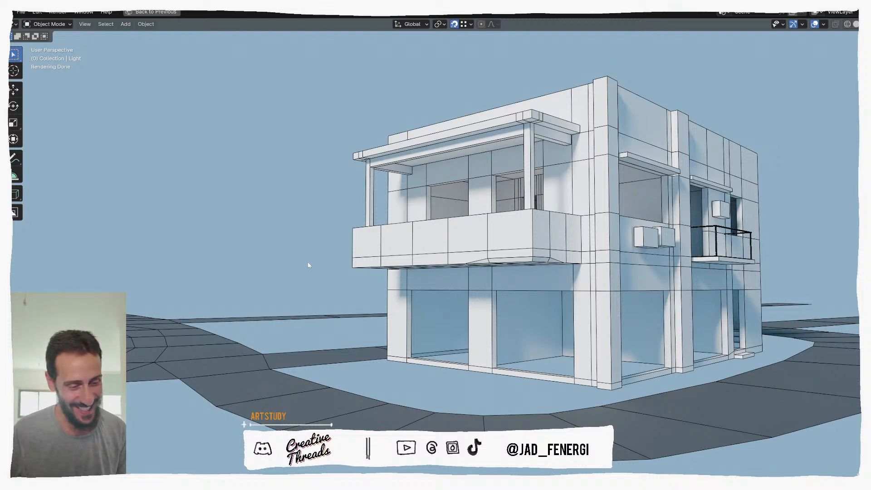
# Examine the blocked-out two-storey building and surrounding roads from street level, from above and from further away.
pyautogui.moveTo(295, 249); pyautogui.dragTo(371, 272, button='middle')
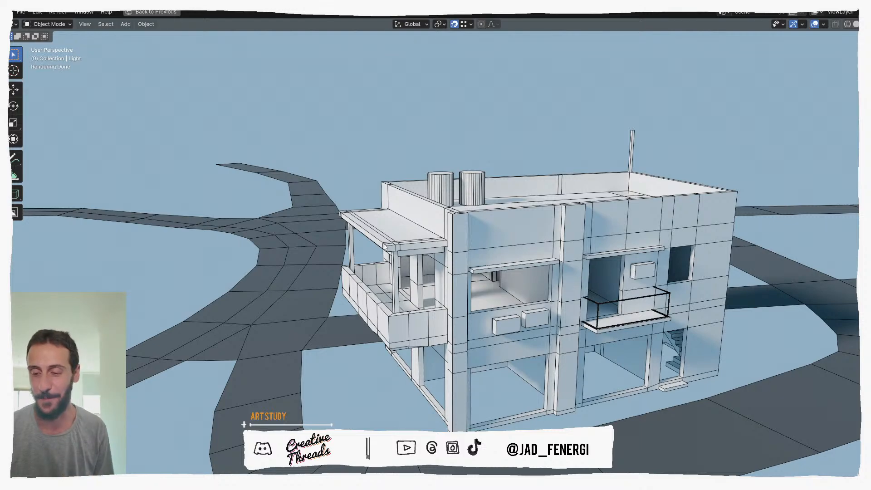
pyautogui.moveTo(374, 216); pyautogui.dragTo(439, 229, button='middle')
pyautogui.keyDown('shift'); pyautogui.moveTo(509, 229); pyautogui.dragTo(487, 243, button='middle'); pyautogui.keyUp('shift')
pyautogui.scroll(1, 515, 237)
pyautogui.scroll(1, 492, 259)
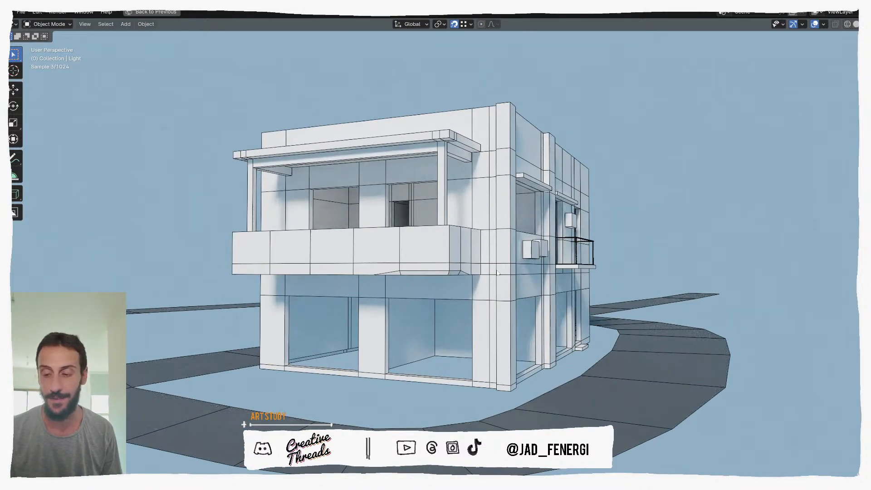
pyautogui.moveTo(494, 269); pyautogui.dragTo(411, 257, button='middle')
pyautogui.scroll(2, 420, 262)
pyautogui.scroll(-4, 410, 257)
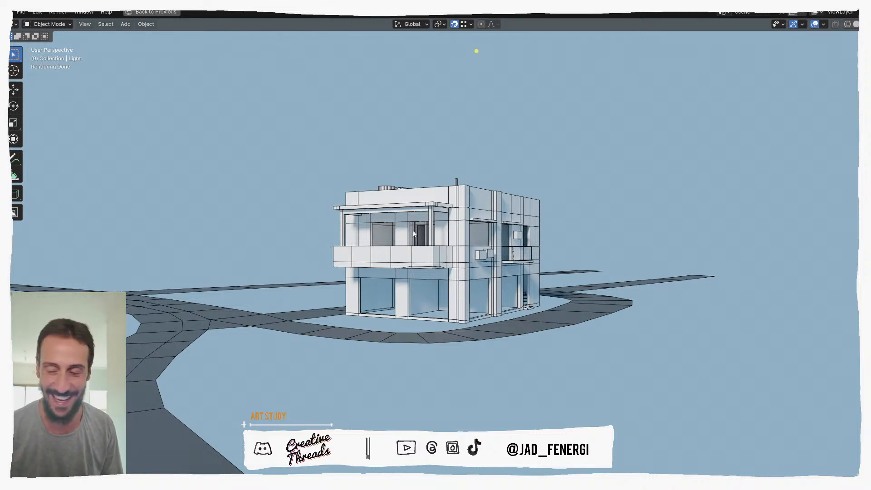
pyautogui.moveTo(436, 229); pyautogui.dragTo(466, 212, button='middle')
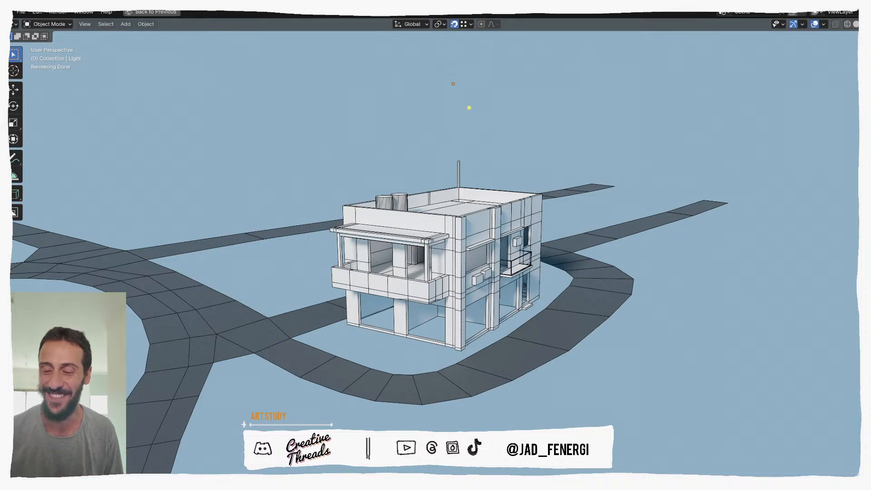
pyautogui.moveTo(465, 268); pyautogui.dragTo(444, 260, button='middle')
pyautogui.scroll(4, 446, 283)
pyautogui.scroll(1, 443, 259)
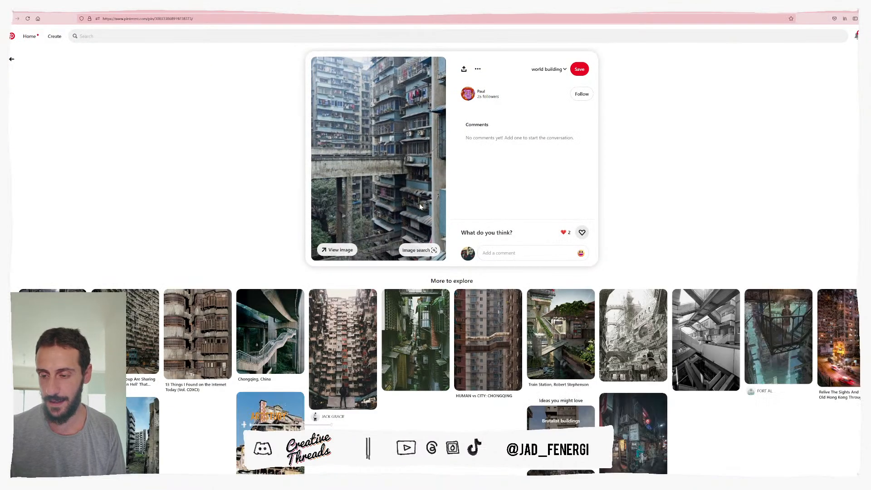
# Switch to the Pinterest pin of dense apartment blocks and enlarge the reference photo.
pyautogui.keyDown('ctrl'); pyautogui.scroll(2, 408, 207); pyautogui.keyUp('ctrl')
pyautogui.keyDown('ctrl'); pyautogui.scroll(3, 408, 208); pyautogui.keyUp('ctrl')
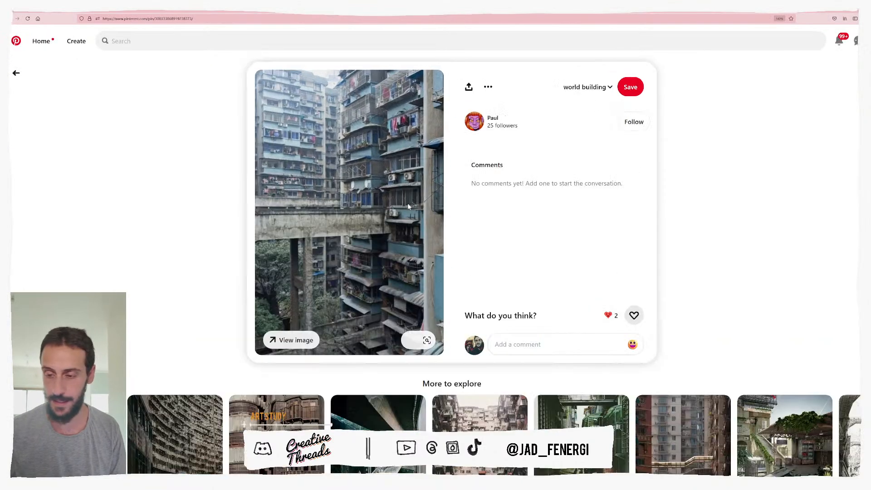
pyautogui.keyDown('ctrl'); pyautogui.scroll(2, 404, 212); pyautogui.keyUp('ctrl')
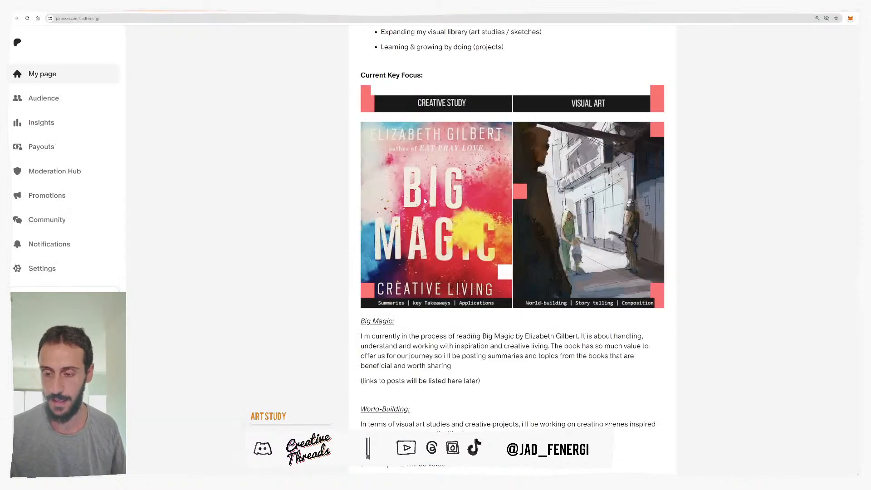
# Switch to the Patreon page and browse from Current Key Focus down to the "A City Ride //World Building Project//" post.
pyautogui.scroll(-10, 424, 200)
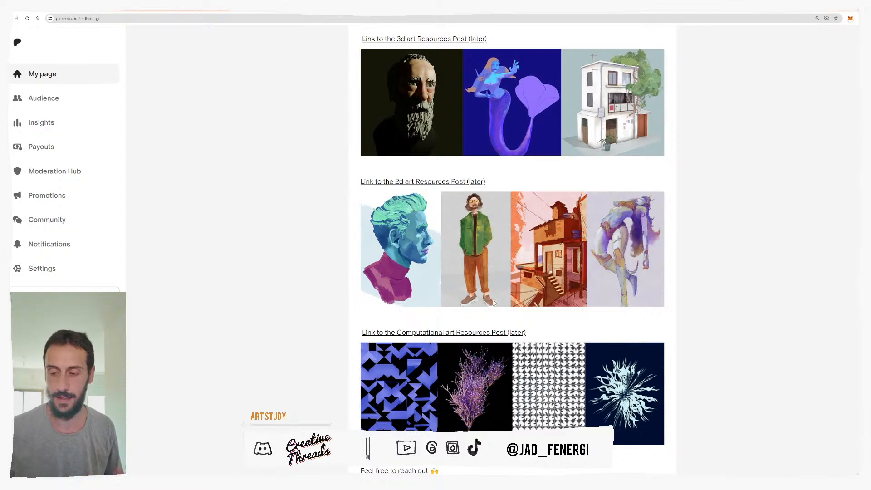
pyautogui.scroll(-20, 514, 252)
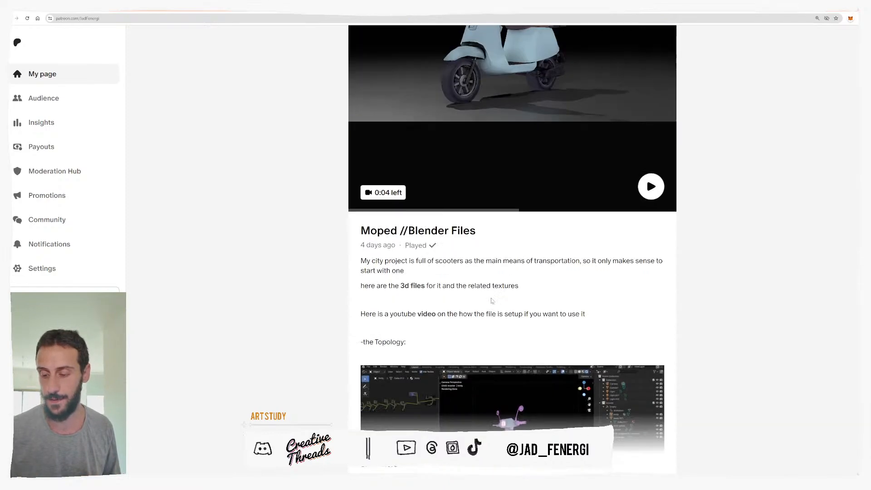
pyautogui.scroll(-20, 490, 299)
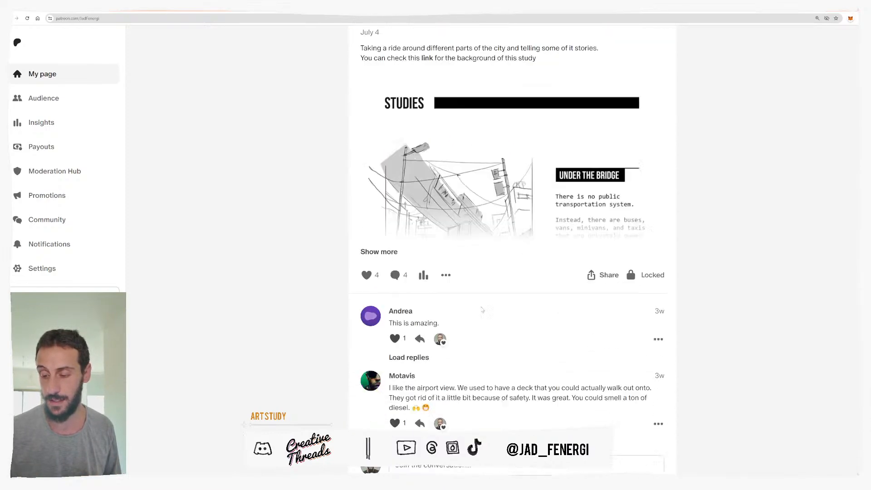
# Expand the full City Ride post and review its sketches and notes, including the section "The Vibes".
pyautogui.click(376, 218)
pyautogui.scroll(10, 464, 222)
pyautogui.scroll(2, 464, 222)
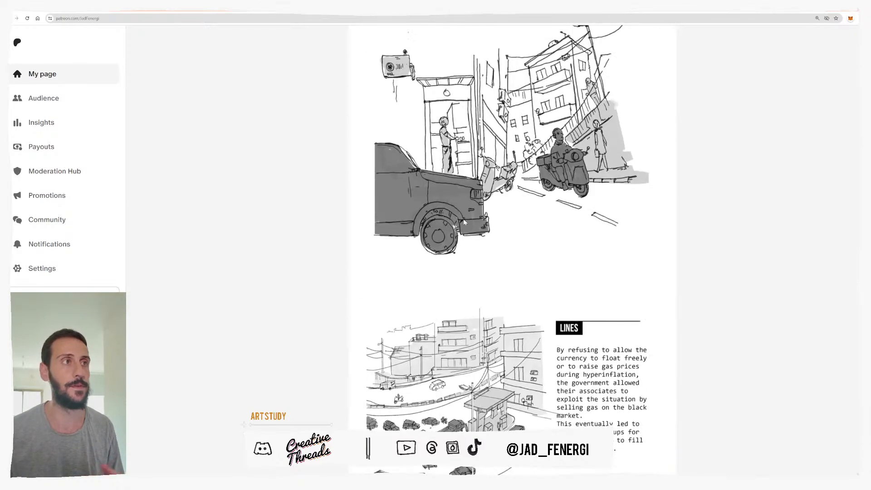
pyautogui.scroll(3, 463, 221)
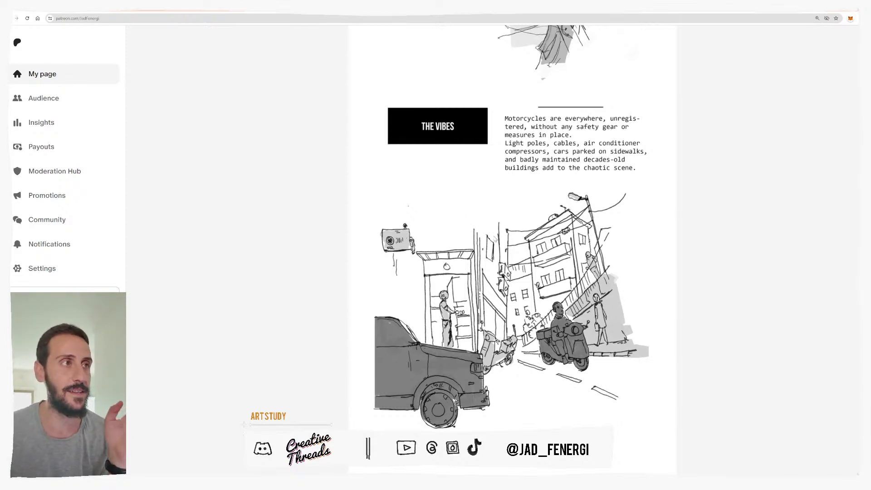
pyautogui.scroll(2, 538, 257)
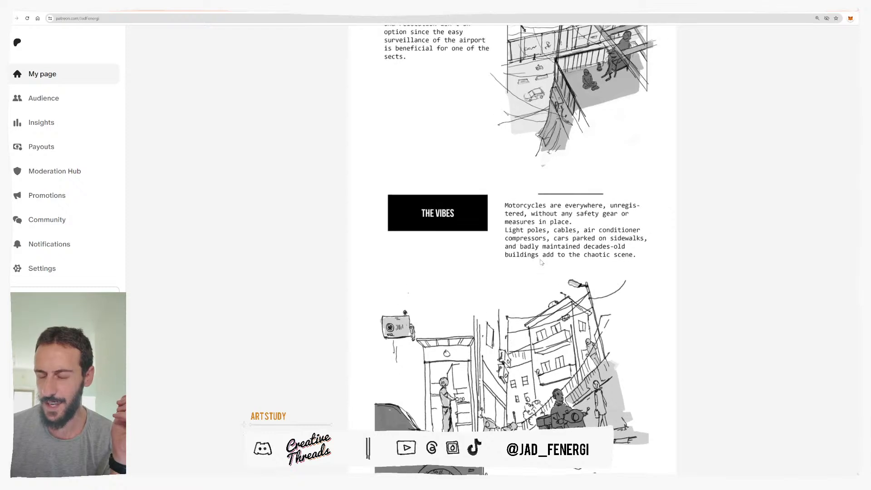
pyautogui.scroll(2, 540, 263)
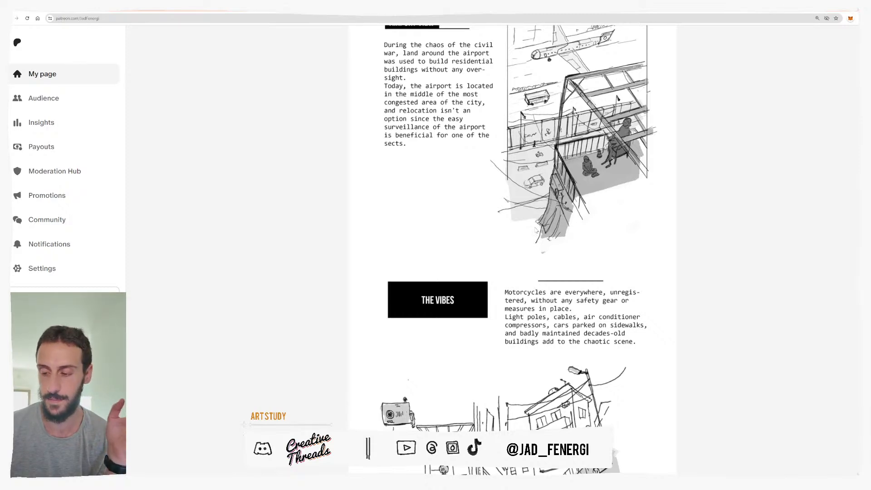
# Return up the Patreon feed to the scooter video of the "Moped //Blender Files" post.
pyautogui.scroll(20, 533, 229)
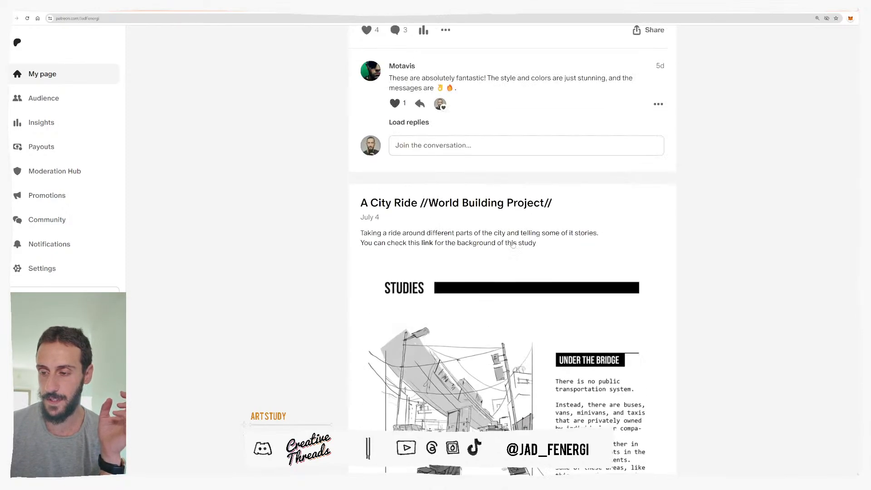
pyautogui.scroll(20, 488, 274)
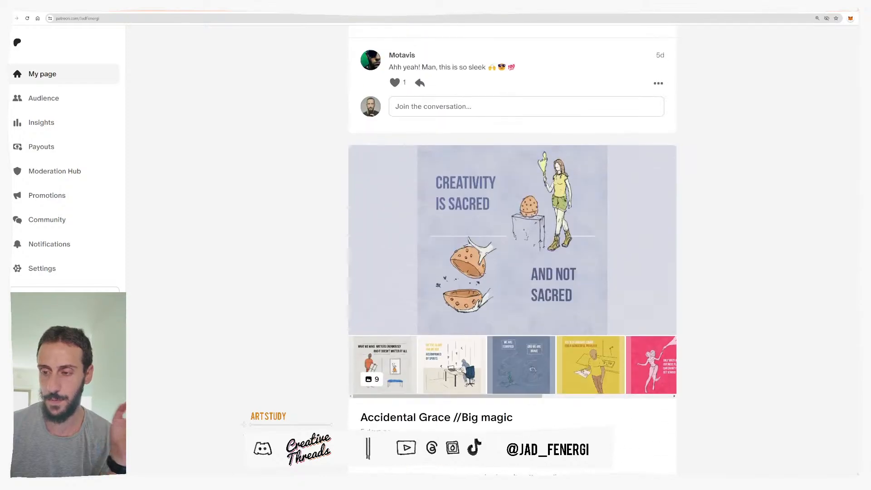
pyautogui.scroll(12, 481, 268)
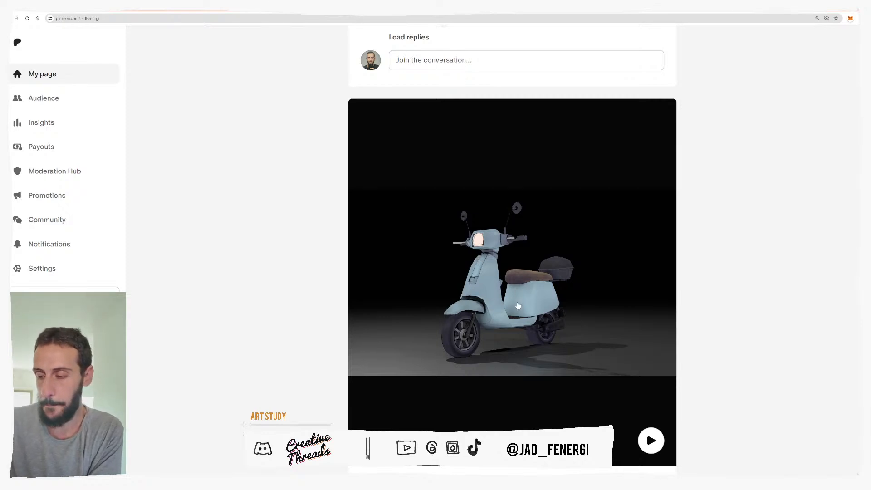
pyautogui.scroll(-3, 487, 376)
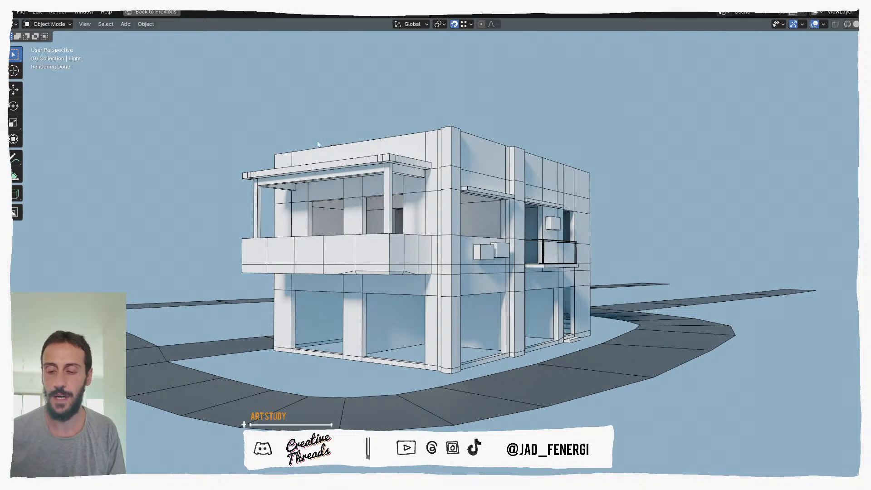
# Return to Blender and single out the box-shaped air conditioner units on the building's side wall.
pyautogui.scroll(-1, 336, 209)
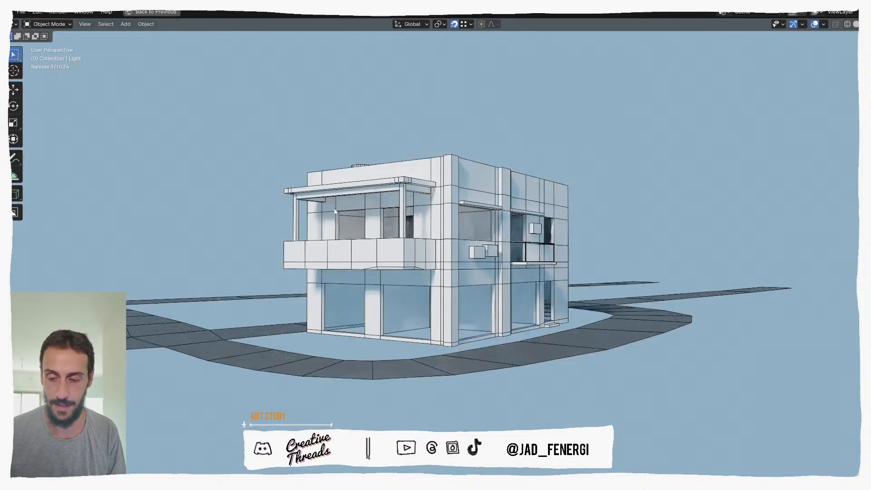
pyautogui.moveTo(335, 209); pyautogui.dragTo(313, 209, button='middle')
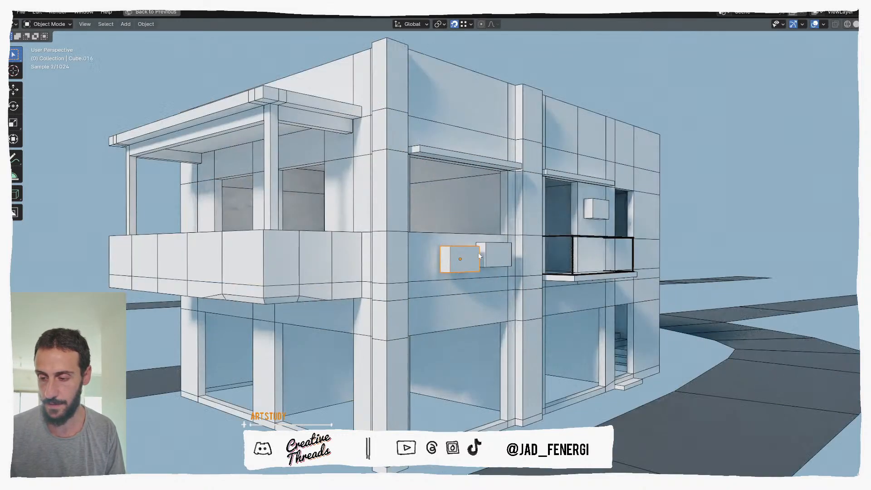
pyautogui.click(493, 254)
pyautogui.click(505, 256)
pyautogui.click(596, 209)
pyautogui.moveTo(553, 236); pyautogui.dragTo(515, 295, button='middle')
pyautogui.scroll(-1, 499, 267)
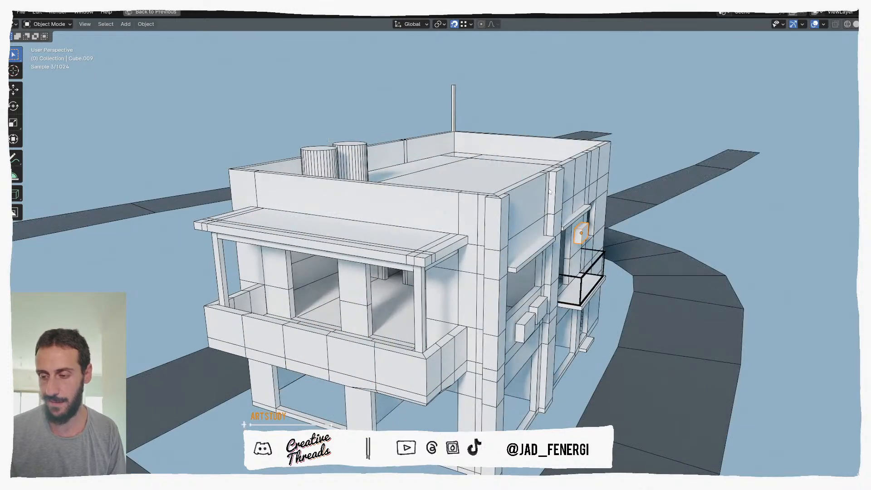
# Single out the main wall mesh, the front balcony and a rooftop water tank in turn.
pyautogui.click(556, 199)
pyautogui.moveTo(496, 247); pyautogui.dragTo(479, 278, button='middle')
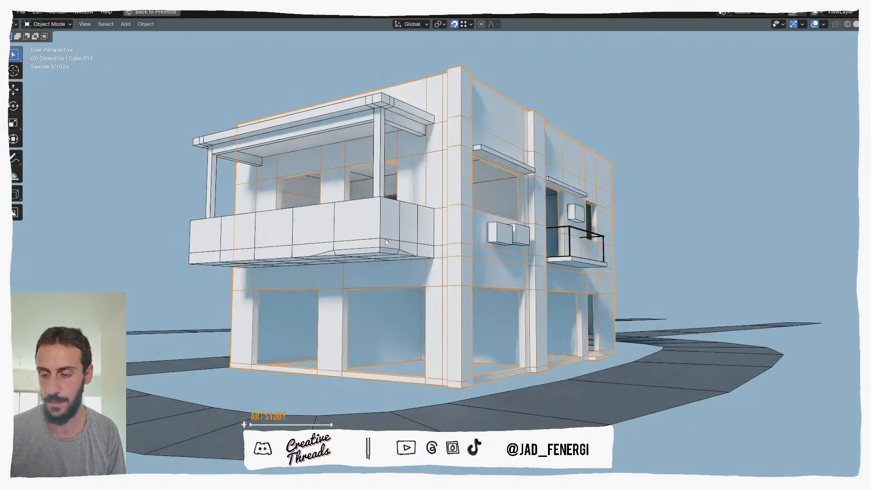
pyautogui.click(348, 235)
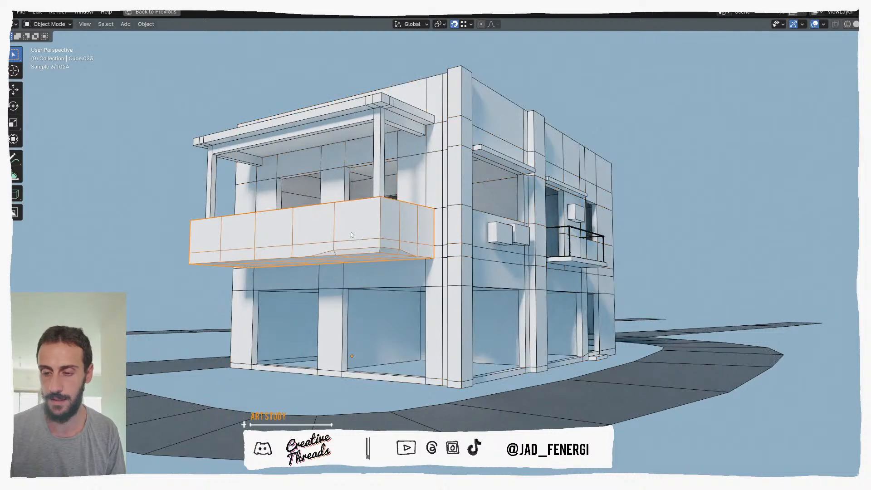
pyautogui.moveTo(328, 270); pyautogui.dragTo(412, 189, button='middle')
pyautogui.click(438, 217)
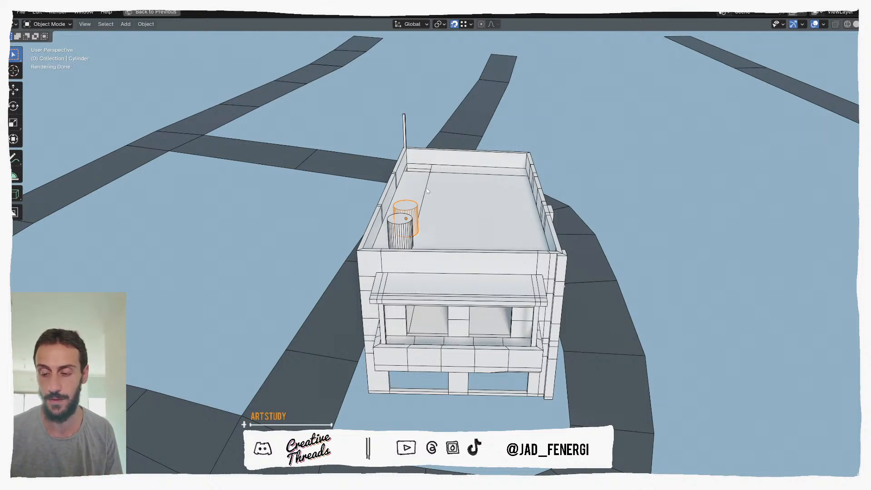
# Hide the roof slab and both rooftop water tanks to expose the rooms inside the building.
pyautogui.scroll(-1, 468, 208)
pyautogui.moveTo(469, 208); pyautogui.dragTo(446, 180, button='middle')
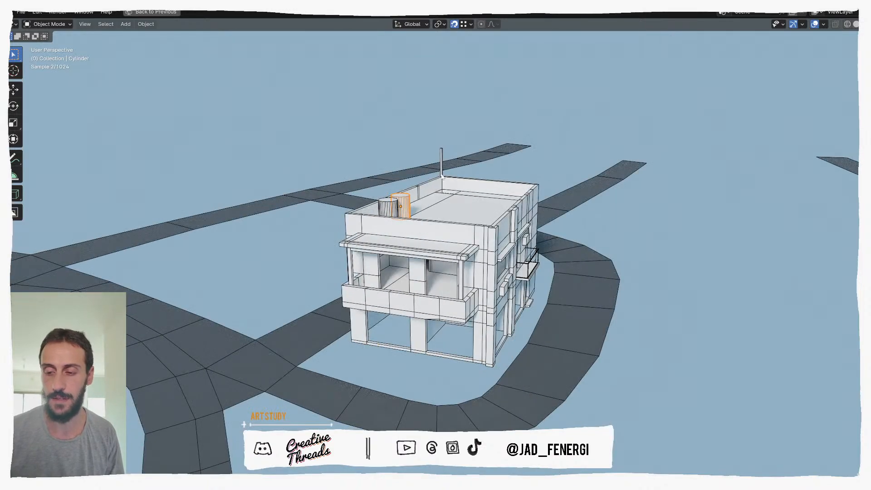
pyautogui.moveTo(464, 231); pyautogui.dragTo(505, 219, button='middle')
pyautogui.scroll(3, 490, 246)
pyautogui.scroll(1, 490, 246)
pyautogui.click(505, 220)
pyautogui.scroll(-1, 505, 221)
pyautogui.press('h')
pyautogui.click(374, 299)
pyautogui.press('h')
pyautogui.click(359, 333)
pyautogui.press('h')
pyautogui.moveTo(405, 297); pyautogui.dragTo(424, 267, button='middle')
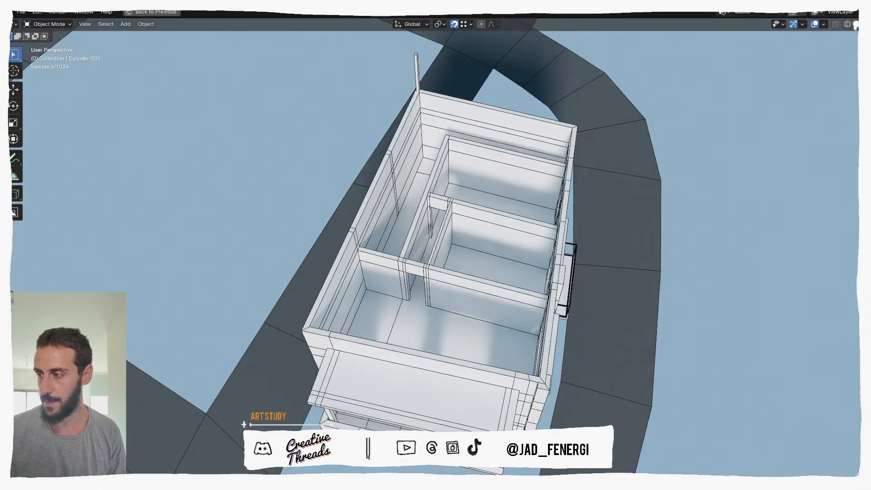
# Switch the viewport to solid shading and hide the road mesh around the building.
pyautogui.click(855, 25)
pyautogui.moveTo(550, 216); pyautogui.dragTo(575, 290, button='middle')
pyautogui.click(612, 314)
pyautogui.press('h')
pyautogui.moveTo(612, 314); pyautogui.dragTo(576, 266, button='middle')
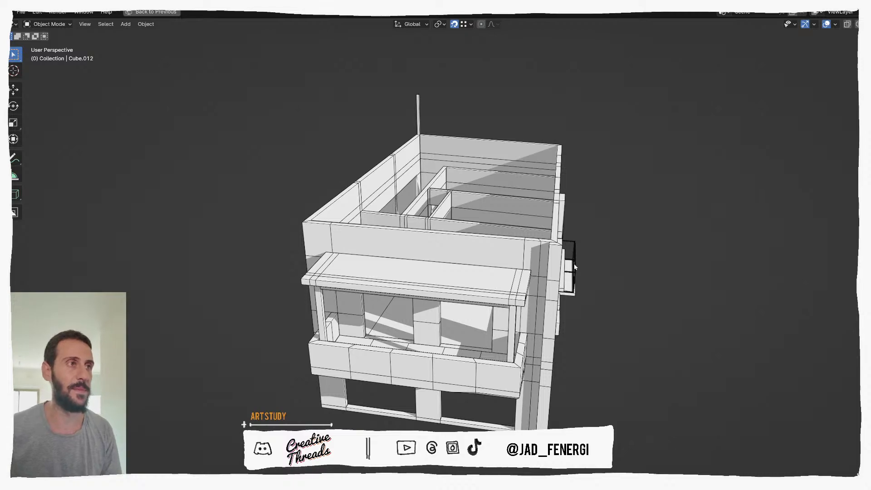
# Examine the upper floor's room layout from above, selecting its floor slab.
pyautogui.moveTo(484, 225); pyautogui.dragTo(443, 283, button='middle')
pyautogui.click(460, 228)
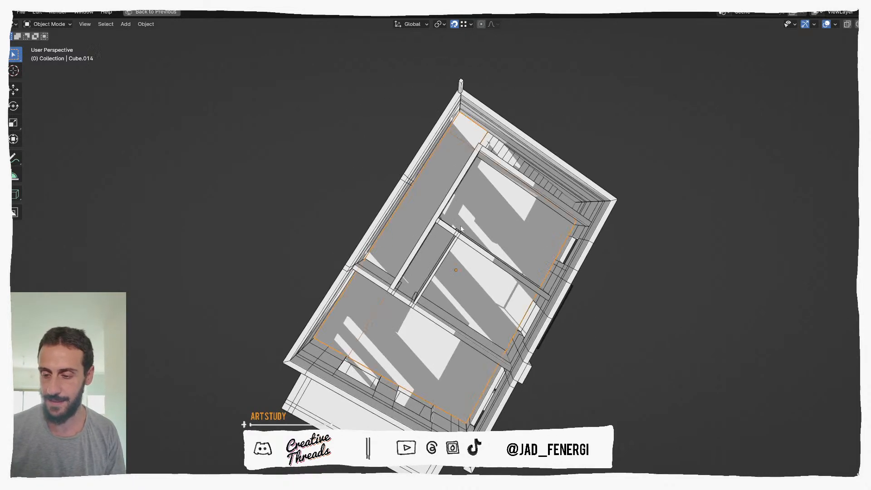
pyautogui.moveTo(460, 229); pyautogui.dragTo(435, 238, button='middle')
pyautogui.moveTo(437, 278); pyautogui.dragTo(464, 184, button='middle')
# Reveal all hidden objects, but hide the road mesh again.
pyautogui.hotkey('alt', 'h')
pyautogui.click(163, 329)
pyautogui.press('h')
pyautogui.scroll(3, 318, 298)
# Select the air conditioner boxes below the side window and examine the side facade from a low angle.
pyautogui.click(419, 310)
pyautogui.click(465, 294)
pyautogui.click(417, 311)
pyautogui.moveTo(417, 311); pyautogui.dragTo(395, 236, button='middle')
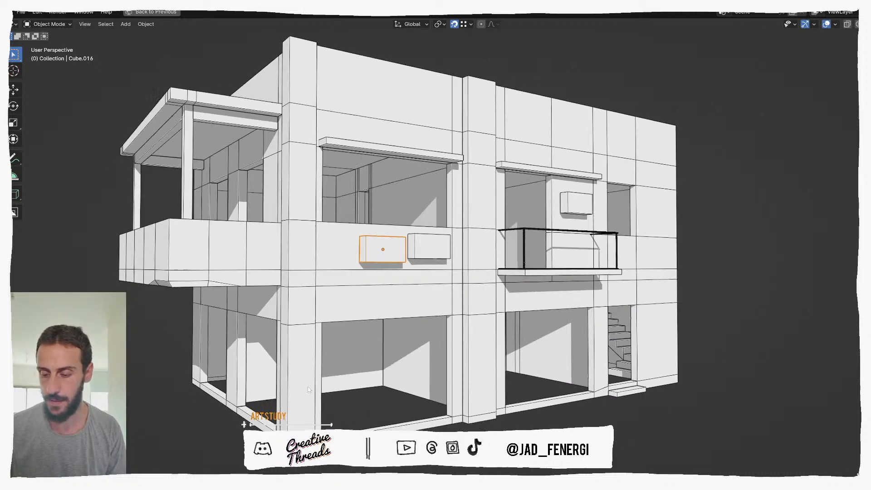
pyautogui.moveTo(324, 345); pyautogui.dragTo(402, 275, button='middle')
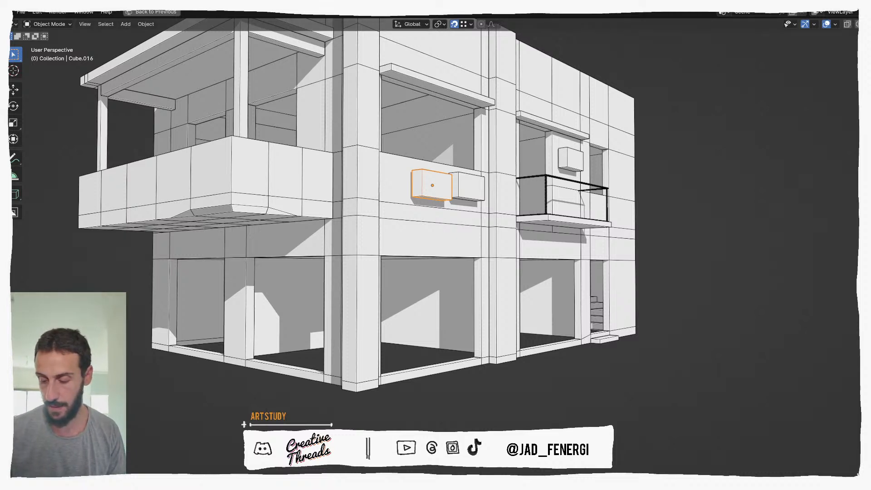
# Switch to the Pinterest apartment photo and study its caged balconies, air conditioners and awnings up close.
pyautogui.click(467, 479)
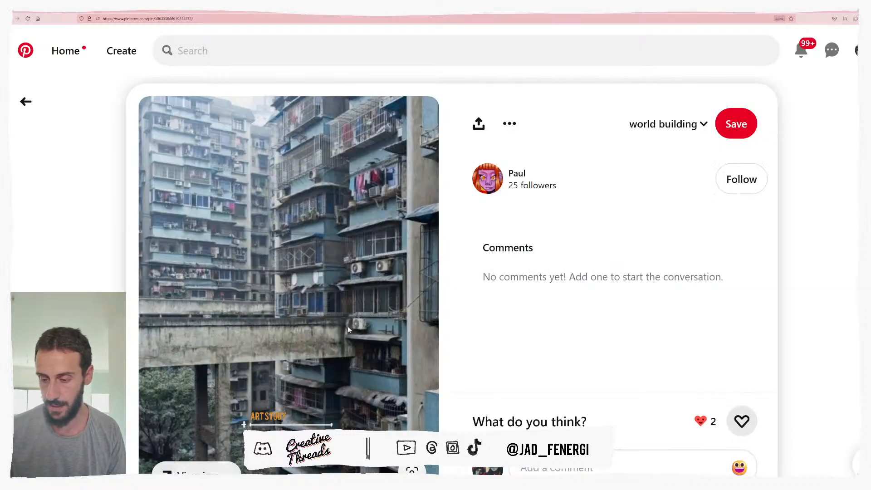
pyautogui.keyDown('ctrl'); pyautogui.scroll(1, 345, 333); pyautogui.keyUp('ctrl')
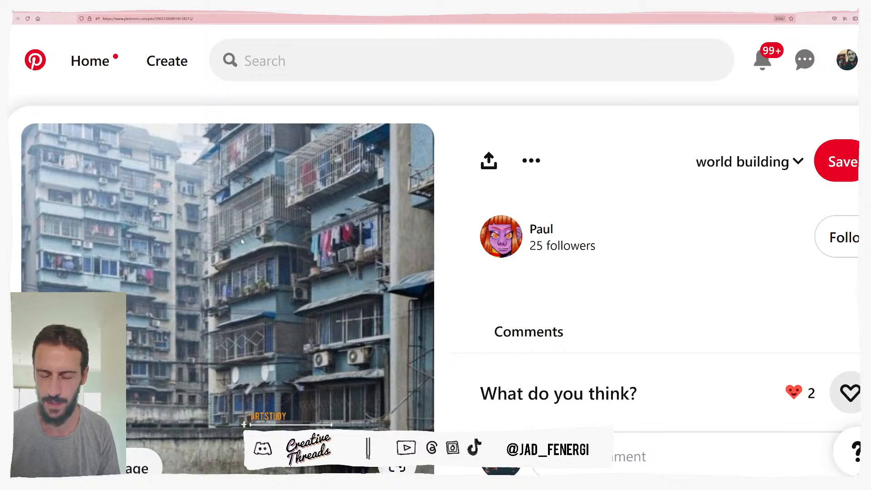
pyautogui.scroll(-3, 245, 247)
pyautogui.scroll(2, 243, 244)
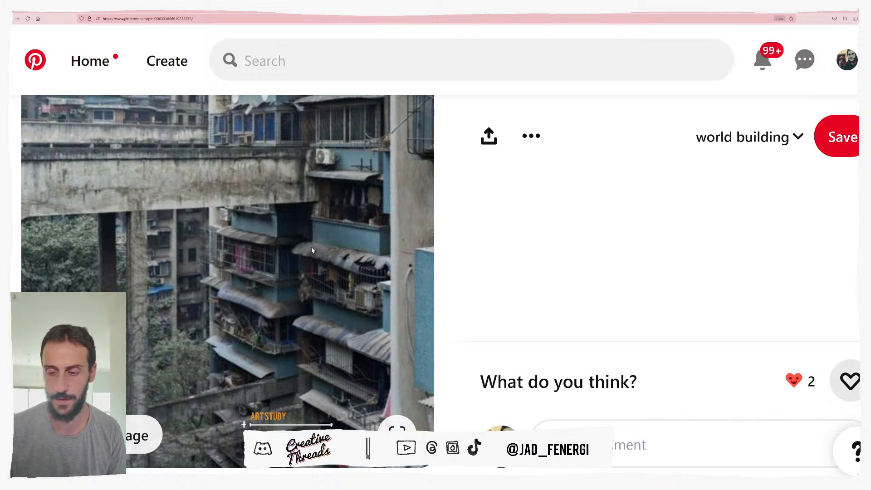
pyautogui.scroll(4, 326, 256)
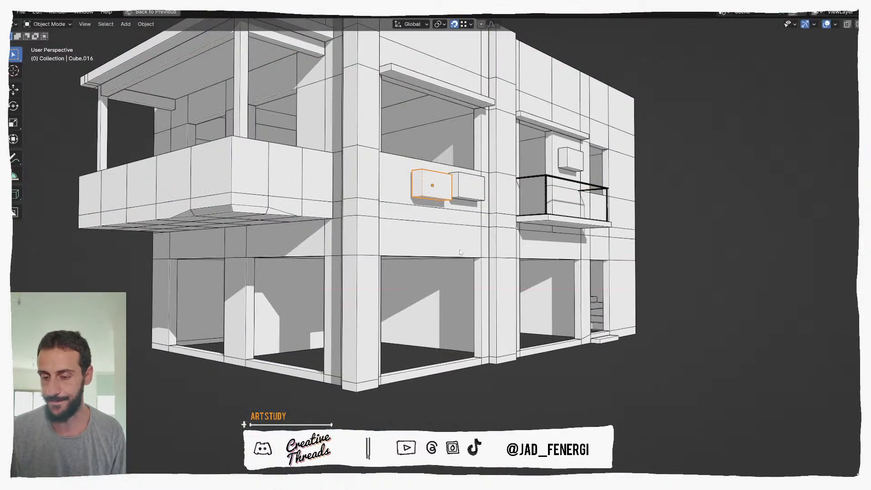
# Return to Blender and select the building's main wall mesh.
pyautogui.moveTo(268, 372); pyautogui.dragTo(341, 279, button='middle')
pyautogui.click(219, 196)
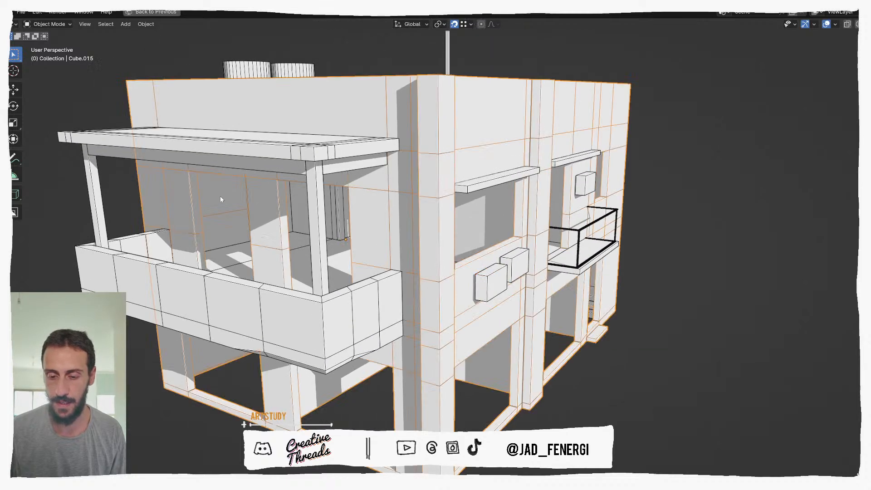
# Examine the exterior and rooftop, and hide the roof slab together with the two cylindrical water tanks.
pyautogui.moveTo(211, 191); pyautogui.dragTo(335, 275, button='middle')
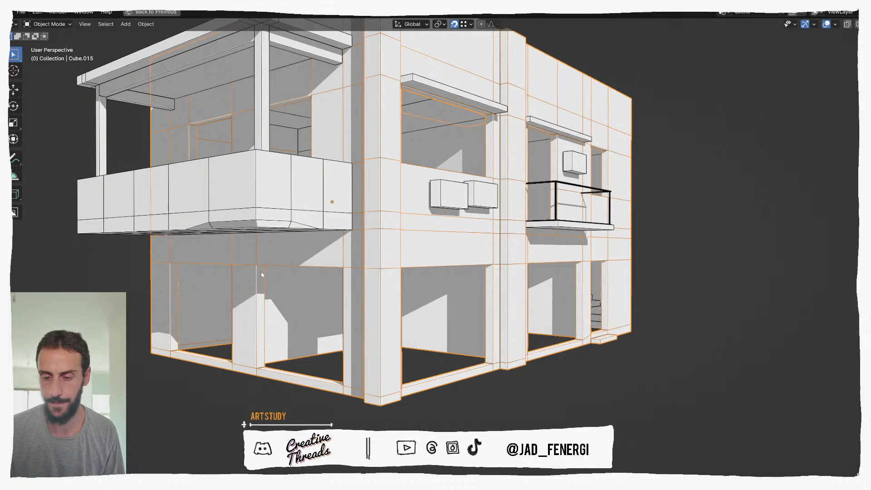
pyautogui.moveTo(458, 307); pyautogui.dragTo(577, 357, button='middle')
pyautogui.hotkey('alt', 'z')
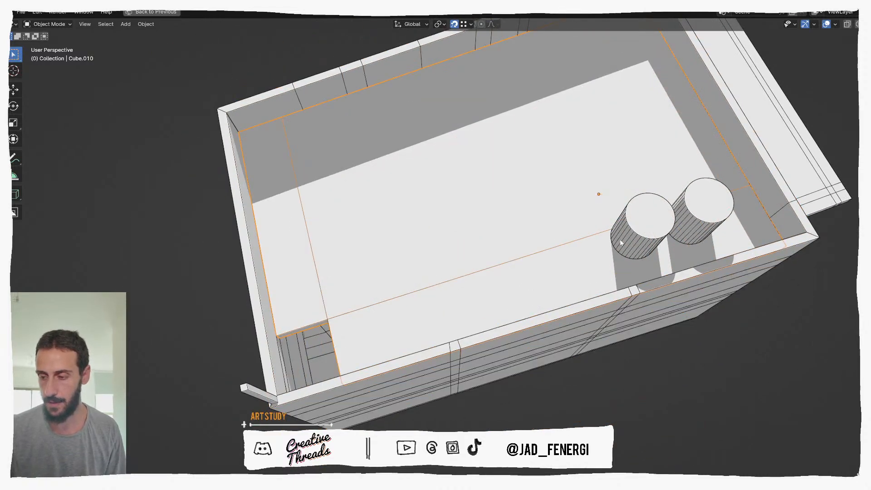
pyautogui.keyDown('shift'); pyautogui.click(648, 217); pyautogui.keyUp('shift')
pyautogui.keyDown('shift'); pyautogui.click(684, 219); pyautogui.keyUp('shift')
pyautogui.press('h')
# Reveal all hidden objects, then hide only the roof slab and examine the upper floor's rooms from above.
pyautogui.moveTo(630, 227); pyautogui.dragTo(559, 393, button='middle')
pyautogui.click(506, 297)
pyautogui.hotkey('alt', 'h')
pyautogui.scroll(3, 598, 272)
pyautogui.click(526, 326)
pyautogui.press('h')
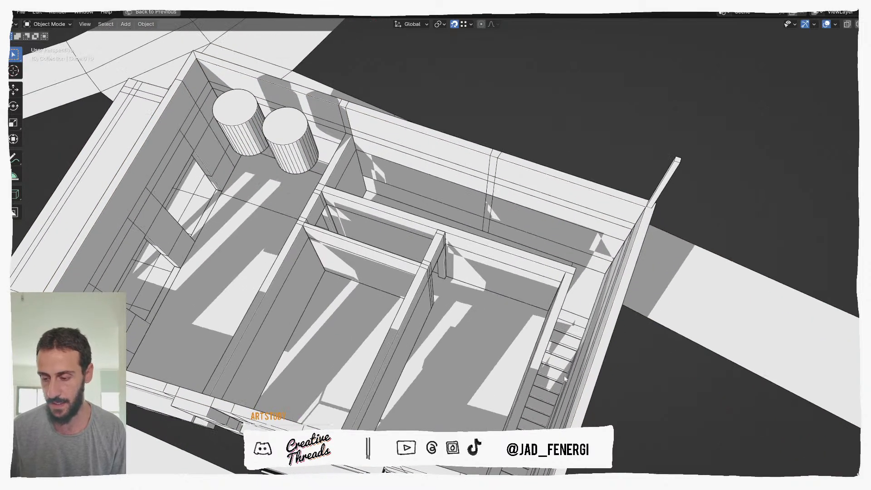
pyautogui.moveTo(404, 306); pyautogui.dragTo(601, 250, button='middle')
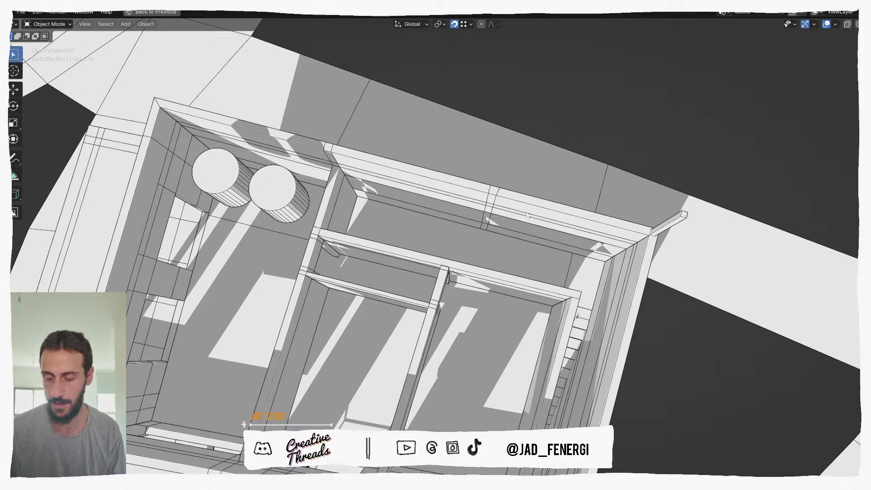
# Reveal the hidden objects again, then hide the two water tanks and the roof slab.
pyautogui.hotkey('alt', 'h')
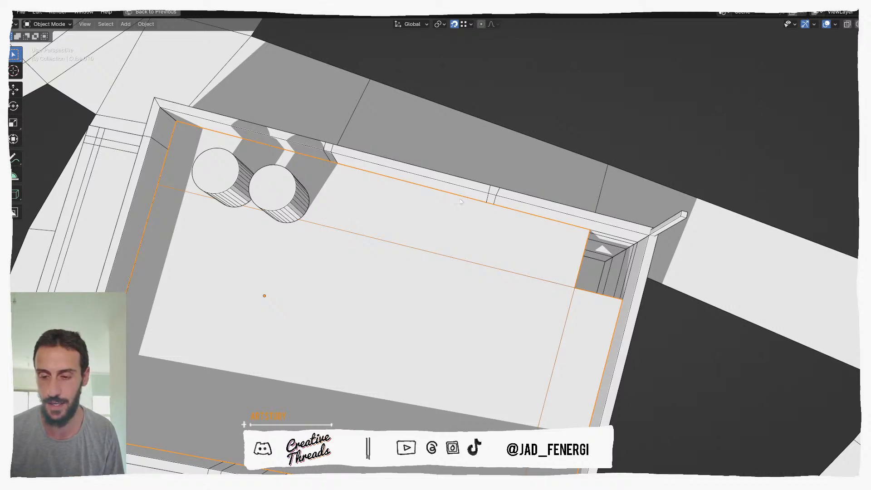
pyautogui.click(277, 192)
pyautogui.keyDown('shift'); pyautogui.click(247, 183); pyautogui.keyUp('shift')
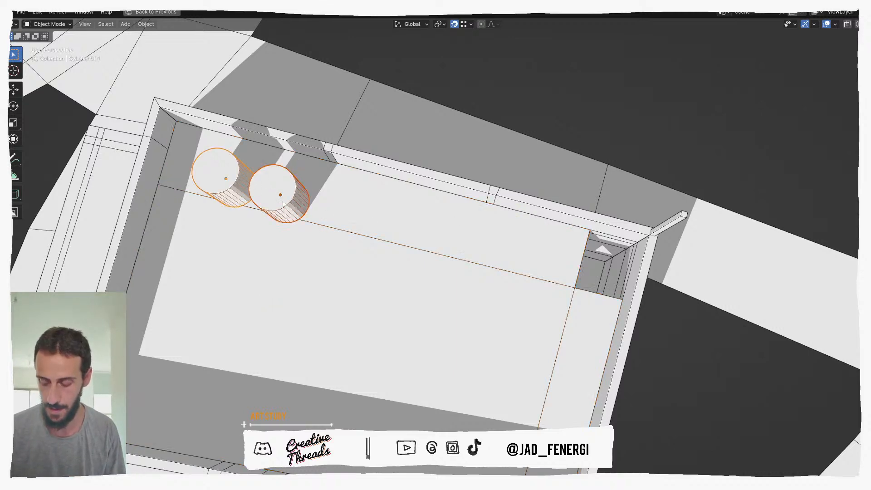
pyautogui.press('h')
pyautogui.click(330, 229)
pyautogui.press('h')
# Open the interior walls mesh in Edit Mode and select all its geometry briefly to show every edge length.
pyautogui.moveTo(371, 261); pyautogui.dragTo(445, 263, button='middle')
pyautogui.click(416, 295)
pyautogui.press('Tab')
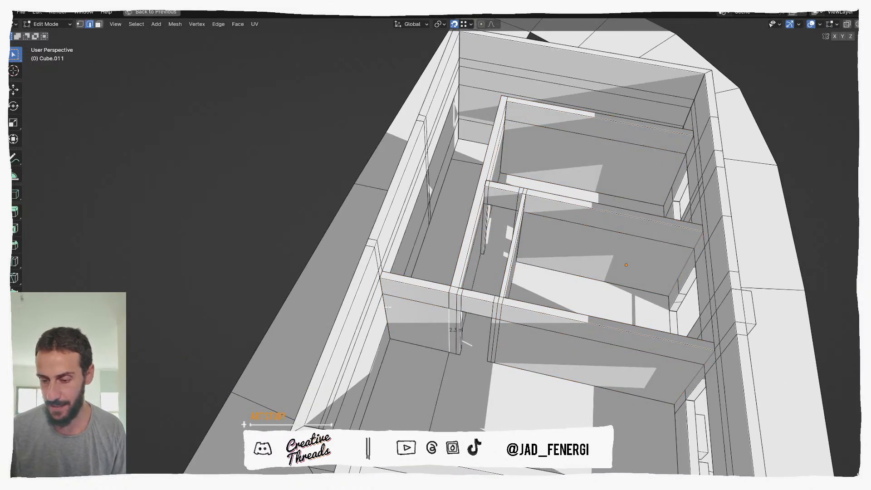
pyautogui.press('a')
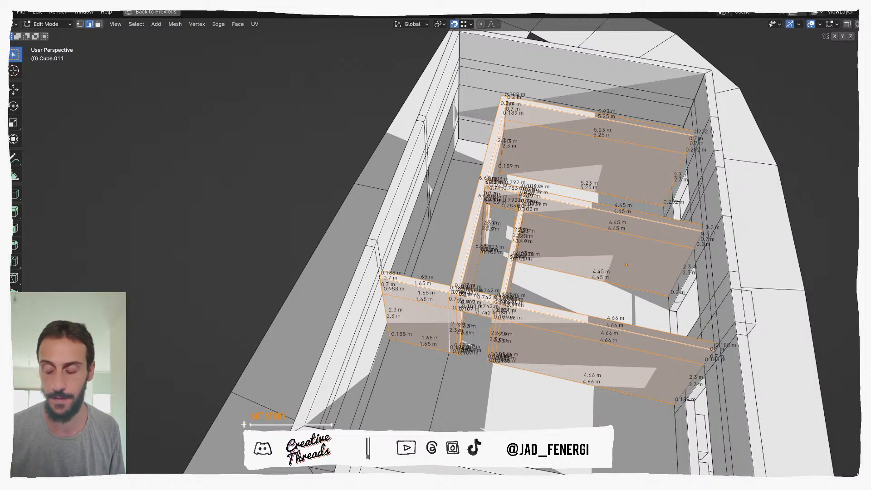
pyautogui.hotkey('alt', 'a')
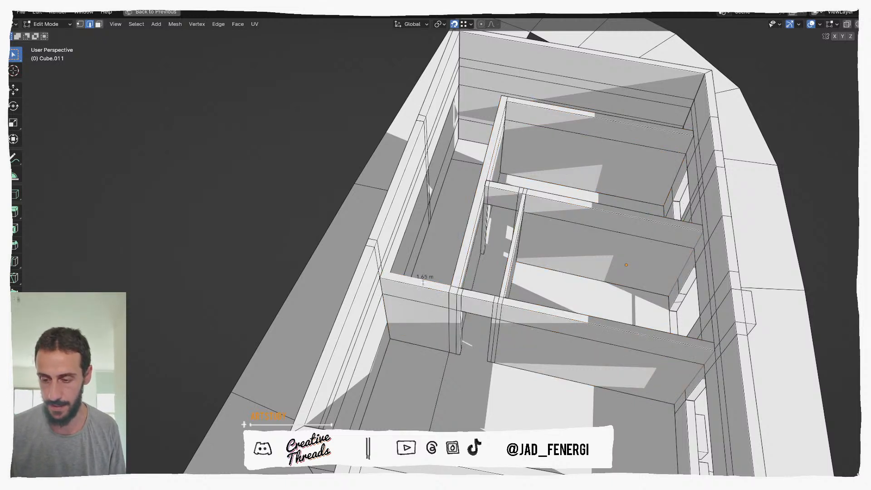
# Select the top edge of the short interior wall beside the corridor to read its length.
pyautogui.click(420, 279)
pyautogui.click(420, 279)
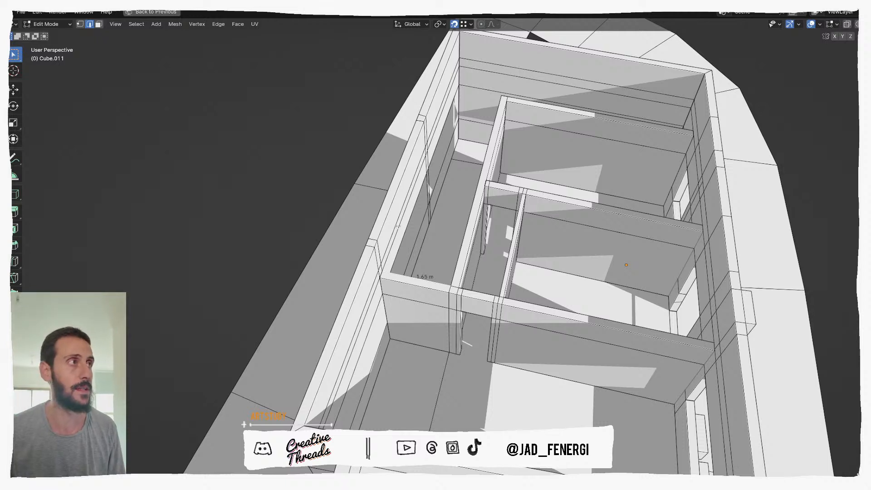
pyautogui.press('Tab')
pyautogui.press('Tab')
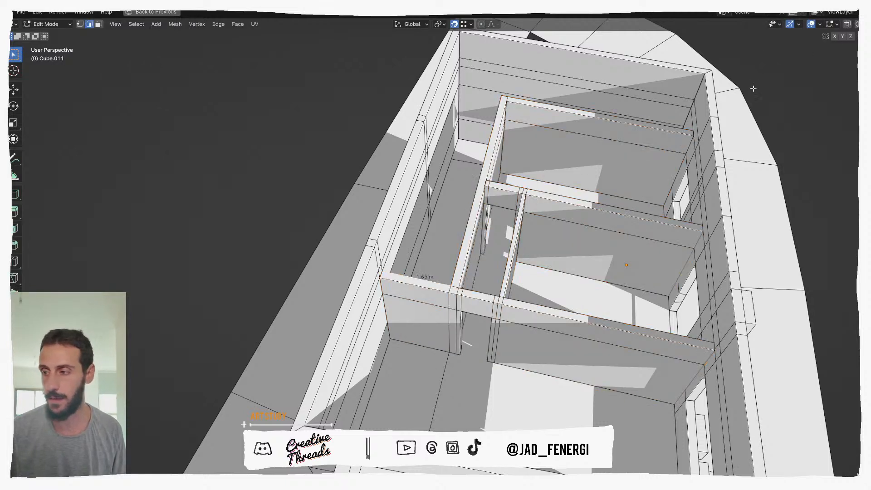
# Set the interface Resolution Scale to 2.2 in the Preferences and close them.
pyautogui.click(837, 24)
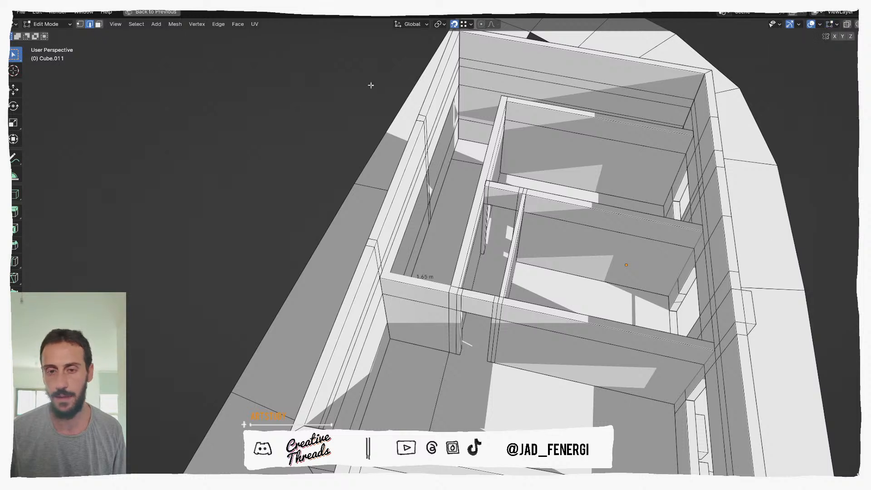
pyautogui.click(37, 11)
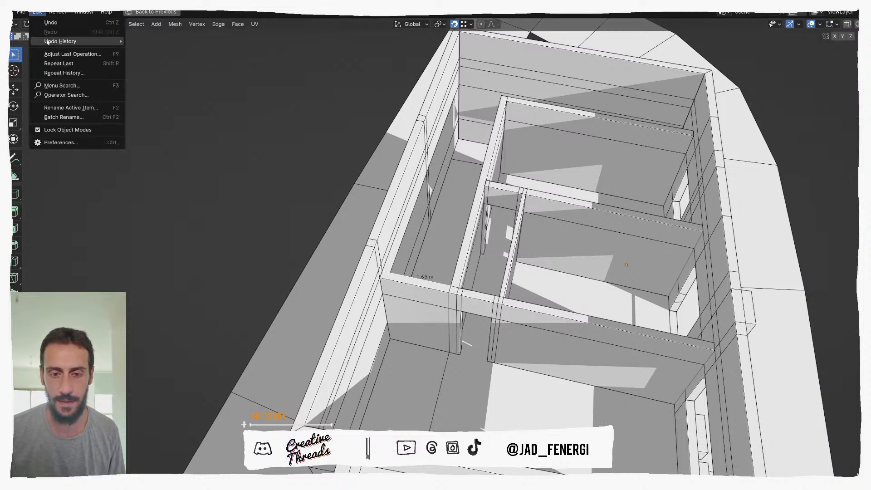
pyautogui.click(50, 144)
pyautogui.click(236, 49)
pyautogui.write('2.2')
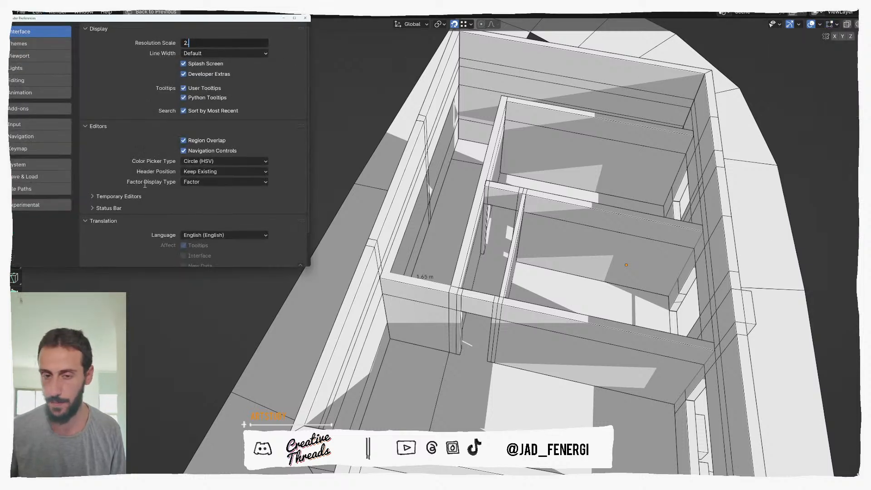
pyautogui.press('Return')
pyautogui.click(305, 18)
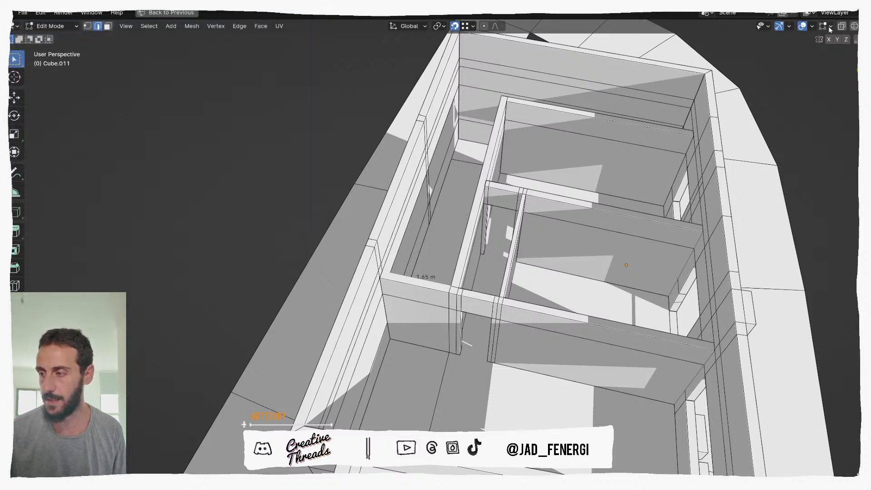
# Look up the Edge Length measurement option in the mesh edit overlays and frame the short wall's top edge.
pyautogui.click(830, 26)
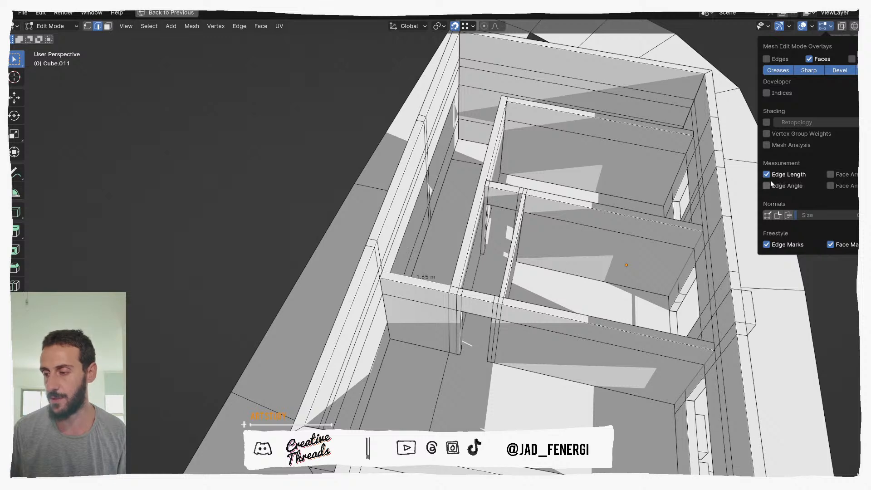
pyautogui.click(440, 215)
pyautogui.click(420, 264)
pyautogui.press('KP_Decimal')
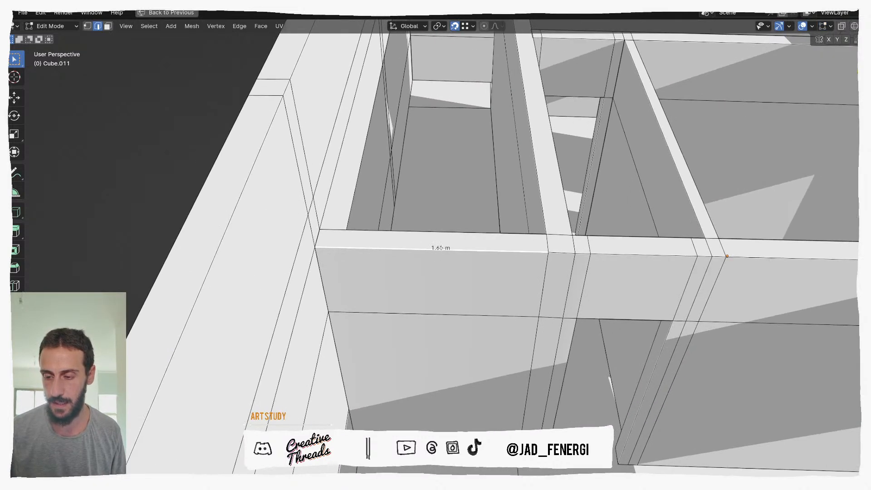
pyautogui.keyDown('ctrl'); pyautogui.moveTo(442, 248); pyautogui.dragTo(447, 291, button='middle'); pyautogui.keyUp('ctrl')
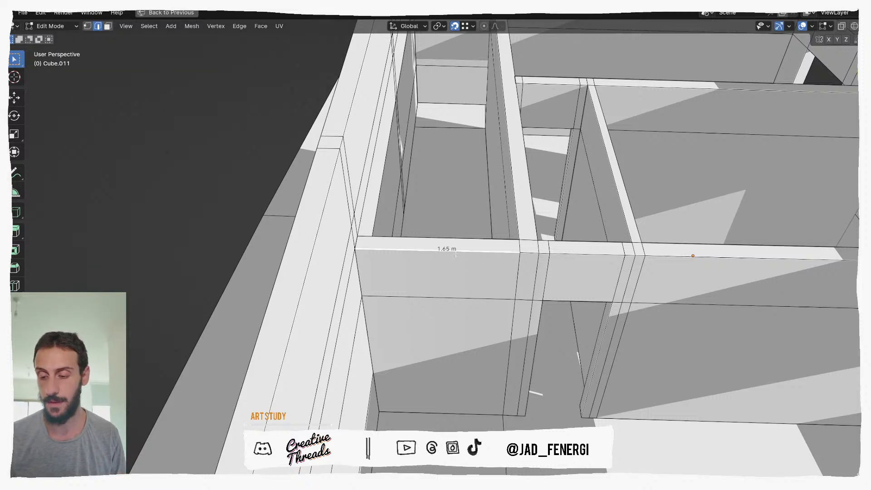
# Add the short wall's middle and bottom horizontal edges to the selection to compare their lengths.
pyautogui.keyDown('shift'); pyautogui.click(441, 296); pyautogui.keyUp('shift')
pyautogui.keyDown('shift'); pyautogui.click(436, 413); pyautogui.keyUp('shift')
pyautogui.moveTo(436, 297); pyautogui.dragTo(423, 271, button='middle')
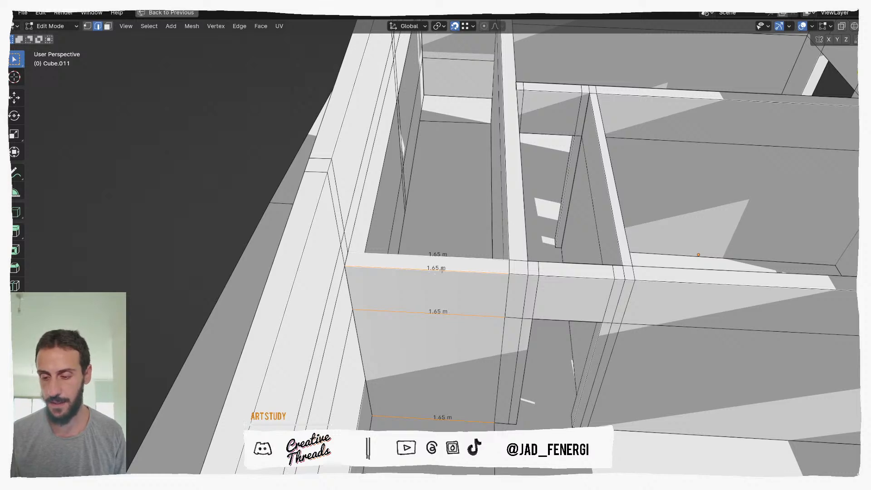
pyautogui.moveTo(443, 272); pyautogui.dragTo(424, 326, button='middle')
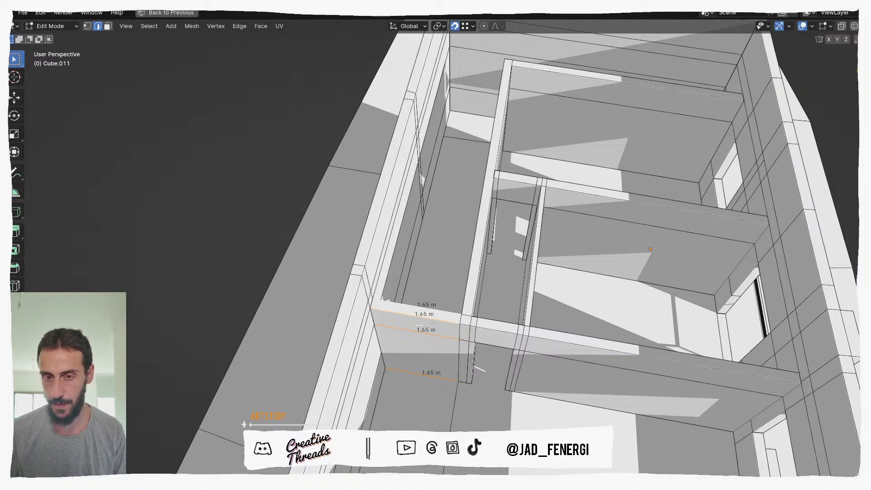
# Add one centred vertical loop cut to the short interior wall beside the corridor.
pyautogui.hotkey('ctrl', 'r')
pyautogui.click(420, 341)
pyautogui.rightClick(420, 341)
pyautogui.moveTo(420, 341); pyautogui.dragTo(438, 320, button='middle')
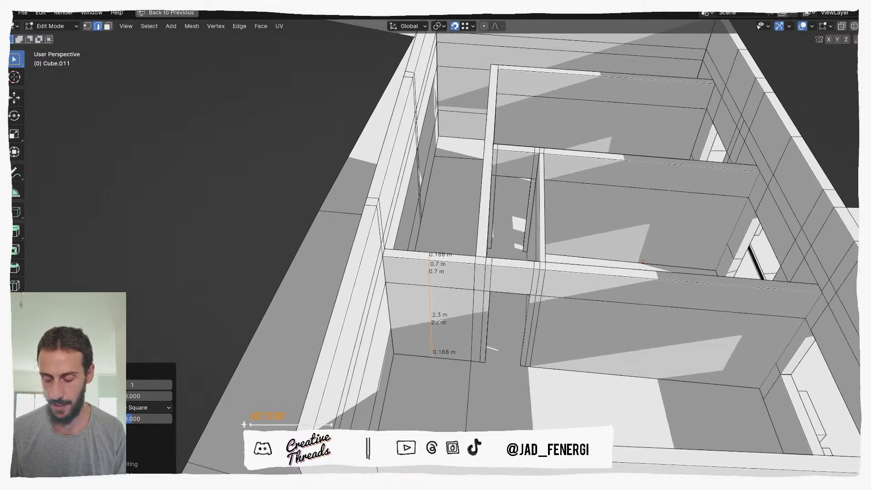
# Try to bevel the short wall's centre edge loop with a width of 0.25.
pyautogui.hotkey('ctrl', 'b')
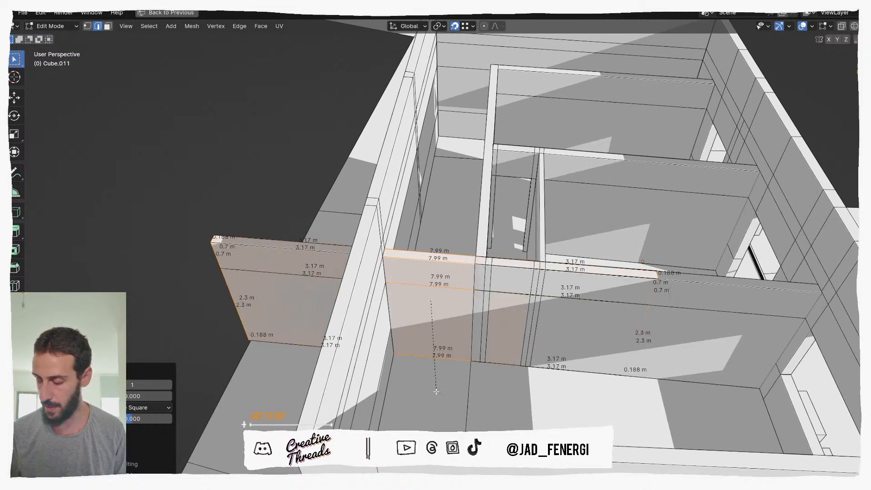
pyautogui.write('0.25')
pyautogui.press('Return')
pyautogui.hotkey('ctrl', 'z')
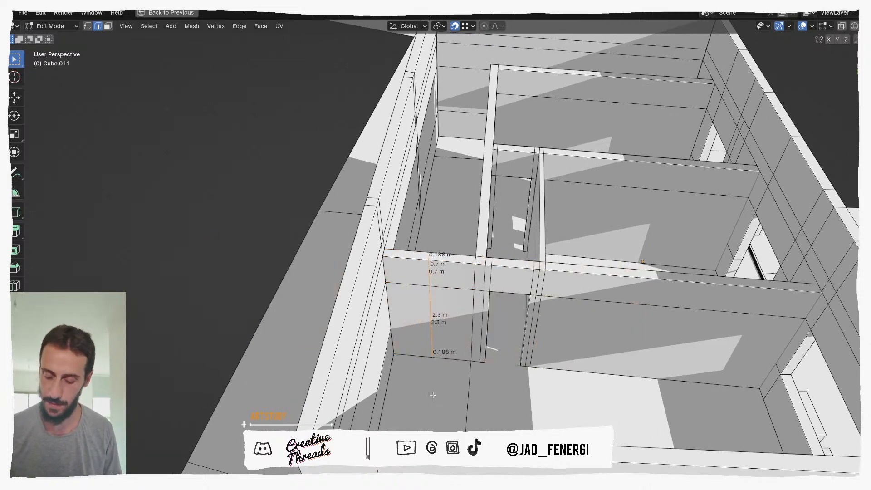
# Try a 1 m bevel on the short wall's centre edge loop and measure the resulting panel's width.
pyautogui.hotkey('ctrl', 'b')
pyautogui.write('1')
pyautogui.press('Return')
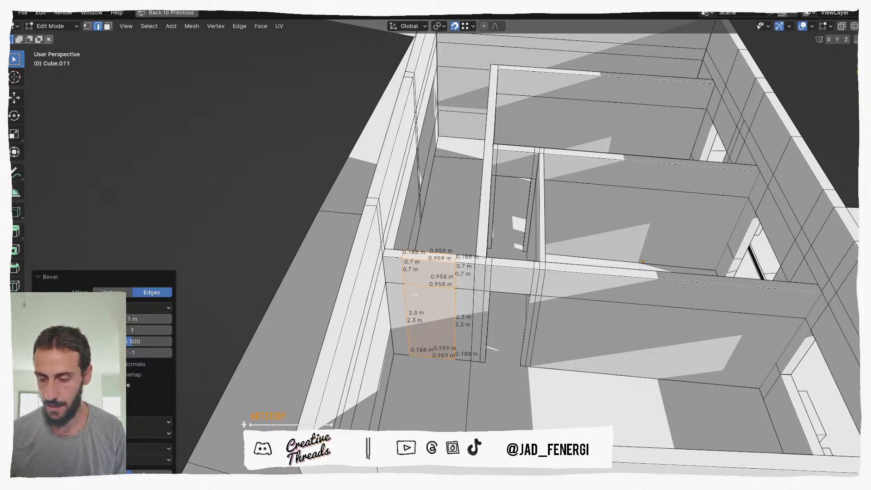
pyautogui.click(429, 289)
pyautogui.scroll(1, 429, 292)
pyautogui.moveTo(420, 300); pyautogui.dragTo(441, 293, button='middle')
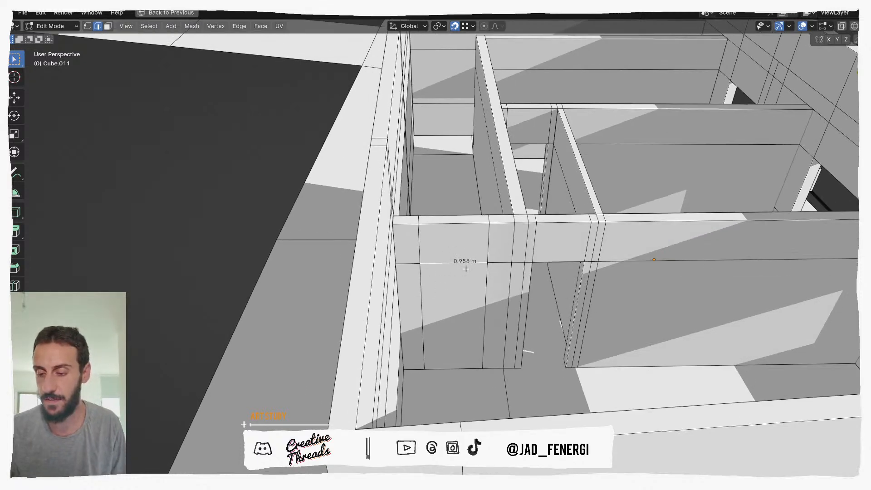
pyautogui.moveTo(466, 269); pyautogui.dragTo(461, 284, button='middle')
# Undo the last bevel and bevel the short wall's centre edge loop again by 1 m.
pyautogui.hotkey('ctrl', 'z')
pyautogui.hotkey('ctrl', 'z')
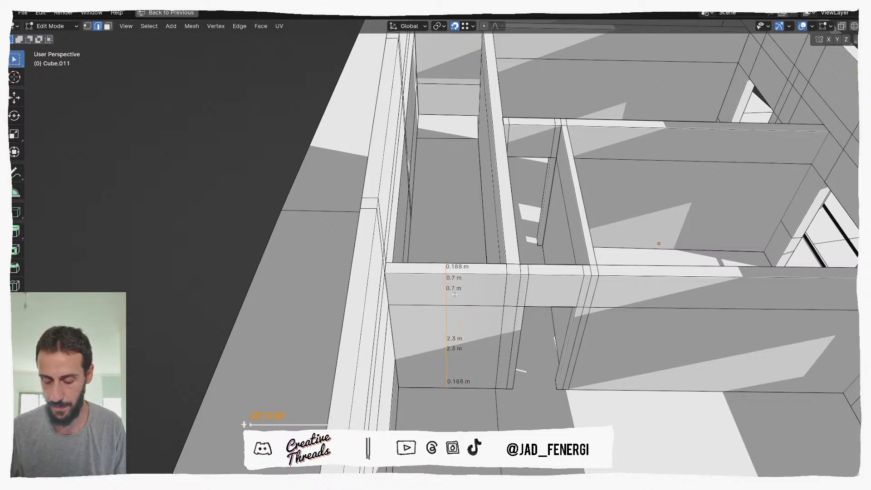
pyautogui.hotkey('ctrl', 'b')
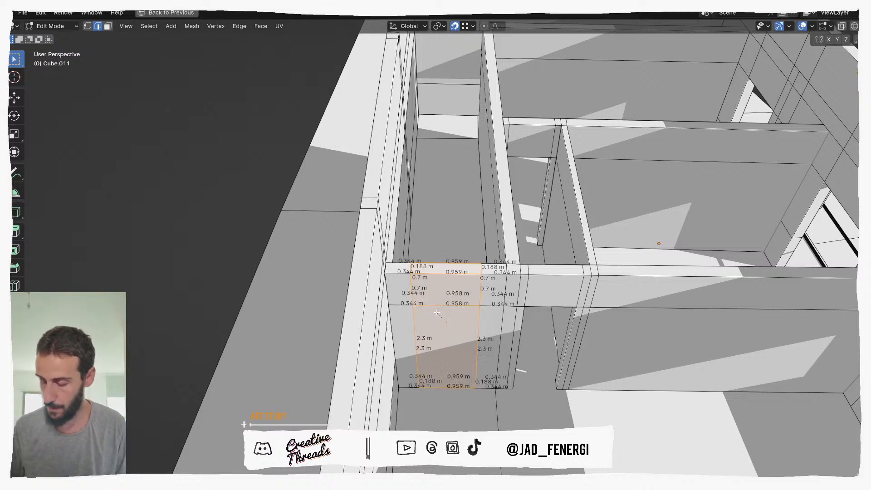
pyautogui.click(435, 313)
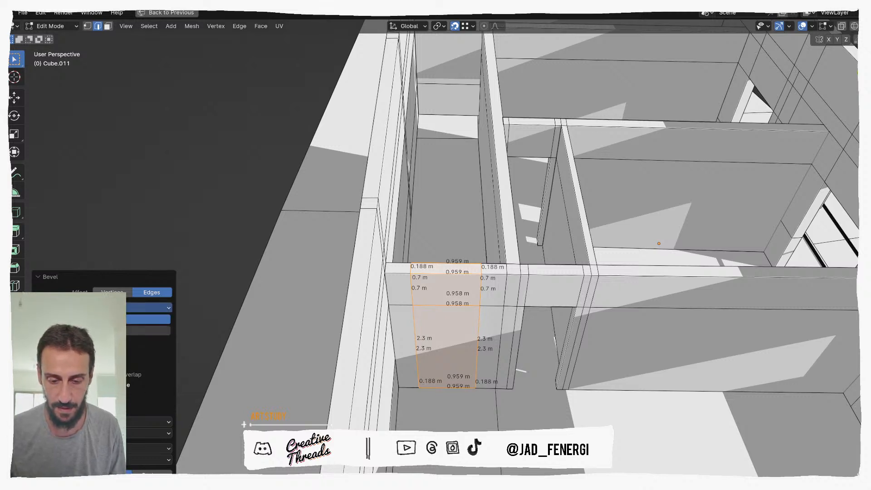
# Try each alternative bevel width type on the short wall's centre loop, then restore the original type.
pyautogui.click(149, 331)
pyautogui.click(148, 308)
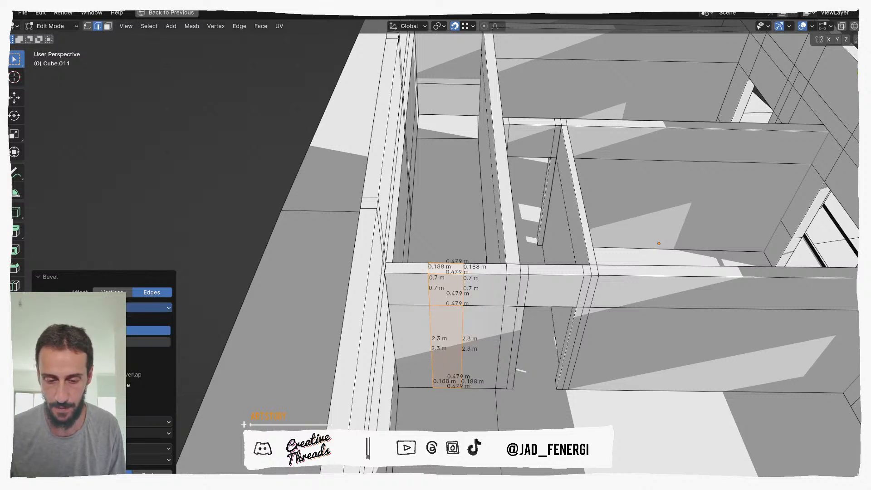
pyautogui.click(149, 341)
pyautogui.click(148, 308)
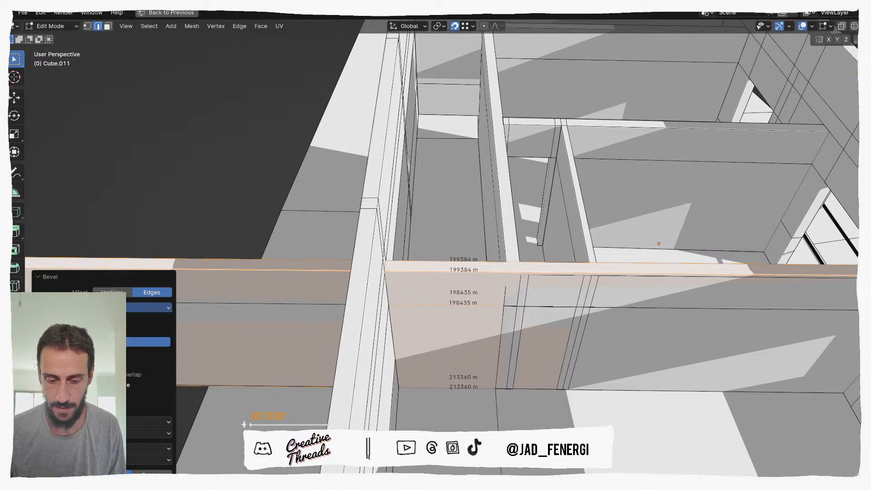
pyautogui.click(148, 353)
pyautogui.click(148, 308)
pyautogui.click(149, 364)
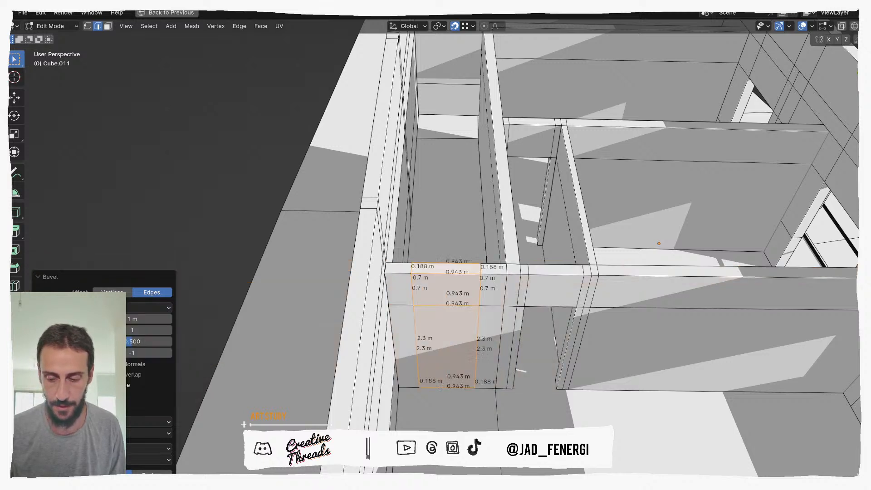
pyautogui.click(119, 308)
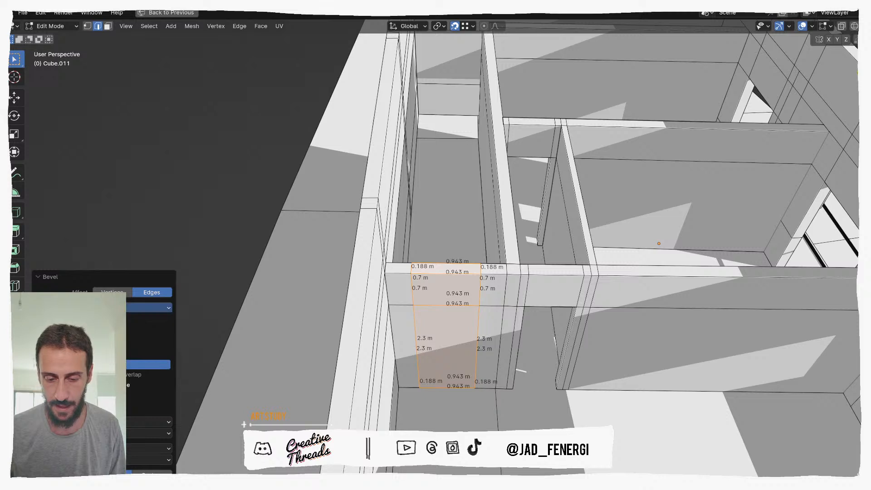
pyautogui.click(120, 330)
pyautogui.click(127, 309)
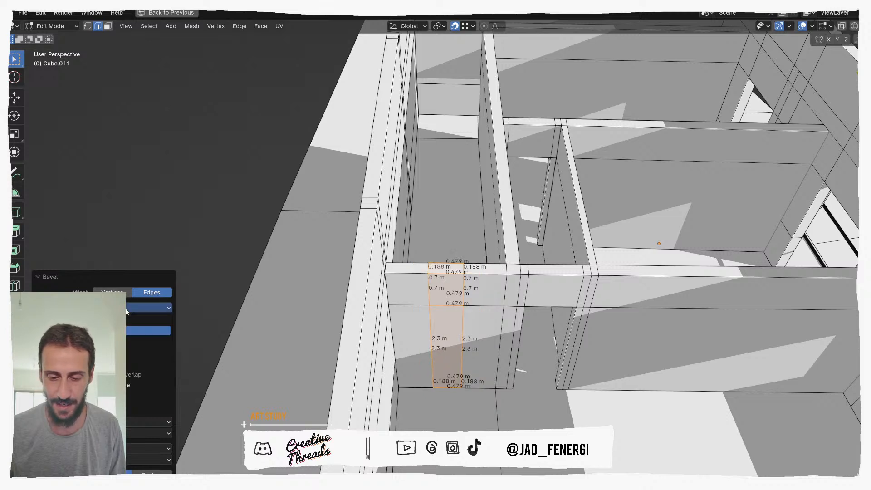
pyautogui.click(120, 341)
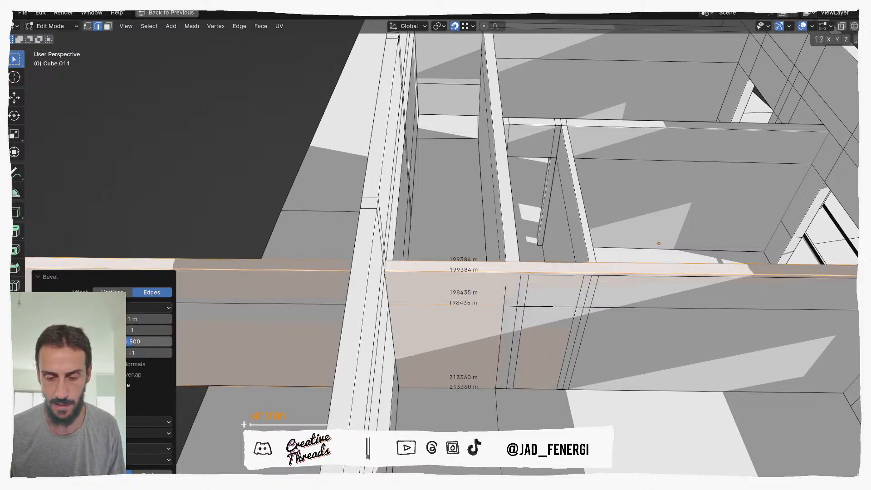
pyautogui.click(120, 308)
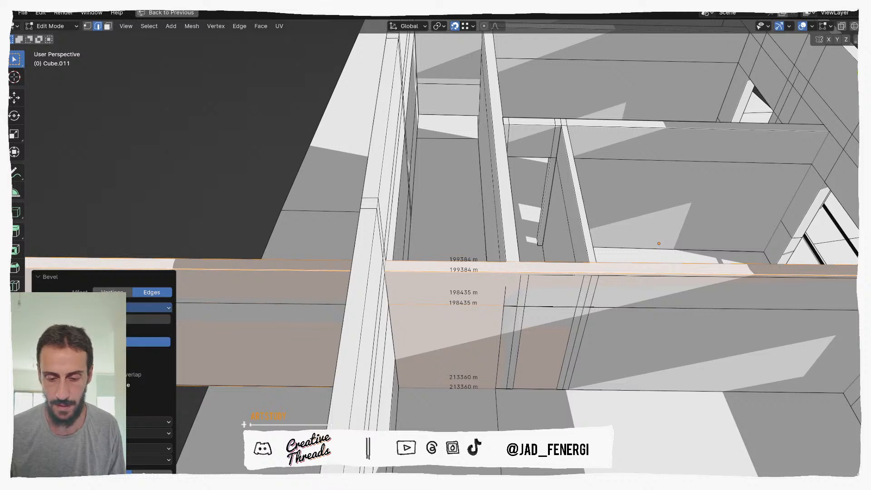
pyautogui.click(149, 319)
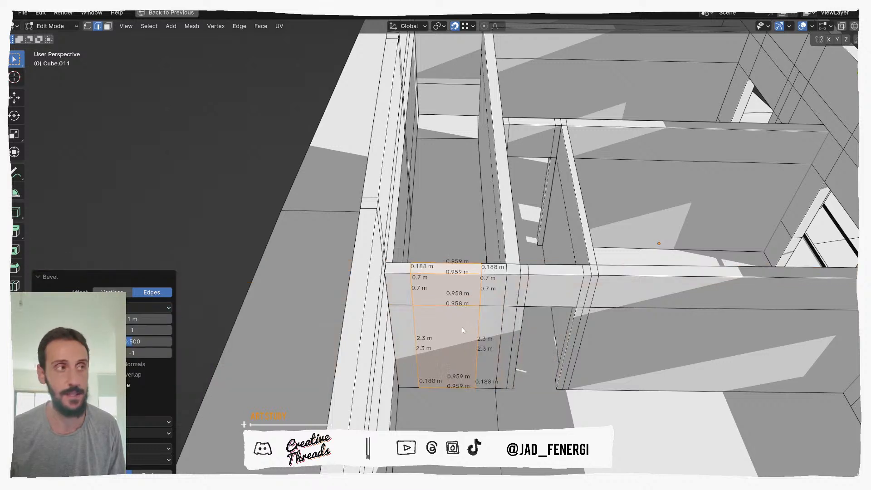
# Delete the bevelled panel's lower face on both sides of the short wall to open a doorway.
pyautogui.hotkey('ctrl', 'z')
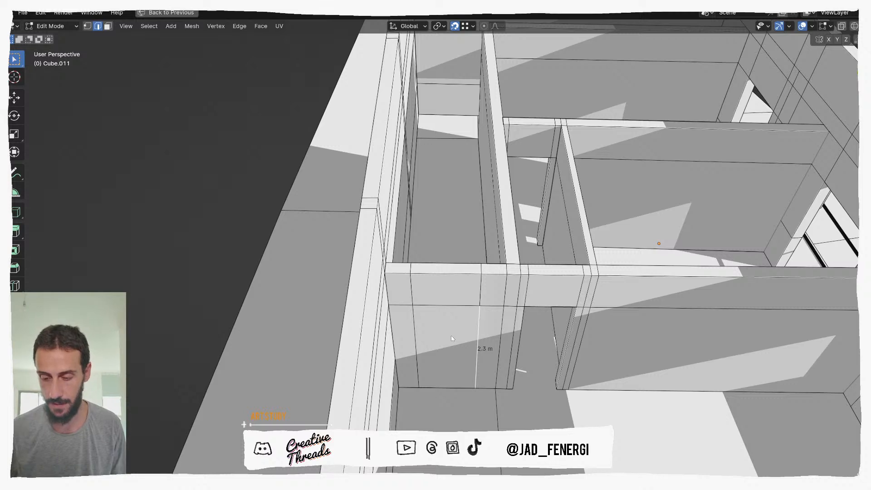
pyautogui.press('3')
pyautogui.click(451, 336)
pyautogui.moveTo(450, 336); pyautogui.dragTo(316, 356, button='middle')
pyautogui.rightClick(311, 350)
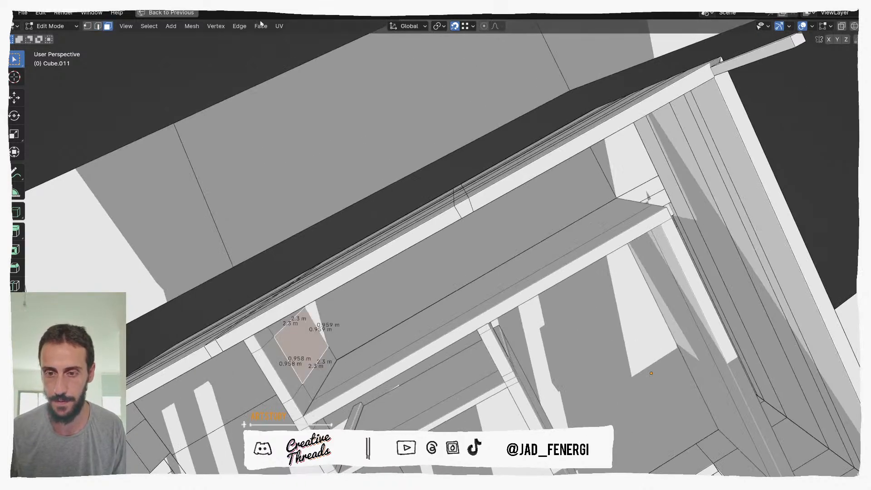
pyautogui.click(279, 25)
pyautogui.moveTo(256, 27)
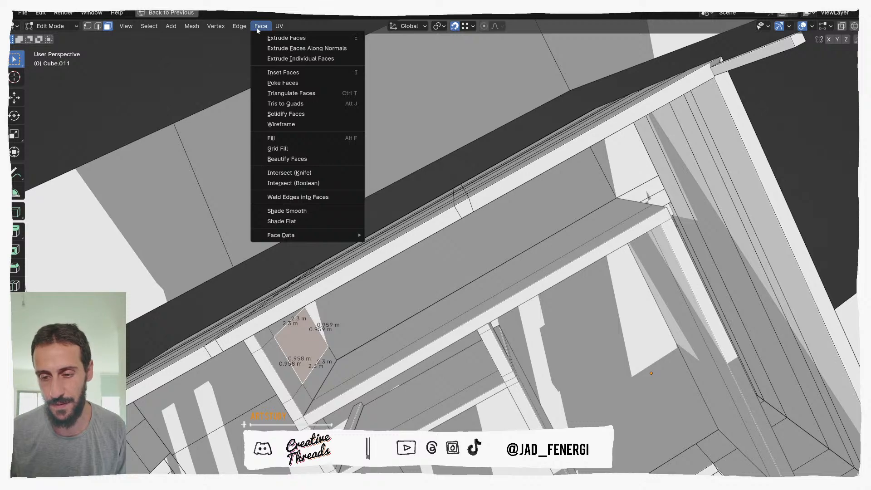
pyautogui.moveTo(389, 317); pyautogui.dragTo(347, 261, button='middle')
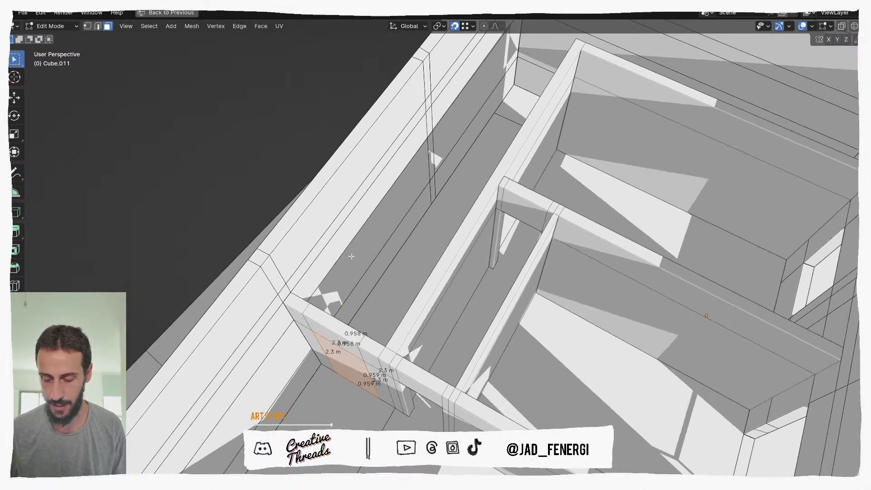
pyautogui.press('x')
pyautogui.click(325, 273)
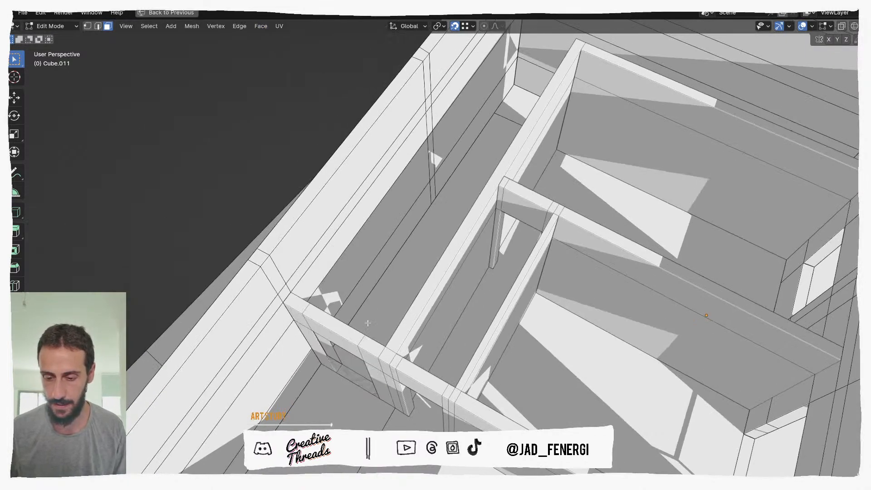
pyautogui.moveTo(369, 313); pyautogui.dragTo(370, 313, button='middle')
pyautogui.press('x')
pyautogui.click(345, 372)
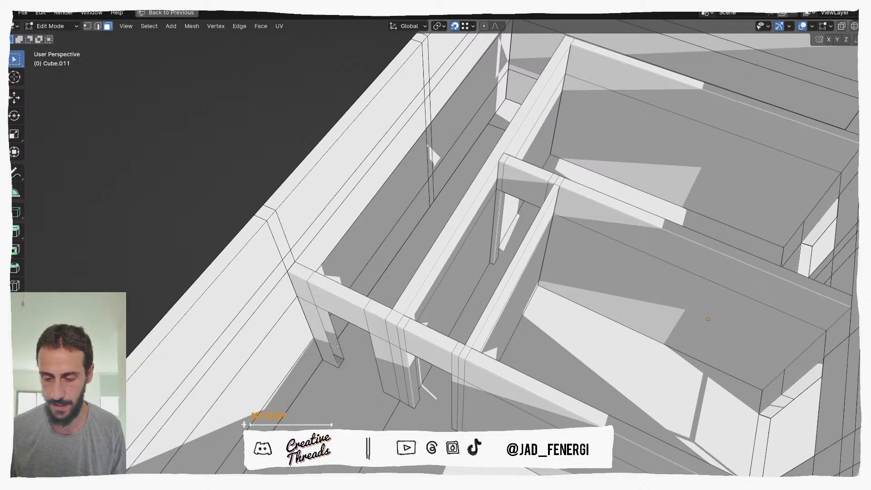
# Switch editing to the long exterior wall and add one centred vertical loop cut to its end section by the large room.
pyautogui.moveTo(338, 359); pyautogui.dragTo(333, 350, button='middle')
pyautogui.press('2')
pyautogui.click(345, 369)
pyautogui.moveTo(346, 369); pyautogui.dragTo(272, 239, button='middle')
pyautogui.scroll(-4, 434, 306)
pyautogui.scroll(3, 299, 288)
pyautogui.press('l')
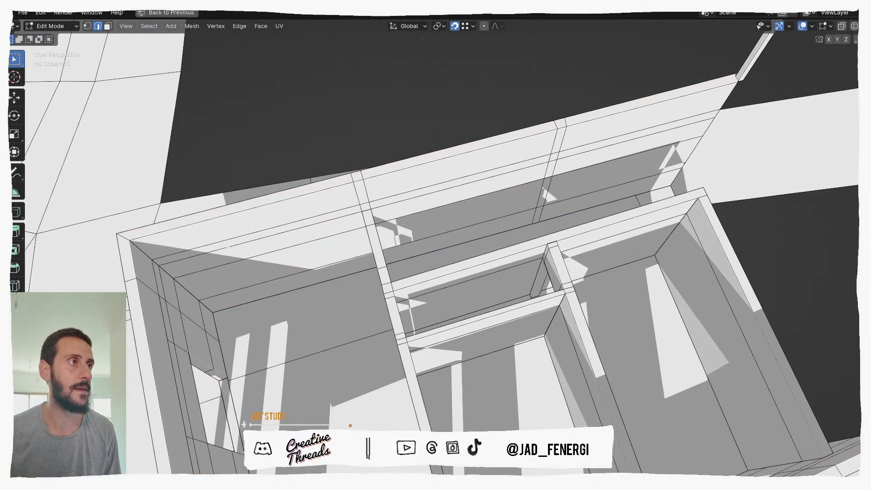
pyautogui.moveTo(279, 255); pyautogui.dragTo(583, 251, button='middle')
pyautogui.hotkey('ctrl', 'r')
pyautogui.click(265, 246)
pyautogui.rightClick(266, 246)
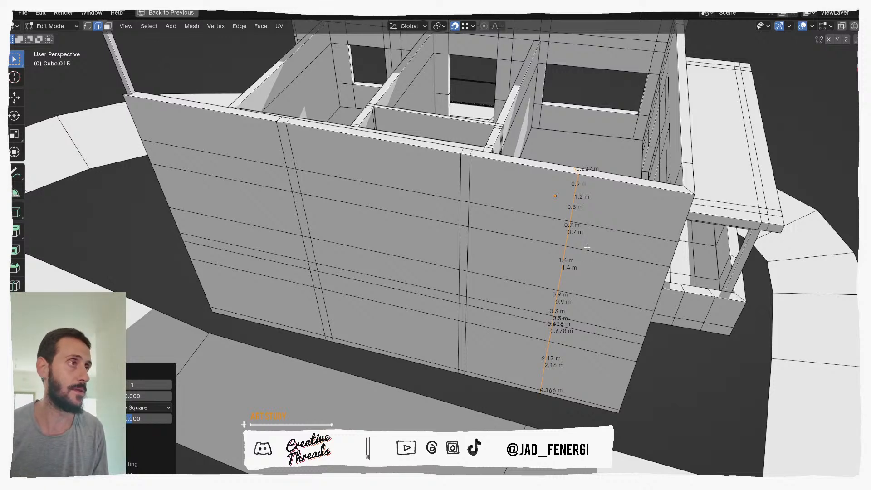
# Try a 1.5 m bevel on the exterior wall's new centre loop.
pyautogui.hotkey('ctrl', 'b')
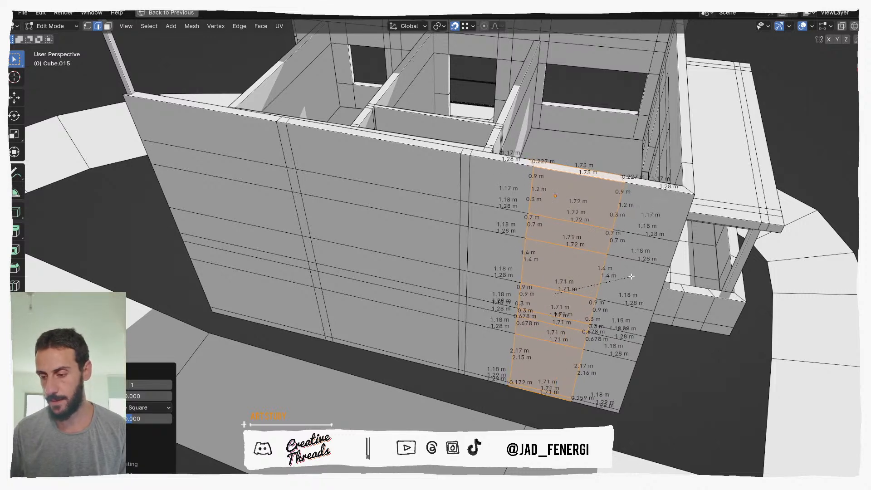
pyautogui.write('1.5')
pyautogui.press('Return')
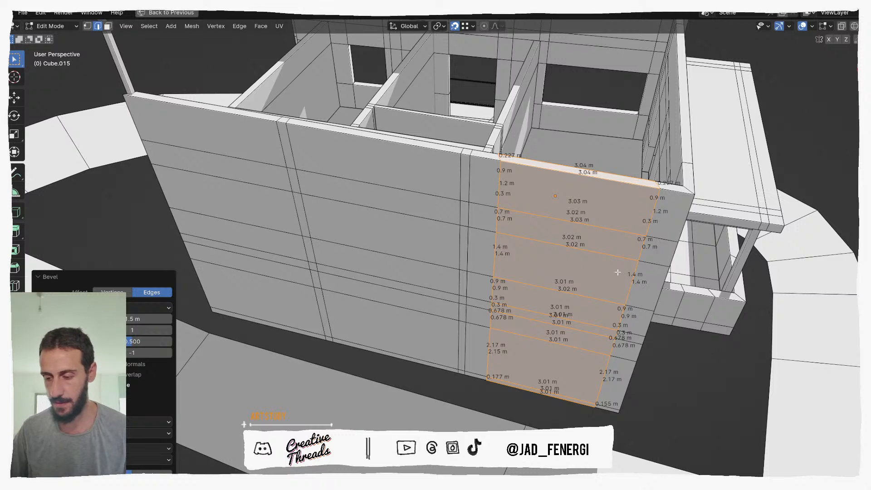
pyautogui.hotkey('ctrl', 'z')
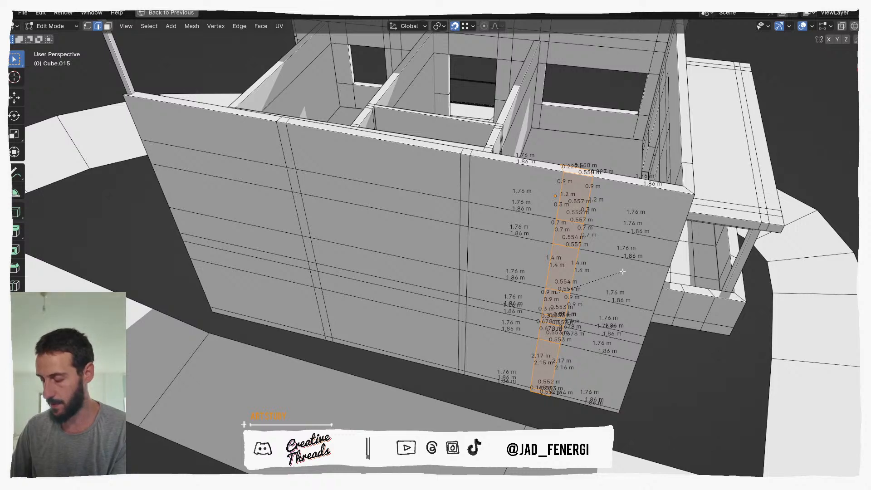
# Bevel the centre loop into a narrower panel and delete its 1.4 m high faces on both sides for a window opening.
pyautogui.click(630, 272)
pyautogui.moveTo(630, 272); pyautogui.dragTo(598, 132, button='middle')
pyautogui.press('3')
pyautogui.click(496, 312)
pyautogui.moveTo(496, 312); pyautogui.dragTo(352, 261, button='middle')
pyautogui.press('x')
pyautogui.click(350, 257)
# Fill the gap between the inner and outer edges of the window opening with faces.
pyautogui.press('2')
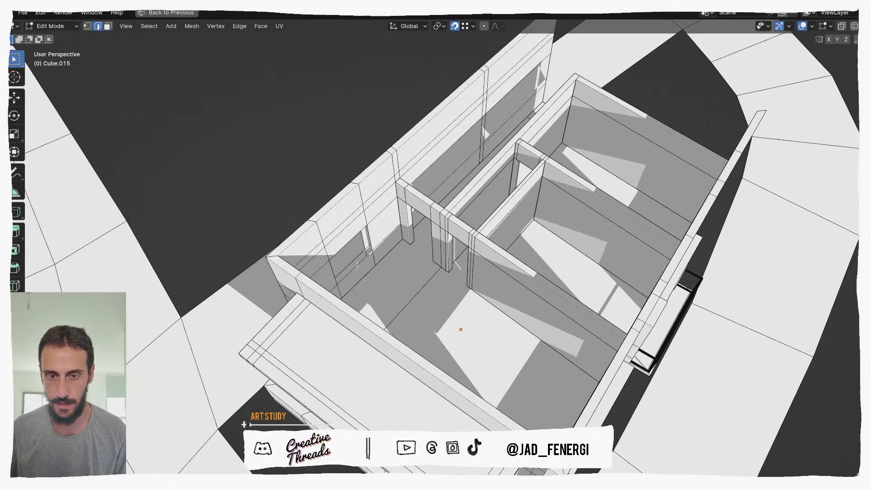
pyautogui.press('f')
pyautogui.hotkey('ctrl', 'z')
pyautogui.keyDown('shift'); pyautogui.click(355, 259); pyautogui.keyUp('shift')
pyautogui.press('f')
pyautogui.click(367, 249)
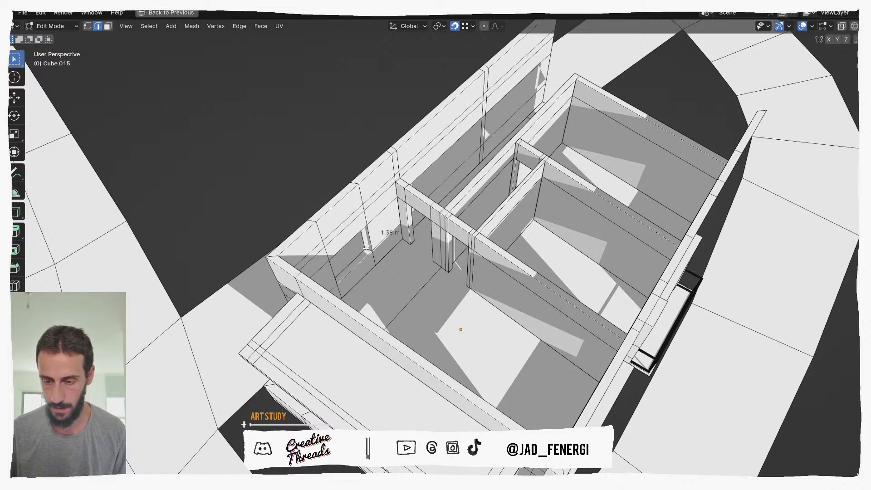
pyautogui.scroll(2, 367, 253)
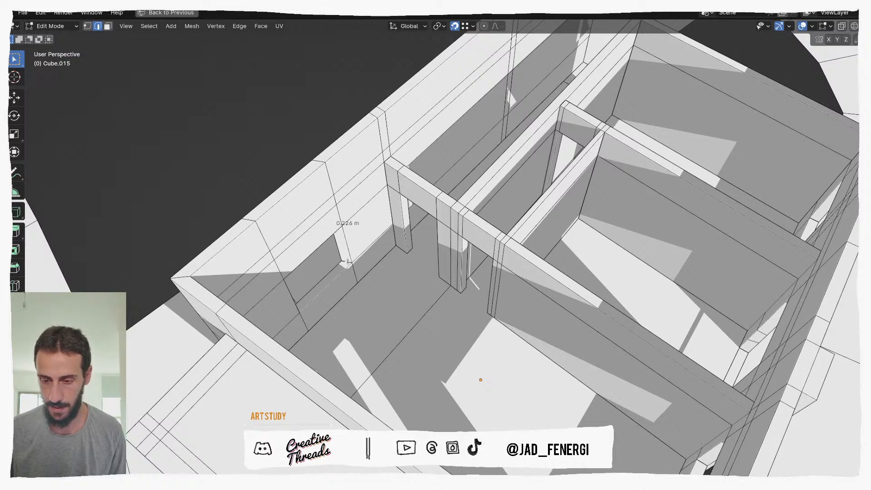
# In top view with X-ray on, slide the inner vertices of the opening's corridor-side jamb by about 0.076 to square it.
pyautogui.moveTo(349, 263); pyautogui.dragTo(508, 293, button='middle')
pyautogui.press('KP_7')
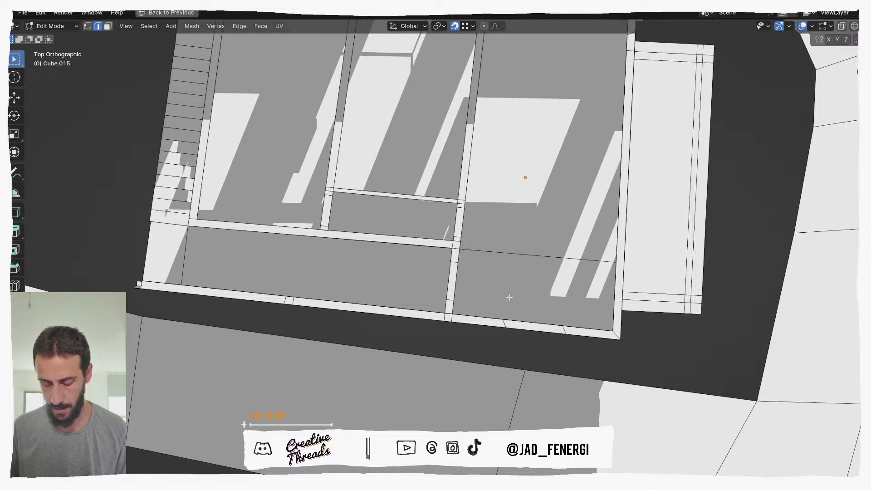
pyautogui.hotkey('alt', 'z')
pyautogui.press('Tab')
pyautogui.keyDown('shift'); pyautogui.moveTo(516, 301); pyautogui.dragTo(478, 280, button='middle'); pyautogui.keyUp('shift')
pyautogui.press('Tab')
pyautogui.press('1')
pyautogui.scroll(5, 467, 294)
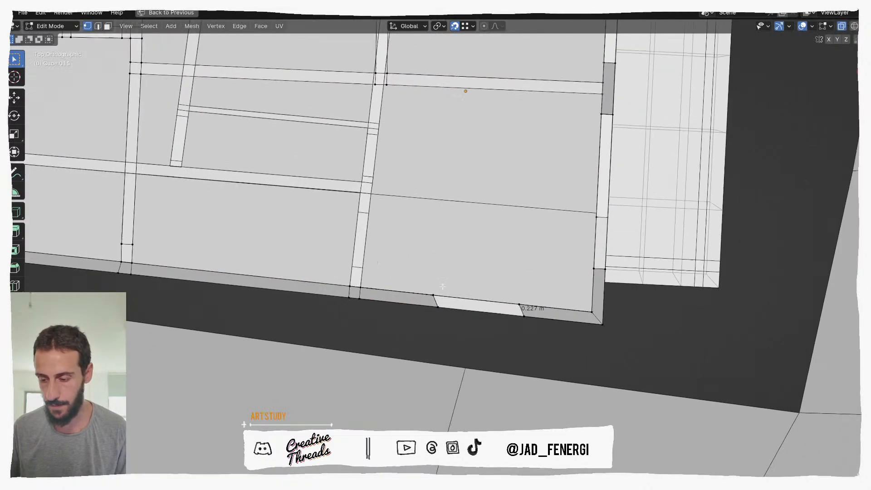
pyautogui.click(400, 282)
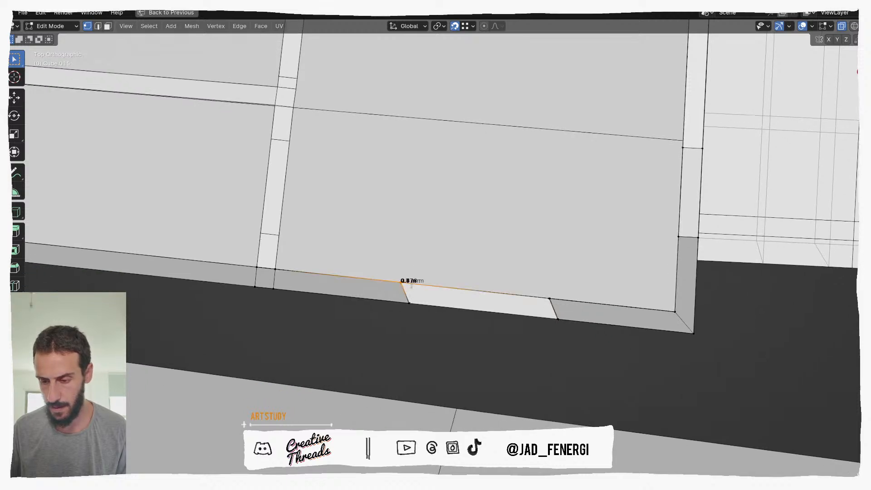
pyautogui.keyDown('shift'); pyautogui.moveTo(400, 282); pyautogui.dragTo(385, 275, button='middle'); pyautogui.keyUp('shift')
pyautogui.press('g')
pyautogui.press('g')
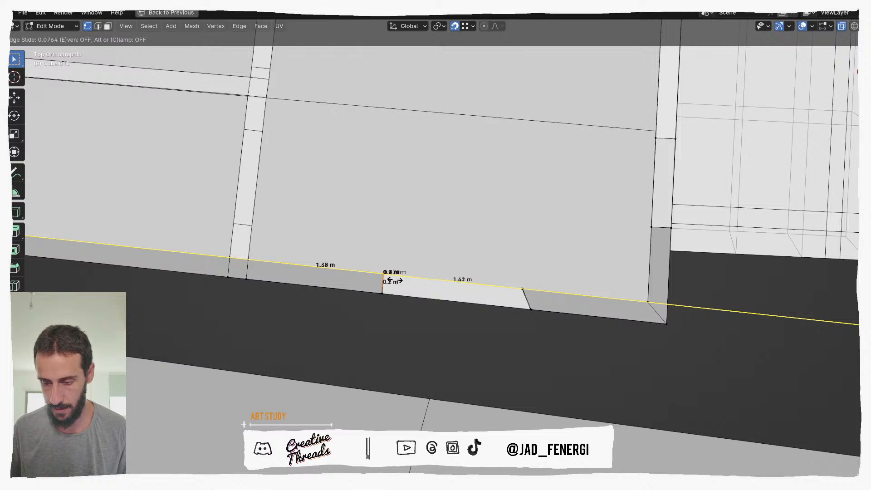
pyautogui.click(393, 281)
# Slide the inner vertices of the opening's other jamb by about 0.078 to square it with the wall.
pyautogui.keyDown('shift'); pyautogui.moveTo(393, 281); pyautogui.dragTo(348, 284, button='middle'); pyautogui.keyUp('shift')
pyautogui.scroll(1, 348, 284)
pyautogui.click(518, 302)
pyautogui.press('g')
pyautogui.press('g')
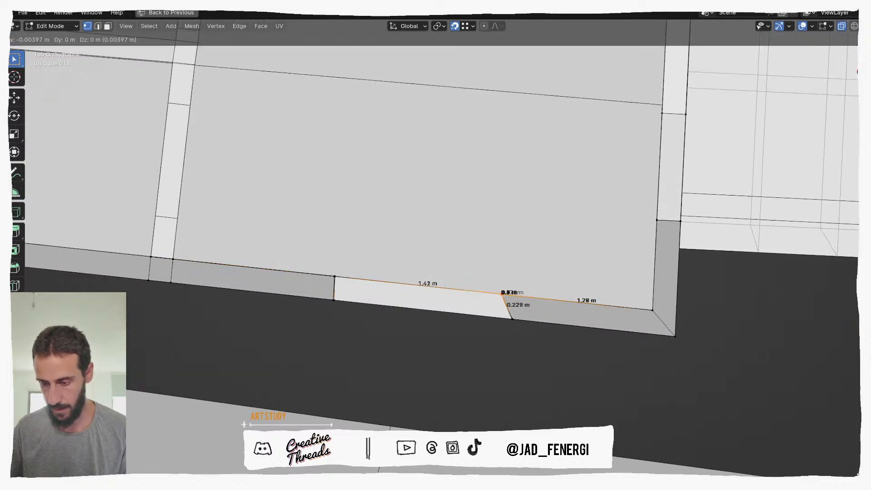
pyautogui.click(522, 305)
pyautogui.scroll(-1, 486, 301)
pyautogui.scroll(-2, 487, 300)
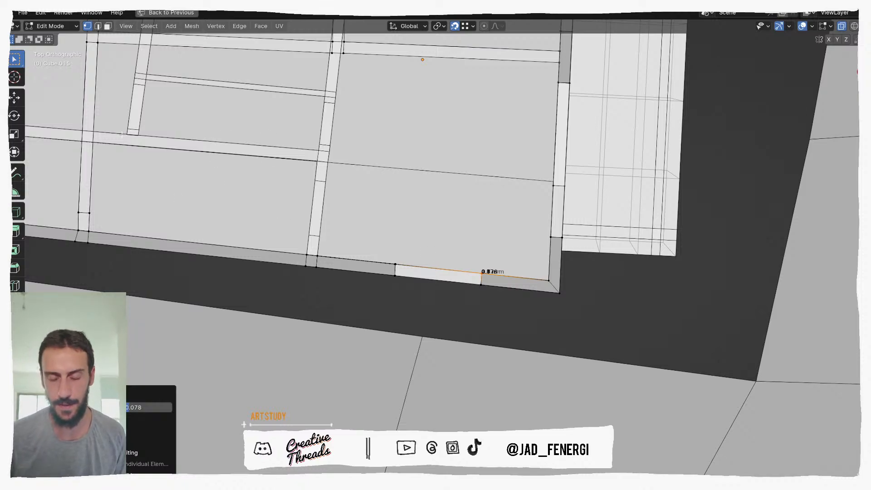
# Add a vertical loop cut to the exterior wall's corridor section near the stairs, offset by a factor of about 0.046.
pyautogui.scroll(-2, 140, 162)
pyautogui.moveTo(327, 195); pyautogui.dragTo(455, 268, button='middle')
pyautogui.hotkey('ctrl', 'r')
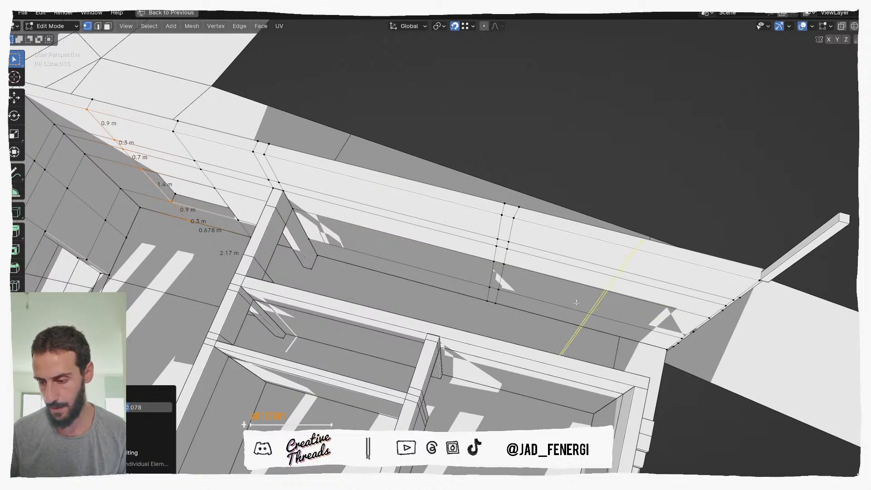
pyautogui.click(542, 297)
pyautogui.click(567, 300)
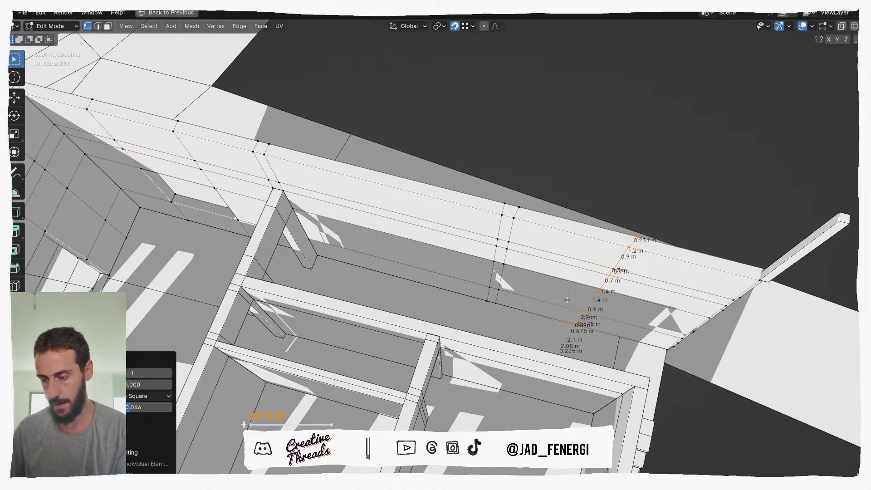
# Delete the 1.4 m high faces beside the new loop on both sides of the exterior wall for a second window.
pyautogui.press('2')
pyautogui.click(567, 293)
pyautogui.moveTo(567, 294); pyautogui.dragTo(525, 268, button='middle')
pyautogui.press('3')
pyautogui.click(489, 309)
pyautogui.click(384, 254)
pyautogui.press('x')
pyautogui.click(377, 267)
pyautogui.click(526, 268)
pyautogui.press('x')
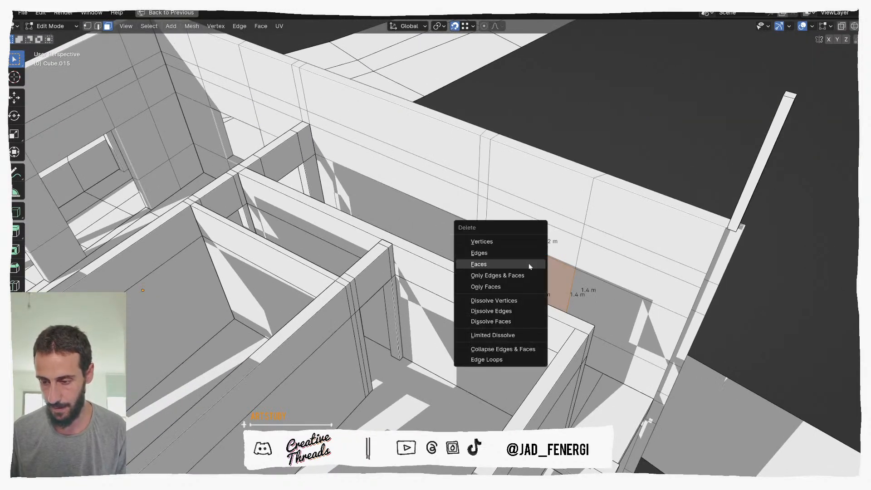
pyautogui.click(528, 262)
# Select the matching inner and outer edges of the second window opening and fill between them.
pyautogui.press('2')
pyautogui.click(536, 248)
pyautogui.moveTo(536, 247); pyautogui.dragTo(437, 317, button='middle')
pyautogui.keyDown('shift'); pyautogui.click(381, 248); pyautogui.keyUp('shift')
pyautogui.press('f')
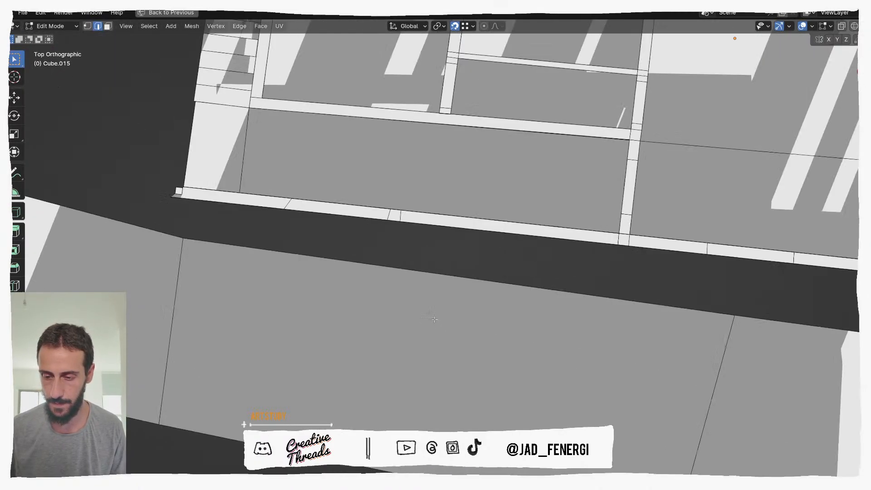
# In top view with X-ray on, slide the inner vertices of the second window's stair-side jamb by about 0.06 to square it.
pyautogui.hotkey('alt', 'z')
pyautogui.press('1')
pyautogui.keyDown('shift'); pyautogui.moveTo(329, 230); pyautogui.dragTo(337, 248, button='middle'); pyautogui.keyUp('shift')
pyautogui.scroll(1, 337, 248)
pyautogui.moveTo(318, 245); pyautogui.dragTo(267, 193)
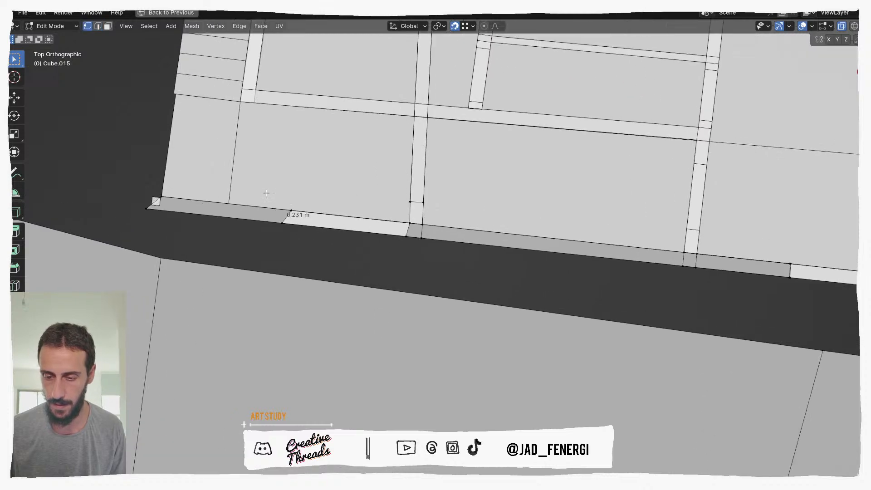
pyautogui.press('g')
pyautogui.press('g')
pyautogui.click(302, 217)
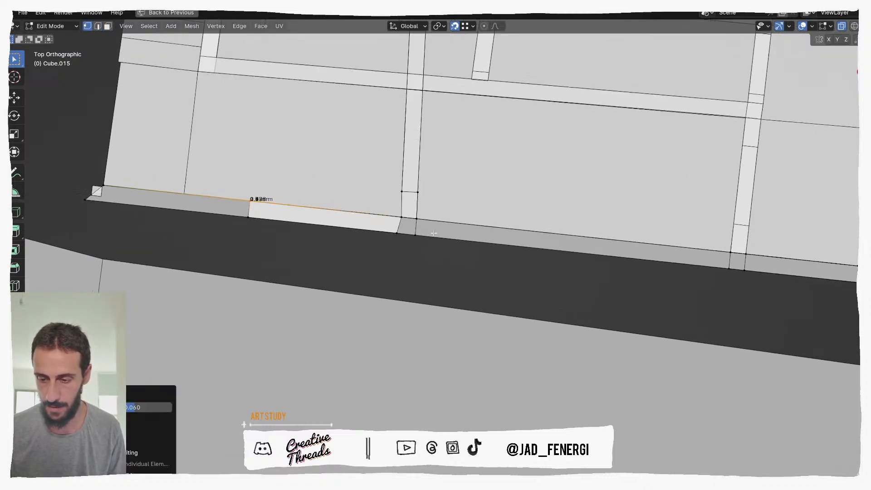
# Turn off X-ray and examine the second window opening's jambs from above.
pyautogui.moveTo(360, 237); pyautogui.dragTo(391, 206, button='middle')
pyautogui.moveTo(400, 220)
pyautogui.mouseDown(button='middle')
pyautogui.moveTo(423, 217)
pyautogui.moveTo(413, 221)
pyautogui.moveTo(434, 233)
pyautogui.moveTo(447, 281)
pyautogui.moveTo(440, 224)
pyautogui.mouseUp(button='middle')
pyautogui.press('3')
pyautogui.hotkey('alt', 'z')
pyautogui.press('Tab')
pyautogui.press('Tab')
pyautogui.press('KP_7')
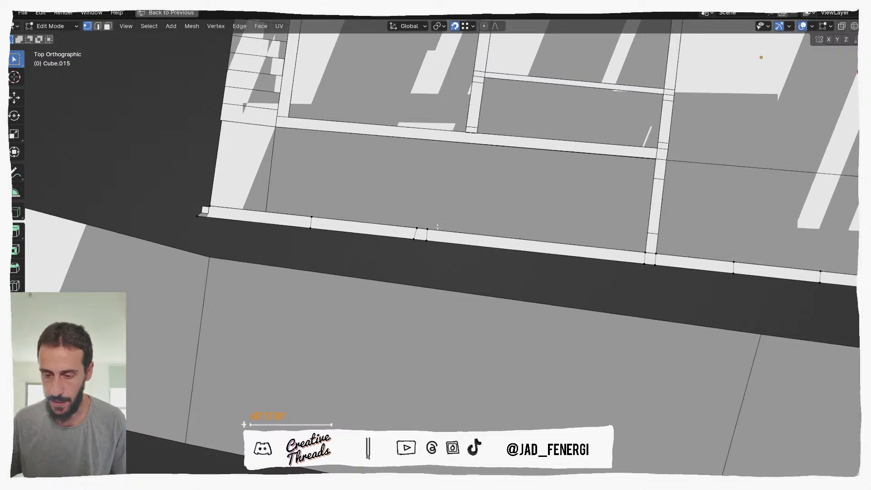
pyautogui.scroll(4, 417, 241)
pyautogui.scroll(2, 405, 235)
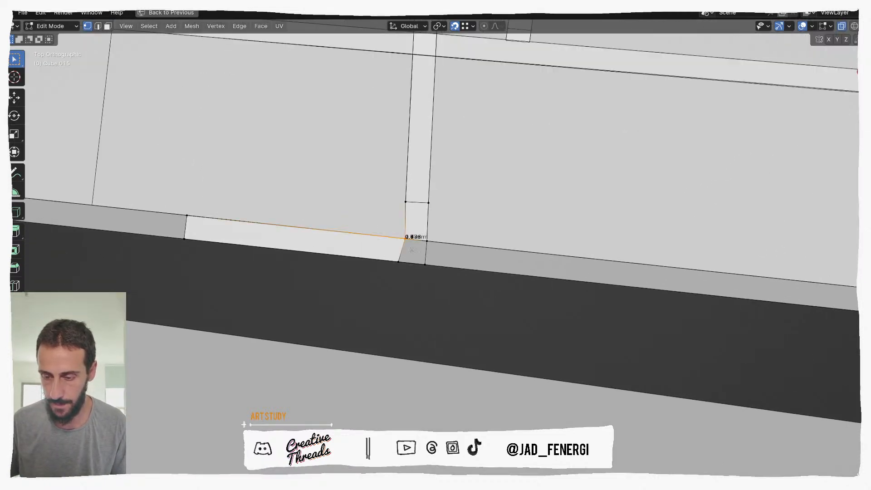
pyautogui.press('g')
pyautogui.press('g')
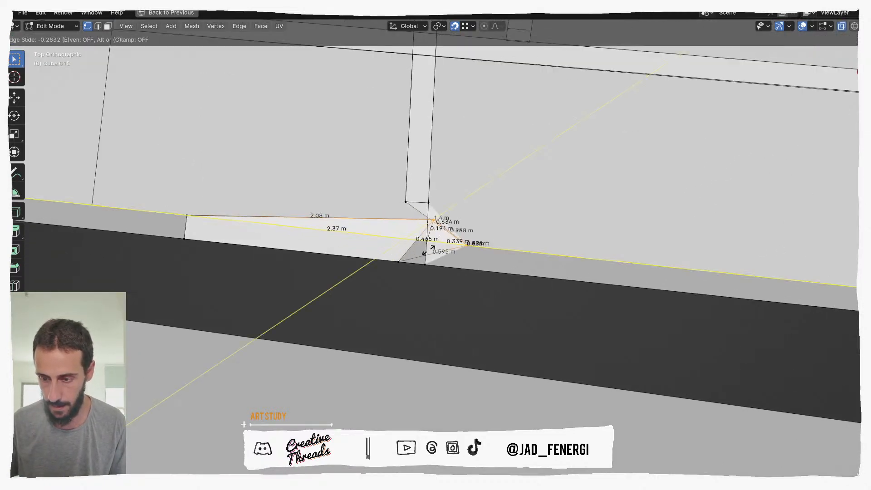
pyautogui.click(417, 248)
pyautogui.scroll(1, 417, 250)
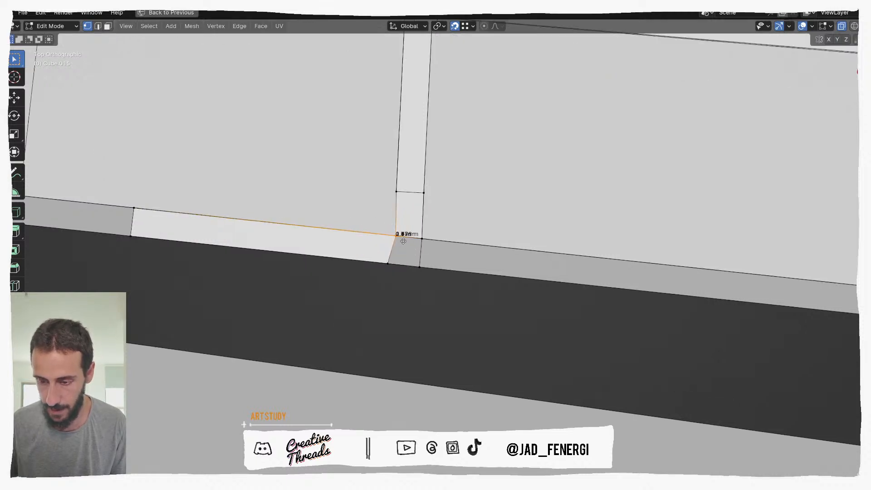
pyautogui.press('g')
pyautogui.press('g')
pyautogui.press('c')
pyautogui.press('c')
pyautogui.rightClick(405, 243)
# Turn off X-ray, select the inner vertical edge of the second window's slanted jamb, and try sliding it along the wall from above.
pyautogui.scroll(-3, 433, 244)
pyautogui.moveTo(433, 244); pyautogui.dragTo(508, 247, button='middle')
pyautogui.hotkey('alt', 'z')
pyautogui.click(484, 252)
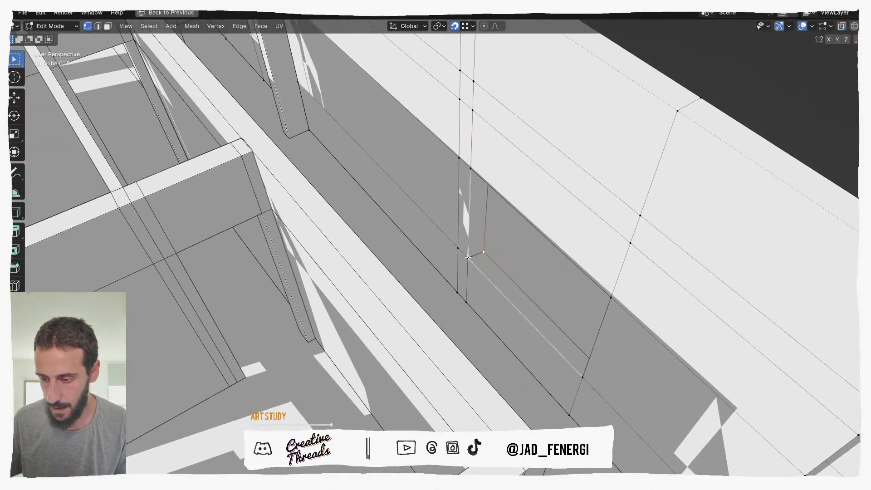
pyautogui.moveTo(475, 188); pyautogui.dragTo(312, 252, button='middle')
pyautogui.press('g')
pyautogui.press('g')
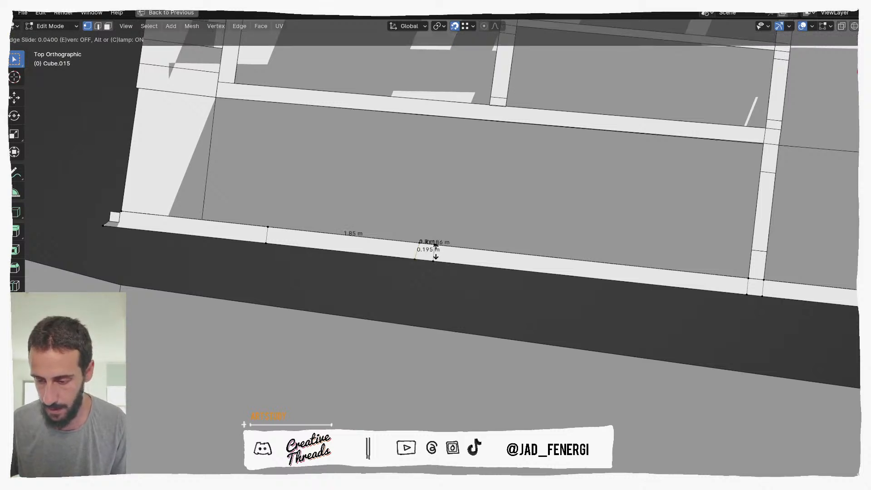
pyautogui.click(449, 255)
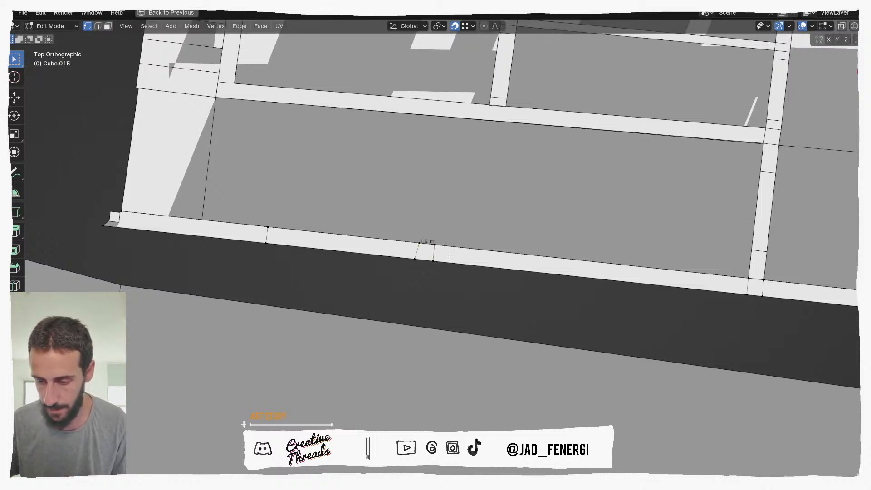
# In top view with X-ray on, slide the jamb's inner vertical edge by about 0.185 to square it, with X-ray turned off again at the end.
pyautogui.scroll(5, 416, 248)
pyautogui.press('g')
pyautogui.press('g')
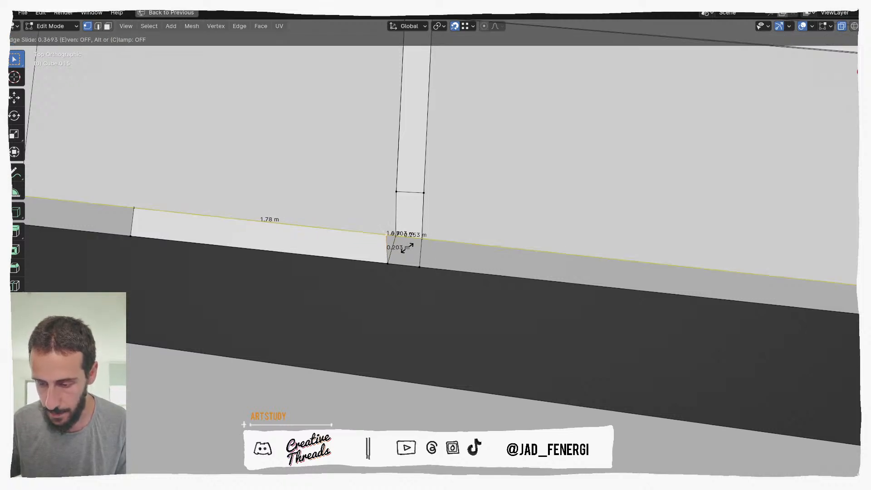
pyautogui.click(414, 250)
pyautogui.scroll(-3, 414, 250)
pyautogui.moveTo(113, 218); pyautogui.dragTo(520, 229, button='middle')
pyautogui.hotkey('alt', 'z')
pyautogui.scroll(-8, 520, 229)
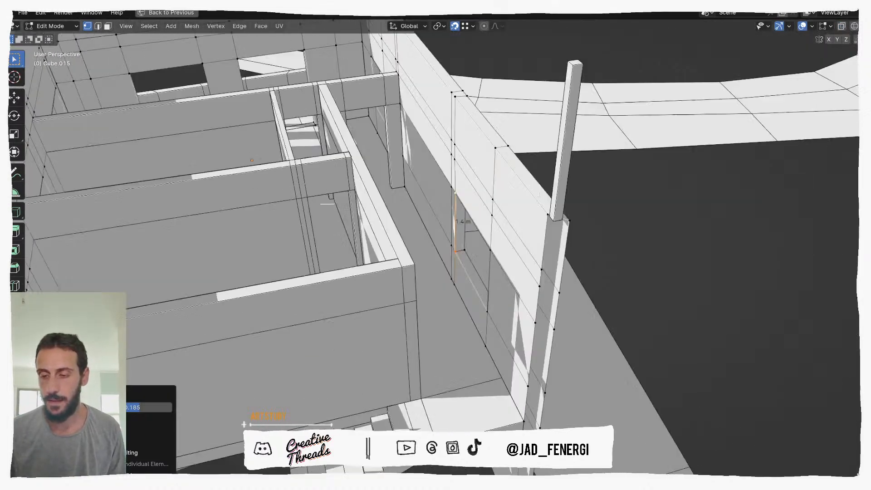
# Return to Object Mode and isolate the building's walls in local view.
pyautogui.press('Tab')
pyautogui.scroll(-5, 545, 222)
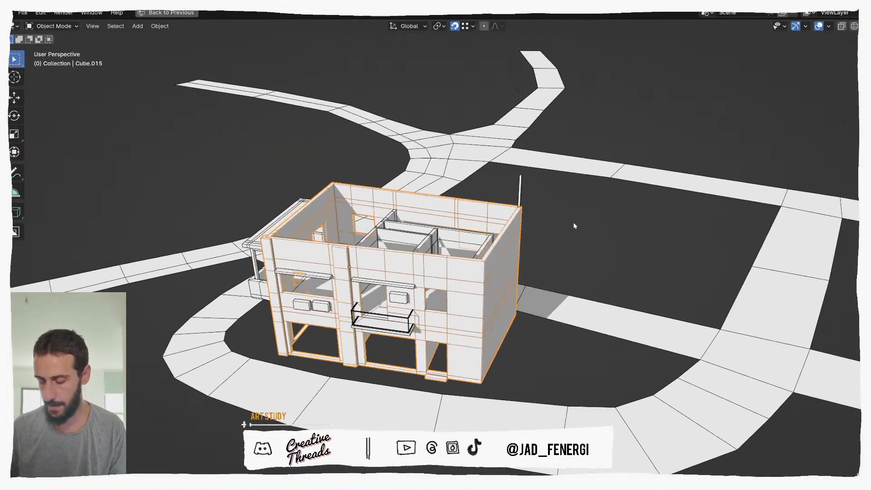
pyautogui.press('KP_Divide')
pyautogui.moveTo(531, 229); pyautogui.dragTo(628, 218, button='middle')
# Try the viewport shading without shadows, with Object wire colour, and with Studio and MatCap lighting.
pyautogui.click(867, 26)
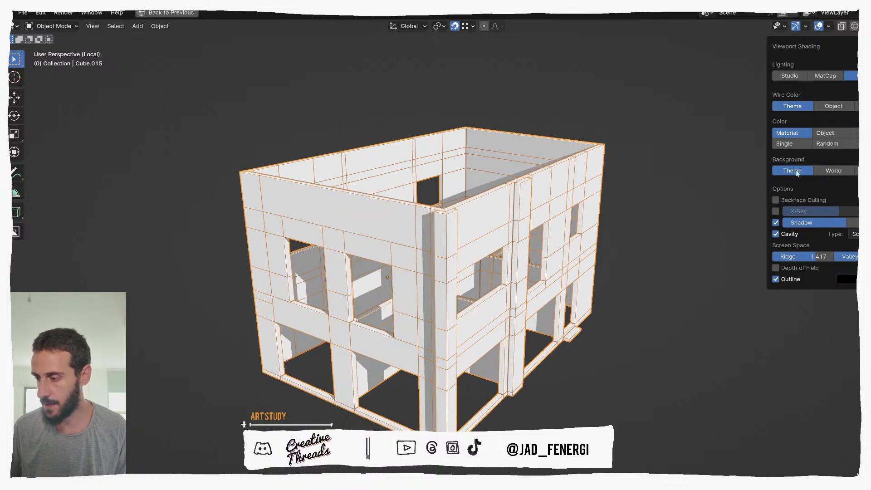
pyautogui.click(775, 222)
pyautogui.moveTo(709, 111); pyautogui.dragTo(589, 181, button='middle')
pyautogui.press('a')
pyautogui.press('m')
pyautogui.click(869, 26)
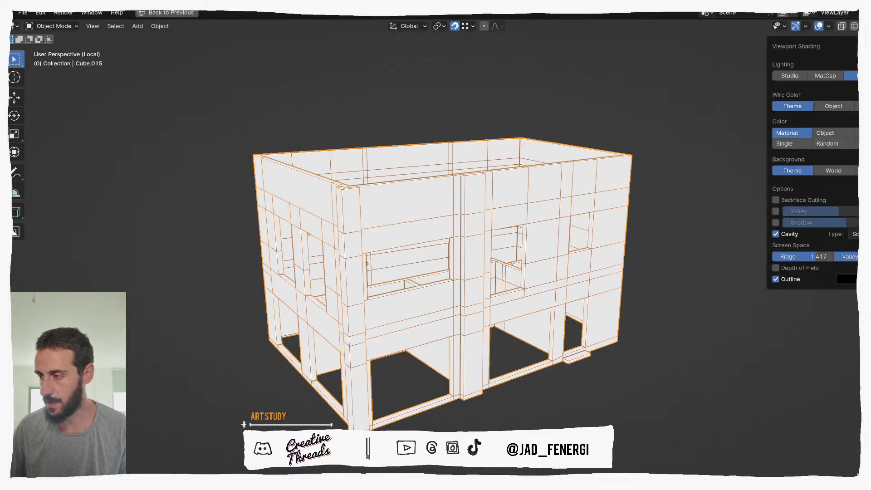
pyautogui.click(833, 106)
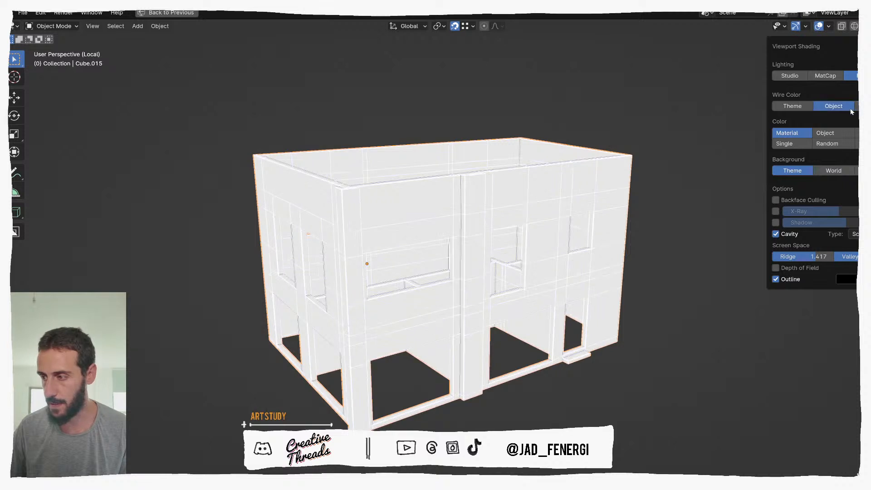
pyautogui.click(794, 107)
pyautogui.click(789, 76)
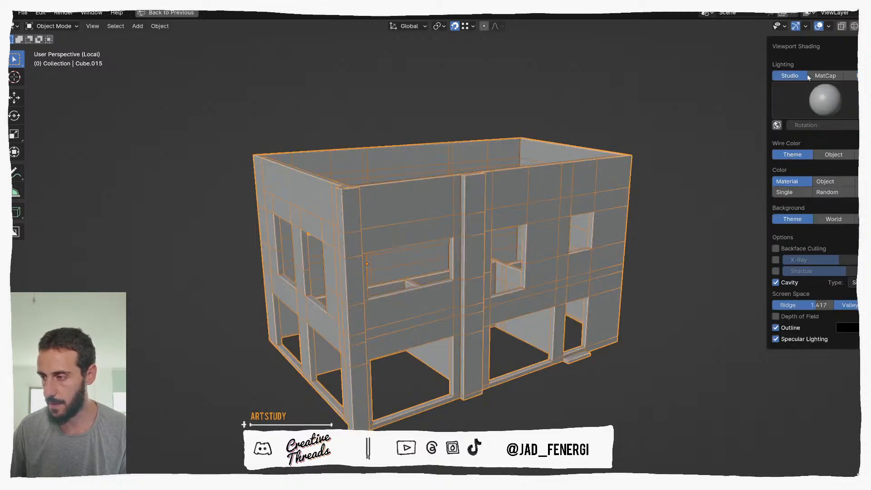
pyautogui.click(825, 75)
pyautogui.click(855, 75)
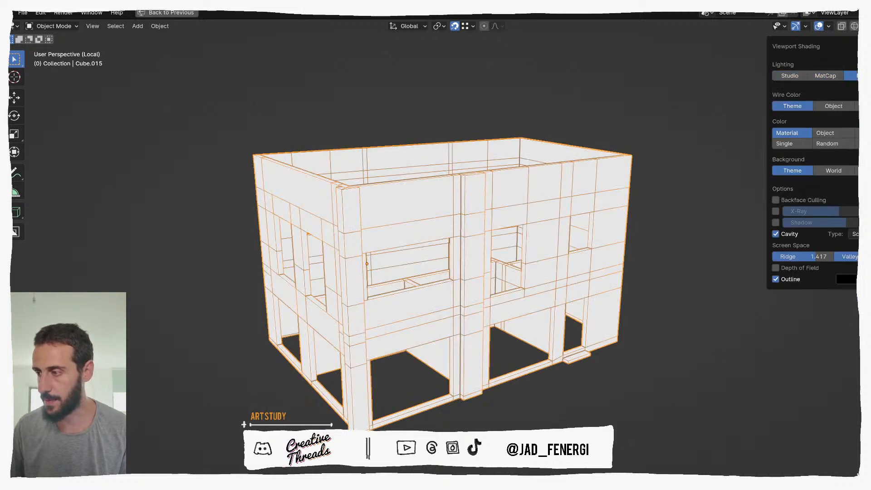
# Set the viewport shadows to a lighter intensity and inspect the isolated walls from several sides.
pyautogui.click(775, 223)
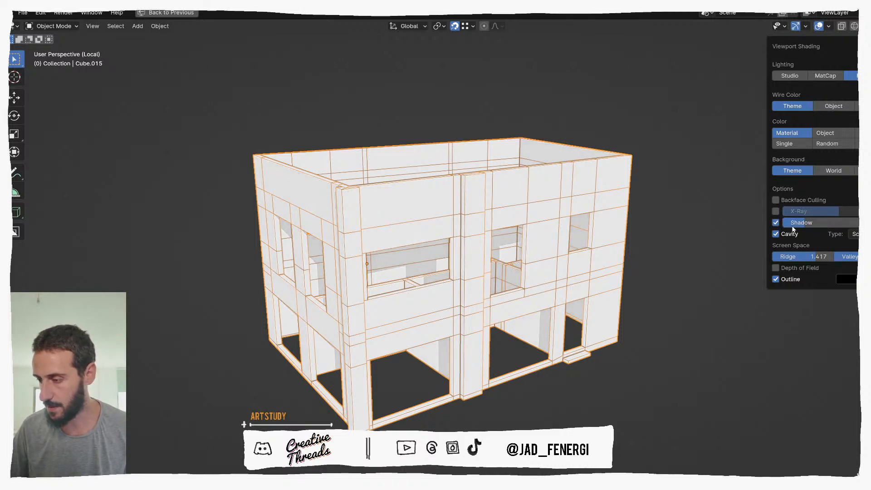
pyautogui.moveTo(677, 255)
pyautogui.mouseDown(button='middle')
pyautogui.moveTo(655, 278)
pyautogui.moveTo(580, 258)
pyautogui.mouseUp(button='middle')
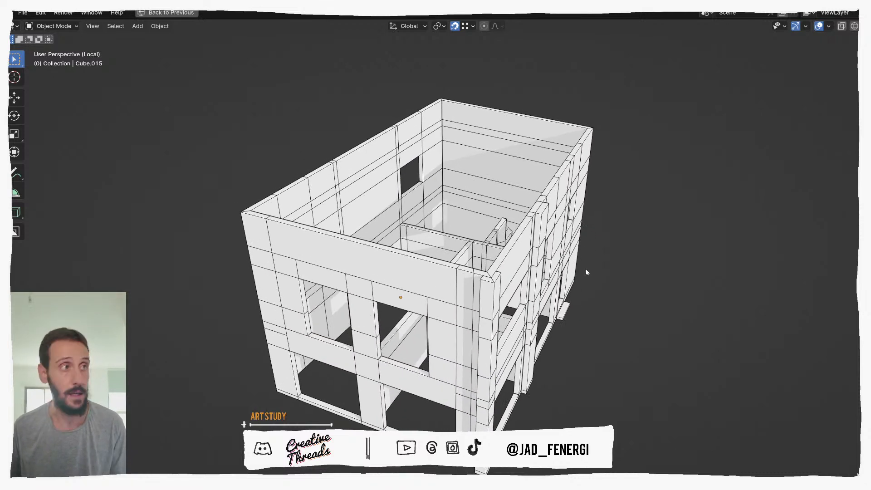
pyautogui.moveTo(550, 240); pyautogui.dragTo(519, 293, button='middle')
pyautogui.scroll(-2, 444, 245)
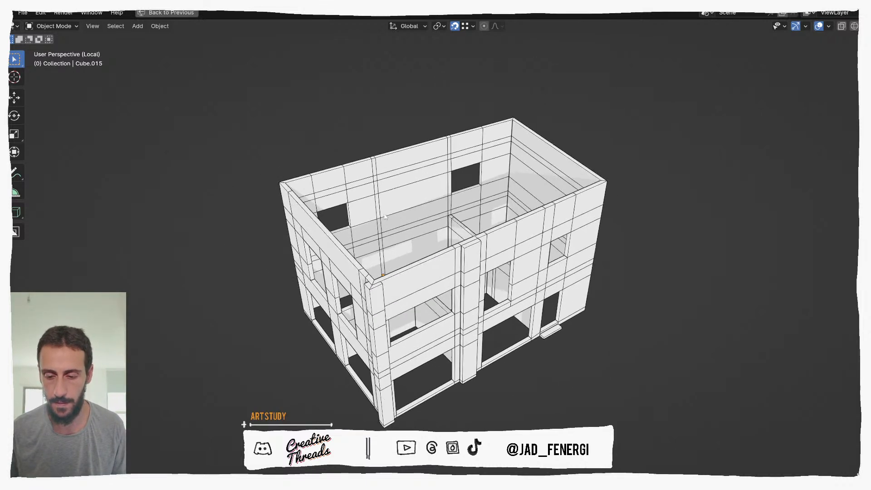
# Select the walls, leave local view and view the whole building from the covered balcony's corner.
pyautogui.click(385, 230)
pyautogui.press('KP_Divide')
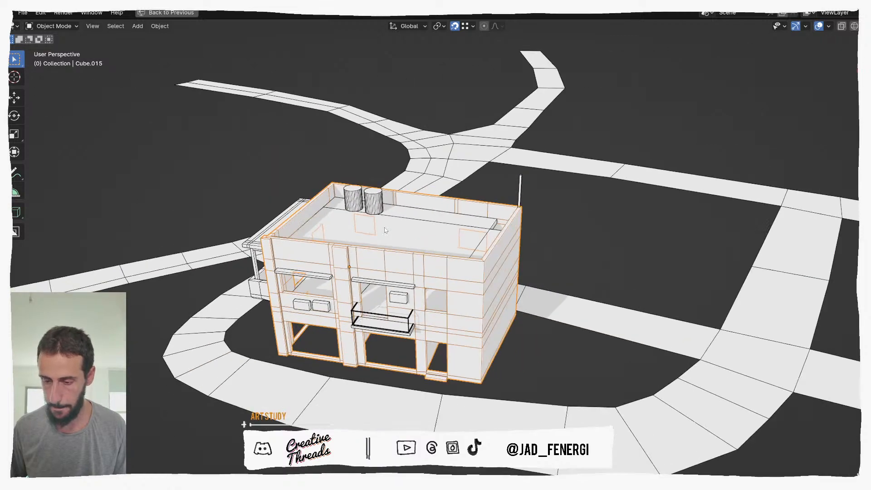
pyautogui.moveTo(385, 230); pyautogui.dragTo(458, 195, button='middle')
pyautogui.scroll(2, 458, 195)
pyautogui.keyDown('shift'); pyautogui.moveTo(53, 180); pyautogui.dragTo(68, 195, button='middle'); pyautogui.keyUp('shift')
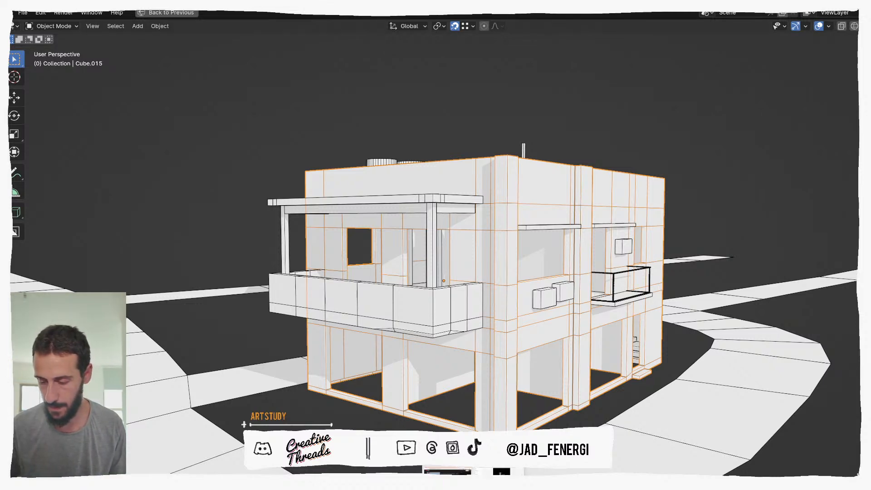
# Switch to Pinterest in the browser and browse the related pins for references of dense apartment building façades.
pyautogui.click(459, 472)
pyautogui.keyDown('ctrl'); pyautogui.scroll(-3, 460, 391); pyautogui.keyUp('ctrl')
pyautogui.scroll(-3, 433, 364)
pyautogui.scroll(-7, 430, 371)
pyautogui.scroll(10, 430, 370)
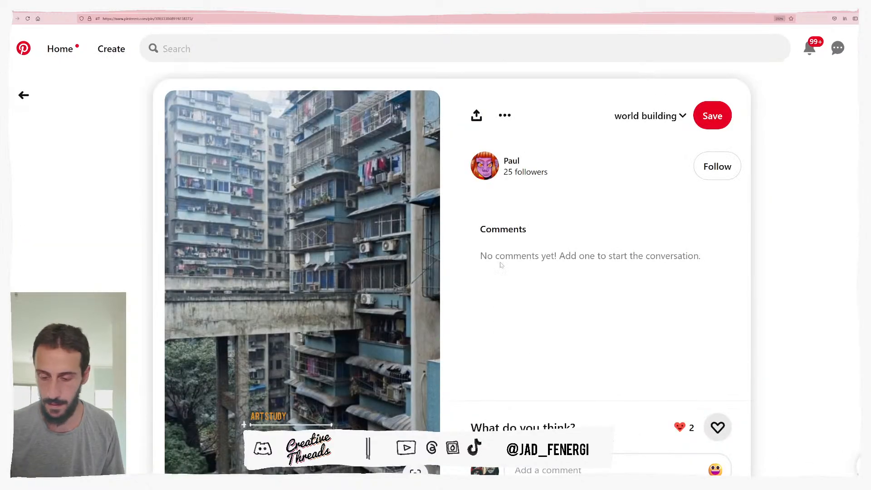
pyautogui.scroll(-8, 306, 301)
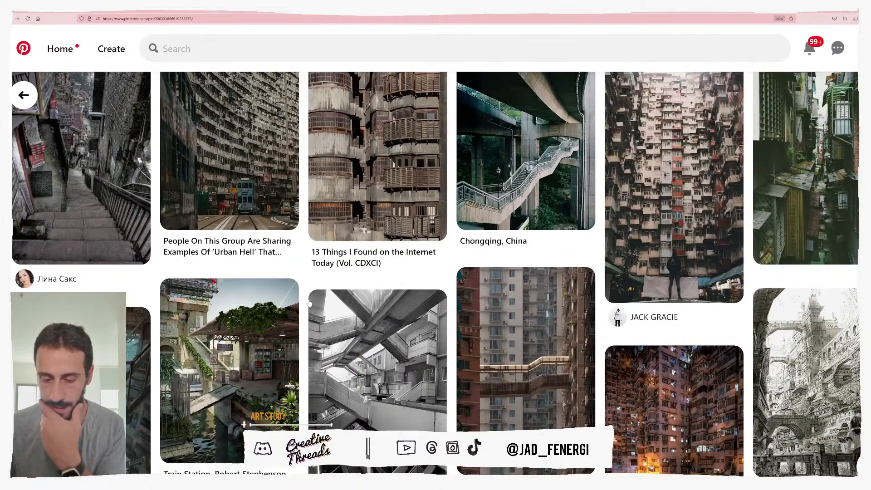
pyautogui.click(674, 190)
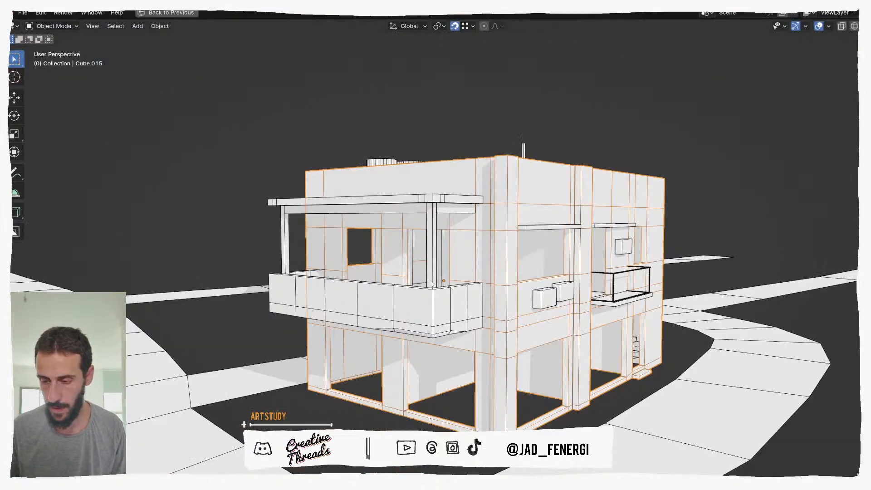
# Back in Blender, isolate the walls, select a jamb face of the wide upper window in face mode, and return to Object Mode.
pyautogui.moveTo(431, 282); pyautogui.dragTo(452, 345, button='middle')
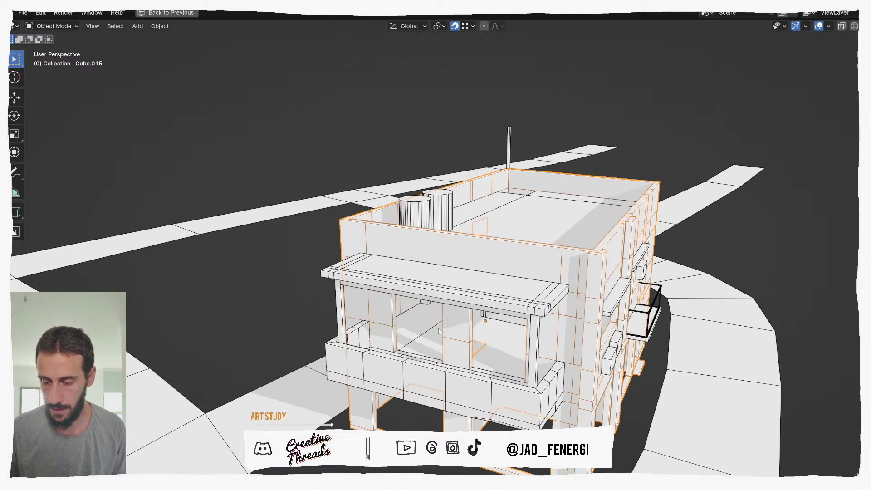
pyautogui.press('KP_Divide')
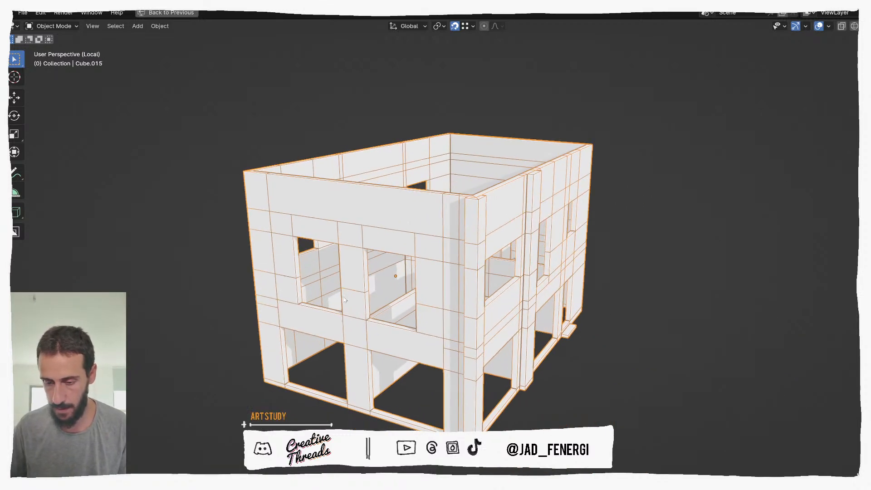
pyautogui.scroll(4, 367, 301)
pyautogui.scroll(-2, 375, 300)
pyautogui.press('Tab')
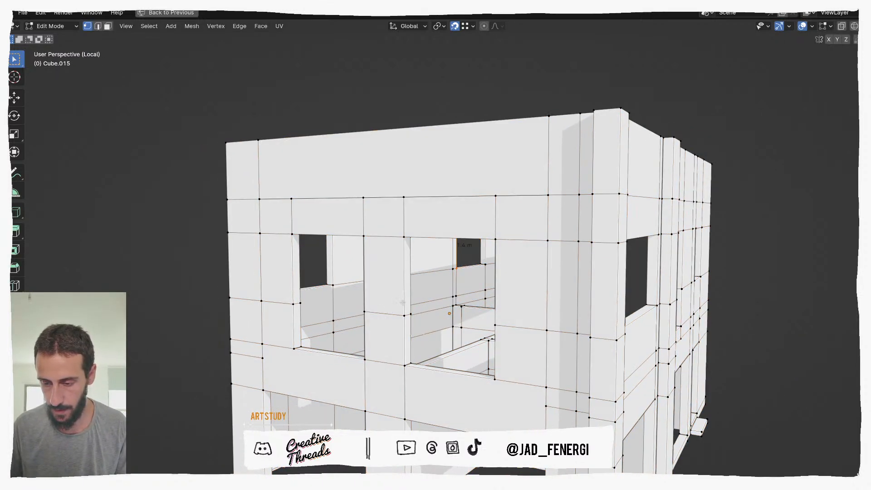
pyautogui.press('3')
pyautogui.click(405, 301)
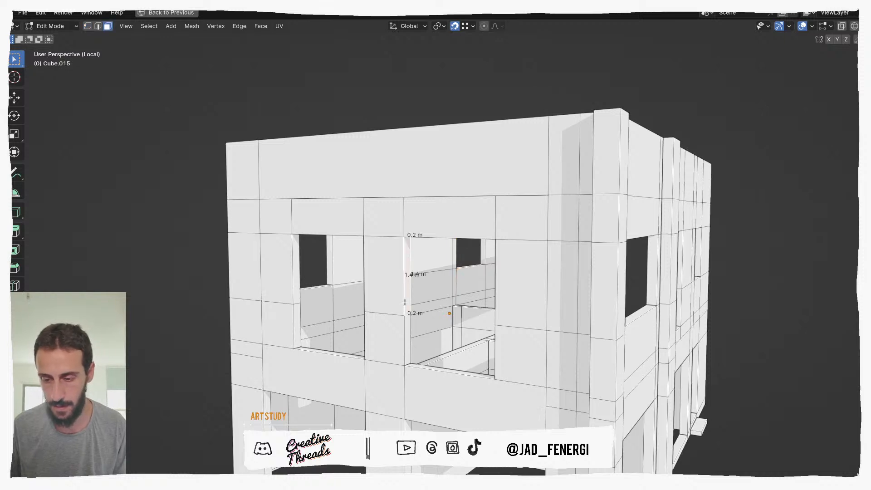
pyautogui.moveTo(406, 306); pyautogui.dragTo(406, 303, button='middle')
pyautogui.press('Tab')
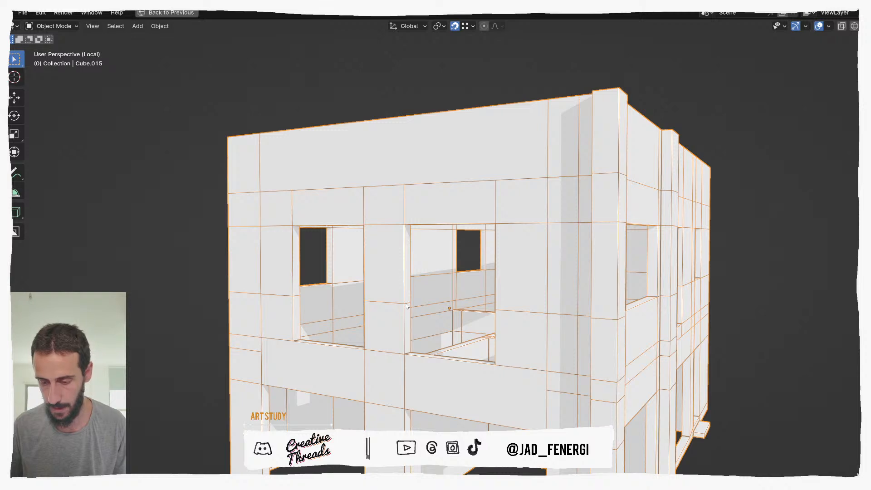
# Duplicate the walls object in place and show only the copy in local view.
pyautogui.hotkey('shift', 'd')
pyautogui.rightClick(407, 289)
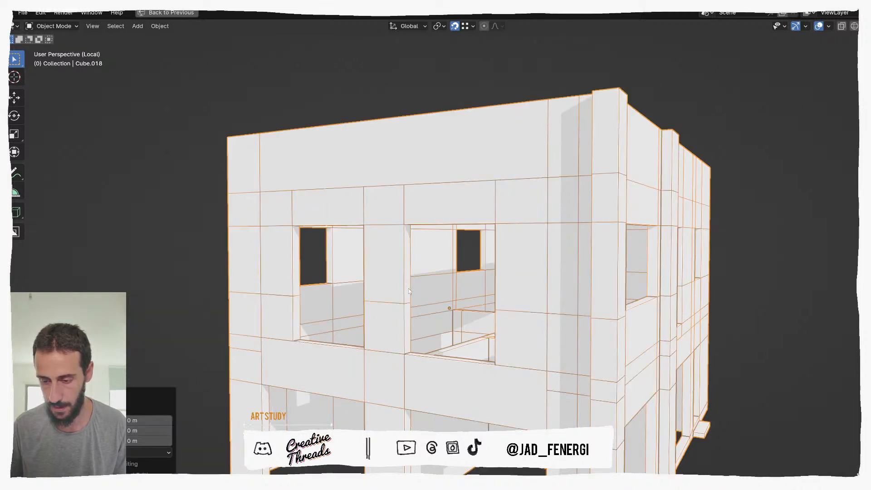
pyautogui.press('KP_Divide')
pyautogui.press('KP_Divide')
pyautogui.moveTo(380, 308); pyautogui.dragTo(394, 296, button='middle')
pyautogui.scroll(2, 394, 297)
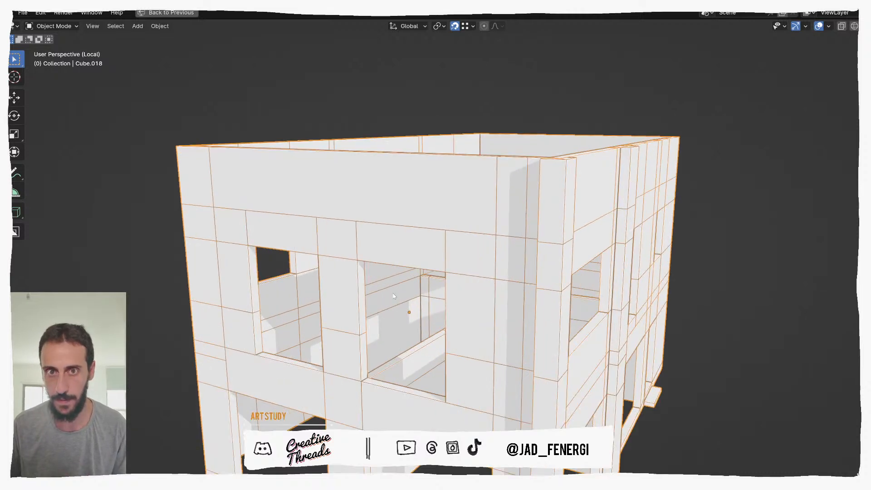
# In the copy, add the remaining sill, head and jamb faces of the wide upper window to the selection, invert it and delete the other faces.
pyautogui.press('Tab')
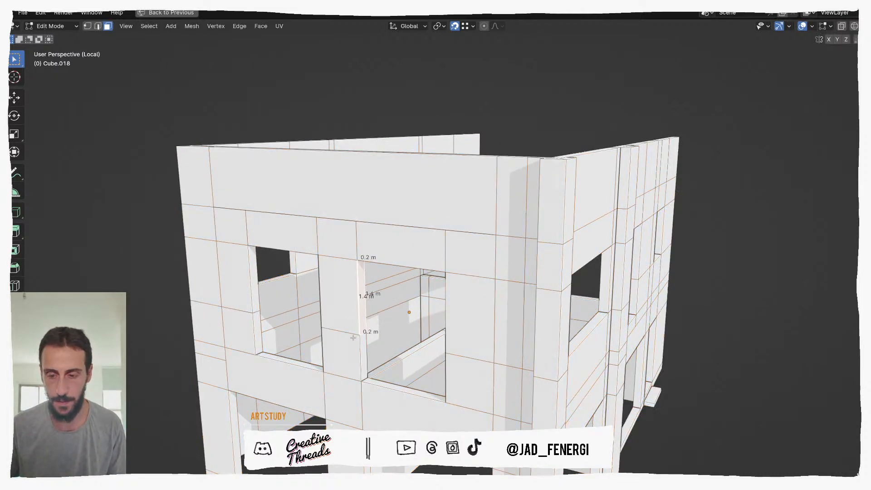
pyautogui.keyDown('shift'); pyautogui.click(362, 350); pyautogui.keyUp('shift')
pyautogui.moveTo(383, 385); pyautogui.dragTo(449, 135, button='middle')
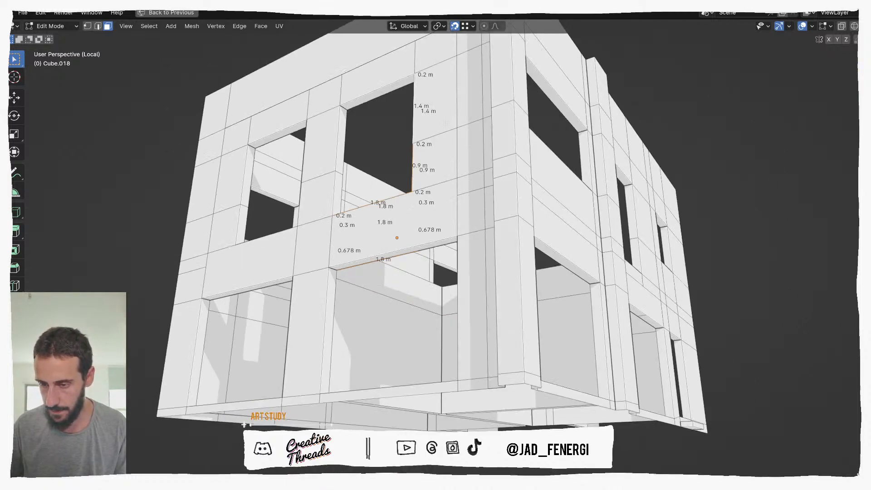
pyautogui.keyDown('shift'); pyautogui.click(345, 111); pyautogui.keyUp('shift')
pyautogui.keyDown('shift'); pyautogui.click(338, 153); pyautogui.keyUp('shift')
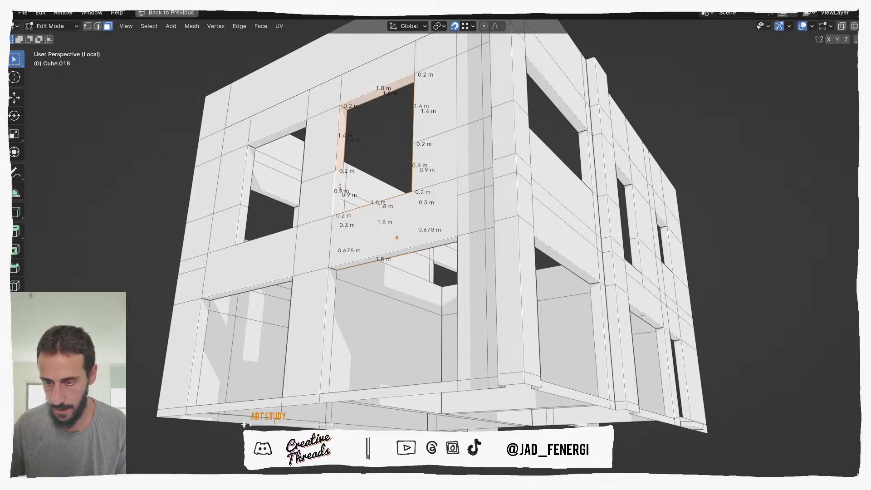
pyautogui.moveTo(338, 153); pyautogui.dragTo(368, 214, button='middle')
pyautogui.press('a')
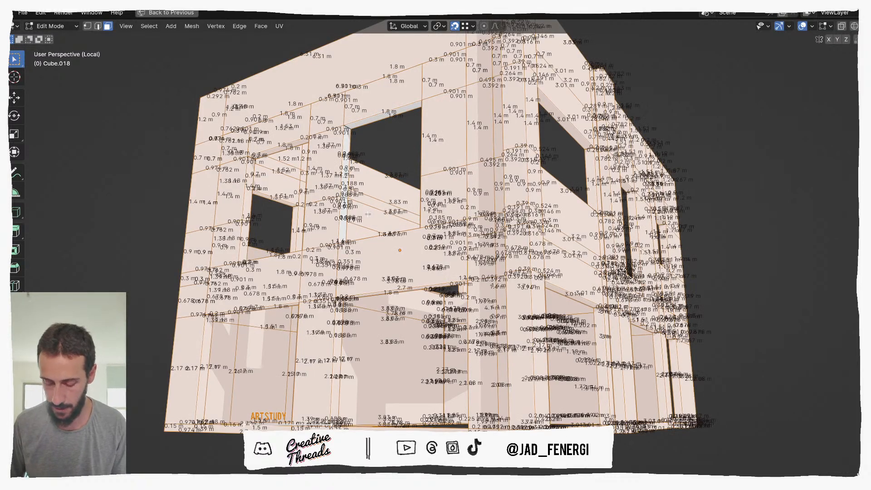
pyautogui.press('x')
pyautogui.click(367, 215)
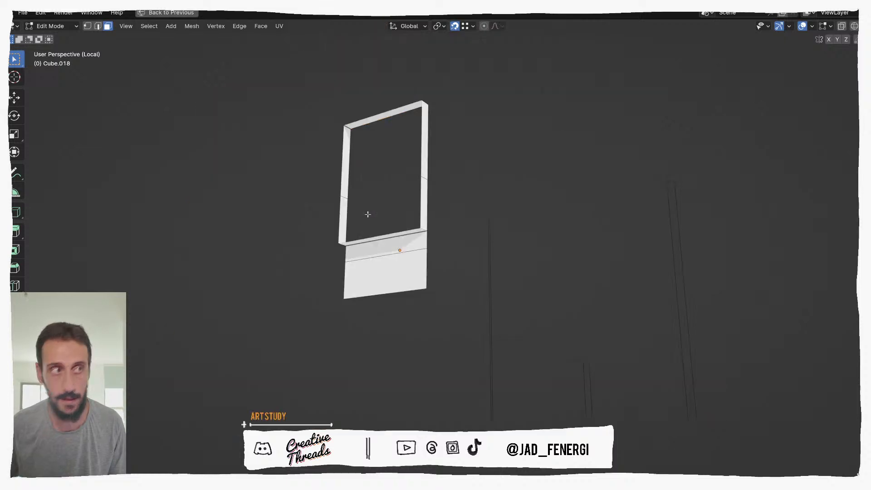
# Select the leftover wall faces beneath the window frame and delete them, leaving only the faces lining the opening.
pyautogui.moveTo(446, 198); pyautogui.dragTo(468, 244, button='middle')
pyautogui.click(470, 391)
pyautogui.keyDown('shift'); pyautogui.click(471, 376); pyautogui.keyUp('shift')
pyautogui.moveTo(472, 376); pyautogui.dragTo(406, 365, button='middle')
pyautogui.press('x')
pyautogui.click(401, 366)
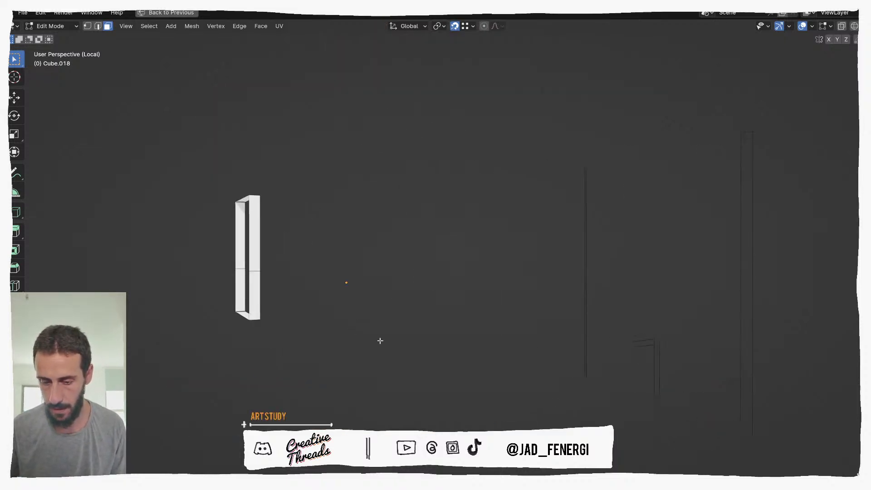
# Select the loose wall edges left over beside the window frame in the copy and fill them with faces.
pyautogui.moveTo(283, 172); pyautogui.dragTo(219, 336)
pyautogui.click(220, 336)
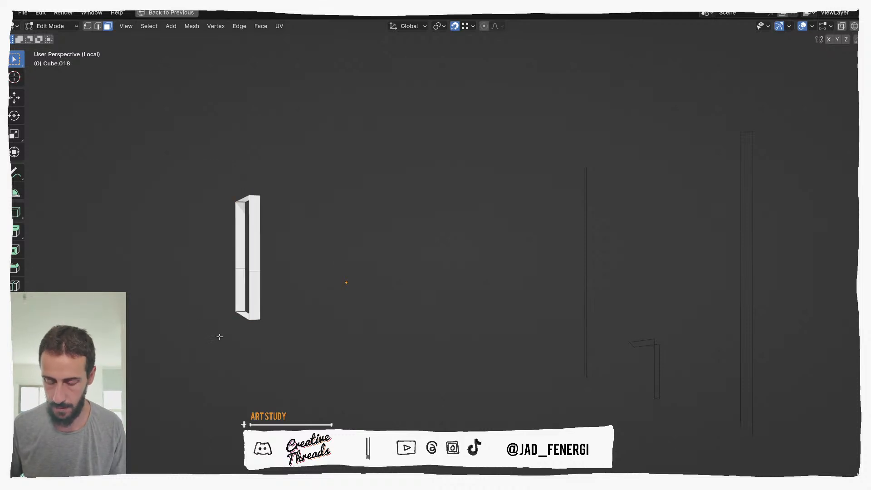
pyautogui.scroll(-5, 236, 341)
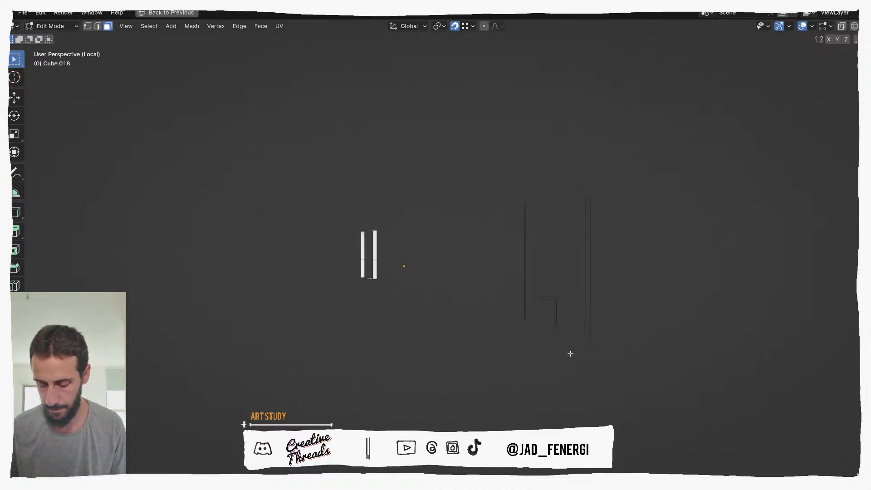
pyautogui.press('Tab')
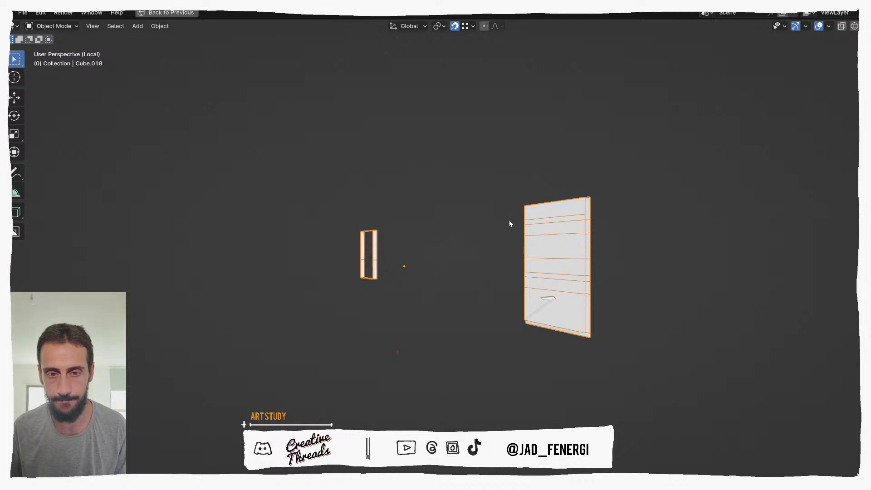
pyautogui.press('Tab')
pyautogui.moveTo(476, 139); pyautogui.dragTo(649, 380)
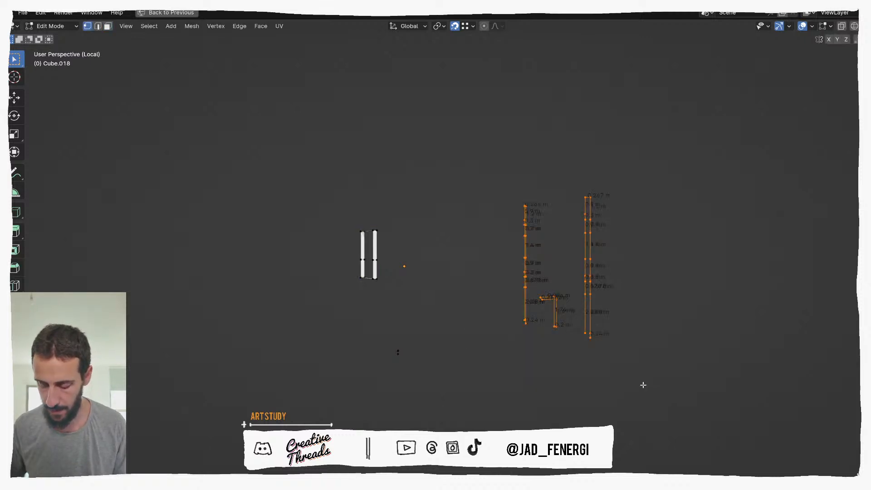
pyautogui.press('f')
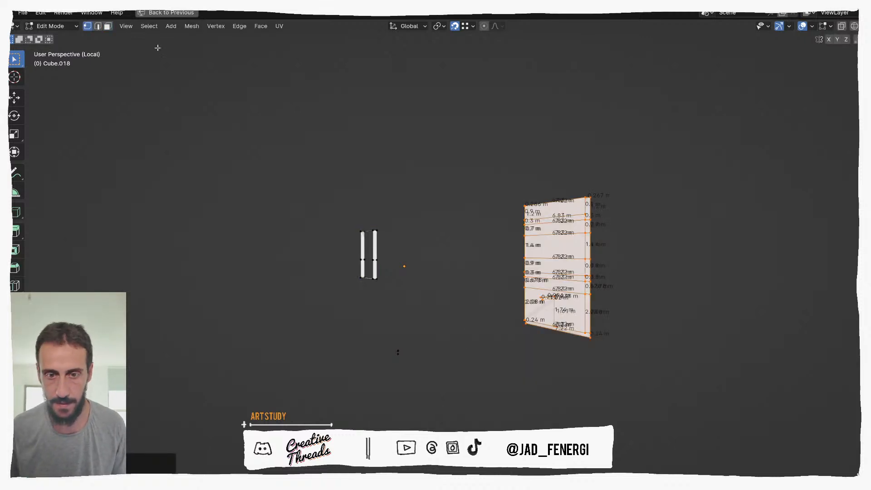
# Delete the newly filled faces in face mode to clear the leftover wall geometry away from the frame.
pyautogui.click(108, 27)
pyautogui.moveTo(340, 210); pyautogui.dragTo(391, 312)
pyautogui.hotkey('ctrl', 'z')
pyautogui.press('x')
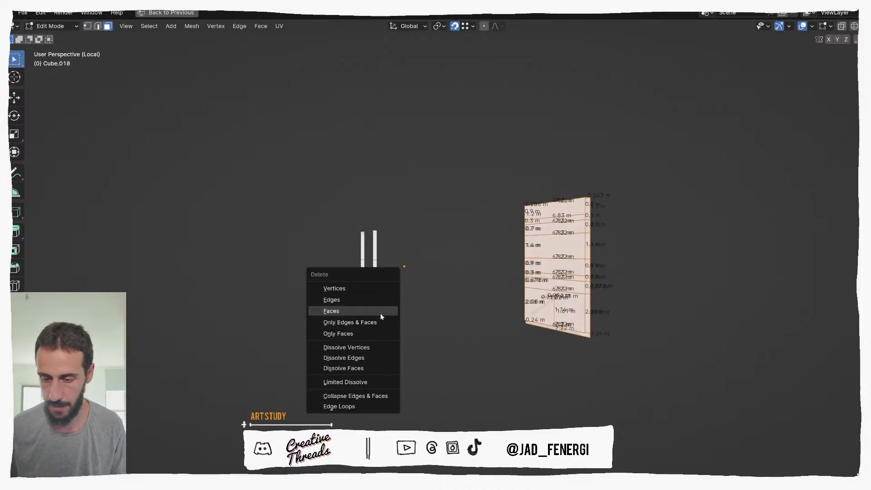
pyautogui.click(380, 312)
pyautogui.scroll(4, 372, 245)
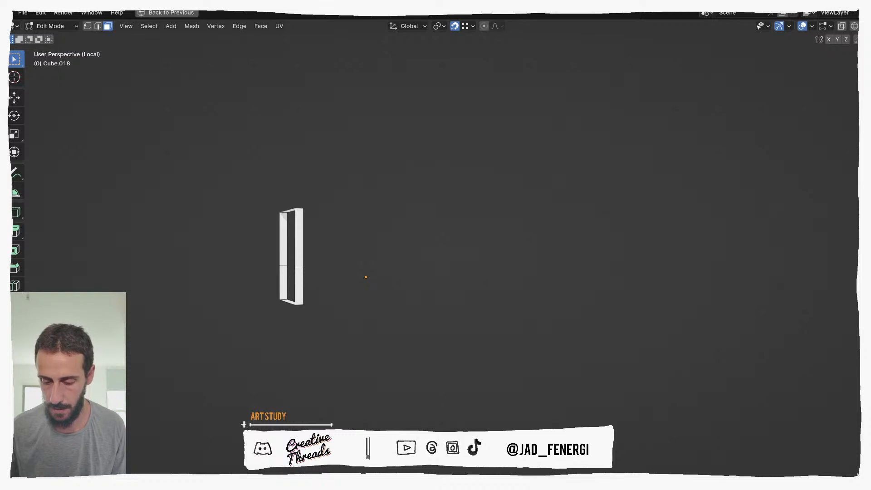
# Dissolve the short horizontal edges that split the two jambs of the window frame.
pyautogui.press('Tab')
pyautogui.press('Tab')
pyautogui.press('2')
pyautogui.press('x')
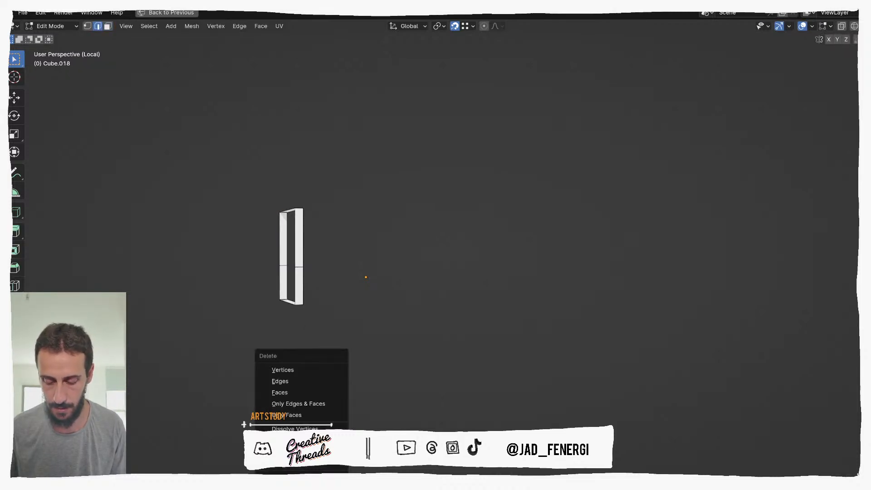
pyautogui.click(305, 385)
pyautogui.moveTo(301, 359); pyautogui.dragTo(342, 330, button='middle')
pyautogui.keyDown('ctrl'); pyautogui.click(305, 319); pyautogui.keyUp('ctrl')
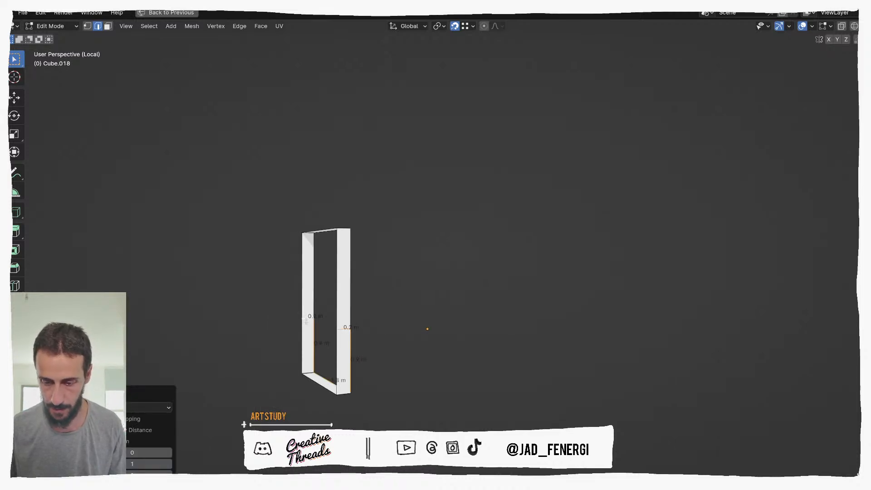
pyautogui.click(305, 322)
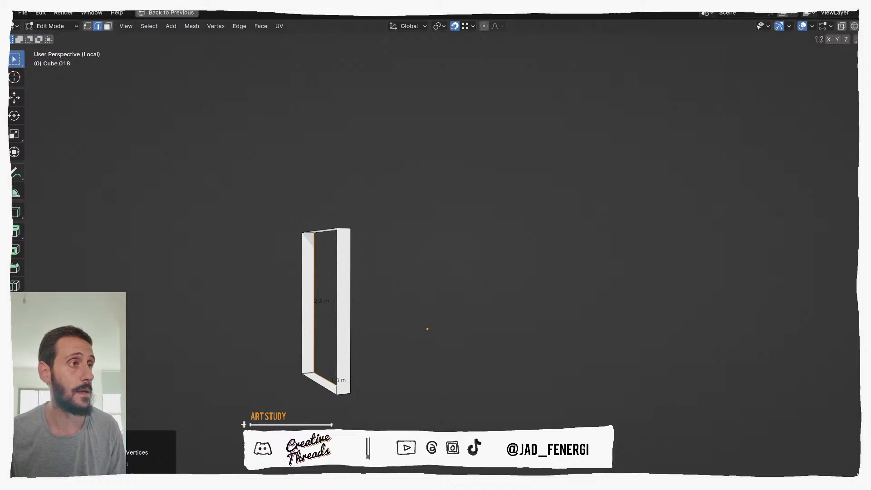
# Add one centred edge loop running around the inside of the whole window frame.
pyautogui.moveTo(388, 353); pyautogui.dragTo(383, 274, button='middle')
pyautogui.moveTo(380, 243); pyautogui.dragTo(378, 243, button='middle')
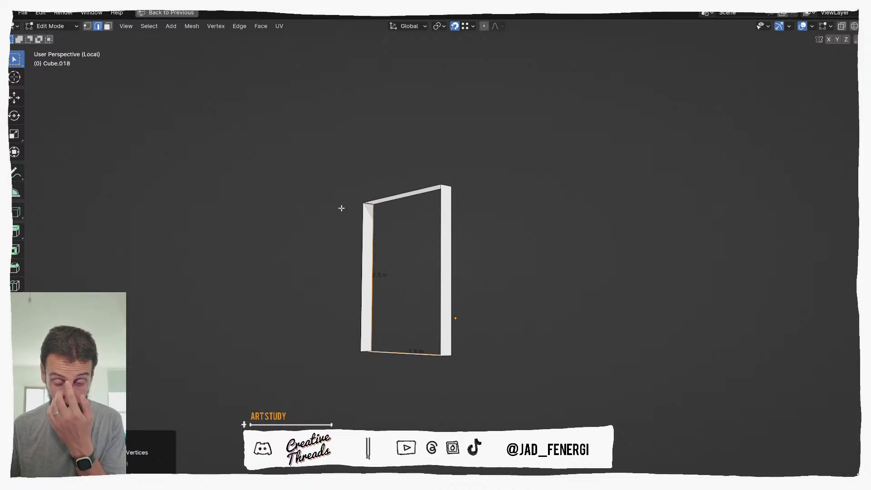
pyautogui.moveTo(371, 325); pyautogui.dragTo(359, 383, button='middle')
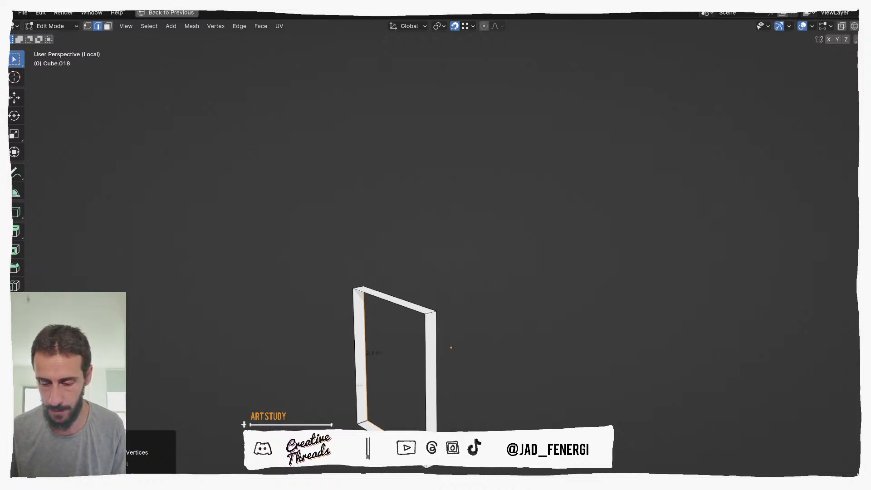
pyautogui.hotkey('ctrl', 'r')
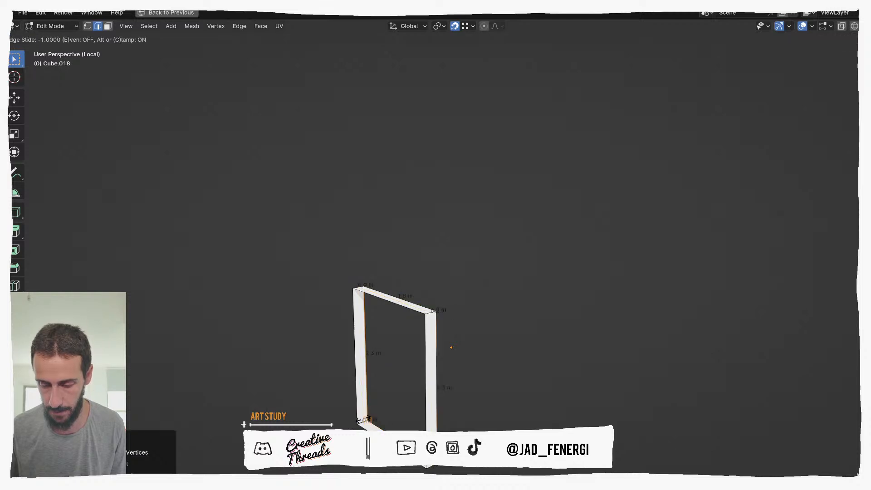
pyautogui.click(365, 418)
pyautogui.scroll(3, 377, 406)
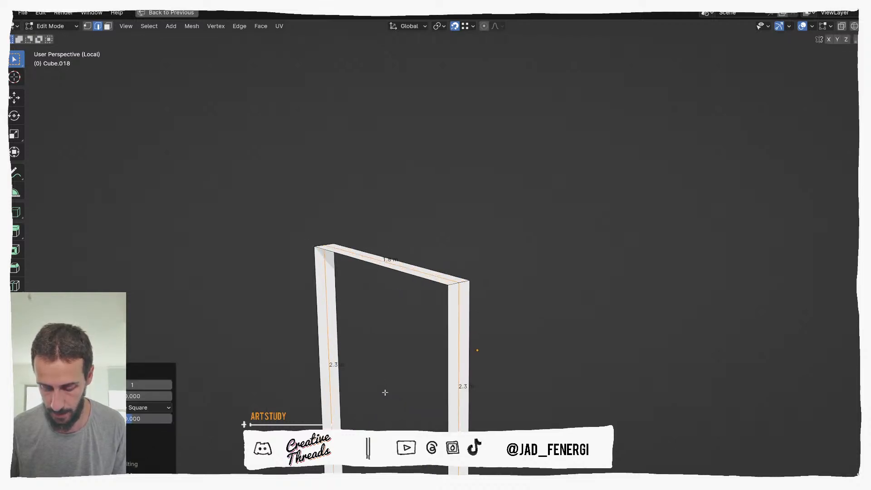
# Bevel the centre edge loop by 0.03 m with one segment to form a narrow strip around the frame.
pyautogui.hotkey('ctrl', 'b')
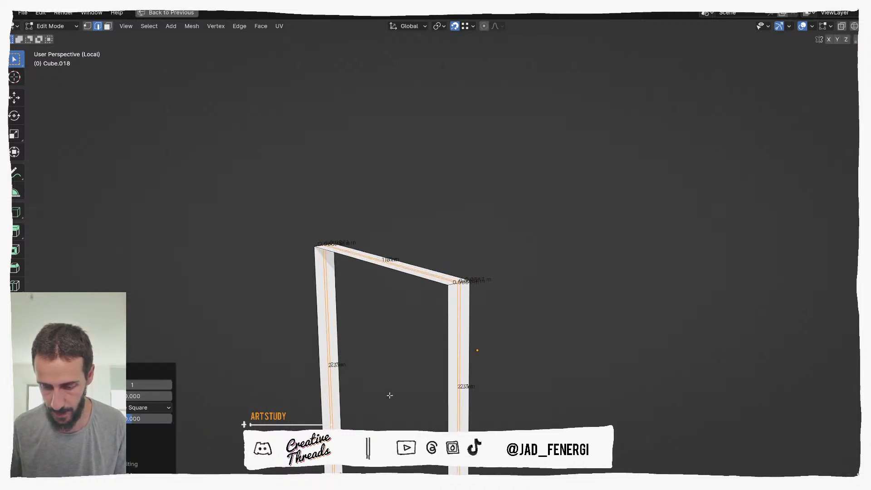
pyautogui.rightClick(388, 396)
pyautogui.hotkey('ctrl', 'b')
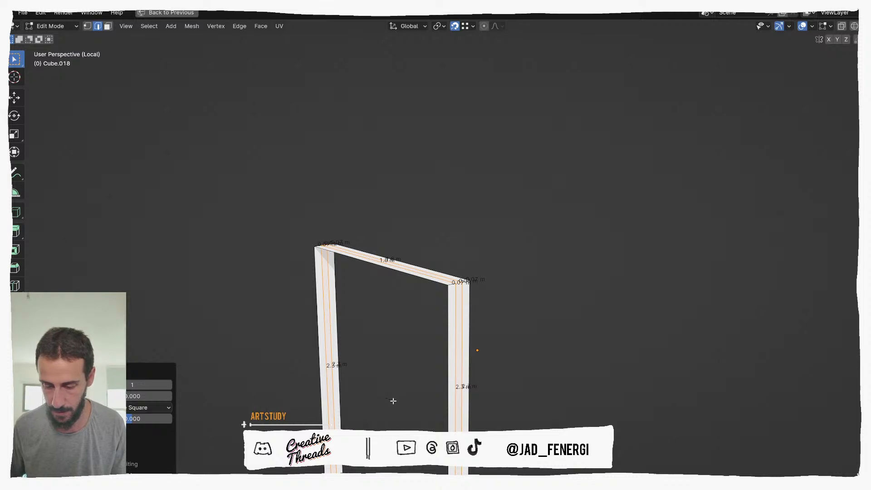
pyautogui.click(393, 400)
pyautogui.moveTo(401, 396); pyautogui.dragTo(379, 263, button='middle')
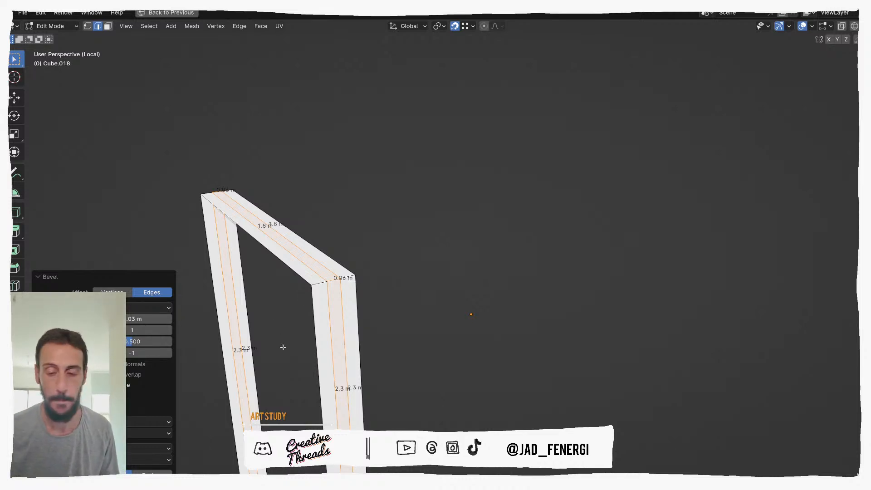
# In face mode, select the narrow central strip faces along one jamb and the sill of the frame.
pyautogui.moveTo(283, 347); pyautogui.dragTo(286, 340, button='middle')
pyautogui.hotkey('ctrl', 'i')
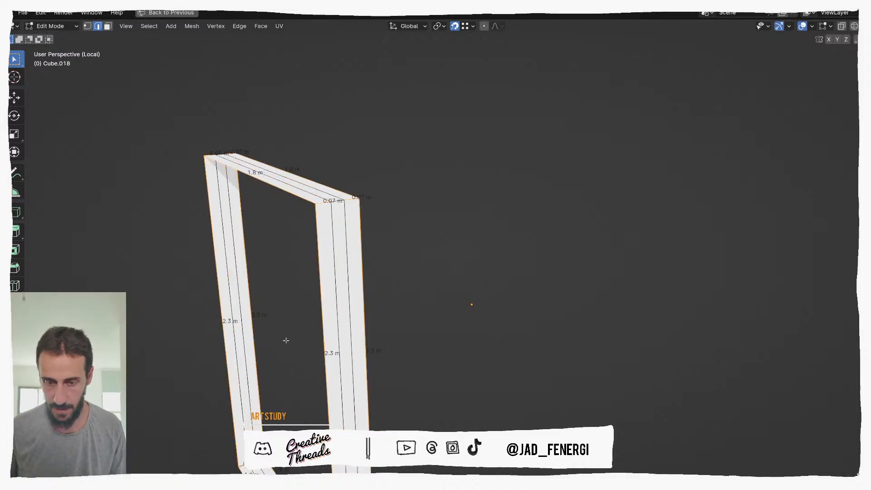
pyautogui.click(108, 26)
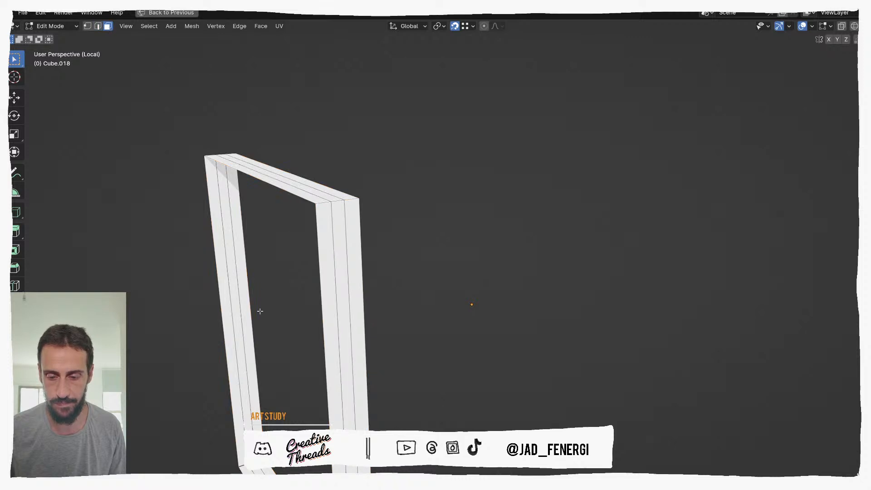
pyautogui.click(241, 311)
pyautogui.moveTo(236, 307); pyautogui.dragTo(393, 342, button='middle')
pyautogui.click(301, 352)
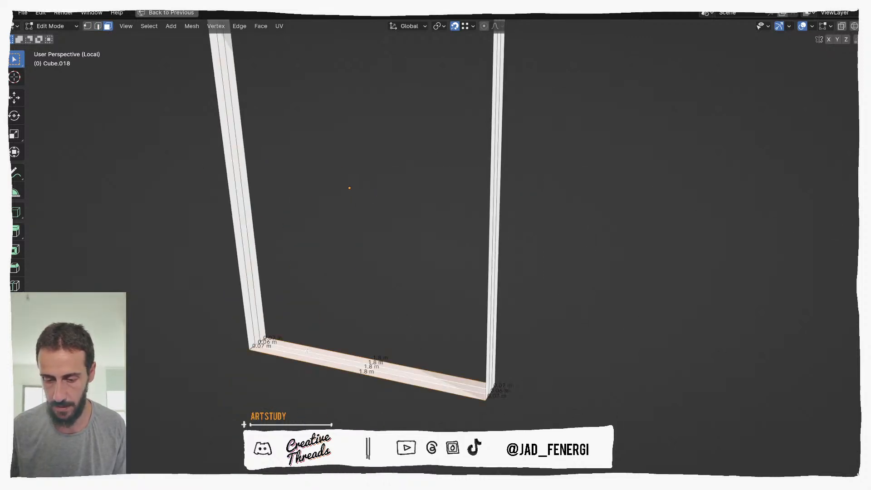
pyautogui.scroll(-2, 302, 352)
pyautogui.click(288, 327)
pyautogui.click(307, 317)
pyautogui.click(306, 311)
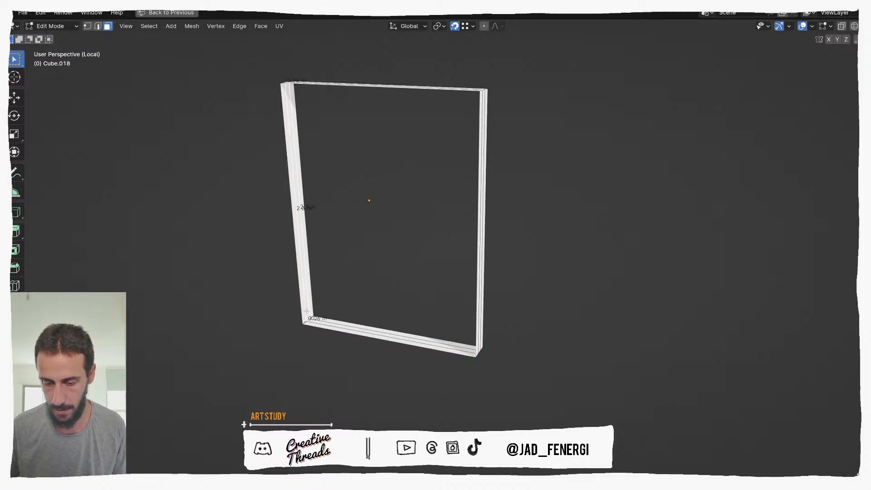
pyautogui.click(313, 318)
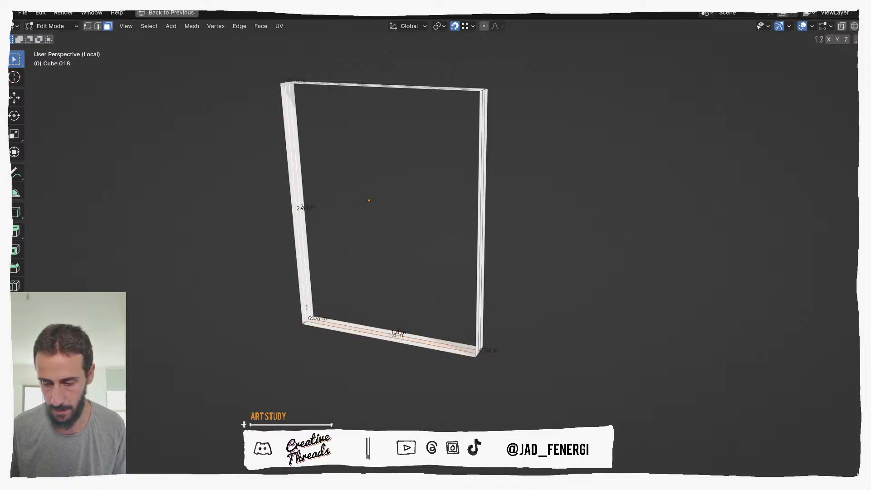
# Extend the selection to the central strip's remaining jamb and head faces, invert it and delete the outer faces.
pyautogui.keyDown('shift'); pyautogui.moveTo(306, 307); pyautogui.dragTo(386, 160, button='middle'); pyautogui.keyUp('shift')
pyautogui.moveTo(455, 245); pyautogui.dragTo(548, 270, button='middle')
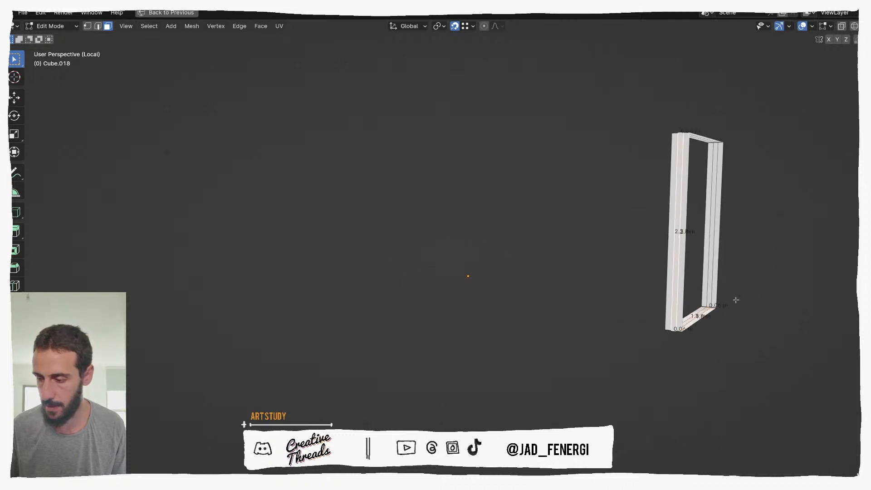
pyautogui.keyDown('ctrl'); pyautogui.click(714, 294); pyautogui.keyUp('ctrl')
pyautogui.scroll(3, 627, 307)
pyautogui.keyDown('shift'); pyautogui.moveTo(714, 294); pyautogui.dragTo(608, 353, button='middle'); pyautogui.keyUp('shift')
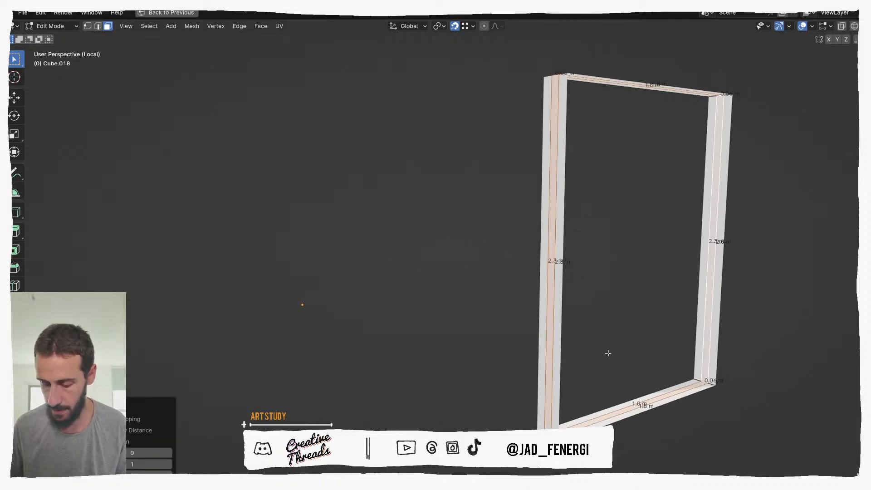
pyautogui.press('x')
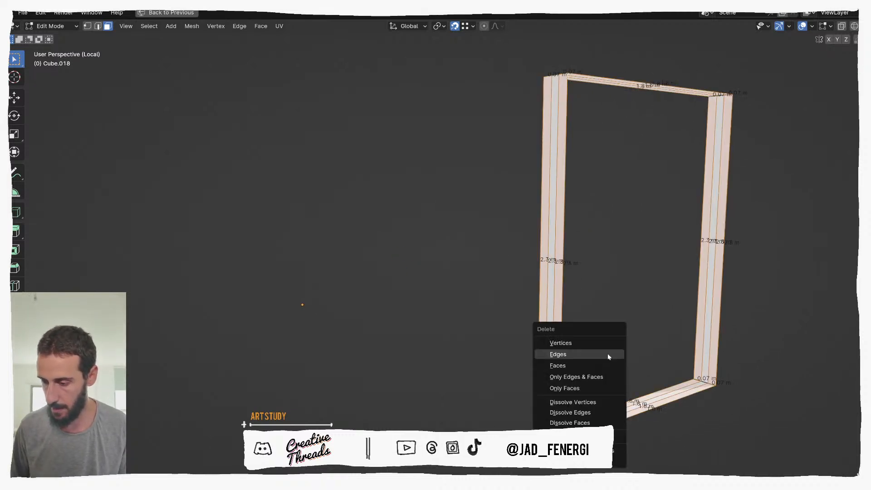
pyautogui.click(585, 364)
pyautogui.moveTo(645, 393); pyautogui.dragTo(630, 380, button='middle')
pyautogui.press('Tab')
pyautogui.press('Tab')
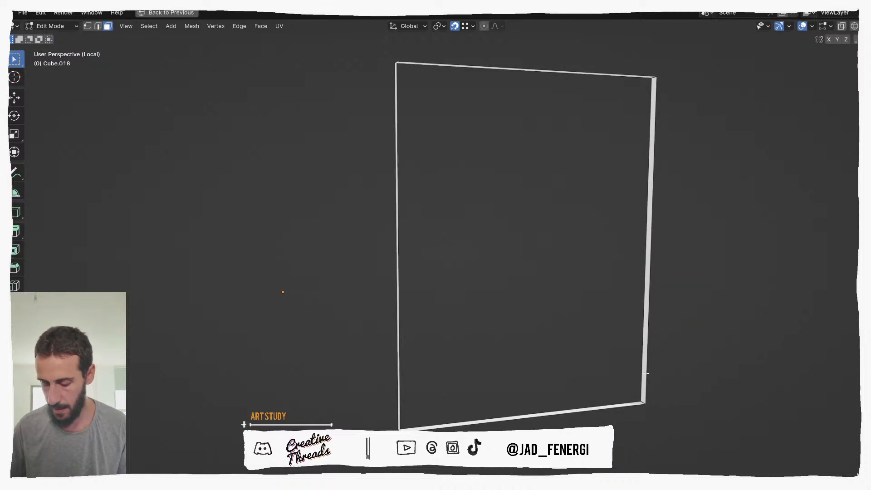
# Restore the full workspace layout and add a Solidify modifier to the strip with a thickness of about -0.18 m.
pyautogui.hotkey('ctrl', 'space')
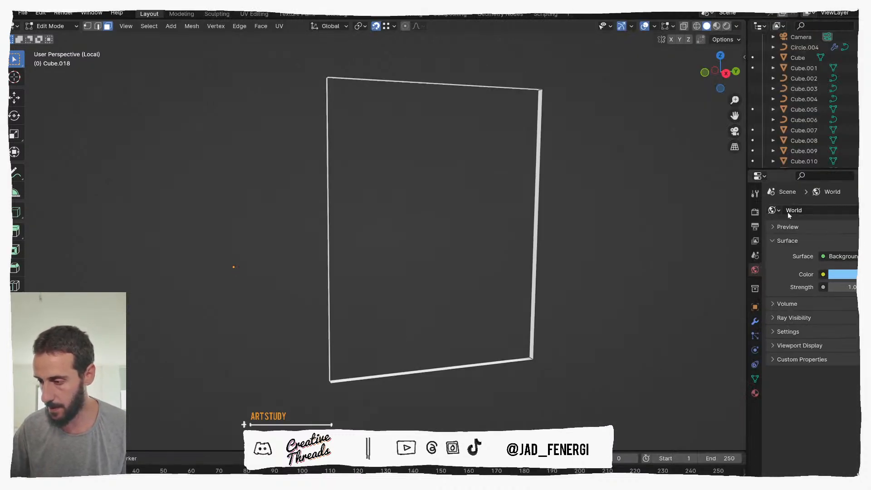
pyautogui.click(754, 321)
pyautogui.click(787, 211)
pyautogui.write('s')
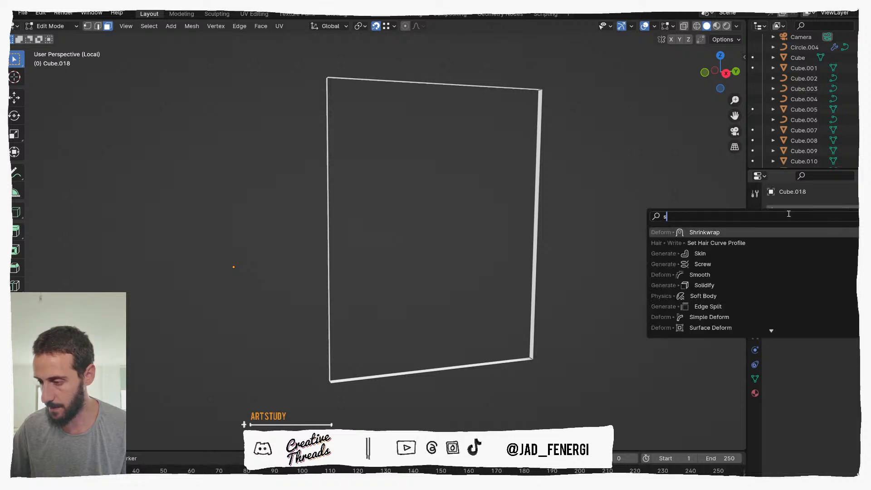
pyautogui.write('oli')
pyautogui.press('Return')
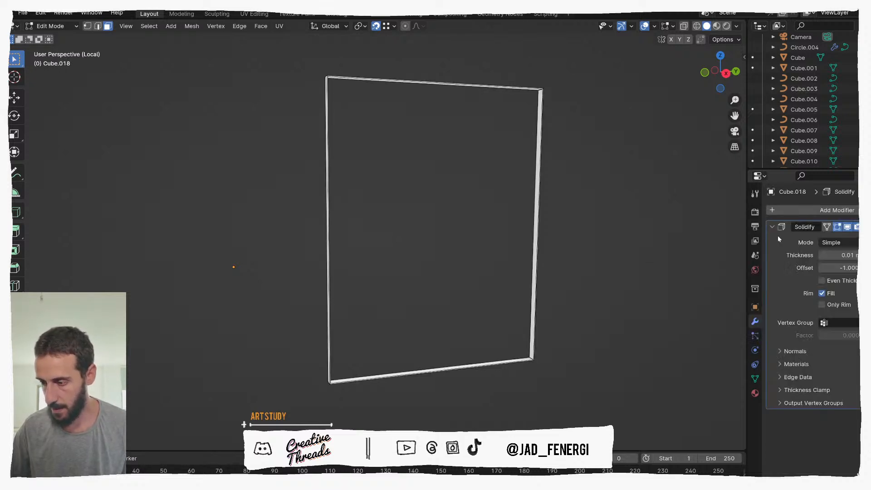
pyautogui.moveTo(846, 255); pyautogui.dragTo(689, 304)
# Leave local view to show the whole building and set the window frame's Solidify thickness to -0.08 m.
pyautogui.press('KP_Divide')
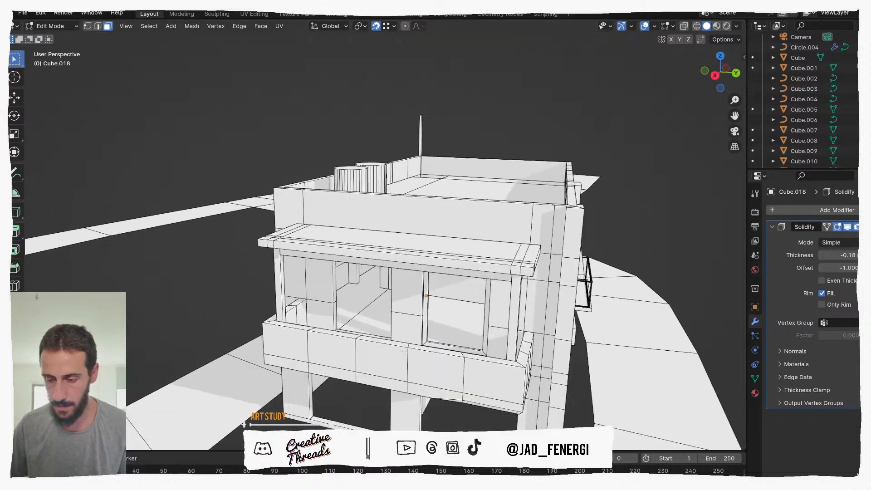
pyautogui.moveTo(508, 398); pyautogui.dragTo(476, 378, button='middle')
pyautogui.scroll(5, 498, 326)
pyautogui.keyDown('shift'); pyautogui.moveTo(501, 317); pyautogui.dragTo(461, 266, button='middle'); pyautogui.keyUp('shift')
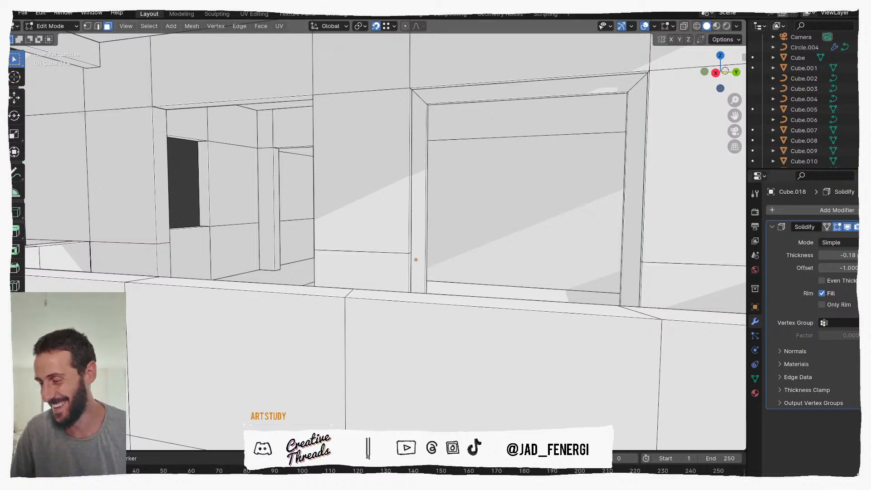
pyautogui.doubleClick(838, 254)
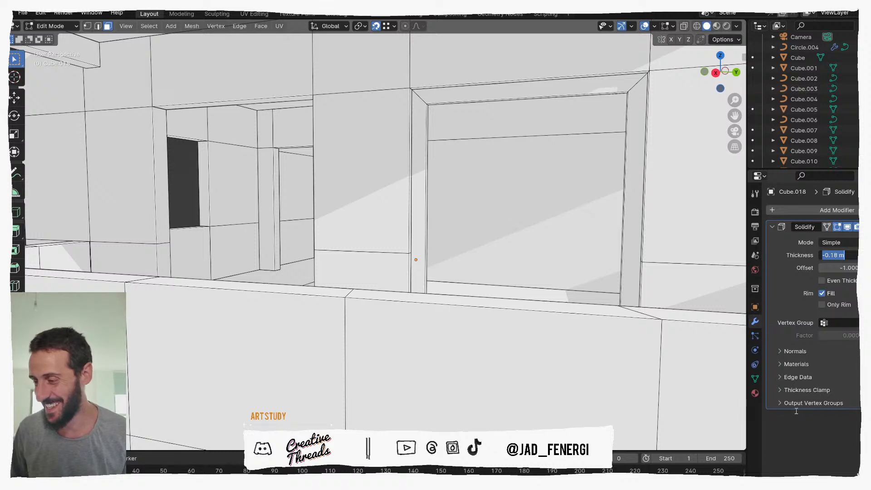
pyautogui.write('-')
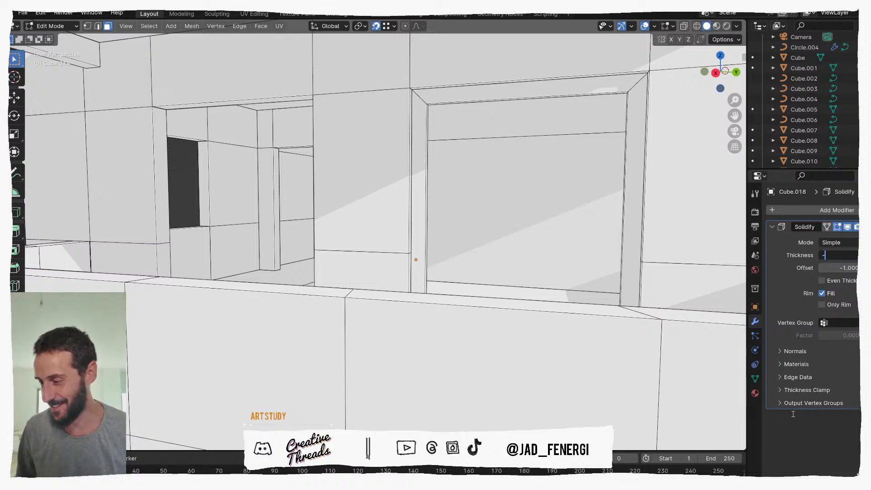
pyautogui.write('0.08')
pyautogui.press('Return')
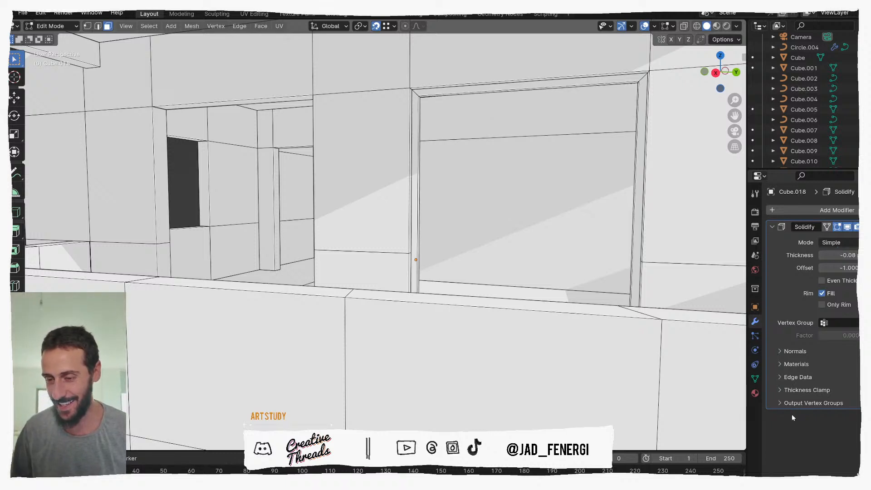
# Leave Edit Mode and rename the window frame object as window.
pyautogui.scroll(-5, 284, 181)
pyautogui.moveTo(343, 268); pyautogui.dragTo(326, 283, button='middle')
pyautogui.scroll(2, 308, 305)
pyautogui.click(755, 392)
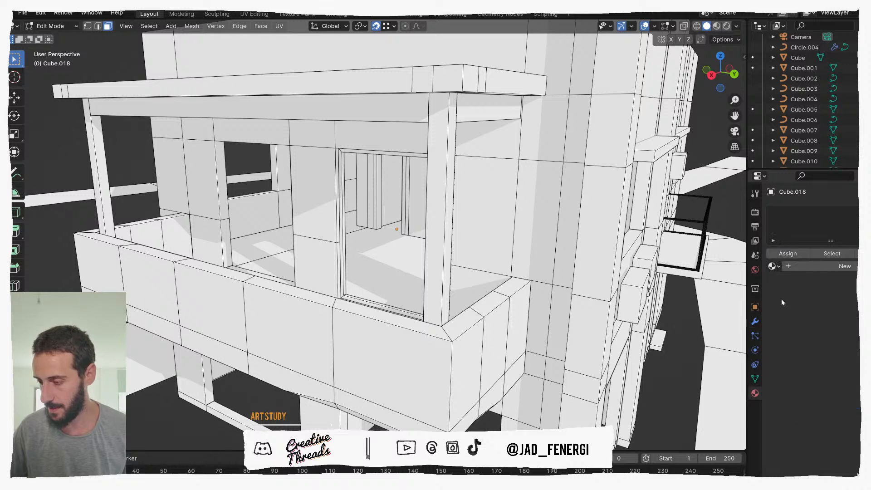
pyautogui.hotkey('ctrl', 'Tab')
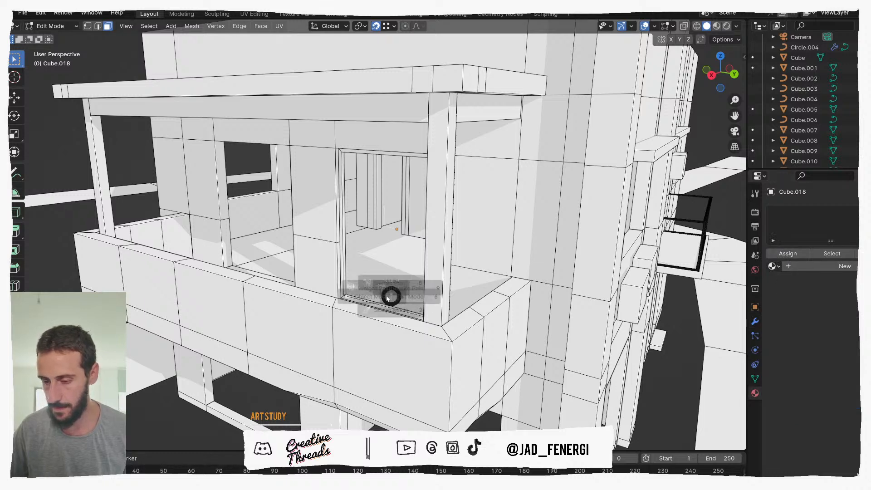
pyautogui.click(309, 295)
pyautogui.scroll(-5, 368, 260)
pyautogui.press('F2')
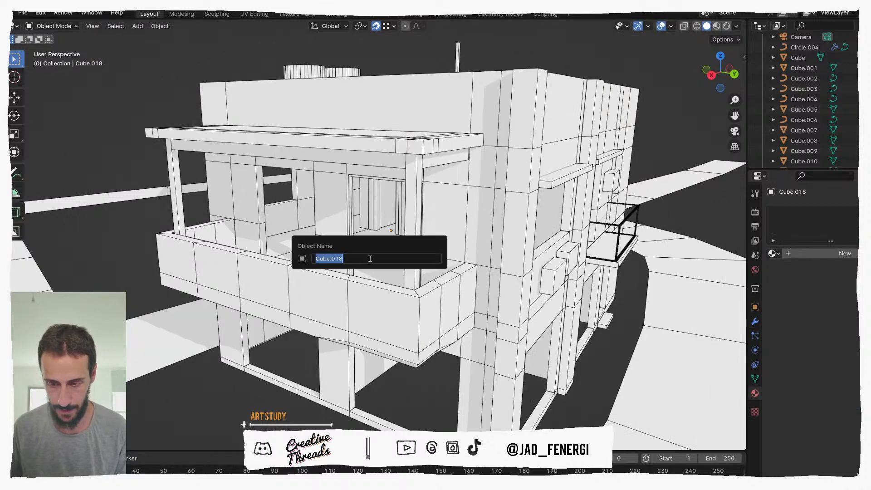
pyautogui.write('window')
pyautogui.press('Return')
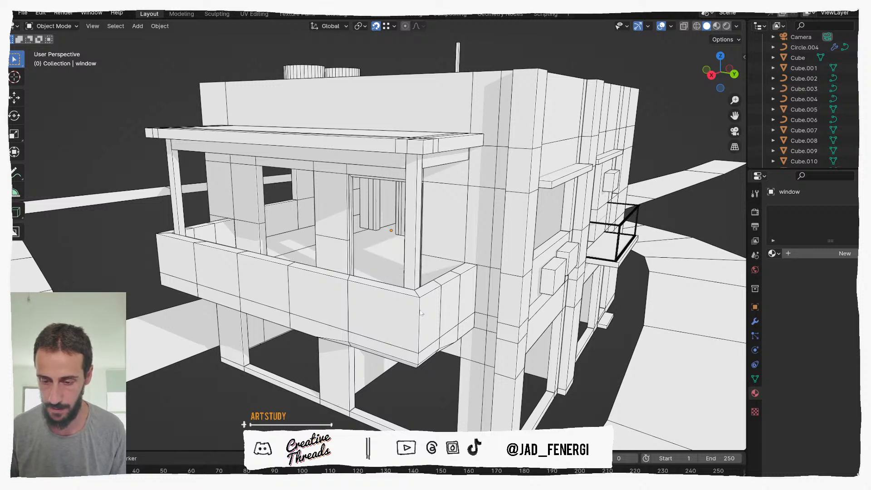
# Rename the main building shell object as building.
pyautogui.click(493, 211)
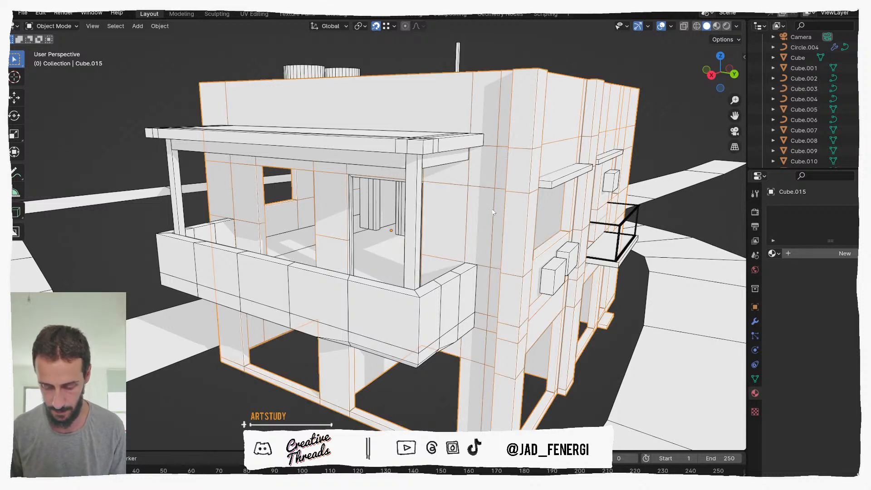
pyautogui.press('F2')
pyautogui.write('building')
pyautogui.press('Return')
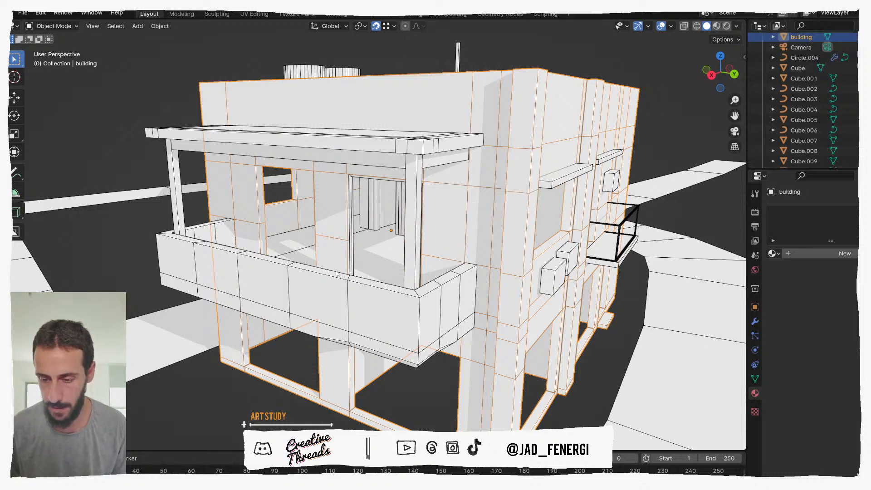
# Give the window frame a new material named window frames and darken its base color to a Value of about 0.007.
pyautogui.click(353, 271)
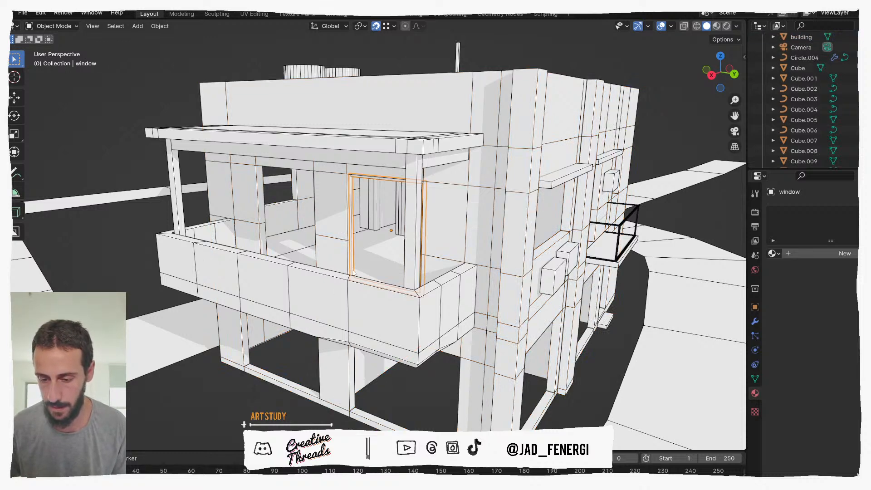
pyautogui.click(792, 255)
pyautogui.write('widn')
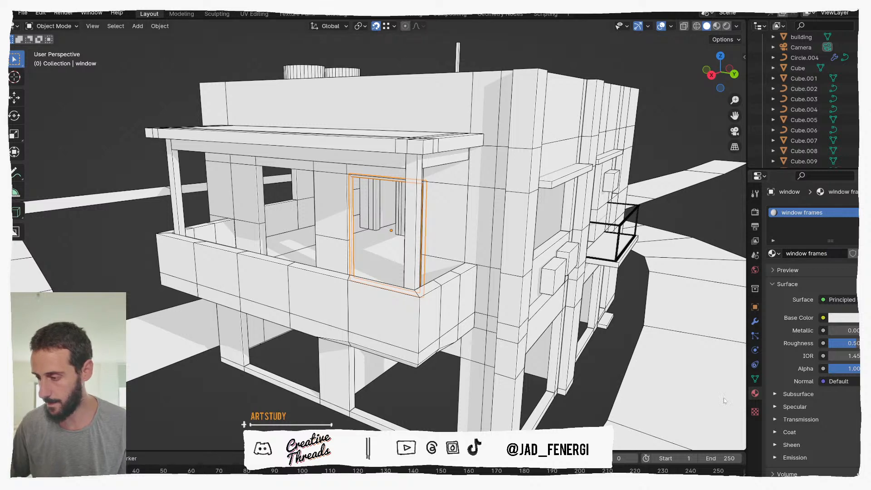
pyautogui.write('s')
pyautogui.press('Return')
pyautogui.click(847, 317)
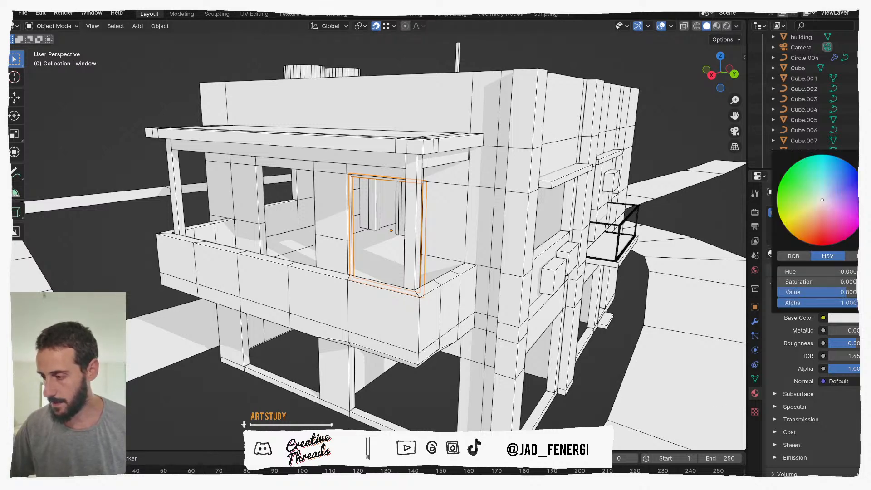
pyautogui.moveTo(869, 168); pyautogui.dragTo(869, 245)
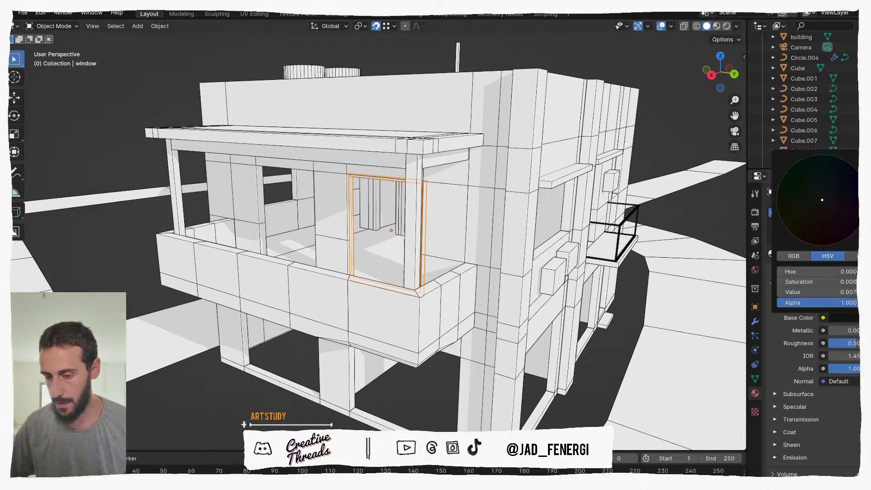
# Set the viewport shading color to Random so that objects are displayed in different colors.
pyautogui.click(737, 26)
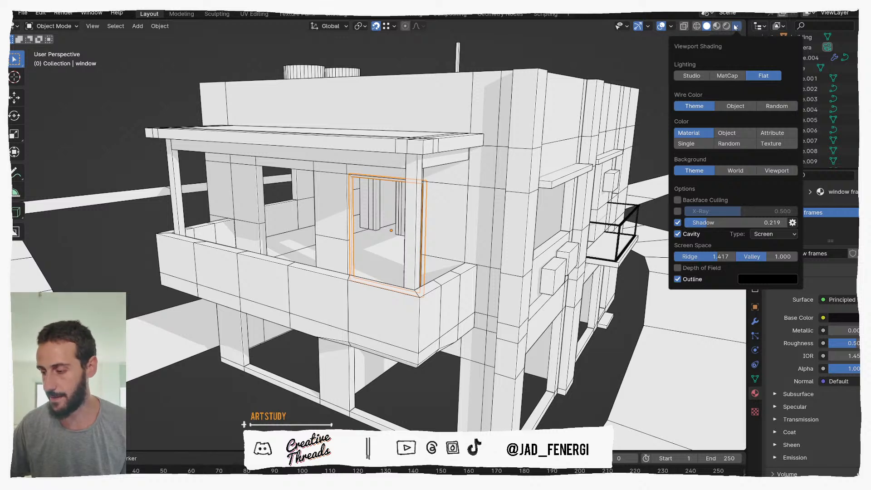
pyautogui.click(744, 145)
pyautogui.moveTo(386, 206); pyautogui.dragTo(467, 207, button='middle')
pyautogui.click(446, 222)
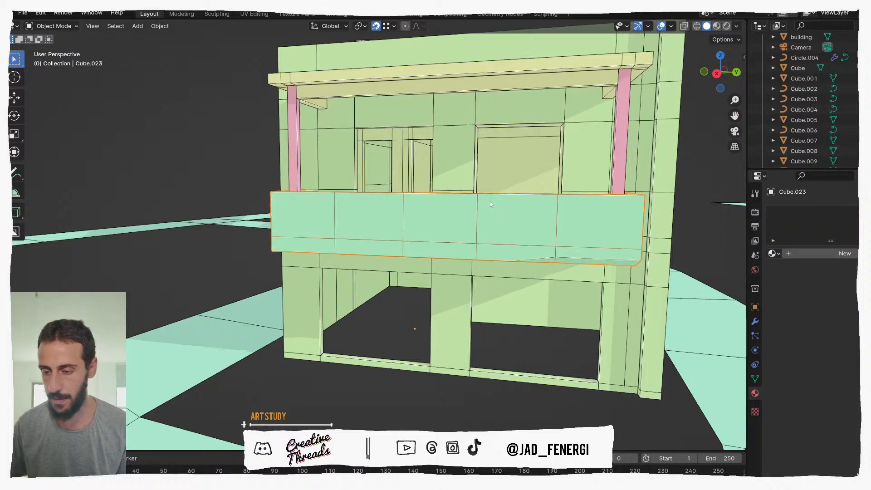
# Select the window frame in the upper-floor opening and isolate it in local view.
pyautogui.moveTo(417, 326); pyautogui.dragTo(410, 343, button='middle')
pyautogui.scroll(6, 486, 217)
pyautogui.keyDown('shift'); pyautogui.moveTo(514, 224); pyautogui.dragTo(489, 237, button='middle'); pyautogui.keyUp('shift')
pyautogui.scroll(-3, 498, 231)
pyautogui.click(498, 230)
pyautogui.scroll(-3, 498, 231)
pyautogui.scroll(-2, 489, 236)
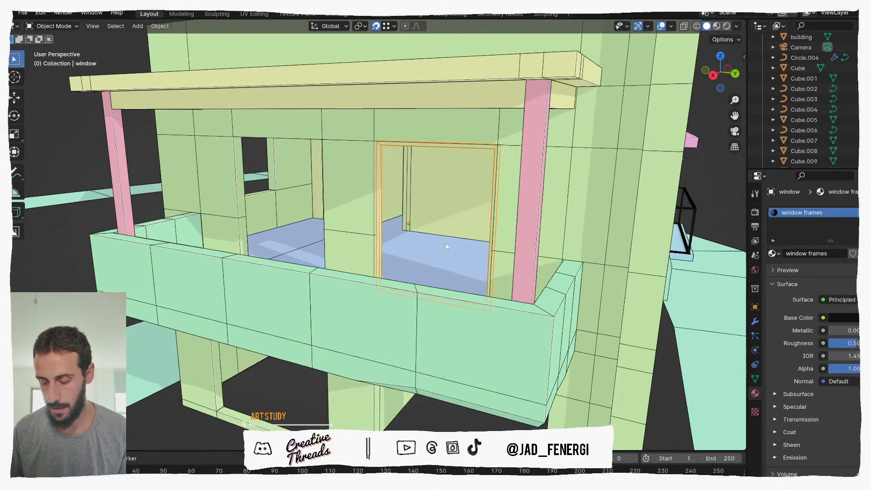
pyautogui.press('KP_Divide')
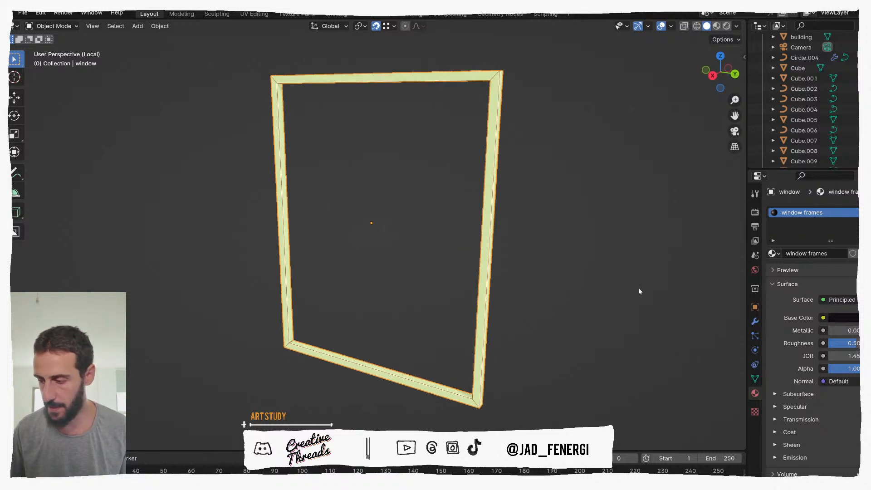
# Set the window frame's Solidify thickness to -0.06 m.
pyautogui.click(755, 323)
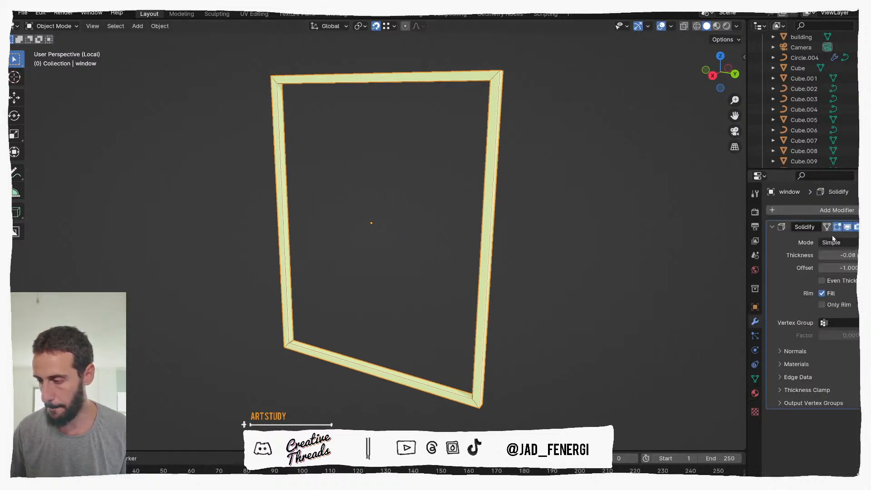
pyautogui.moveTo(345, 389); pyautogui.dragTo(428, 382, button='middle')
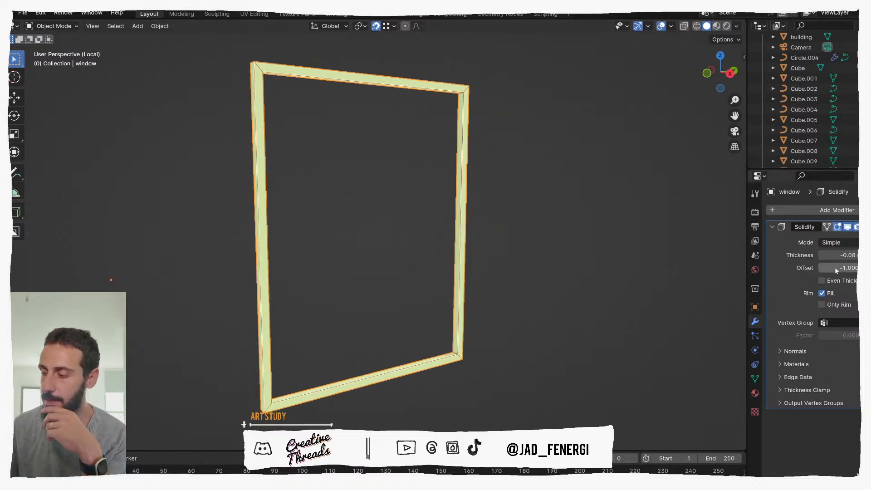
pyautogui.click(846, 255)
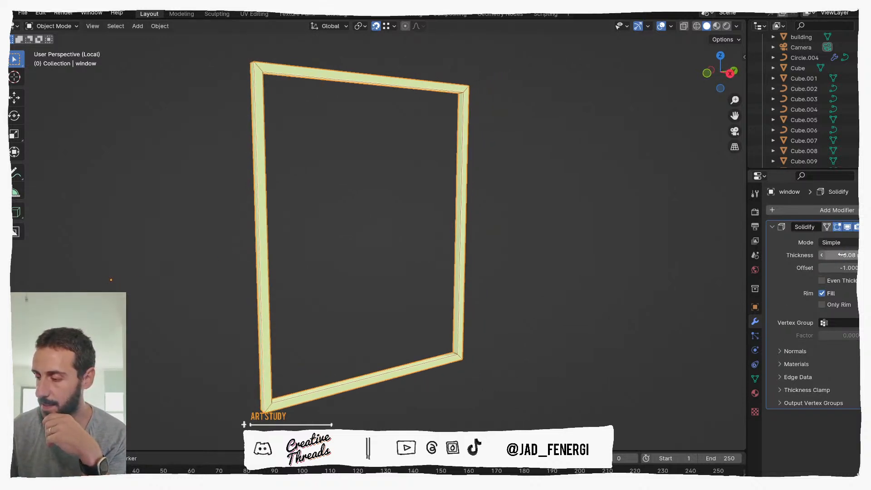
pyautogui.press('Home')
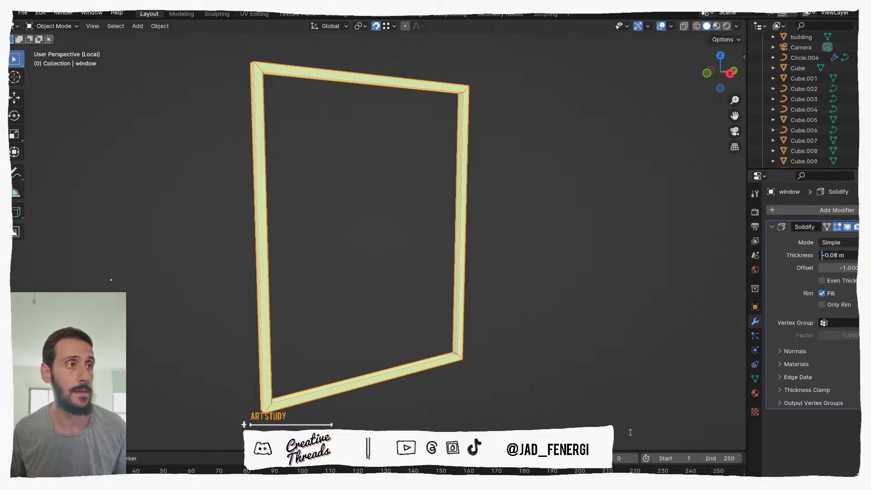
pyautogui.press('Right')
pyautogui.press('Right')
pyautogui.press('Right')
pyautogui.press('Right')
pyautogui.press('BackSpace')
pyautogui.write('6')
pyautogui.press('Return')
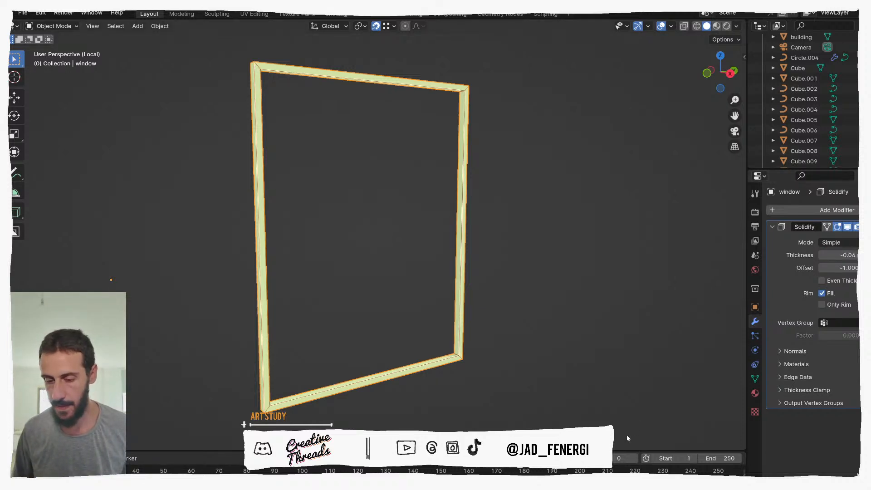
# Apply the Solidify modifier on the window frame and apply the object's scale.
pyautogui.rightClick(442, 359)
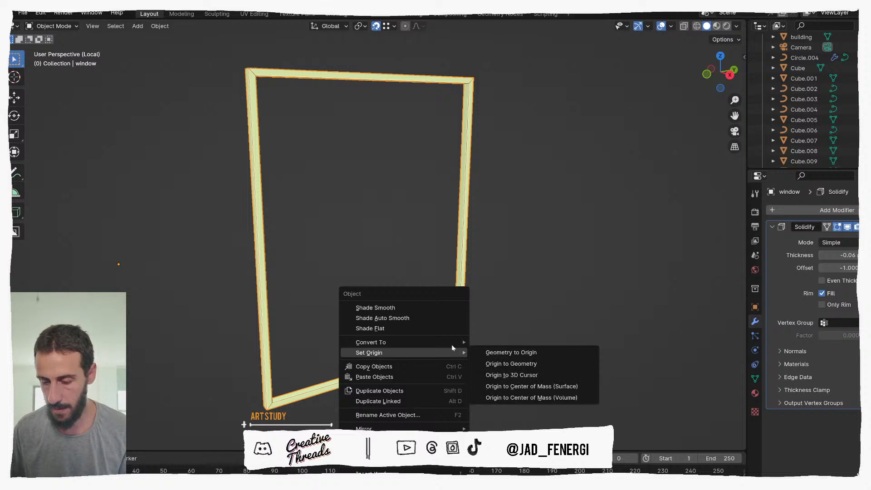
pyautogui.moveTo(452, 345)
pyautogui.click(867, 226)
pyautogui.click(851, 239)
pyautogui.moveTo(538, 291); pyautogui.dragTo(544, 294, button='middle')
pyautogui.hotkey('ctrl', 'a')
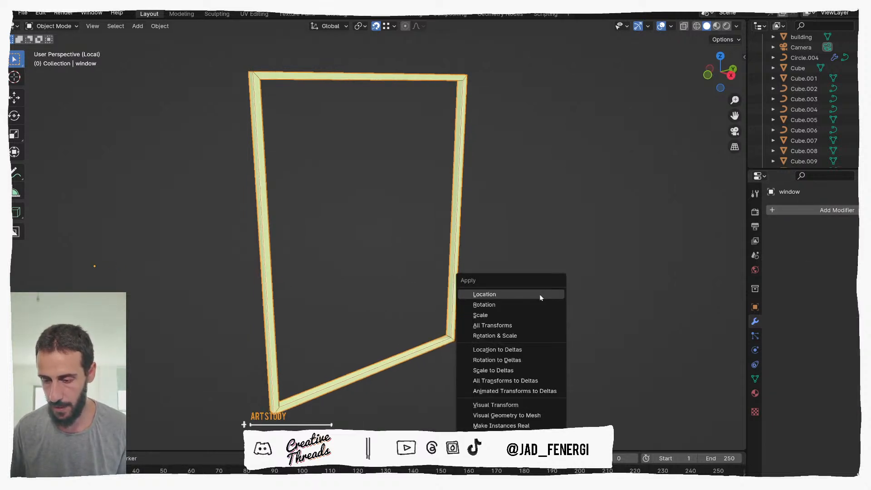
pyautogui.click(513, 313)
# Check the window frame's scale and dimensions in its transform values.
pyautogui.scroll(-1, 607, 225)
pyautogui.press('n')
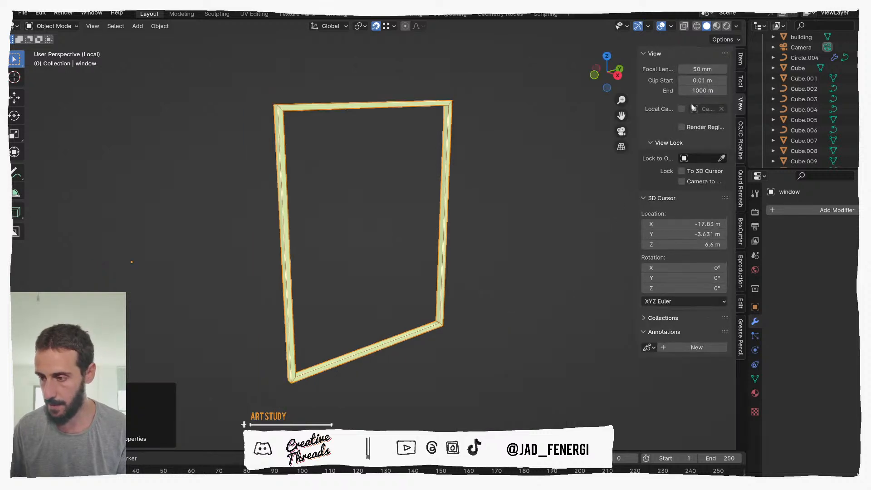
pyautogui.click(740, 56)
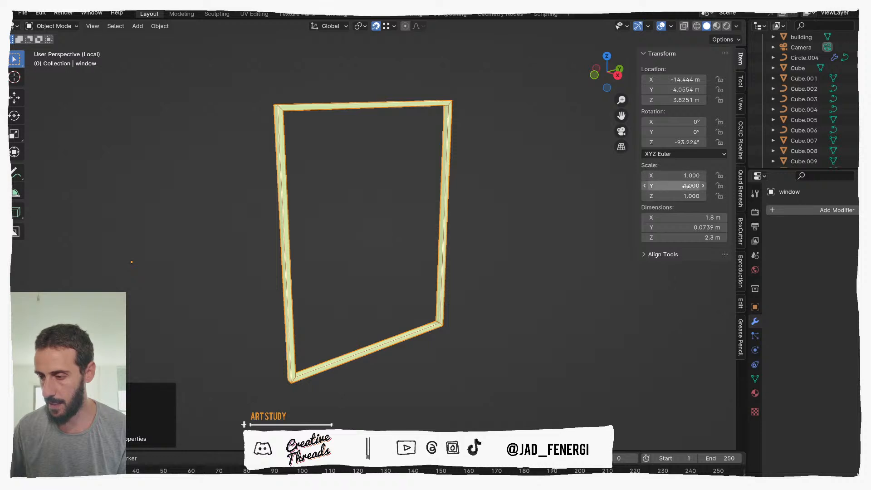
pyautogui.click(484, 231)
pyautogui.moveTo(534, 213); pyautogui.dragTo(510, 234, button='middle')
pyautogui.press('n')
# Enter Edit Mode and select the ring of inner faces around the window frame.
pyautogui.moveTo(394, 271); pyautogui.dragTo(318, 319, button='middle')
pyautogui.press('Tab')
pyautogui.click(306, 312)
pyautogui.moveTo(286, 296); pyautogui.dragTo(455, 355, button='middle')
pyautogui.keyDown('shift'); pyautogui.click(332, 152); pyautogui.keyUp('shift')
pyautogui.press('a')
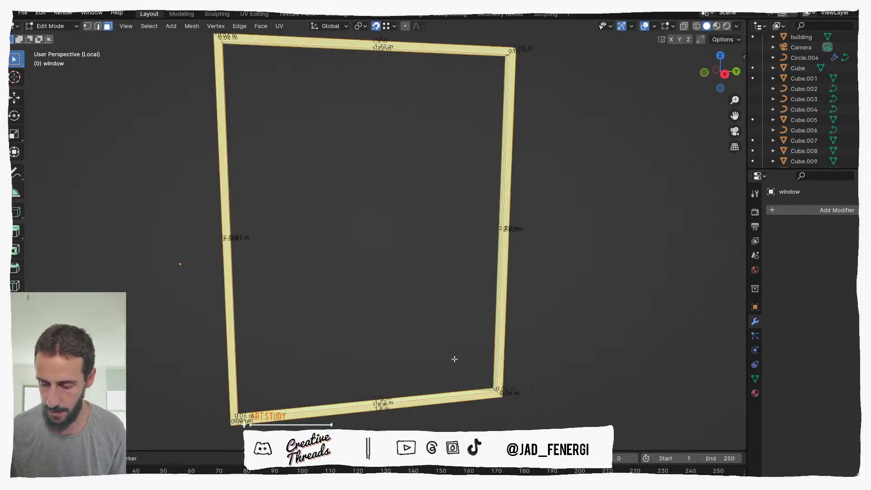
pyautogui.moveTo(435, 375); pyautogui.dragTo(462, 382, button='middle')
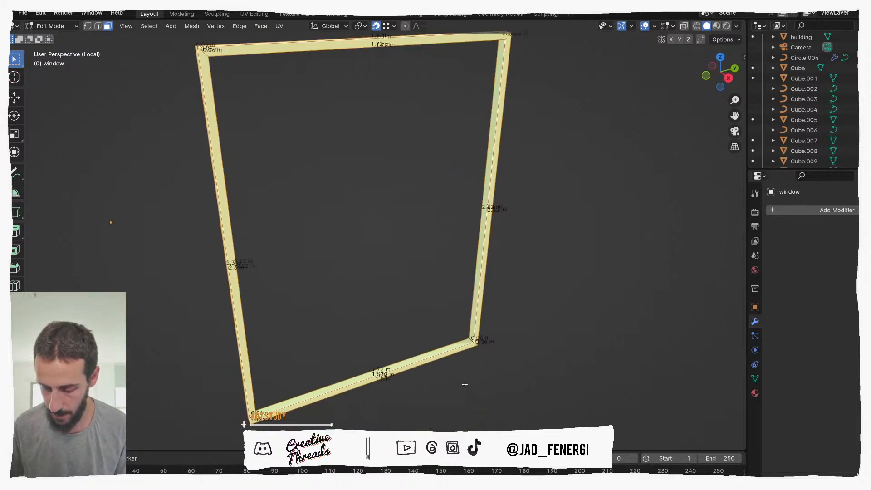
pyautogui.scroll(4, 472, 373)
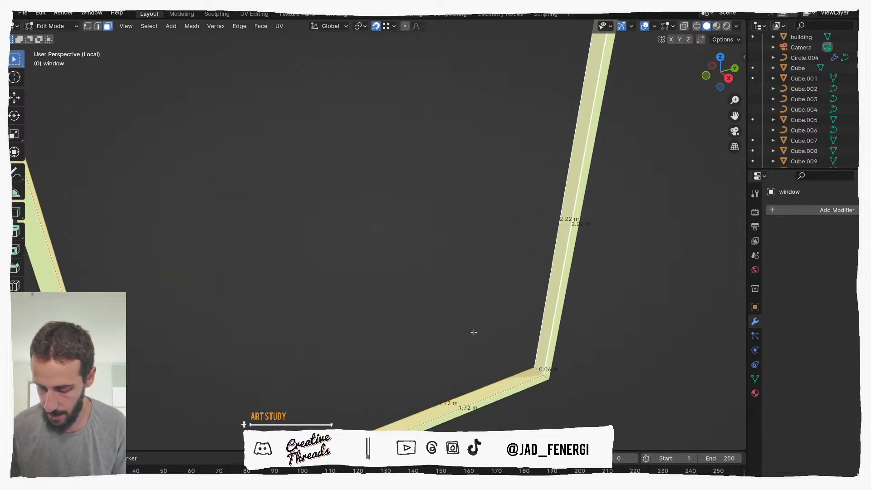
# Inset the frame's inner faces, trying thicknesses of 0.005 m and 0.009 m.
pyautogui.press('i')
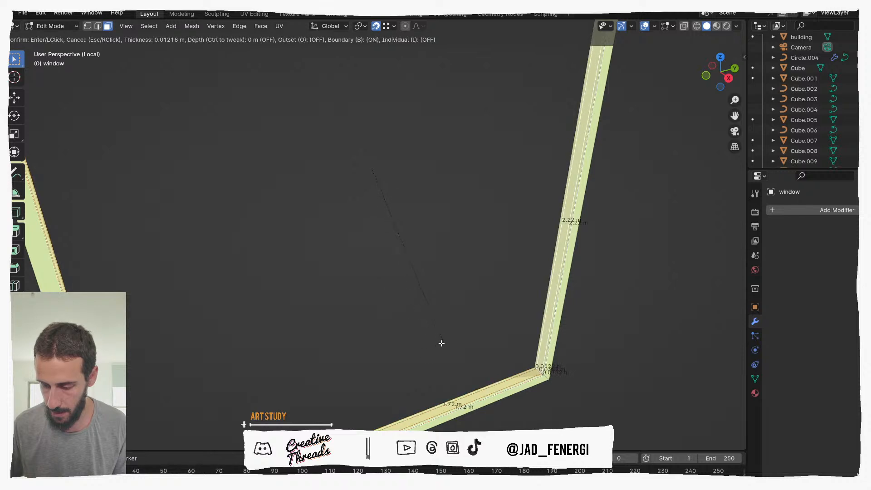
pyautogui.click(443, 343)
pyautogui.doubleClick(140, 383)
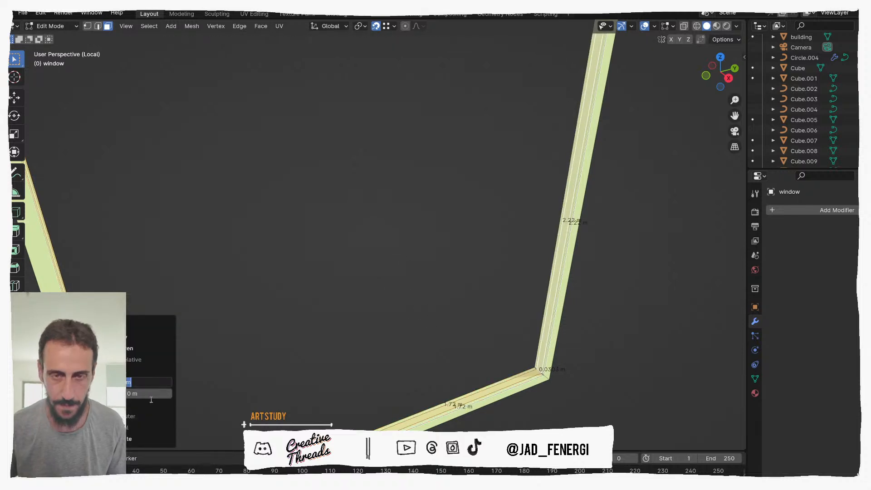
pyautogui.write('0')
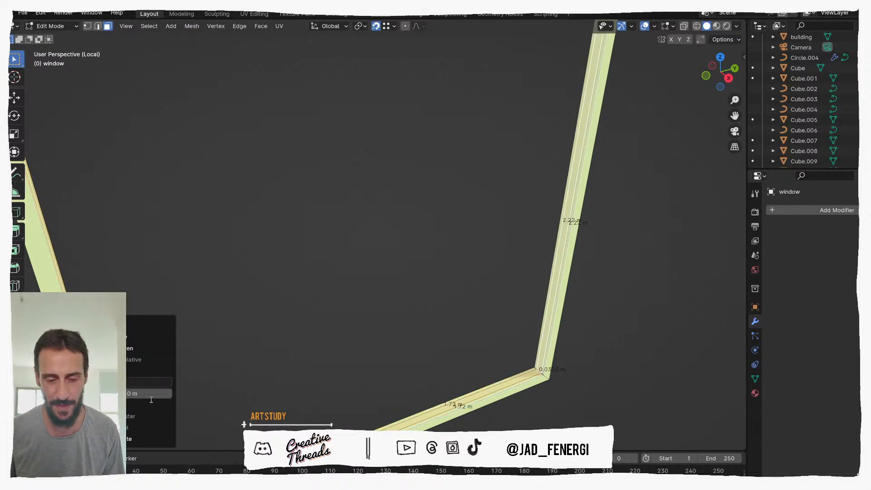
pyautogui.press('Return')
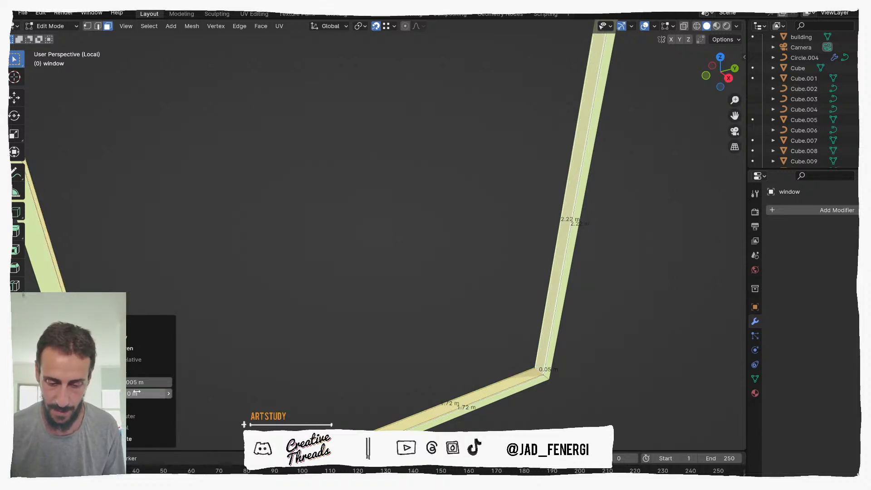
pyautogui.click(144, 382)
pyautogui.write('0.009')
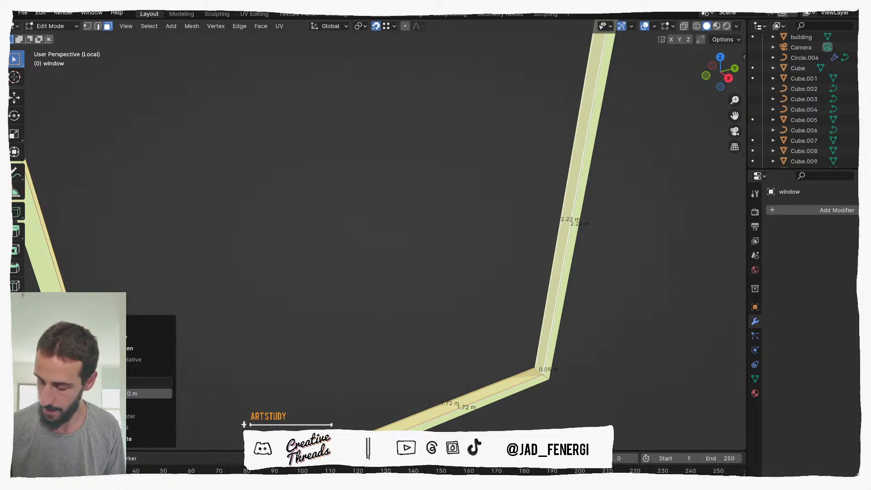
pyautogui.press('Return')
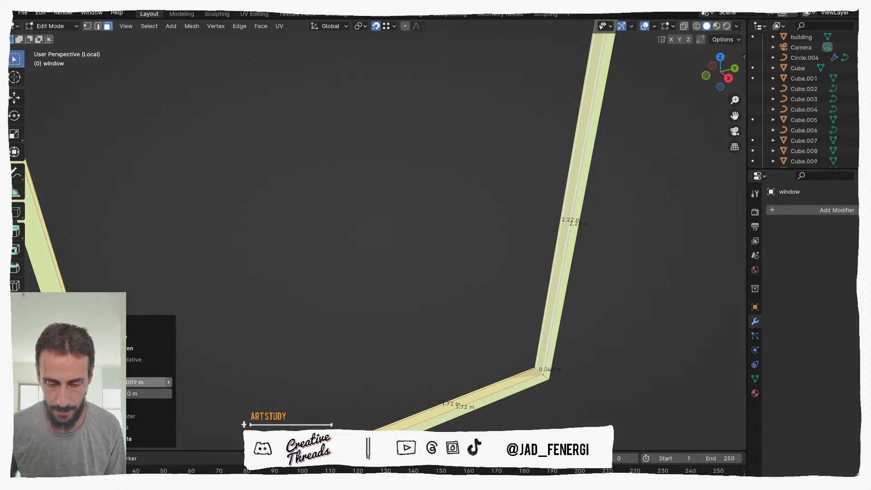
# Set the thickness of the inner faces' inset to 0.012 m.
pyautogui.click(144, 382)
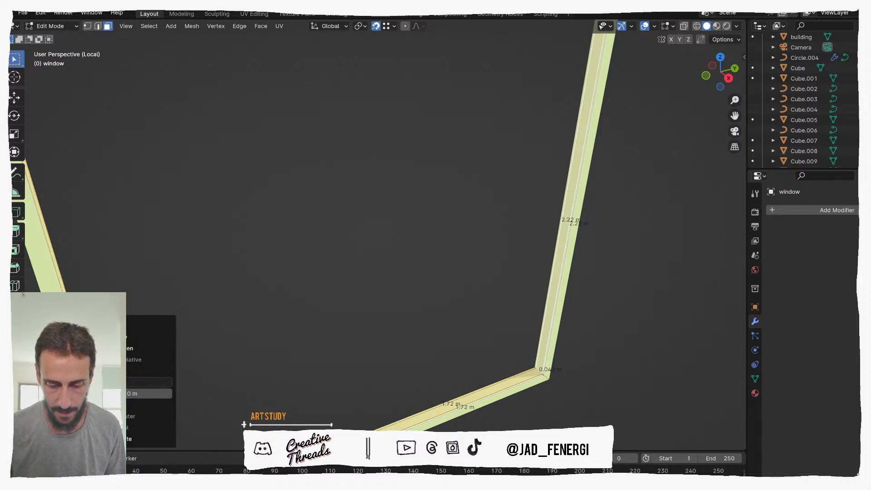
pyautogui.write('0.012')
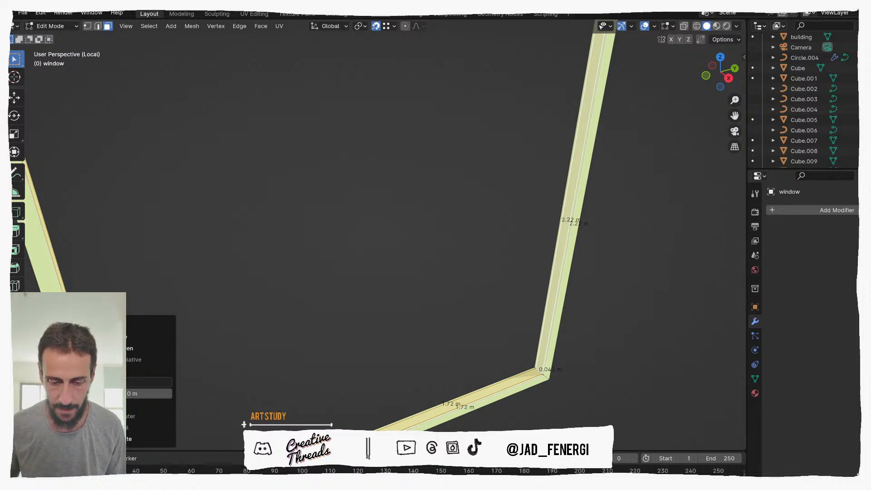
pyautogui.press('Return')
pyautogui.moveTo(249, 385); pyautogui.dragTo(315, 318, button='middle')
pyautogui.scroll(1, 314, 318)
pyautogui.keyDown('shift'); pyautogui.moveTo(317, 262); pyautogui.dragTo(300, 287, button='middle'); pyautogui.keyUp('shift')
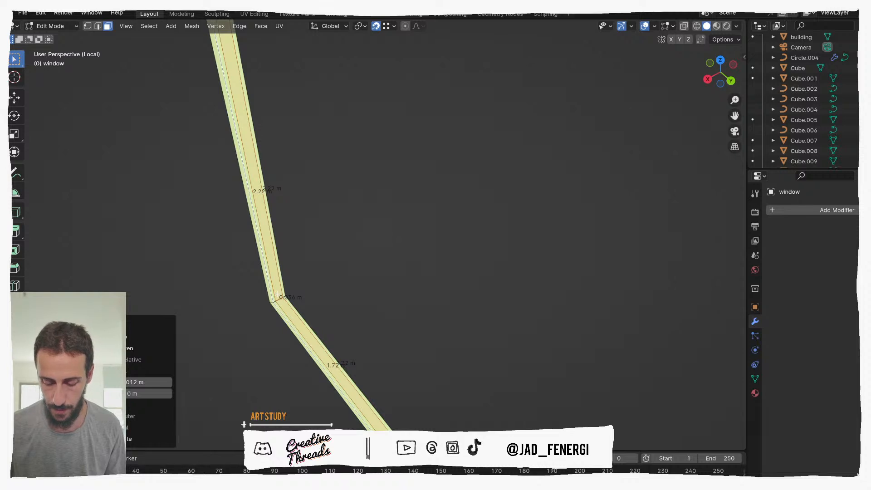
pyautogui.press('e')
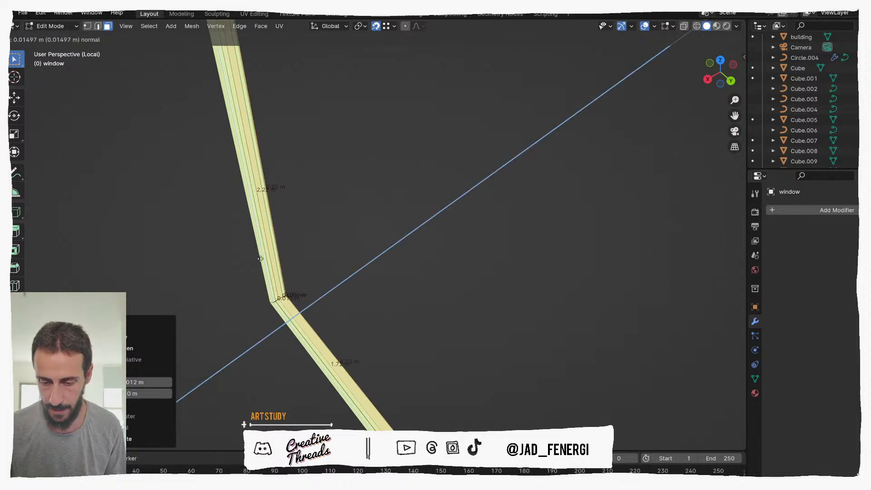
pyautogui.rightClick(304, 314)
pyautogui.hotkey('ctrl', 'z')
# Try extruding the inset inner faces of the window frame along their normals by 0.02 m.
pyautogui.moveTo(277, 319); pyautogui.dragTo(289, 315, button='middle')
pyautogui.rightClick(268, 320)
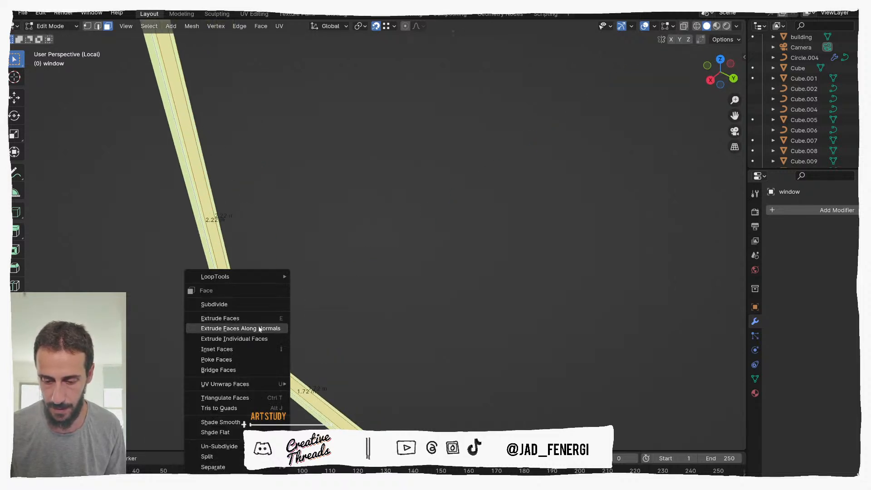
pyautogui.click(261, 328)
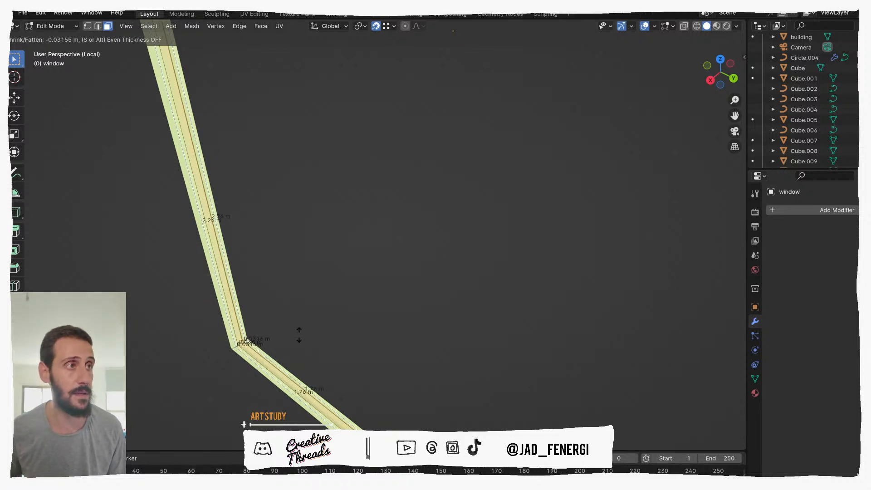
pyautogui.write('0.0')
pyautogui.write('2')
pyautogui.press('Return')
pyautogui.hotkey('ctrl', 'z')
# Extrude the inset inner faces along their normals by -0.02 m to cut a groove around the window frame.
pyautogui.keyDown('shift'); pyautogui.moveTo(261, 348); pyautogui.dragTo(376, 208, button='middle'); pyautogui.keyUp('shift')
pyautogui.scroll(4, 301, 277)
pyautogui.scroll(3, 377, 208)
pyautogui.keyDown('shift'); pyautogui.moveTo(320, 317); pyautogui.dragTo(359, 272, button='middle'); pyautogui.keyUp('shift')
pyautogui.scroll(2, 359, 272)
pyautogui.keyDown('shift'); pyautogui.moveTo(285, 315); pyautogui.dragTo(291, 314, button='middle'); pyautogui.keyUp('shift')
pyautogui.rightClick(356, 281)
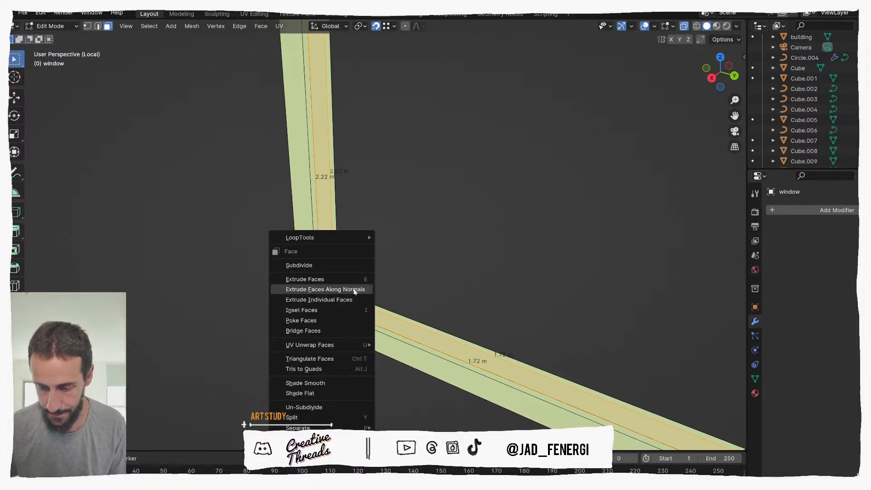
pyautogui.click(349, 294)
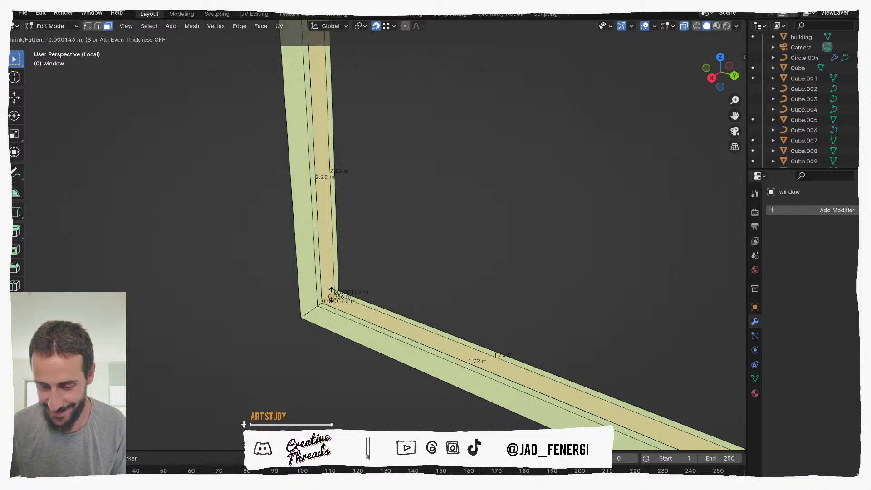
pyautogui.write('-0.')
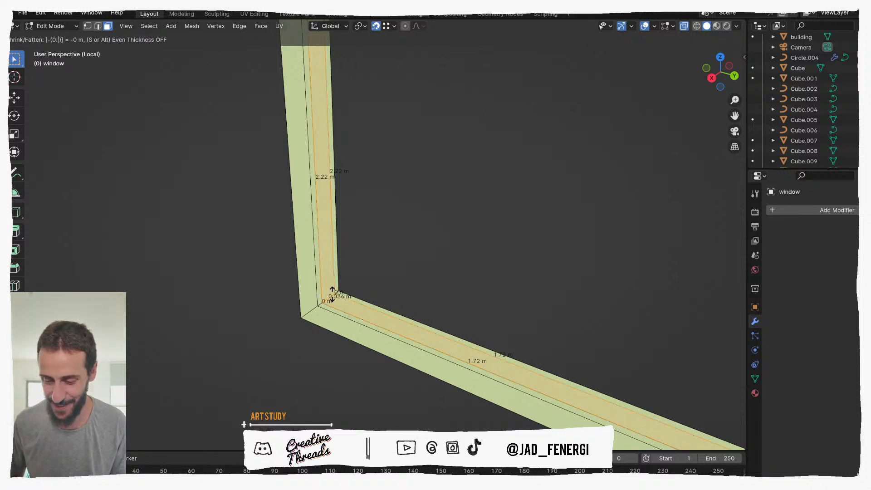
pyautogui.write('02')
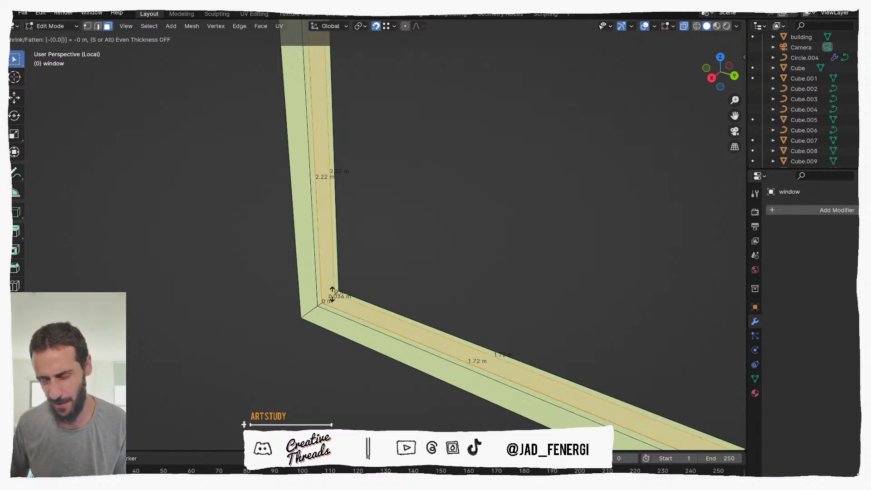
pyautogui.press('Return')
# Switch to Object Mode and examine the groove along the window frame's inner side from several angles.
pyautogui.moveTo(733, 128); pyautogui.dragTo(734, 126, button='middle')
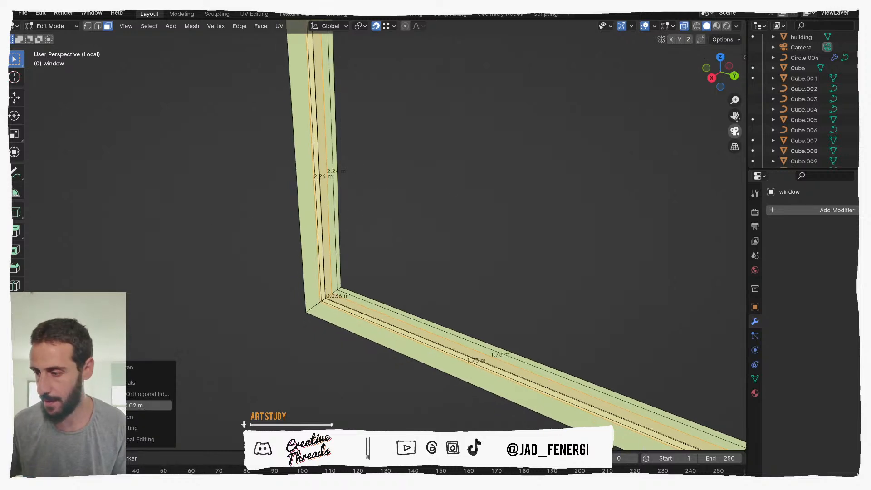
pyautogui.click(735, 26)
pyautogui.click(697, 131)
pyautogui.moveTo(389, 237); pyautogui.dragTo(379, 251, button='middle')
pyautogui.hotkey('ctrl', 'Tab')
pyautogui.click(320, 254)
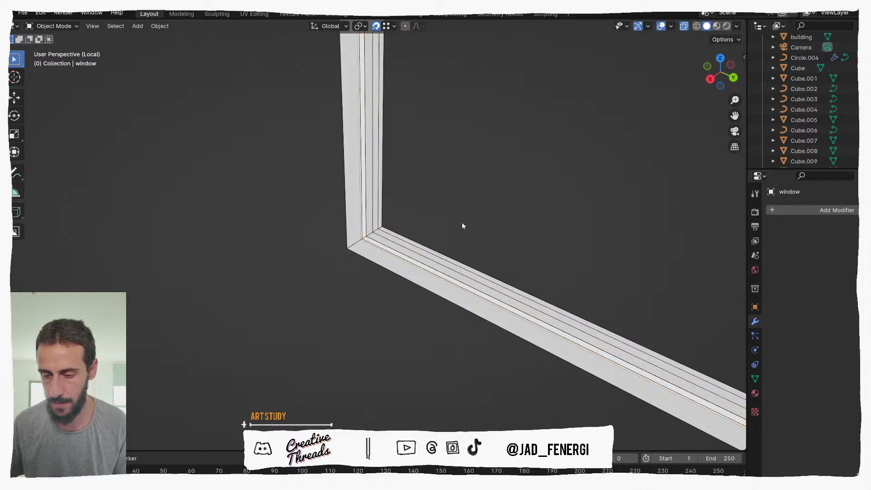
pyautogui.scroll(-10, 442, 232)
pyautogui.moveTo(428, 234); pyautogui.dragTo(414, 229, button='middle')
pyautogui.keyDown('ctrl'); pyautogui.moveTo(363, 264); pyautogui.dragTo(363, 152, button='middle'); pyautogui.keyUp('ctrl')
pyautogui.moveTo(452, 292); pyautogui.dragTo(438, 305, button='middle')
pyautogui.click(513, 274)
pyautogui.scroll(-4, 513, 274)
pyautogui.click(554, 222)
pyautogui.scroll(-9, 537, 238)
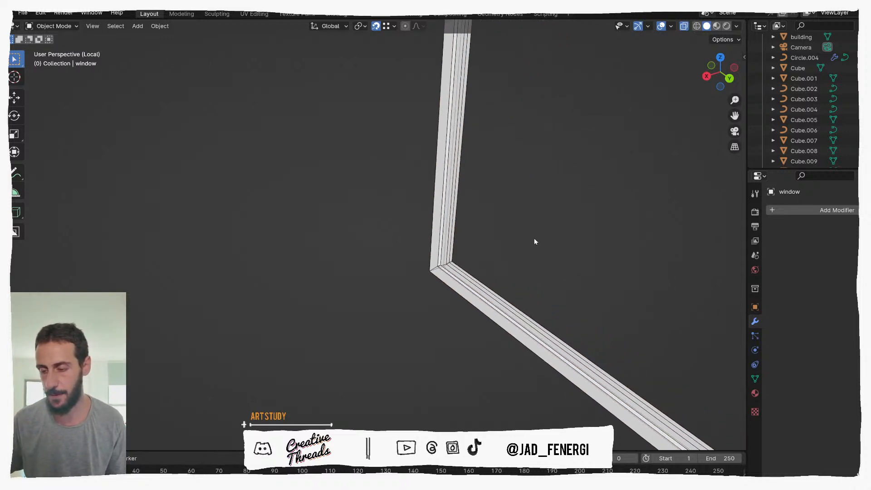
pyautogui.scroll(-4, 535, 236)
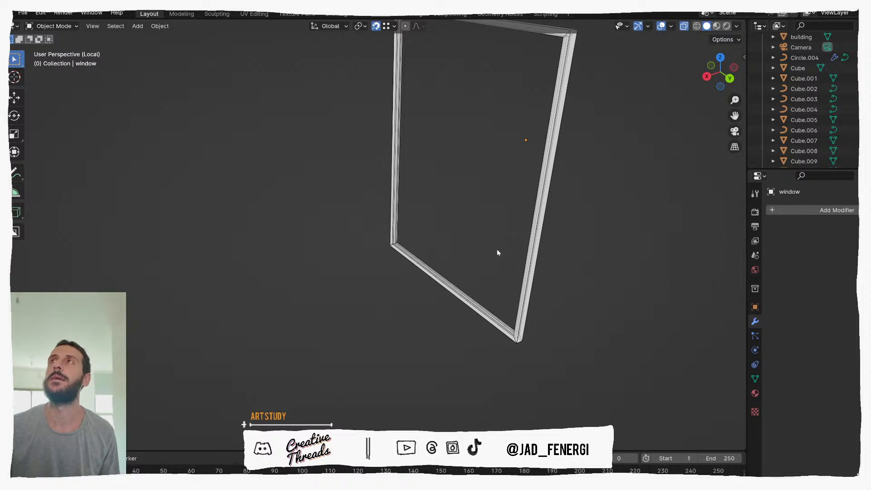
pyautogui.moveTo(472, 251); pyautogui.dragTo(557, 291, button='middle')
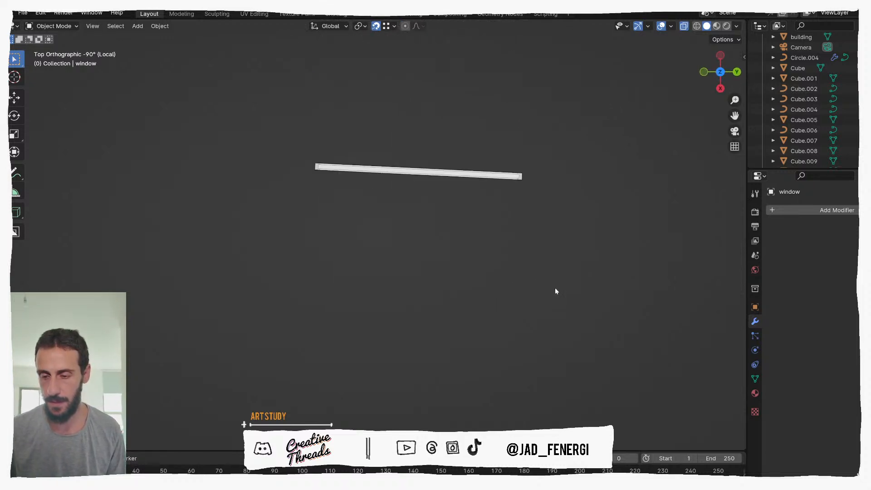
# Enter Edit Mode, clear the selection and box-select the front-side geometry at one end of the frame in top view.
pyautogui.press('Tab')
pyautogui.scroll(4, 517, 194)
pyautogui.moveTo(579, 191); pyautogui.dragTo(558, 206, button='middle')
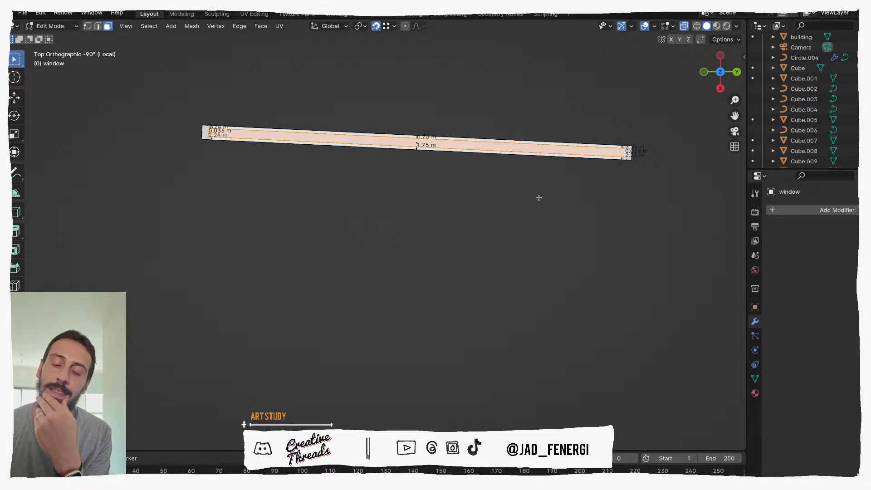
pyautogui.click(322, 158)
pyautogui.scroll(3, 205, 138)
pyautogui.keyDown('shift'); pyautogui.moveTo(200, 134); pyautogui.dragTo(236, 174, button='middle'); pyautogui.keyUp('shift')
pyautogui.scroll(1, 362, 198)
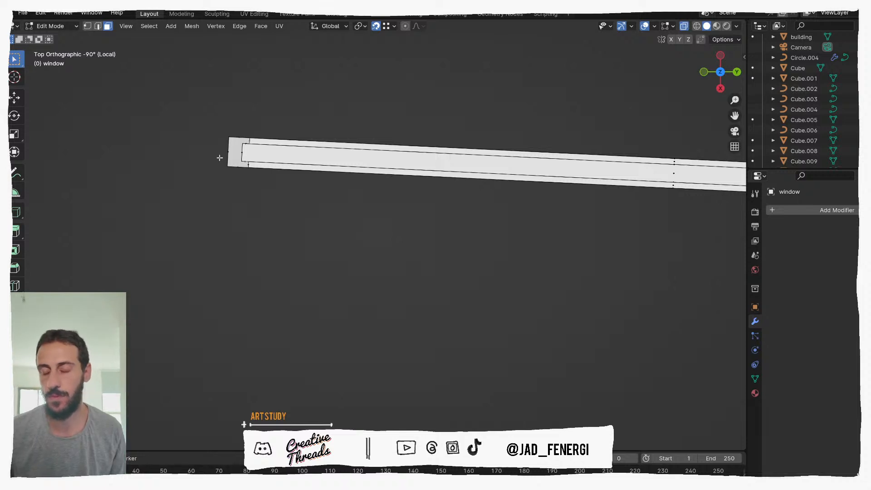
pyautogui.moveTo(220, 157); pyautogui.dragTo(253, 175)
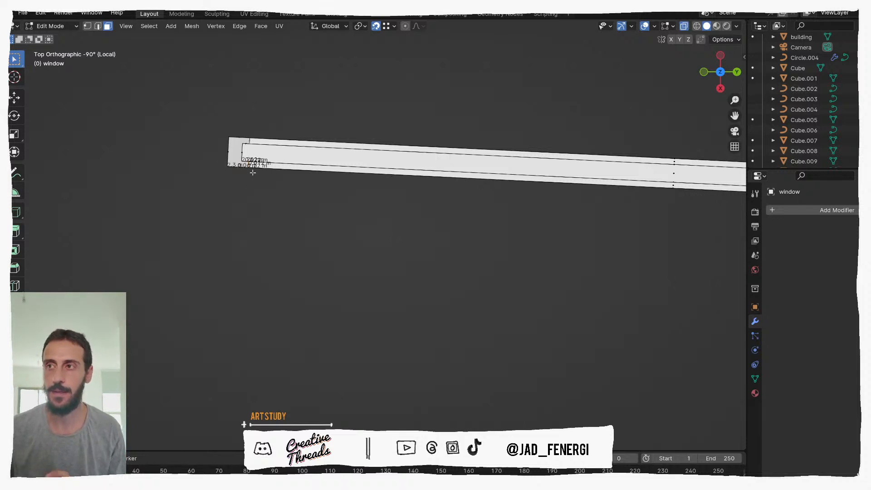
pyautogui.scroll(2, 334, 155)
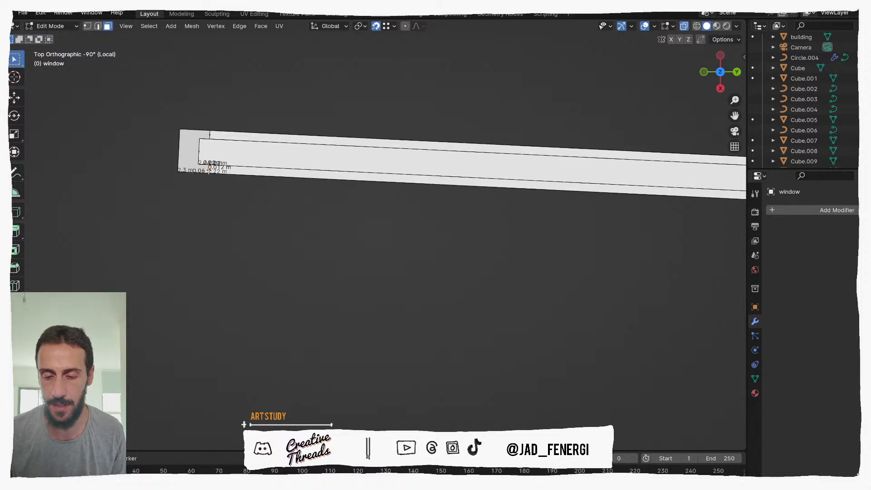
pyautogui.moveTo(163, 158); pyautogui.dragTo(229, 195)
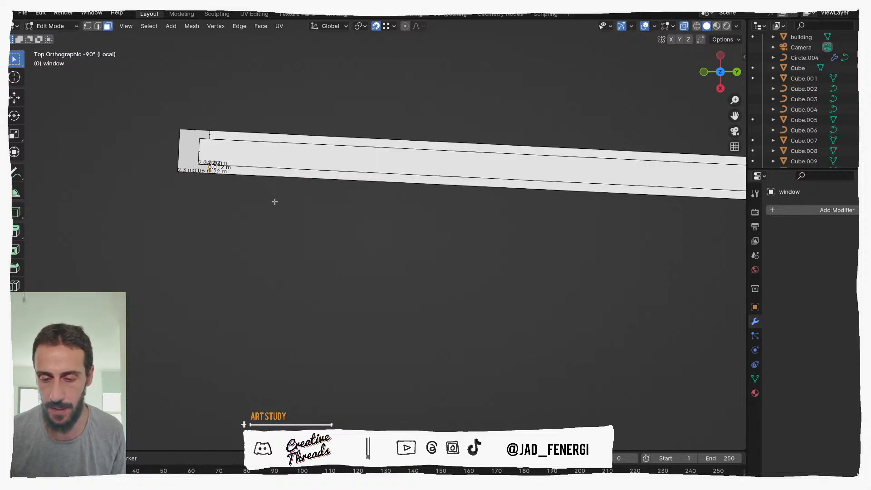
# Turn off the edge length overlay and complete the selection of the frame's front side at its other end, in vertex mode.
pyautogui.scroll(-5, 262, 194)
pyautogui.keyDown('shift'); pyautogui.moveTo(517, 218); pyautogui.dragTo(299, 184, button='middle'); pyautogui.keyUp('shift')
pyautogui.keyDown('shift'); pyautogui.moveTo(599, 180); pyautogui.dragTo(465, 191, button='middle'); pyautogui.keyUp('shift')
pyautogui.scroll(2, 465, 191)
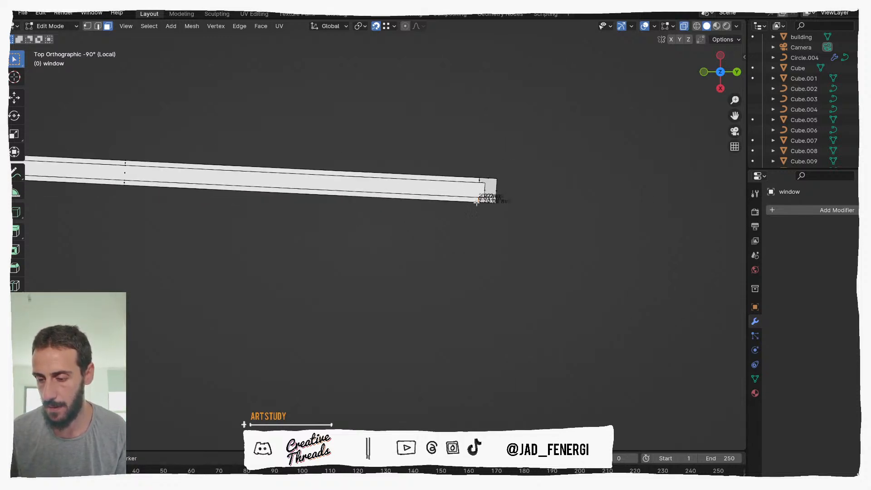
pyautogui.scroll(3, 477, 203)
pyautogui.click(673, 27)
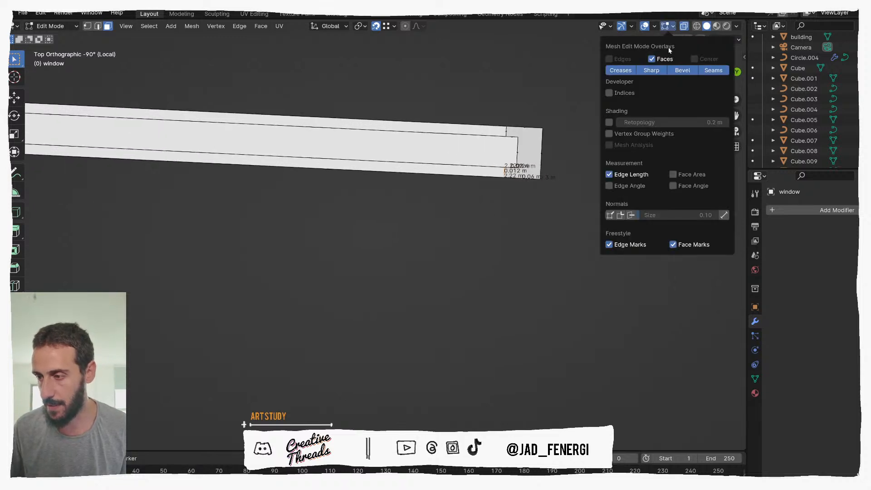
pyautogui.click(609, 175)
pyautogui.moveTo(467, 162); pyautogui.dragTo(571, 192)
pyautogui.scroll(-6, 508, 188)
pyautogui.moveTo(441, 179); pyautogui.dragTo(276, 229, button='middle')
pyautogui.press('1')
pyautogui.scroll(5, 295, 263)
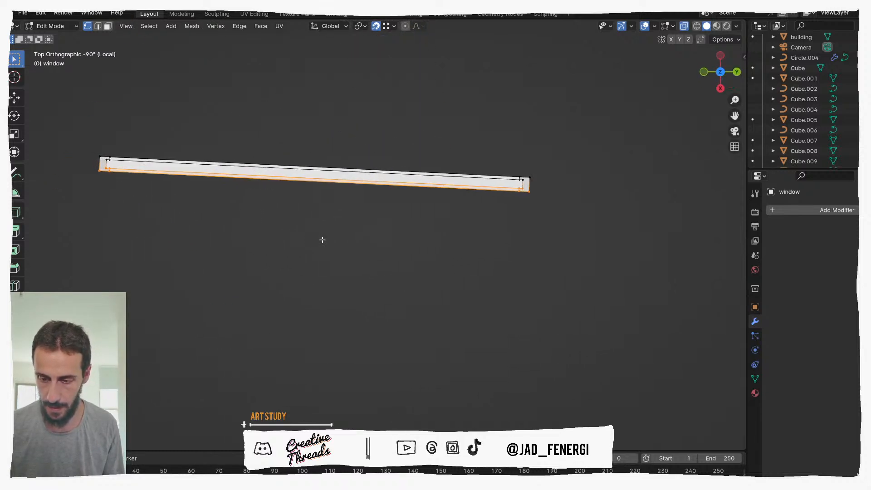
# Move the selected front-side vertices 0.08 m along the local Y axis to deepen the window frame.
pyautogui.hotkey('shift', 'v')
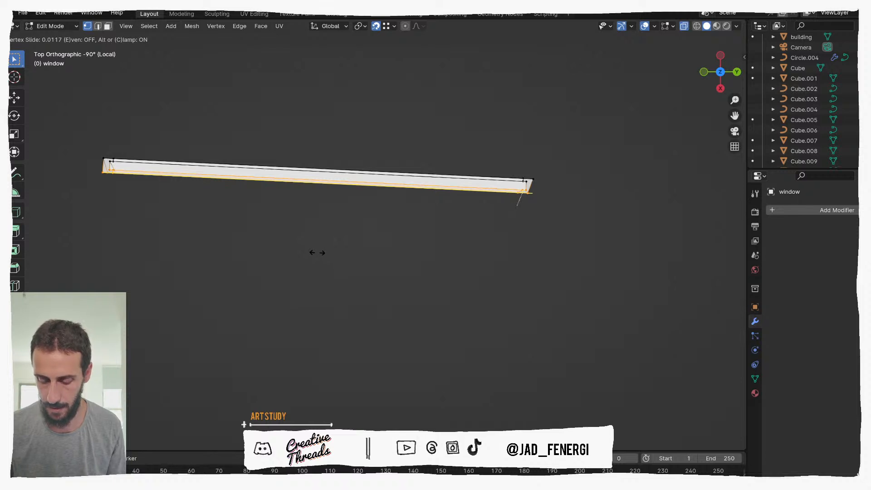
pyautogui.press('Escape')
pyautogui.press('g')
pyautogui.press('x')
pyautogui.press('x')
pyautogui.press('y')
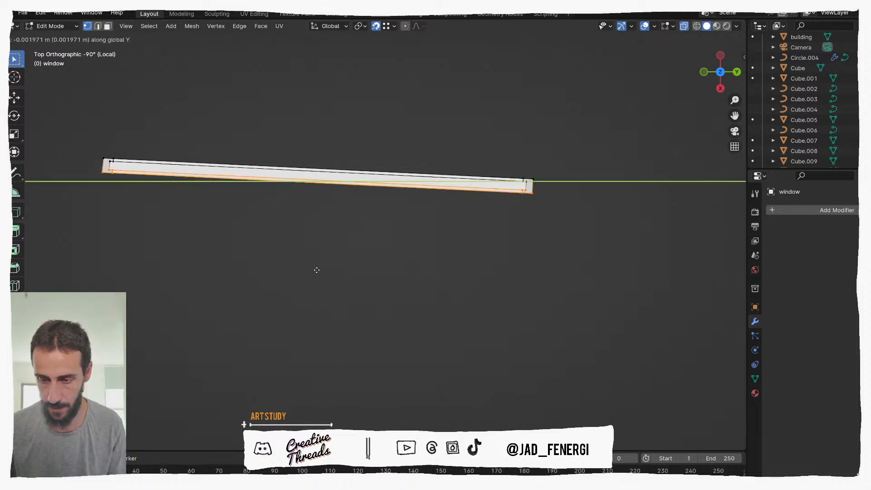
pyautogui.write('y')
pyautogui.write('0.0')
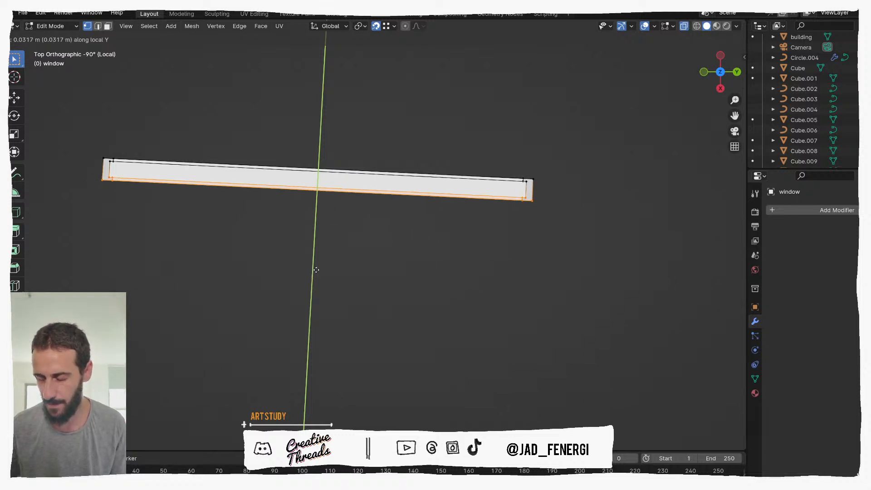
pyautogui.write('8')
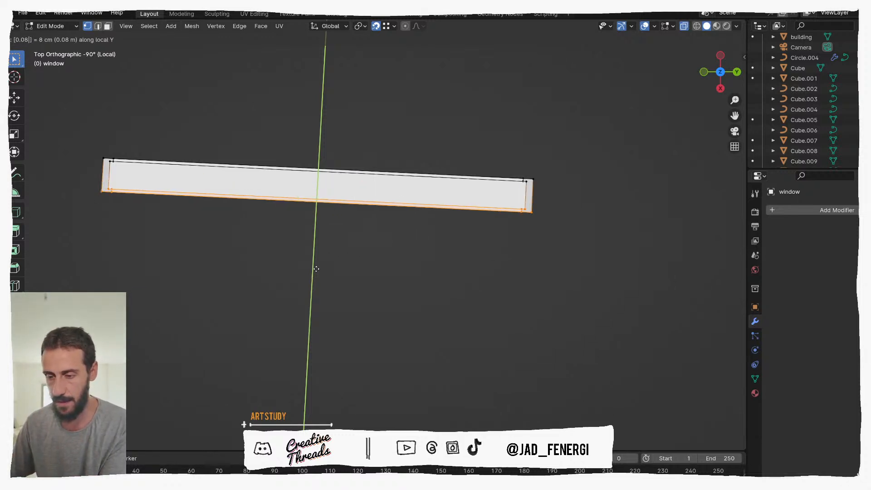
pyautogui.press('Return')
# Return to Object Mode and duplicate the window frame in place, viewing it from the right.
pyautogui.moveTo(315, 237); pyautogui.dragTo(317, 208, button='middle')
pyautogui.hotkey('ctrl', 'Tab')
pyautogui.click(251, 212)
pyautogui.press('KP_3')
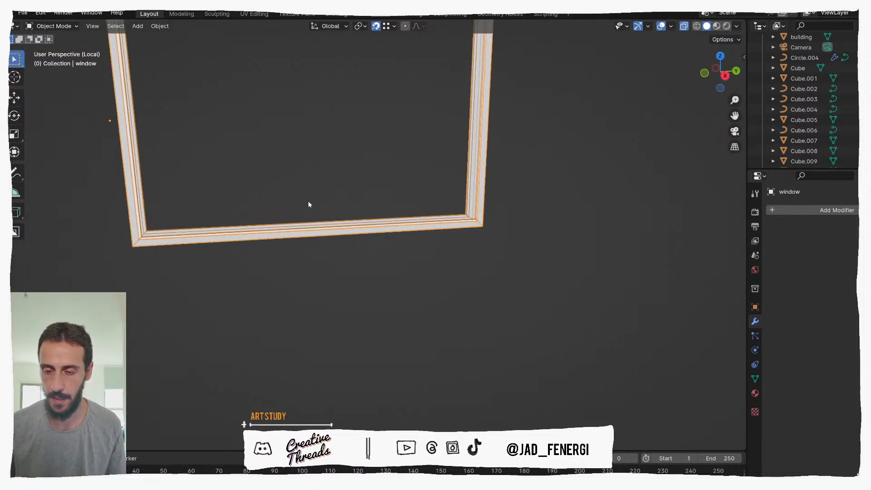
pyautogui.scroll(-2, 304, 198)
pyautogui.hotkey('shift', 'd')
pyautogui.rightClick(305, 193)
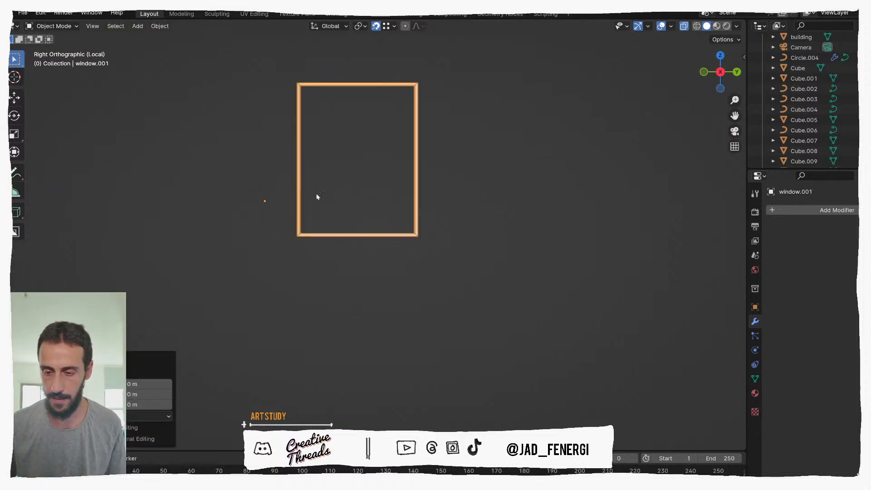
pyautogui.scroll(-2, 305, 192)
pyautogui.moveTo(335, 191); pyautogui.dragTo(336, 192, button='middle')
pyautogui.press('KP_3')
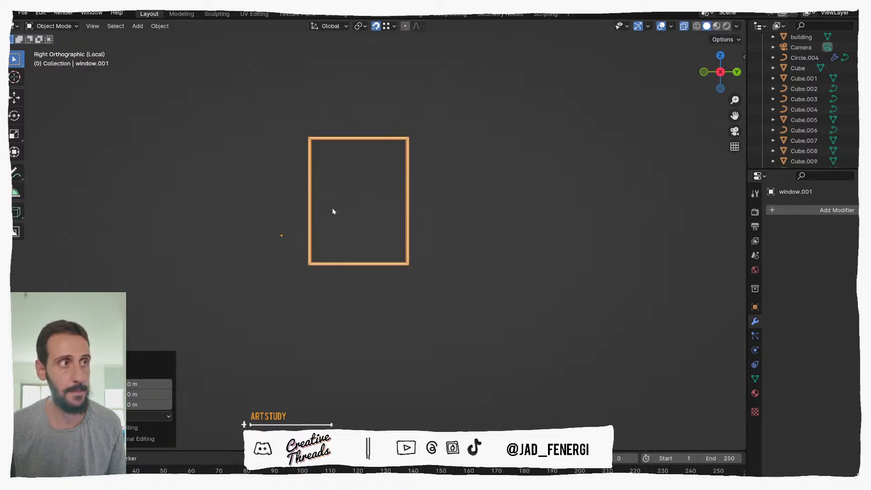
# In Edit Mode, select the duplicate frame's top bar vertices and lower them about 0.034 m along Z.
pyautogui.press('Tab')
pyautogui.scroll(4, 328, 179)
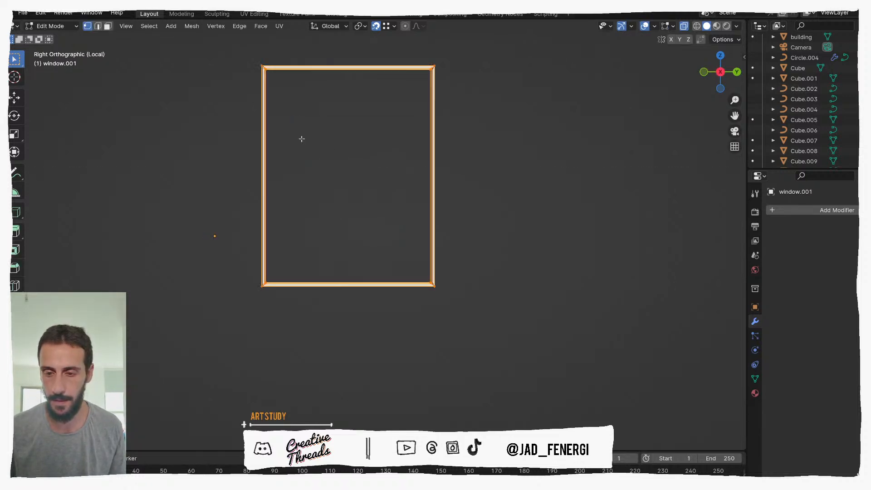
pyautogui.scroll(1, 288, 168)
pyautogui.hotkey('alt', 'a')
pyautogui.moveTo(200, 141); pyautogui.dragTo(557, 220)
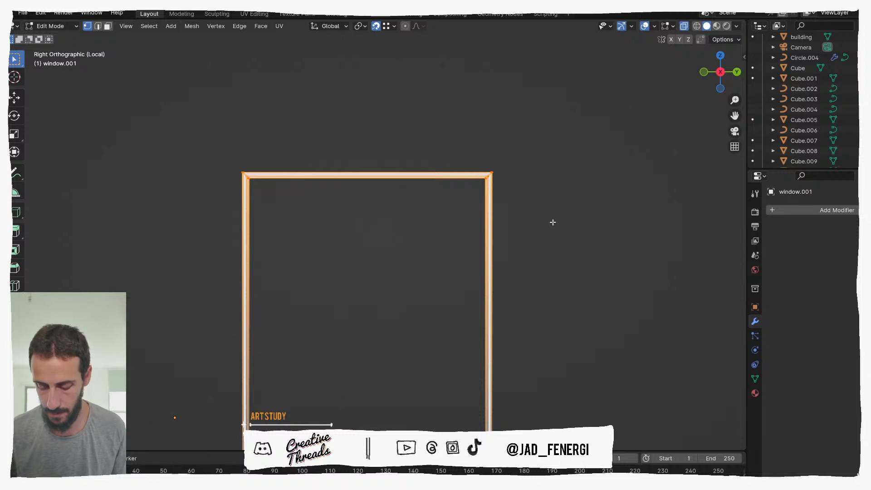
pyautogui.press('g')
pyautogui.press('z')
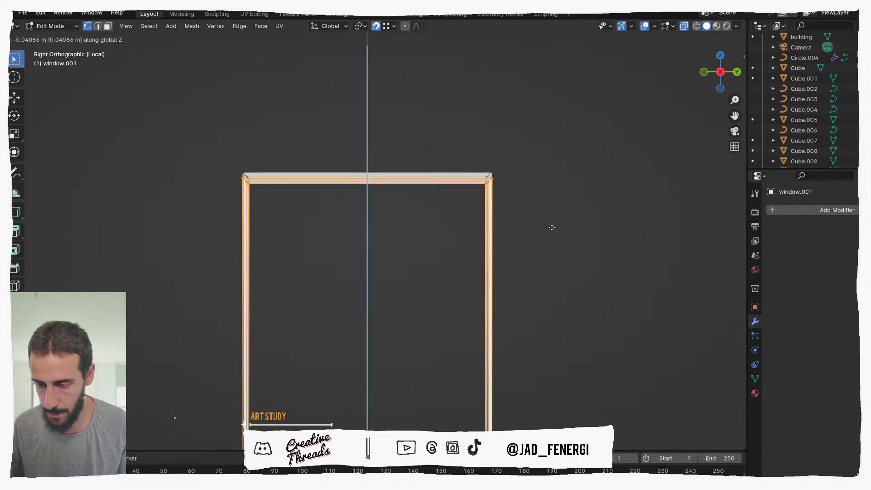
pyautogui.click(552, 226)
# Select all vertices at one end of the duplicate frame's width in top view.
pyautogui.scroll(-4, 549, 226)
pyautogui.moveTo(521, 213); pyautogui.dragTo(517, 270, button='middle')
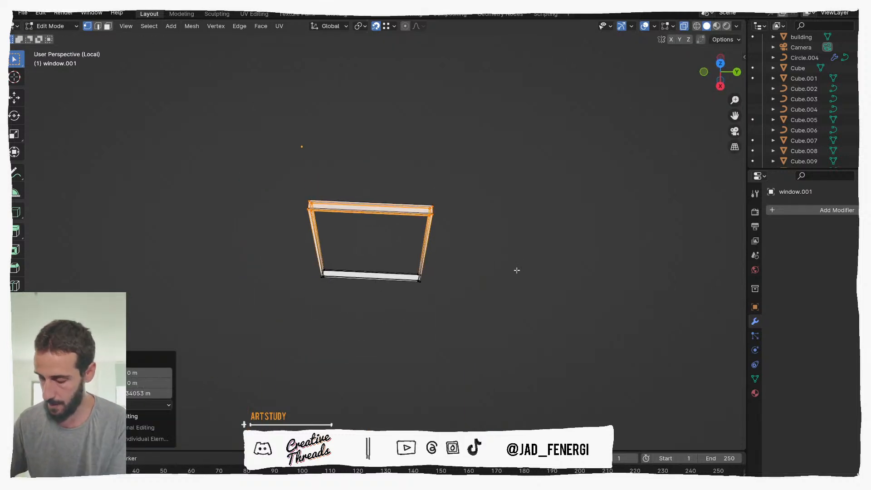
pyautogui.press('KP_7')
pyautogui.scroll(3, 383, 206)
pyautogui.keyDown('shift'); pyautogui.moveTo(388, 204); pyautogui.dragTo(395, 244, button='middle'); pyautogui.keyUp('shift')
pyautogui.scroll(5, 385, 226)
pyautogui.moveTo(338, 185); pyautogui.dragTo(428, 239)
pyautogui.press('g')
pyautogui.press('g')
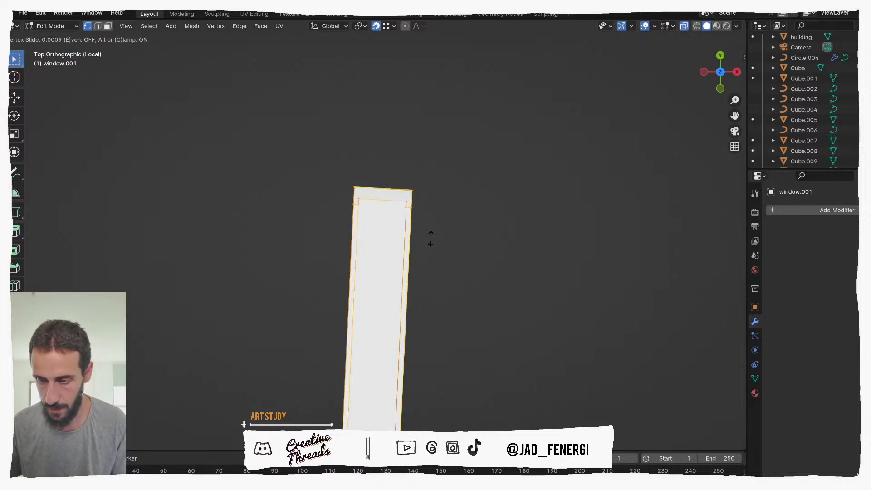
pyautogui.rightClick(427, 259)
# Move the selected end of the duplicate frame about 0.033 m inward along the local X axis.
pyautogui.press('g')
pyautogui.press('y')
pyautogui.press('y')
pyautogui.press('x')
pyautogui.press('x')
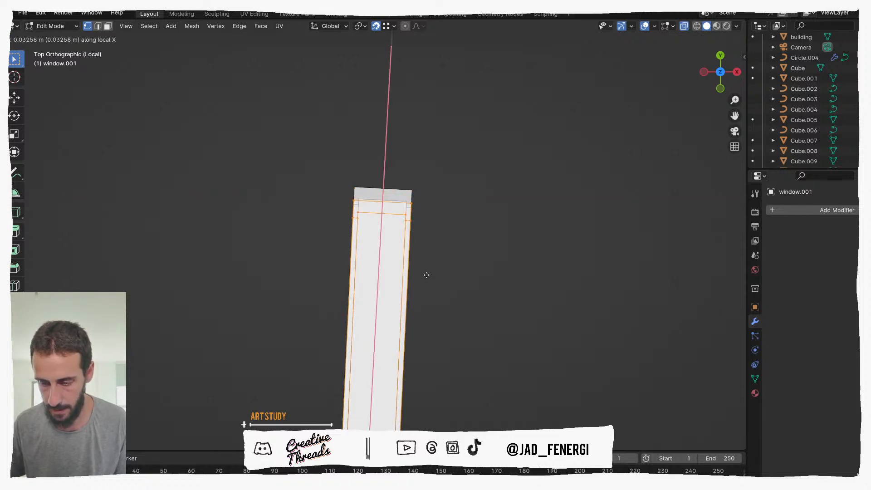
pyautogui.click(426, 274)
# Select the duplicate frame's opposite end vertices and move them about 0.039 m inward along the local X axis.
pyautogui.scroll(-3, 413, 299)
pyautogui.scroll(2, 369, 254)
pyautogui.scroll(2, 381, 245)
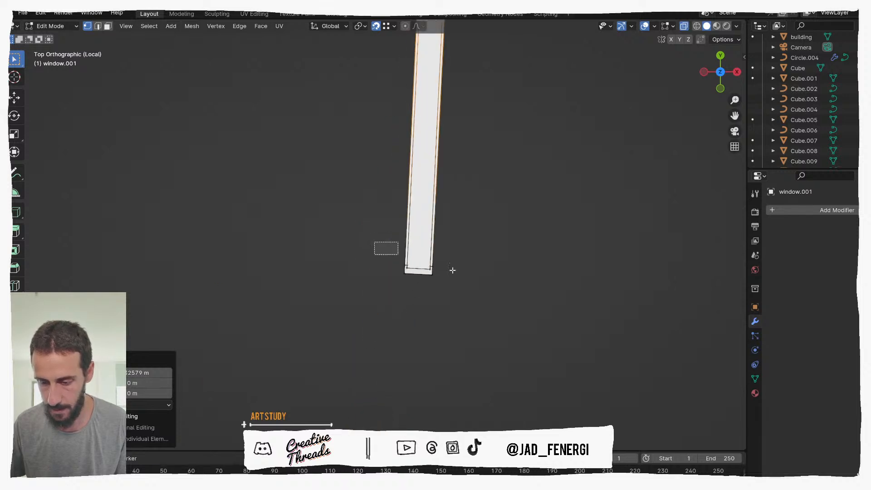
pyautogui.scroll(1, 459, 278)
pyautogui.press('g')
pyautogui.press('y')
pyautogui.press('y')
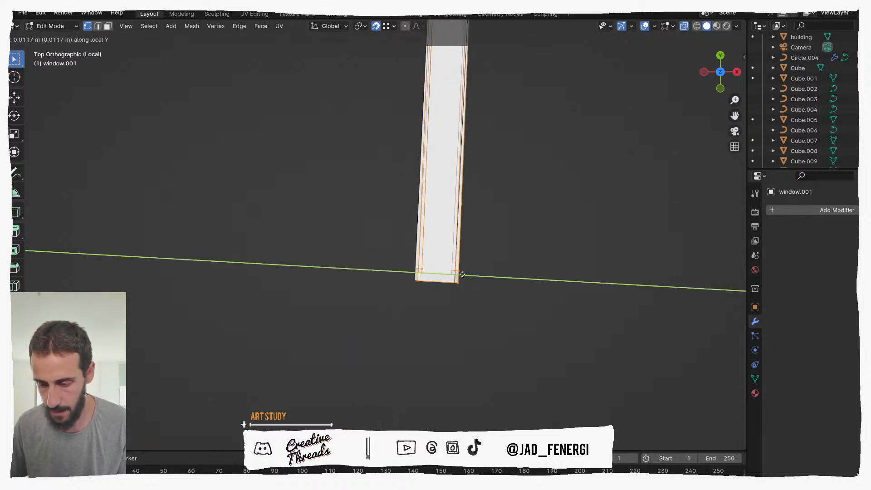
pyautogui.press('y')
pyautogui.press('x')
pyautogui.press('x')
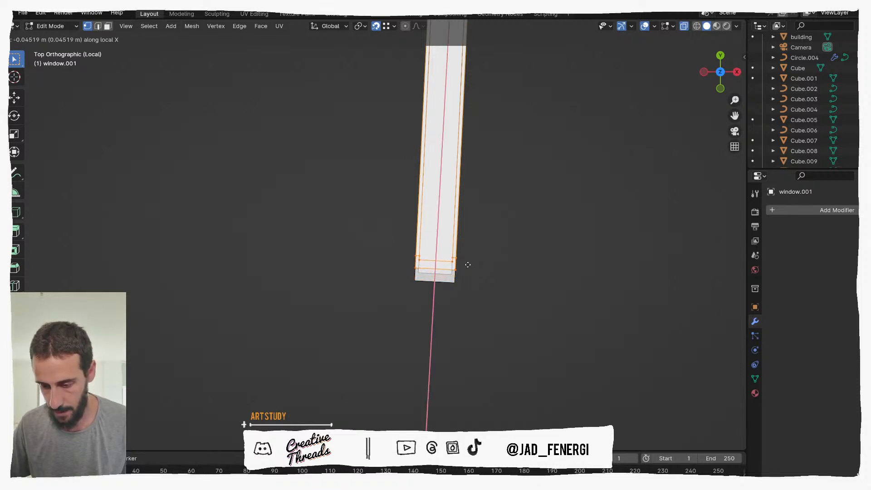
pyautogui.click(468, 267)
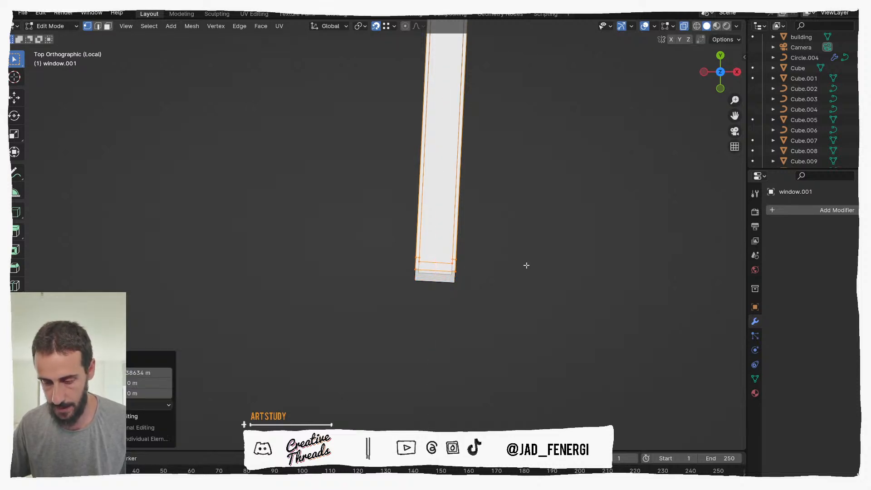
pyautogui.press('s')
pyautogui.press('x')
pyautogui.press('x')
pyautogui.press('y')
pyautogui.press('y')
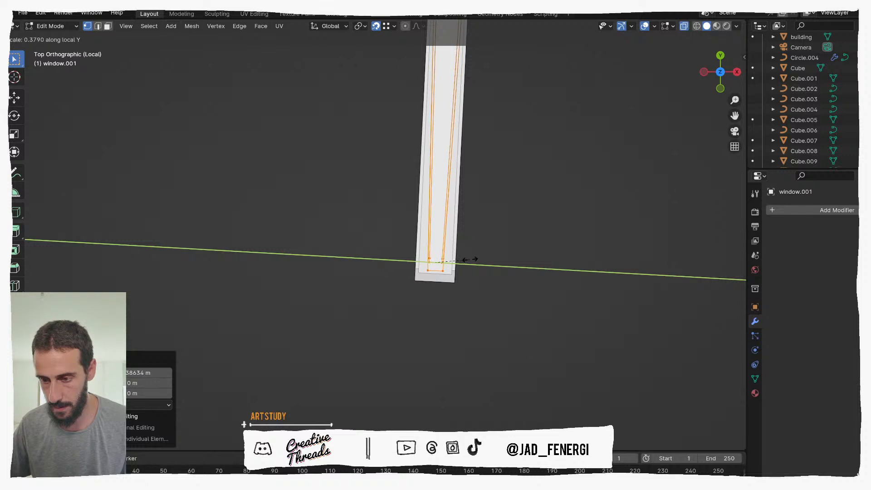
pyautogui.rightClick(470, 259)
# Select all of the duplicate frame's geometry and scale it to 0.3 along the local Y axis to thin it.
pyautogui.scroll(-5, 469, 245)
pyautogui.keyDown('shift'); pyautogui.moveTo(469, 241); pyautogui.dragTo(482, 357, button='middle'); pyautogui.keyUp('shift')
pyautogui.keyDown('shift'); pyautogui.moveTo(383, 132); pyautogui.dragTo(499, 231); pyautogui.keyUp('shift')
pyautogui.scroll(2, 498, 253)
pyautogui.keyDown('shift'); pyautogui.moveTo(483, 264); pyautogui.dragTo(477, 238, button='middle'); pyautogui.keyUp('shift')
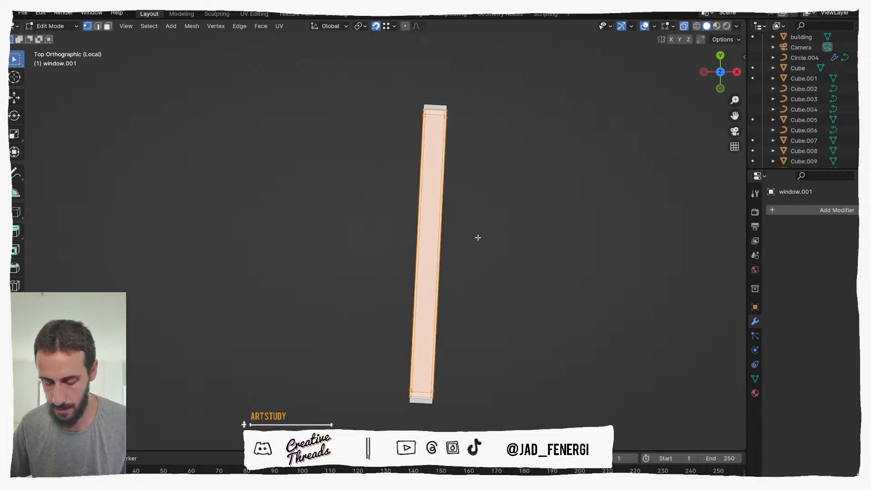
pyautogui.press('s')
pyautogui.press('x')
pyautogui.press('x')
pyautogui.press('y')
pyautogui.press('y')
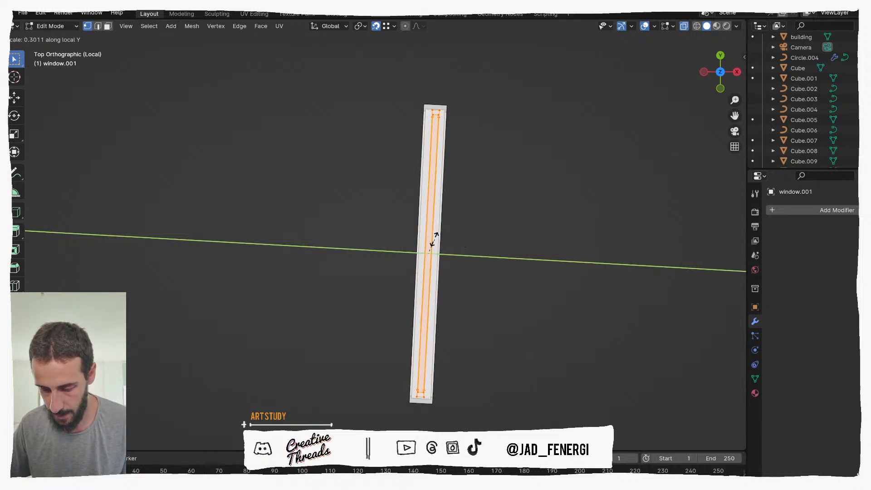
pyautogui.click(433, 245)
pyautogui.scroll(3, 453, 244)
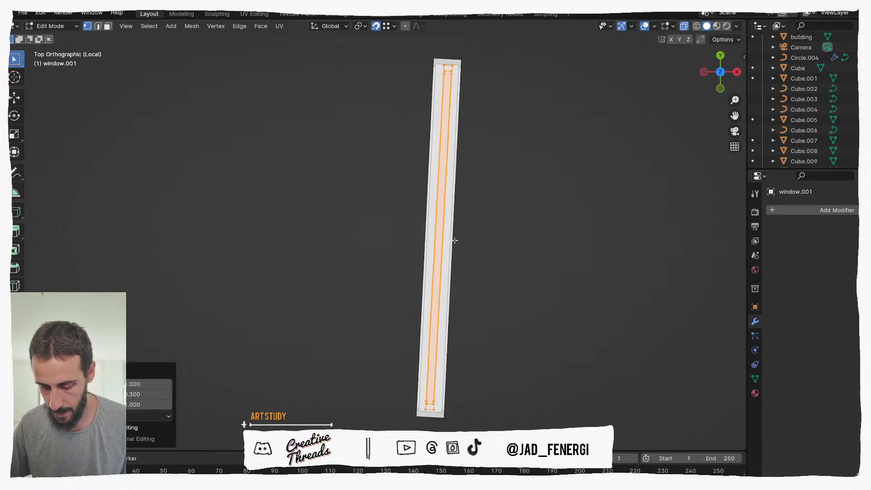
# Select the thin frame's far end and move it along local X to near the middle of the outer frame.
pyautogui.scroll(-4, 434, 116)
pyautogui.click(433, 115)
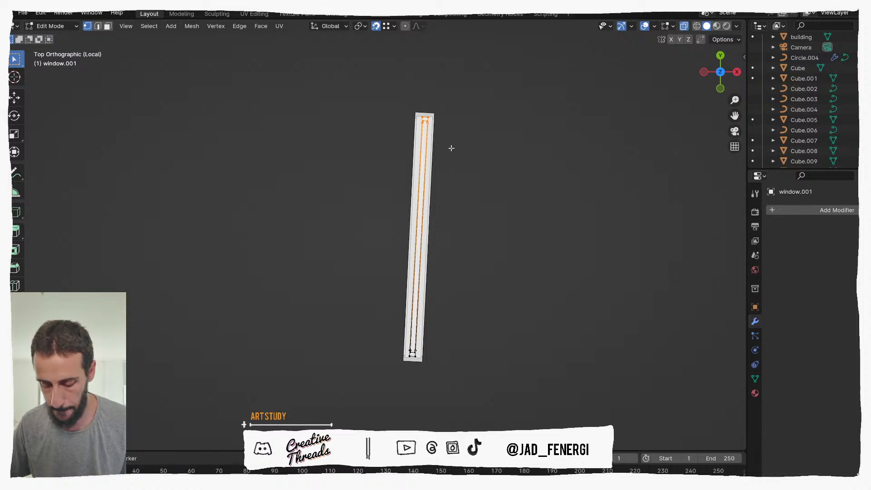
pyautogui.press('g')
pyautogui.press('y')
pyautogui.press('y')
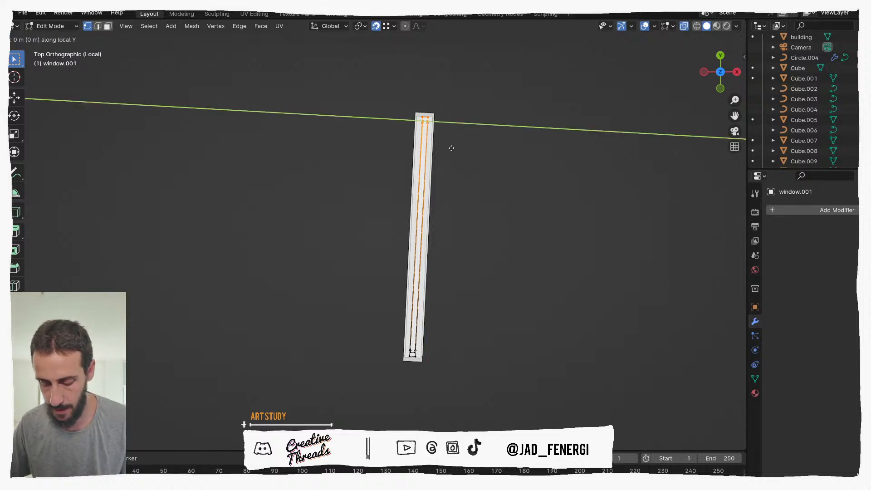
pyautogui.press('x')
pyautogui.press('x')
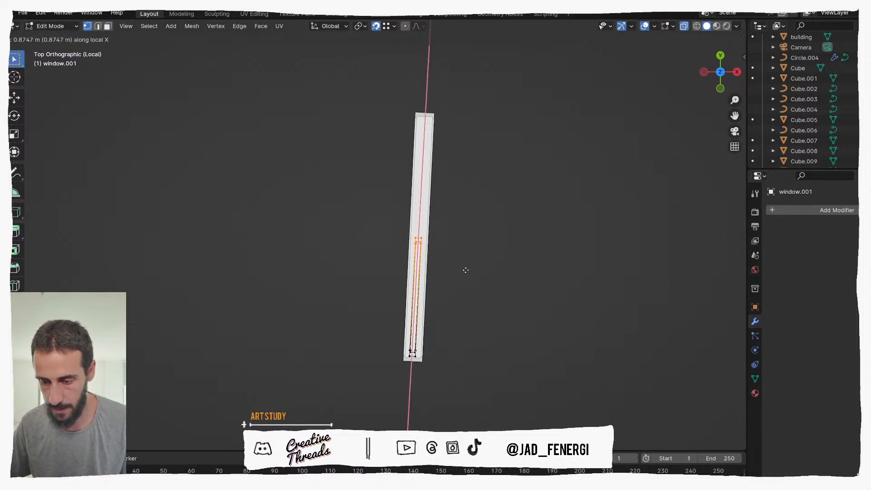
pyautogui.click(440, 237)
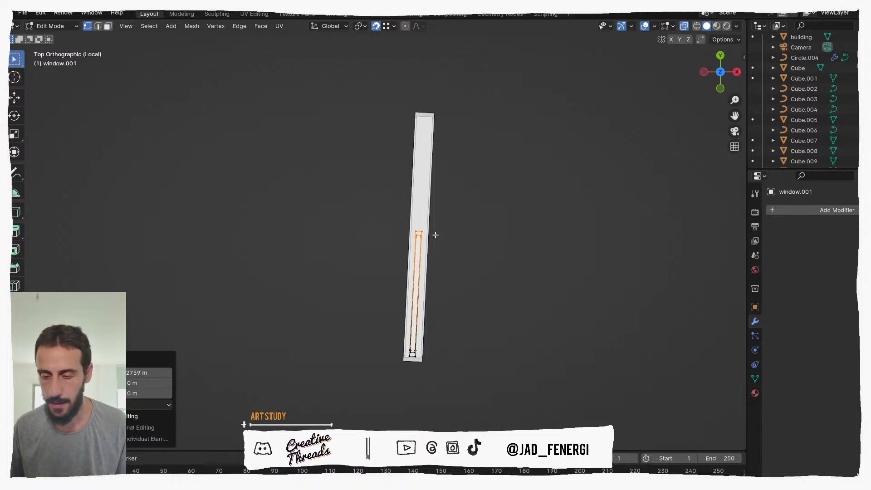
# Switch editing to the outer window frame and add one centred loop cut across its length.
pyautogui.click(428, 221)
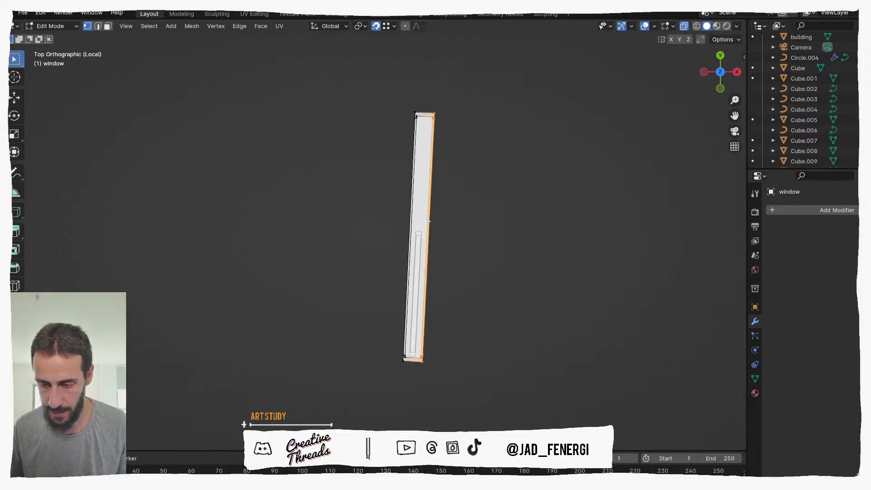
pyautogui.click(424, 221)
pyautogui.rightClick(424, 221)
pyautogui.scroll(3, 432, 235)
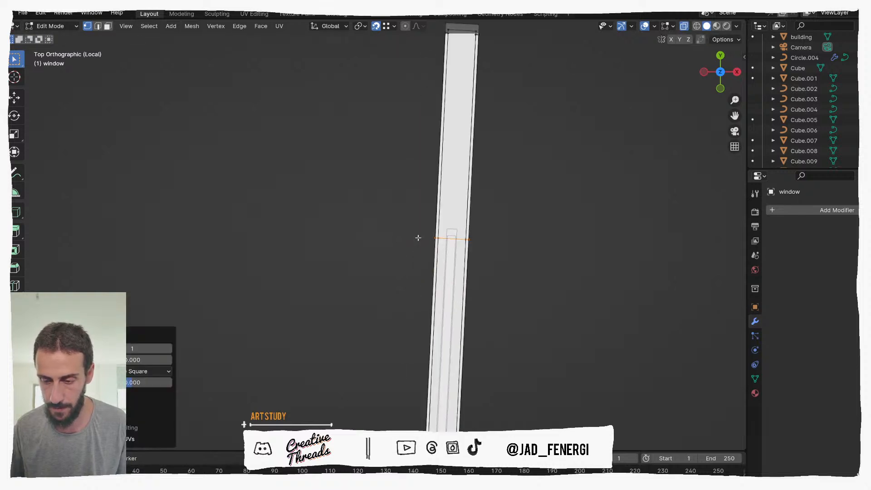
# Switch back to the inner frame and move its selected end about 0.026 m along local X to the outer frame's centre loop.
pyautogui.click(447, 253)
pyautogui.press('g')
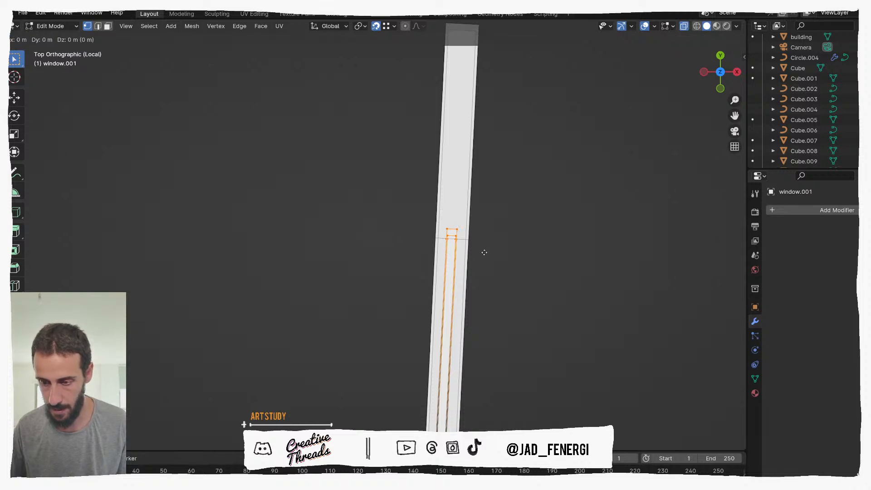
pyautogui.press('y')
pyautogui.press('y')
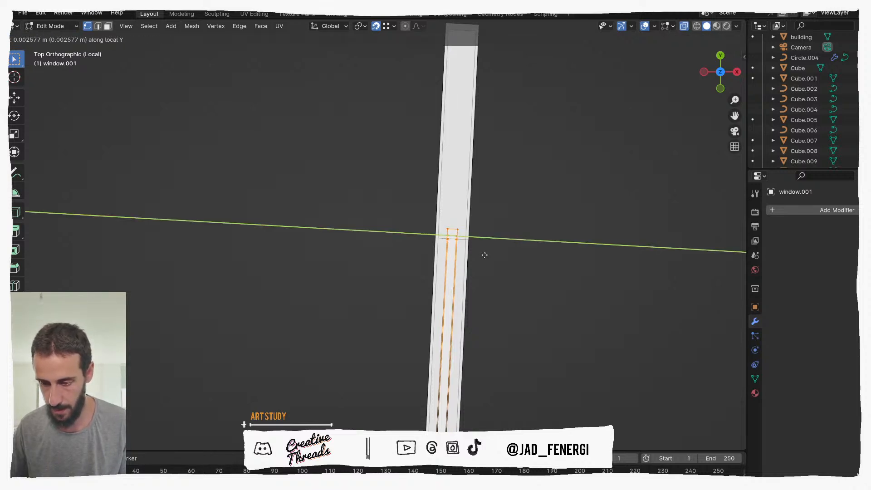
pyautogui.press('x')
pyautogui.press('x')
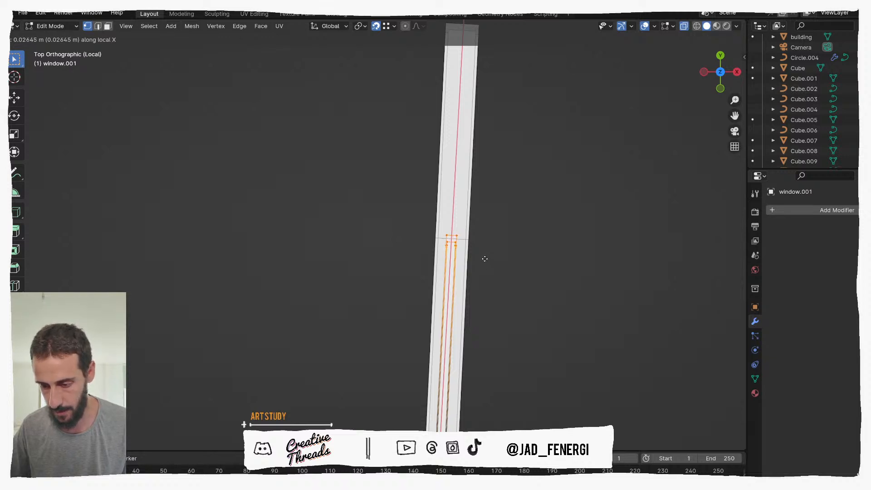
pyautogui.click(485, 258)
# Select the whole inner frame and shift it sideways toward one face of the outer frame.
pyautogui.keyDown('shift'); pyautogui.moveTo(472, 298); pyautogui.dragTo(478, 273, button='middle'); pyautogui.keyUp('shift')
pyautogui.moveTo(433, 180); pyautogui.dragTo(486, 426)
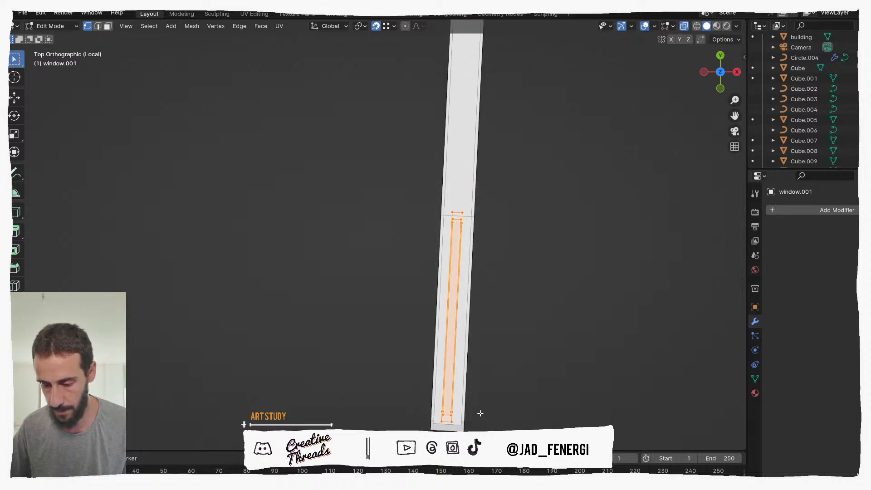
pyautogui.scroll(1, 480, 412)
pyautogui.press('g')
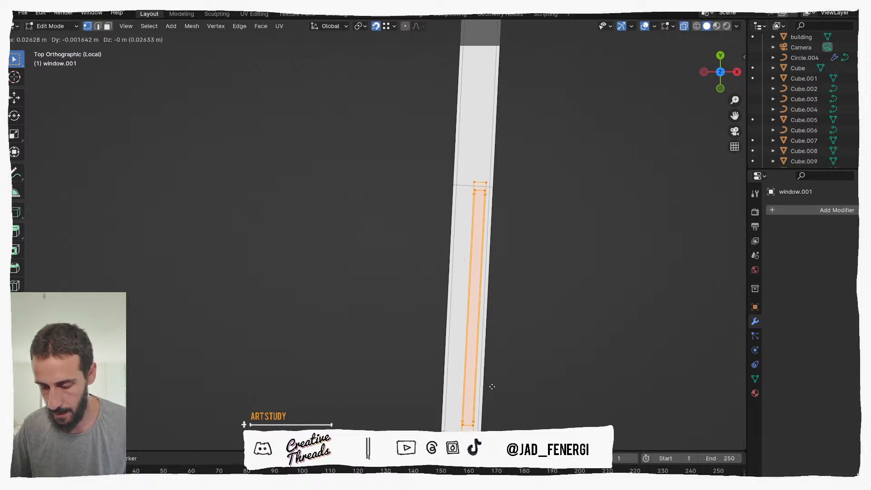
pyautogui.click(486, 385)
# In right view, raise the inner frame's selected geometry about 0.02 m along Z at the outer frame's bottom bar, and return to Object Mode.
pyautogui.scroll(-2, 499, 373)
pyautogui.moveTo(500, 374); pyautogui.dragTo(381, 260, button='middle')
pyautogui.scroll(-2, 419, 335)
pyautogui.keyDown('shift'); pyautogui.moveTo(421, 338); pyautogui.dragTo(429, 210, button='middle'); pyautogui.keyUp('shift')
pyautogui.scroll(2, 308, 327)
pyautogui.scroll(2, 384, 370)
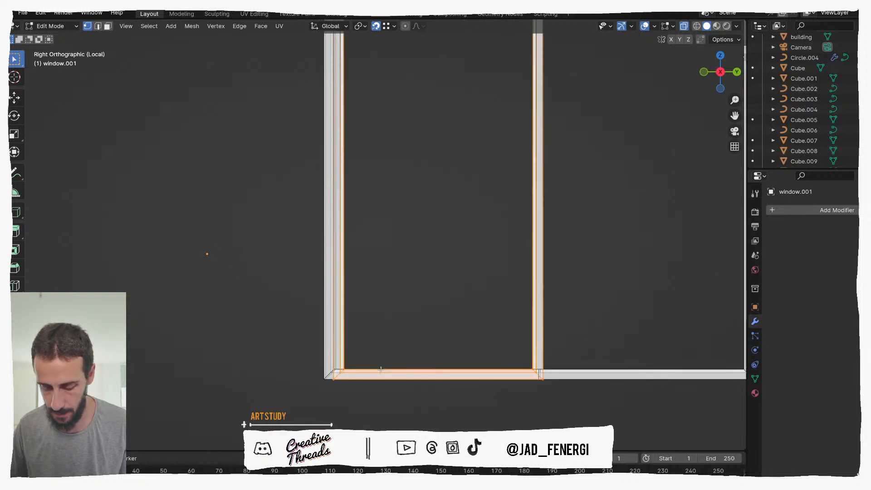
pyautogui.press('g')
pyautogui.press('z')
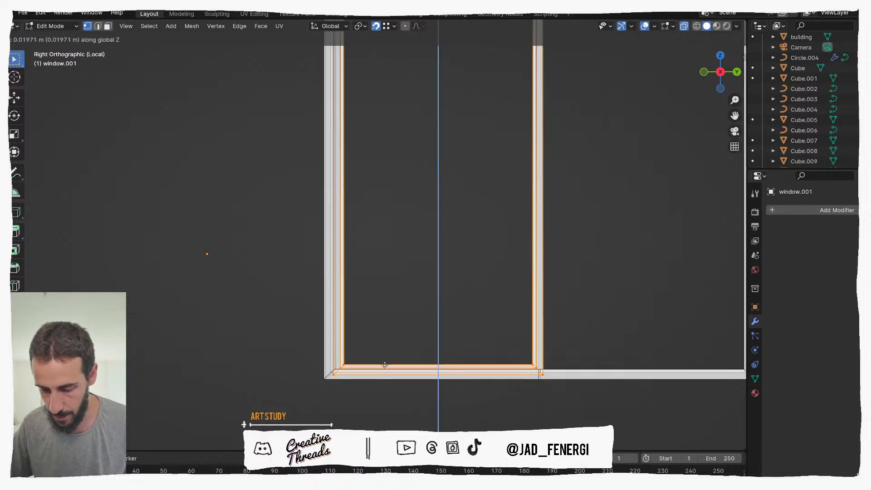
pyautogui.click(385, 365)
pyautogui.scroll(-5, 437, 332)
pyautogui.hotkey('ctrl', 'Tab')
pyautogui.click(362, 327)
# Examine how the inner frame sits in the outer frame from several angles, with the wireframe overlay turned off and back on.
pyautogui.scroll(-2, 434, 335)
pyautogui.moveTo(433, 336); pyautogui.dragTo(451, 333, button='middle')
pyautogui.click(423, 236)
pyautogui.press('q')
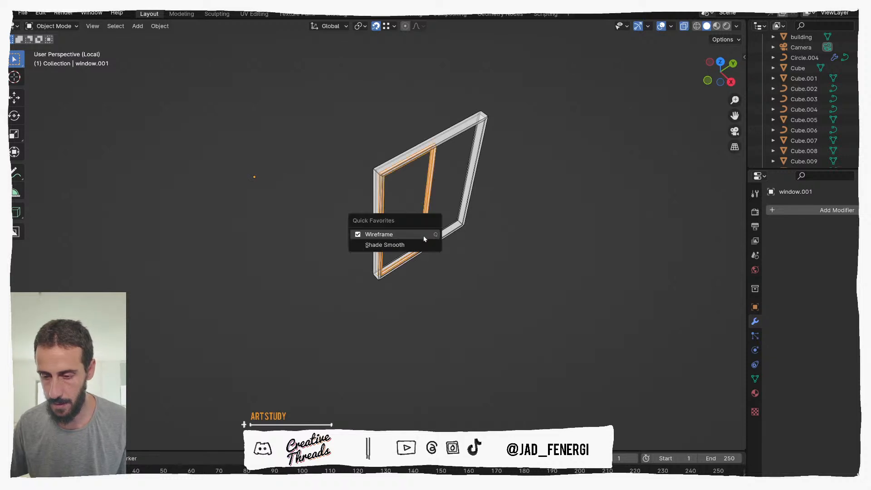
pyautogui.click(424, 236)
pyautogui.moveTo(423, 235); pyautogui.dragTo(396, 228, button='middle')
pyautogui.click(313, 231)
pyautogui.moveTo(312, 231); pyautogui.dragTo(278, 215, button='middle')
pyautogui.click(403, 236)
pyautogui.press('q')
pyautogui.click(394, 236)
pyautogui.moveTo(393, 236); pyautogui.dragTo(409, 307, button='middle')
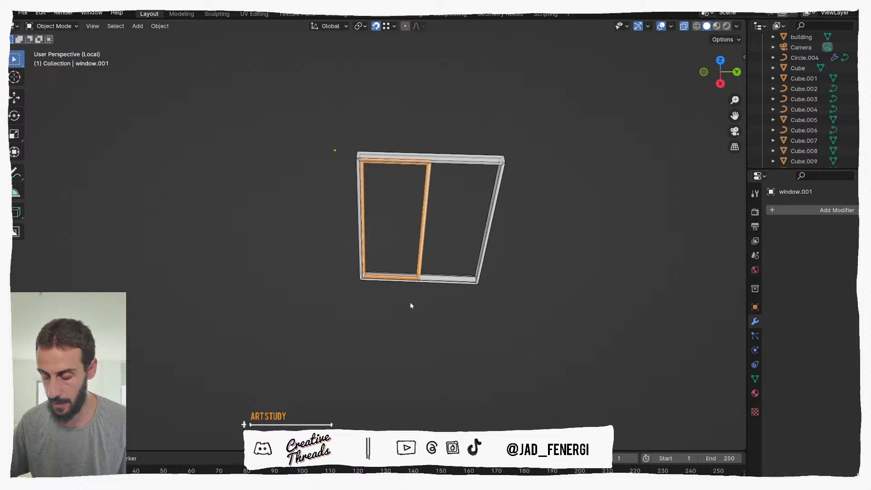
# Try duplicating the inner frame into the other half of the outer frame in top view, and delete that copy.
pyautogui.press('KP_7')
pyautogui.keyDown('shift'); pyautogui.moveTo(408, 222); pyautogui.dragTo(408, 254, button='middle'); pyautogui.keyUp('shift')
pyautogui.scroll(2, 408, 254)
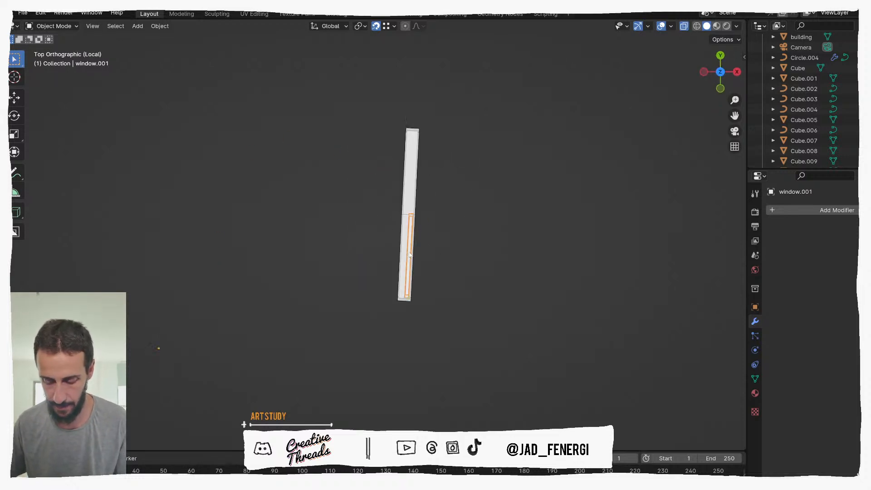
pyautogui.hotkey('shift', 'd')
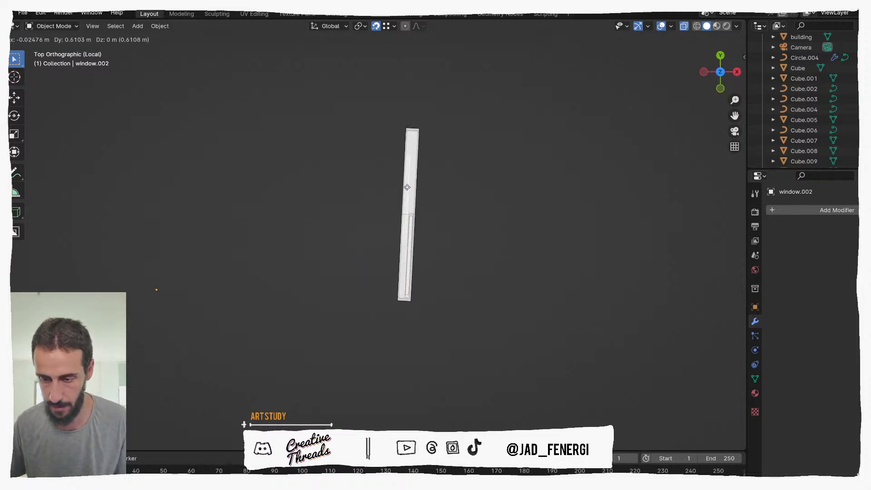
pyautogui.click(407, 190)
pyautogui.scroll(10, 427, 236)
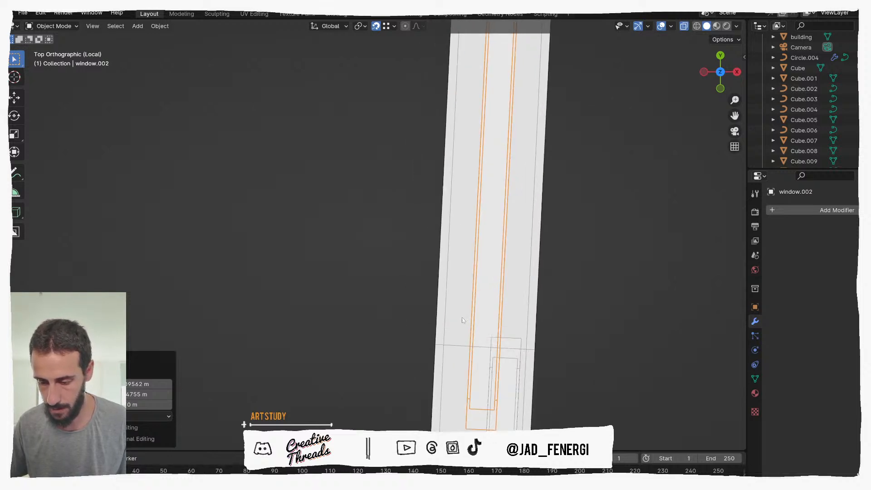
pyautogui.scroll(-2, 473, 322)
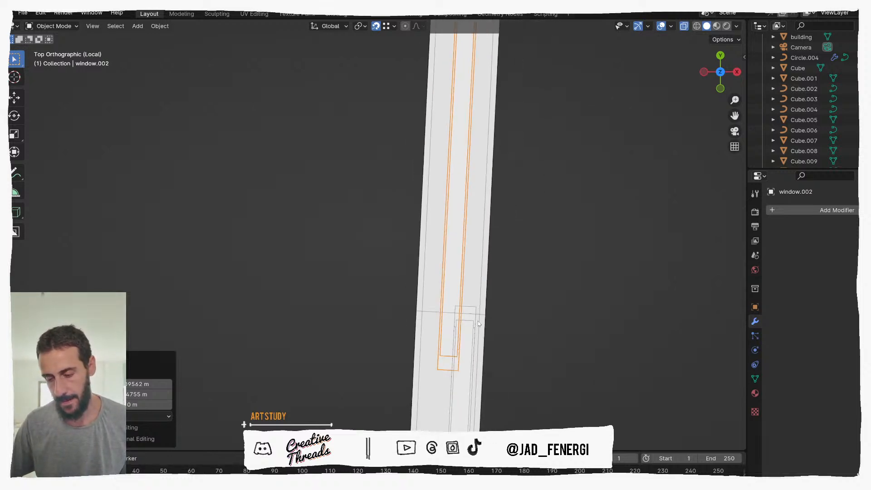
pyautogui.scroll(2, 478, 323)
pyautogui.scroll(-3, 479, 325)
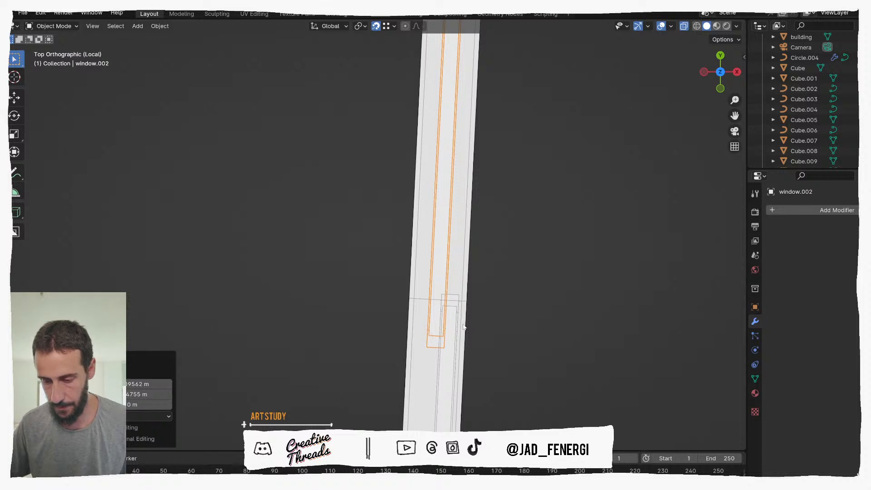
pyautogui.press('x')
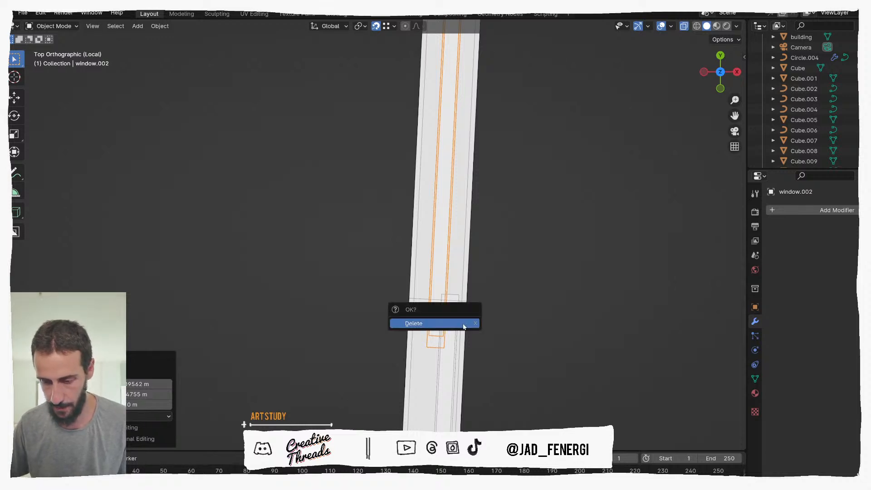
pyautogui.click(463, 324)
# Select the inner frame, duplicate it and place the copy beside it in the other half of the outer frame.
pyautogui.click(444, 298)
pyautogui.click(445, 299)
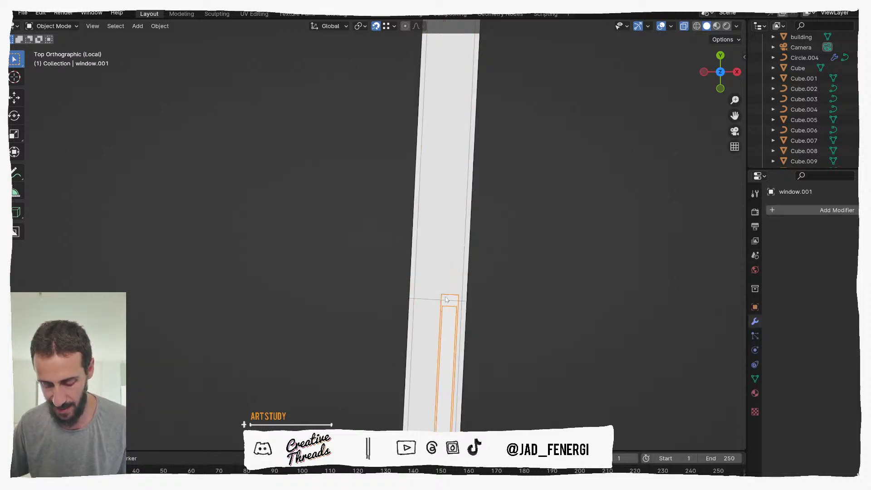
pyautogui.hotkey('shift', 'd')
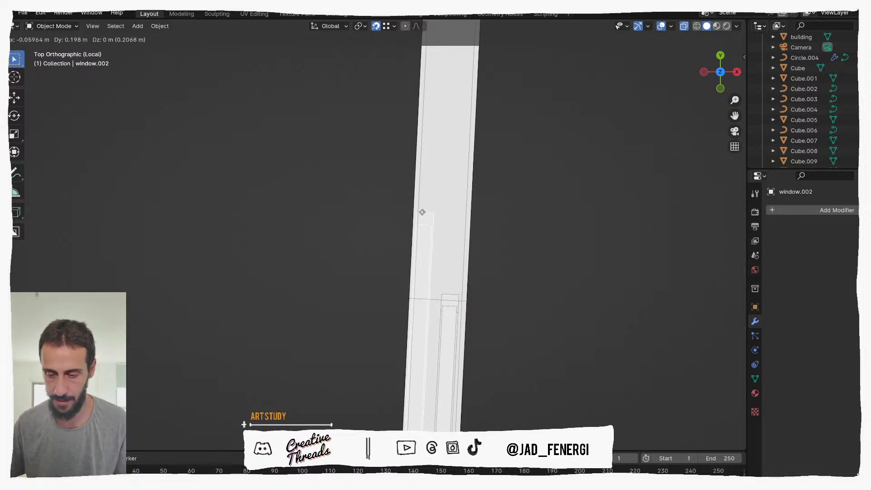
pyautogui.click(440, 22)
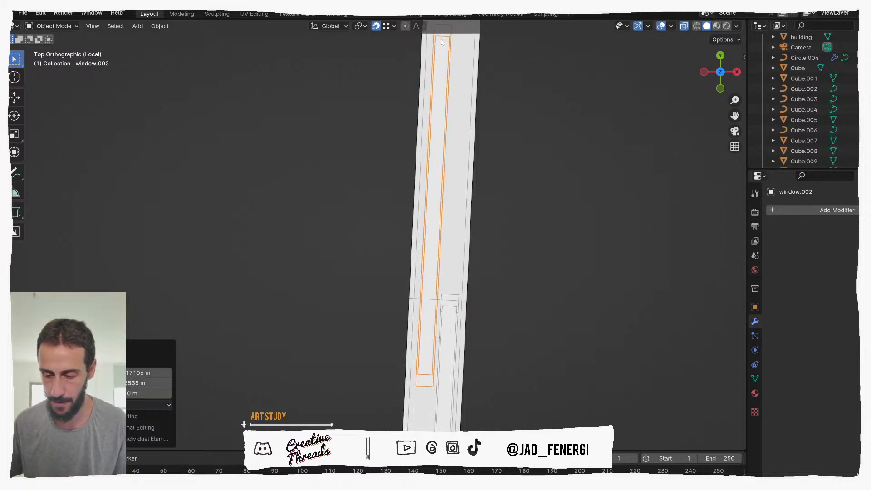
pyautogui.scroll(-2, 453, 254)
pyautogui.press('Tab')
pyautogui.moveTo(393, 272); pyautogui.dragTo(439, 335)
pyautogui.scroll(-3, 476, 347)
pyautogui.press('g')
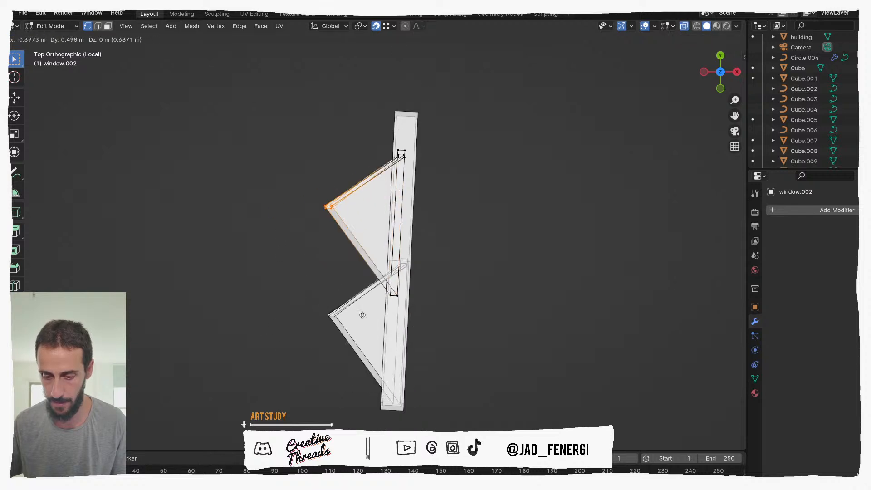
pyautogui.rightClick(312, 293)
pyautogui.press('a')
pyautogui.press('Tab')
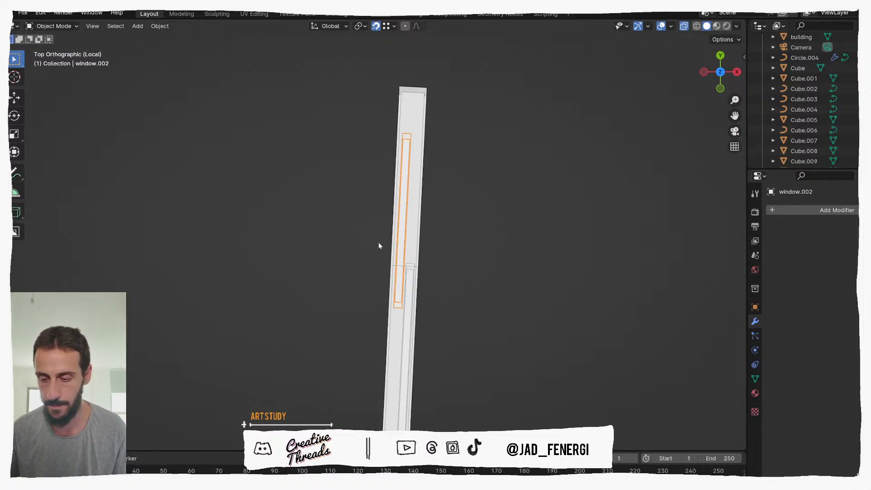
# Move the inner frame copy in top view so it sits near the far end of the outer frame.
pyautogui.scroll(3, 401, 261)
pyautogui.press('g')
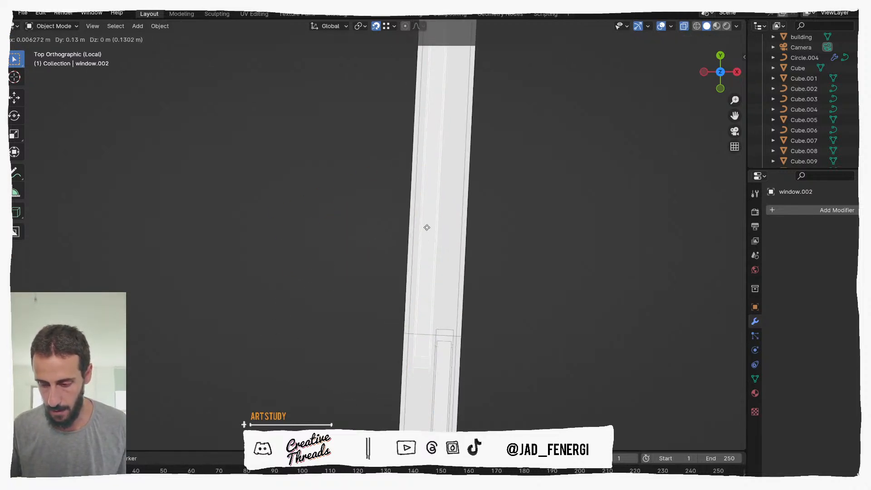
pyautogui.click(430, 202)
pyautogui.scroll(-4, 430, 201)
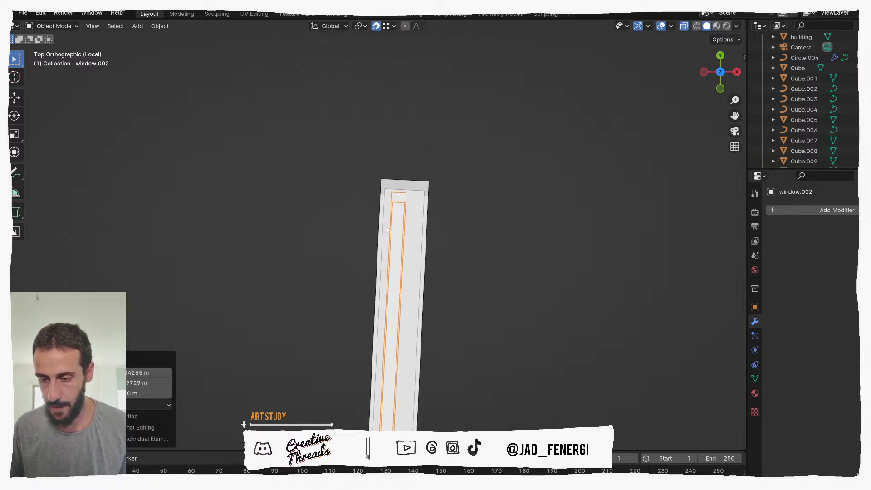
# Select both inner frames and move them together in top view to centre them within the outer frame's depth.
pyautogui.scroll(2, 385, 315)
pyautogui.keyDown('shift'); pyautogui.click(400, 363); pyautogui.keyUp('shift')
pyautogui.hotkey('ctrl', 'z')
pyautogui.keyDown('shift'); pyautogui.click(399, 371); pyautogui.keyUp('shift')
pyautogui.hotkey('ctrl', 'z')
pyautogui.scroll(2, 408, 396)
pyautogui.scroll(-2, 408, 396)
pyautogui.moveTo(408, 396); pyautogui.dragTo(381, 309, button='middle')
pyautogui.keyDown('shift'); pyautogui.click(353, 326); pyautogui.keyUp('shift')
pyautogui.scroll(-2, 381, 308)
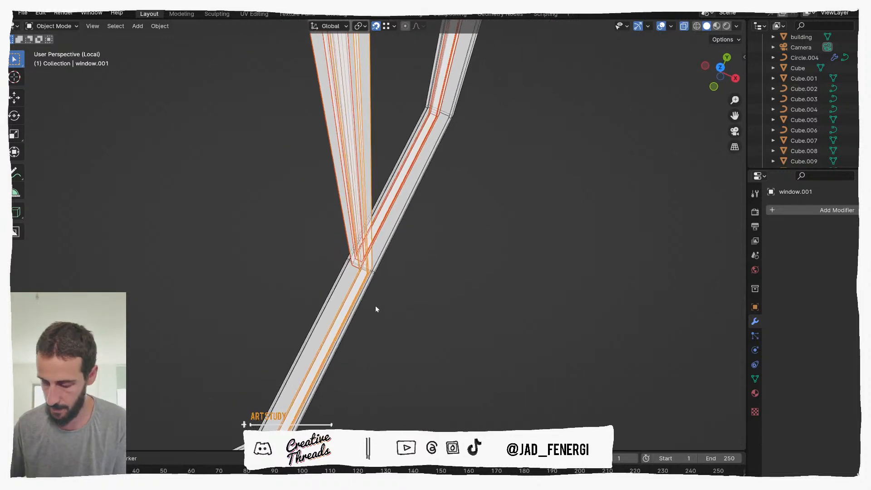
pyautogui.press('KP_7')
pyautogui.press('g')
pyautogui.click(369, 274)
# In the outer frame's mesh, select one long side in top view and move it inward about 0.009 m along local Y.
pyautogui.click(340, 268)
pyautogui.press('Tab')
pyautogui.scroll(-4, 334, 144)
pyautogui.moveTo(348, 78); pyautogui.dragTo(375, 108)
pyautogui.keyDown('shift'); pyautogui.moveTo(361, 250); pyautogui.dragTo(360, 250); pyautogui.keyUp('shift')
pyautogui.keyDown('shift'); pyautogui.moveTo(331, 364); pyautogui.dragTo(358, 399); pyautogui.keyUp('shift')
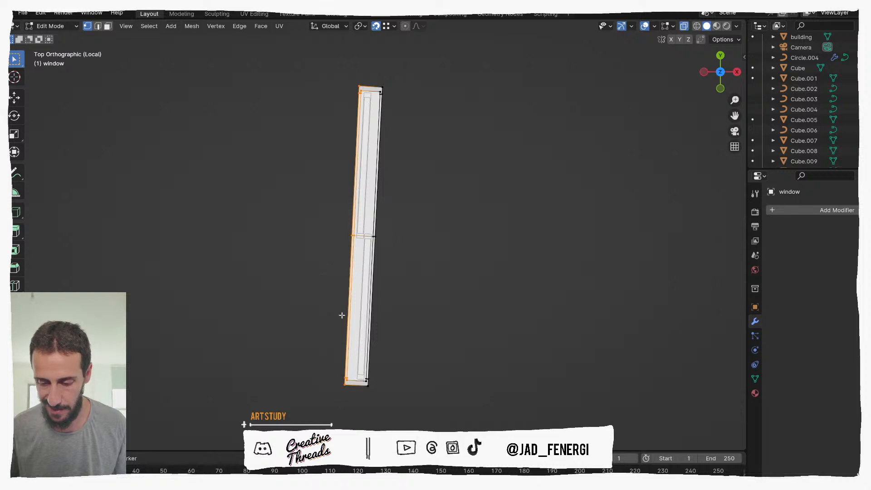
pyautogui.scroll(5, 346, 234)
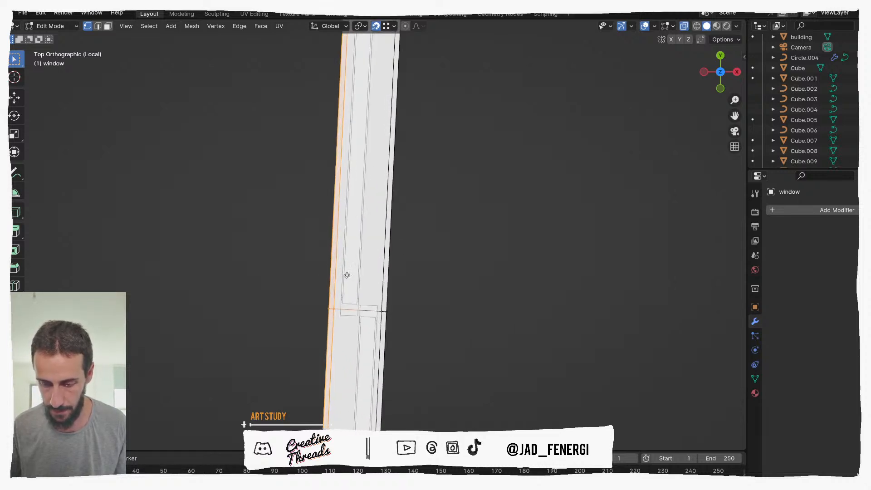
pyautogui.press('g')
pyautogui.press('y')
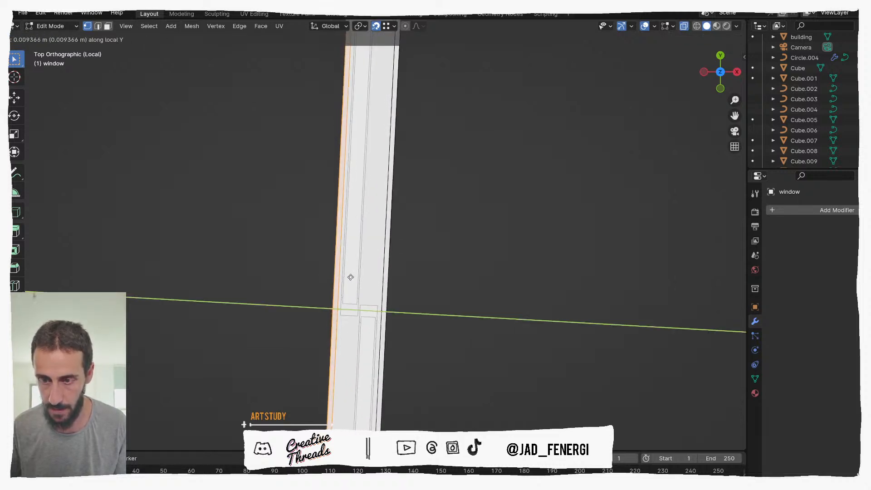
pyautogui.click(351, 275)
# Select the outer frame's opposite long side and move it about -0.009 m along local Y.
pyautogui.scroll(-2, 350, 275)
pyautogui.moveTo(398, 120); pyautogui.dragTo(390, 110)
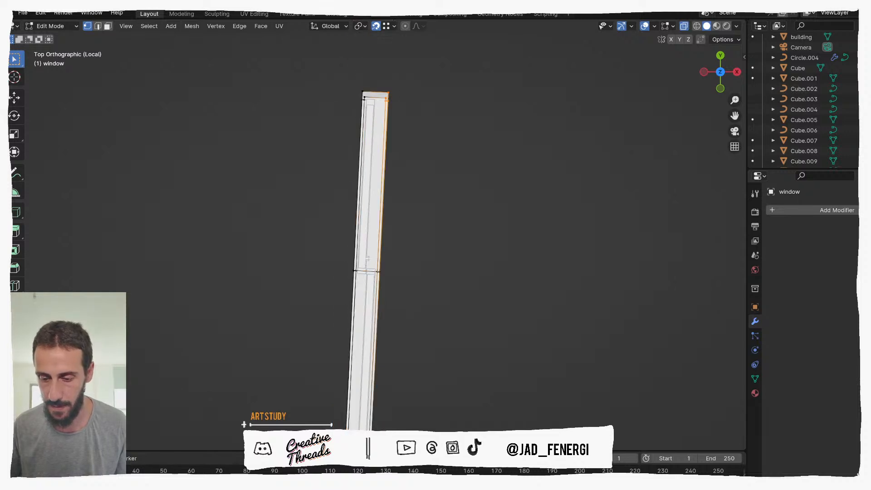
pyautogui.scroll(3, 382, 344)
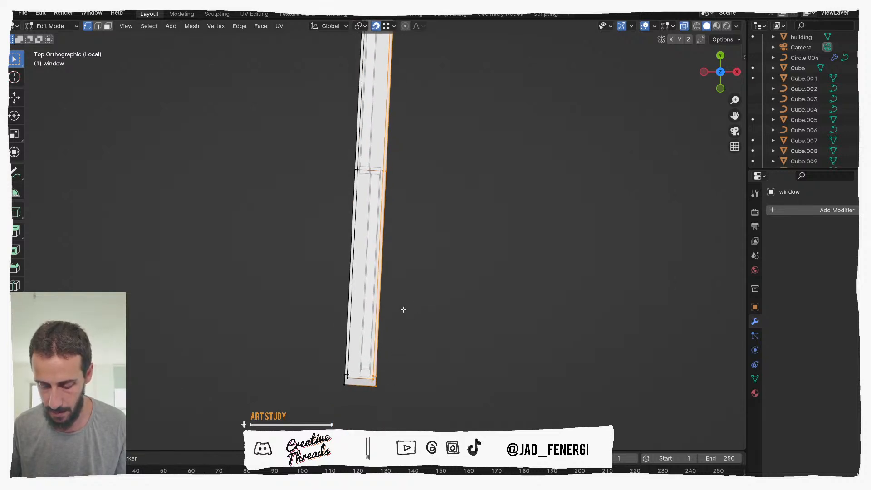
pyautogui.press('g')
pyautogui.press('y')
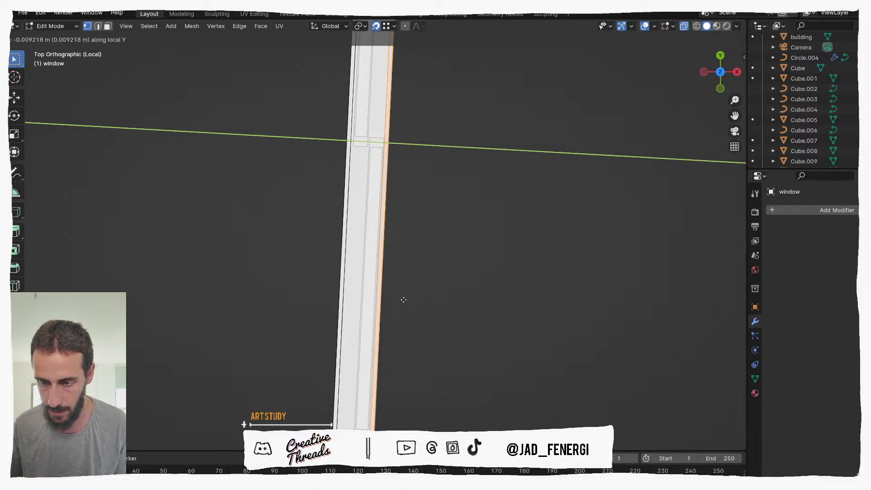
pyautogui.click(404, 299)
# Return to Object Mode, turn off X-ray, leave local view, and select the outer frame and one inner frame in the building.
pyautogui.press('Tab')
pyautogui.scroll(-3, 405, 300)
pyautogui.moveTo(429, 295); pyautogui.dragTo(356, 243, button='middle')
pyautogui.hotkey('alt', 'z')
pyautogui.scroll(-4, 356, 242)
pyautogui.click(463, 297)
pyautogui.moveTo(463, 297); pyautogui.dragTo(402, 247, button='middle')
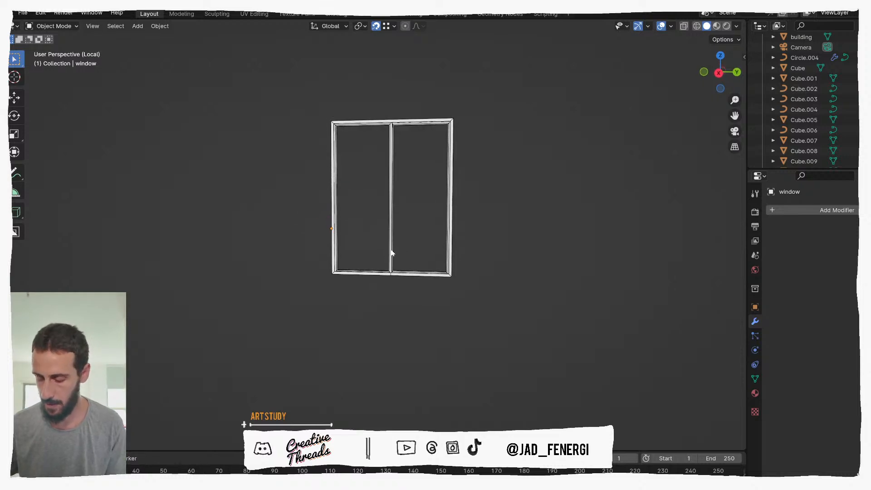
pyautogui.press('KP_Divide')
pyautogui.click(458, 263)
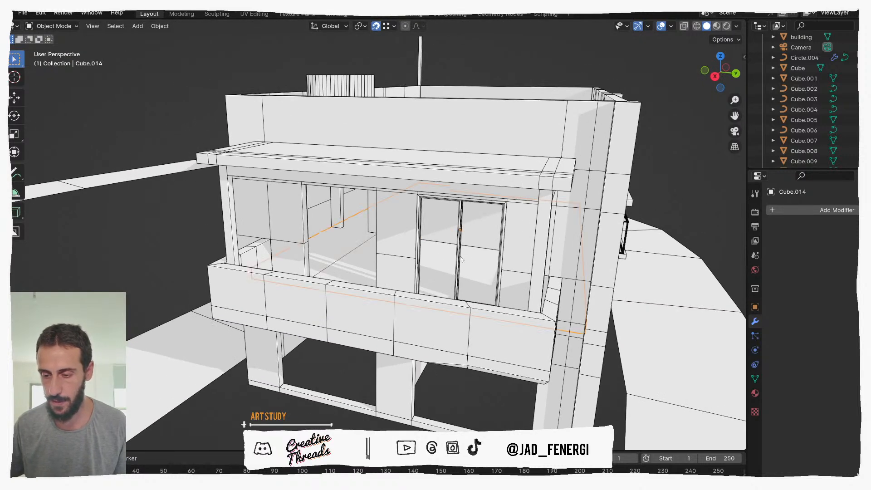
pyautogui.click(457, 209)
pyautogui.scroll(4, 470, 212)
pyautogui.click(477, 159)
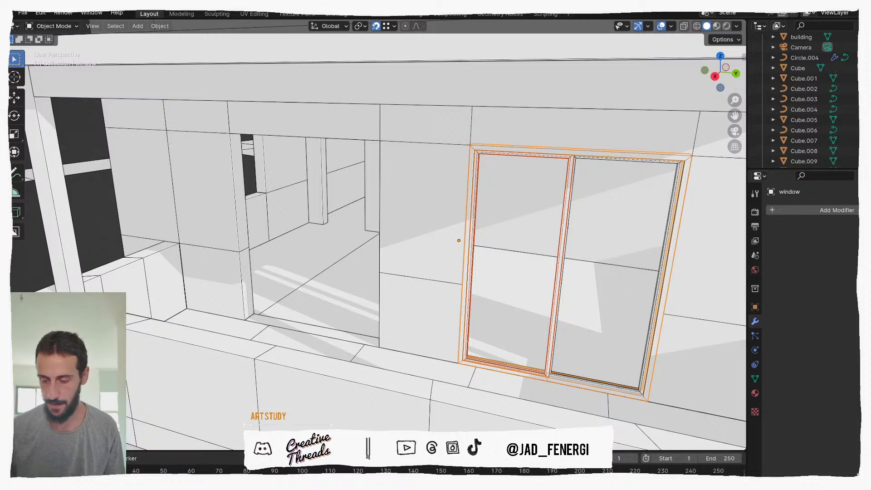
# Switch to the Pinterest page in the browser and enlarge the apartment-block photo to study its windows.
pyautogui.click(449, 474)
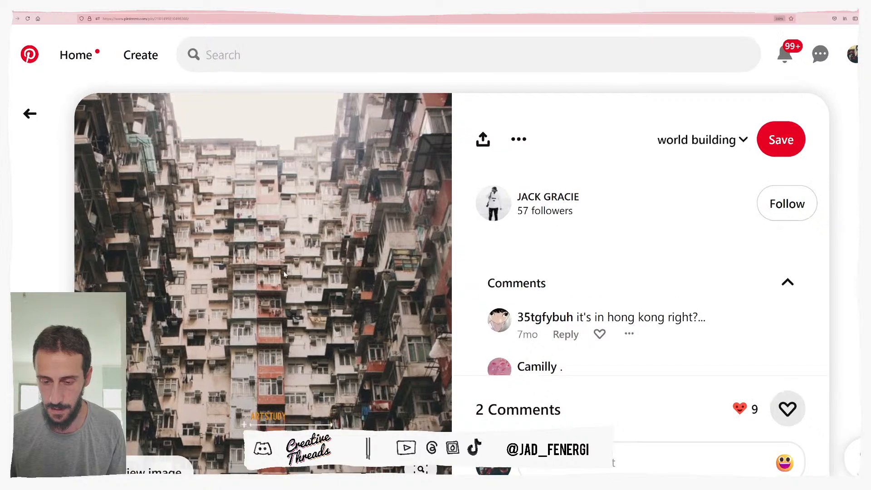
pyautogui.keyDown('ctrl'); pyautogui.scroll(1, 284, 270); pyautogui.keyUp('ctrl')
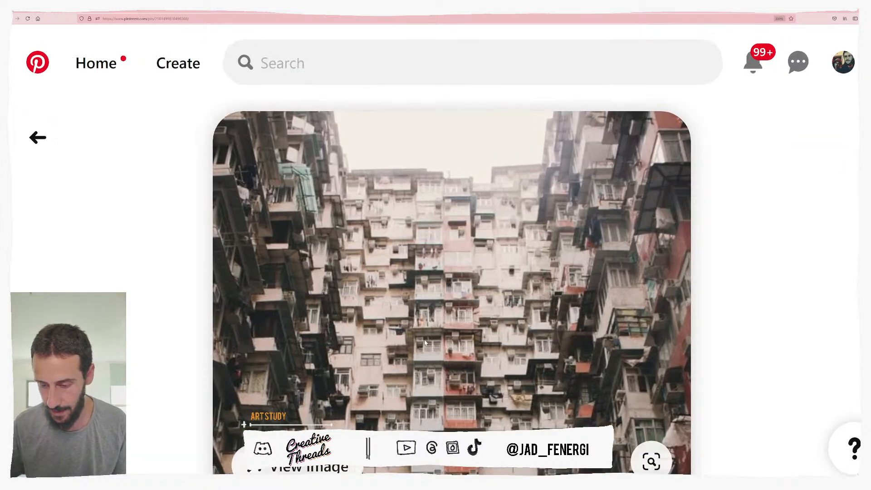
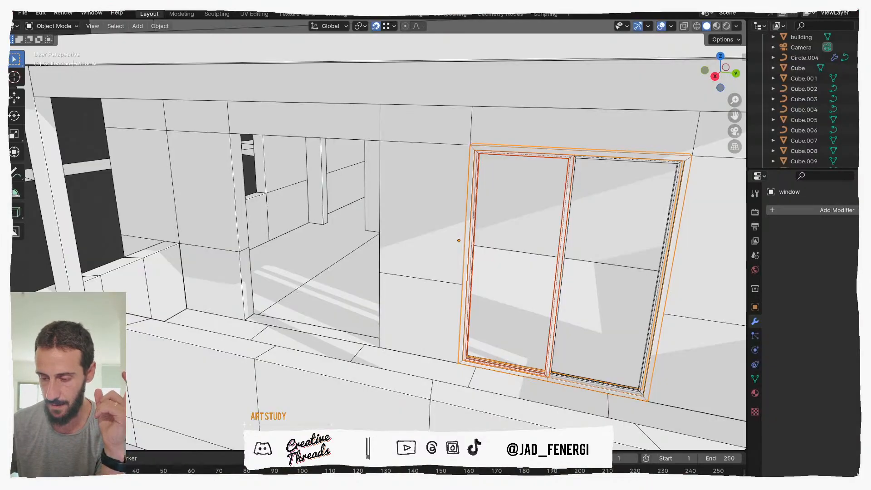
# Add the second inner frame to the selection and isolate all three window frames in local view.
pyautogui.keyDown('shift'); pyautogui.click(558, 379); pyautogui.keyUp('shift')
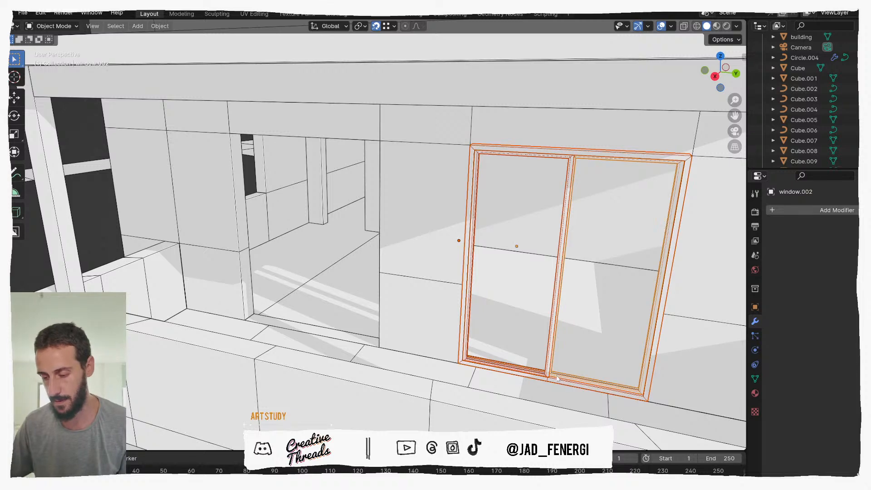
pyautogui.press('.')
pyautogui.press('Escape')
pyautogui.press('/')
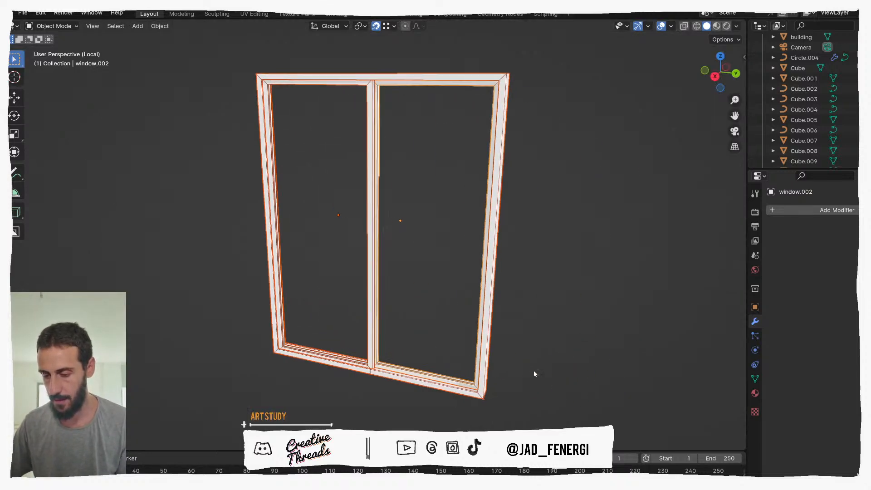
# In right view, edit the inner frame's mesh and raise its bottom bar's inner edge about 0.025 m along Z.
pyautogui.press('KP_3')
pyautogui.press('Tab')
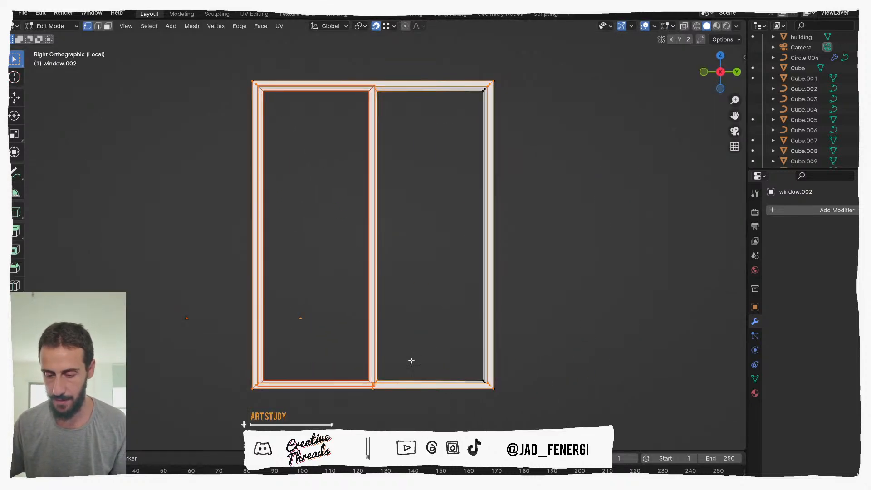
pyautogui.scroll(5, 334, 391)
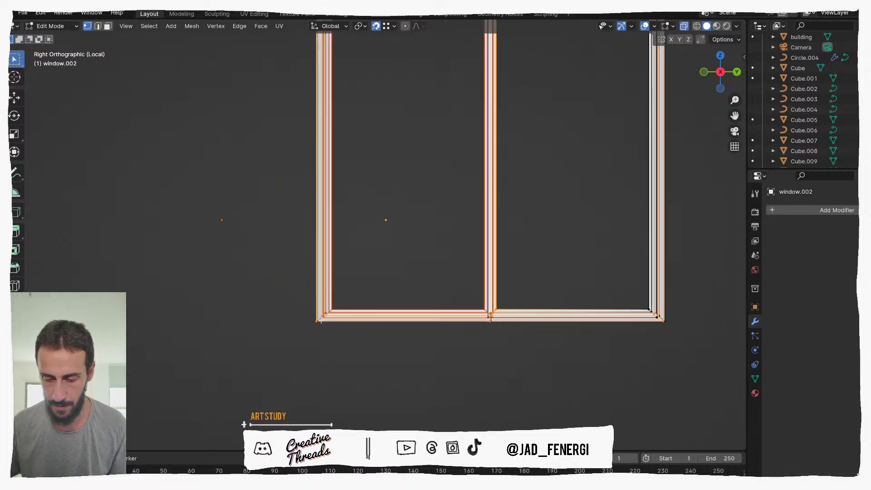
pyautogui.hotkey('alt', 'a')
pyautogui.hotkey('alt', 'q')
pyautogui.keyDown('shift'); pyautogui.moveTo(330, 310); pyautogui.dragTo(339, 287, button='middle'); pyautogui.keyUp('shift')
pyautogui.scroll(2, 339, 288)
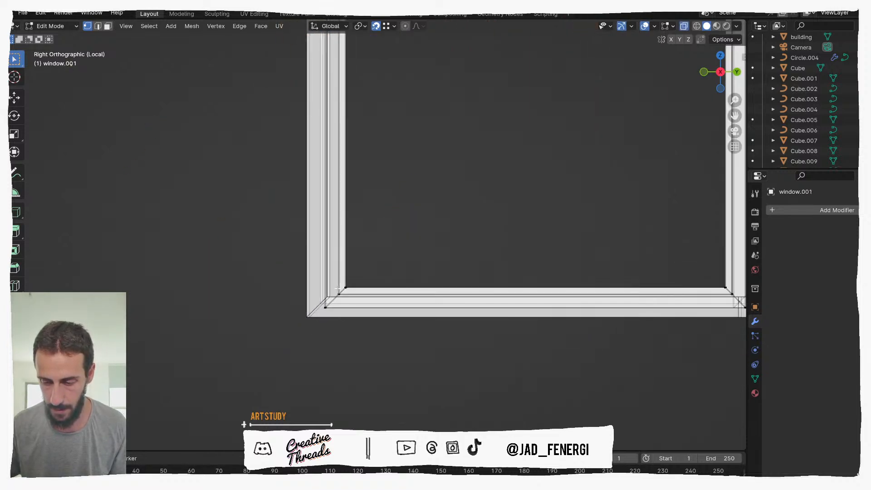
pyautogui.moveTo(358, 303); pyautogui.dragTo(337, 298)
pyautogui.keyDown('shift'); pyautogui.moveTo(558, 261); pyautogui.dragTo(381, 265, button='middle'); pyautogui.keyUp('shift')
pyautogui.keyDown('shift'); pyautogui.moveTo(525, 285); pyautogui.dragTo(557, 301); pyautogui.keyUp('shift')
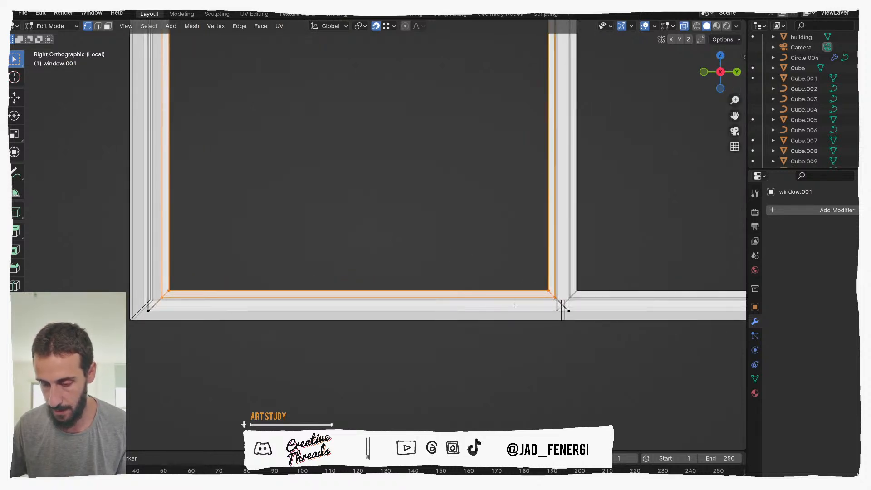
pyautogui.press('g')
pyautogui.press('z')
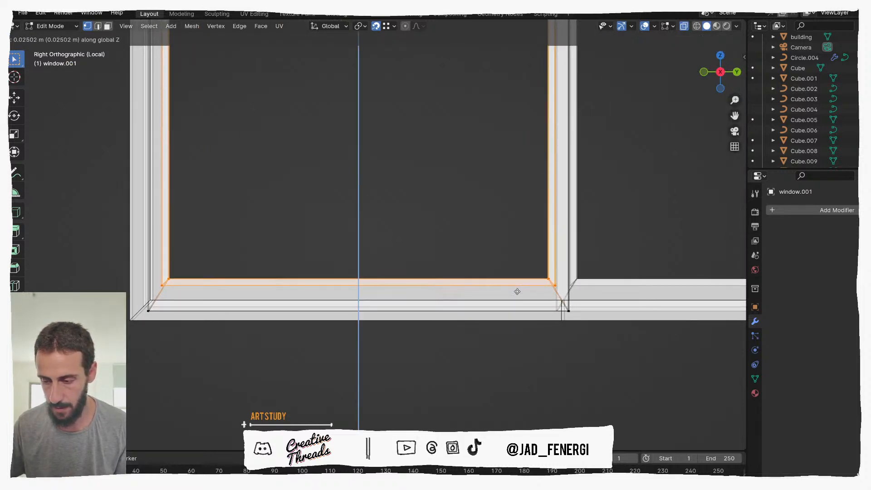
pyautogui.click(518, 290)
# Select the inner edge of the inner frame's top bar and lower it about 0.028 m along Z.
pyautogui.scroll(-6, 529, 216)
pyautogui.keyDown('shift'); pyautogui.moveTo(464, 82); pyautogui.dragTo(458, 299, button='middle'); pyautogui.keyUp('shift')
pyautogui.scroll(2, 426, 129)
pyautogui.scroll(2, 466, 183)
pyautogui.keyDown('shift'); pyautogui.moveTo(426, 130); pyautogui.dragTo(473, 199, button='middle'); pyautogui.keyUp('shift')
pyautogui.keyDown('shift'); pyautogui.moveTo(606, 185); pyautogui.dragTo(232, 133); pyautogui.keyUp('shift')
pyautogui.press('g')
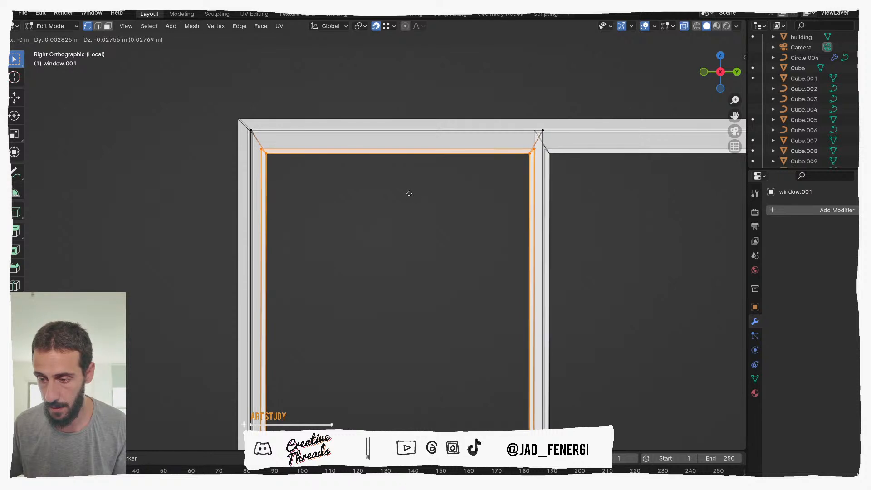
pyautogui.press('z')
pyautogui.click(407, 192)
# Thicken the inner frame's upright at the window's centre by moving its inner edge about 0.04 m along local X.
pyautogui.scroll(-2, 407, 192)
pyautogui.click(490, 163)
pyautogui.moveTo(485, 185); pyautogui.dragTo(485, 186)
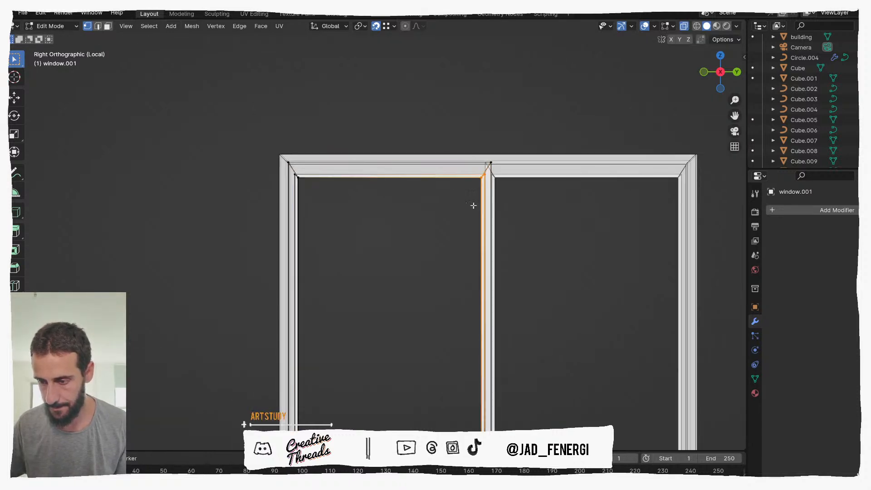
pyautogui.scroll(-4, 467, 236)
pyautogui.keyDown('shift'); pyautogui.moveTo(443, 307); pyautogui.dragTo(440, 192, button='middle'); pyautogui.keyUp('shift')
pyautogui.scroll(2, 436, 290)
pyautogui.keyDown('shift'); pyautogui.moveTo(435, 322); pyautogui.dragTo(399, 178, button='middle'); pyautogui.keyUp('shift')
pyautogui.scroll(2, 408, 199)
pyautogui.scroll(3, 413, 209)
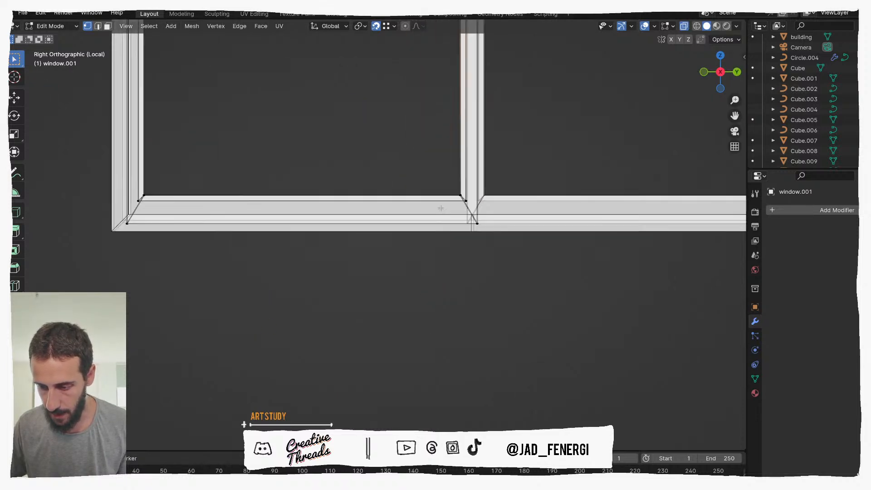
pyautogui.moveTo(446, 185); pyautogui.dragTo(466, 195)
pyautogui.scroll(-1, 460, 190)
pyautogui.press('g')
pyautogui.press('y')
pyautogui.press('y')
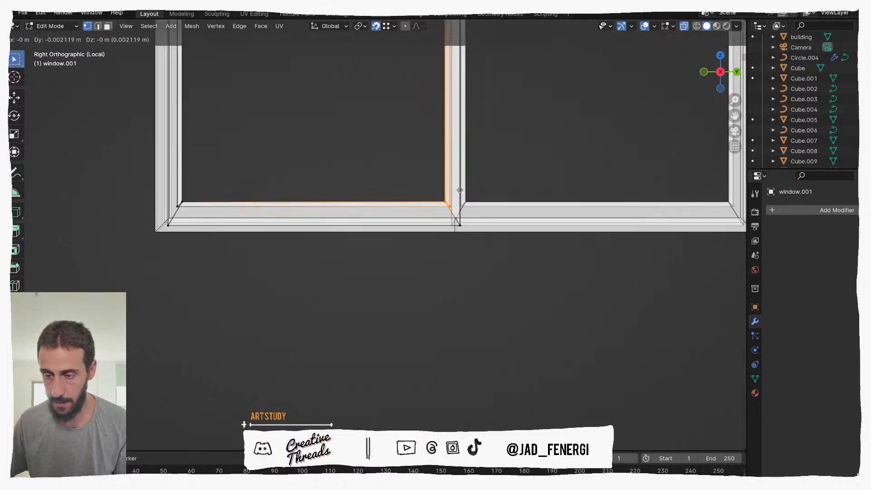
pyautogui.press('x')
pyautogui.press('x')
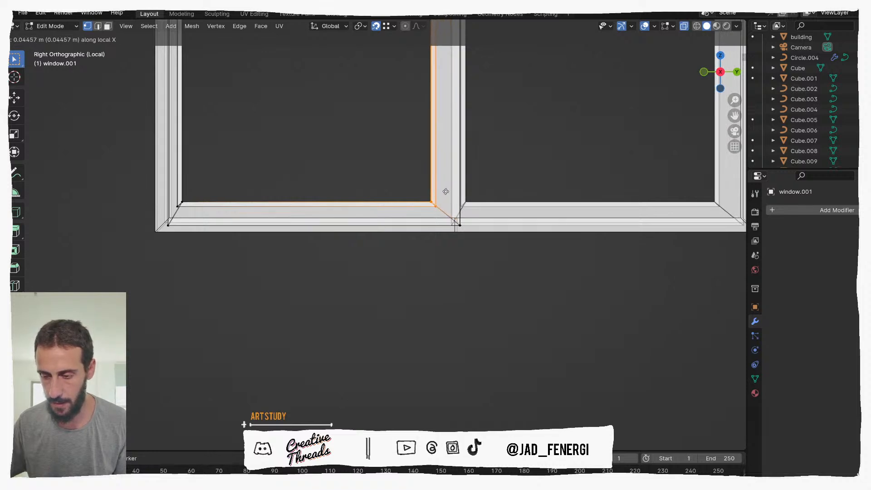
pyautogui.click(447, 192)
# Thicken the inner frame's outer upright by moving its inner edge about -0.037 m along local X.
pyautogui.hotkey('alt', 'z')
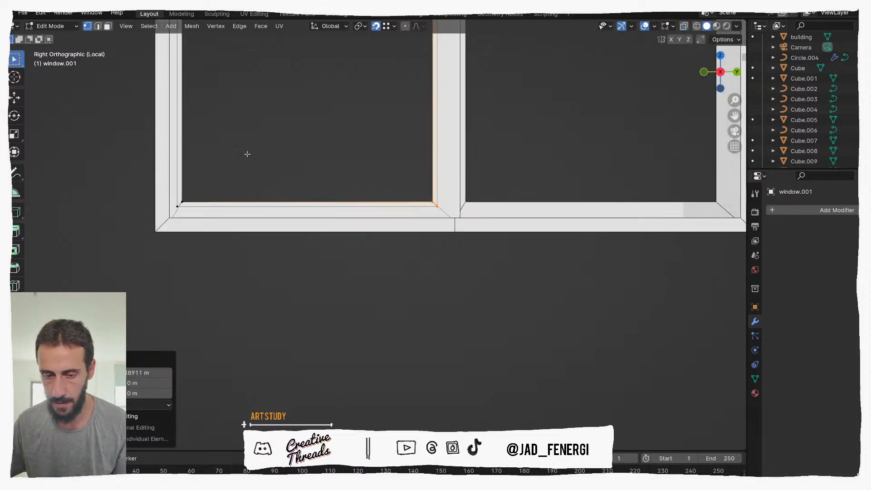
pyautogui.keyDown('shift'); pyautogui.moveTo(289, 158); pyautogui.dragTo(371, 190, button='middle'); pyautogui.keyUp('shift')
pyautogui.hotkey('alt', 'z')
pyautogui.moveTo(278, 220); pyautogui.dragTo(255, 246)
pyautogui.scroll(-5, 290, 189)
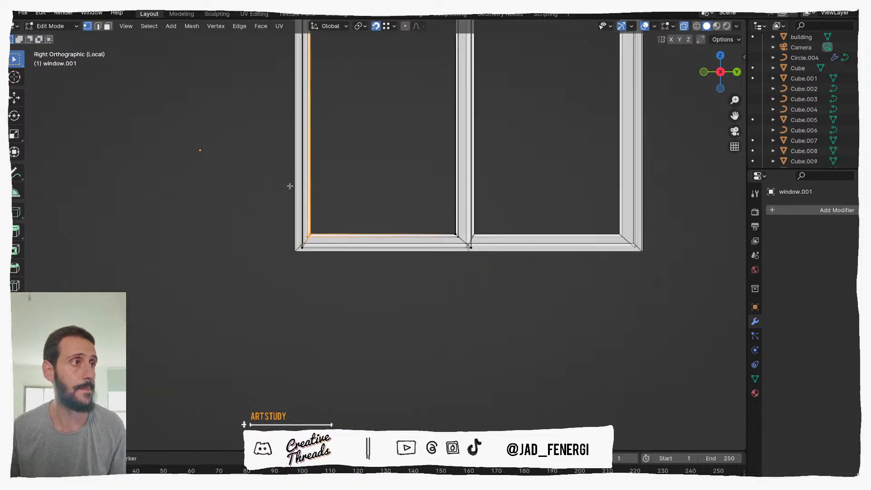
pyautogui.keyDown('shift'); pyautogui.moveTo(294, 199); pyautogui.dragTo(298, 277, button='middle'); pyautogui.keyUp('shift')
pyautogui.keyDown('shift'); pyautogui.moveTo(299, 215); pyautogui.dragTo(302, 276, button='middle'); pyautogui.keyUp('shift')
pyautogui.keyDown('shift'); pyautogui.moveTo(321, 189); pyautogui.dragTo(334, 237, button='middle'); pyautogui.keyUp('shift')
pyautogui.scroll(5, 334, 237)
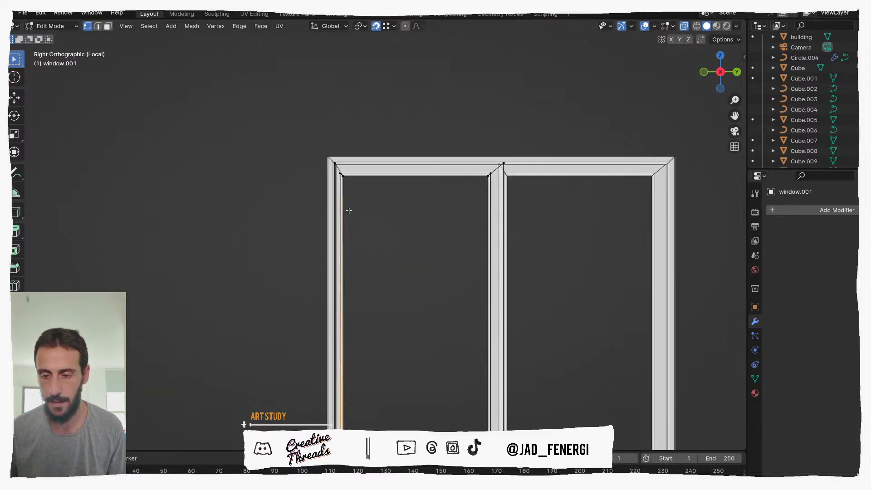
pyautogui.moveTo(342, 164); pyautogui.dragTo(325, 146)
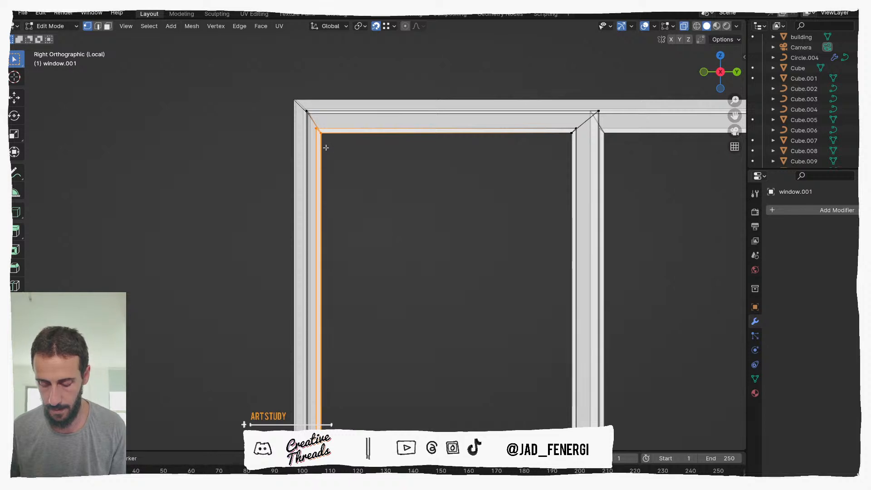
pyautogui.press('g')
pyautogui.press('x')
pyautogui.press('x')
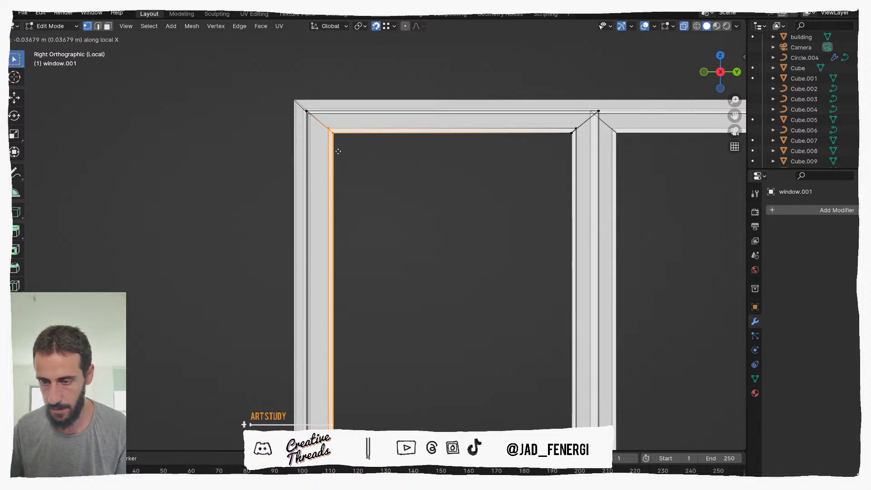
pyautogui.click(338, 151)
# Return to Object Mode and leave local view to examine the thickened window frames in the building's facade.
pyautogui.scroll(-5, 393, 171)
pyautogui.moveTo(393, 171); pyautogui.dragTo(372, 254, button='middle')
pyautogui.hotkey('ctrl', 'Tab')
pyautogui.click(364, 193)
pyautogui.scroll(-1, 393, 187)
pyautogui.press('/')
pyautogui.scroll(-3, 397, 200)
pyautogui.scroll(-4, 393, 224)
pyautogui.scroll(4, 388, 204)
pyautogui.keyDown('shift'); pyautogui.moveTo(353, 148); pyautogui.dragTo(350, 200, button='middle'); pyautogui.keyUp('shift')
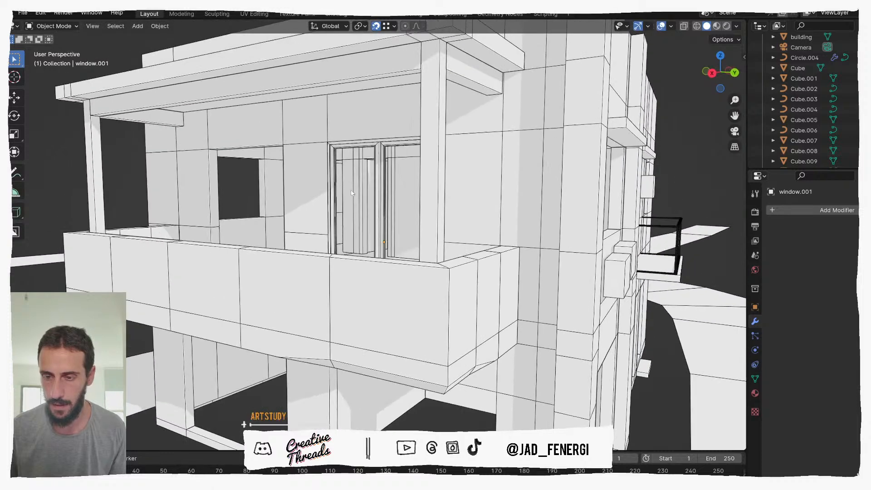
# Isolate the balcony window's outer frame and inner frame and examine them from above.
pyautogui.scroll(3, 350, 200)
pyautogui.click(362, 154)
pyautogui.keyDown('shift'); pyautogui.click(391, 148); pyautogui.keyUp('shift')
pyautogui.press('KP_Divide')
pyautogui.click(362, 292)
pyautogui.click(367, 289)
pyautogui.press('KP_7')
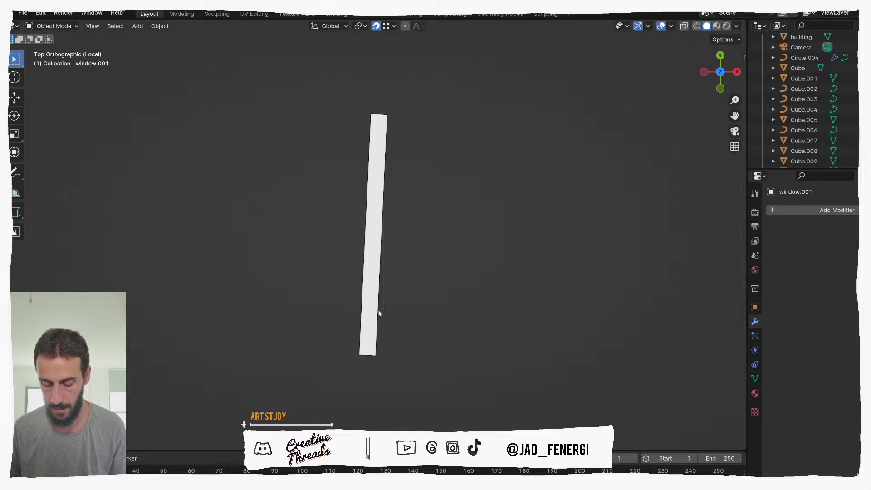
# Examine in Edit Mode how the window's outer and inner frame meshes overlap at one end, seen from above.
pyautogui.press('Tab')
pyautogui.hotkey('alt', 'q')
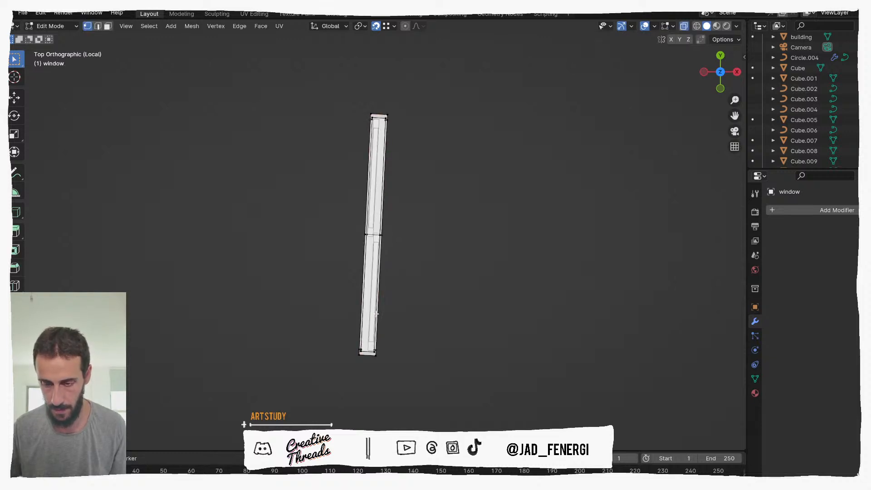
pyautogui.scroll(4, 373, 321)
pyautogui.keyDown('shift'); pyautogui.moveTo(367, 397); pyautogui.dragTo(403, 382, button='middle'); pyautogui.keyUp('shift')
pyautogui.scroll(1, 352, 368)
pyautogui.click(283, 356)
pyautogui.scroll(-2, 281, 351)
pyautogui.hotkey('alt', 'q')
pyautogui.hotkey('alt', 'q')
pyautogui.scroll(-1, 435, 385)
pyautogui.press('/')
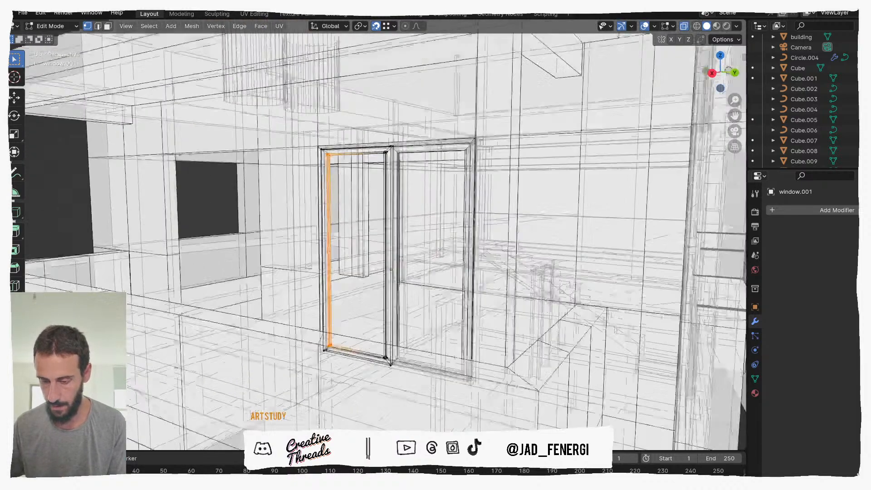
# Isolate the inner frame window.001 and duplicate it in place as the basis for a glass pane.
pyautogui.moveTo(466, 416); pyautogui.dragTo(434, 386, button='middle')
pyautogui.press('/')
pyautogui.press('.')
pyautogui.click(429, 361)
pyautogui.moveTo(434, 350); pyautogui.dragTo(440, 348, button='middle')
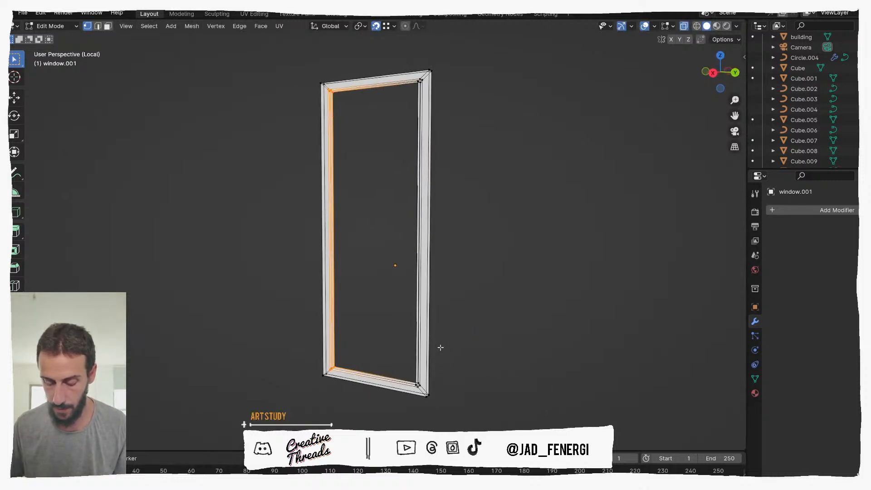
pyautogui.press('Tab')
pyautogui.hotkey('shift', 'd')
pyautogui.rightClick(418, 287)
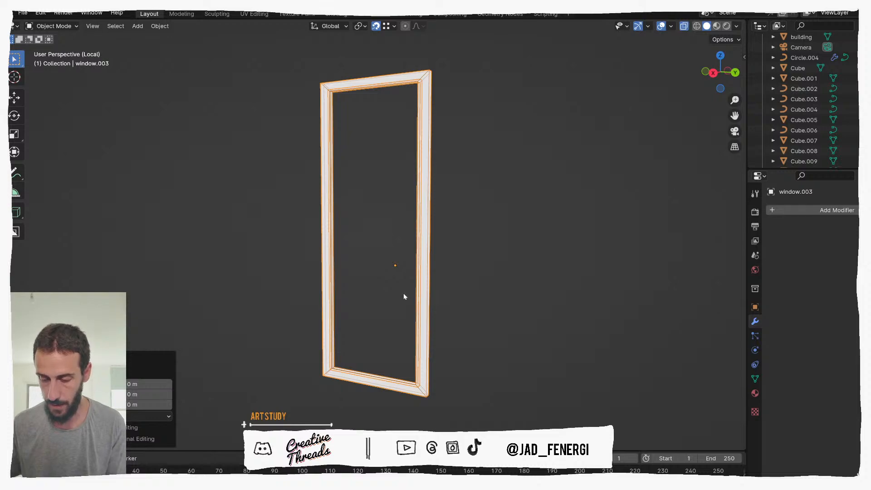
# Isolate the duplicated frame and try to delete its faces apart from the strips along the two uprights.
pyautogui.press('KP_Divide')
pyautogui.press('KP_Divide')
pyautogui.press('Tab')
pyautogui.moveTo(393, 310); pyautogui.dragTo(466, 140, button='middle')
pyautogui.press('3')
pyautogui.scroll(3, 346, 341)
pyautogui.press('a')
pyautogui.press('x')
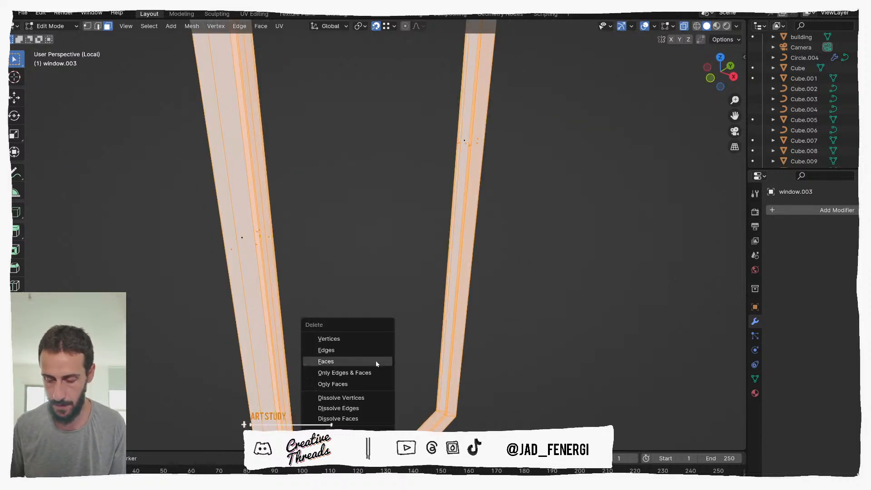
pyautogui.click(374, 361)
pyautogui.moveTo(404, 347); pyautogui.dragTo(338, 344, button='middle')
pyautogui.press('2')
pyautogui.press('KP_7')
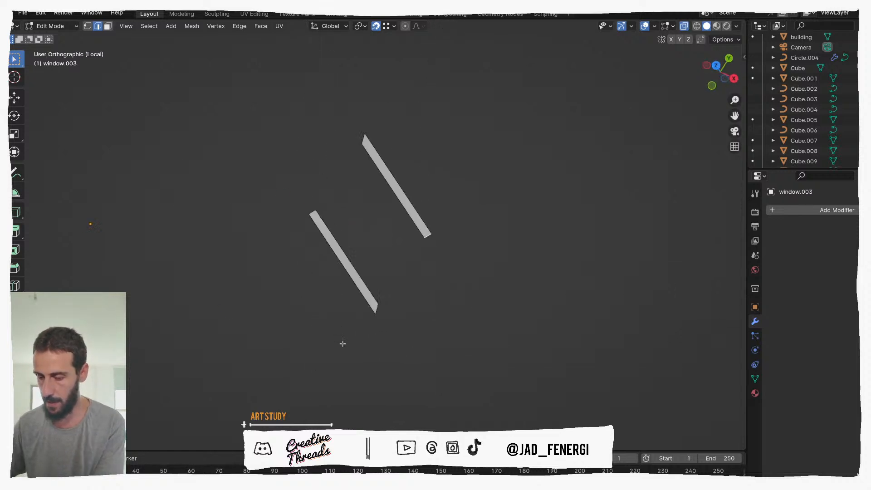
pyautogui.moveTo(367, 289); pyautogui.dragTo(371, 285, button='middle')
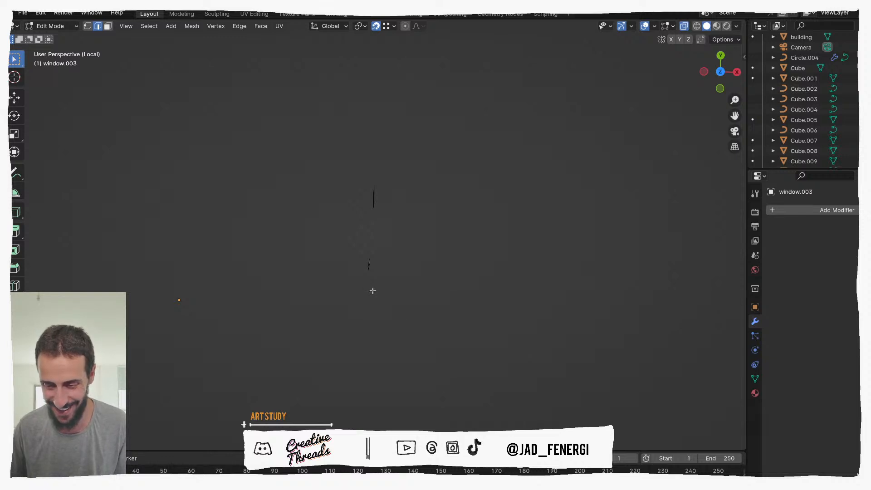
# Delete the duplicated frame's faces, keeping only one narrow vertical strip along each upright.
pyautogui.moveTo(382, 285); pyautogui.dragTo(340, 272, button='middle')
pyautogui.scroll(5, 352, 299)
pyautogui.scroll(4, 327, 337)
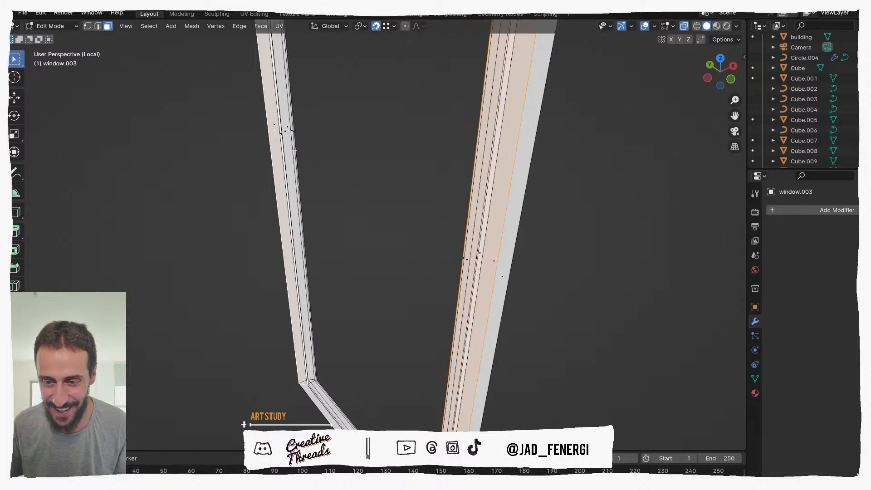
pyautogui.click(257, 96)
pyautogui.moveTo(312, 223); pyautogui.dragTo(472, 148, button='middle')
pyautogui.hotkey('alt', 'z')
pyautogui.scroll(-4, 464, 163)
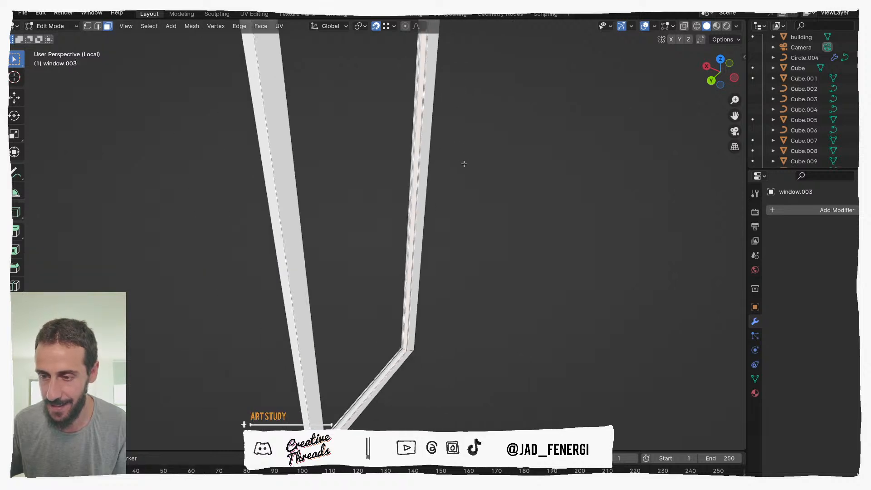
pyautogui.press('a')
pyautogui.press('x')
pyautogui.click(429, 340)
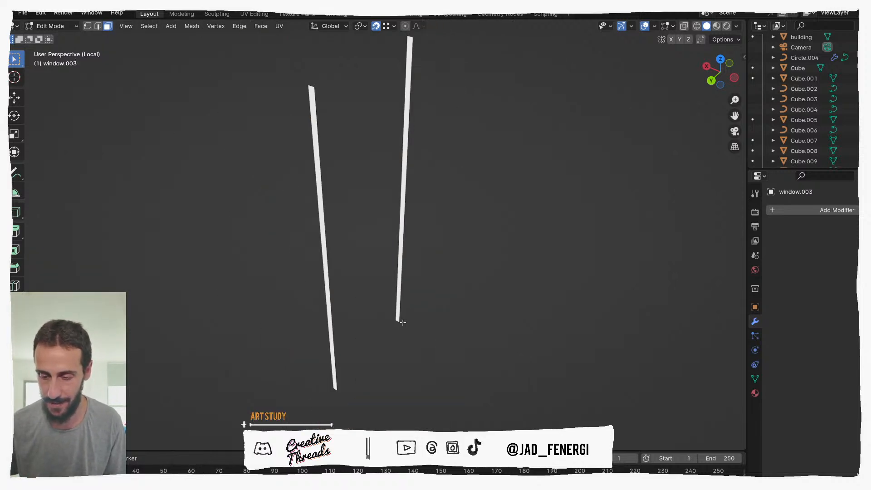
# Fill the gap between the two vertical strips' facing edges to form a thin, solid glass pane.
pyautogui.press('2')
pyautogui.click(322, 139)
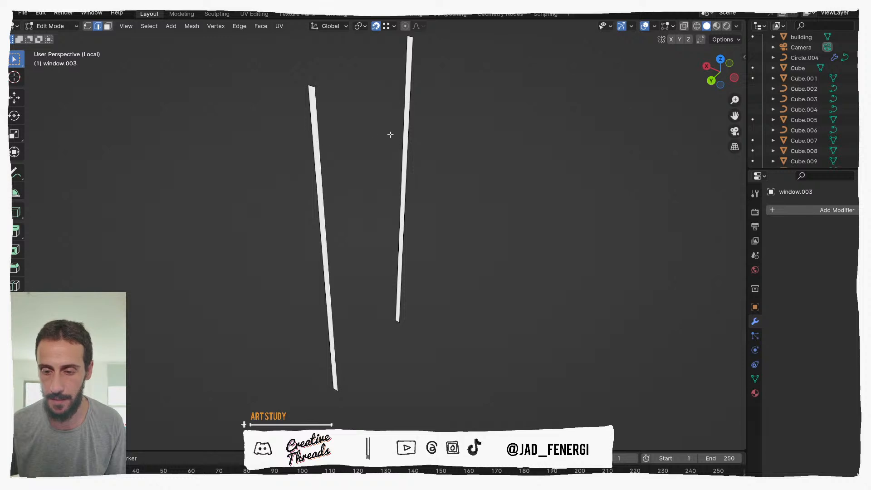
pyautogui.keyDown('shift'); pyautogui.click(410, 135); pyautogui.keyUp('shift')
pyautogui.press('f')
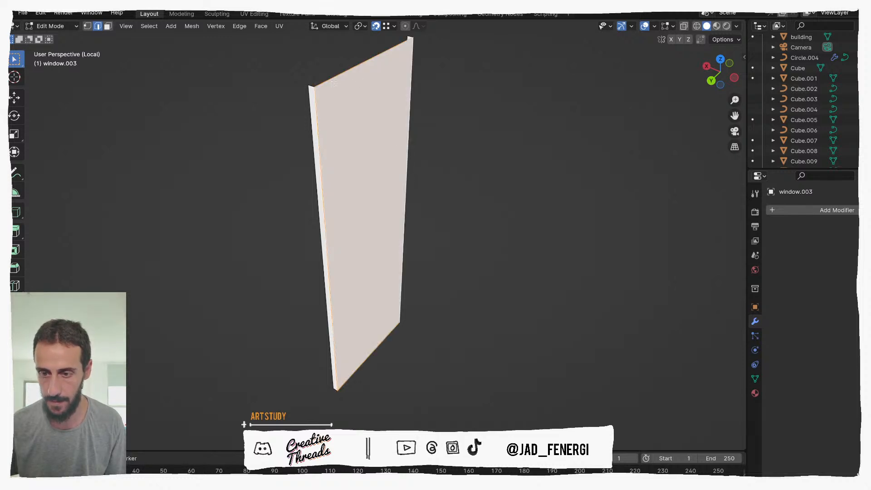
pyautogui.hotkey('alt', 'a')
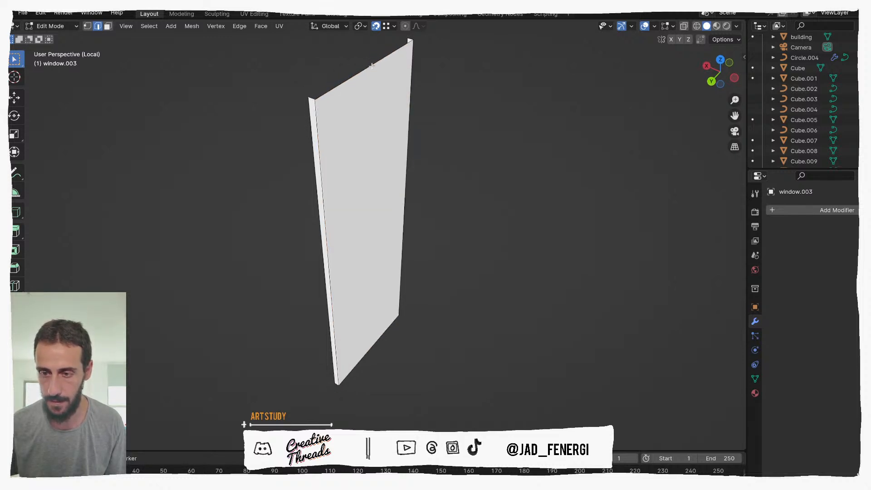
pyautogui.moveTo(390, 73); pyautogui.dragTo(439, 254, button='middle')
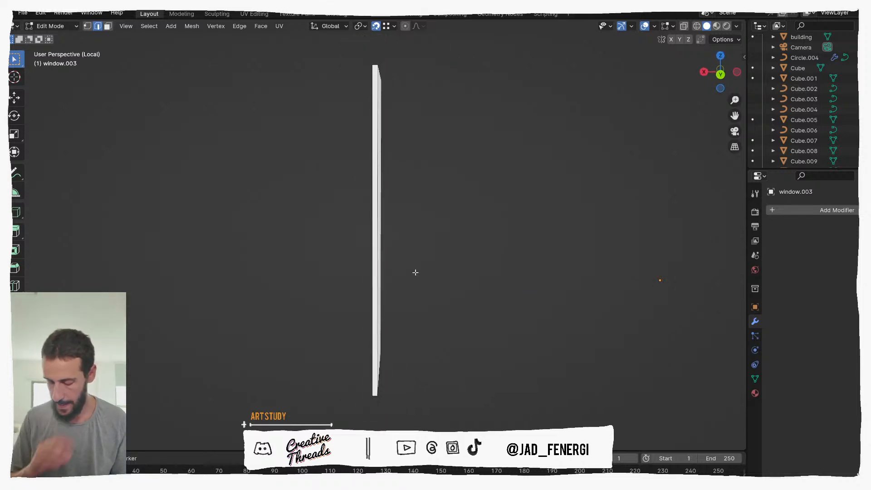
# Leave local view and examine from above how the pane sits within the window frames.
pyautogui.press('KP_Divide')
pyautogui.scroll(-4, 341, 256)
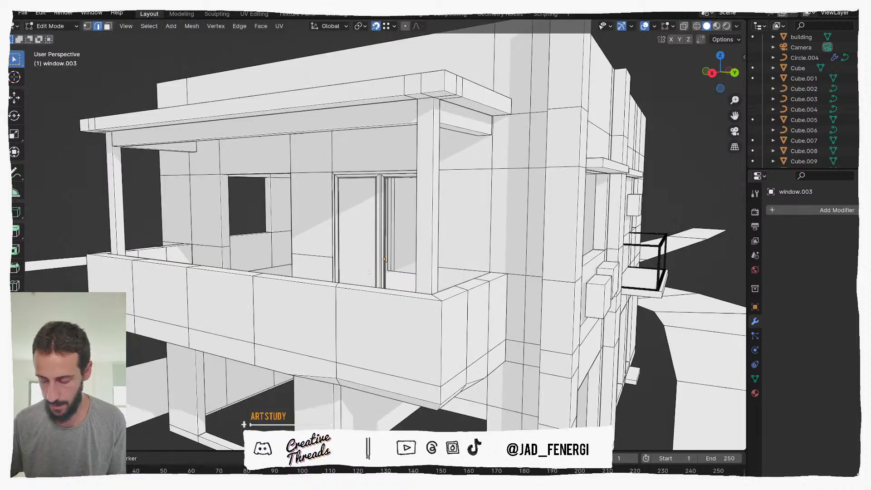
pyautogui.press('KP_7')
pyautogui.hotkey('alt', 'z')
pyautogui.keyDown('shift'); pyautogui.moveTo(460, 77); pyautogui.dragTo(429, 186, button='middle'); pyautogui.keyUp('shift')
pyautogui.scroll(3, 429, 181)
pyautogui.keyDown('shift'); pyautogui.moveTo(589, 222); pyautogui.dragTo(505, 295, button='middle'); pyautogui.keyUp('shift')
pyautogui.scroll(3, 505, 295)
pyautogui.keyDown('shift'); pyautogui.moveTo(594, 364); pyautogui.dragTo(446, 216, button='middle'); pyautogui.keyUp('shift')
pyautogui.scroll(1, 445, 216)
pyautogui.press('Tab')
pyautogui.scroll(4, 446, 216)
pyautogui.keyDown('shift'); pyautogui.moveTo(620, 202); pyautogui.dragTo(448, 262, button='middle'); pyautogui.keyUp('shift')
pyautogui.scroll(2, 454, 258)
pyautogui.press('Tab')
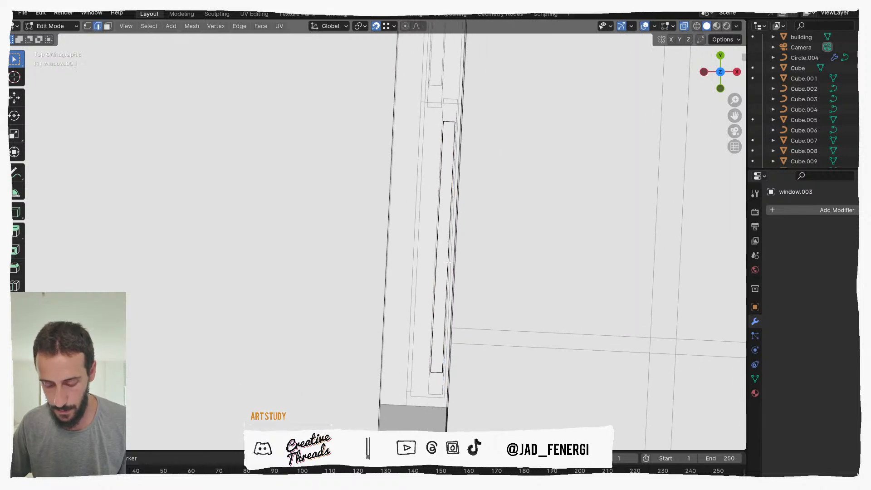
# Try to scale the pane along its local Y axis to make it thinner.
pyautogui.press('s')
pyautogui.press('x')
pyautogui.press('x')
pyautogui.press('x')
pyautogui.press('y')
pyautogui.press('y')
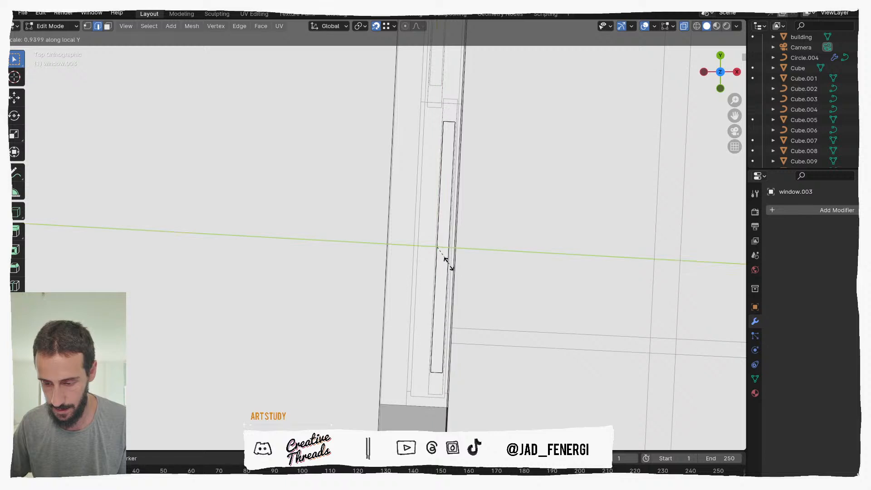
pyautogui.click(501, 284)
# Isolate the pane, select its whole mesh and scale it to about 0.35 along local Y.
pyautogui.scroll(-2, 502, 295)
pyautogui.press('/')
pyautogui.moveTo(454, 290); pyautogui.dragTo(433, 260, button='middle')
pyautogui.scroll(4, 433, 260)
pyautogui.press('Tab')
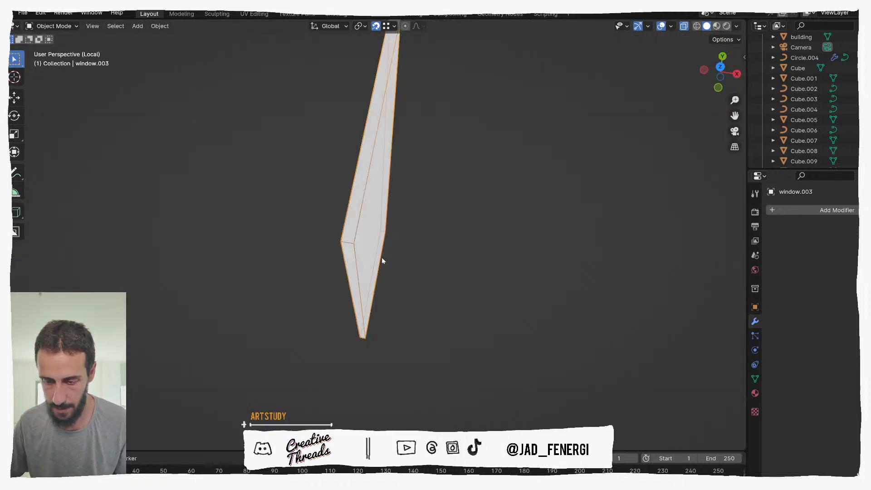
pyautogui.press('Tab')
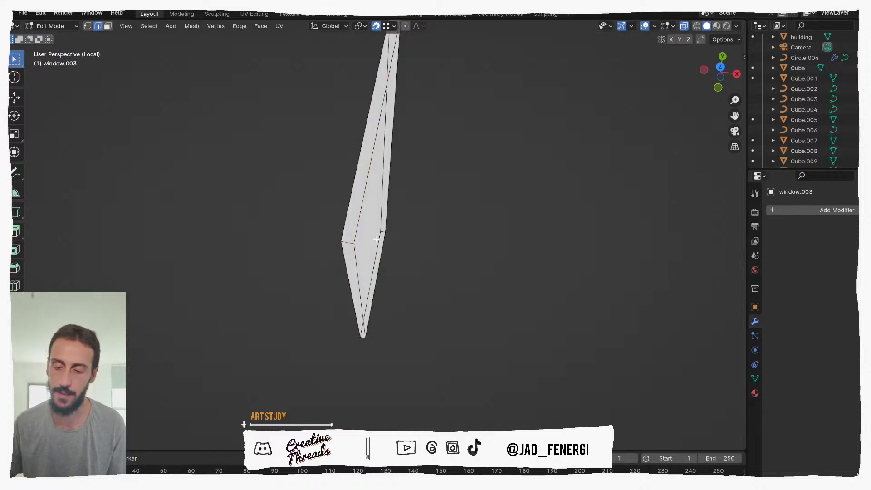
pyautogui.press('q')
pyautogui.press('Escape')
pyautogui.press('a')
pyautogui.press('s')
pyautogui.press('x')
pyautogui.press('x')
pyautogui.press('x')
pyautogui.press('x')
pyautogui.press('x')
pyautogui.press('y')
pyautogui.press('y')
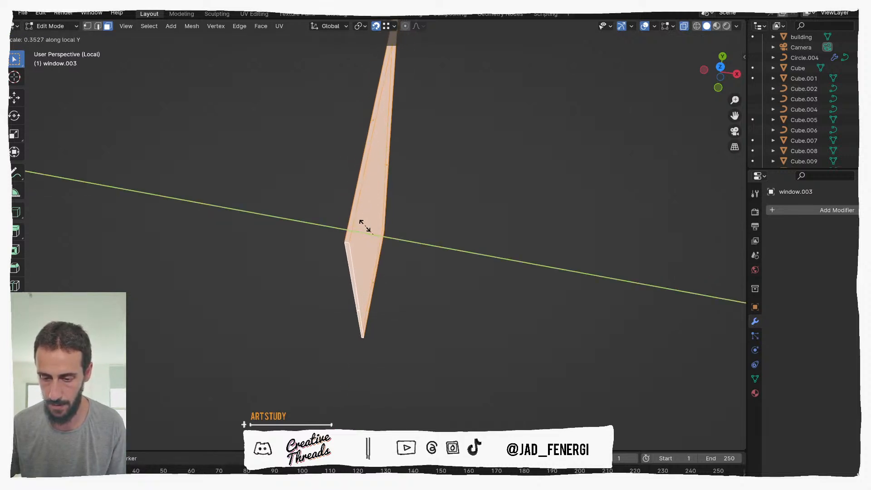
pyautogui.click(365, 228)
# Return to Object Mode and isolate the pane together with its surrounding frame, viewed from above in X-ray.
pyautogui.press('Tab')
pyautogui.press('KP_Divide')
pyautogui.hotkey('alt', 'z')
pyautogui.moveTo(386, 361)
pyautogui.mouseDown(button='middle')
pyautogui.moveTo(282, 313)
pyautogui.moveTo(284, 326)
pyautogui.moveTo(343, 324)
pyautogui.mouseUp(button='middle')
pyautogui.click(287, 327)
pyautogui.press('KP_Divide')
pyautogui.click(366, 297)
pyautogui.moveTo(380, 300); pyautogui.dragTo(372, 321, button='middle')
pyautogui.press('KP_7')
pyautogui.scroll(5, 411, 344)
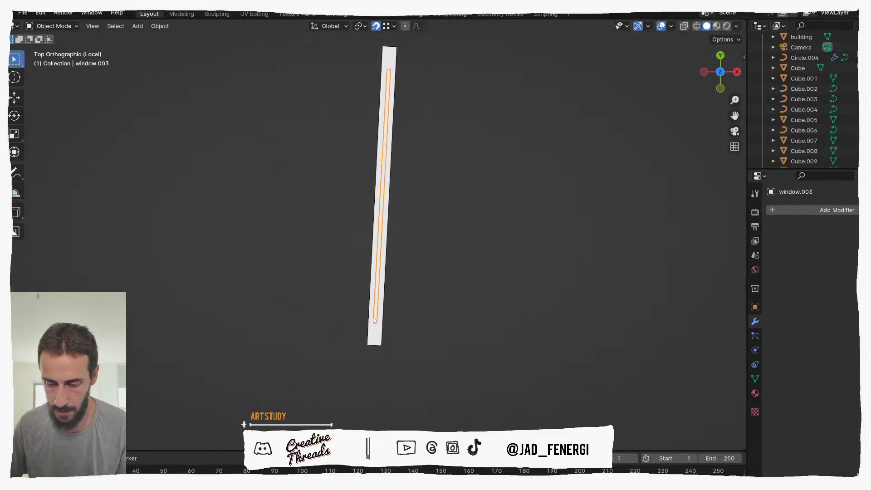
pyautogui.press('q')
pyautogui.click(372, 321)
pyautogui.scroll(3, 371, 321)
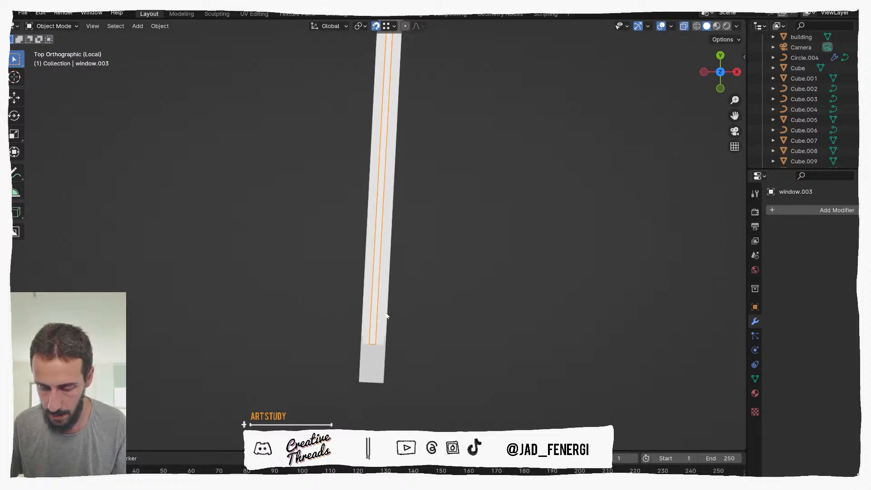
pyautogui.keyDown('shift'); pyautogui.moveTo(410, 198); pyautogui.dragTo(382, 328, button='middle'); pyautogui.keyUp('shift')
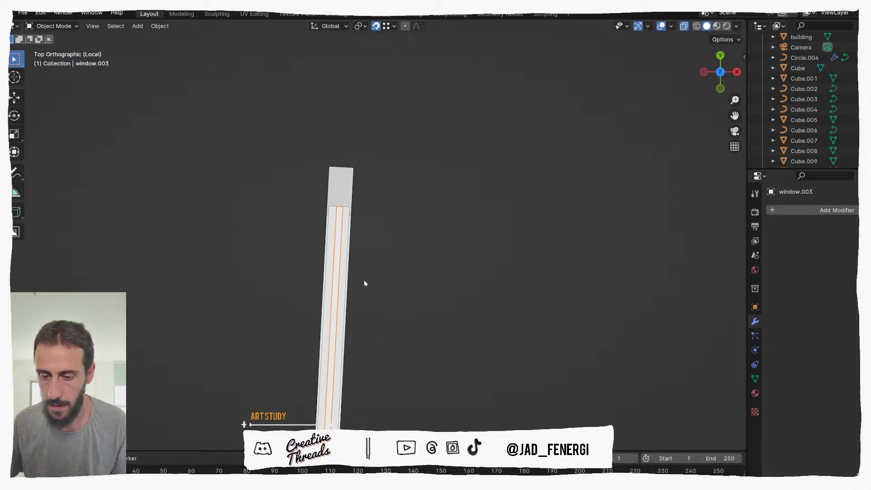
# Extend the pane's end towards +Y into the frame by edge-sliding its end vertices about -0.018 with clamping off.
pyautogui.press('Tab')
pyautogui.scroll(2, 343, 193)
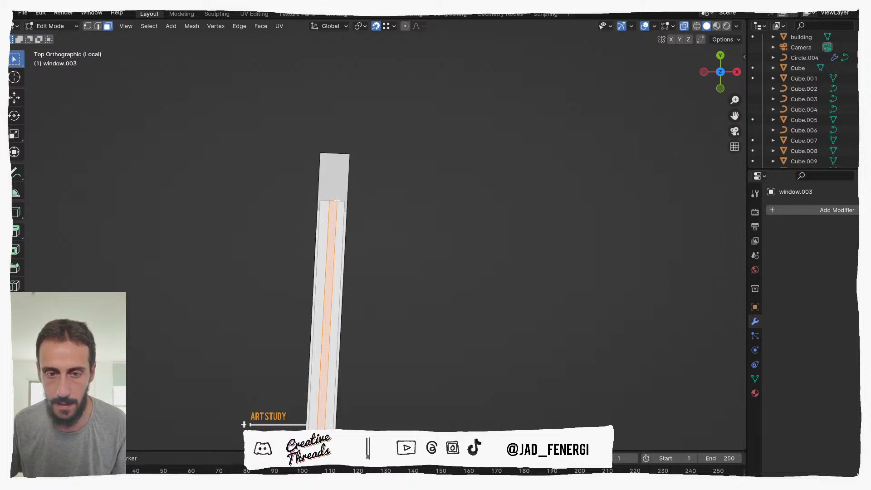
pyautogui.scroll(2, 333, 203)
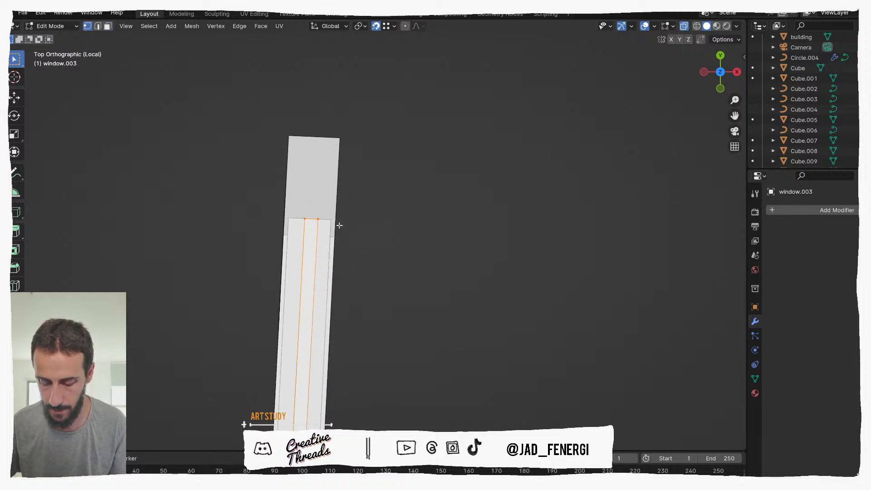
pyautogui.press('g')
pyautogui.press('g')
pyautogui.press('c')
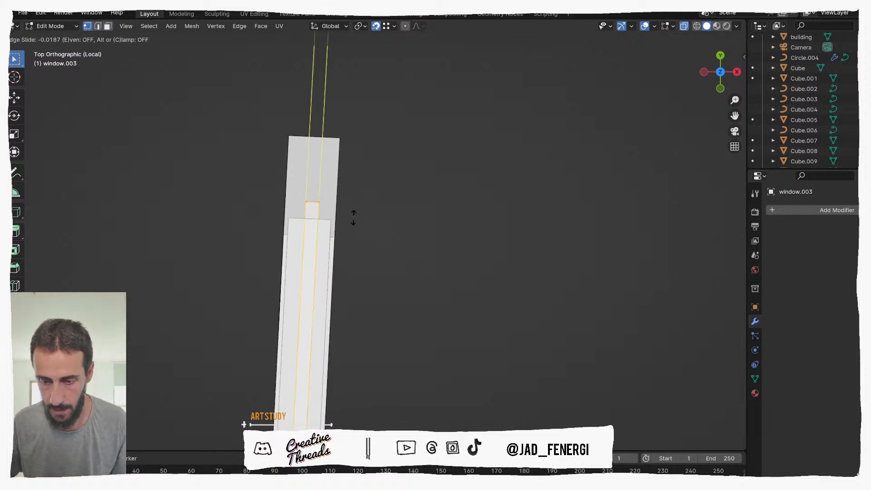
pyautogui.click(353, 218)
# Select the vertices at the pane's opposite end, towards -Y, for extending that end into the frame.
pyautogui.scroll(-7, 358, 222)
pyautogui.keyDown('shift'); pyautogui.moveTo(356, 326); pyautogui.dragTo(353, 196, button='middle'); pyautogui.keyUp('shift')
pyautogui.scroll(5, 348, 295)
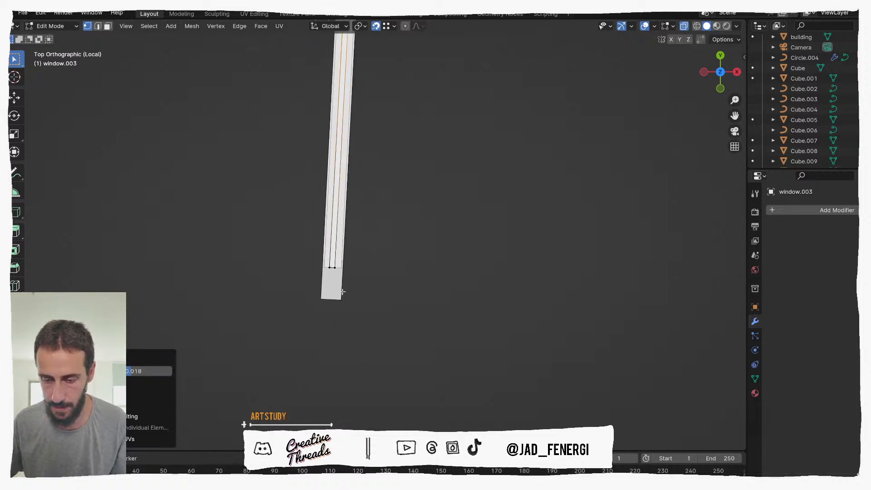
pyautogui.keyDown('shift'); pyautogui.moveTo(301, 220); pyautogui.dragTo(341, 244); pyautogui.keyUp('shift')
pyautogui.keyDown('shift'); pyautogui.moveTo(337, 243); pyautogui.dragTo(339, 235, button='middle'); pyautogui.keyUp('shift')
pyautogui.scroll(2, 335, 236)
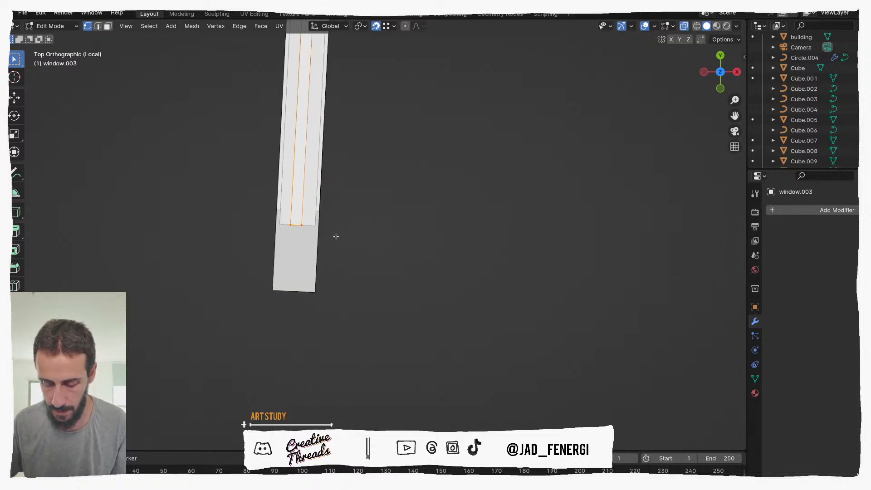
pyautogui.press('h')
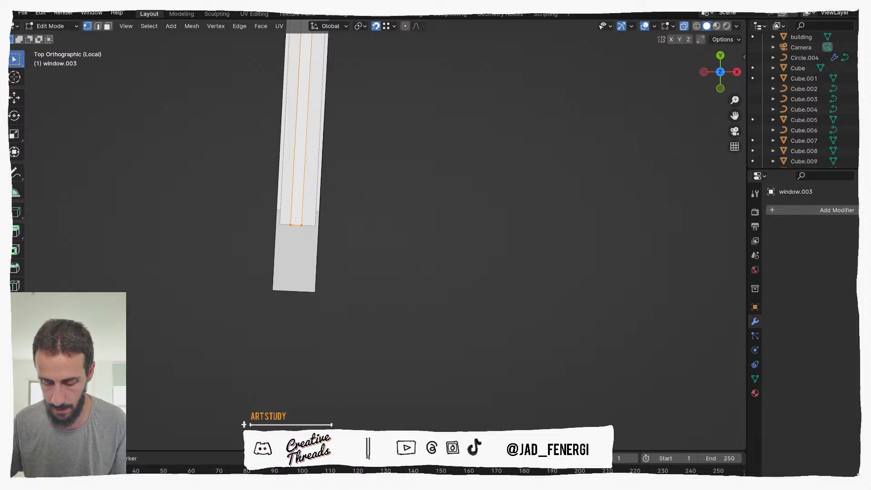
# Slide the selected end edges of the glass pane outward, unclamped, into the window frame and return to Object Mode.
pyautogui.press('g')
pyautogui.press('g')
pyautogui.press('c')
pyautogui.click(301, 231)
pyautogui.moveTo(399, 241); pyautogui.dragTo(363, 210, button='middle')
pyautogui.hotkey('alt', 'z')
pyautogui.scroll(-1, 394, 207)
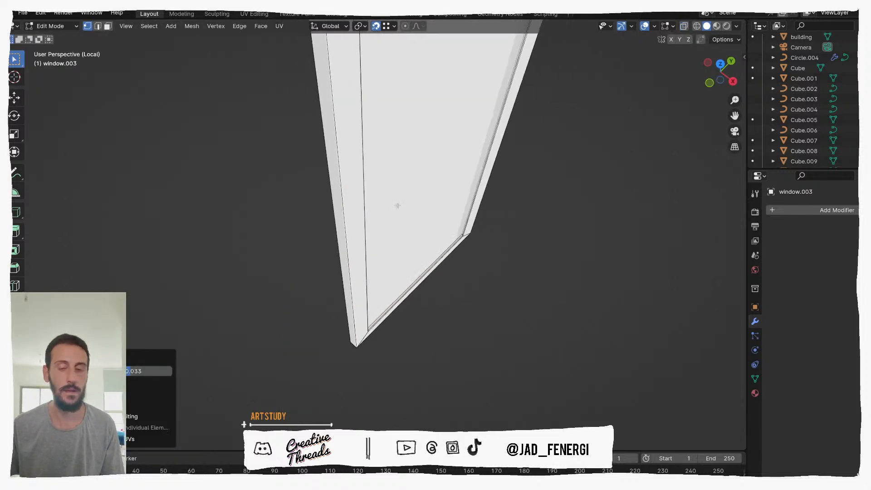
pyautogui.scroll(-3, 395, 206)
pyautogui.press('Tab')
pyautogui.moveTo(467, 225); pyautogui.dragTo(481, 226, button='middle')
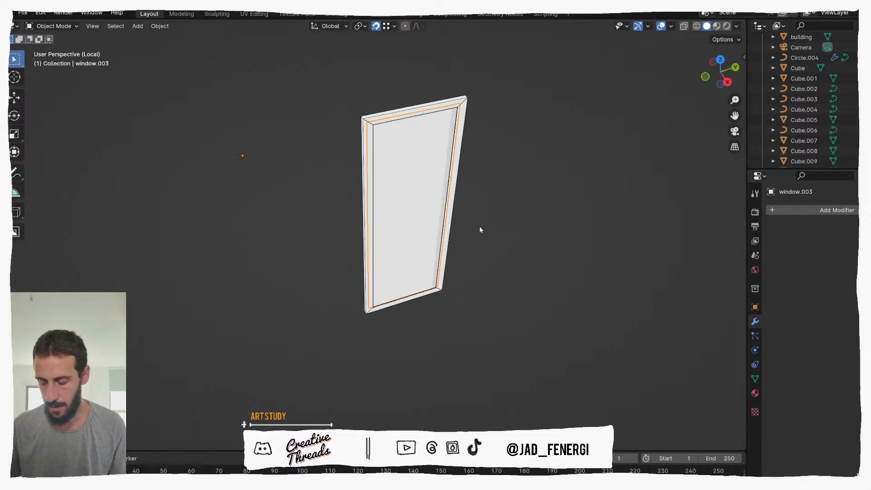
# Isolate the glass pane with the neighbouring sash frame and place a duplicate of the pane in that frame.
pyautogui.press('KP_Divide')
pyautogui.click(428, 328)
pyautogui.click(405, 324)
pyautogui.keyDown('shift'); pyautogui.click(428, 327); pyautogui.keyUp('shift')
pyautogui.press('KP_Divide')
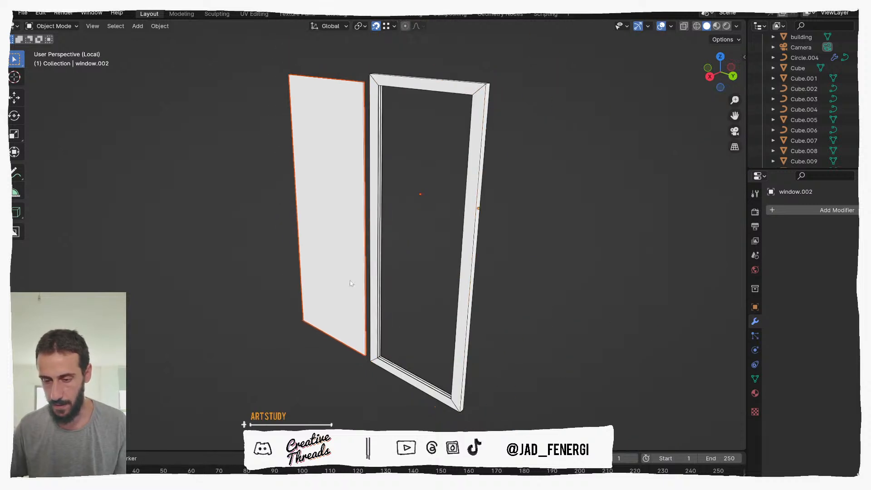
pyautogui.press('KP_7')
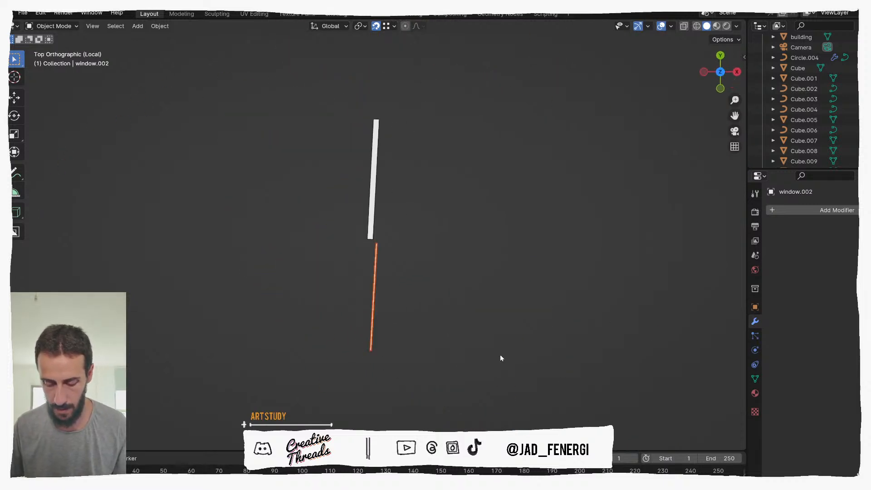
pyautogui.press('g')
pyautogui.click(491, 255)
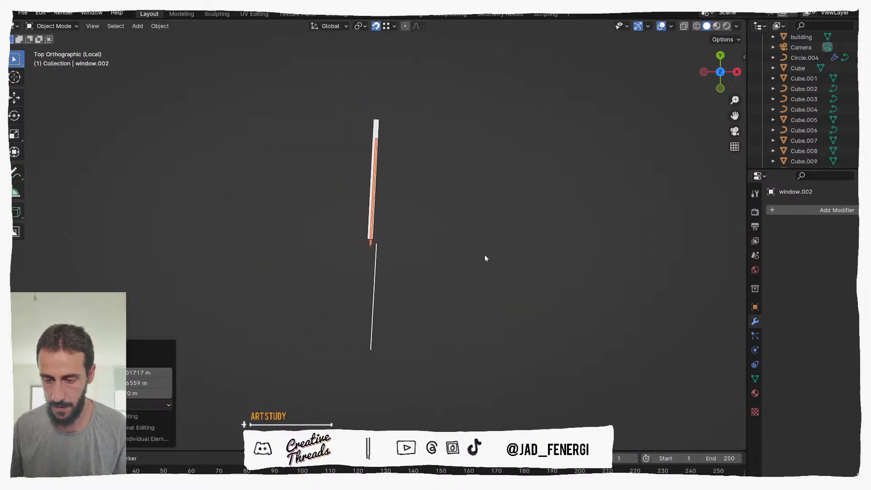
# Move the duplicated pane in top view until it is centred in the sash frame and both ends overlap the frame.
pyautogui.scroll(5, 393, 226)
pyautogui.moveTo(400, 305); pyautogui.dragTo(414, 290, button='middle')
pyautogui.scroll(-5, 431, 270)
pyautogui.press('KP_7')
pyautogui.scroll(2, 404, 256)
pyautogui.scroll(3, 404, 281)
pyautogui.press('g')
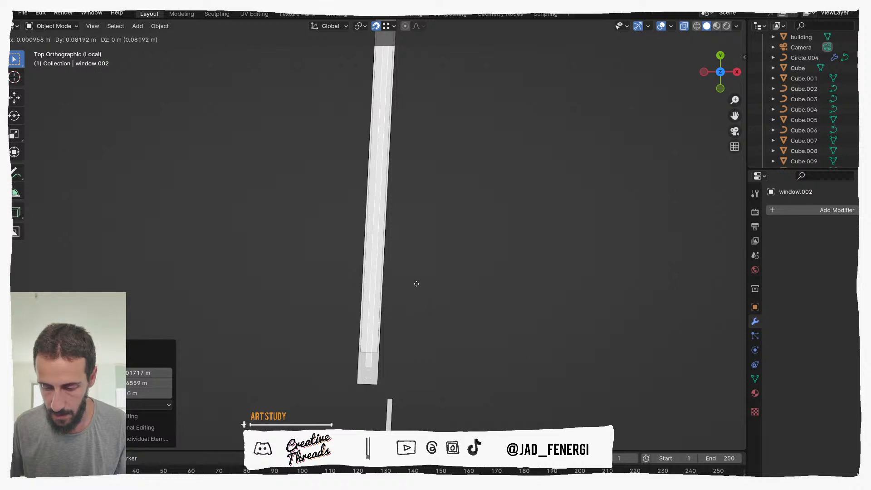
pyautogui.click(418, 276)
pyautogui.keyDown('shift'); pyautogui.moveTo(425, 132); pyautogui.dragTo(427, 329, button='middle'); pyautogui.keyUp('shift')
pyautogui.scroll(2, 369, 199)
pyautogui.press('g')
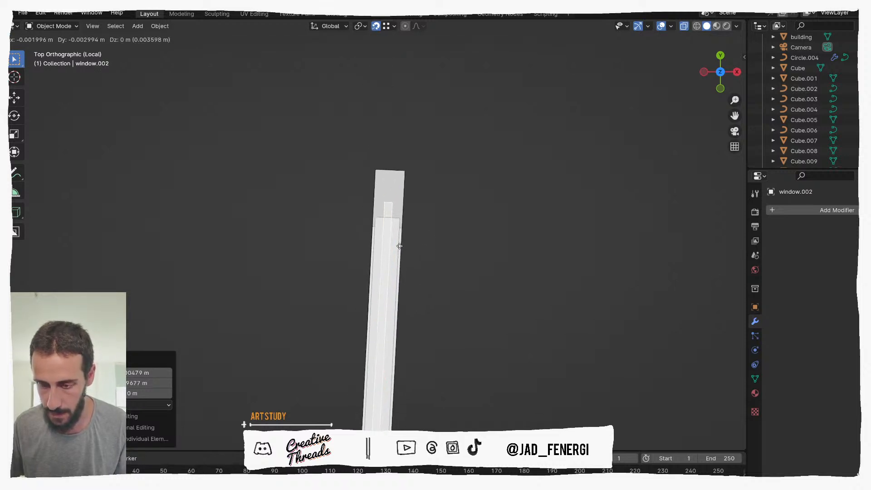
pyautogui.click(400, 251)
# Leave local view, turn off X-ray and save the file.
pyautogui.scroll(-3, 446, 270)
pyautogui.moveTo(446, 271); pyautogui.dragTo(397, 265, button='middle')
pyautogui.scroll(-5, 415, 236)
pyautogui.press('KP_Divide')
pyautogui.scroll(-3, 398, 256)
pyautogui.hotkey('alt', 'z')
pyautogui.scroll(-2, 402, 260)
pyautogui.scroll(-1, 436, 275)
pyautogui.hotkey('ctrl', 's')
# Select both window sashes with their glass panes on the balcony wall and isolate them in local view.
pyautogui.keyDown('shift'); pyautogui.click(395, 263); pyautogui.keyUp('shift')
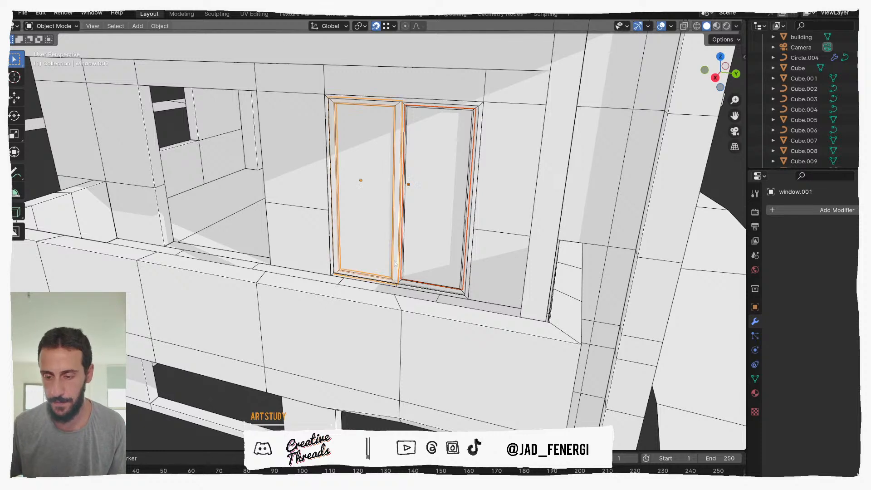
pyautogui.keyDown('shift'); pyautogui.click(418, 269); pyautogui.keyUp('shift')
pyautogui.hotkey('shift', 'd')
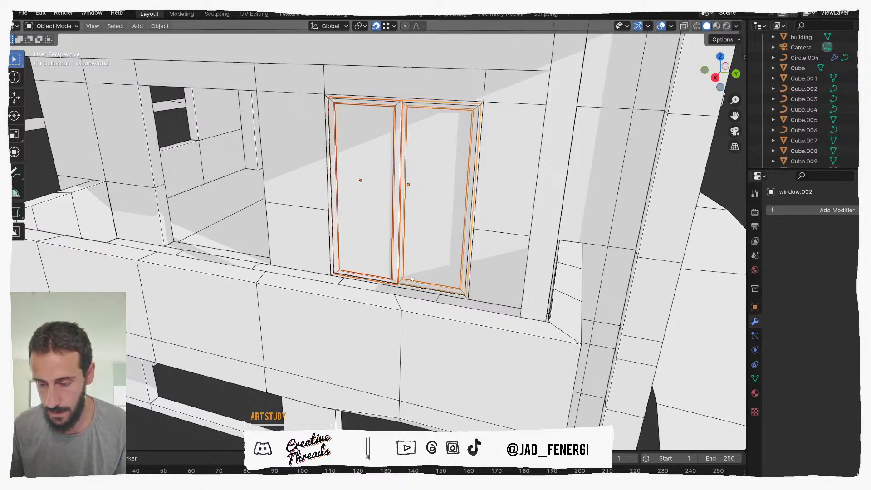
pyautogui.scroll(-4, 408, 281)
pyautogui.click(420, 257)
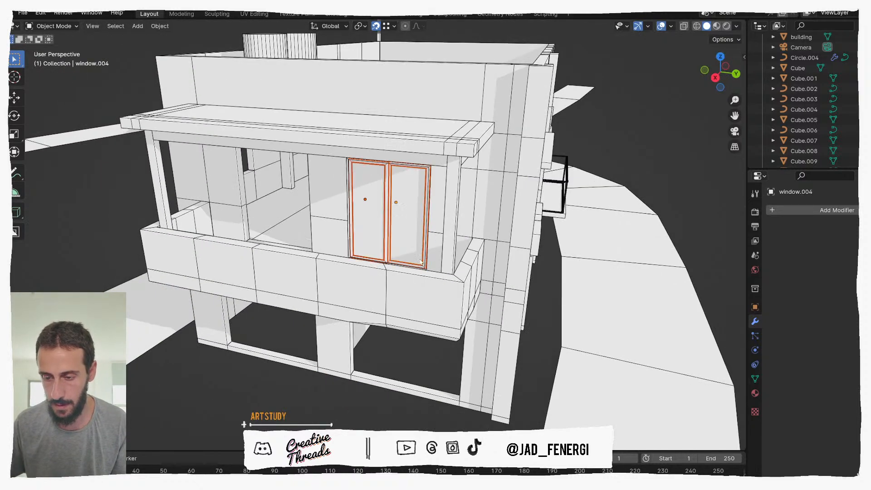
pyautogui.press('KP_3')
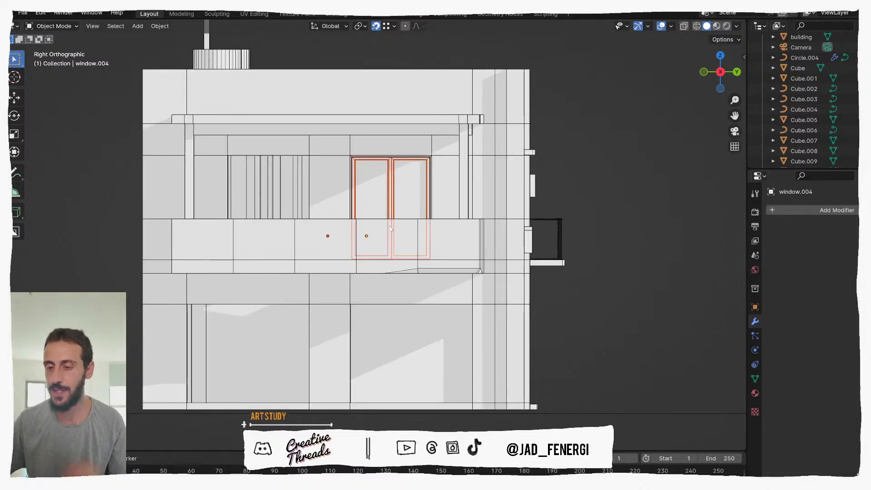
pyautogui.moveTo(393, 218); pyautogui.dragTo(419, 231, button='middle')
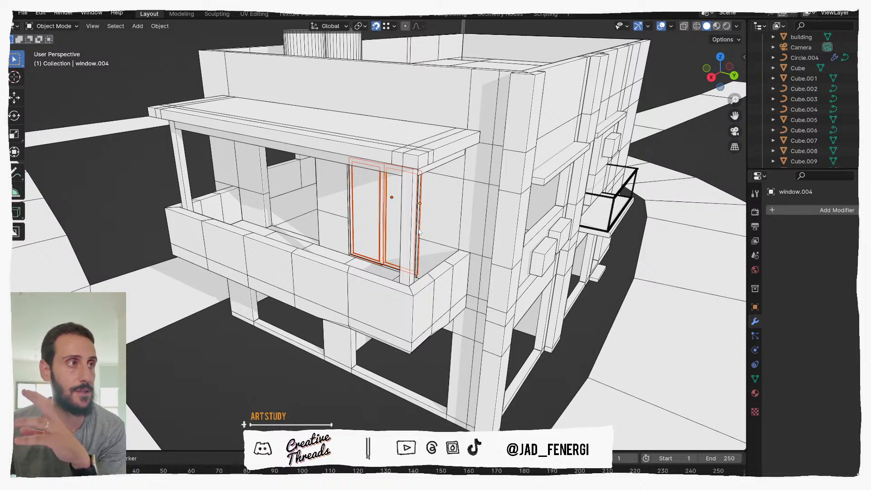
pyautogui.moveTo(469, 214); pyautogui.dragTo(402, 201, button='middle')
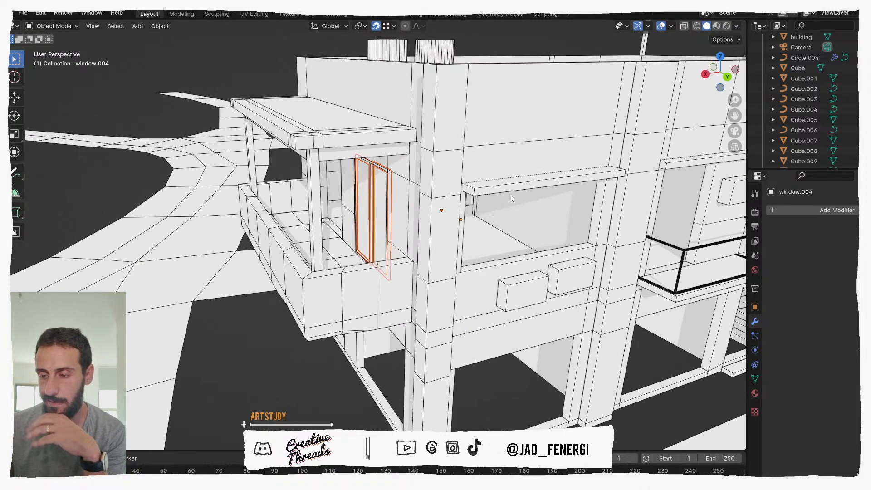
pyautogui.moveTo(520, 200)
pyautogui.mouseDown(button='middle')
pyautogui.moveTo(549, 216)
pyautogui.moveTo(516, 201)
pyautogui.mouseUp(button='middle')
pyautogui.scroll(-2, 386, 224)
pyautogui.moveTo(379, 225); pyautogui.dragTo(442, 255, button='middle')
pyautogui.press('/')
# Join both isolated sashes and their glass panes into one object.
pyautogui.click(441, 255)
pyautogui.scroll(-3, 581, 278)
pyautogui.moveTo(581, 278); pyautogui.dragTo(578, 290, button='middle')
pyautogui.moveTo(518, 129); pyautogui.dragTo(229, 299)
pyautogui.hotkey('ctrl', 'j')
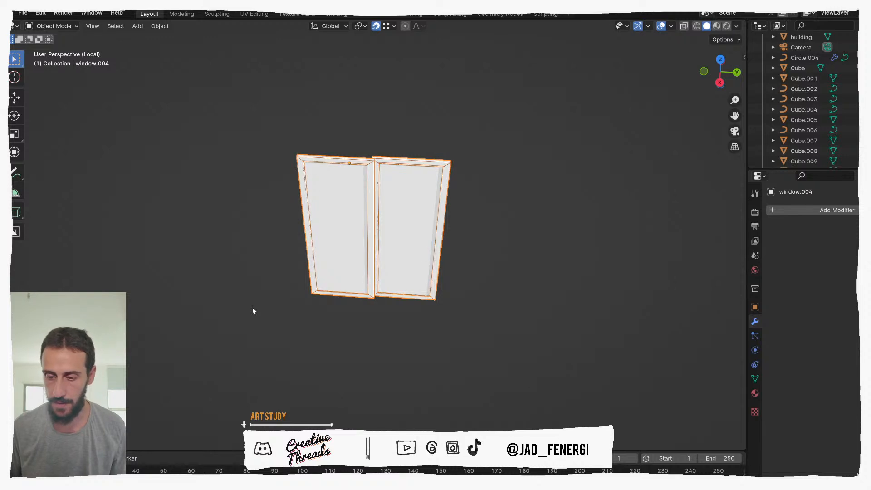
pyautogui.press('Tab')
pyautogui.press('Tab')
pyautogui.moveTo(371, 237); pyautogui.dragTo(334, 226, button='middle')
# Isolate the joined sashes together with the outer window frame and join them into a single window object.
pyautogui.press('/')
pyautogui.scroll(-4, 334, 227)
pyautogui.moveTo(302, 251); pyautogui.dragTo(322, 270, button='middle')
pyautogui.scroll(9, 322, 270)
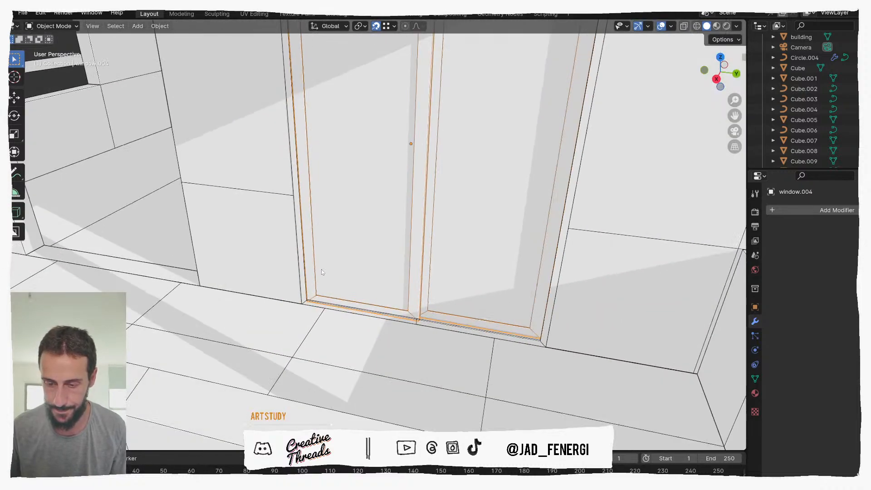
pyautogui.keyDown('shift'); pyautogui.click(304, 284); pyautogui.keyUp('shift')
pyautogui.press('/')
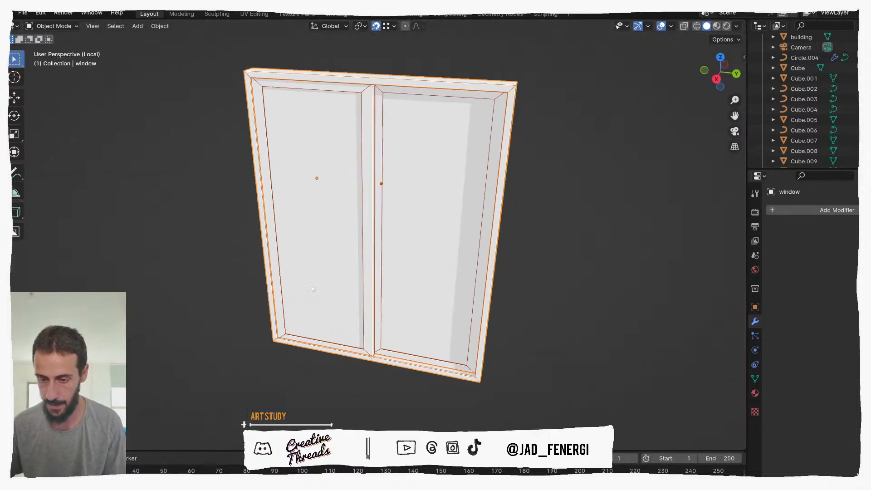
pyautogui.click(336, 308)
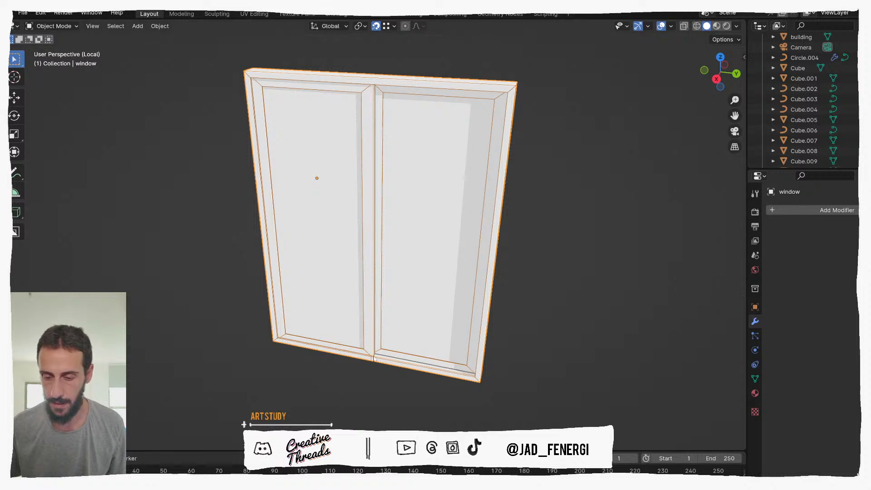
pyautogui.press('g')
pyautogui.rightClick(338, 329)
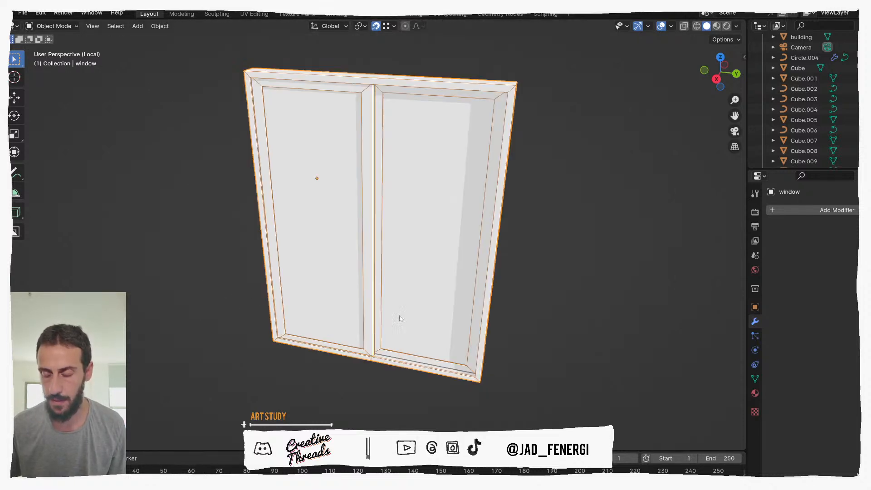
# Select all faces of both glass panes and add a second material slot with a new material named glass.
pyautogui.press('Tab')
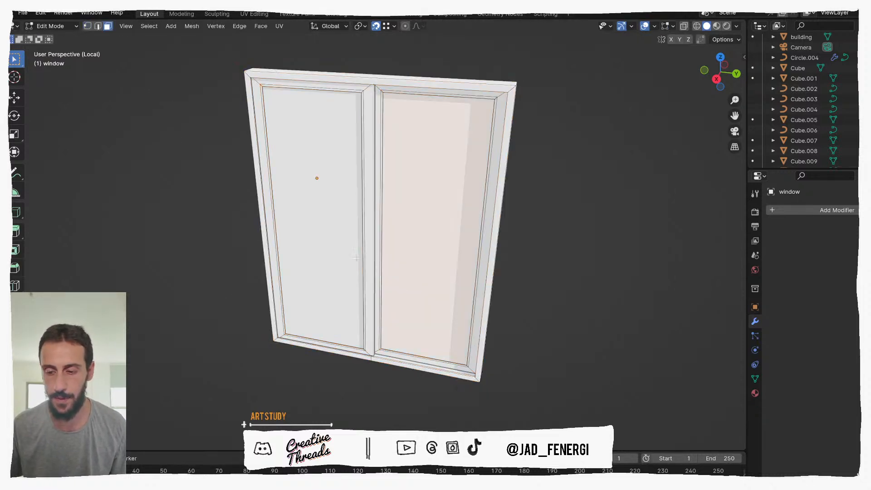
pyautogui.hotkey('ctrl', 'l')
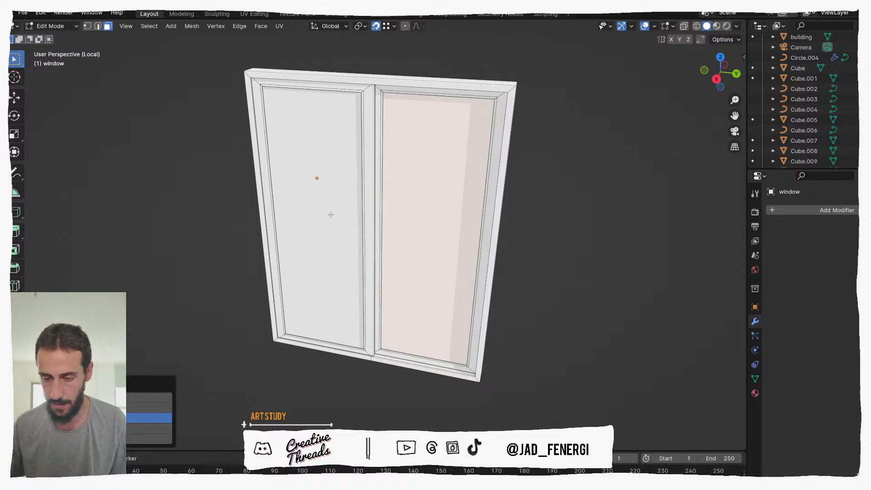
pyautogui.press('l')
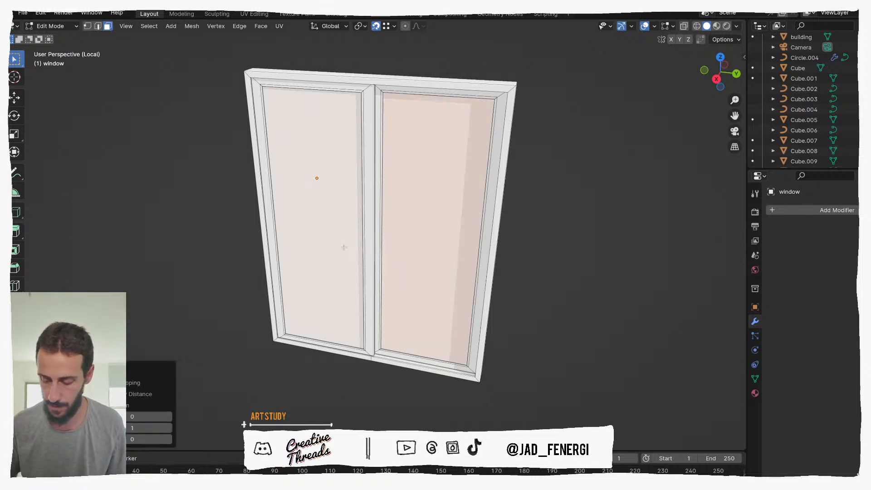
pyautogui.moveTo(322, 236); pyautogui.dragTo(560, 237, button='middle')
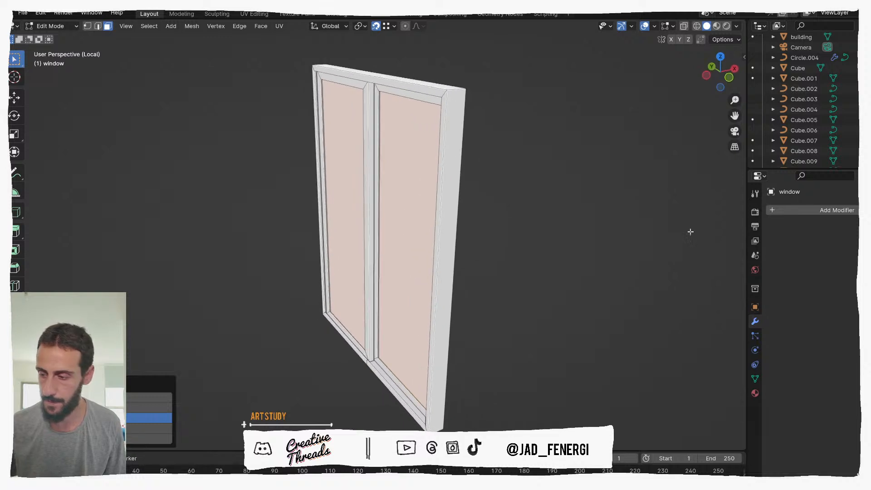
pyautogui.click(755, 394)
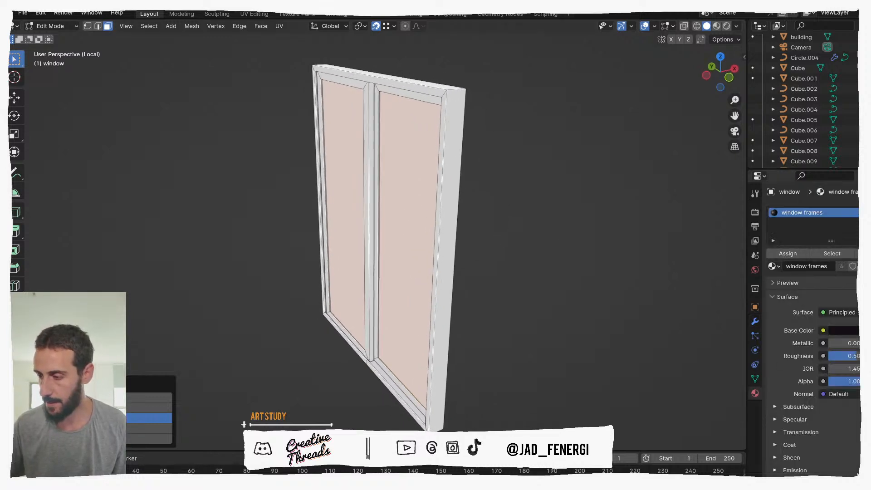
pyautogui.click(867, 213)
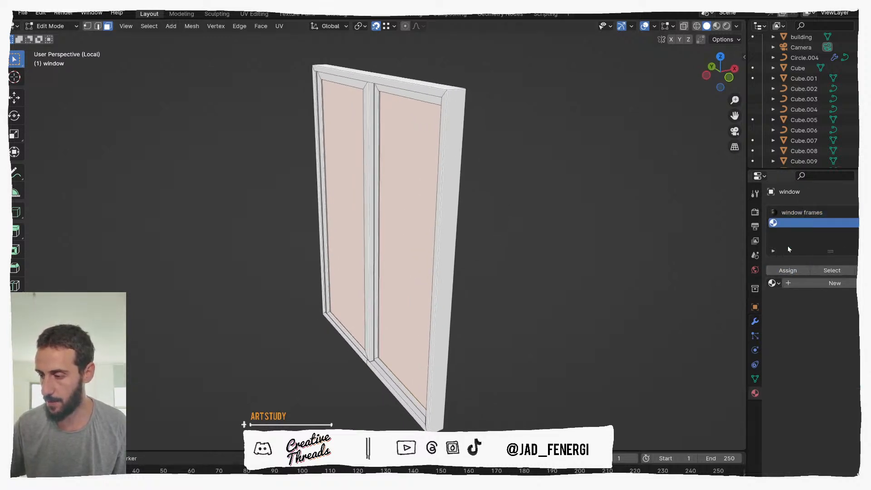
pyautogui.click(806, 286)
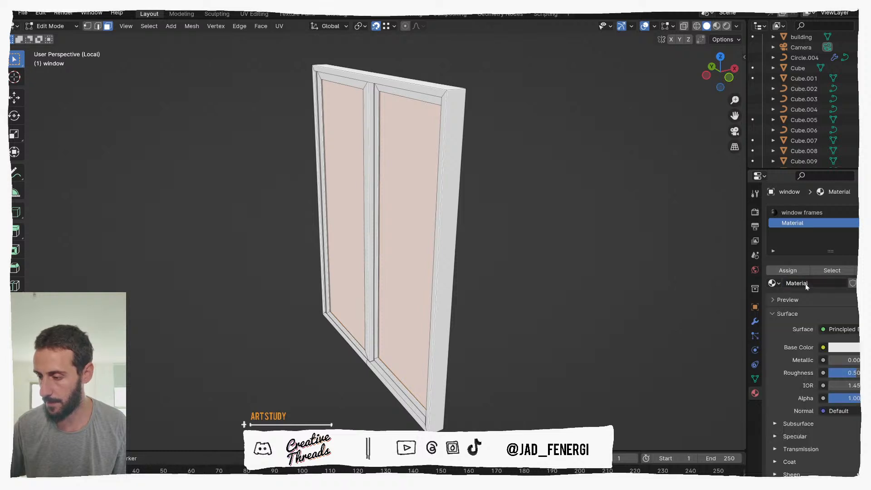
pyautogui.doubleClick(806, 283)
pyautogui.write('glass')
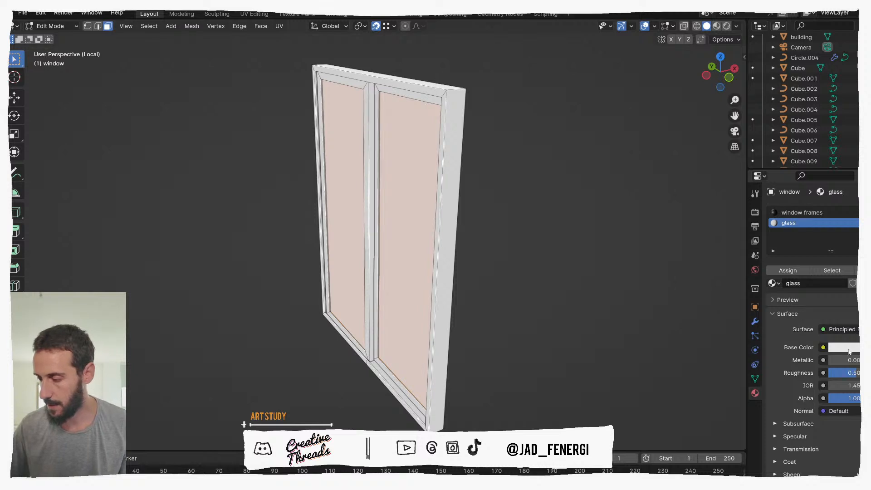
# Give the glass material a violet-blue base colour and assign it to the selected panes.
pyautogui.click(847, 351)
pyautogui.click(853, 215)
pyautogui.click(628, 244)
pyautogui.moveTo(628, 245); pyautogui.dragTo(681, 40, button='middle')
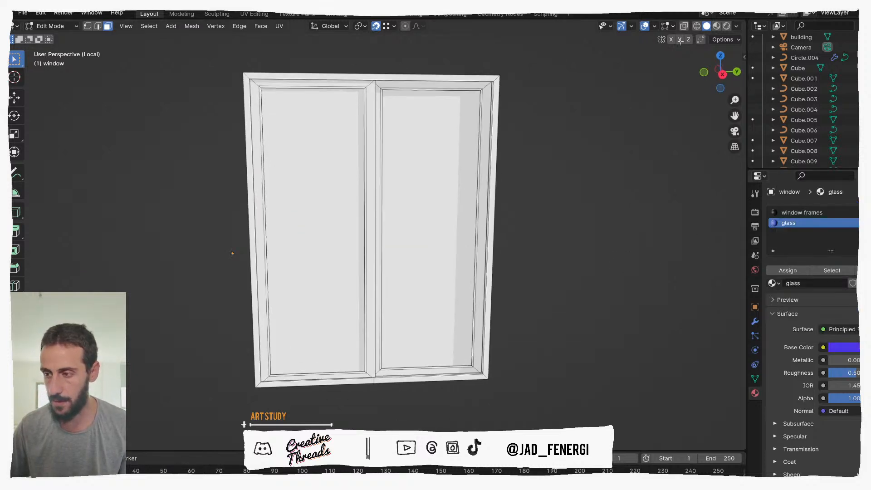
# Adjust the solid shading options and switch the viewport to Material Preview.
pyautogui.click(737, 27)
pyautogui.click(699, 79)
pyautogui.moveTo(531, 186); pyautogui.dragTo(589, 180, button='middle')
pyautogui.click(736, 29)
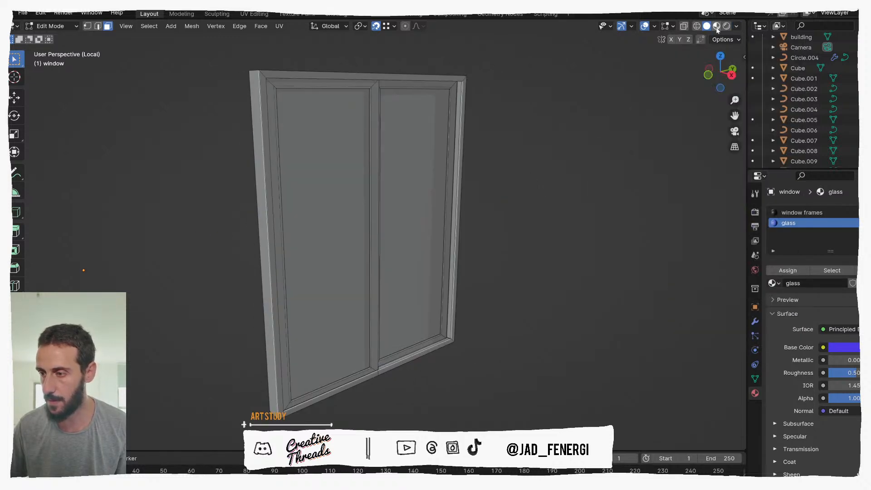
pyautogui.click(716, 28)
# Leave local view to show the whole building and return to Object Mode.
pyautogui.scroll(-3, 379, 233)
pyautogui.moveTo(410, 230)
pyautogui.mouseDown(button='middle')
pyautogui.moveTo(379, 233)
pyautogui.moveTo(406, 219)
pyautogui.moveTo(399, 217)
pyautogui.mouseUp(button='middle')
pyautogui.press('KP_Divide')
pyautogui.scroll(3, 407, 219)
pyautogui.scroll(-8, 399, 218)
pyautogui.hotkey('ctrl', 'Tab')
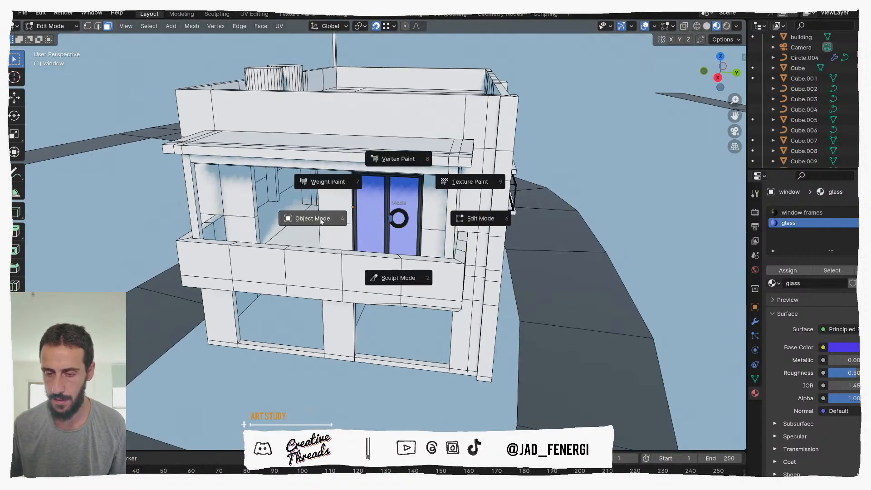
pyautogui.click(324, 218)
# Select the balcony window and set its glass base colour to light blue with hue 0.550, saturation 0.682 and value 0.800.
pyautogui.moveTo(521, 193); pyautogui.dragTo(477, 182, button='middle')
pyautogui.click(566, 154)
pyautogui.moveTo(348, 241); pyautogui.dragTo(383, 252, button='middle')
pyautogui.scroll(3, 379, 245)
pyautogui.click(383, 252)
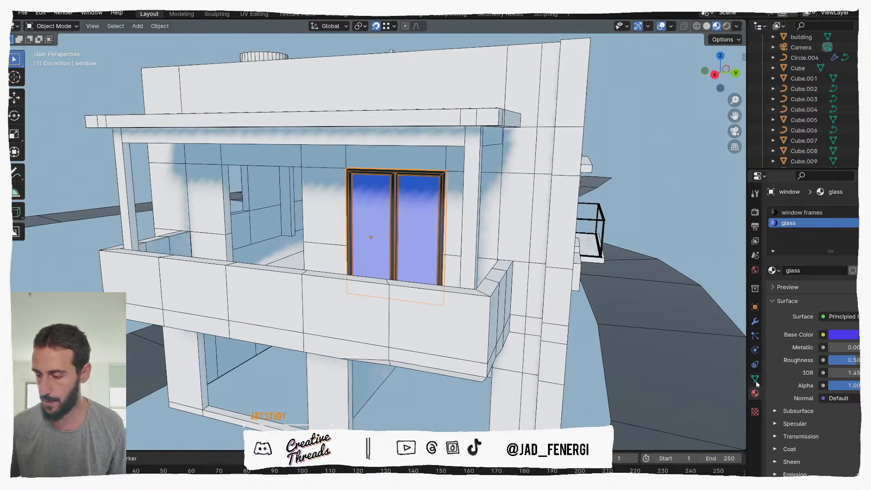
pyautogui.click(843, 335)
pyautogui.moveTo(851, 205); pyautogui.dragTo(826, 199)
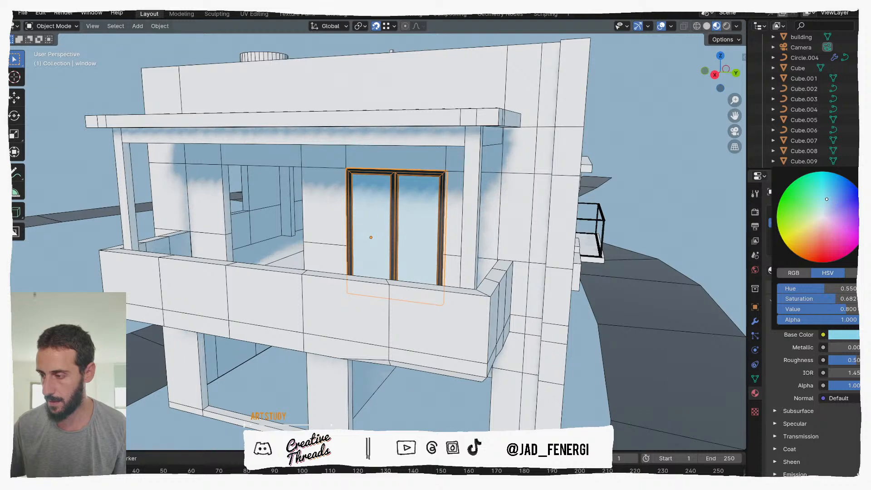
# Isolate the building and the balcony window in local view, seen from above with Solid shading.
pyautogui.moveTo(544, 122); pyautogui.dragTo(389, 214, button='middle')
pyautogui.keyDown('shift'); pyautogui.click(327, 229); pyautogui.keyUp('shift')
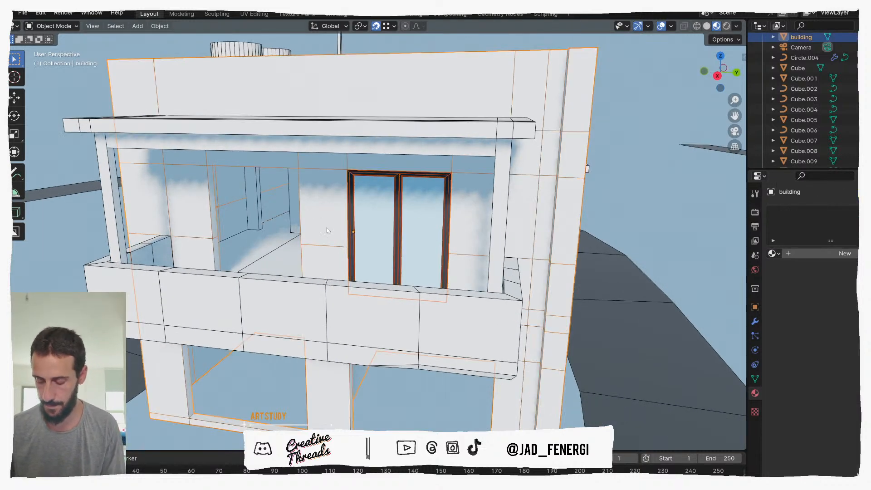
pyautogui.press('/')
pyautogui.click(374, 246)
pyautogui.moveTo(374, 247); pyautogui.dragTo(408, 339, button='middle')
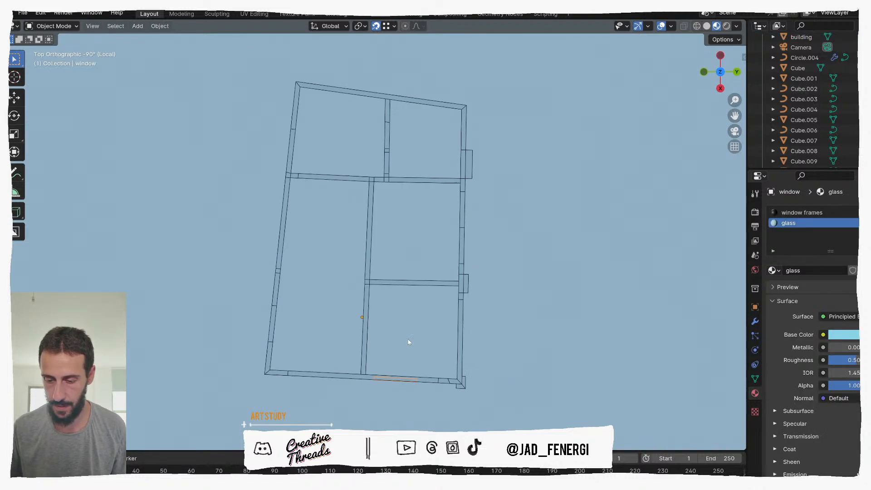
pyautogui.scroll(2, 409, 336)
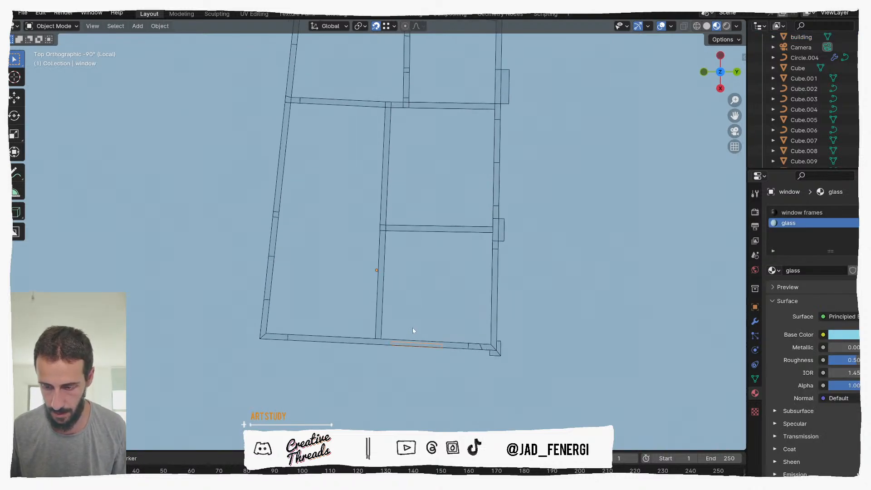
pyautogui.scroll(2, 412, 346)
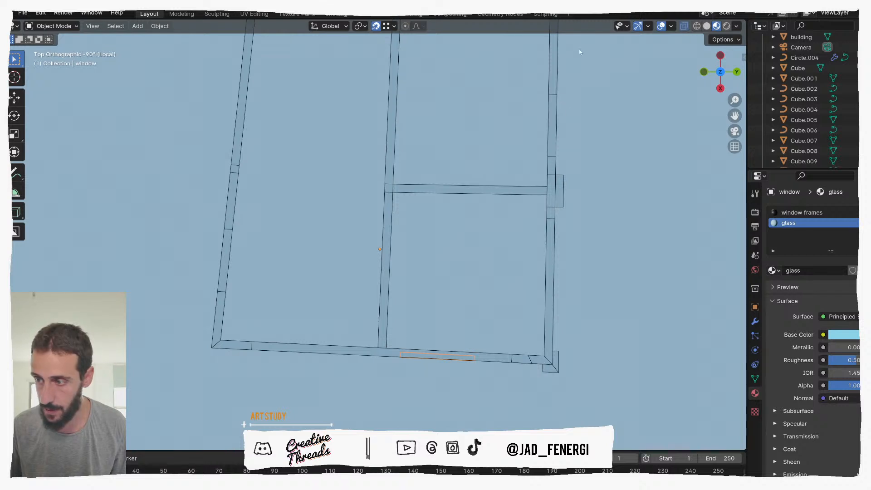
pyautogui.keyDown('shift'); pyautogui.moveTo(484, 293); pyautogui.dragTo(469, 204, button='middle'); pyautogui.keyUp('shift')
pyautogui.scroll(5, 468, 203)
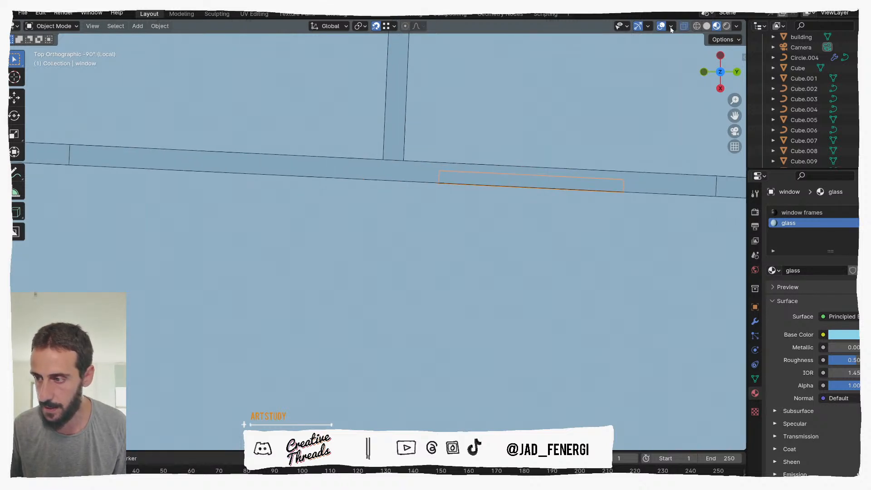
pyautogui.click(736, 26)
pyautogui.click(706, 26)
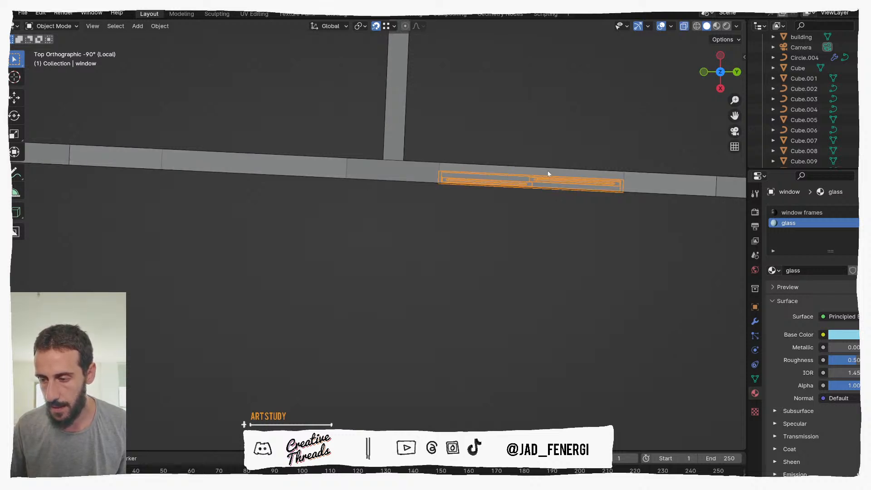
# Move the balcony window along its local Y axis so it sits inside the wall thickness.
pyautogui.scroll(2, 544, 173)
pyautogui.keyDown('shift'); pyautogui.moveTo(512, 183); pyautogui.dragTo(469, 208, button='middle'); pyautogui.keyUp('shift')
pyautogui.press('g')
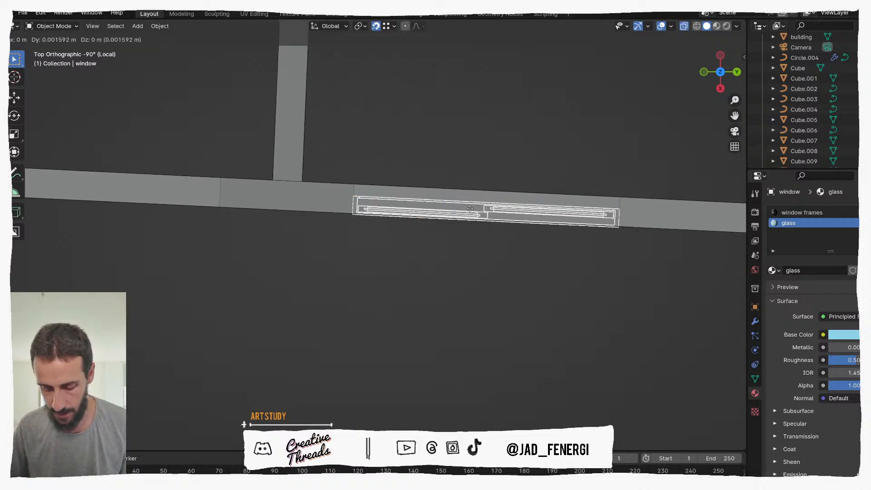
pyautogui.press('y')
pyautogui.press('y')
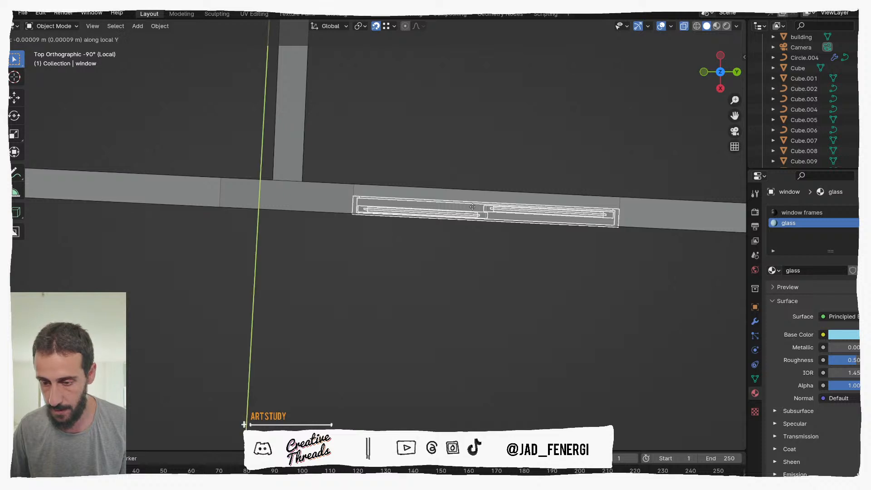
pyautogui.click(475, 204)
pyautogui.scroll(-1, 475, 204)
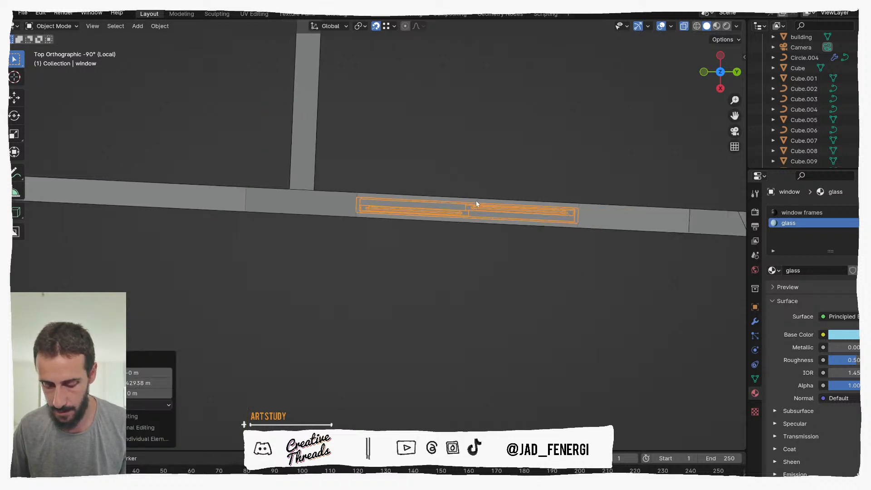
# Duplicate the window about 2.7 m along the front wall and align the copy with the second balcony opening.
pyautogui.hotkey('shift', 'd')
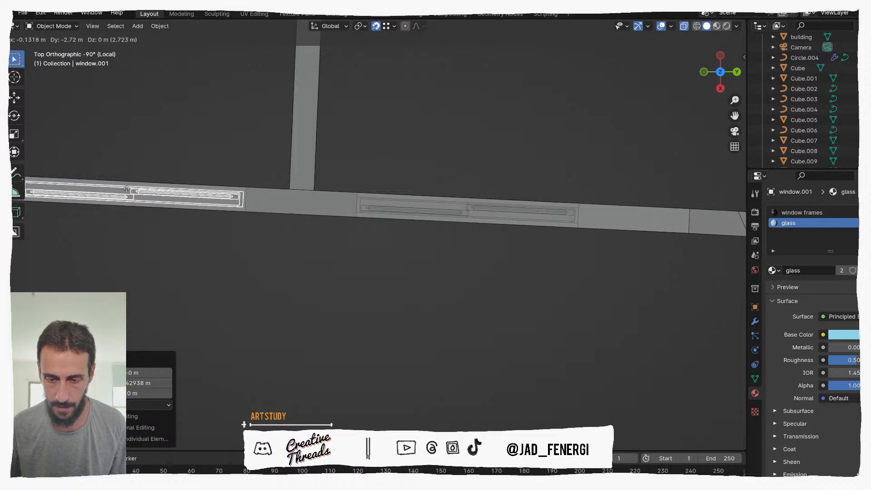
pyautogui.click(128, 192)
pyautogui.keyDown('shift'); pyautogui.moveTo(215, 201); pyautogui.dragTo(293, 206, button='middle'); pyautogui.keyUp('shift')
pyautogui.keyDown('shift'); pyautogui.moveTo(157, 187); pyautogui.dragTo(219, 195, button='middle'); pyautogui.keyUp('shift')
pyautogui.scroll(4, 255, 210)
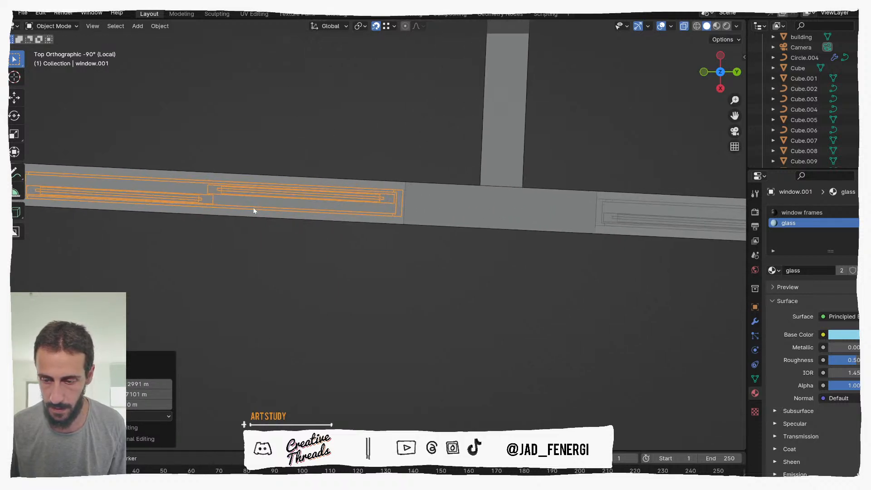
pyautogui.press('g')
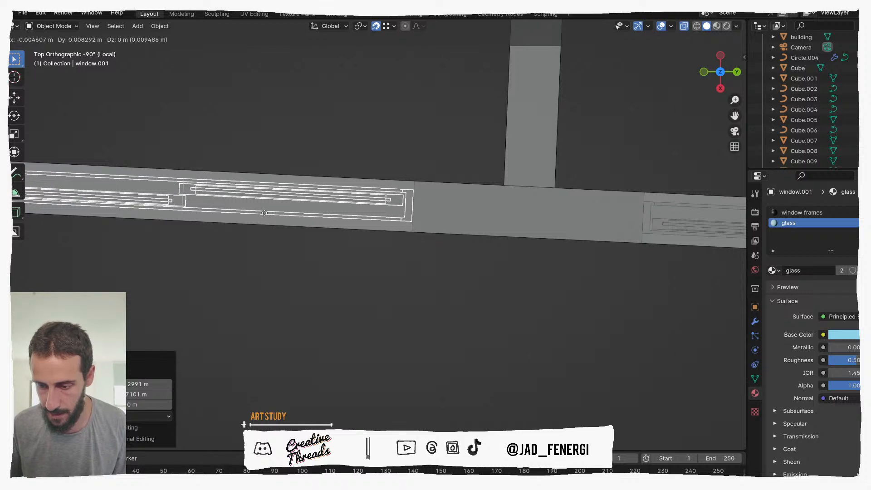
pyautogui.click(264, 213)
pyautogui.scroll(-2, 265, 216)
pyautogui.press('g')
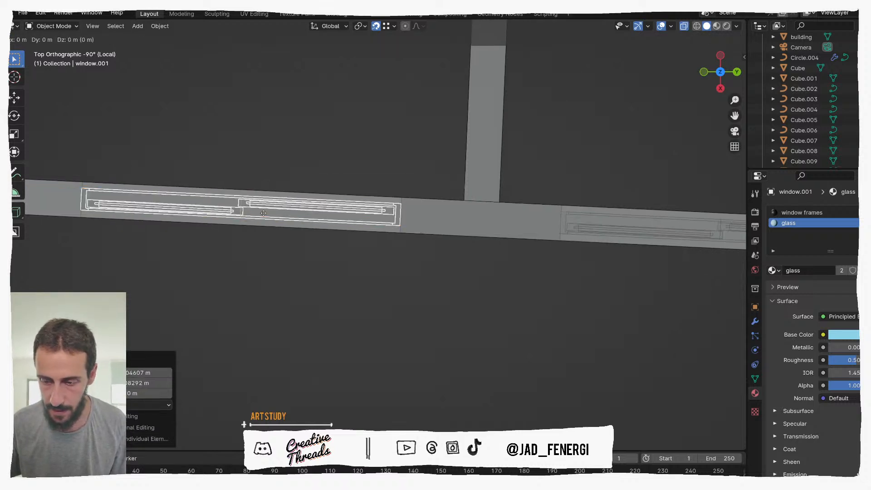
pyautogui.click(264, 213)
# Return the viewport to Material Preview and leave local view to show both windows on the whole building.
pyautogui.press('z')
pyautogui.click(556, 39)
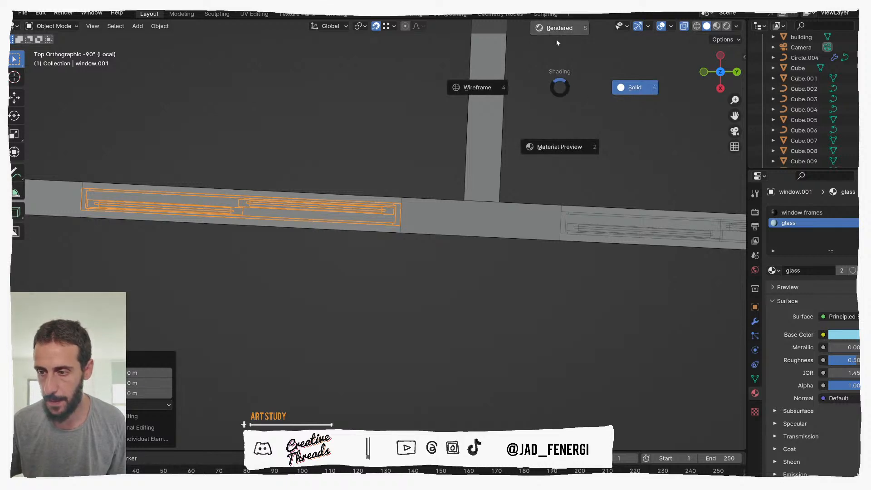
pyautogui.scroll(-4, 500, 158)
pyautogui.moveTo(500, 158)
pyautogui.mouseDown(button='middle')
pyautogui.moveTo(469, 145)
pyautogui.moveTo(470, 132)
pyautogui.mouseUp(button='middle')
pyautogui.press('z')
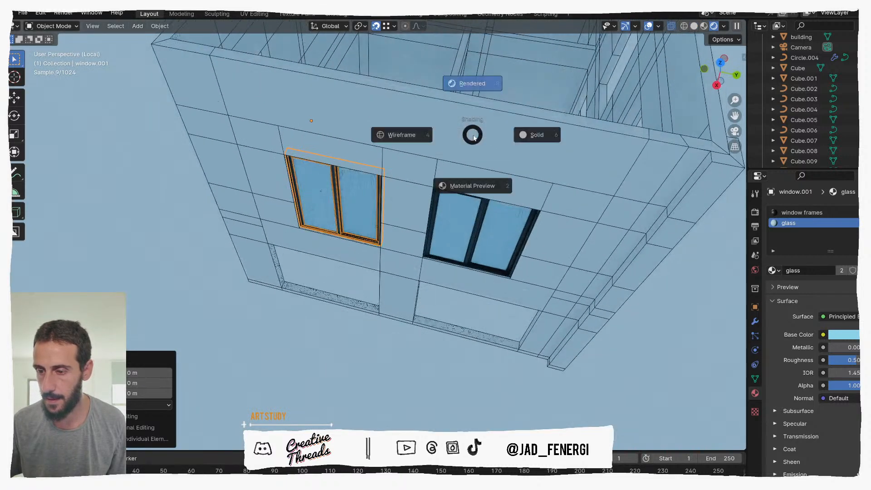
pyautogui.click(472, 178)
pyautogui.moveTo(439, 217); pyautogui.dragTo(447, 180, button='middle')
pyautogui.scroll(-3, 461, 217)
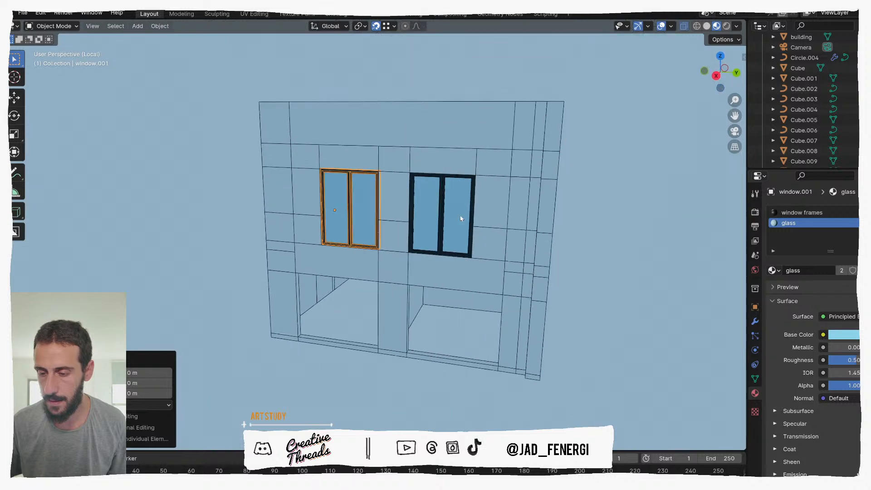
pyautogui.click(591, 231)
pyautogui.moveTo(590, 231); pyautogui.dragTo(525, 219, button='middle')
pyautogui.press('KP_Divide')
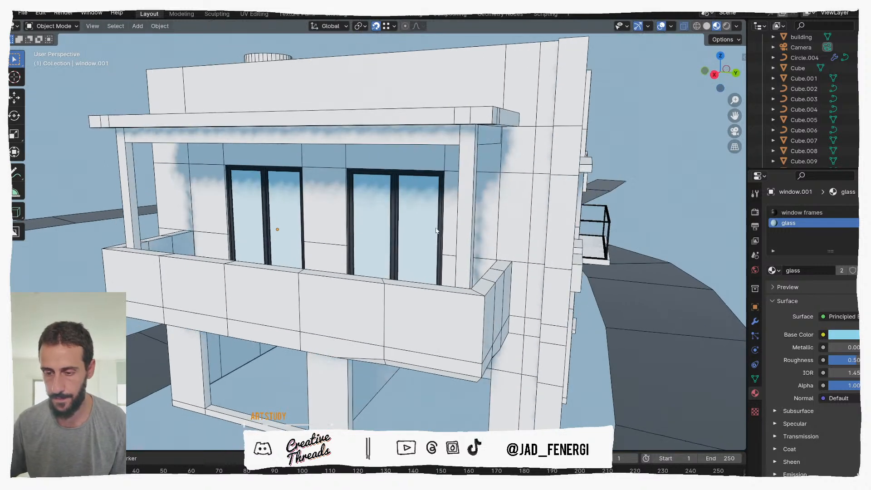
# Select the original balcony window together with the building and isolate them in local view from above.
pyautogui.scroll(-2, 406, 232)
pyautogui.moveTo(407, 232); pyautogui.dragTo(385, 227, button='middle')
pyautogui.click(383, 228)
pyautogui.scroll(-1, 503, 249)
pyautogui.moveTo(502, 243); pyautogui.dragTo(531, 307, button='middle')
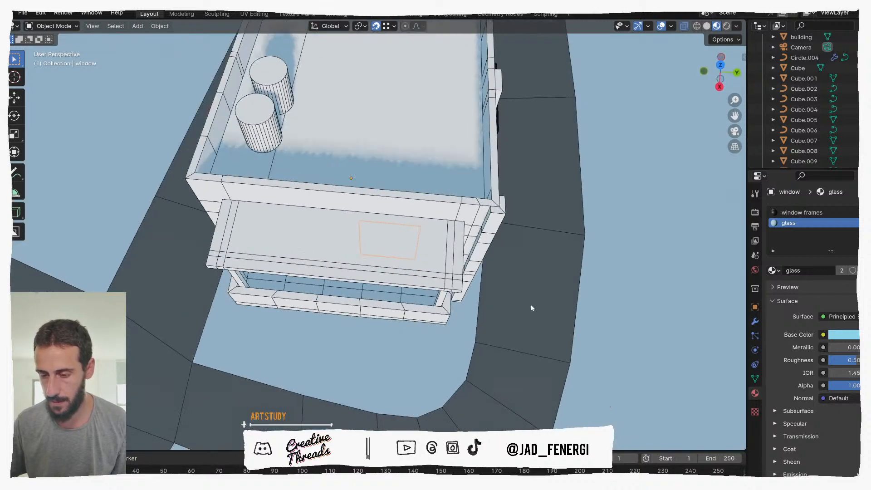
pyautogui.scroll(-3, 531, 307)
pyautogui.click(476, 254)
pyautogui.press('KP_Divide')
pyautogui.moveTo(473, 257)
pyautogui.mouseDown(button='middle')
pyautogui.moveTo(444, 239)
pyautogui.moveTo(462, 317)
pyautogui.moveTo(411, 323)
pyautogui.moveTo(392, 233)
pyautogui.mouseUp(button='middle')
pyautogui.scroll(1, 422, 327)
pyautogui.scroll(1, 453, 172)
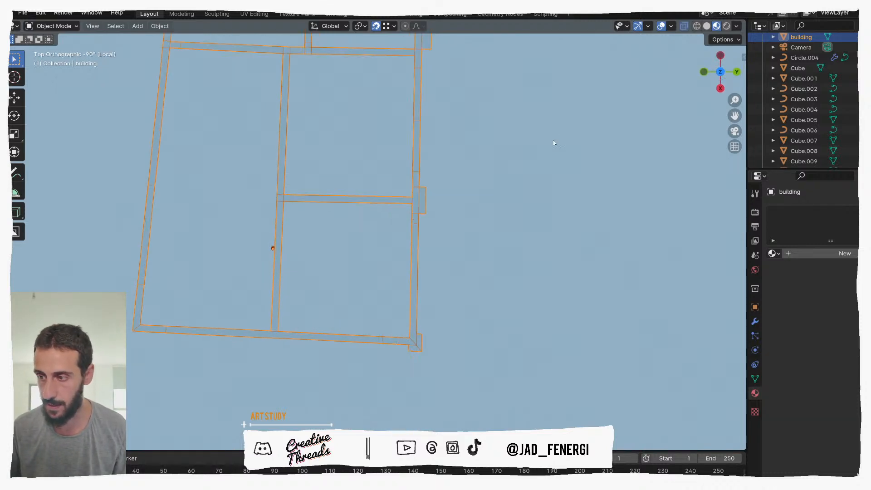
# Switch the viewport to Solid shading with X-ray turned on.
pyautogui.press('z')
pyautogui.click(618, 154)
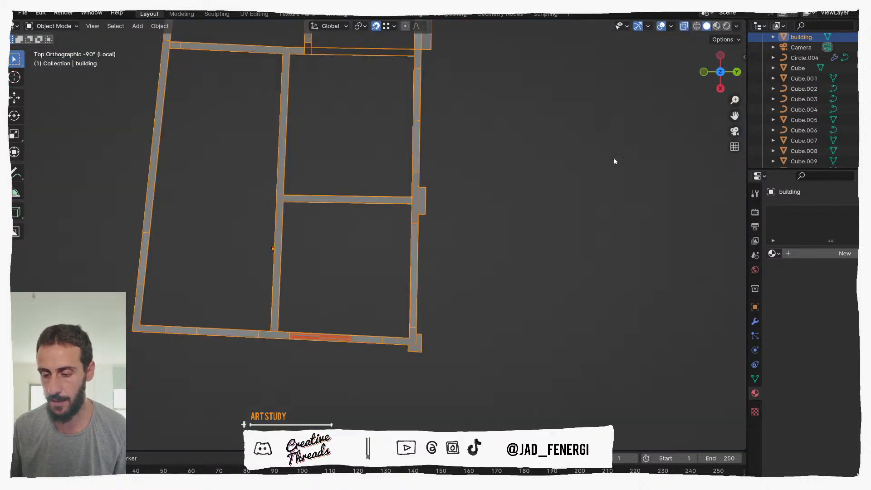
pyautogui.scroll(1, 369, 334)
pyautogui.keyDown('shift'); pyautogui.moveTo(379, 342); pyautogui.dragTo(367, 295, button='middle'); pyautogui.keyUp('shift')
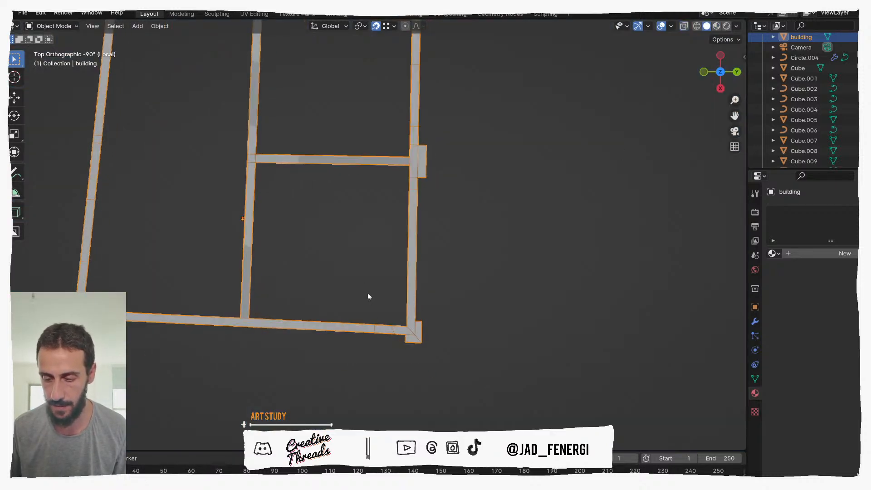
pyautogui.press('z')
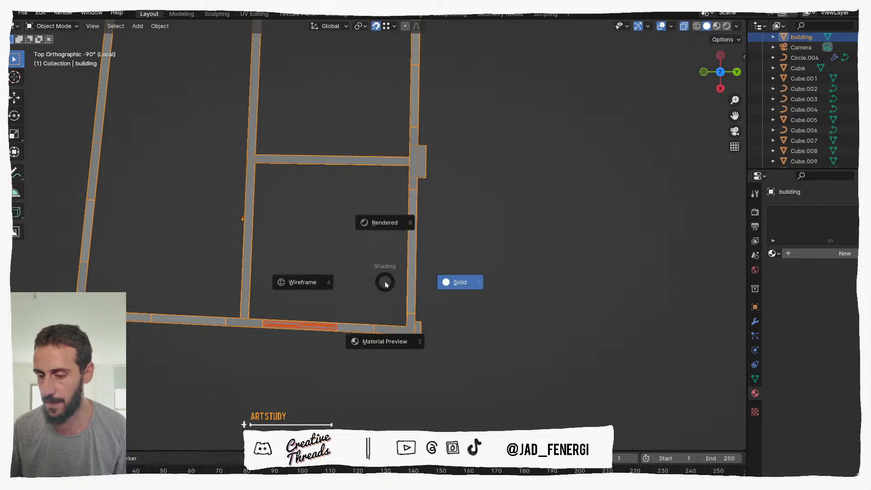
pyautogui.click(384, 349)
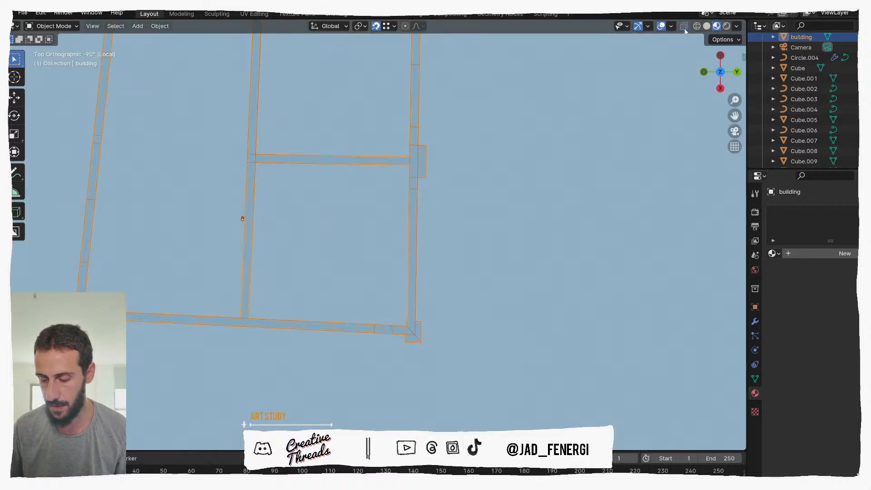
pyautogui.press('z')
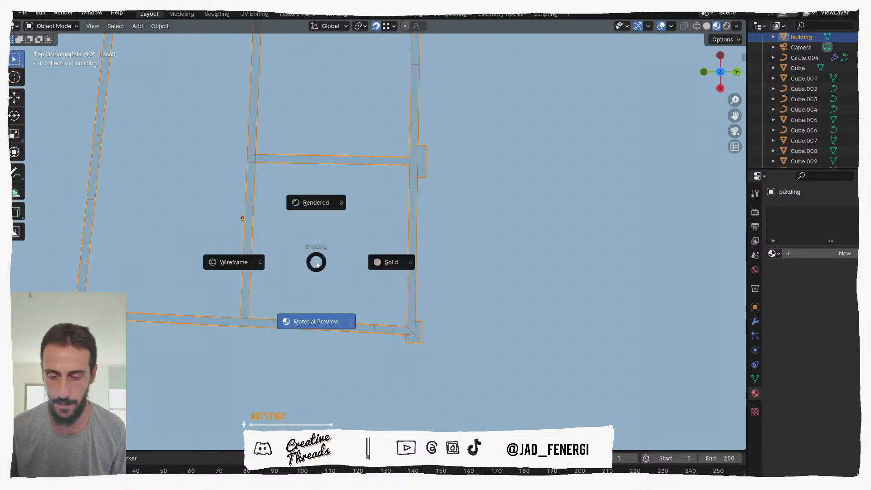
pyautogui.click(365, 268)
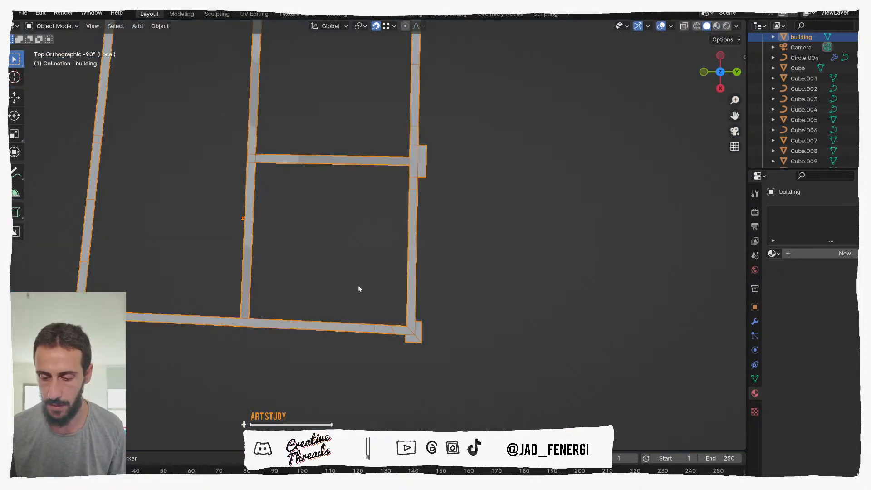
pyautogui.hotkey('alt', 'z')
pyautogui.hotkey('shift', 'd')
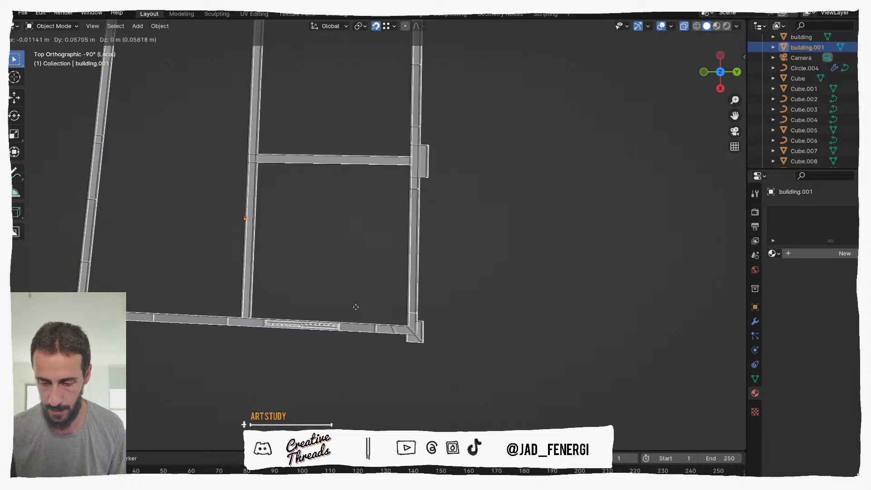
pyautogui.rightClick(371, 297)
pyautogui.moveTo(371, 295); pyautogui.dragTo(422, 229, button='middle')
pyautogui.press('x')
pyautogui.click(422, 230)
# Duplicate only the balcony window from the top view and place the copy about 2 m away, inside the corner room.
pyautogui.moveTo(382, 257); pyautogui.dragTo(331, 301, button='middle')
pyautogui.click(311, 285)
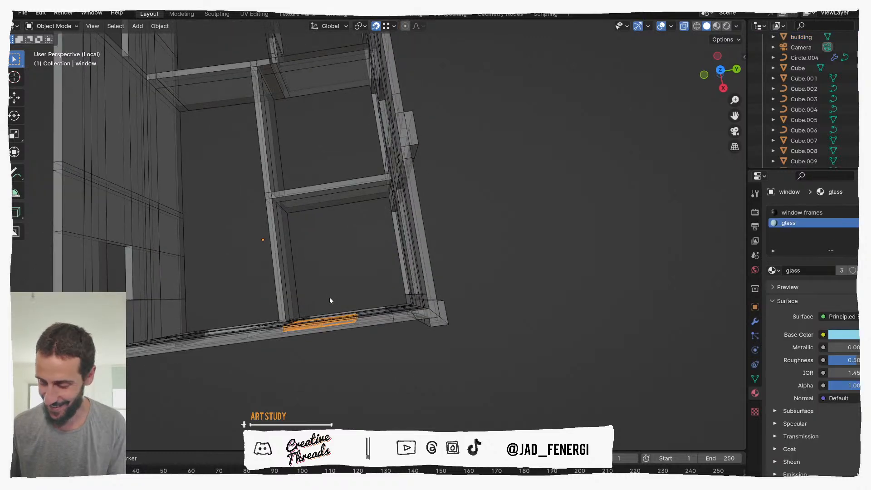
pyautogui.press('KP_7')
pyautogui.hotkey('shift', 'd')
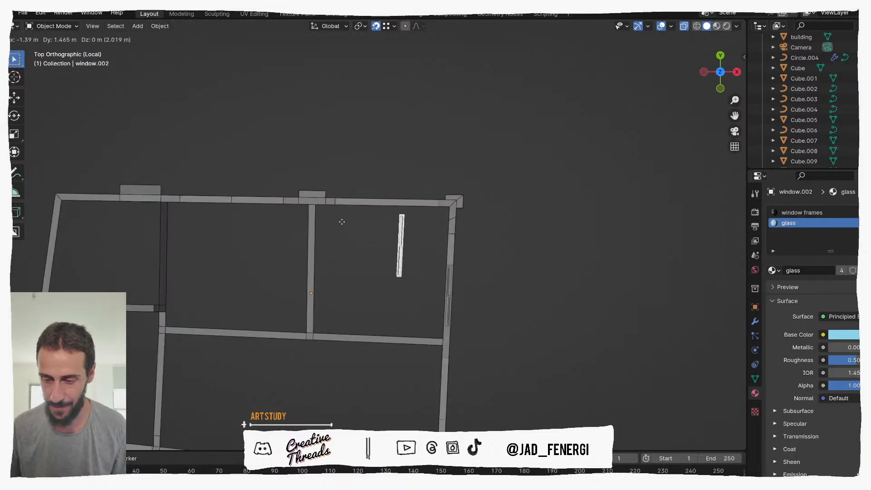
pyautogui.click(349, 223)
pyautogui.scroll(5, 352, 225)
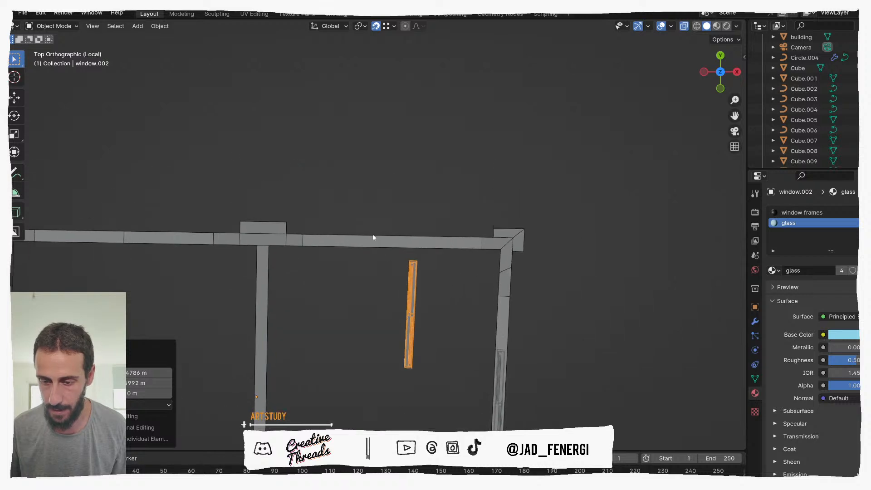
# Set the duplicated window's origin to its geometry and rotate the window 90 degrees.
pyautogui.press('r')
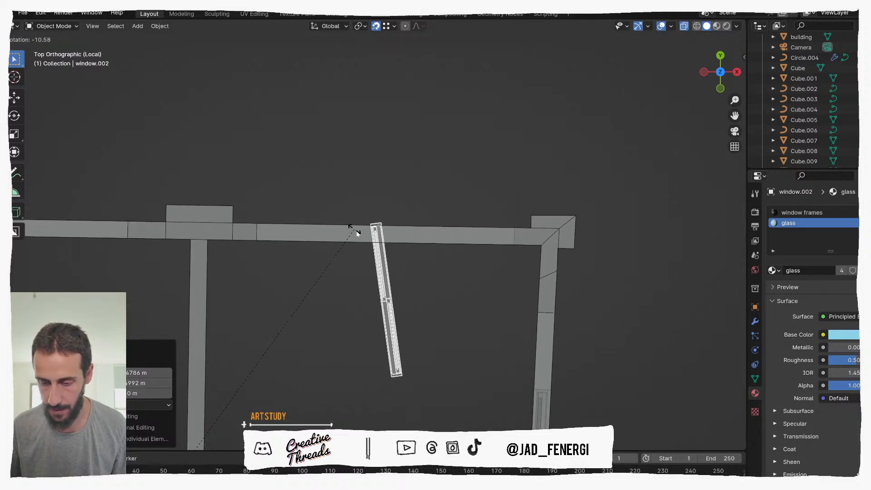
pyautogui.rightClick(354, 231)
pyautogui.scroll(-2, 386, 276)
pyautogui.rightClick(402, 303)
pyautogui.moveTo(403, 346)
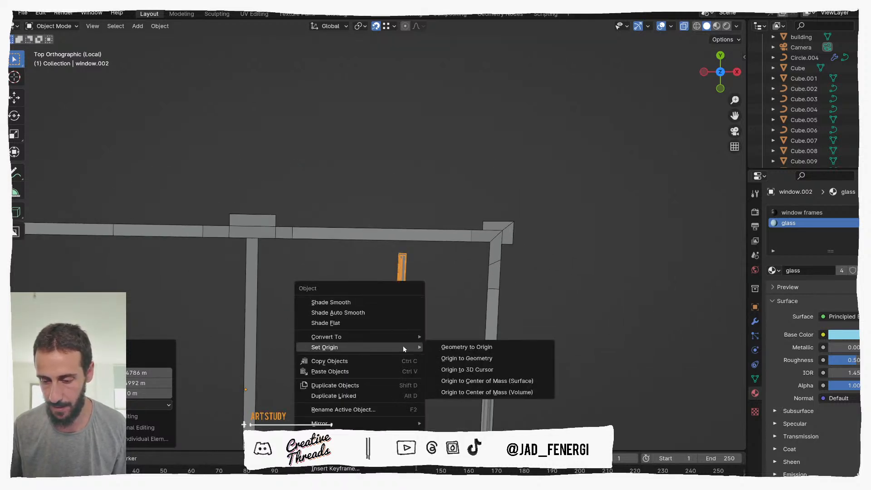
pyautogui.click(451, 357)
pyautogui.write('r')
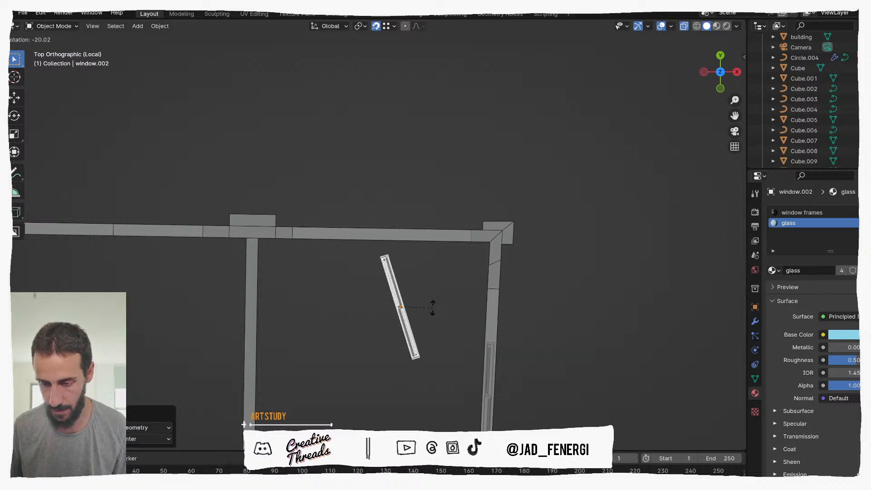
pyautogui.write('90')
pyautogui.press('Return')
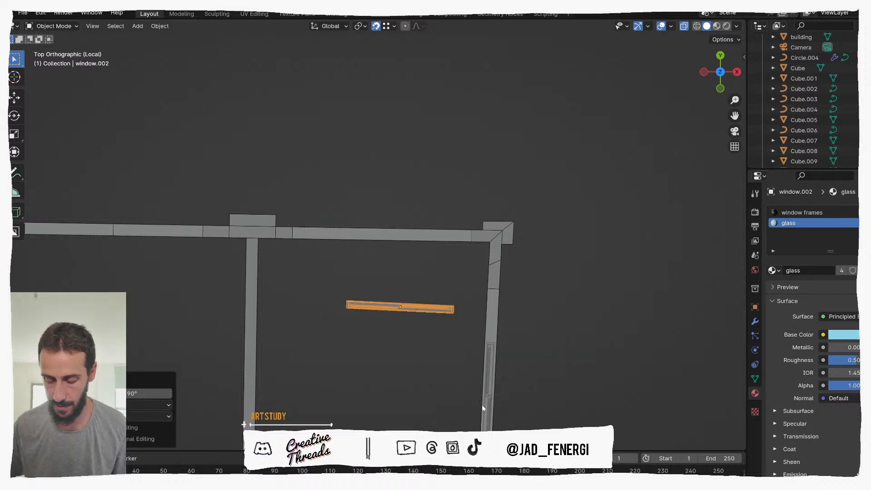
# Move the rotated window copy into the side wall of the corner room.
pyautogui.press('g')
pyautogui.click(478, 331)
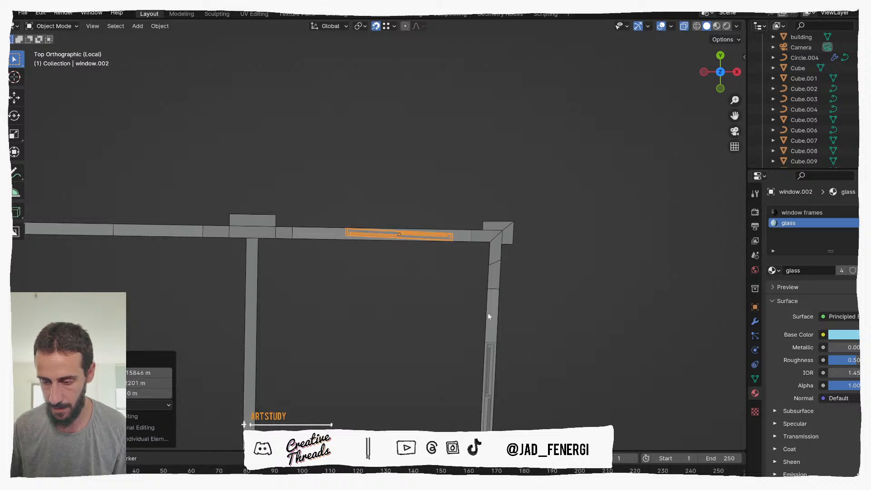
pyautogui.scroll(3, 424, 227)
pyautogui.keyDown('shift'); pyautogui.moveTo(411, 235); pyautogui.dragTo(383, 250, button='middle'); pyautogui.keyUp('shift')
pyautogui.scroll(2, 393, 249)
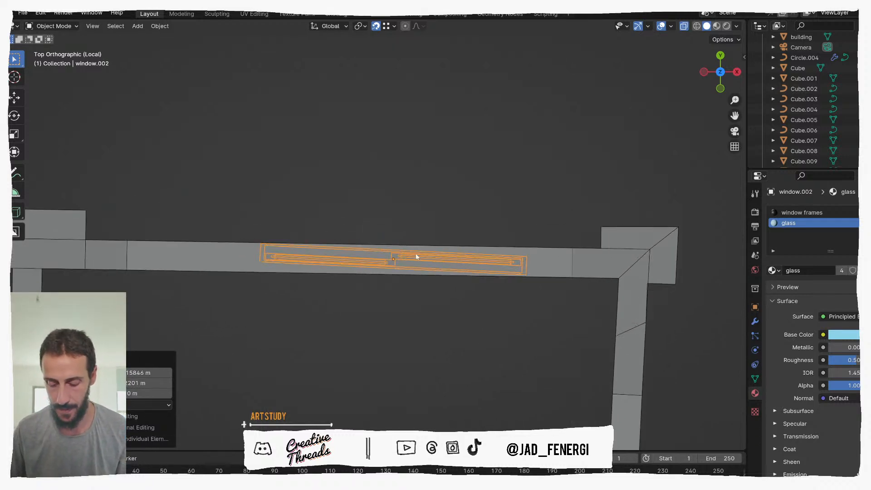
# Rotate the duplicated window about 1.9 degrees in the top view to align it with the slanted wall.
pyautogui.press('r')
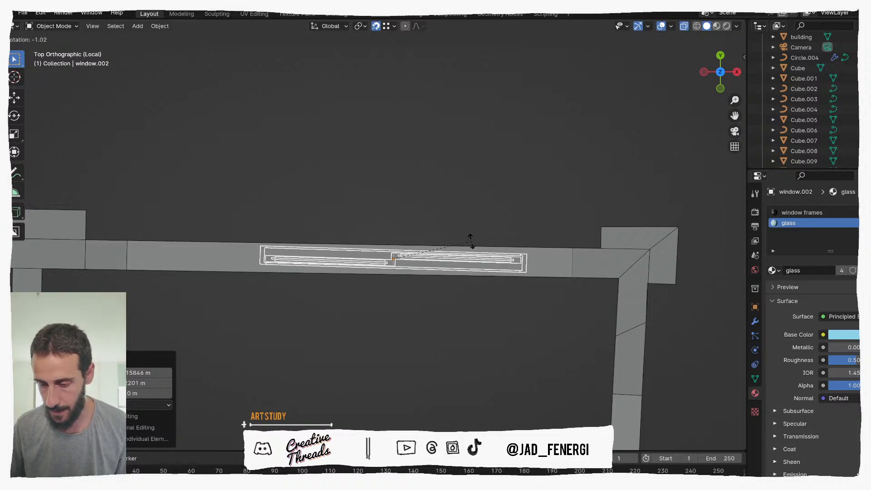
pyautogui.click(445, 219)
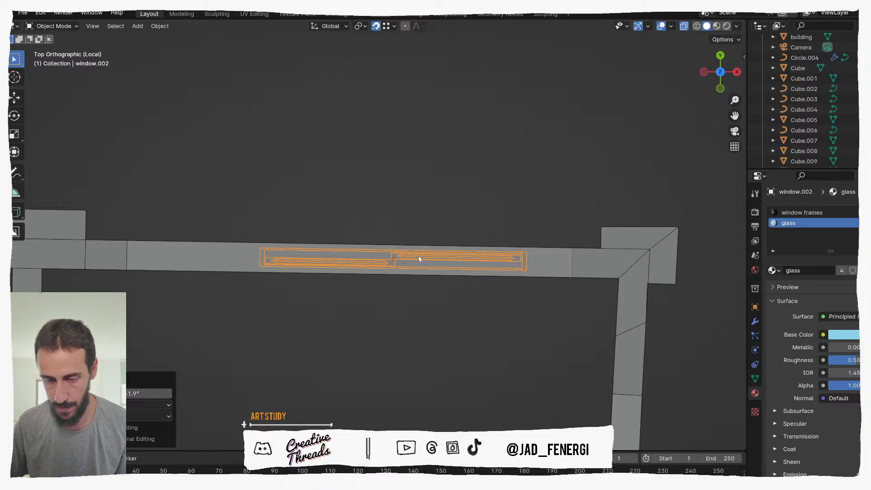
# Select all vertices along the bottom edge of the duplicated window in Edit Mode from the front view.
pyautogui.press('Tab')
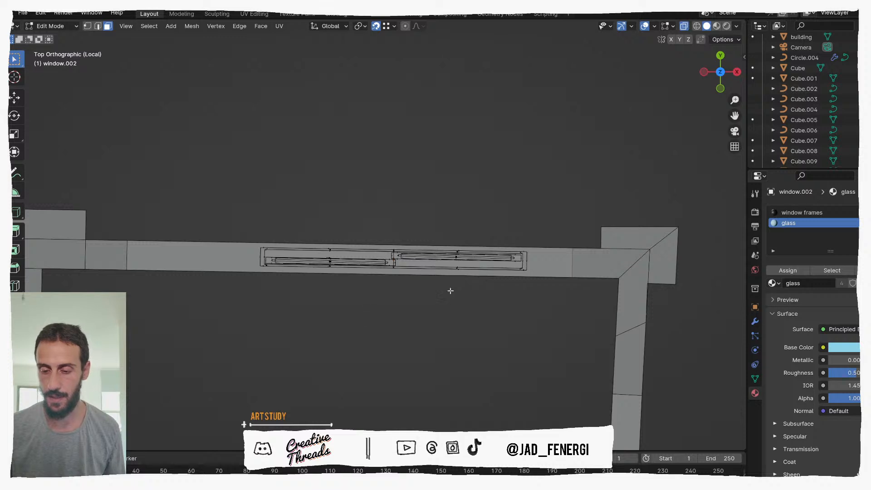
pyautogui.scroll(-3, 396, 317)
pyautogui.press('KP_1')
pyautogui.scroll(2, 347, 221)
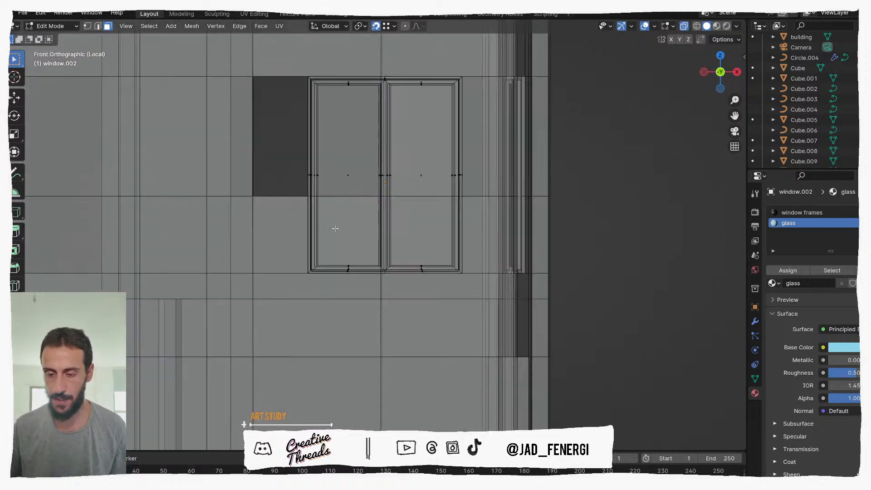
pyautogui.moveTo(278, 249); pyautogui.dragTo(487, 308)
pyautogui.scroll(1, 368, 274)
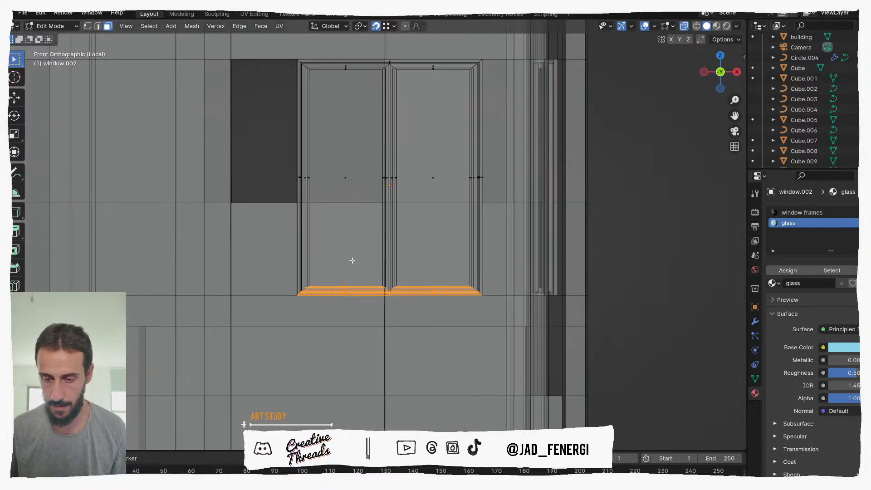
pyautogui.press('1')
pyautogui.moveTo(295, 245); pyautogui.dragTo(554, 323)
pyautogui.press('g')
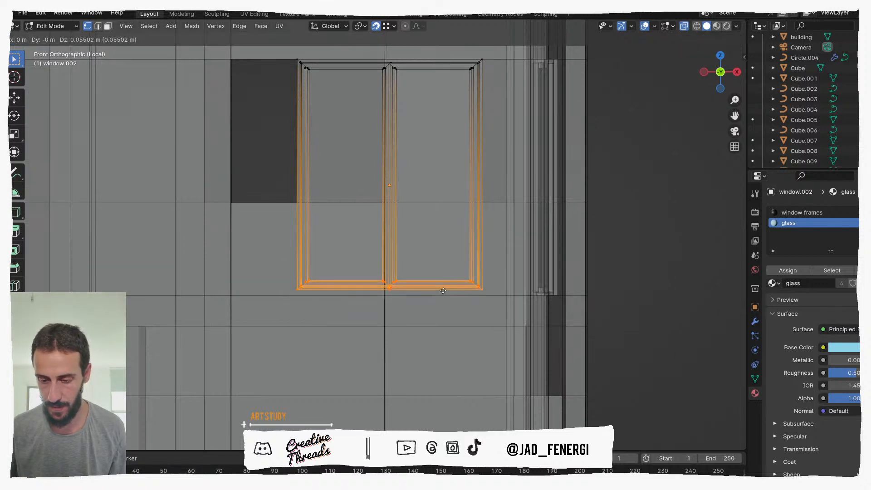
pyautogui.rightClick(432, 278)
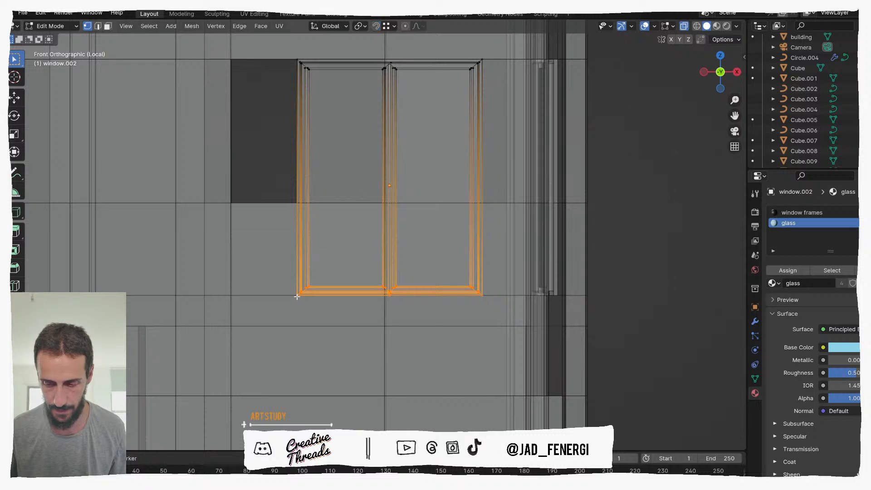
pyautogui.press('g')
pyautogui.press('z')
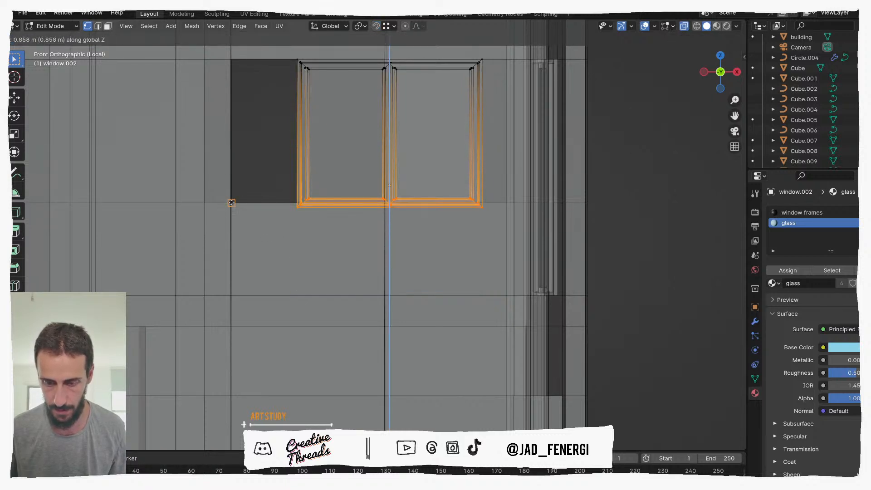
pyautogui.rightClick(232, 200)
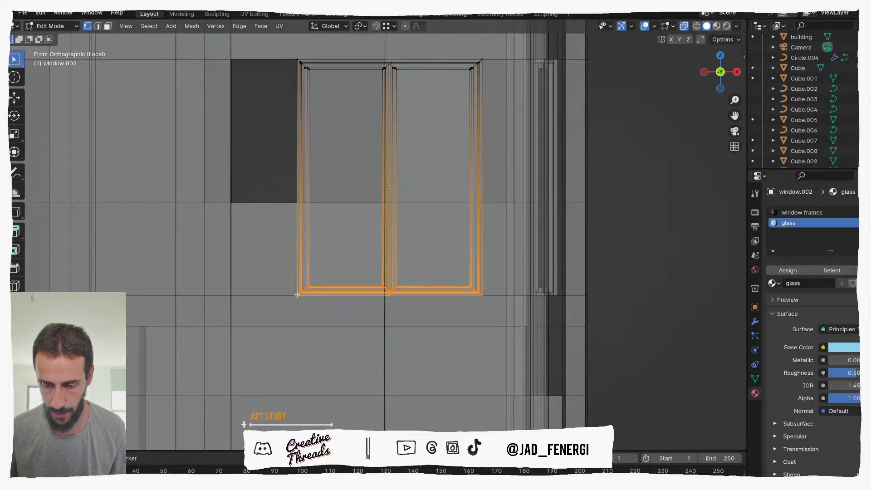
pyautogui.press('g')
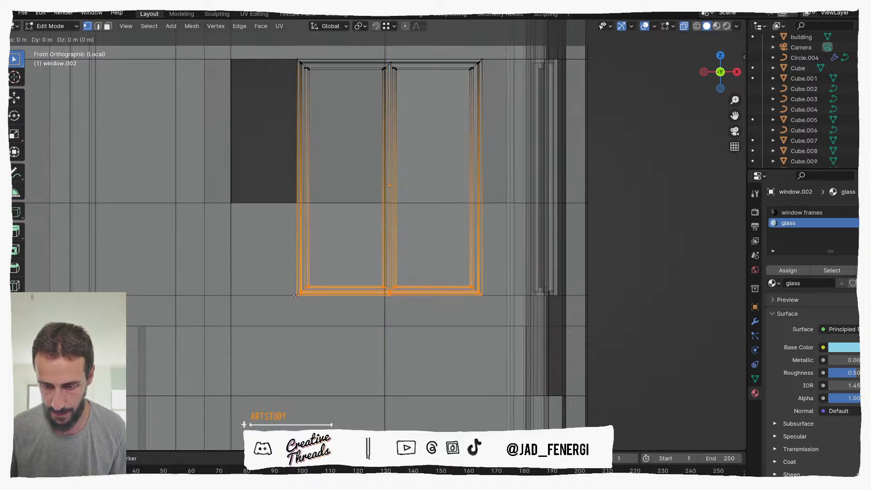
pyautogui.click(295, 295)
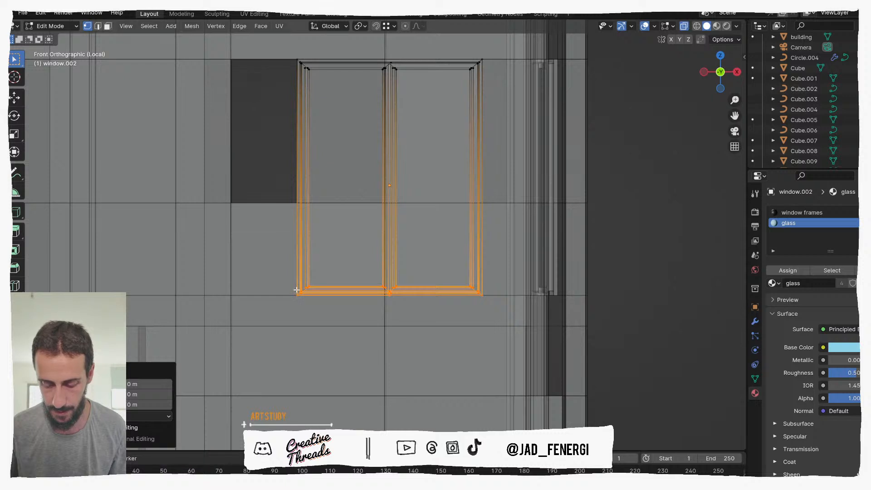
# Raise the selected bottom vertices along Z until the window's bottom edge meets the sill of the wall opening.
pyautogui.press('g')
pyautogui.press('z')
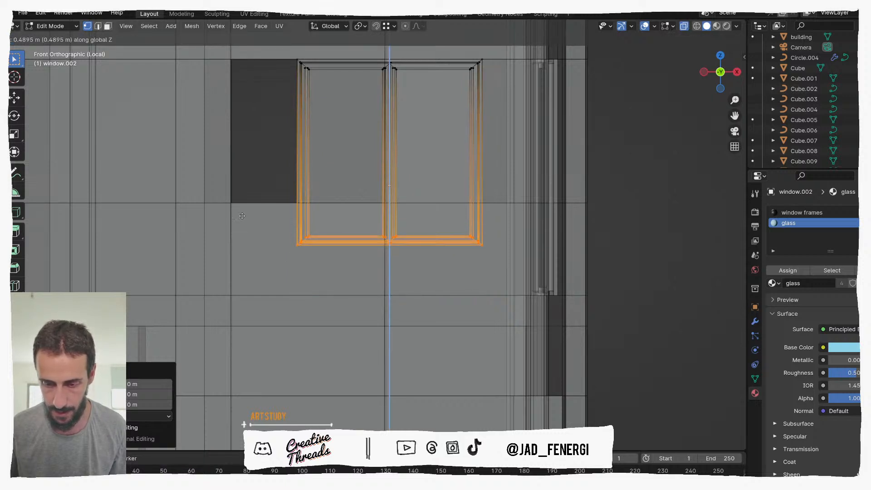
pyautogui.click(230, 201)
pyautogui.scroll(4, 288, 204)
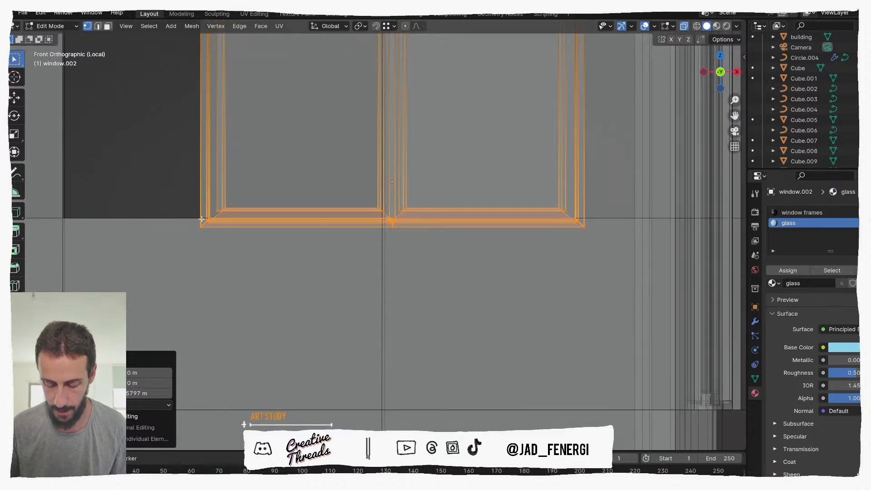
pyautogui.press('g')
pyautogui.press('z')
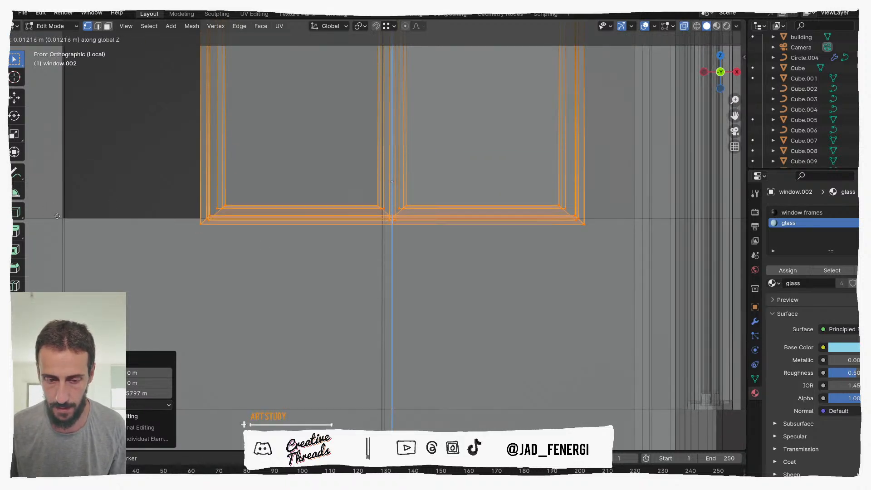
pyautogui.click(132, 219)
pyautogui.scroll(-4, 284, 194)
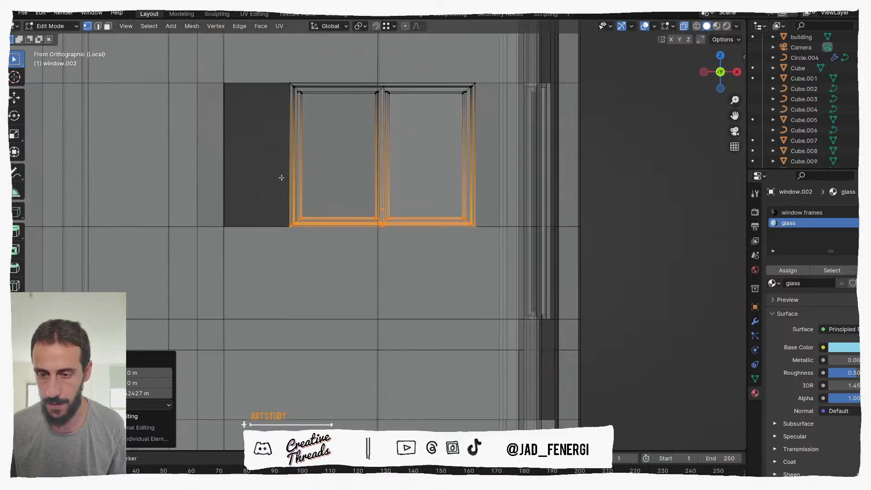
# Inspect the shortened window from outside in Material Preview shading and return to Object Mode.
pyautogui.moveTo(294, 154); pyautogui.dragTo(693, 93, button='middle')
pyautogui.press('z')
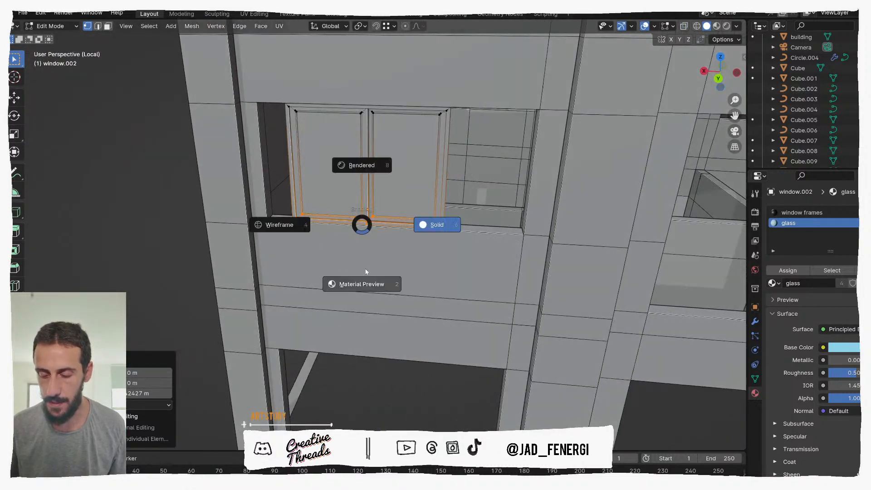
pyautogui.click(368, 283)
pyautogui.moveTo(381, 218); pyautogui.dragTo(403, 215, button='middle')
pyautogui.hotkey('ctrl', 'Tab')
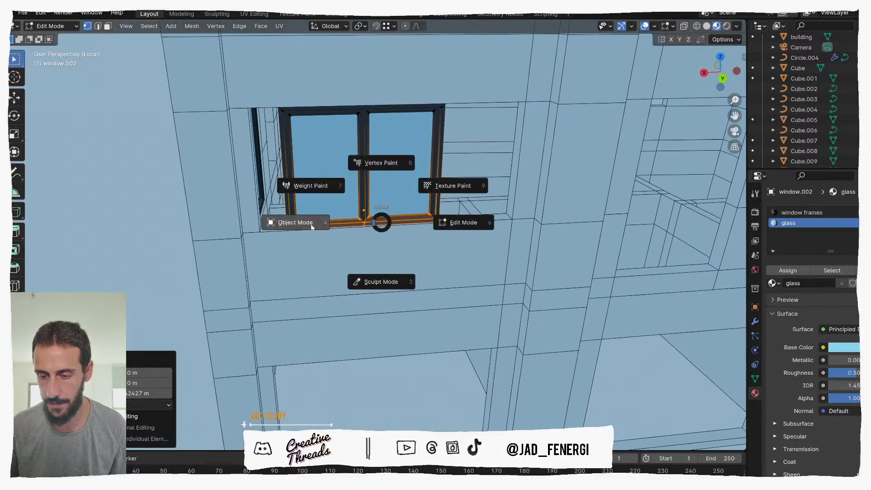
pyautogui.click(311, 228)
# Exit local view to show the shortened window within the whole building facade.
pyautogui.scroll(-2, 348, 223)
pyautogui.moveTo(349, 223); pyautogui.dragTo(389, 210, button='middle')
pyautogui.scroll(-1, 562, 138)
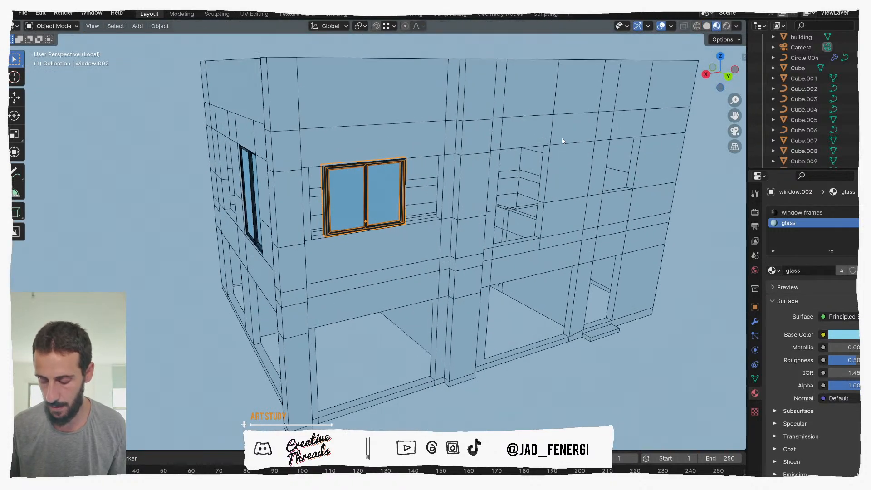
pyautogui.press('KP_Divide')
pyautogui.moveTo(480, 193); pyautogui.dragTo(428, 182, button='middle')
pyautogui.scroll(2, 417, 162)
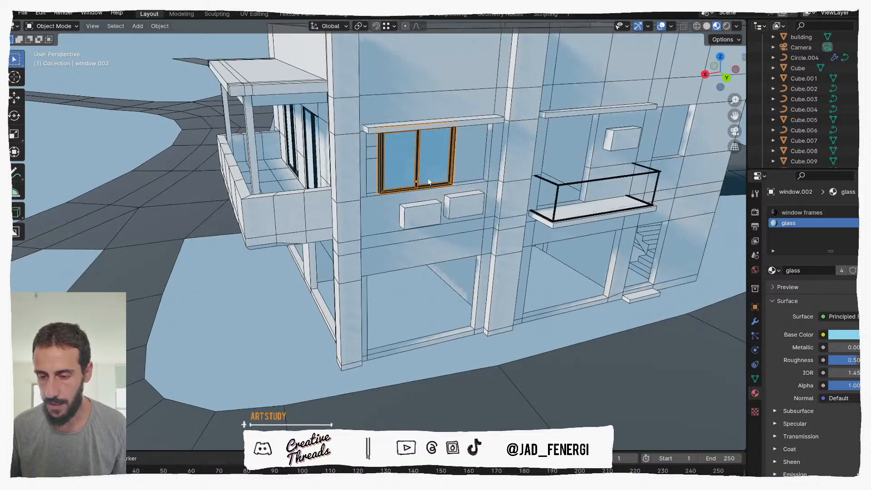
pyautogui.moveTo(354, 178); pyautogui.dragTo(380, 157, button='middle')
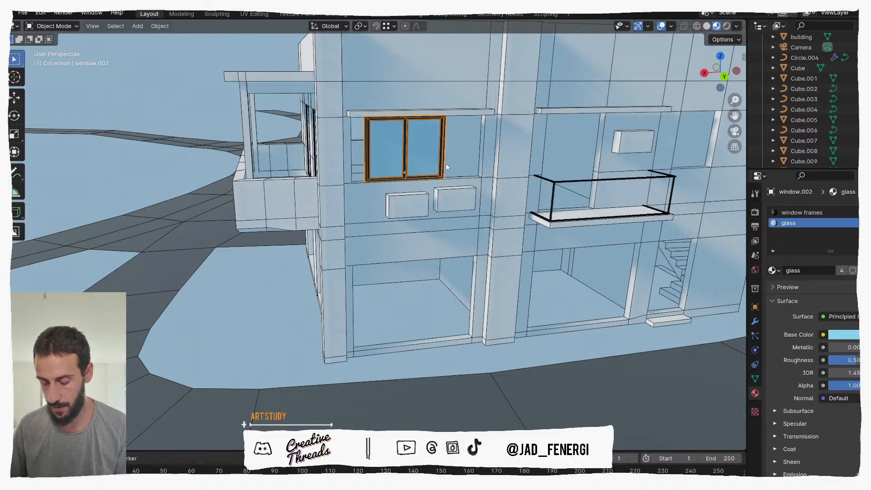
# Select the linked geometry of both window panes in face mode and hide it, leaving only the outer frame.
pyautogui.press('Tab')
pyautogui.press('3')
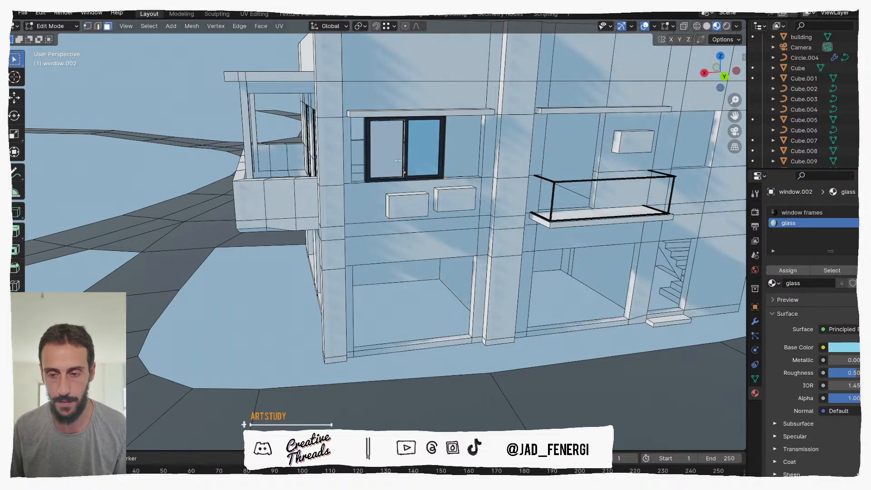
pyautogui.scroll(4, 439, 209)
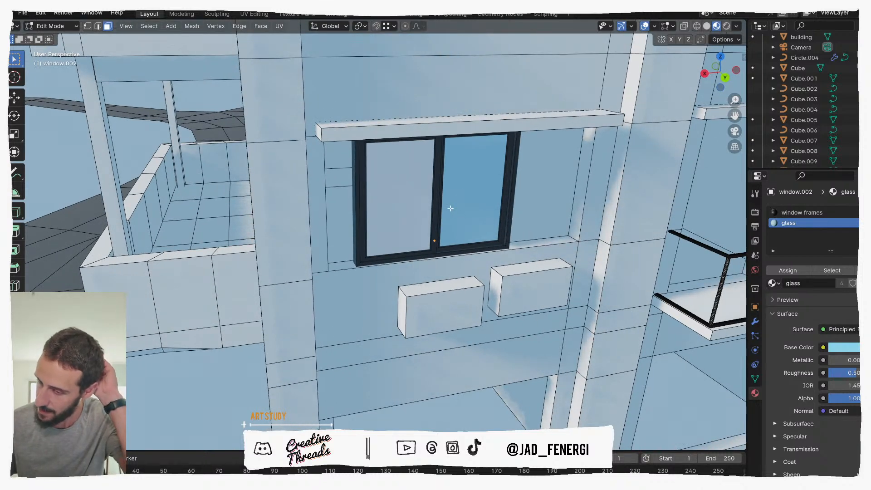
pyautogui.moveTo(424, 214); pyautogui.dragTo(403, 219)
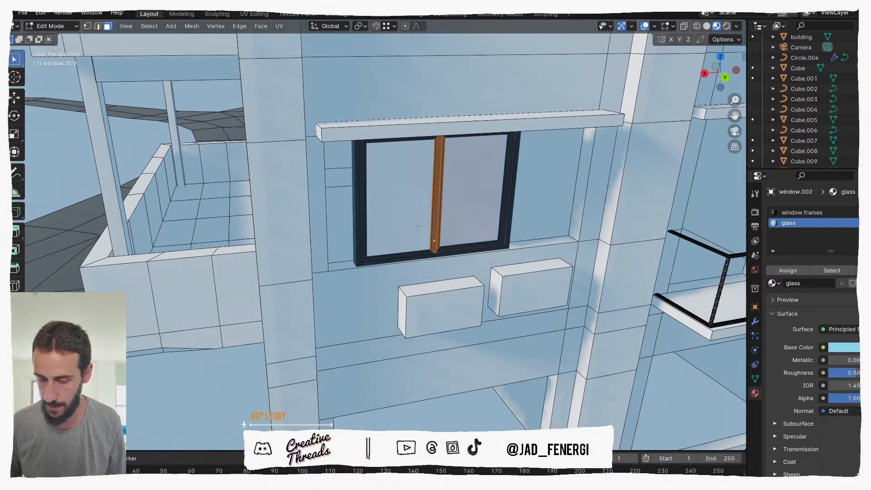
pyautogui.hotkey('ctrl', 'l')
pyautogui.press('h')
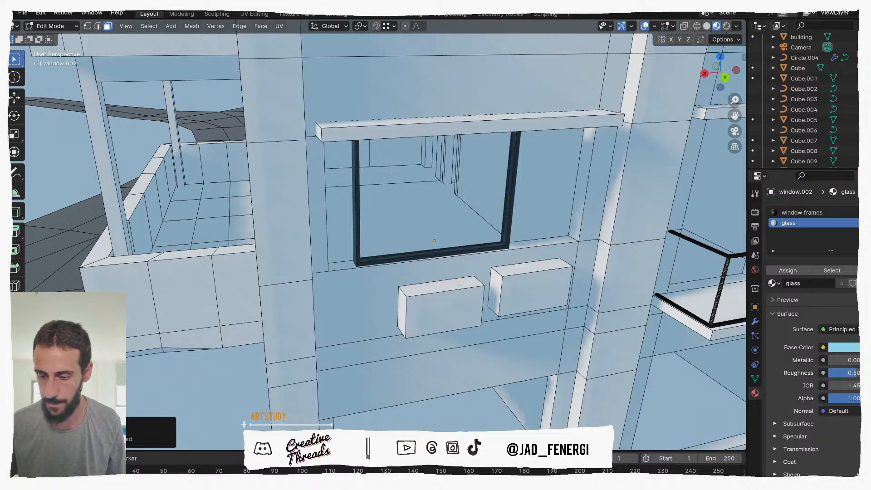
# Select the vertices at the outer frame's end nearest the building corner, using the top view in Solid shading with X-ray on.
pyautogui.click(509, 239)
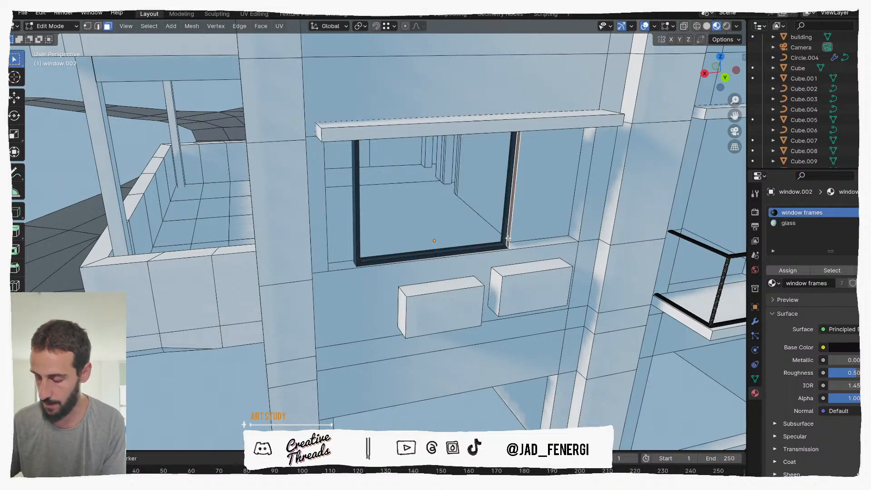
pyautogui.press('KP_7')
pyautogui.press('z')
pyautogui.click(548, 248)
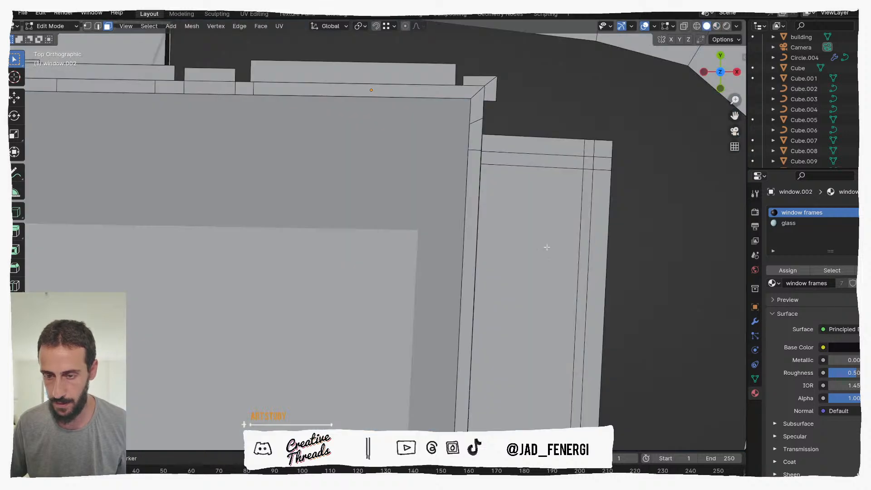
pyautogui.hotkey('alt', 'z')
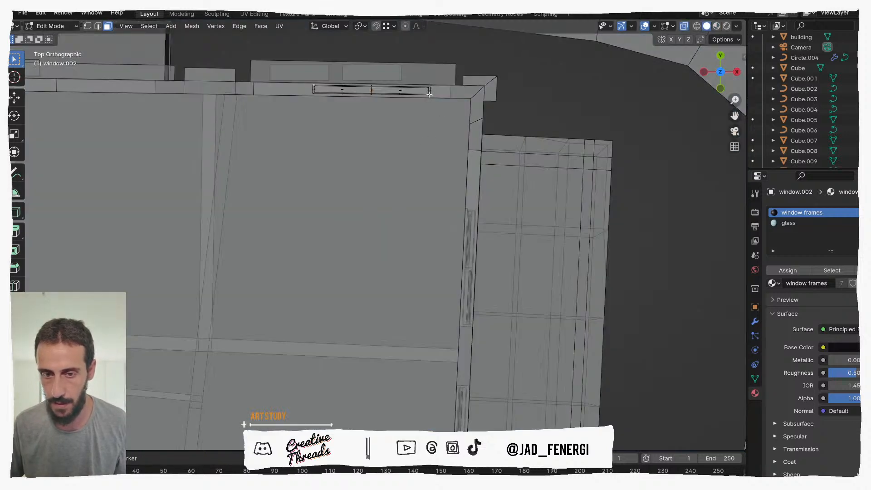
pyautogui.press('1')
pyautogui.scroll(6, 375, 181)
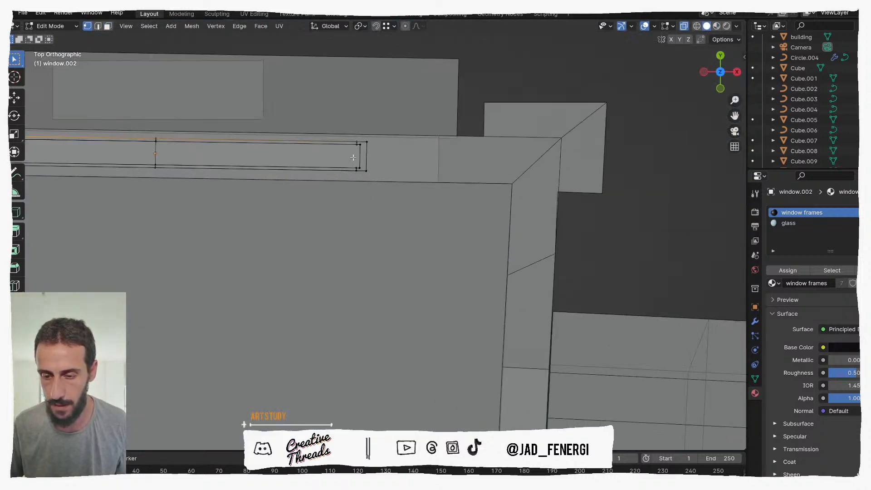
pyautogui.moveTo(336, 135); pyautogui.dragTo(375, 176)
pyautogui.keyDown('shift'); pyautogui.moveTo(376, 176); pyautogui.dragTo(375, 194, button='middle'); pyautogui.keyUp('shift')
pyautogui.scroll(1, 376, 193)
pyautogui.scroll(-1, 379, 193)
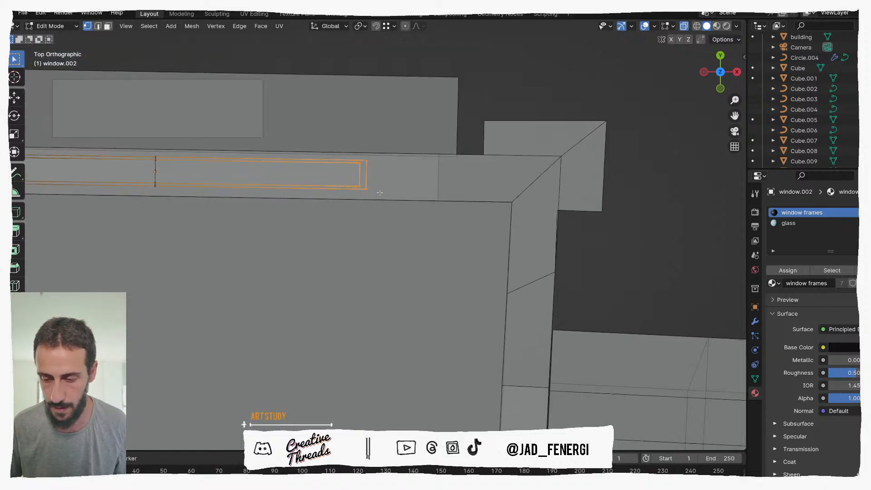
pyautogui.hotkey('shift', 'v')
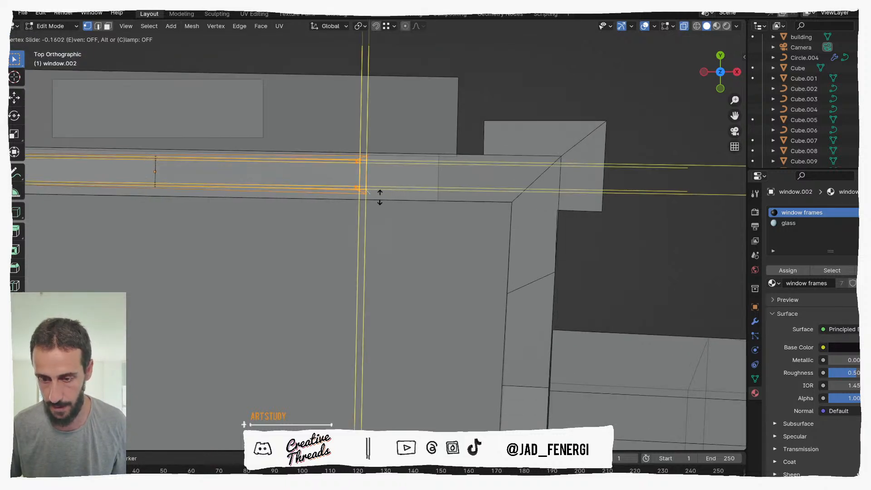
pyautogui.press('c')
pyautogui.rightClick(428, 203)
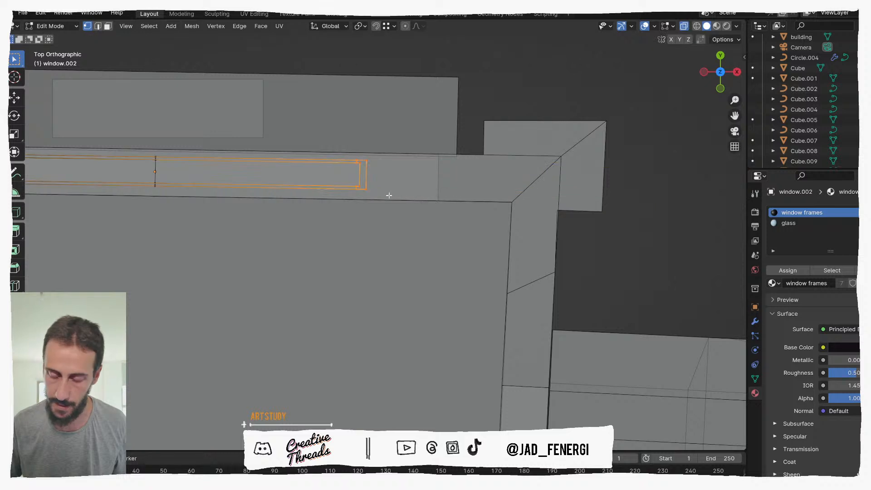
# Move the selected frame end about 0.3 m along local X to the edge of the wall opening.
pyautogui.keyDown('shift'); pyautogui.moveTo(385, 191); pyautogui.dragTo(383, 199, button='middle'); pyautogui.keyUp('shift')
pyautogui.press('g')
pyautogui.press('y')
pyautogui.press('y')
pyautogui.press('x')
pyautogui.press('x')
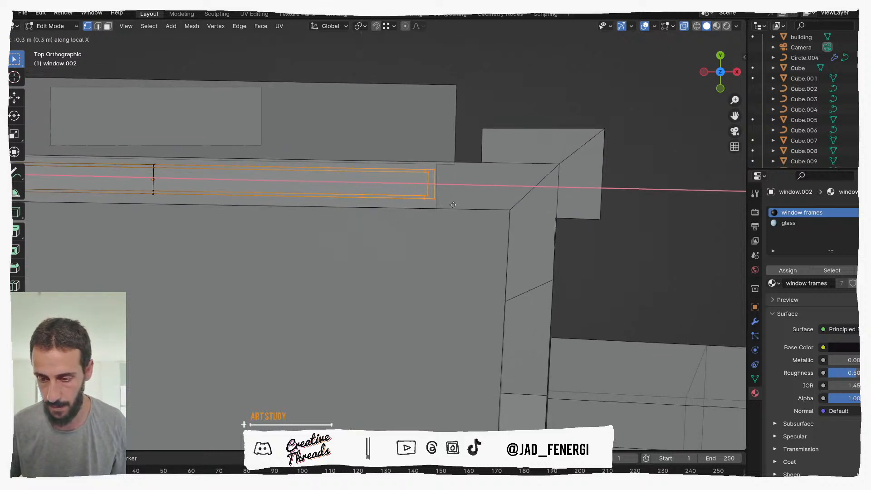
pyautogui.click(456, 205)
# Show the item transform values for the selected end of the outer frame.
pyautogui.scroll(-4, 453, 205)
pyautogui.keyDown('shift'); pyautogui.moveTo(336, 208); pyautogui.dragTo(560, 218, button='middle'); pyautogui.keyUp('shift')
pyautogui.scroll(1, 391, 199)
pyautogui.scroll(1, 391, 200)
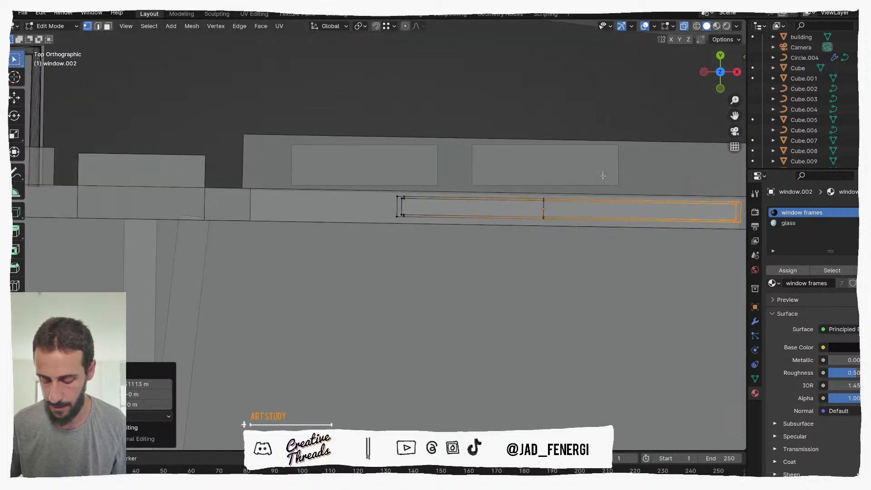
pyautogui.press('n')
pyautogui.click(742, 80)
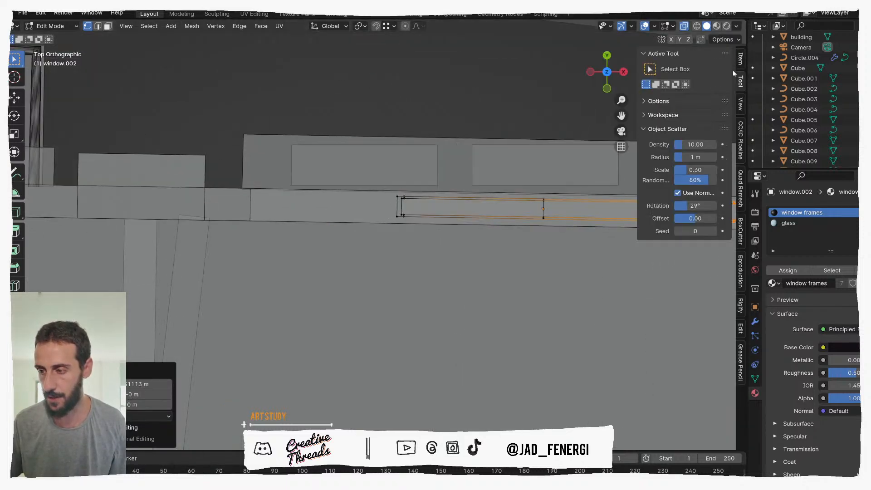
pyautogui.click(740, 58)
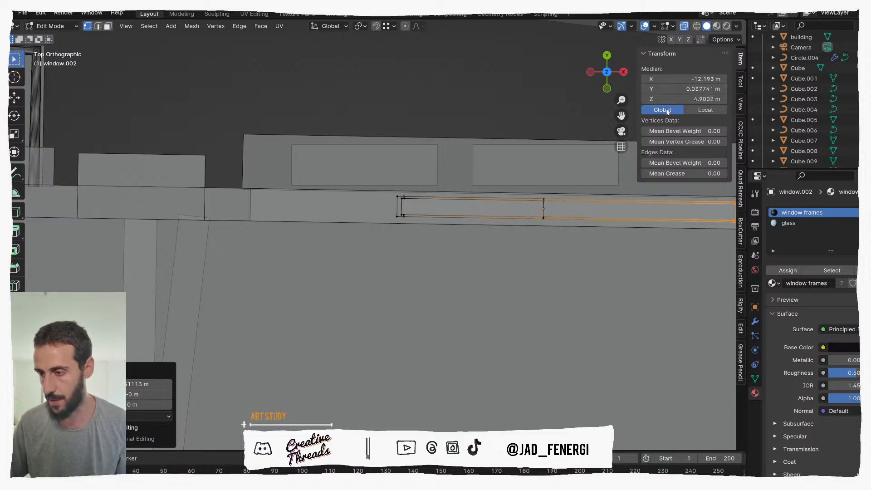
# Select the frame end farther from the building corner and move it about 0.9 m along local X to the opening's edge.
pyautogui.moveTo(369, 187); pyautogui.dragTo(414, 232)
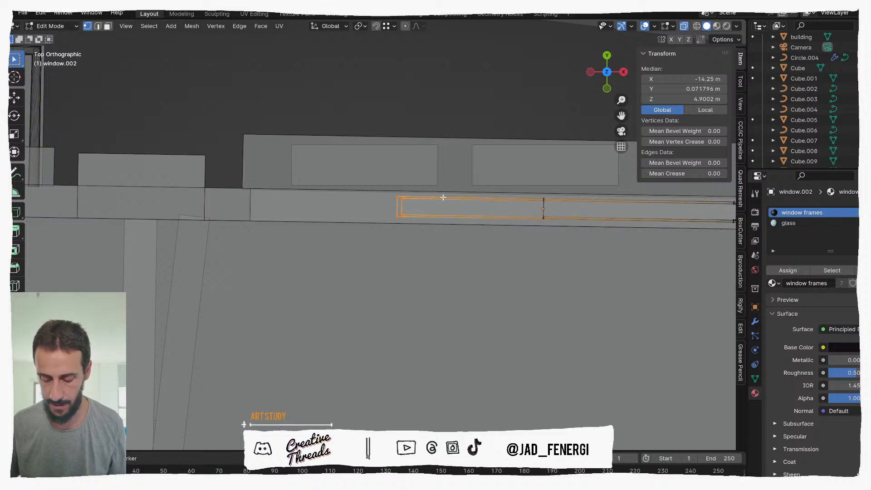
pyautogui.press('g')
pyautogui.press('y')
pyautogui.press('x')
pyautogui.press('x')
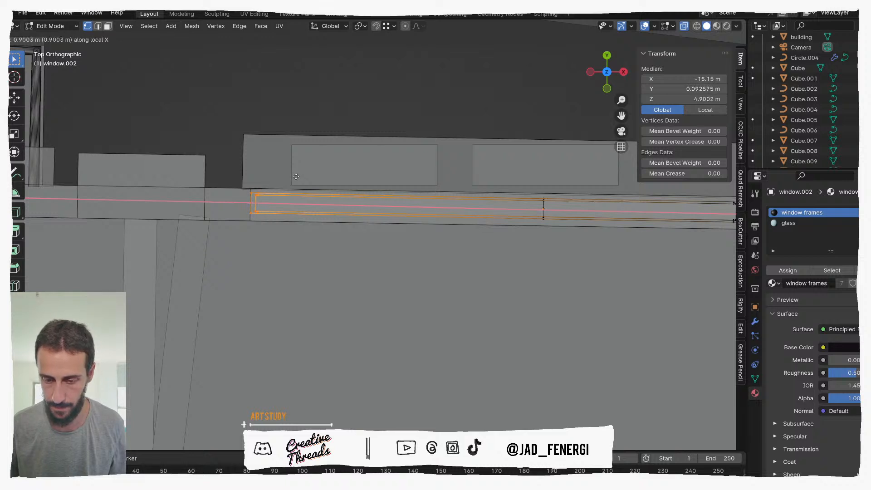
pyautogui.click(296, 177)
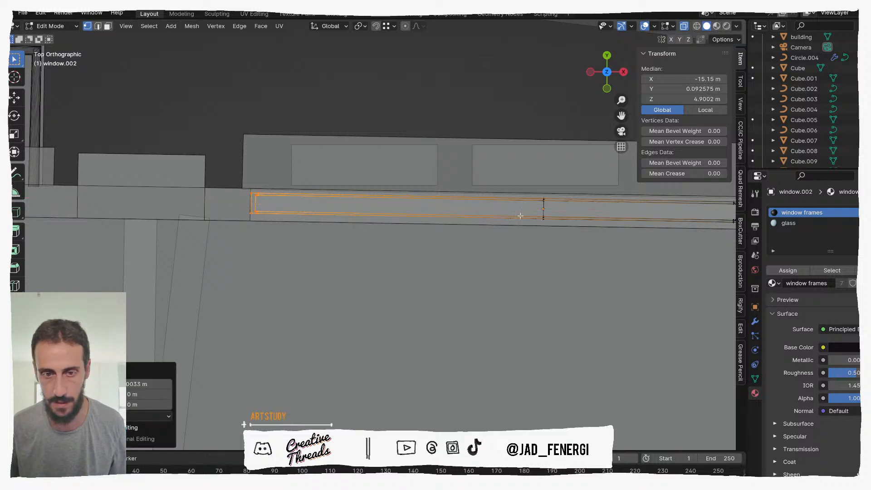
# Select the edge loop across the middle of the outer frame in edge mode and dissolve it.
pyautogui.press('3')
pyautogui.click(544, 207)
pyautogui.moveTo(544, 207); pyautogui.dragTo(384, 209, button='middle')
pyautogui.hotkey('alt', 'z')
pyautogui.moveTo(299, 230); pyautogui.dragTo(326, 225, button='middle')
pyautogui.scroll(3, 326, 226)
pyautogui.keyDown('ctrl'); pyautogui.doubleClick(314, 221); pyautogui.keyUp('ctrl')
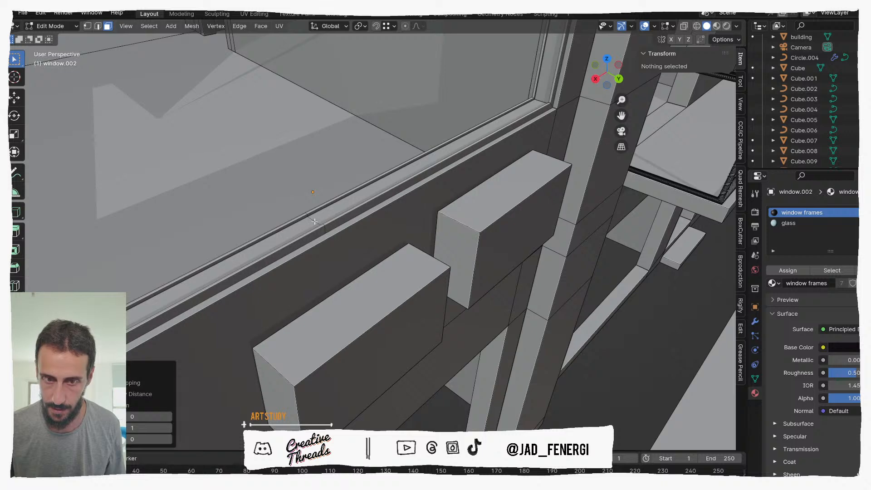
pyautogui.press('2')
pyautogui.keyDown('ctrl'); pyautogui.click(314, 221); pyautogui.keyUp('ctrl')
pyautogui.keyDown('ctrl'); pyautogui.click(314, 222); pyautogui.keyUp('ctrl')
pyautogui.doubleClick(314, 221)
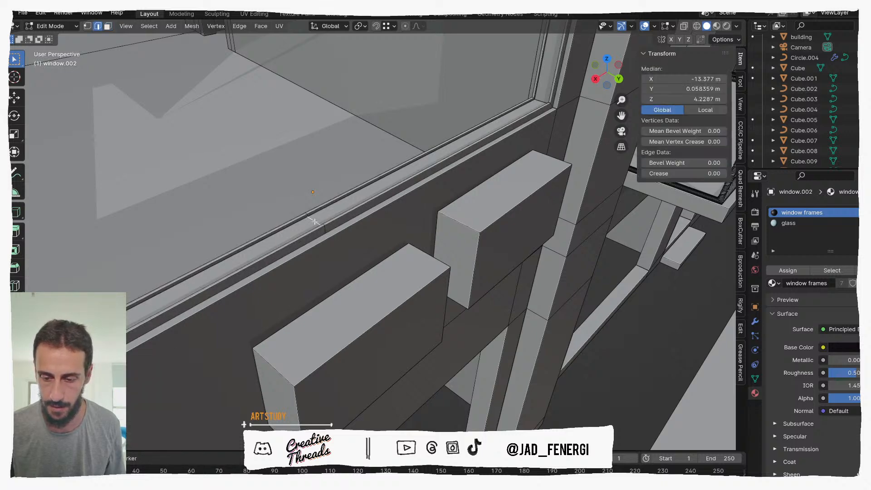
pyautogui.hotkey('ctrl', 'x')
# Add three evenly spaced, centred loop cuts across the long rails of the outer frame.
pyautogui.scroll(-5, 314, 221)
pyautogui.moveTo(314, 222); pyautogui.dragTo(327, 182, button='middle')
pyautogui.keyDown('shift'); pyautogui.moveTo(327, 150); pyautogui.dragTo(327, 209, button='middle'); pyautogui.keyUp('shift')
pyautogui.moveTo(345, 124); pyautogui.dragTo(358, 313, button='middle')
pyautogui.scroll(2, 360, 197)
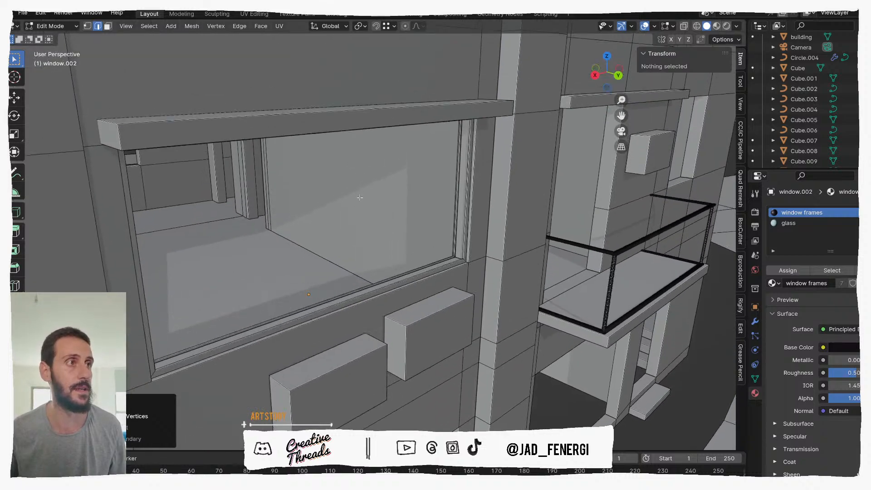
pyautogui.scroll(2, 366, 153)
pyautogui.scroll(2, 354, 131)
pyautogui.keyDown('shift'); pyautogui.moveTo(358, 342); pyautogui.dragTo(372, 297, button='middle'); pyautogui.keyUp('shift')
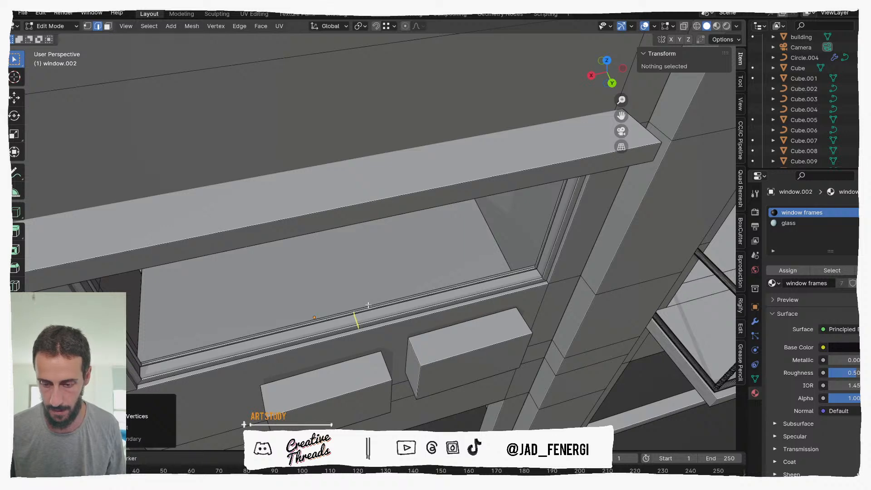
pyautogui.scroll(1, 368, 305)
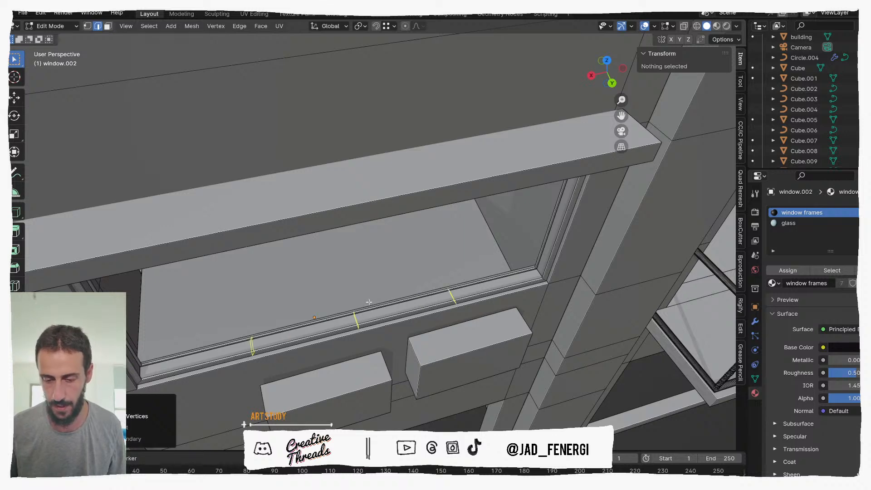
pyautogui.click(368, 302)
pyautogui.keyDown('alt'); pyautogui.moveTo(369, 301); pyautogui.dragTo(377, 313, button='middle'); pyautogui.keyUp('alt')
pyautogui.rightClick(369, 298)
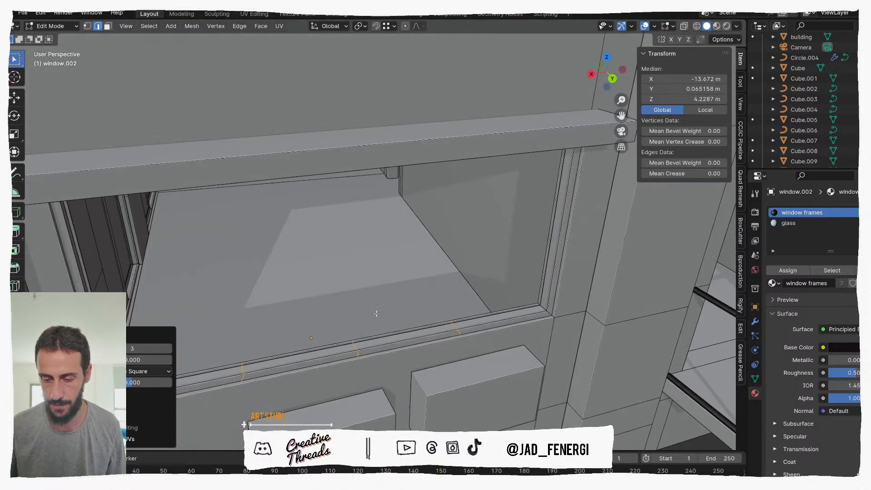
# Reveal the hidden window panes and isolate the window object in local view.
pyautogui.scroll(-2, 377, 313)
pyautogui.hotkey('alt', 'h')
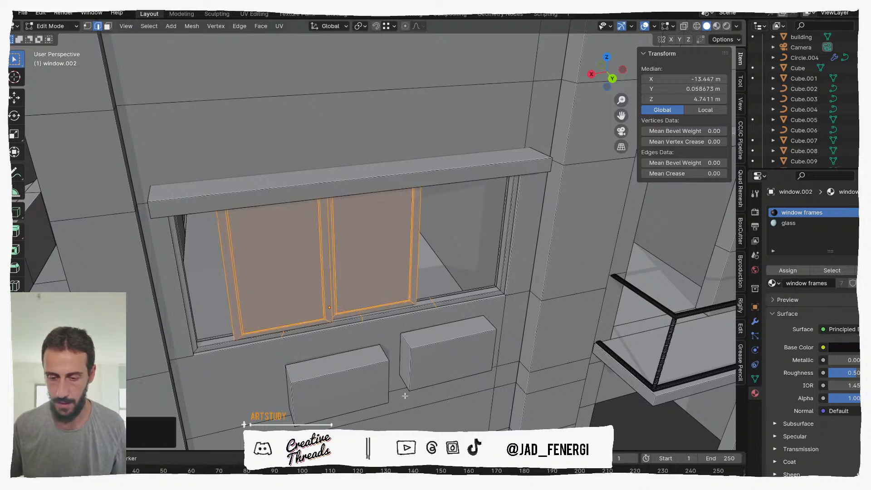
pyautogui.press('Tab')
pyautogui.moveTo(229, 340); pyautogui.dragTo(278, 332, button='middle')
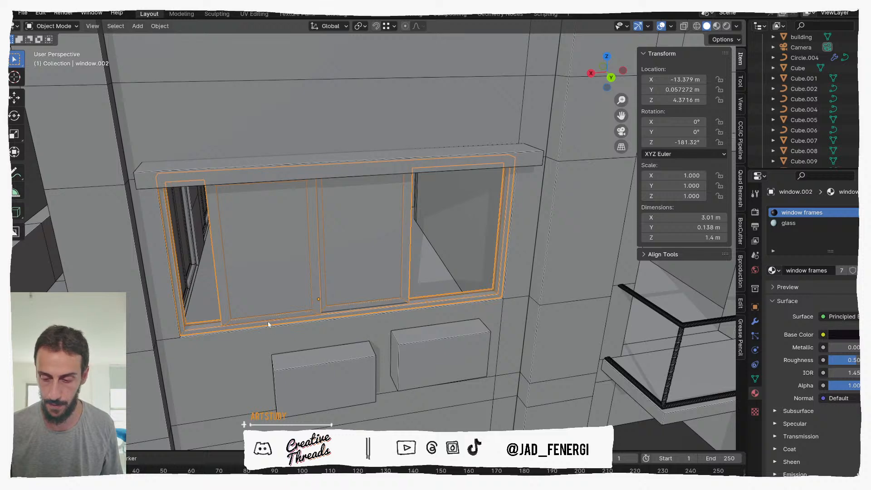
pyautogui.press('KP_Divide')
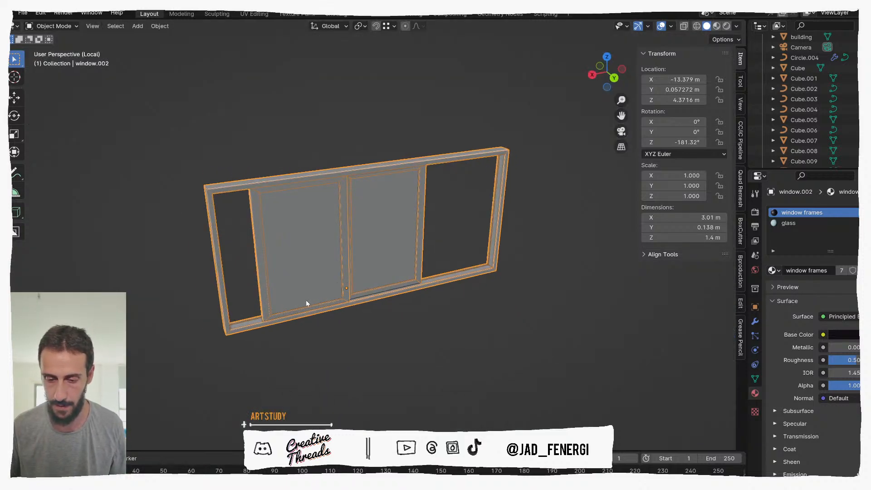
# Select the linked frame and glass geometry of the pane farther from the building corner, using the top view with X-ray on.
pyautogui.click(290, 280)
pyautogui.press('Tab')
pyautogui.moveTo(336, 284); pyautogui.dragTo(419, 311, button='middle')
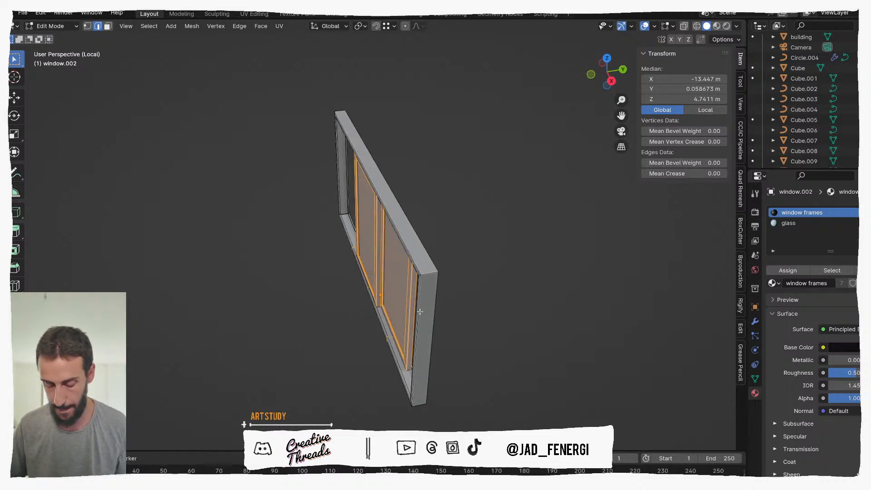
pyautogui.press('KP_7')
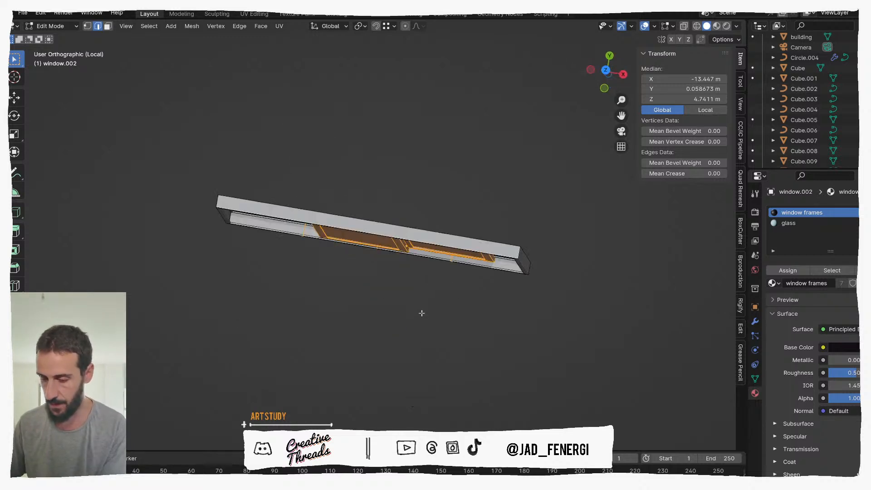
pyautogui.hotkey('alt', 'z')
pyautogui.click(408, 255)
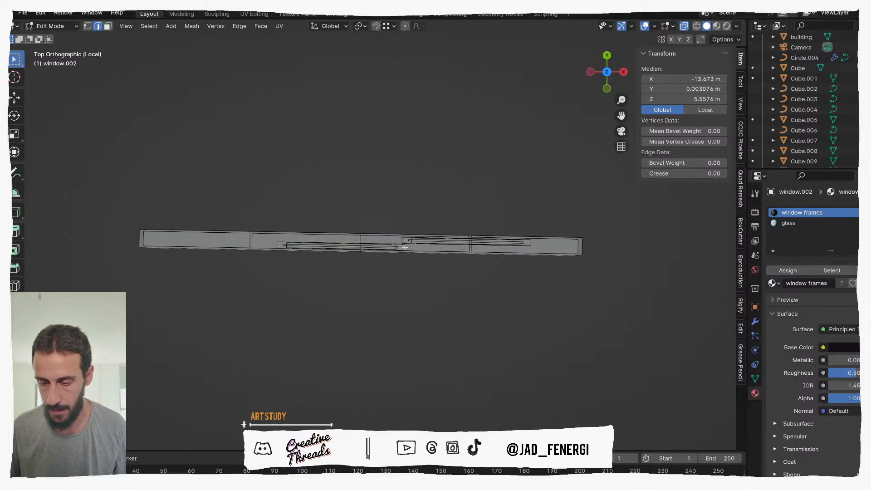
pyautogui.scroll(3, 403, 247)
pyautogui.keyDown('shift'); pyautogui.click(426, 275); pyautogui.keyUp('shift')
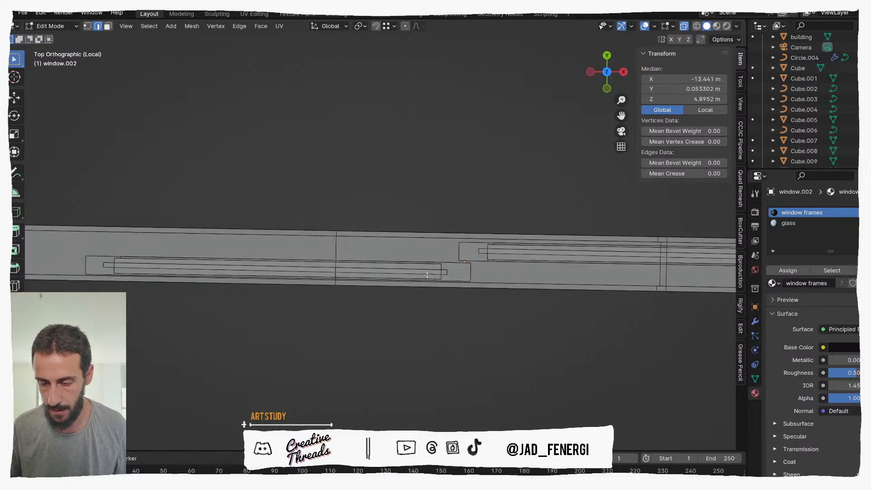
pyautogui.hotkey('ctrl', 'l')
pyautogui.scroll(2, 405, 273)
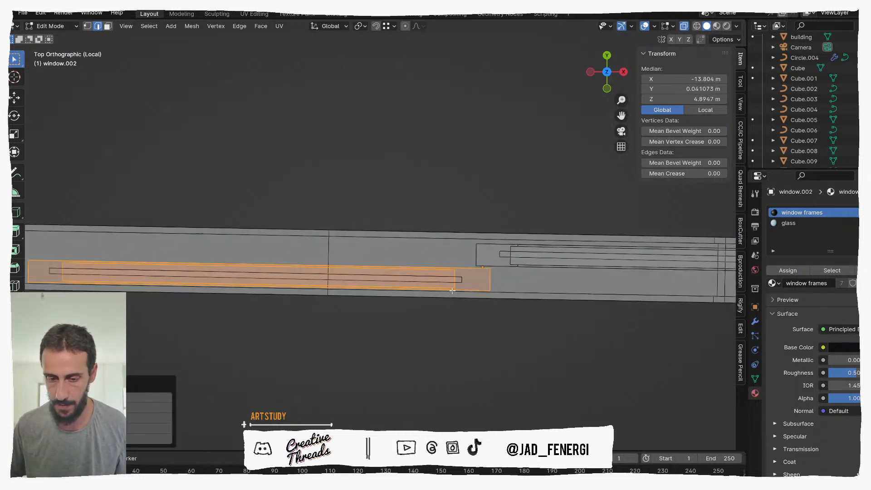
pyautogui.keyDown('shift'); pyautogui.click(469, 292); pyautogui.keyUp('shift')
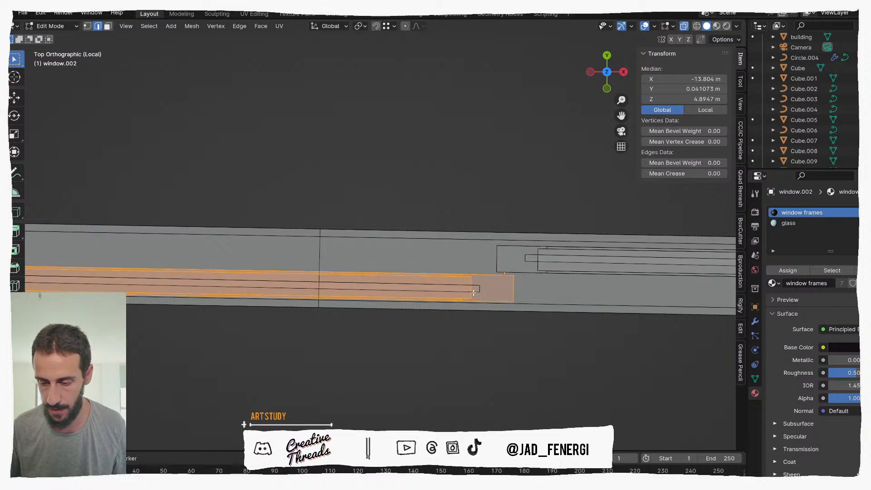
pyautogui.press('1')
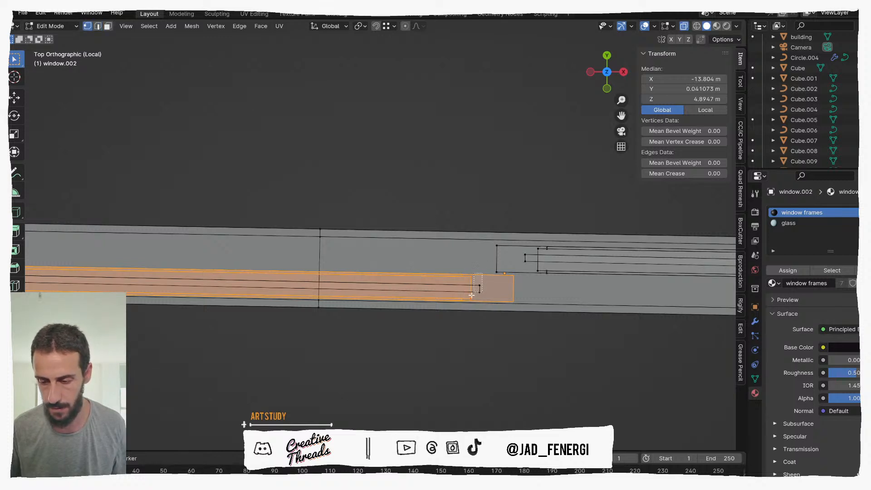
pyautogui.moveTo(489, 296); pyautogui.dragTo(482, 307)
# Move the selected pane about 0.9 m along local X against the end of the outer frame.
pyautogui.scroll(-4, 292, 299)
pyautogui.keyDown('shift'); pyautogui.moveTo(292, 299); pyautogui.dragTo(392, 286, button='middle'); pyautogui.keyUp('shift')
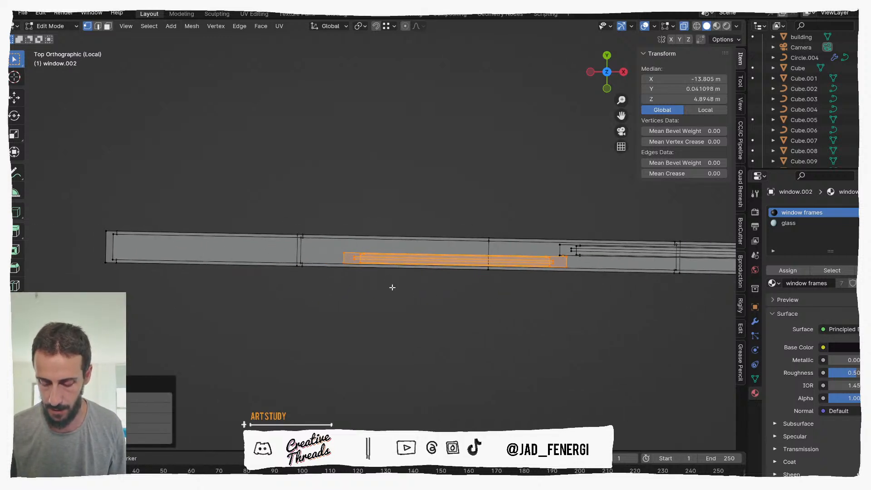
pyautogui.press('g')
pyautogui.press('y')
pyautogui.press('y')
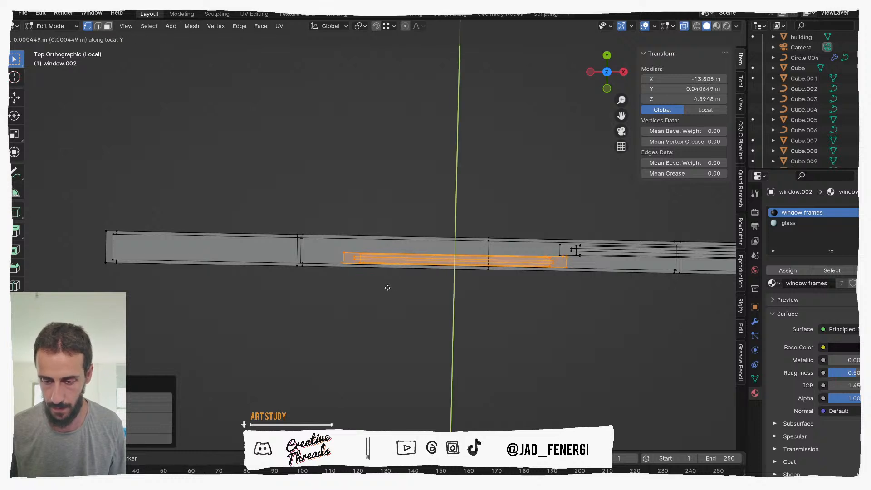
pyautogui.press('x')
pyautogui.press('x')
pyautogui.click(161, 292)
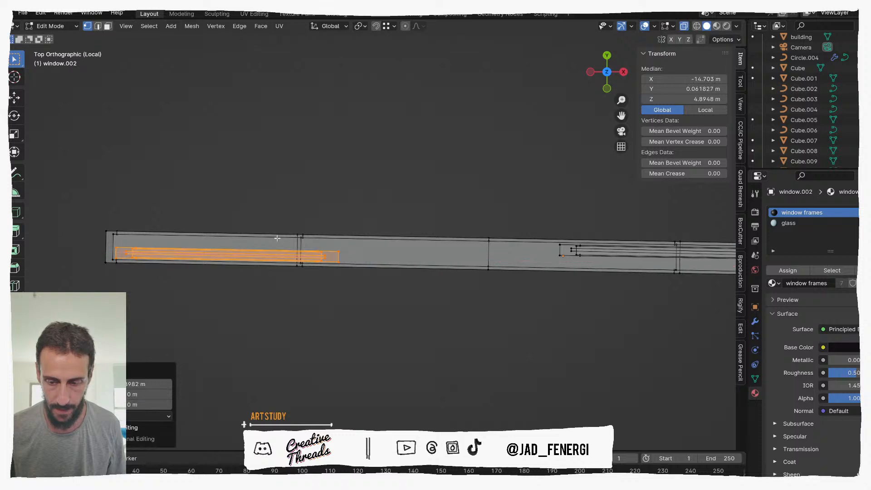
# Narrow this pane by moving its inner end vertices about 0.12 m along local X to the first frame division.
pyautogui.scroll(1, 277, 238)
pyautogui.moveTo(301, 249); pyautogui.dragTo(353, 286)
pyautogui.press('g')
pyautogui.press('x')
pyautogui.press('x')
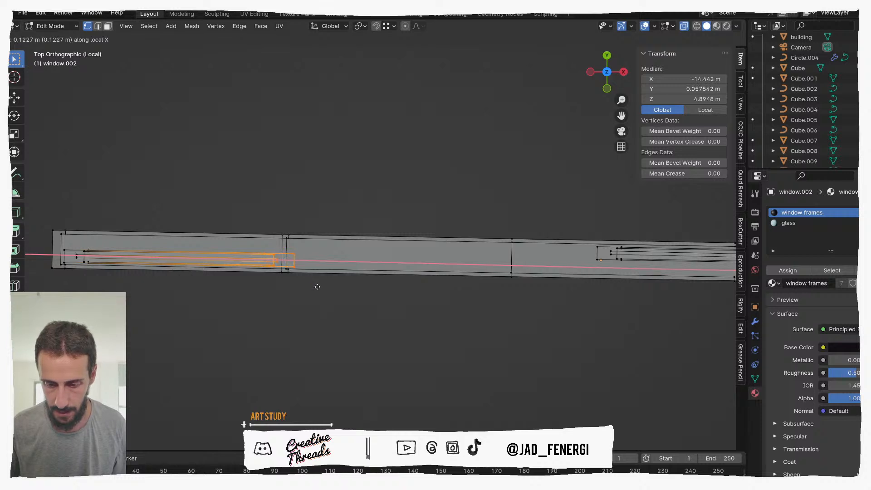
pyautogui.click(318, 286)
# Select the second pane's linked geometry and move it about 1.05 m so its end overlaps the first pane's inner end.
pyautogui.scroll(-2, 319, 286)
pyautogui.middleClick(601, 258)
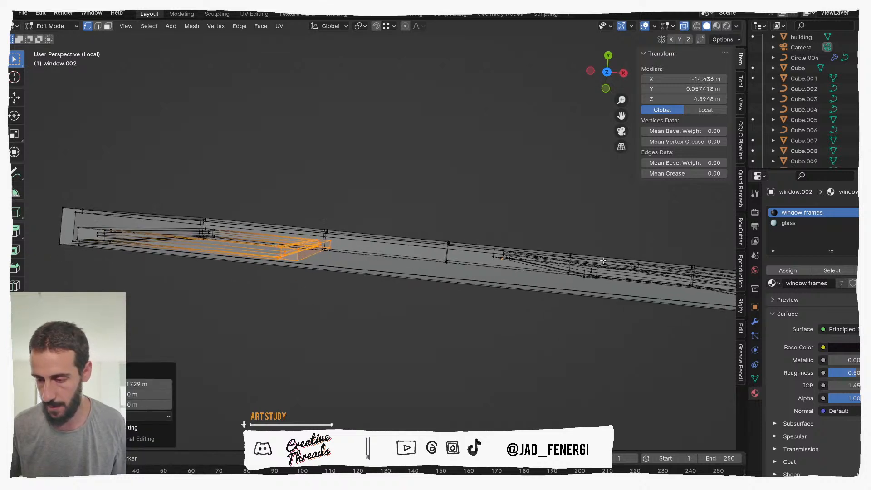
pyautogui.press('KP_7')
pyautogui.keyDown('shift'); pyautogui.moveTo(609, 255); pyautogui.dragTo(522, 258, button='middle'); pyautogui.keyUp('shift')
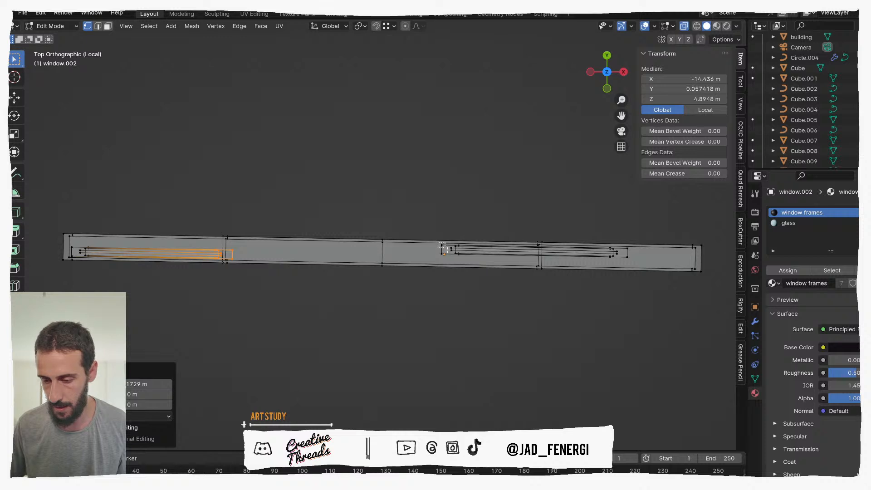
pyautogui.moveTo(441, 244); pyautogui.dragTo(481, 266)
pyautogui.hotkey('ctrl', 'l')
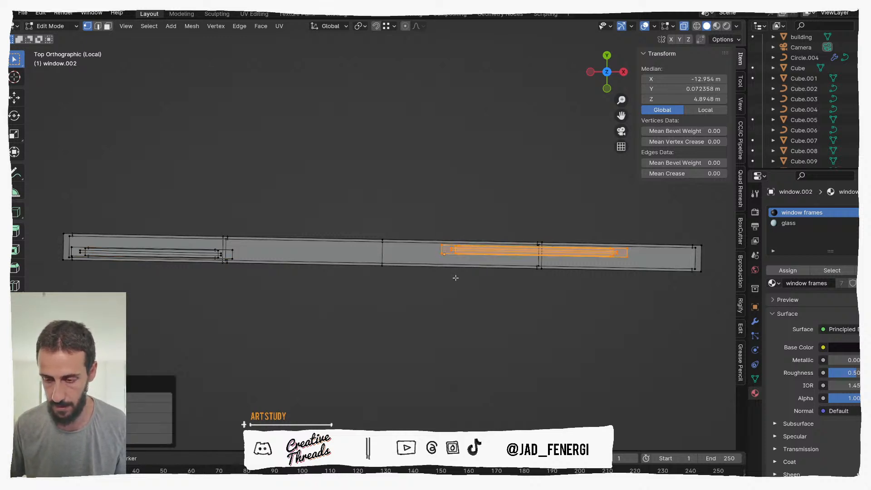
pyautogui.press('g')
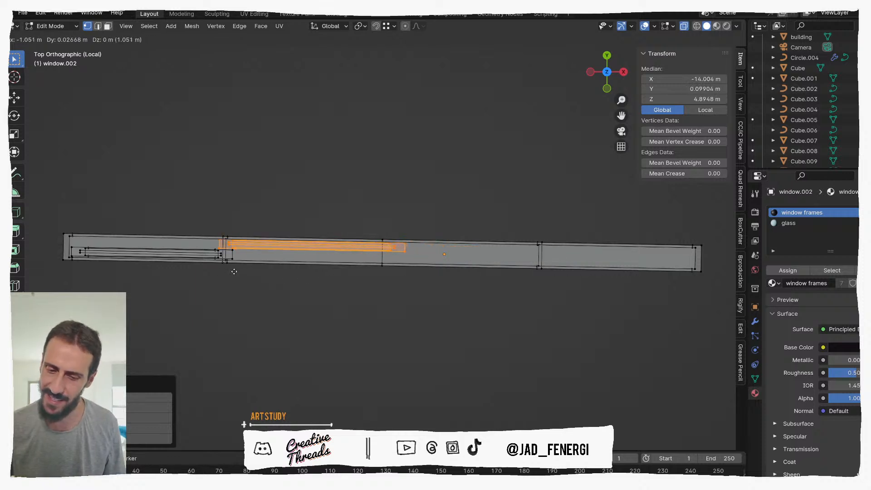
pyautogui.click(234, 271)
# Narrow the second pane by moving its far end vertices about 0.08 m along local X to the middle frame division.
pyautogui.moveTo(383, 234); pyautogui.dragTo(418, 259)
pyautogui.press('g')
pyautogui.press('y')
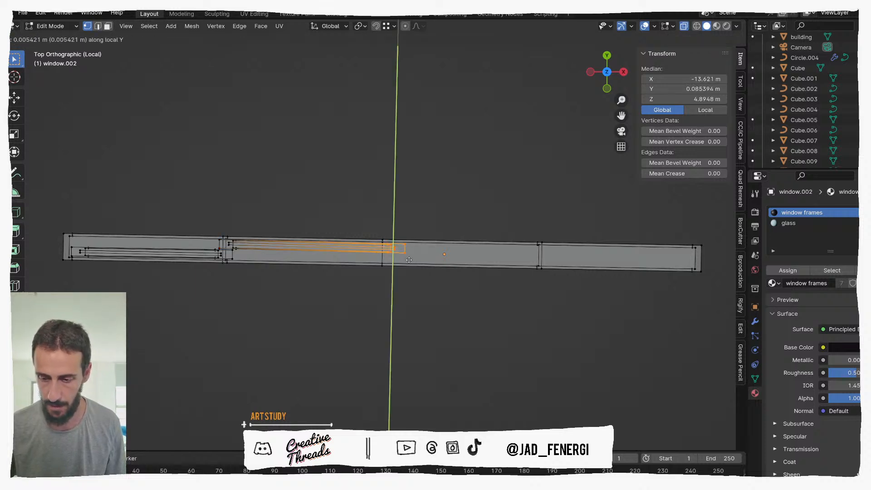
pyautogui.press('x')
pyautogui.press('x')
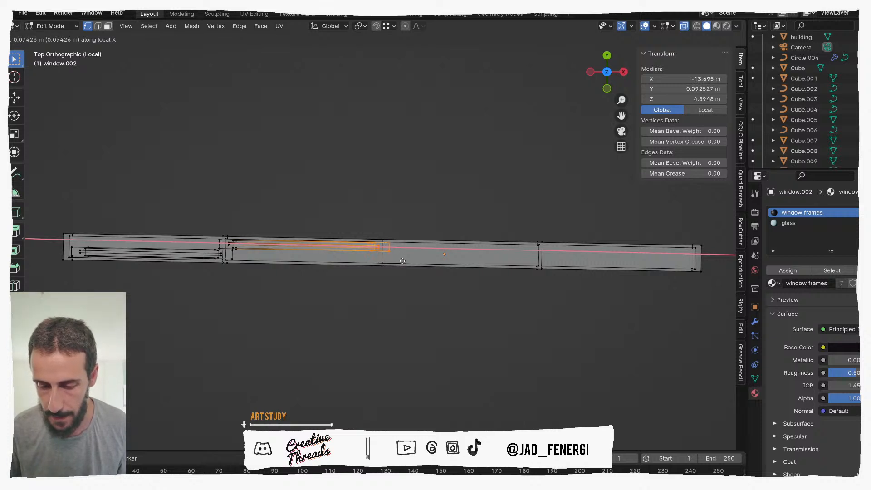
pyautogui.click(399, 260)
# Duplicate both panes' linked geometry and place the copies about 1.42 m along X in the empty half of the frame.
pyautogui.scroll(2, 272, 259)
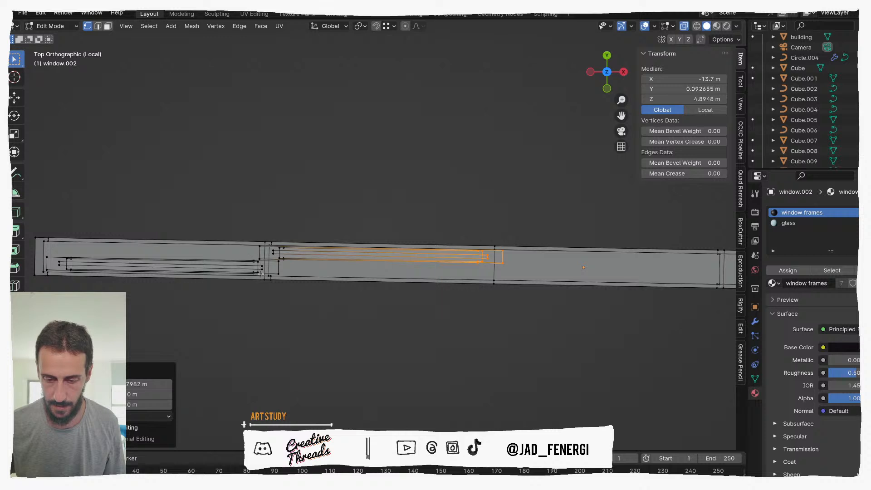
pyautogui.keyDown('shift'); pyautogui.moveTo(256, 264); pyautogui.dragTo(265, 275); pyautogui.keyUp('shift')
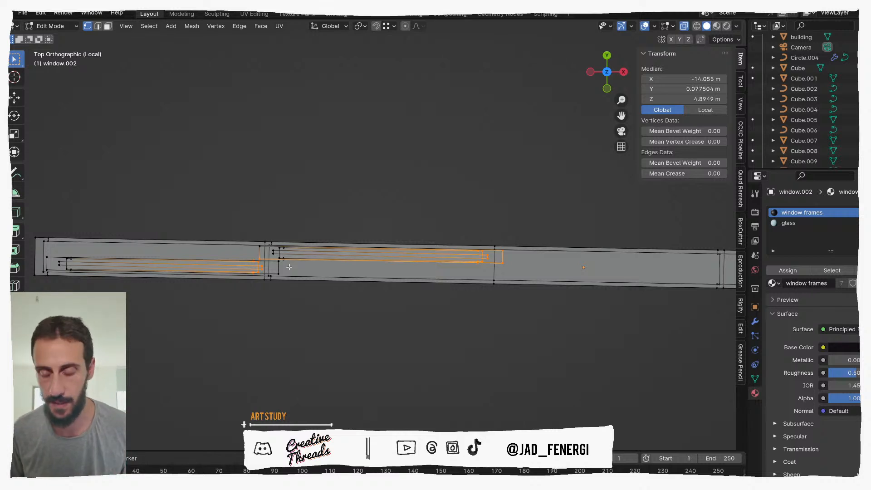
pyautogui.hotkey('ctrl', 'l')
pyautogui.scroll(-3, 328, 285)
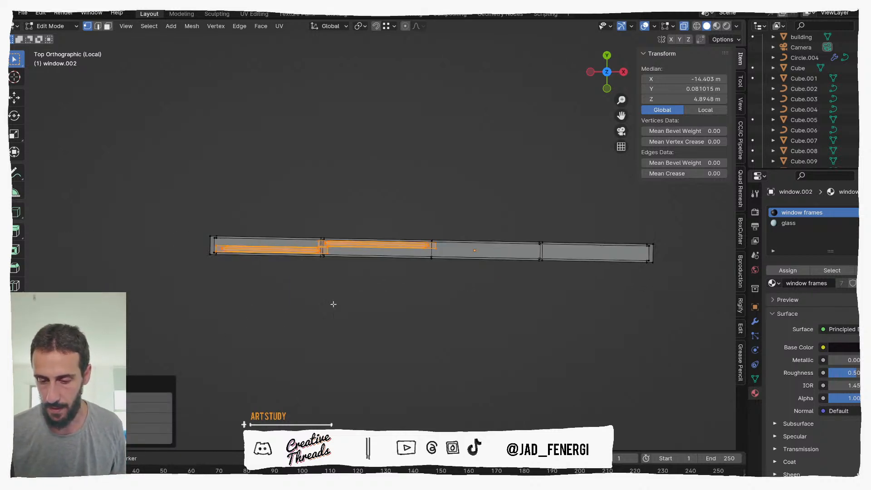
pyautogui.press('g')
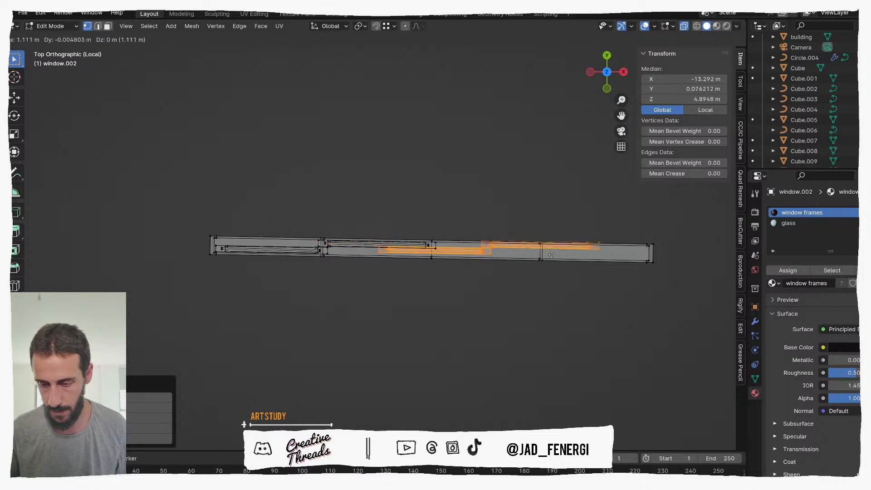
pyautogui.click(588, 256)
# Nudge the duplicated panes by about 0.006 m so they sit within the frame's depth beside the middle division.
pyautogui.scroll(5, 559, 268)
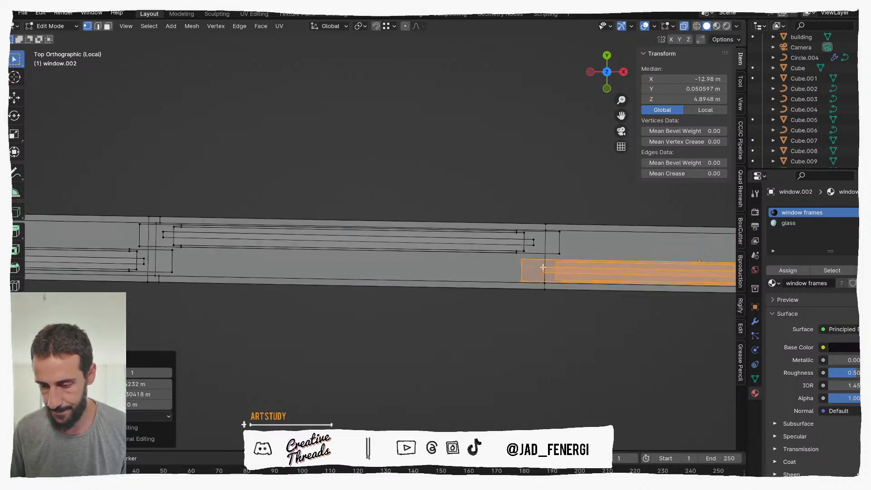
pyautogui.scroll(2, 558, 267)
pyautogui.press('g')
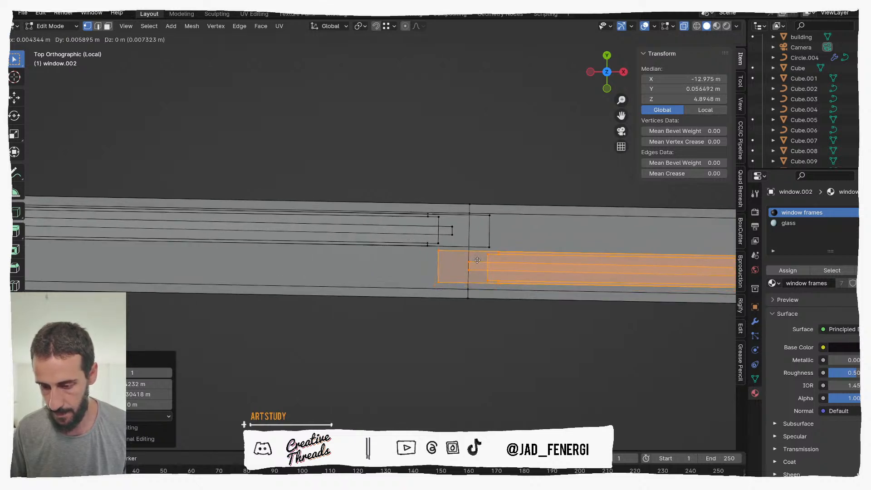
pyautogui.click(477, 260)
pyautogui.scroll(-5, 478, 260)
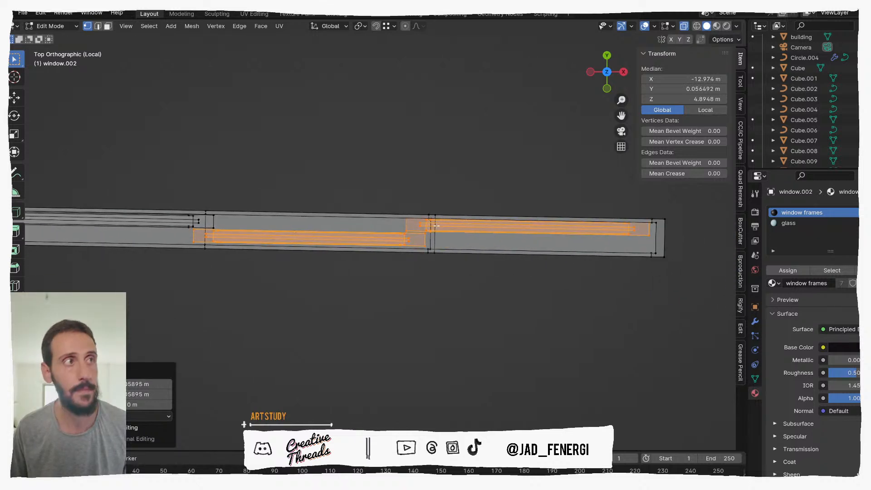
pyautogui.press('g')
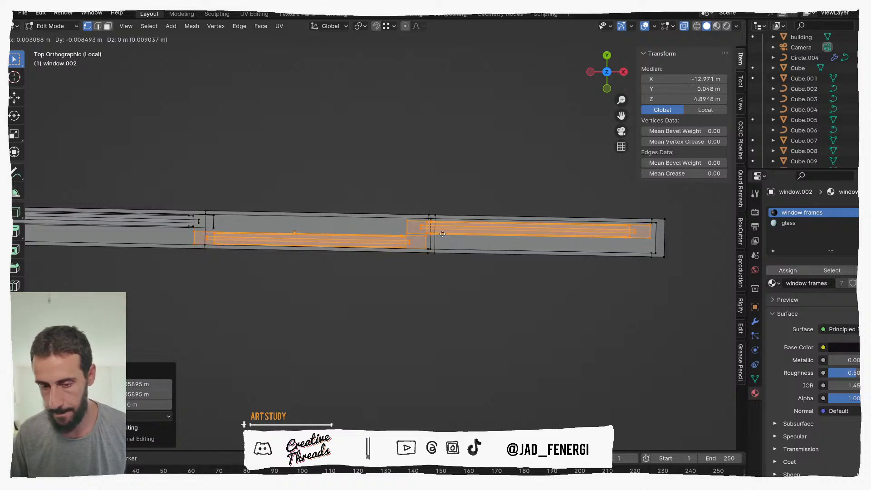
pyautogui.click(442, 232)
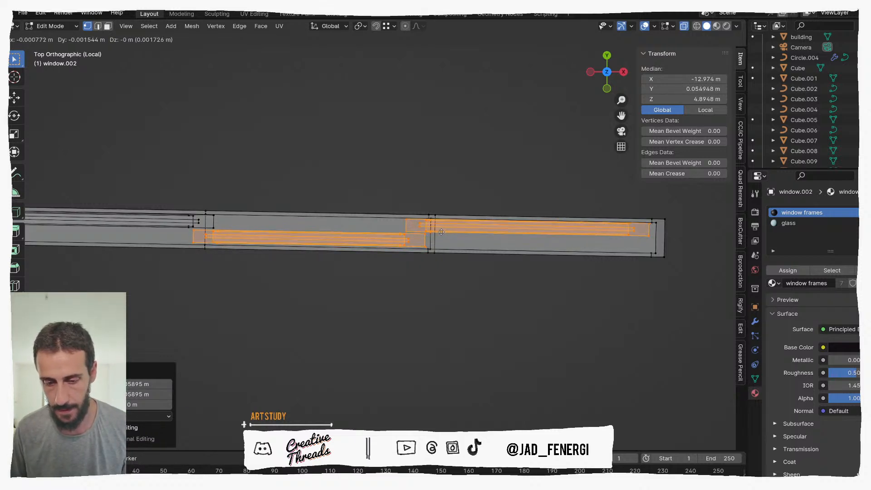
# Select only the outermost duplicated pane's linked geometry and shift it about 0.002 m along negative Y.
pyautogui.scroll(2, 572, 237)
pyautogui.keyDown('shift'); pyautogui.moveTo(519, 239); pyautogui.dragTo(415, 241, button='middle'); pyautogui.keyUp('shift')
pyautogui.scroll(1, 416, 240)
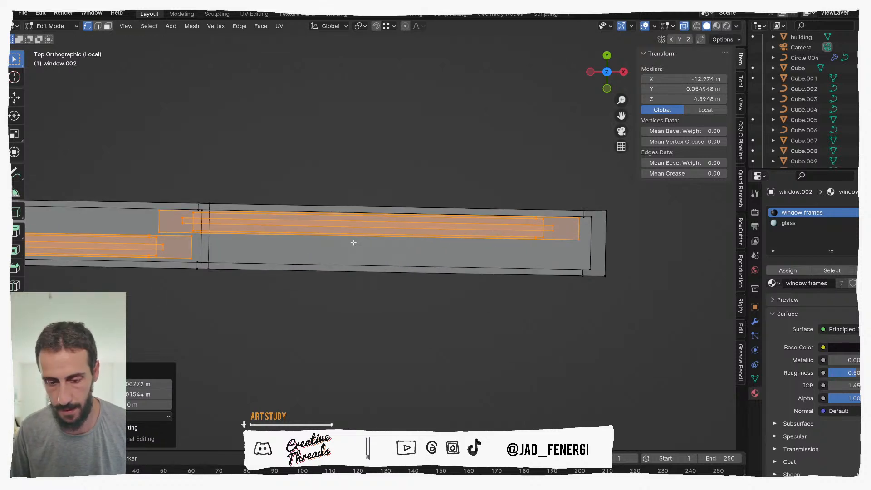
pyautogui.hotkey('alt', 'a')
pyautogui.moveTo(561, 242); pyautogui.dragTo(612, 291)
pyautogui.hotkey('ctrl', 'l')
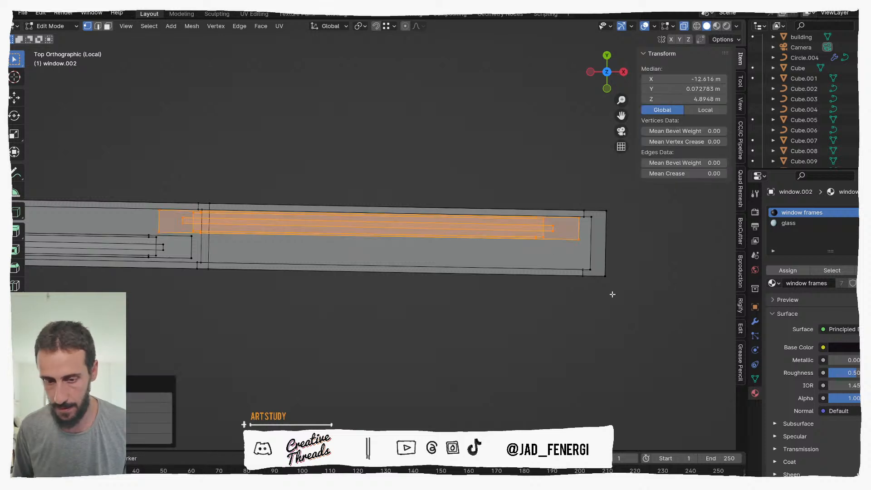
pyautogui.press('g')
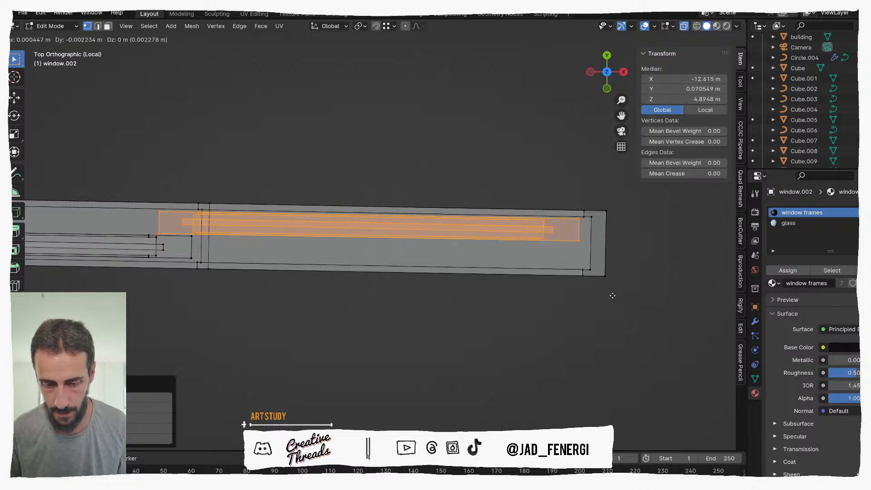
pyautogui.click(610, 270)
# Extend the outermost pane's outer end vertices about 0.009 m along local X toward the end of the frame.
pyautogui.moveTo(521, 223); pyautogui.dragTo(584, 253)
pyautogui.press('g')
pyautogui.press('y')
pyautogui.press('y')
pyautogui.press('x')
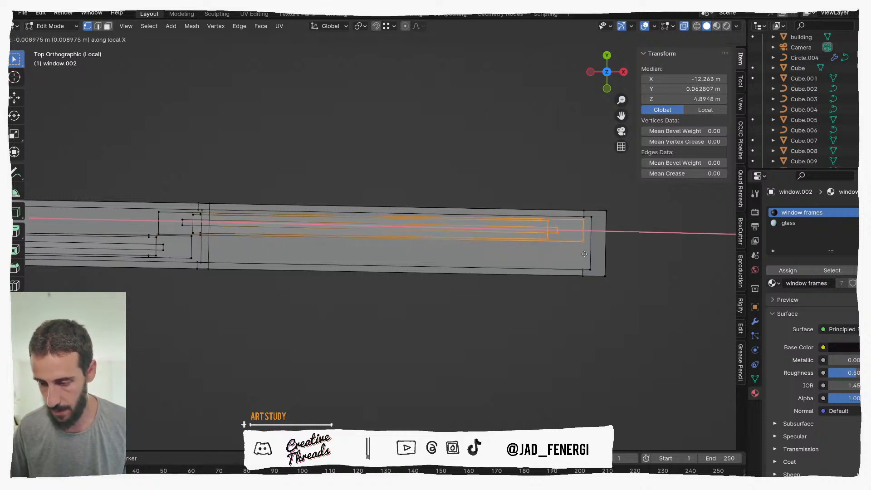
pyautogui.click(585, 253)
# Move the overlapping end vertices of both duplicated panes about 0.049 m along local X to the third frame division.
pyautogui.keyDown('shift'); pyautogui.moveTo(132, 199); pyautogui.dragTo(193, 270); pyautogui.keyUp('shift')
pyautogui.scroll(4, 217, 234)
pyautogui.keyDown('shift'); pyautogui.moveTo(140, 257); pyautogui.dragTo(192, 244, button='middle'); pyautogui.keyUp('shift')
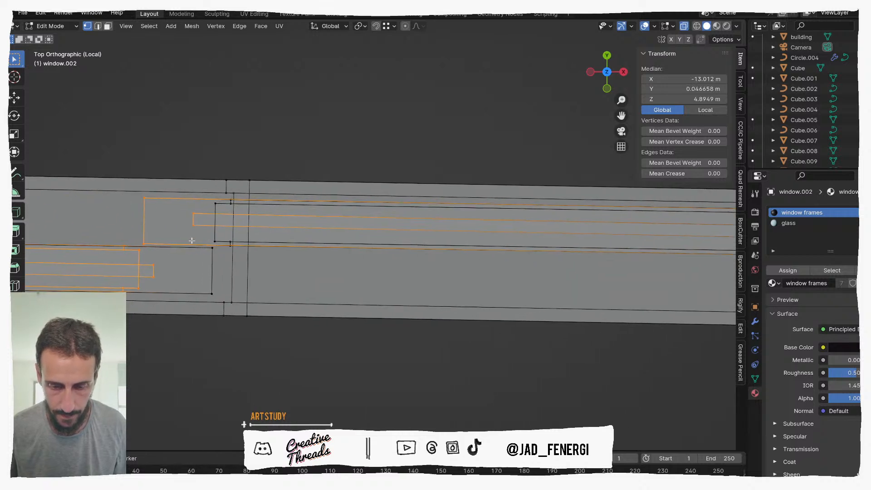
pyautogui.keyDown('shift'); pyautogui.moveTo(217, 284); pyautogui.dragTo(217, 285); pyautogui.keyUp('shift')
pyautogui.keyDown('shift'); pyautogui.moveTo(218, 210); pyautogui.dragTo(233, 213); pyautogui.keyUp('shift')
pyautogui.press('g')
pyautogui.press('y')
pyautogui.press('y')
pyautogui.press('x')
pyautogui.press('x')
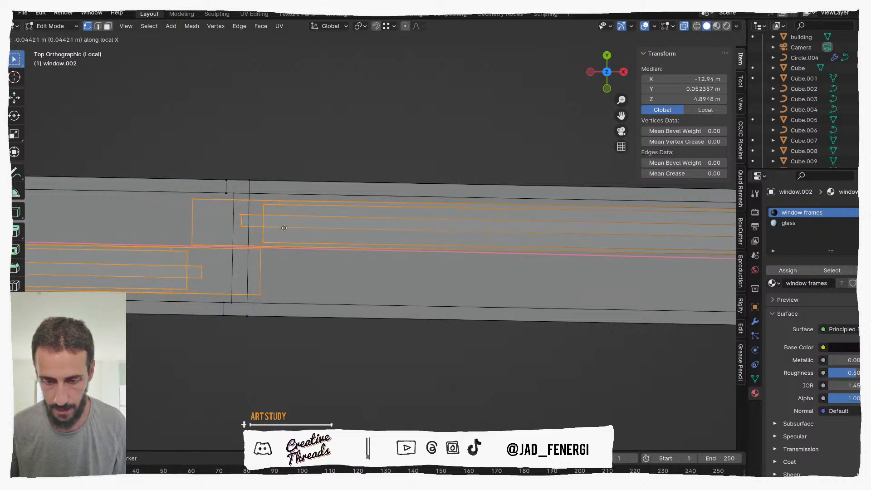
pyautogui.click(231, 233)
# View the four-pane window in perspective with Material Preview shading.
pyautogui.scroll(-3, 231, 233)
pyautogui.scroll(-4, 231, 233)
pyautogui.keyDown('shift'); pyautogui.moveTo(231, 233); pyautogui.dragTo(434, 243, button='middle'); pyautogui.keyUp('shift')
pyautogui.scroll(4, 511, 230)
pyautogui.keyDown('shift'); pyautogui.moveTo(511, 229); pyautogui.dragTo(435, 198, button='middle'); pyautogui.keyUp('shift')
pyautogui.scroll(-5, 464, 230)
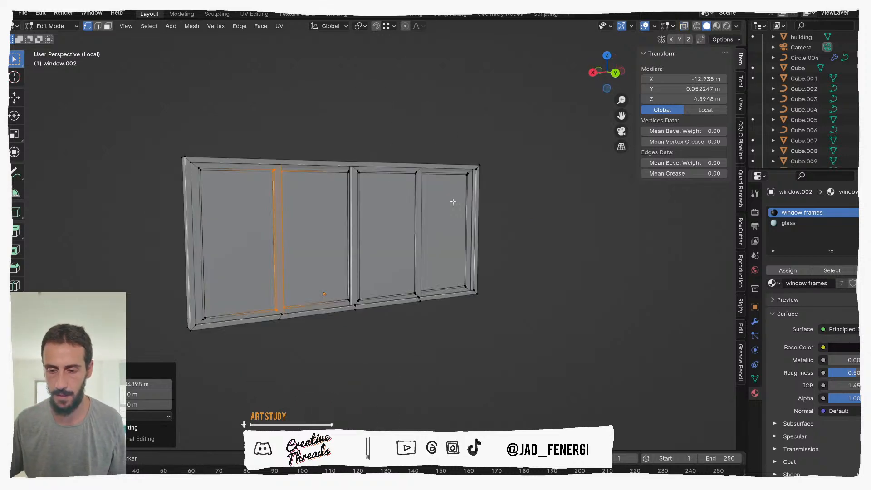
pyautogui.press('z')
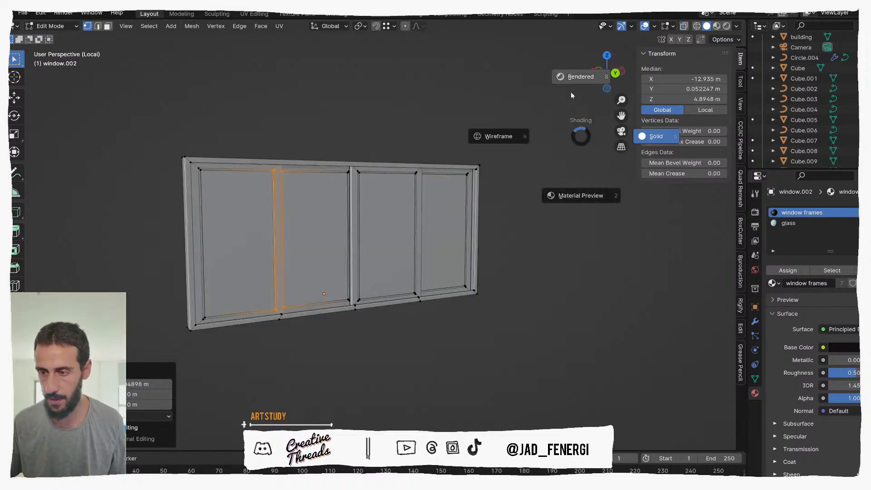
pyautogui.click(569, 186)
pyautogui.moveTo(476, 218); pyautogui.dragTo(477, 216, button='middle')
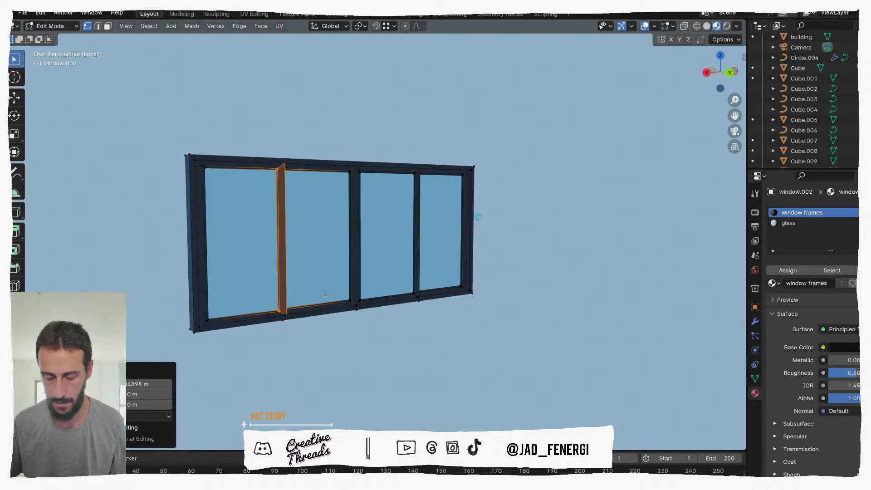
# Exit local view and return to Object Mode with the whole building shown.
pyautogui.press('KP_Divide')
pyautogui.hotkey('ctrl', 'Tab')
pyautogui.click(359, 243)
pyautogui.scroll(-4, 525, 203)
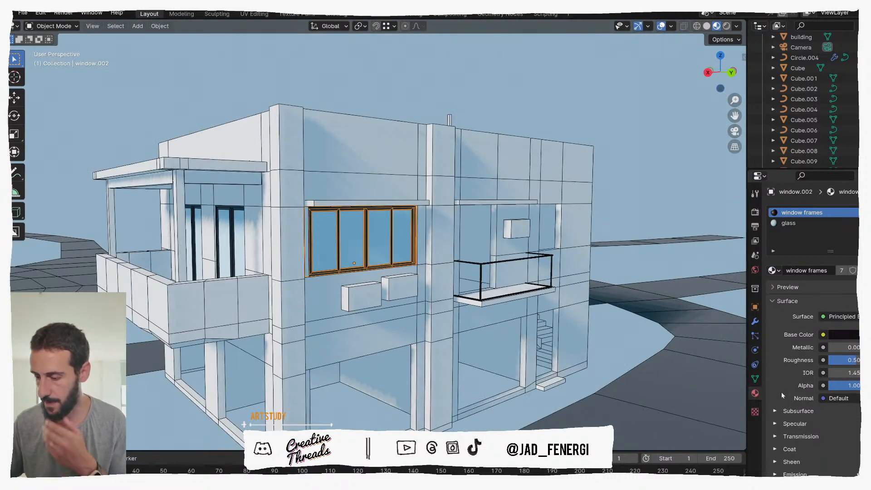
# Change the base color of the window frames material to a light grey.
pyautogui.click(843, 336)
pyautogui.moveTo(870, 256); pyautogui.dragTo(870, 201)
pyautogui.moveTo(825, 227); pyautogui.dragTo(822, 213)
pyautogui.moveTo(792, 300)
pyautogui.mouseDown()
pyautogui.moveTo(790, 308)
pyautogui.moveTo(834, 308)
pyautogui.moveTo(799, 308)
pyautogui.mouseUp()
pyautogui.click(468, 102)
pyautogui.moveTo(446, 131); pyautogui.dragTo(469, 132, button='middle')
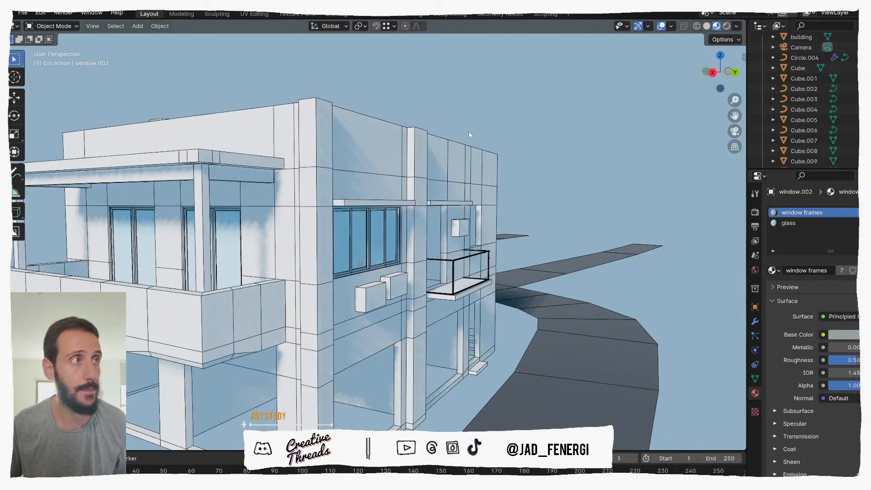
# Select the original two-pane side window and show the building from the top in Solid shading.
pyautogui.moveTo(352, 205); pyautogui.dragTo(357, 227, button='middle')
pyautogui.click(353, 221)
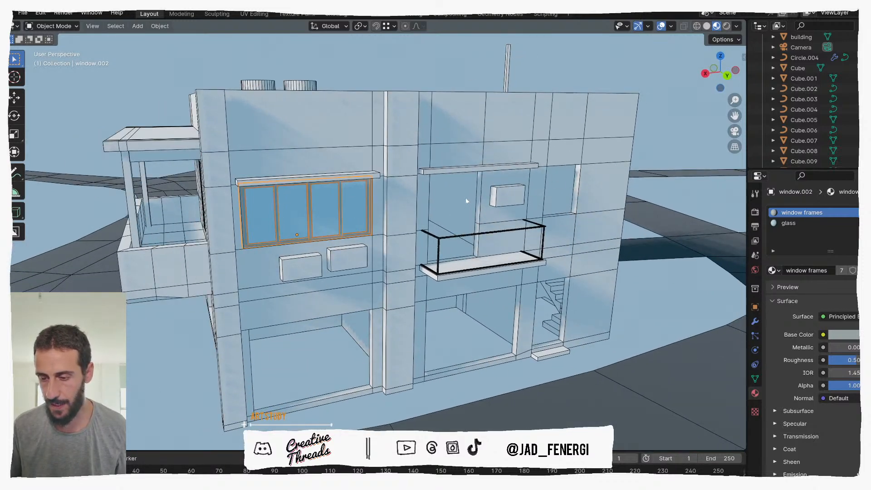
pyautogui.press('ctrl+KP_1')
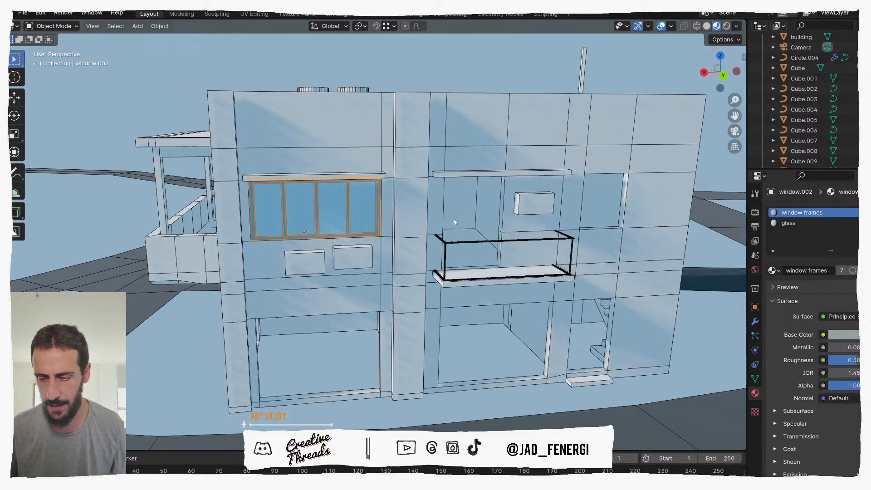
pyautogui.moveTo(459, 218); pyautogui.dragTo(461, 185, button='middle')
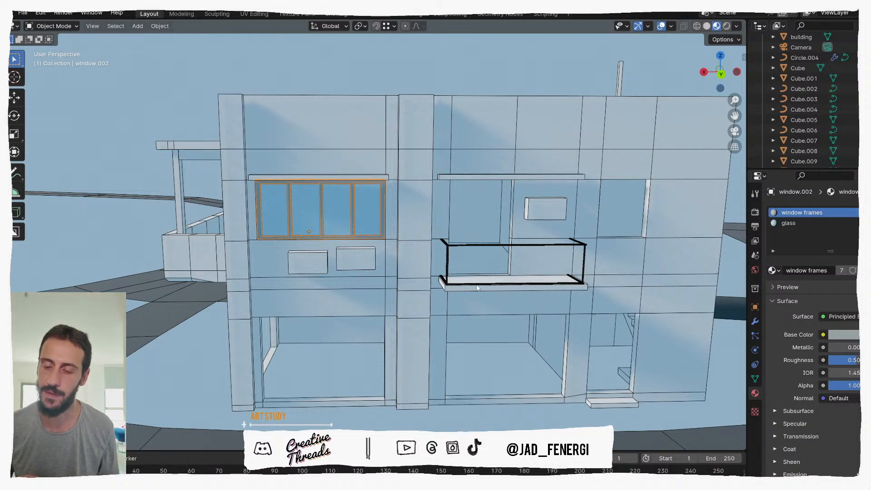
pyautogui.moveTo(468, 192); pyautogui.dragTo(211, 299, button='middle')
pyautogui.click(158, 333)
pyautogui.moveTo(158, 333)
pyautogui.mouseDown(button='middle')
pyautogui.moveTo(386, 243)
pyautogui.moveTo(391, 257)
pyautogui.mouseUp(button='middle')
pyautogui.press('z')
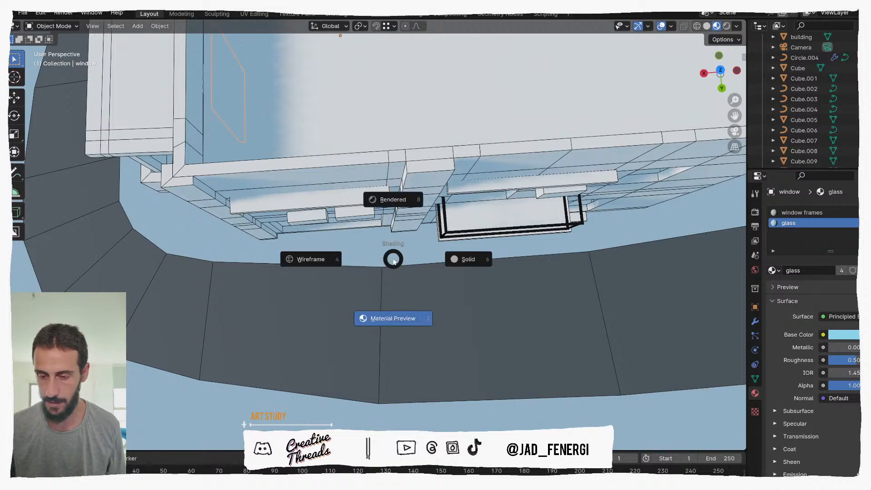
pyautogui.click(424, 240)
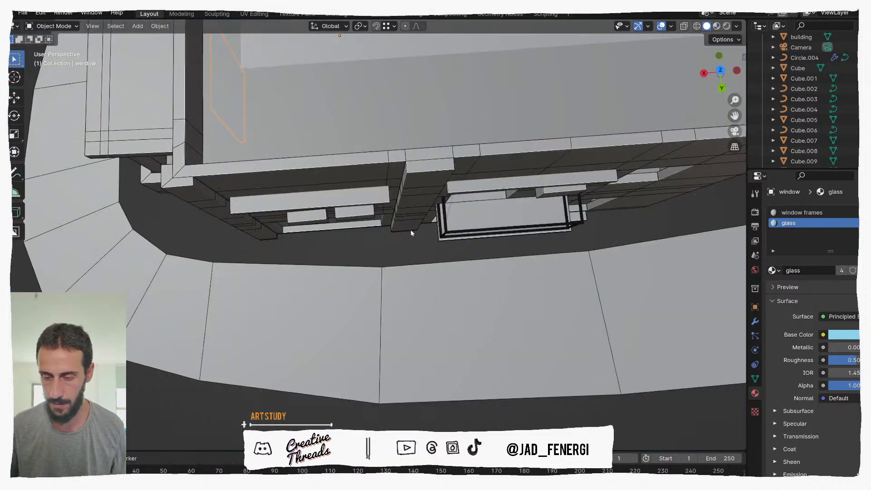
pyautogui.press('KP_7')
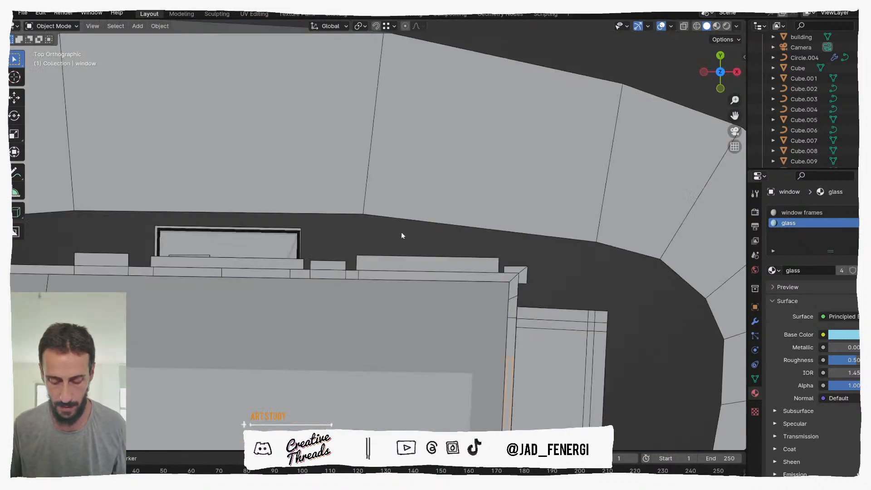
# Duplicate the side window and place the copy near the balcony wall, about 5.4 m along negative X and 1.8 m along Y.
pyautogui.scroll(-3, 400, 232)
pyautogui.hotkey('shift', 'd')
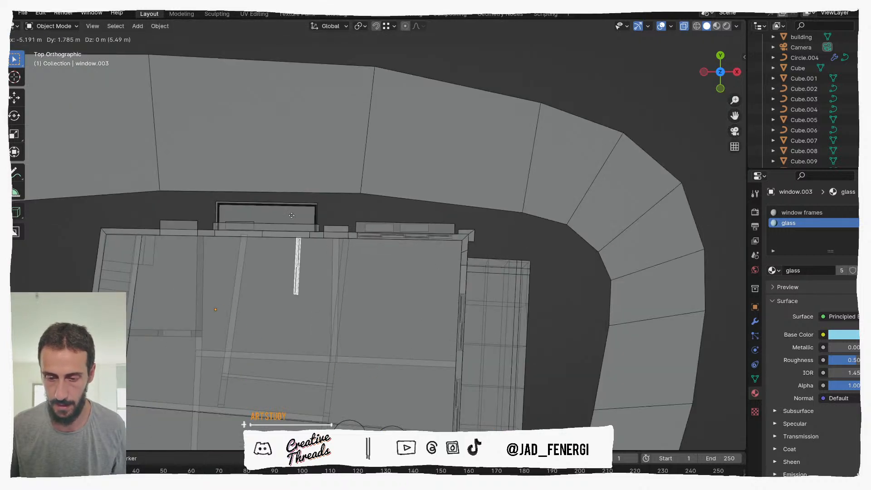
pyautogui.click(251, 203)
# Set the duplicated window's origin to its geometry.
pyautogui.press('r')
pyautogui.rightClick(305, 184)
pyautogui.rightClick(277, 252)
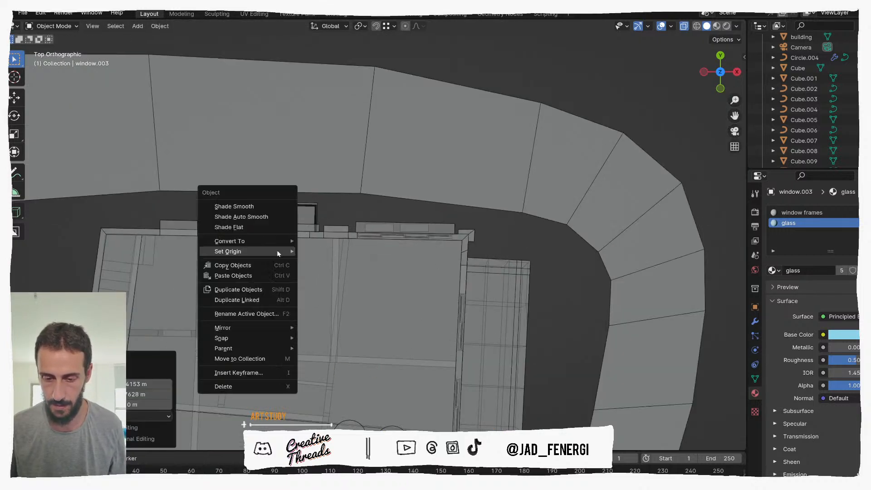
pyautogui.moveTo(291, 255)
pyautogui.click(349, 263)
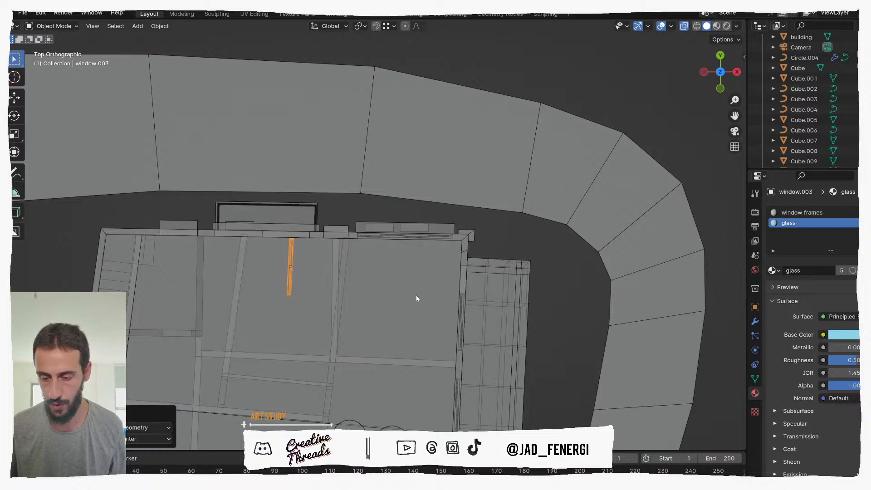
# Select the original side window and set its origin to its geometry.
pyautogui.click(463, 319)
pyautogui.click(463, 320)
pyautogui.moveTo(463, 320); pyautogui.dragTo(389, 268, button='middle')
pyautogui.rightClick(381, 322)
pyautogui.moveTo(381, 322)
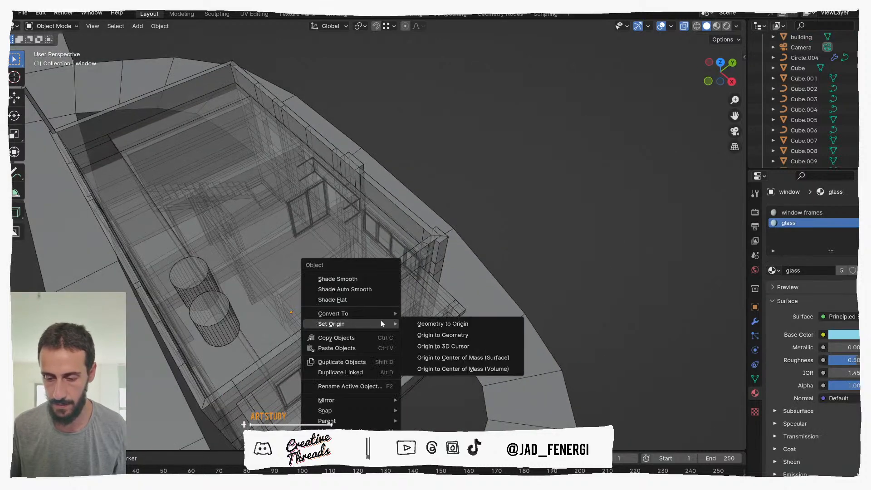
pyautogui.click(427, 336)
# Select the second side window (window.001) and set its origin to its geometry.
pyautogui.click(324, 361)
pyautogui.rightClick(322, 363)
pyautogui.press('Escape')
pyautogui.click(297, 375)
pyautogui.rightClick(298, 370)
pyautogui.click(305, 379)
pyautogui.rightClick(302, 380)
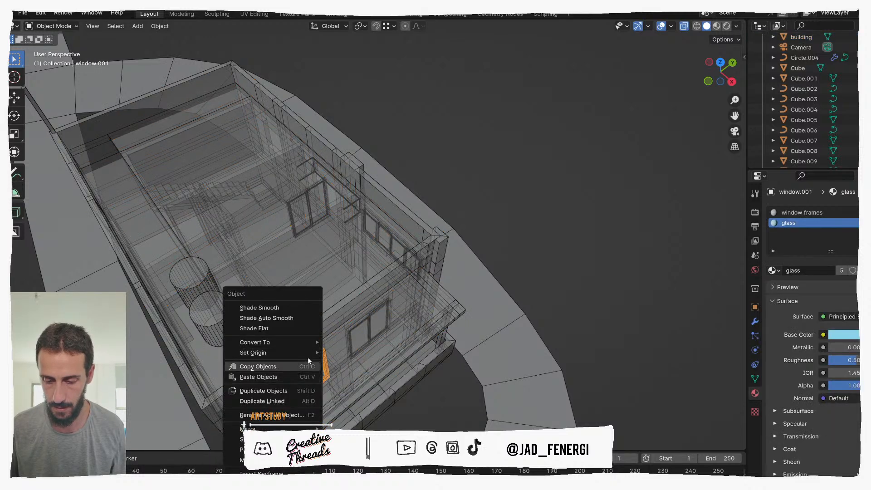
pyautogui.moveTo(317, 355)
pyautogui.click(364, 363)
# Select the new window copy and rotate it about 90° in top view to run parallel to the balcony wall.
pyautogui.click(320, 214)
pyautogui.click(308, 226)
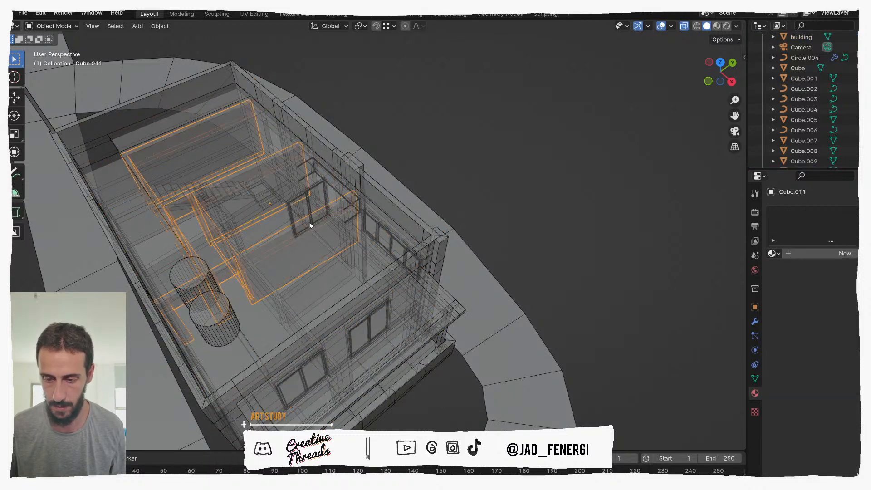
pyautogui.click(311, 224)
pyautogui.press('KP_7')
pyautogui.scroll(5, 295, 247)
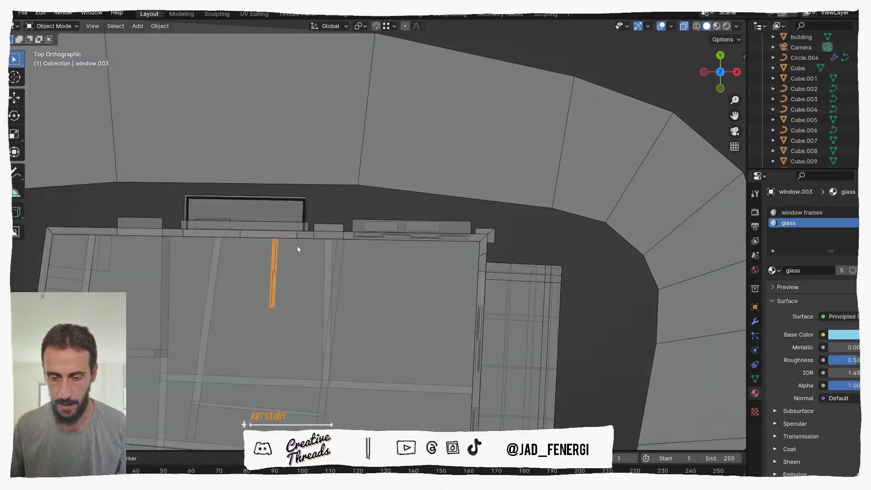
pyautogui.write('r90')
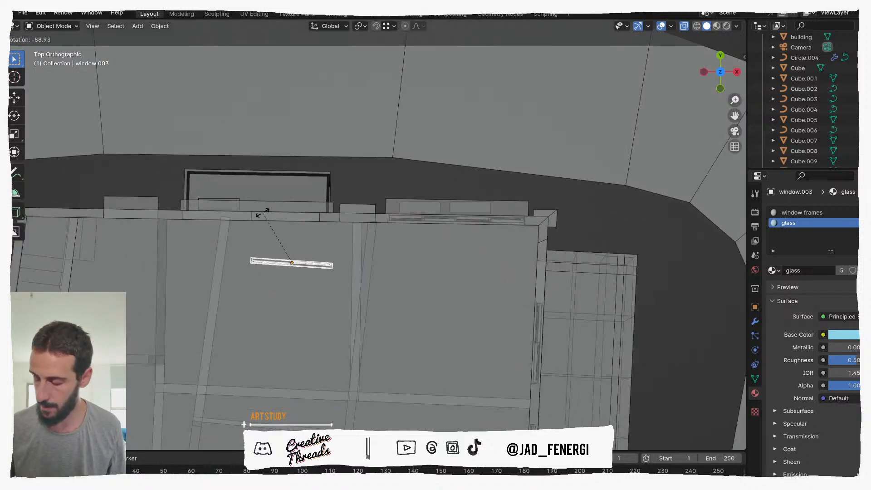
pyautogui.press('Return')
# Move the rotated window into the wall opening behind the balcony.
pyautogui.press('g')
pyautogui.click(244, 177)
pyautogui.scroll(4, 307, 259)
pyautogui.scroll(2, 142, 273)
pyautogui.keyDown('shift'); pyautogui.moveTo(141, 273); pyautogui.dragTo(423, 232, button='middle'); pyautogui.keyUp('shift')
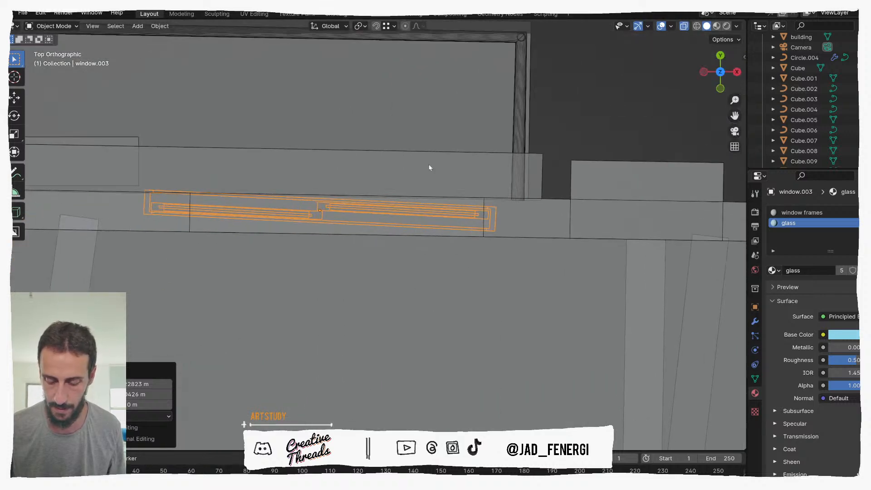
# Rotate the balcony window about 1.73° in top view to follow the wall and align one end with the opening's edge.
pyautogui.press('r')
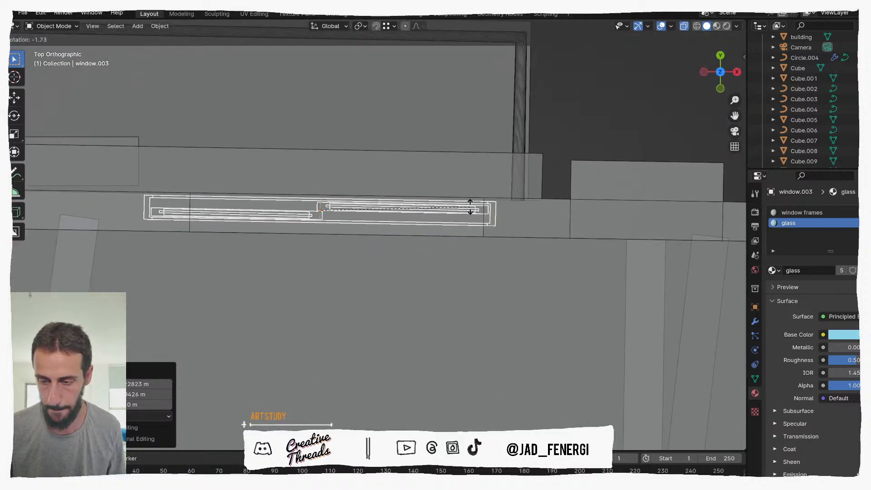
pyautogui.click(469, 206)
pyautogui.press('r')
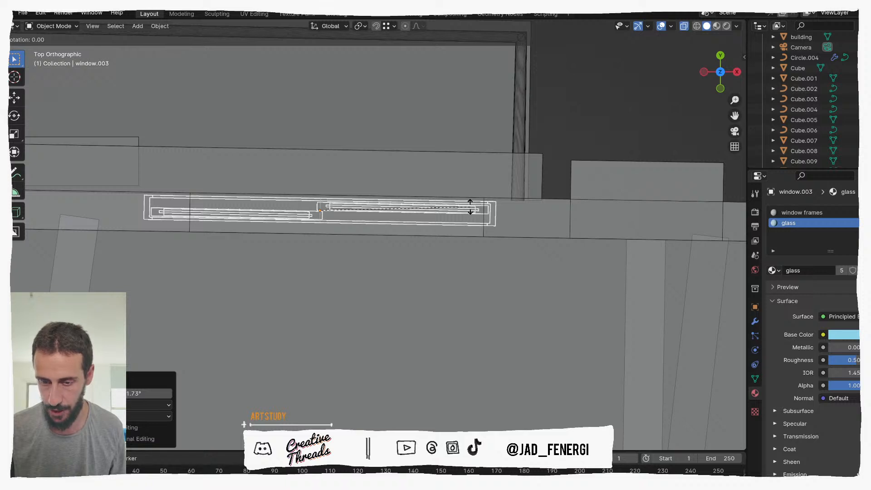
pyautogui.click(470, 206)
pyautogui.press('g')
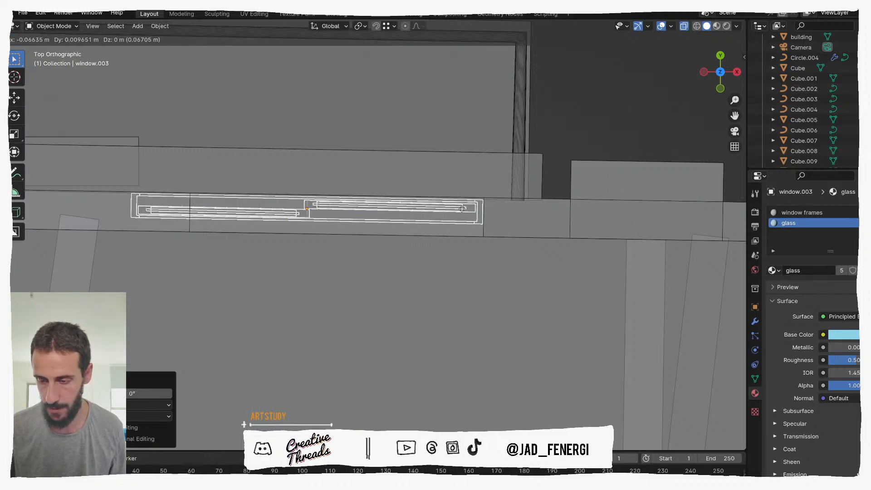
pyautogui.click(462, 208)
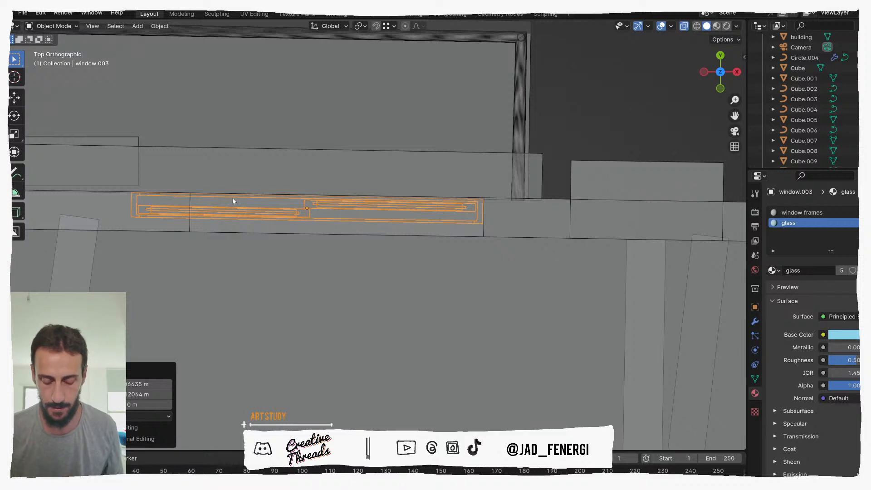
# Shorten the balcony window by moving its overhanging end about 0.30 m along local X to the opening's edge.
pyautogui.press('Tab')
pyautogui.moveTo(116, 180); pyautogui.dragTo(179, 238)
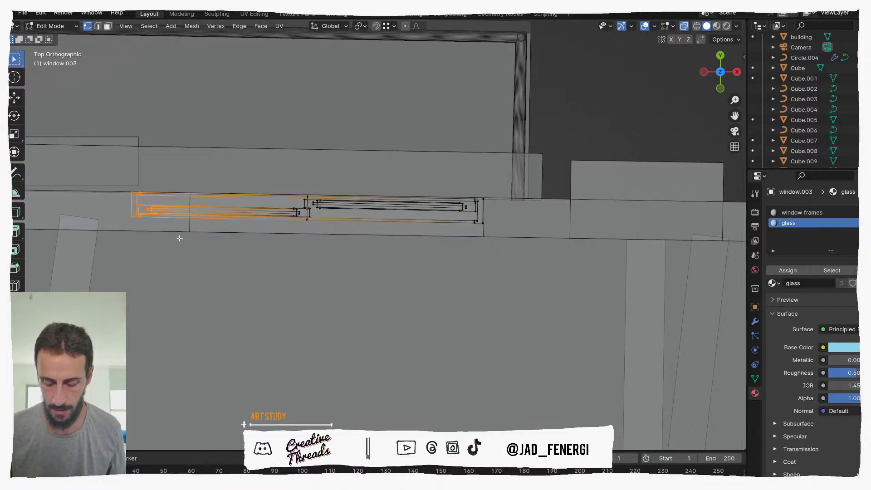
pyautogui.press('g')
pyautogui.press('y')
pyautogui.press('x')
pyautogui.press('x')
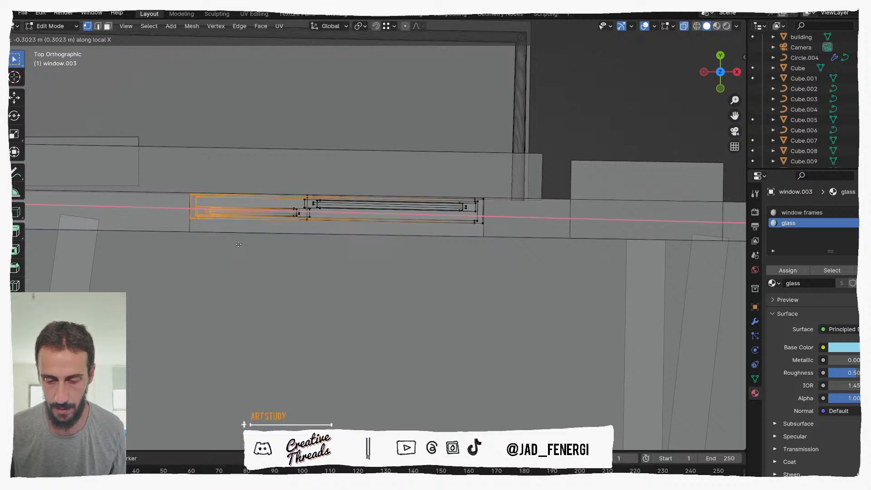
pyautogui.click(238, 244)
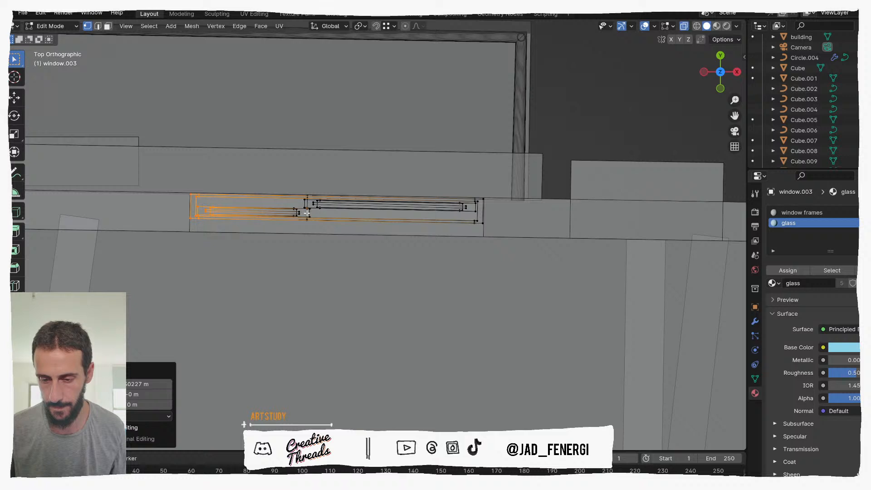
# Move the inner end of the wider sash about 0.03 m along local X to remove its overlap with the narrower sash.
pyautogui.scroll(5, 307, 212)
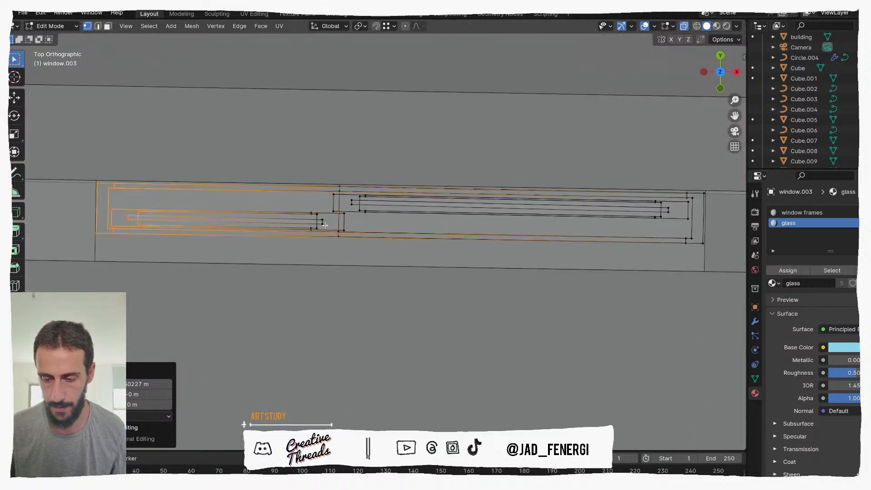
pyautogui.click(332, 206)
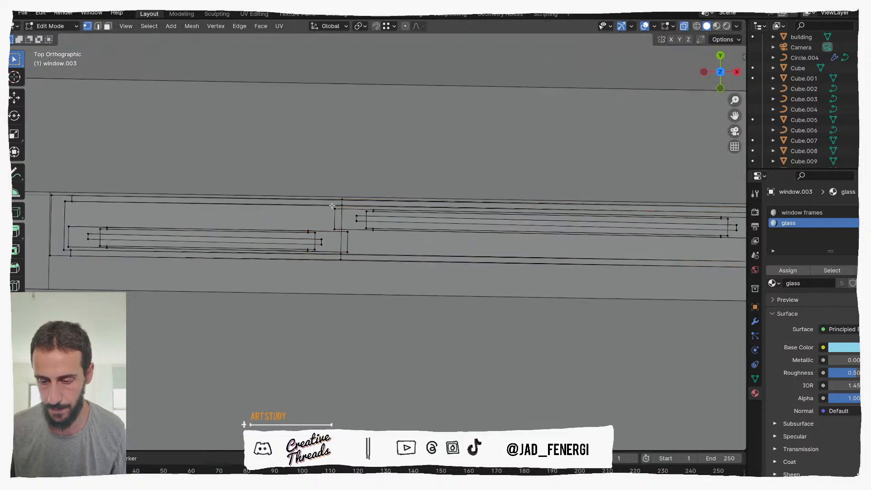
pyautogui.moveTo(346, 232); pyautogui.dragTo(364, 233)
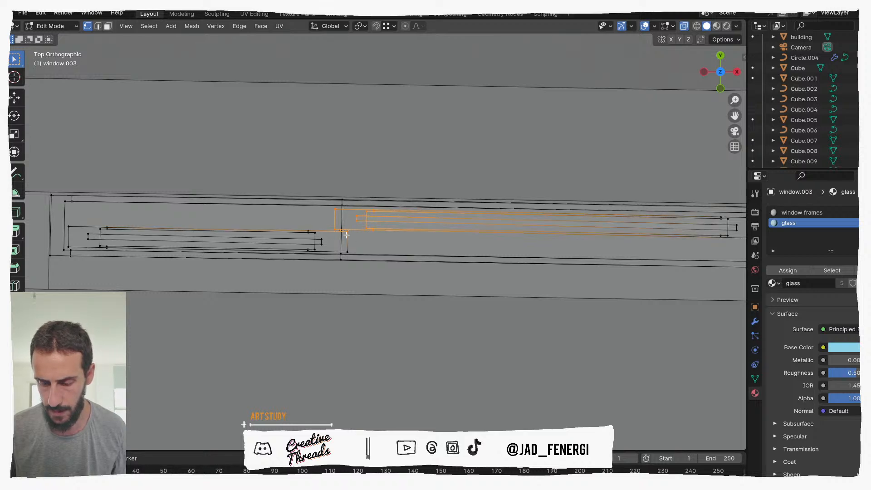
pyautogui.keyDown('ctrl'); pyautogui.moveTo(344, 228); pyautogui.dragTo(355, 241); pyautogui.keyUp('ctrl')
pyautogui.press('g')
pyautogui.press('y')
pyautogui.press('x')
pyautogui.press('x')
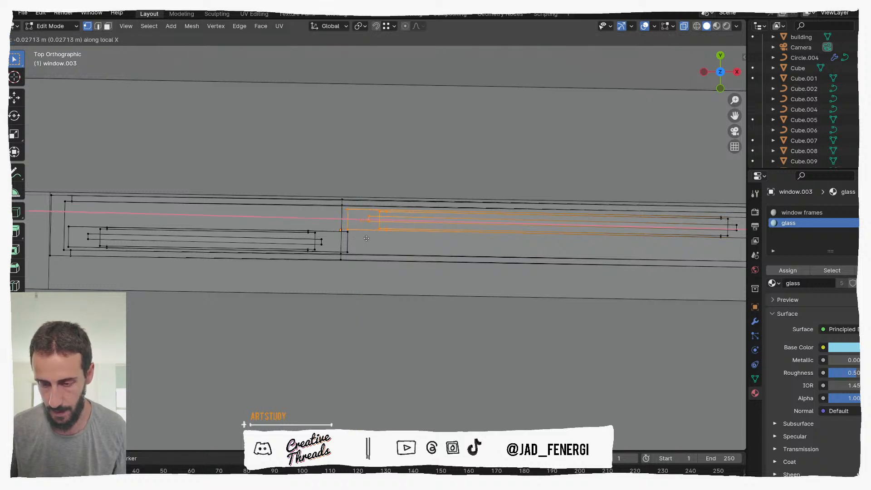
pyautogui.click(368, 239)
pyautogui.scroll(-3, 519, 231)
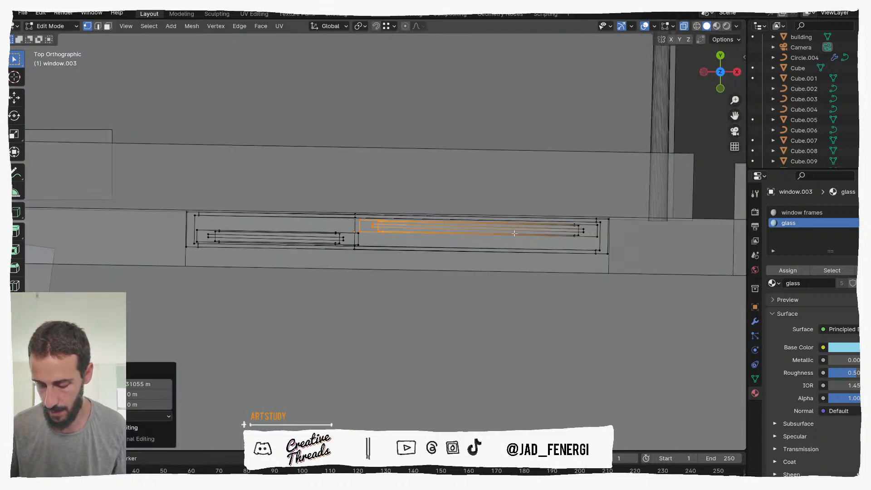
# Line up the wider sash with the narrower one and shift both sashes together toward the frame's balcony side.
pyautogui.hotkey('ctrl', 'l')
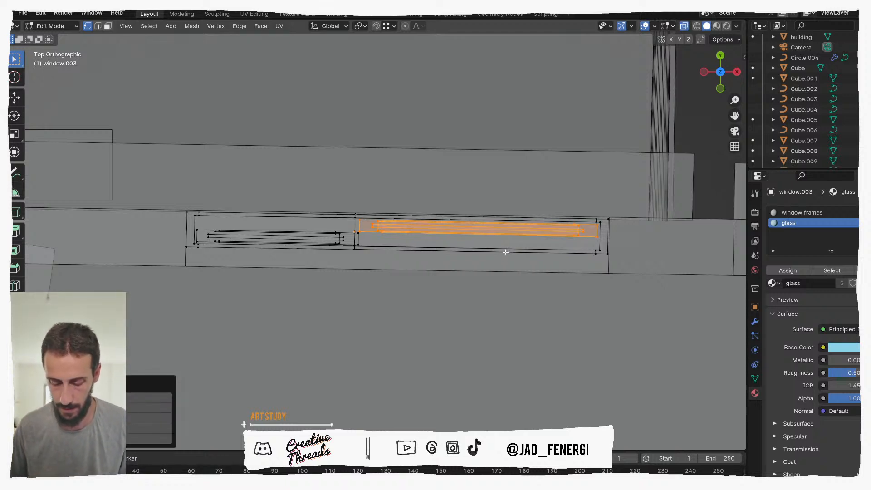
pyautogui.press('g')
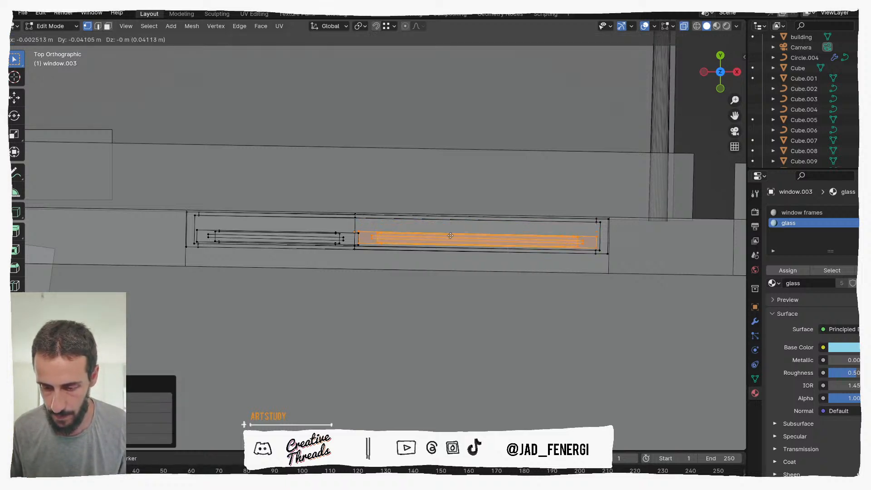
pyautogui.click(451, 236)
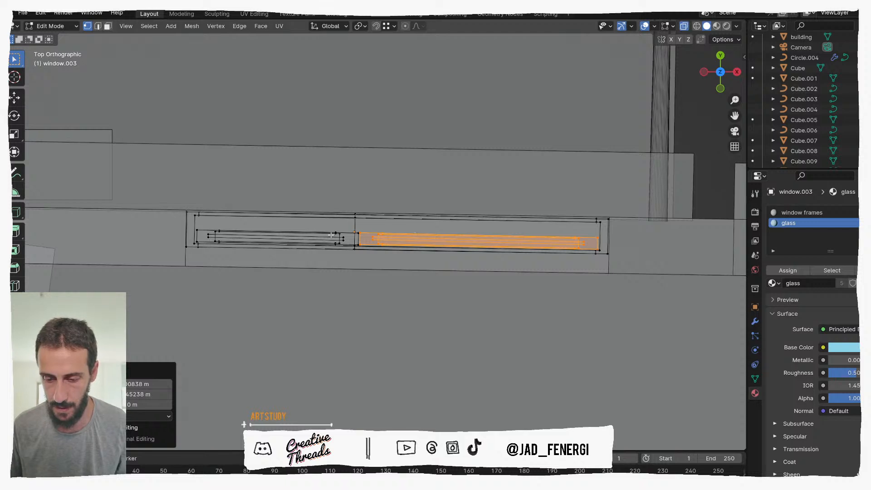
pyautogui.keyDown('shift'); pyautogui.moveTo(346, 242); pyautogui.dragTo(350, 248); pyautogui.keyUp('shift')
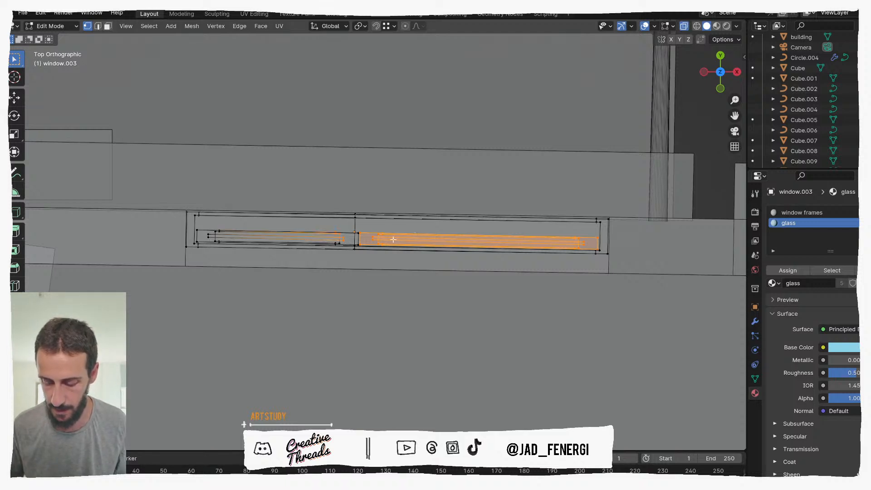
pyautogui.hotkey('ctrl', 'l')
pyautogui.press('g')
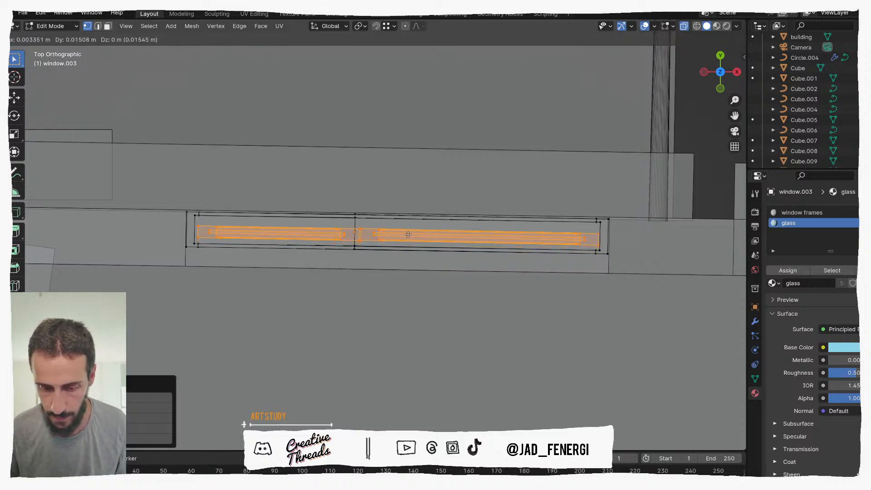
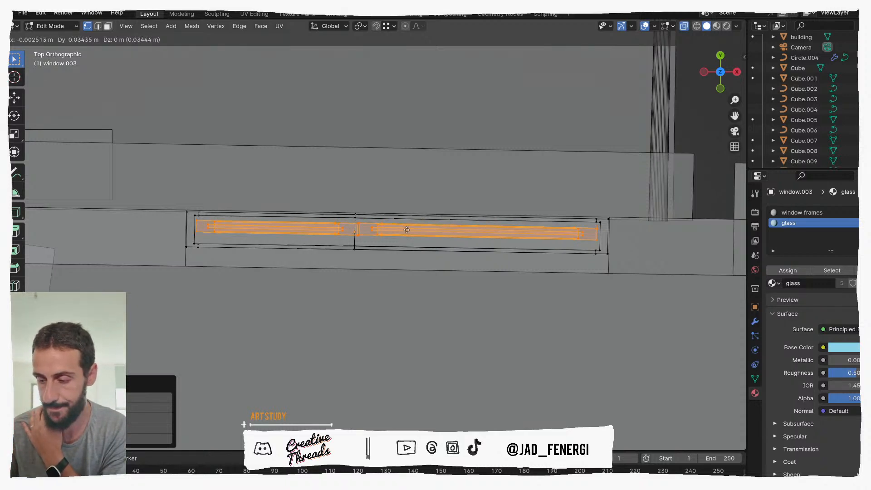
pyautogui.click(406, 228)
# Move the outer end of the wider sash along the window's length to fit inside the frame.
pyautogui.scroll(3, 664, 214)
pyautogui.keyDown('shift'); pyautogui.moveTo(435, 237); pyautogui.dragTo(382, 237, button='middle'); pyautogui.keyUp('shift')
pyautogui.click(484, 224)
pyautogui.moveTo(482, 224); pyautogui.dragTo(539, 254)
pyautogui.press('g')
pyautogui.press('y')
pyautogui.press('x')
pyautogui.click(535, 252)
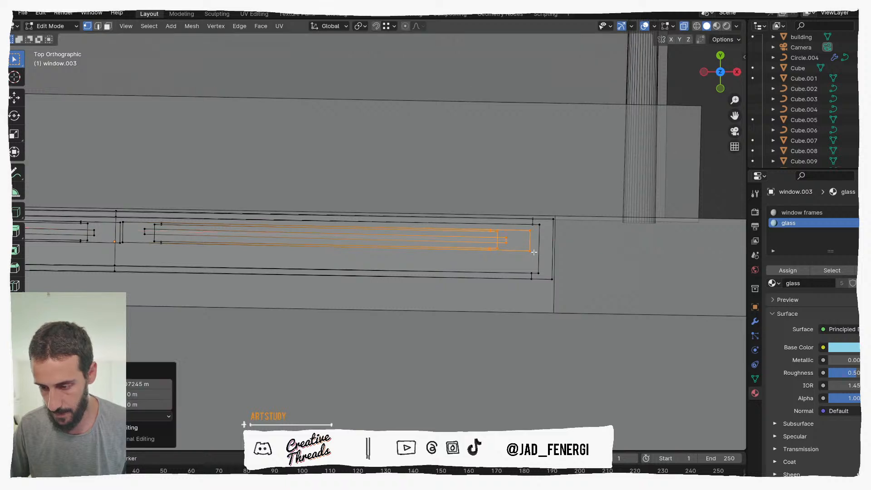
# Move the outer end of the narrower sash about 0.013 m inward along local X to fit inside the frame.
pyautogui.scroll(-1, 534, 252)
pyautogui.keyDown('shift'); pyautogui.moveTo(199, 248); pyautogui.dragTo(528, 240, button='middle'); pyautogui.keyUp('shift')
pyautogui.scroll(2, 373, 226)
pyautogui.moveTo(227, 216)
pyautogui.mouseDown()
pyautogui.moveTo(236, 219)
pyautogui.moveTo(228, 211)
pyautogui.mouseUp()
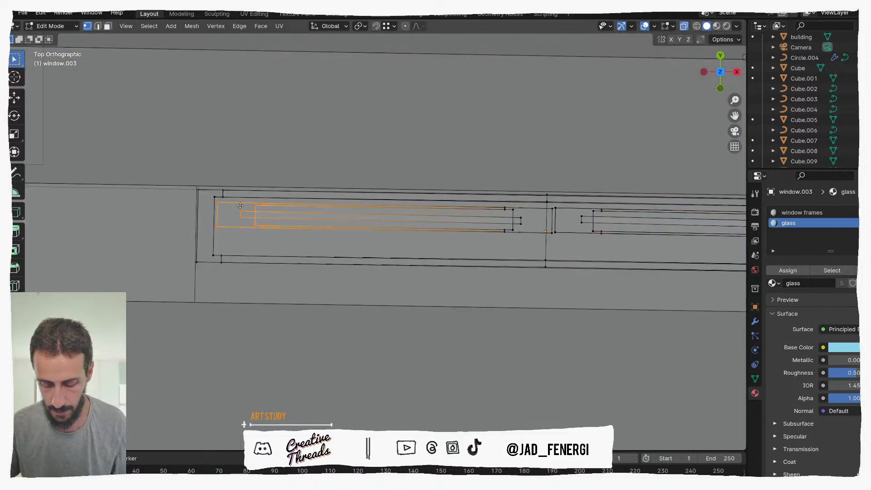
pyautogui.press('g')
pyautogui.press('y')
pyautogui.press('x')
pyautogui.press('x')
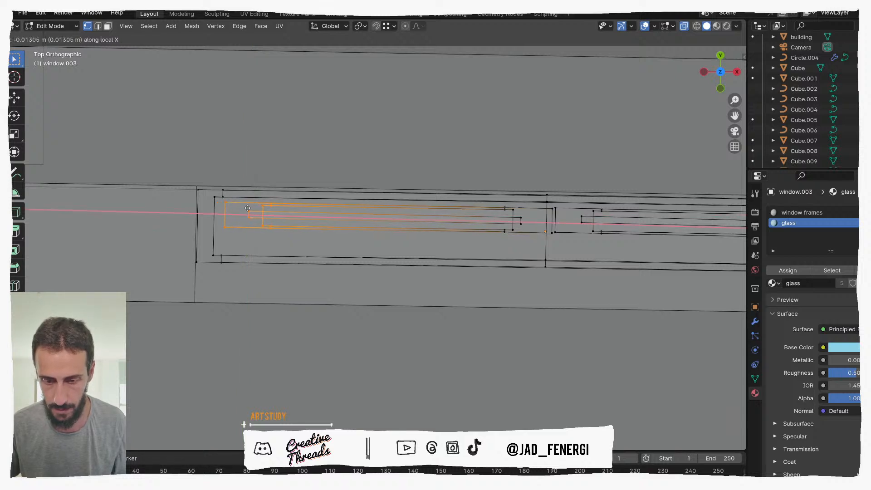
pyautogui.click(247, 208)
# Select both complete sashes, nudge them about 0.005 m toward the frame's balcony side, and return to Object Mode.
pyautogui.scroll(-2, 331, 213)
pyautogui.hotkey('ctrl', 'l')
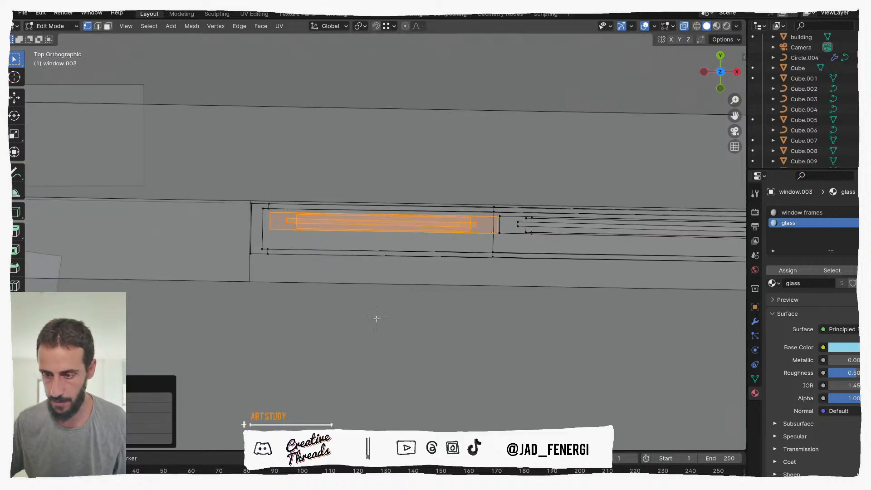
pyautogui.scroll(1, 373, 320)
pyautogui.hotkey('ctrl', 'l')
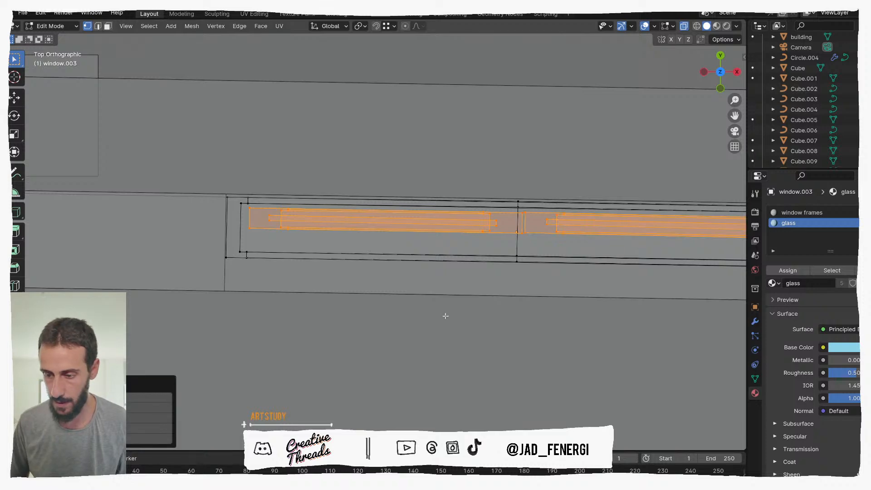
pyautogui.press('g')
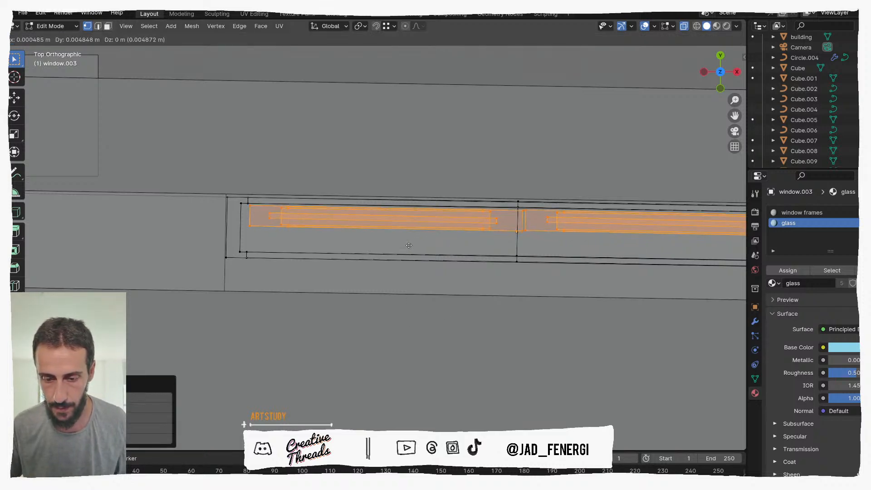
pyautogui.click(408, 244)
pyautogui.moveTo(408, 244); pyautogui.dragTo(399, 220, button='middle')
pyautogui.scroll(-5, 399, 220)
pyautogui.press('Tab')
pyautogui.scroll(-2, 329, 221)
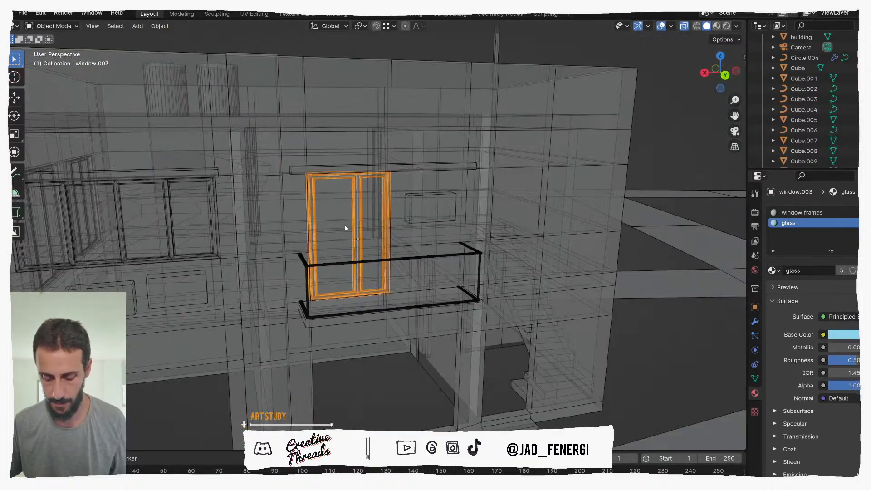
# Turn off X-ray and switch to rendered shading to check the balcony window on the building's facade.
pyautogui.hotkey('alt', 'z')
pyautogui.scroll(-3, 346, 230)
pyautogui.press('z')
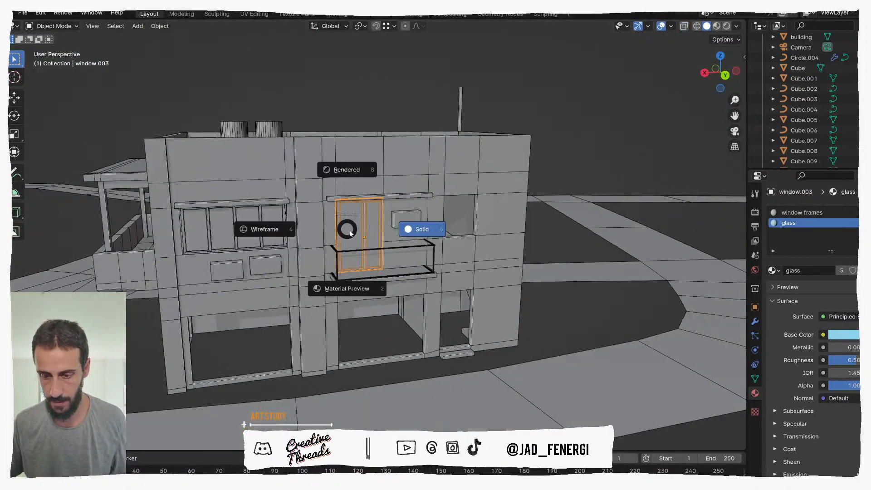
pyautogui.click(357, 170)
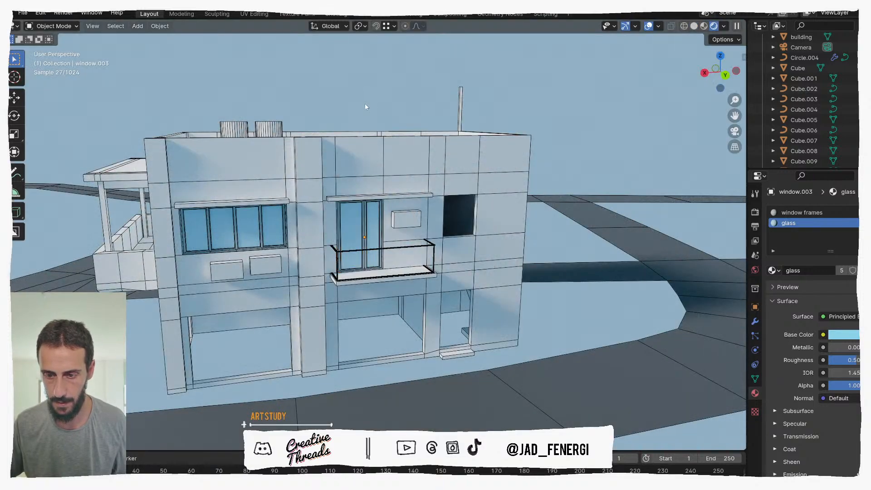
pyautogui.moveTo(333, 124); pyautogui.dragTo(348, 146, button='middle')
pyautogui.scroll(2, 358, 182)
pyautogui.moveTo(366, 200)
pyautogui.mouseDown(button='middle')
pyautogui.moveTo(371, 178)
pyautogui.moveTo(361, 206)
pyautogui.mouseUp(button='middle')
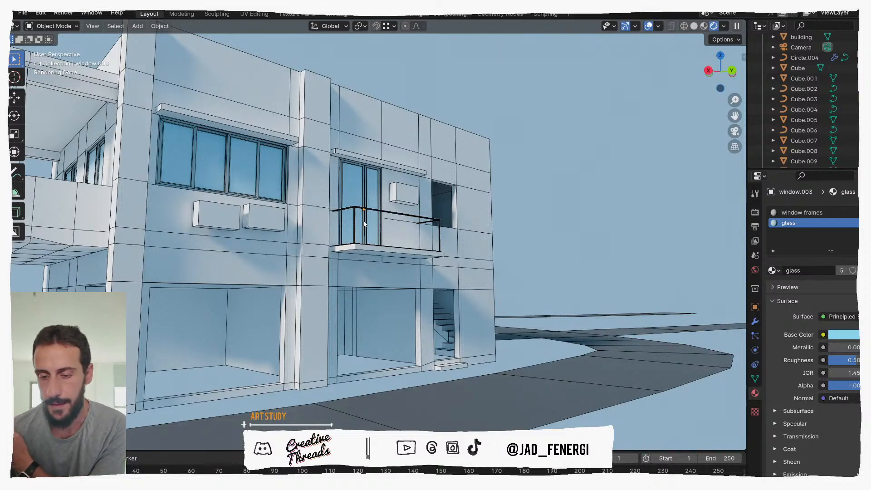
# Isolate the four-pane window (window.002) and the building in local view, with solid shading seen from the top.
pyautogui.click(266, 199)
pyautogui.moveTo(229, 177); pyautogui.dragTo(439, 210, button='middle')
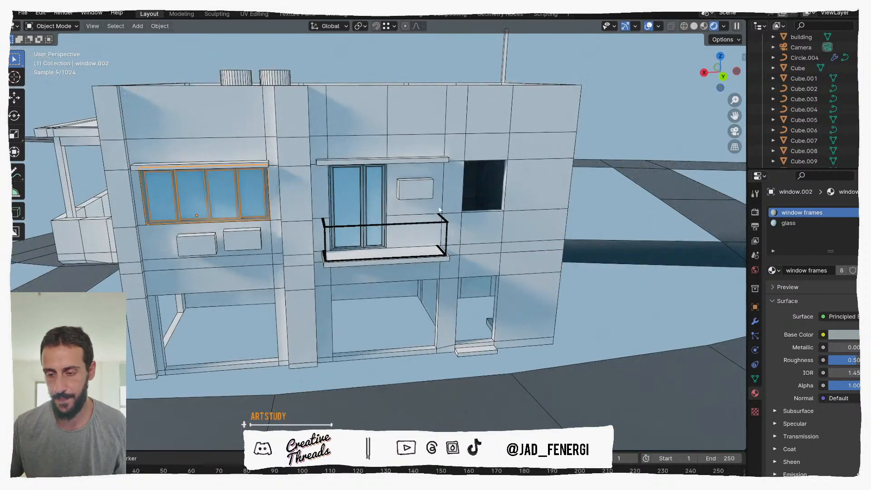
pyautogui.keyDown('alt'); pyautogui.click(481, 226); pyautogui.keyUp('alt')
pyautogui.click(482, 226)
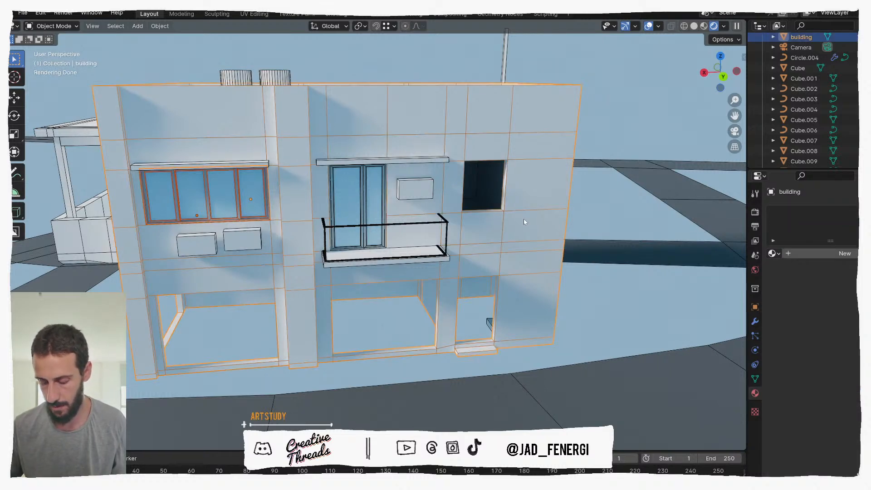
pyautogui.press('KP_Divide')
pyautogui.moveTo(434, 227); pyautogui.dragTo(439, 229, button='middle')
pyautogui.press('z')
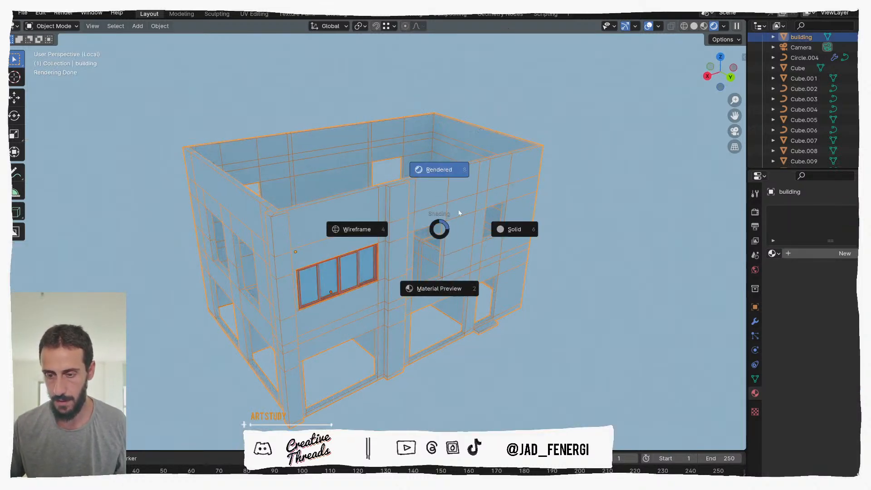
pyautogui.click(459, 243)
pyautogui.press('KP_7')
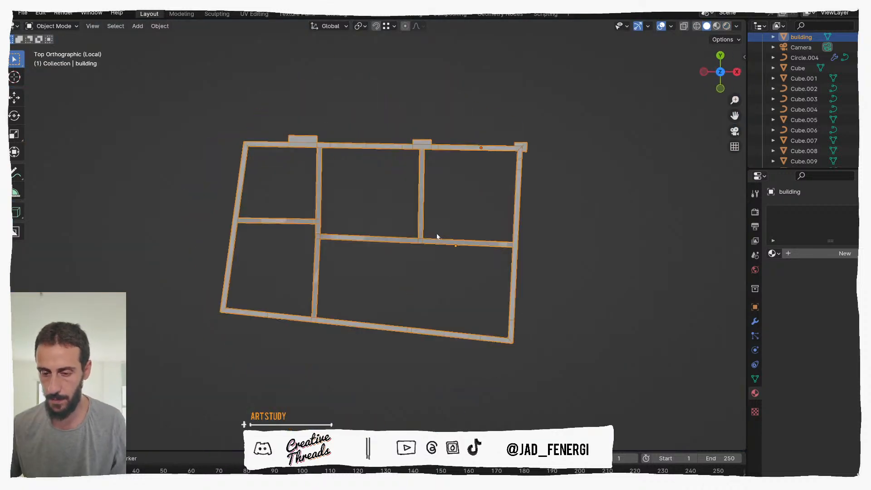
# Duplicate the four-pane window with X-ray on and place the copy beside the front wall near the remaining small opening.
pyautogui.scroll(2, 471, 227)
pyautogui.click(489, 211)
pyautogui.scroll(5, 499, 191)
pyautogui.press('KP_0')
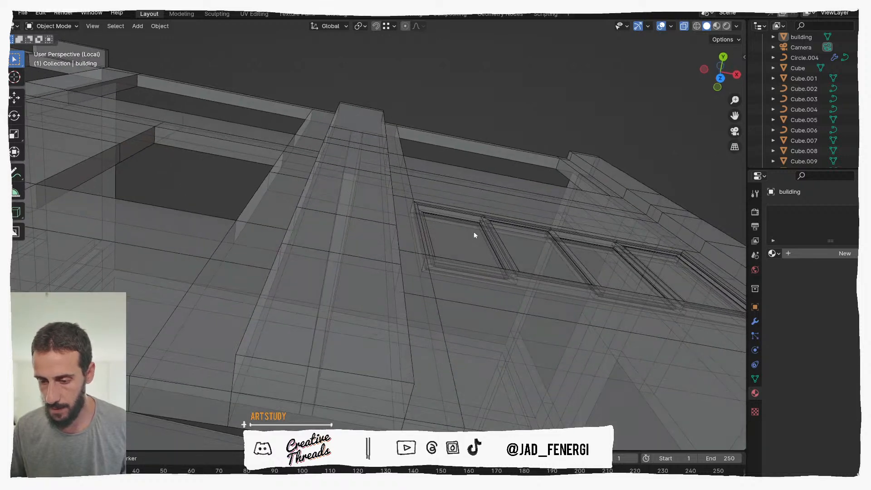
pyautogui.click(474, 232)
pyautogui.press('KP_0')
pyautogui.scroll(-4, 468, 240)
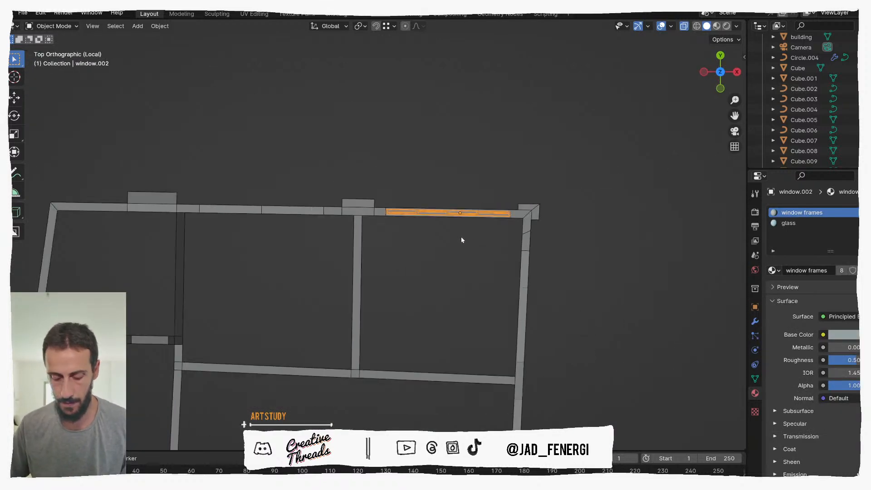
pyautogui.hotkey('shift', 'd')
pyautogui.click(171, 246)
pyautogui.moveTo(170, 246)
pyautogui.mouseDown(button='middle')
pyautogui.moveTo(217, 185)
pyautogui.moveTo(178, 232)
pyautogui.moveTo(295, 220)
pyautogui.moveTo(178, 233)
pyautogui.moveTo(167, 250)
pyautogui.mouseUp(button='middle')
pyautogui.press('KP_7')
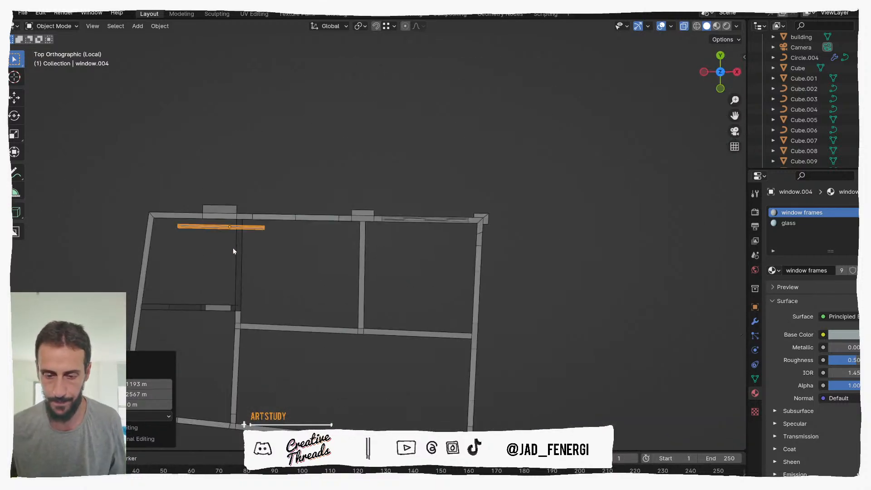
# In the window copy's mesh, select the two complete sashes on the +X half and delete their faces.
pyautogui.scroll(7, 217, 248)
pyautogui.scroll(3, 269, 269)
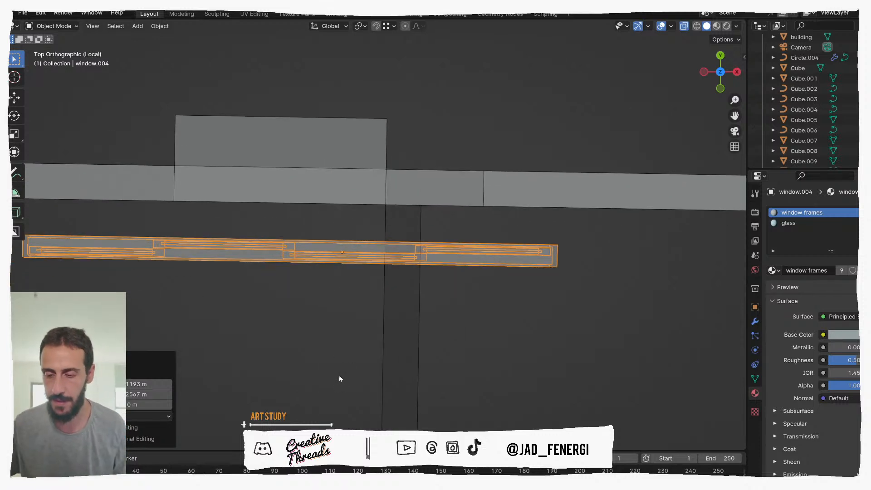
pyautogui.press('Tab')
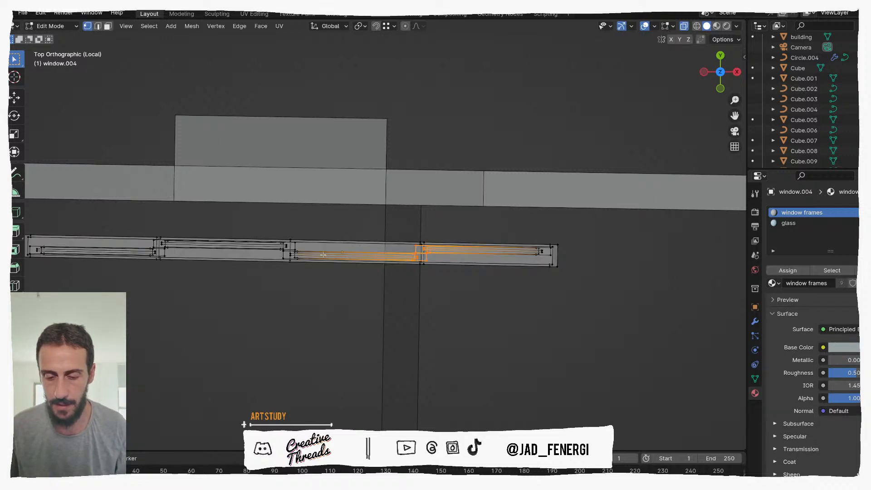
pyautogui.hotkey('alt', 'a')
pyautogui.scroll(5, 292, 257)
pyautogui.moveTo(253, 268); pyautogui.dragTo(286, 264, button='middle')
pyautogui.press('KP_7')
pyautogui.keyDown('shift'); pyautogui.moveTo(231, 274); pyautogui.dragTo(377, 238, button='middle'); pyautogui.keyUp('shift')
pyautogui.scroll(3, 334, 232)
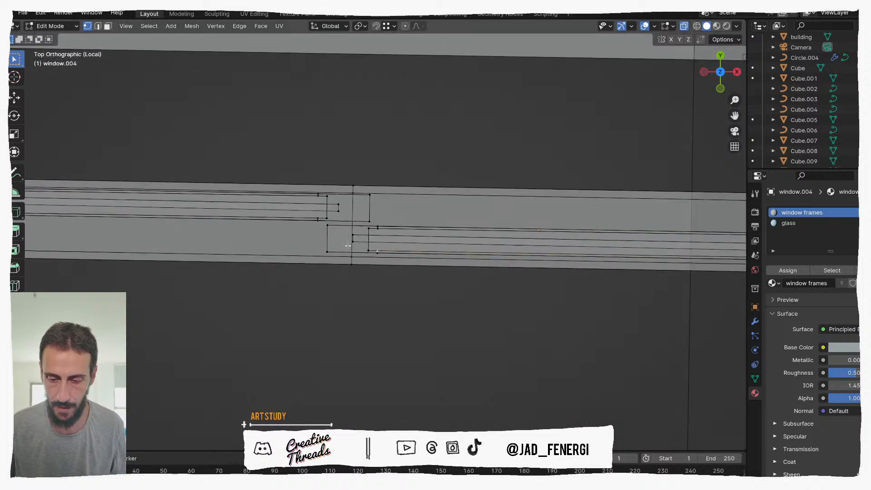
pyautogui.scroll(-4, 375, 223)
pyautogui.keyDown('shift'); pyautogui.moveTo(553, 237); pyautogui.dragTo(326, 253, button='middle'); pyautogui.keyUp('shift')
pyautogui.hotkey('ctrl', 'l')
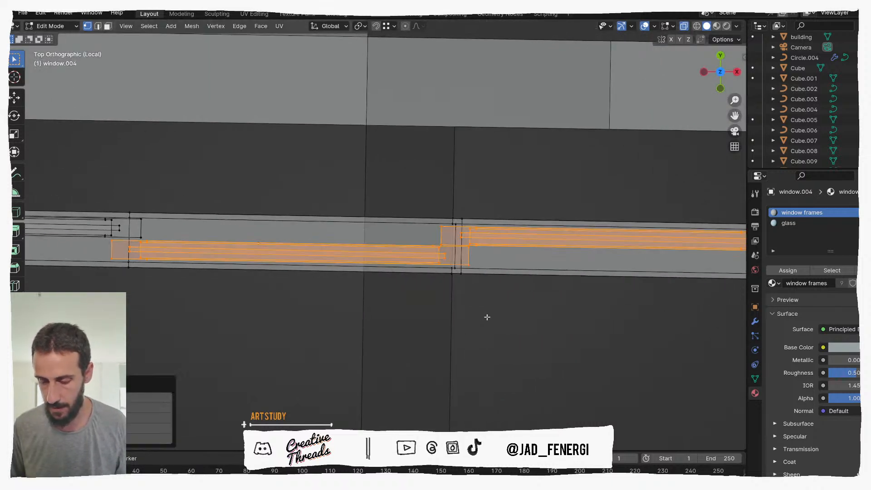
pyautogui.press('x')
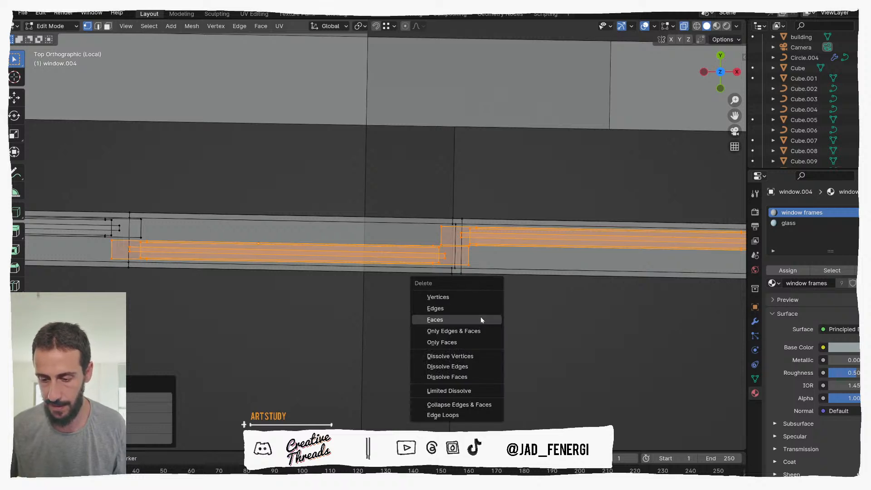
pyautogui.click(481, 319)
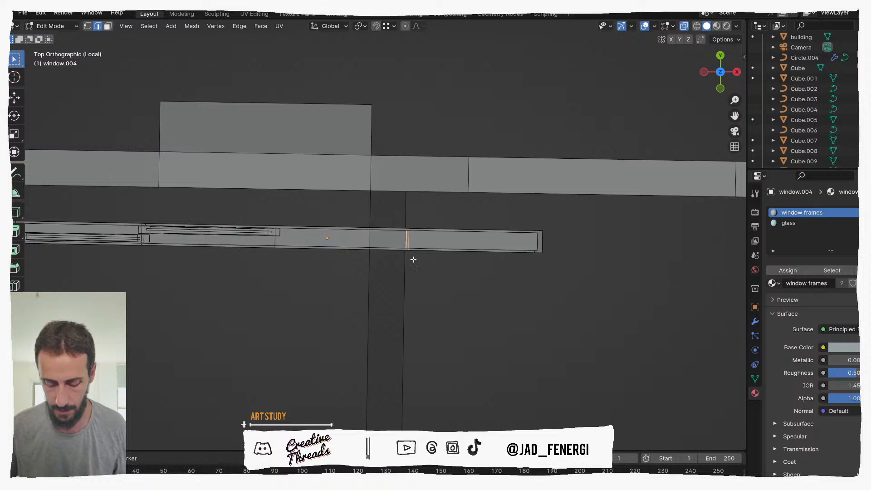
# Dissolve the leftover vertical divider edges in the window copy's outer frame.
pyautogui.hotkey('ctrl', 'x')
pyautogui.keyDown('shift'); pyautogui.moveTo(304, 258); pyautogui.dragTo(404, 252, button='middle'); pyautogui.keyUp('shift')
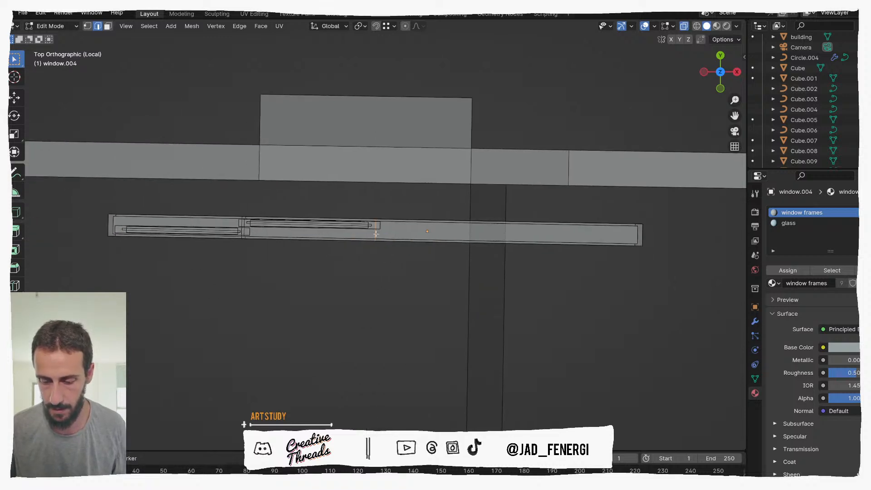
pyautogui.scroll(3, 353, 243)
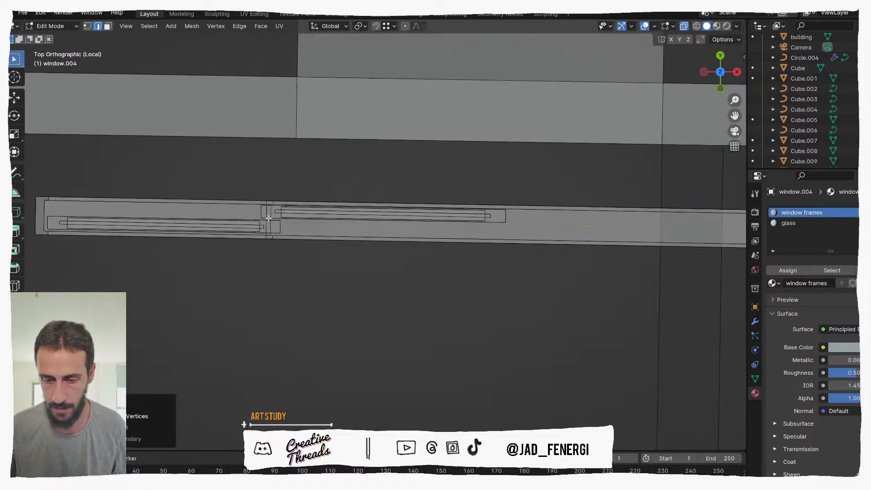
pyautogui.click(270, 220)
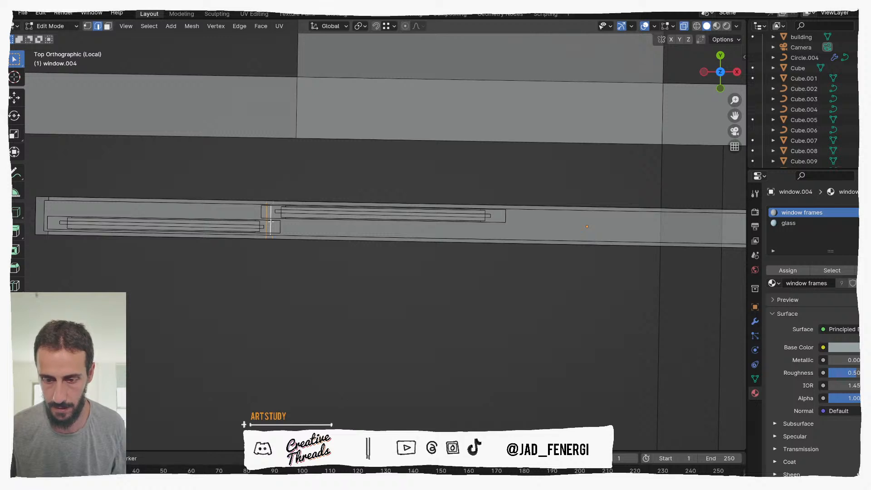
pyautogui.press('Tab')
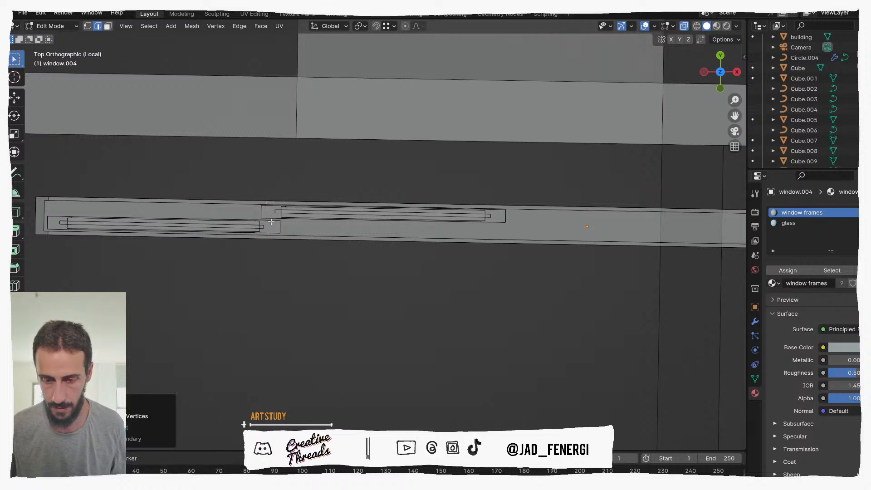
# Move the window copy about 0.85 m in X and 0.35 m in Y into the wall, aligning its end with the small opening's edge.
pyautogui.scroll(-3, 270, 222)
pyautogui.click(332, 236)
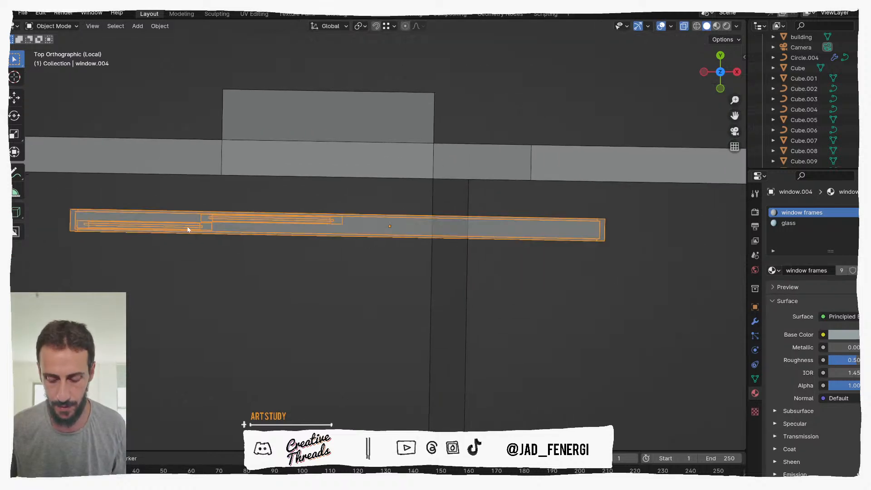
pyautogui.press('g')
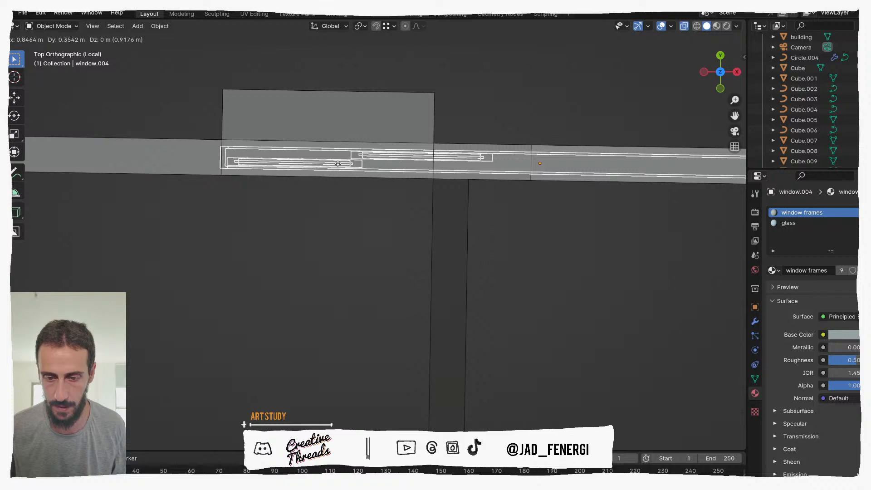
pyautogui.click(338, 163)
pyautogui.moveTo(338, 162); pyautogui.dragTo(438, 160, button='middle')
pyautogui.press('KP_7')
# Select the meeting ends of the two remaining sashes and shift them along local X to narrow the outer sash.
pyautogui.press('Tab')
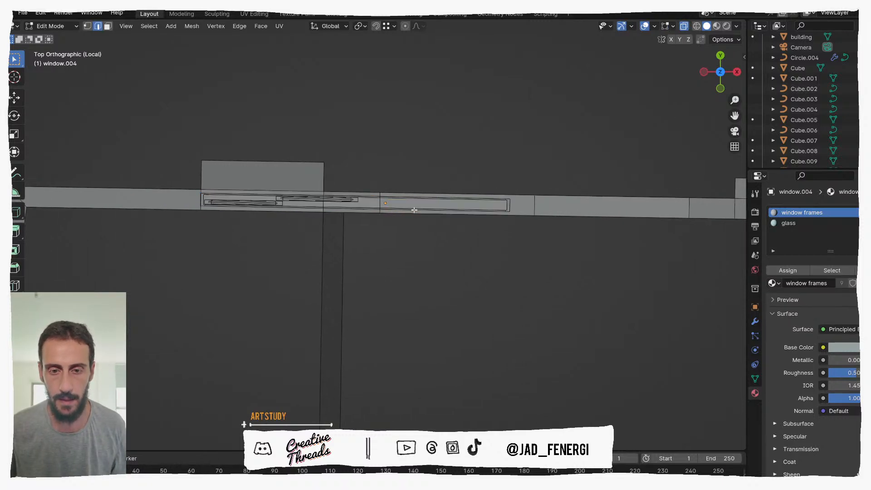
pyautogui.scroll(2, 416, 210)
pyautogui.keyDown('shift'); pyautogui.moveTo(245, 207); pyautogui.dragTo(428, 212, button='middle'); pyautogui.keyUp('shift')
pyautogui.scroll(3, 462, 173)
pyautogui.moveTo(487, 208); pyautogui.dragTo(494, 211)
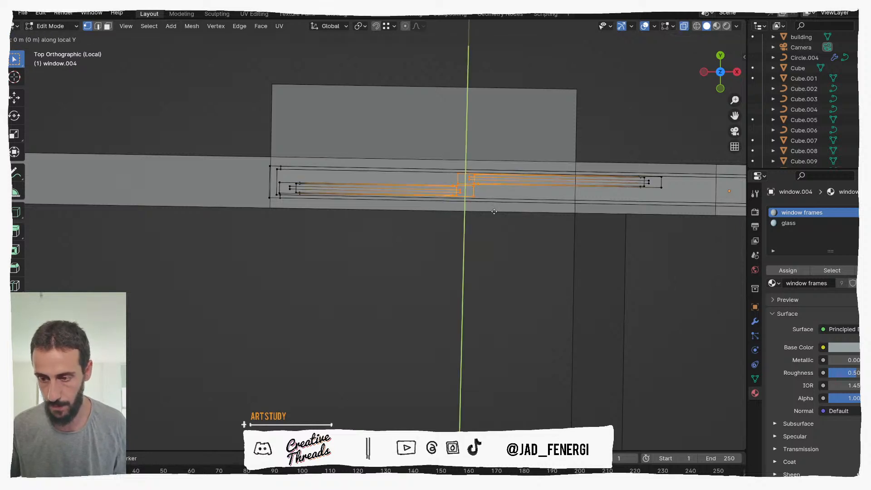
pyautogui.press('x')
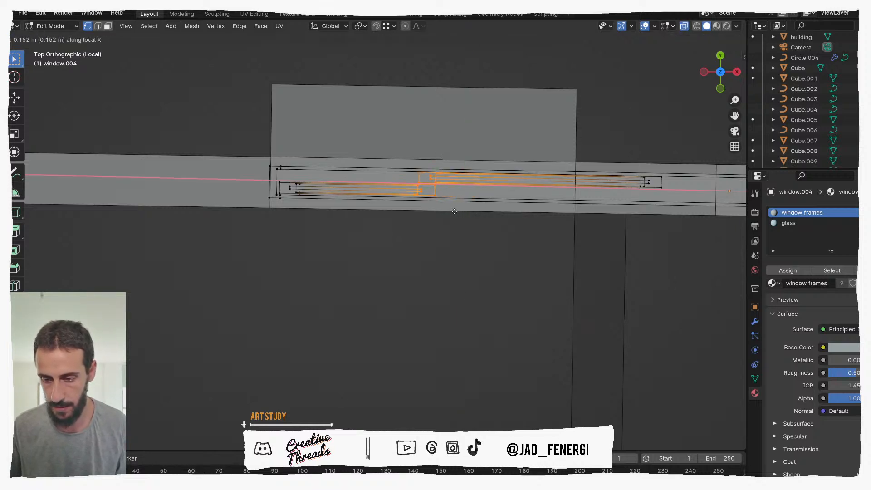
pyautogui.click(433, 211)
# Shorten the second sash by moving its free end about 0.5 m along local X toward the first sash.
pyautogui.scroll(-2, 435, 211)
pyautogui.keyDown('shift'); pyautogui.moveTo(579, 198); pyautogui.dragTo(390, 204, button='middle'); pyautogui.keyUp('shift')
pyautogui.moveTo(346, 191); pyautogui.dragTo(383, 215)
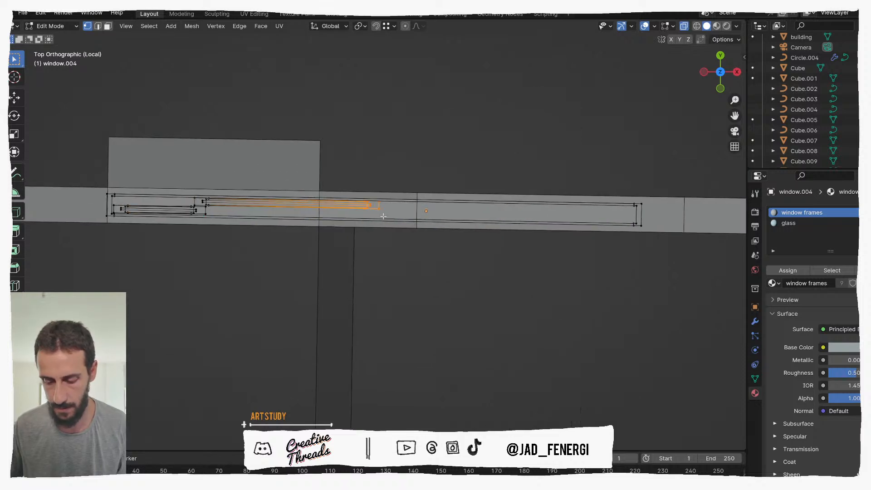
pyautogui.press('g')
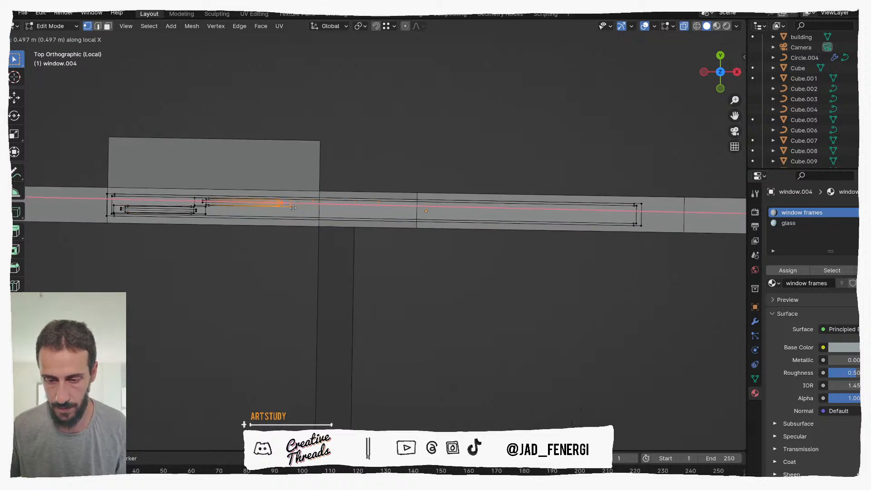
pyautogui.click(295, 207)
# Move the outer frame's far end along local X to the far edge of the small wall opening.
pyautogui.moveTo(587, 148); pyautogui.dragTo(660, 245)
pyautogui.press('g')
pyautogui.press('x')
pyautogui.press('x')
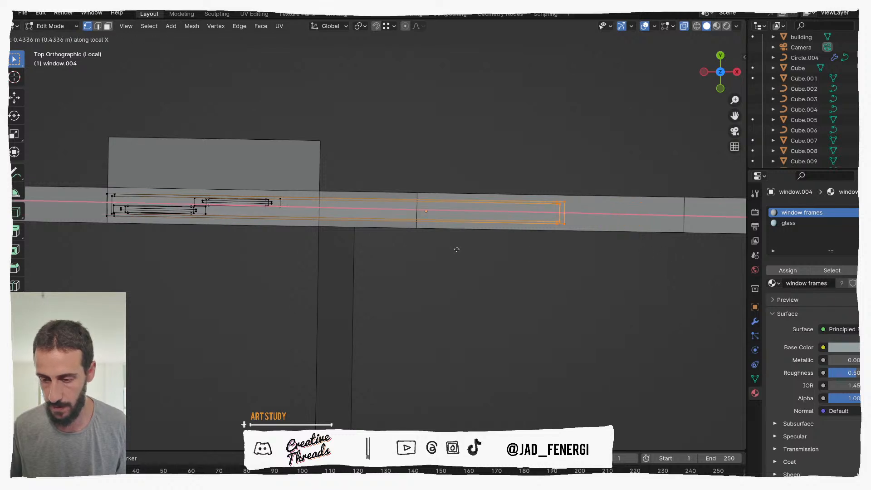
pyautogui.click(354, 243)
pyautogui.scroll(2, 292, 205)
pyautogui.keyDown('shift'); pyautogui.moveTo(293, 206); pyautogui.dragTo(370, 228, button='middle'); pyautogui.keyUp('shift')
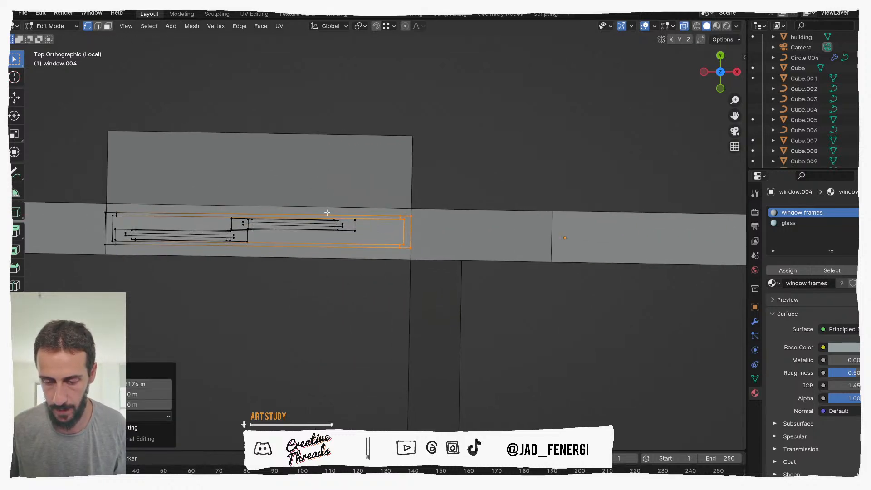
# Extend the second sash's free end about 0.19 m along local X to meet the shortened frame.
pyautogui.moveTo(312, 199); pyautogui.dragTo(364, 242)
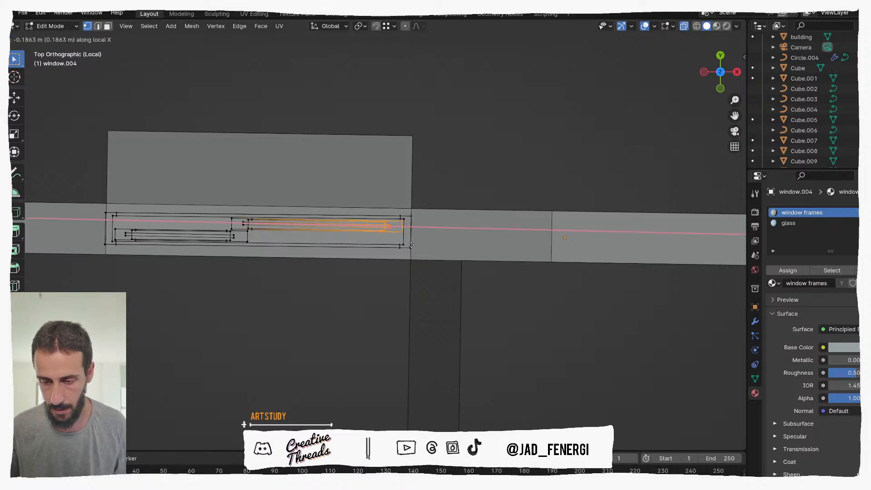
pyautogui.click(313, 243)
pyautogui.press('Tab')
# Turn off X-ray, check the resized window in its wall opening, and leave local view with the window selected.
pyautogui.click(314, 248)
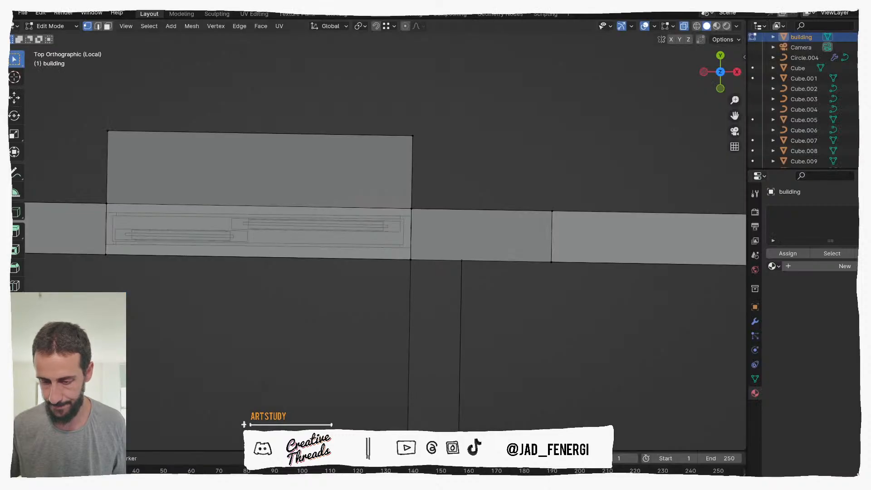
pyautogui.moveTo(300, 249); pyautogui.dragTo(387, 205, button='middle')
pyautogui.hotkey('alt', 'z')
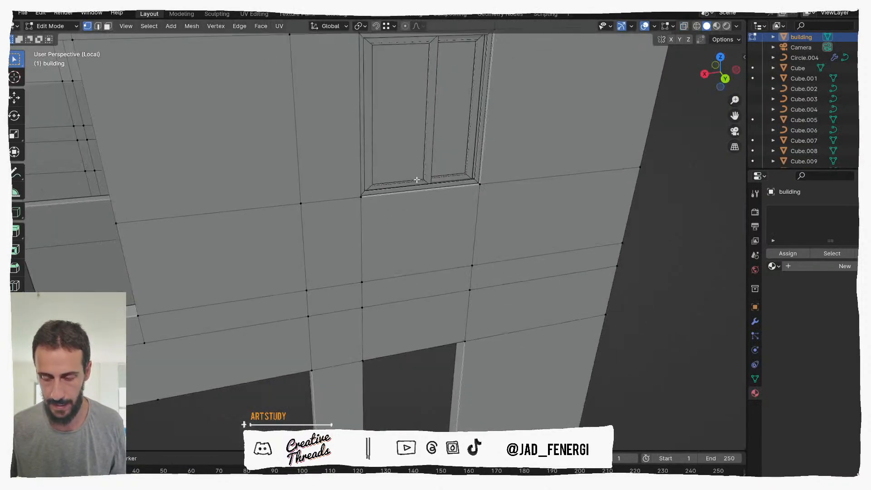
pyautogui.moveTo(414, 176); pyautogui.dragTo(415, 166, button='middle')
pyautogui.hotkey('ctrl', 'Tab')
pyautogui.click(400, 161)
pyautogui.click(401, 162)
pyautogui.press('KP_Divide')
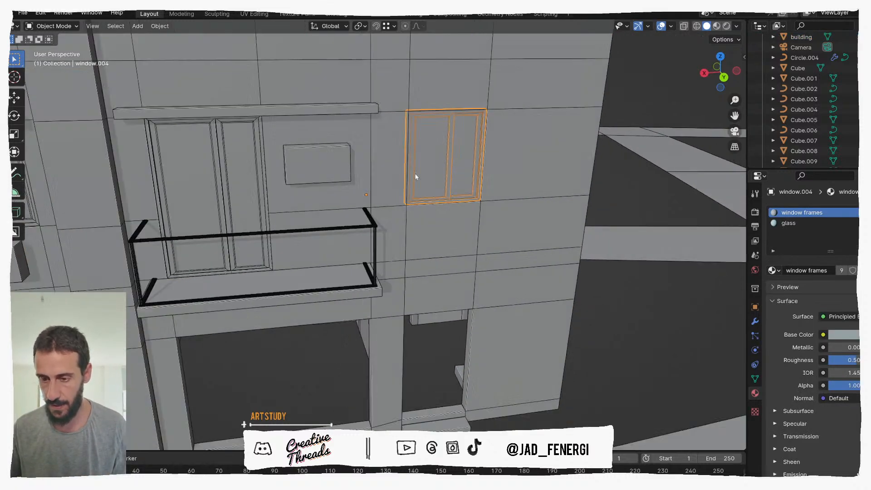
# Isolate the small window in local view and add one loop cut around the middle of its outer frame.
pyautogui.press('KP_Divide')
pyautogui.press('Tab')
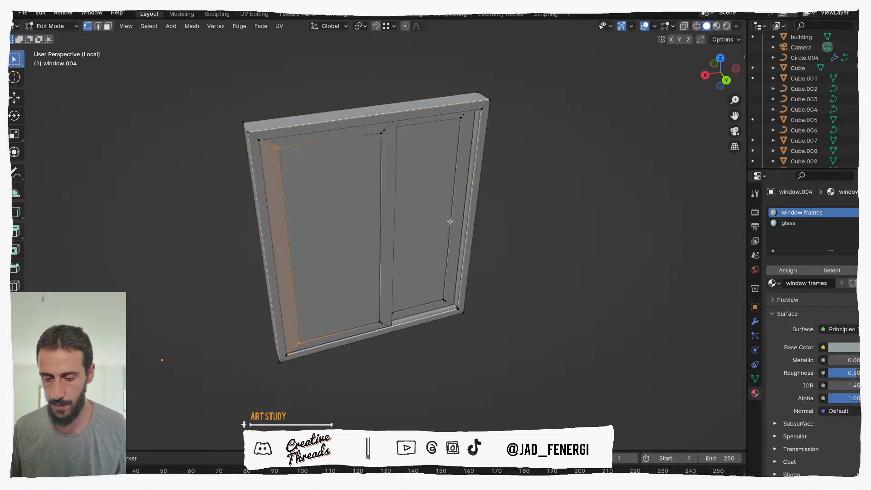
pyautogui.press('g')
pyautogui.press('g')
pyautogui.click(400, 331)
# From the top with X-ray on, move both sashes' meeting ends about 0.07 m along local X to centre them on the frame's middle cut.
pyautogui.scroll(-3, 401, 328)
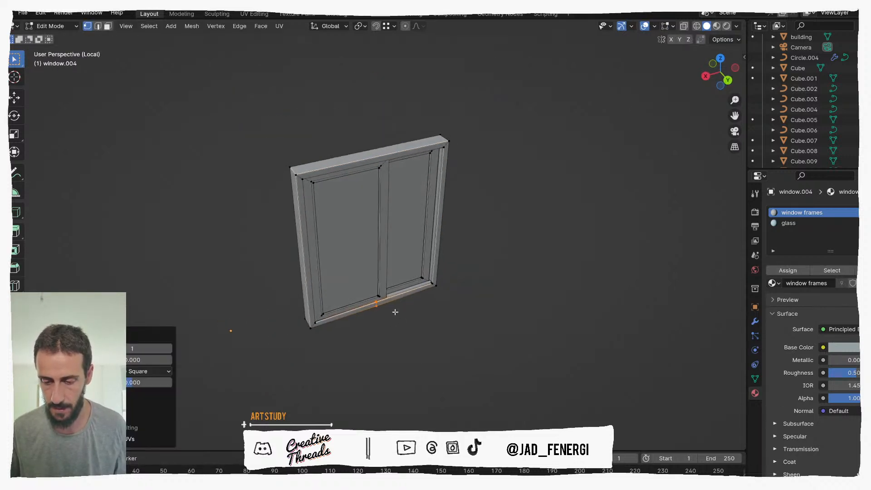
pyautogui.press('KP_7')
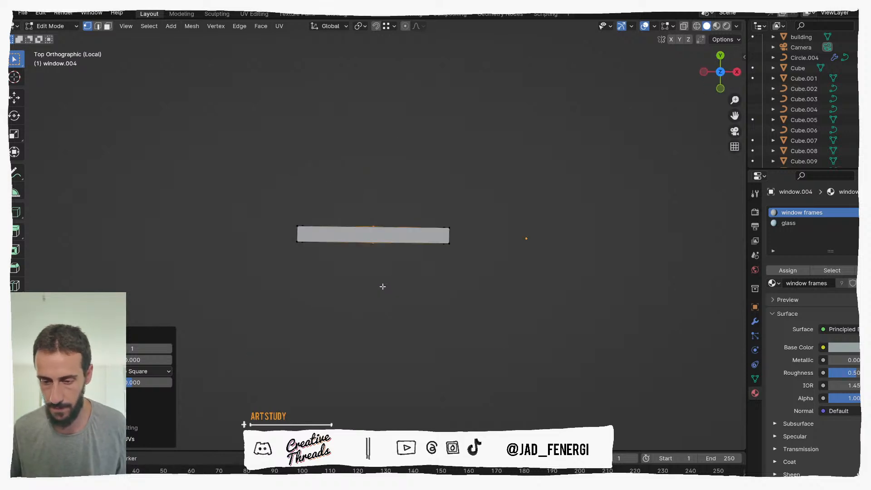
pyautogui.scroll(3, 368, 249)
pyautogui.scroll(2, 368, 249)
pyautogui.moveTo(363, 216); pyautogui.dragTo(396, 260)
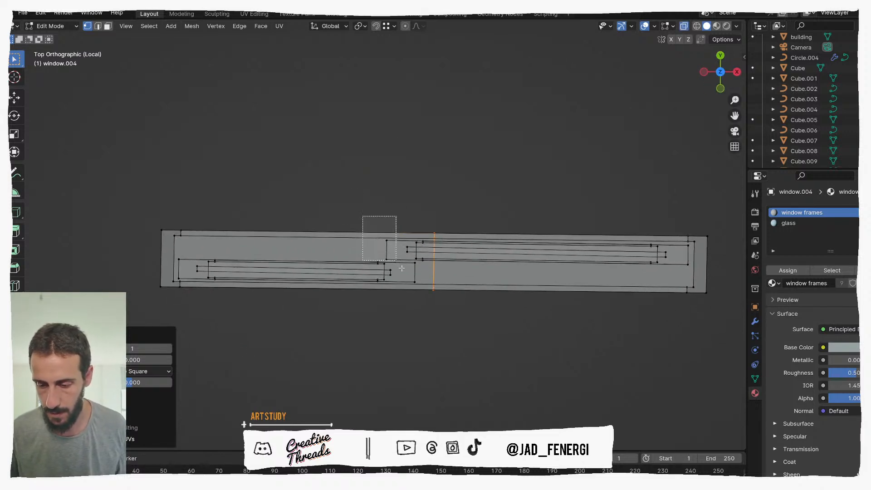
pyautogui.moveTo(429, 294); pyautogui.dragTo(426, 294)
pyautogui.press('g')
pyautogui.press('y')
pyautogui.press('x')
pyautogui.press('x')
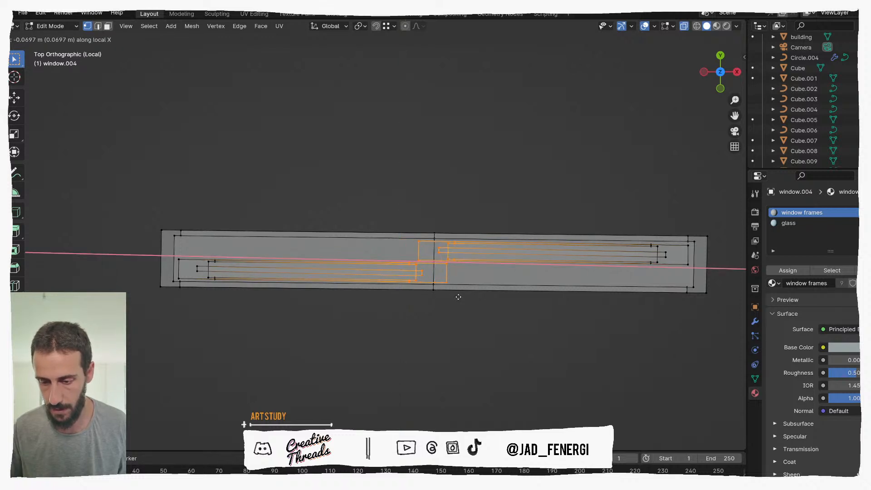
pyautogui.click(458, 297)
# Return to Object Mode, turn off X-ray, switch to Material Preview shading, and leave local view.
pyautogui.scroll(-4, 458, 296)
pyautogui.moveTo(458, 296); pyautogui.dragTo(377, 214, button='middle')
pyautogui.hotkey('ctrl', 'Tab')
pyautogui.click(331, 214)
pyautogui.moveTo(428, 223); pyautogui.dragTo(381, 227, button='middle')
pyautogui.hotkey('alt', 'z')
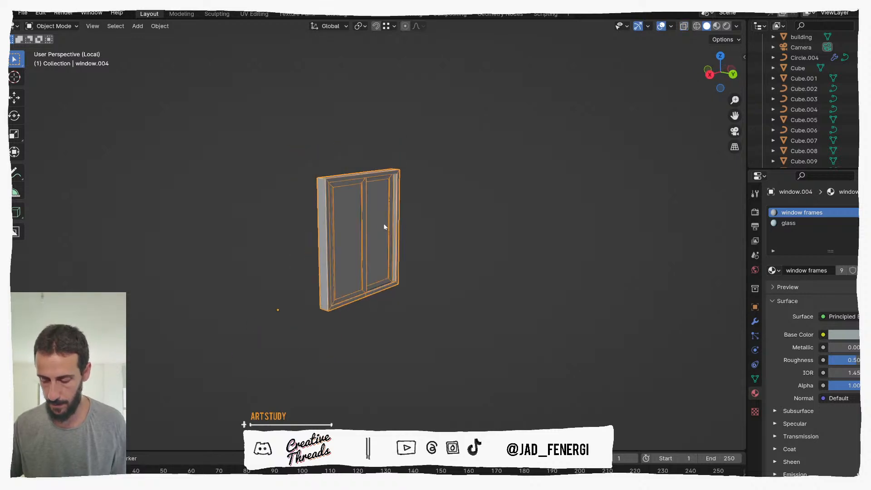
pyautogui.press('z')
pyautogui.press('z')
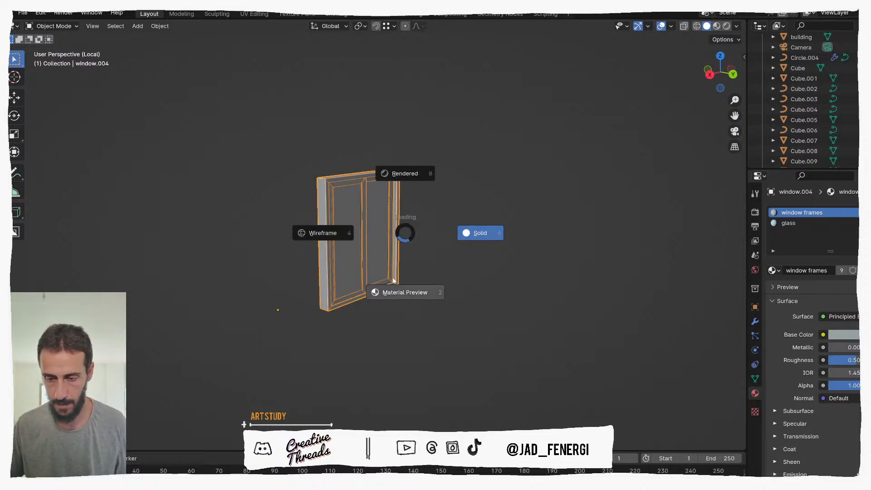
pyautogui.click(413, 268)
pyautogui.press('KP_Divide')
# Hide the Cube.010 object and inspect the finished windows on the building's facade.
pyautogui.moveTo(388, 269)
pyautogui.mouseDown(button='middle')
pyautogui.moveTo(427, 238)
pyautogui.moveTo(419, 252)
pyautogui.moveTo(356, 241)
pyautogui.moveTo(394, 236)
pyautogui.mouseUp(button='middle')
pyautogui.scroll(-1, 395, 227)
pyautogui.click(404, 120)
pyautogui.moveTo(403, 119); pyautogui.dragTo(465, 215, button='middle')
pyautogui.click(394, 149)
pyautogui.press('h')
pyautogui.moveTo(394, 150); pyautogui.dragTo(461, 301, button='middle')
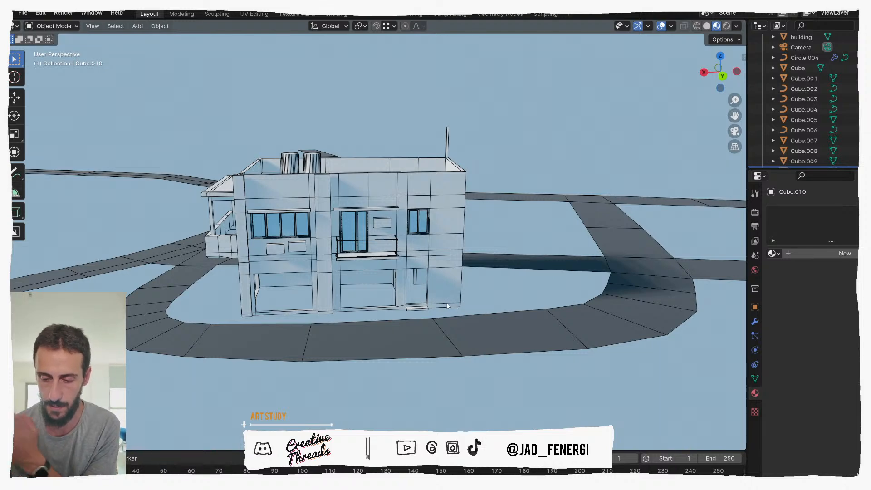
pyautogui.moveTo(468, 285); pyautogui.dragTo(445, 273, button='middle')
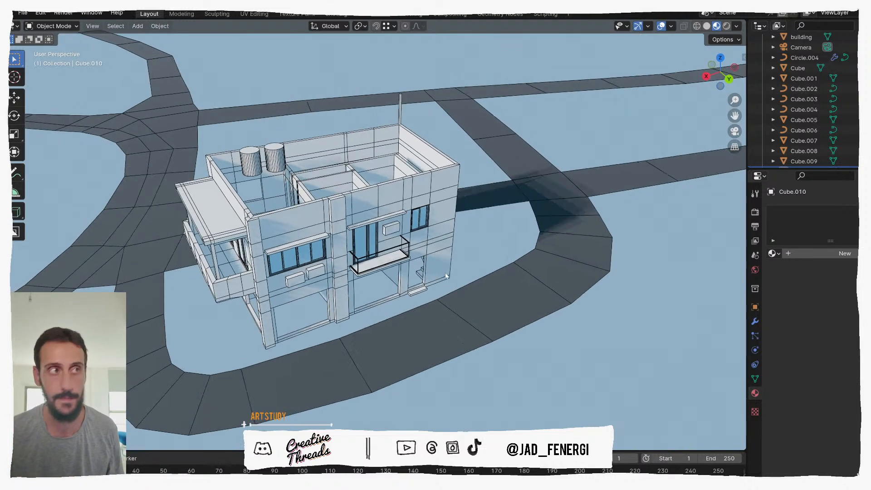
pyautogui.moveTo(356, 224); pyautogui.dragTo(353, 251, button='middle')
# Select the small front window (window.004) and show the whole scene from the top in solid shading.
pyautogui.click(415, 221)
pyautogui.moveTo(416, 221); pyautogui.dragTo(459, 278, button='middle')
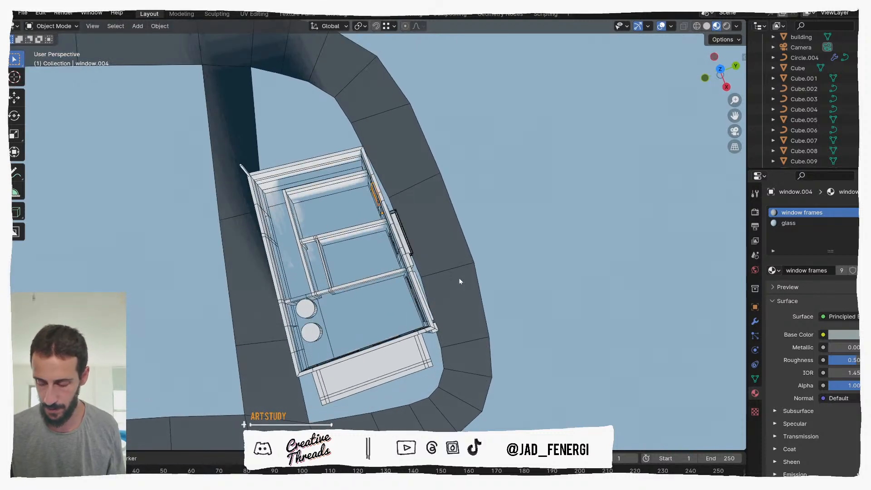
pyautogui.press('KP_7')
pyautogui.press('z')
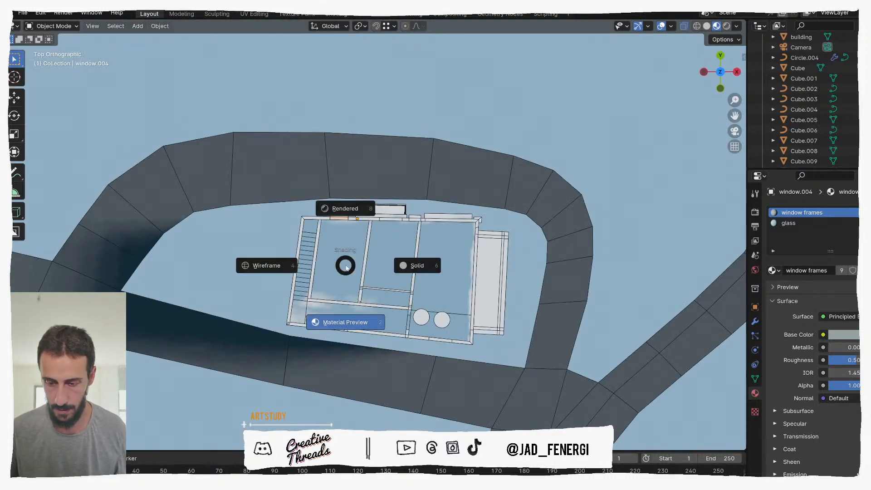
pyautogui.click(416, 265)
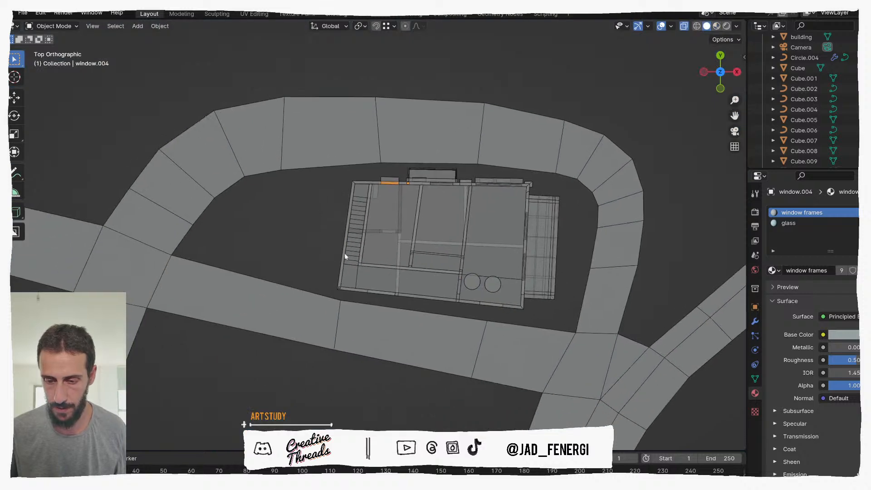
# Duplicate the small front window (window.004) and place the copy at the opening in the building's opposite long wall.
pyautogui.scroll(2, 353, 251)
pyautogui.hotkey('shift', 'd')
pyautogui.click(358, 406)
pyautogui.scroll(6, 373, 310)
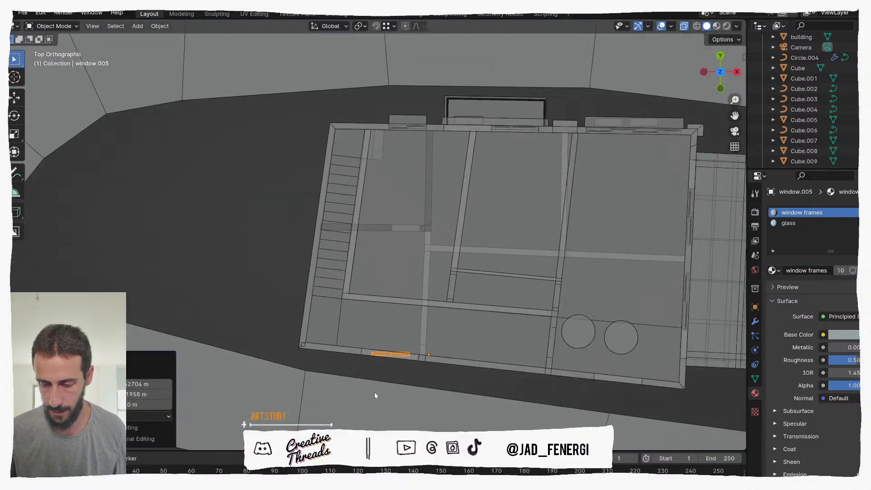
# Set the origin of the duplicated window (window.005) to its geometry.
pyautogui.scroll(2, 372, 310)
pyautogui.keyDown('shift'); pyautogui.moveTo(376, 301); pyautogui.dragTo(374, 278, button='middle'); pyautogui.keyUp('shift')
pyautogui.press('r')
pyautogui.rightClick(416, 290)
pyautogui.rightClick(415, 290)
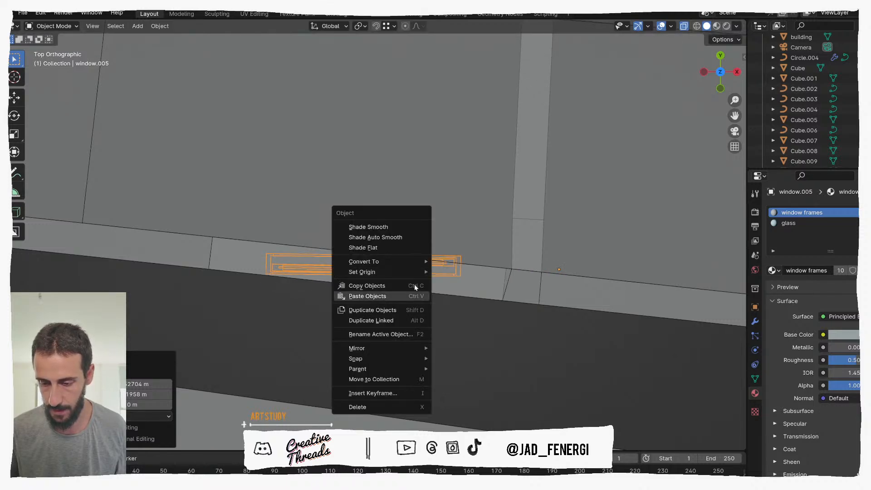
pyautogui.moveTo(416, 273)
pyautogui.click(457, 283)
# Select the original small front window (window.004) and set its origin to its geometry.
pyautogui.scroll(-5, 438, 278)
pyautogui.moveTo(439, 278); pyautogui.dragTo(361, 262, button='middle')
pyautogui.click(370, 266)
pyautogui.rightClick(368, 262)
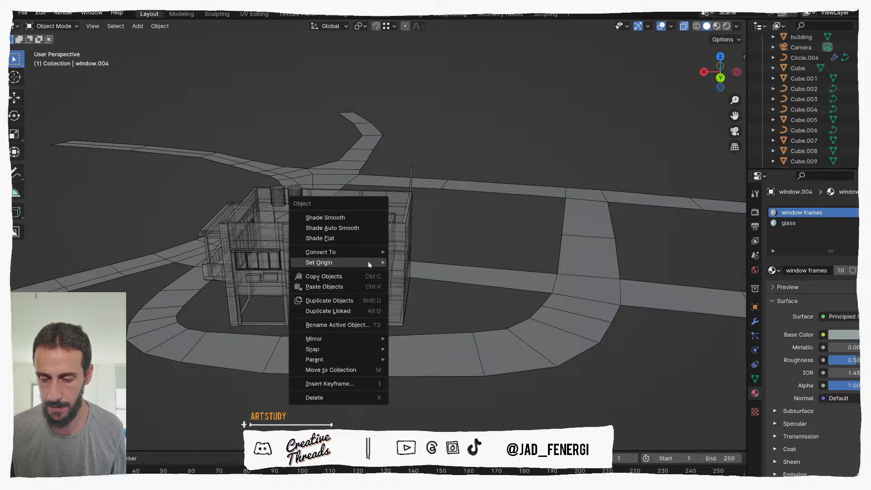
pyautogui.moveTo(368, 261)
pyautogui.click(415, 272)
# Check the origin points of the building's other windows, including window.002 and window.001.
pyautogui.moveTo(374, 219); pyautogui.dragTo(367, 236, button='middle')
pyautogui.rightClick(363, 238)
pyautogui.press('Escape')
pyautogui.click(300, 281)
pyautogui.rightClick(300, 281)
pyautogui.press('Escape')
pyautogui.click(243, 265)
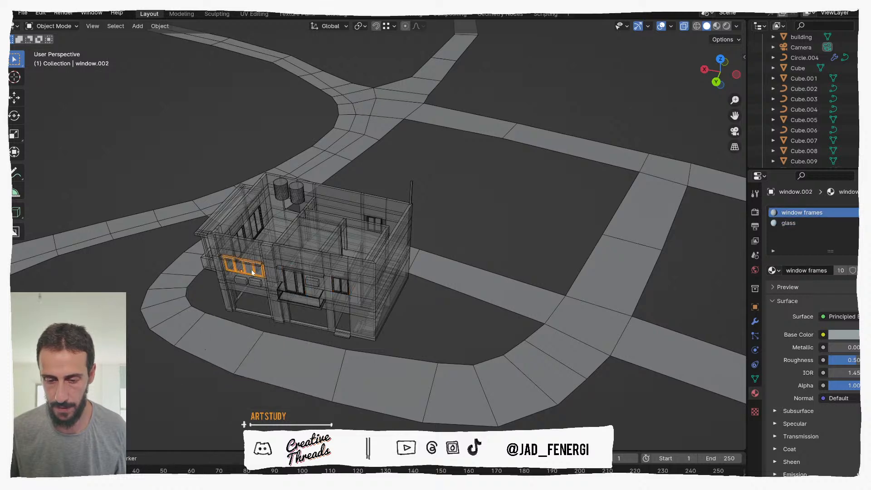
pyautogui.click(243, 235)
pyautogui.click(243, 234)
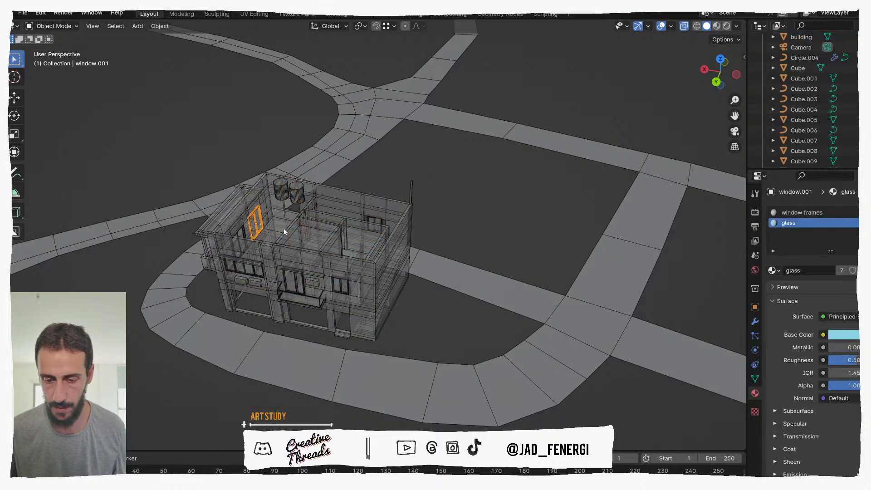
# Apply the scale of the balcony railing object (Cube.023).
pyautogui.scroll(-2, 366, 262)
pyautogui.click(364, 276)
pyautogui.rightClick(364, 277)
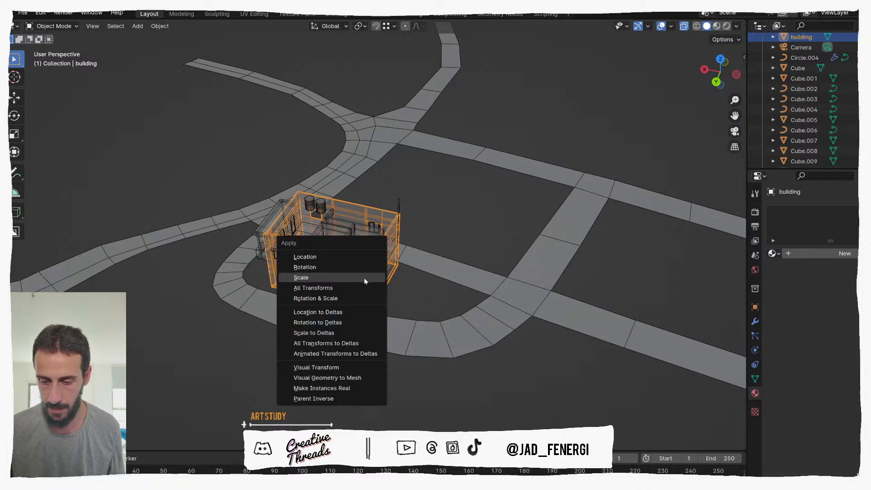
pyautogui.press('Escape')
pyautogui.moveTo(330, 300); pyautogui.dragTo(406, 271, button='middle')
pyautogui.scroll(2, 334, 273)
pyautogui.click(274, 277)
pyautogui.hotkey('ctrl', 'a')
pyautogui.click(274, 275)
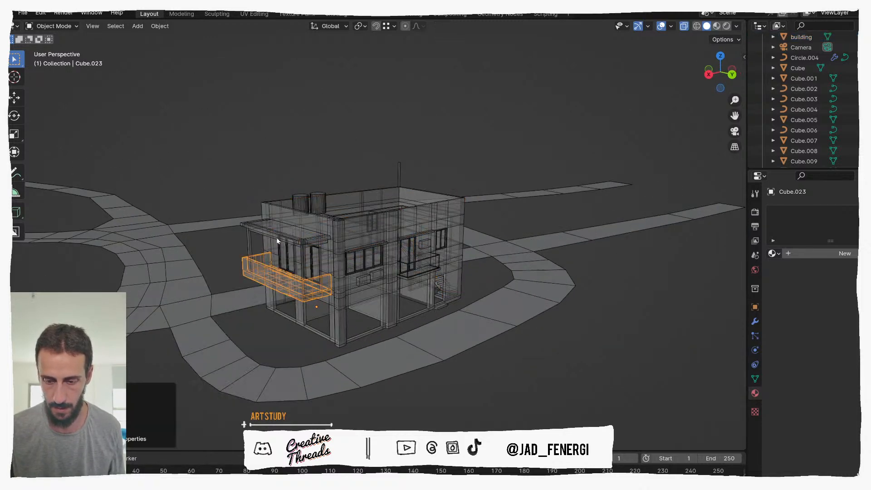
# Apply the scale of the canopy above the balcony and of the rooftop tank (Cylinder.001).
pyautogui.click(278, 233)
pyautogui.hotkey('ctrl', 'a')
pyautogui.click(279, 234)
pyautogui.moveTo(339, 235); pyautogui.dragTo(306, 225, button='middle')
pyautogui.click(306, 225)
pyautogui.hotkey('ctrl', 'a')
pyautogui.click(306, 225)
pyautogui.click(285, 228)
pyautogui.moveTo(422, 237); pyautogui.dragTo(417, 232, button='middle')
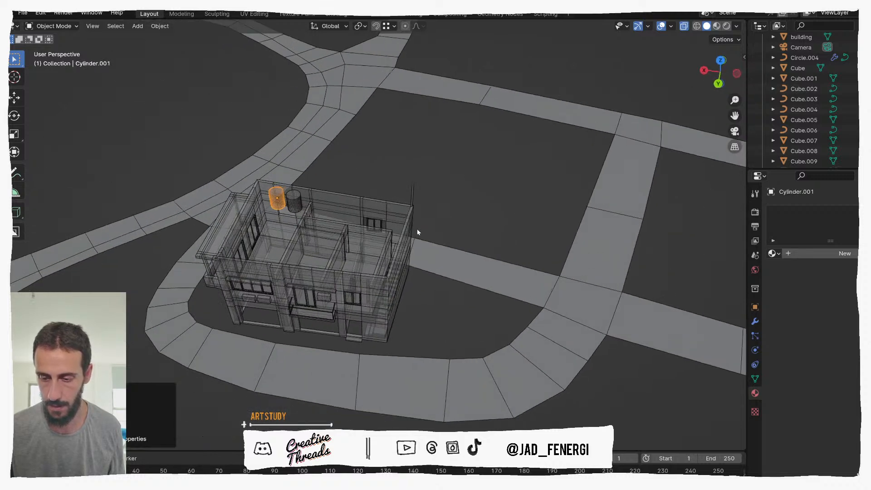
# From the top view, rotate window.005 about 175° to follow the slanted wall and move it inside the wall's thickness.
pyautogui.click(371, 227)
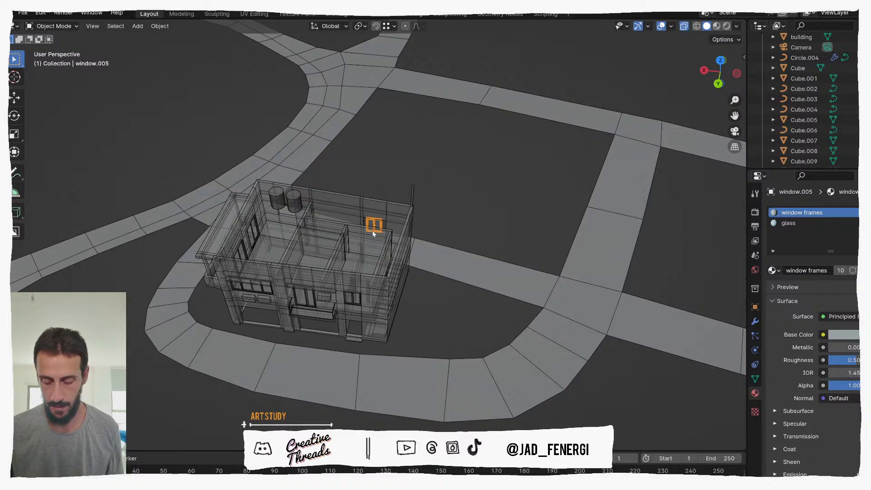
pyautogui.press('KP_7')
pyautogui.scroll(12, 371, 238)
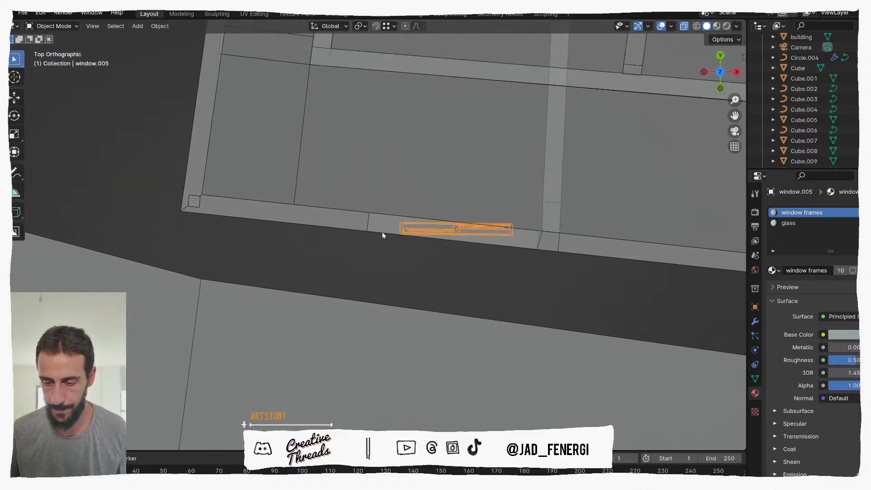
pyautogui.press('r')
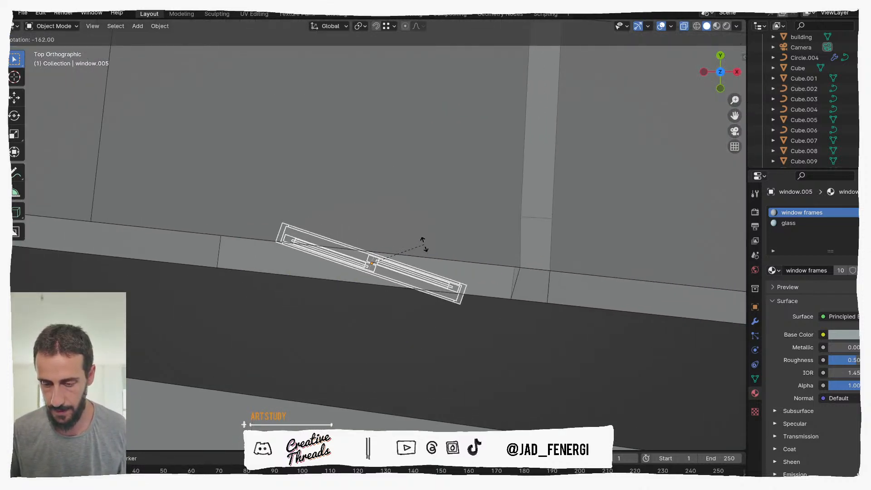
pyautogui.click(469, 200)
pyautogui.press('g')
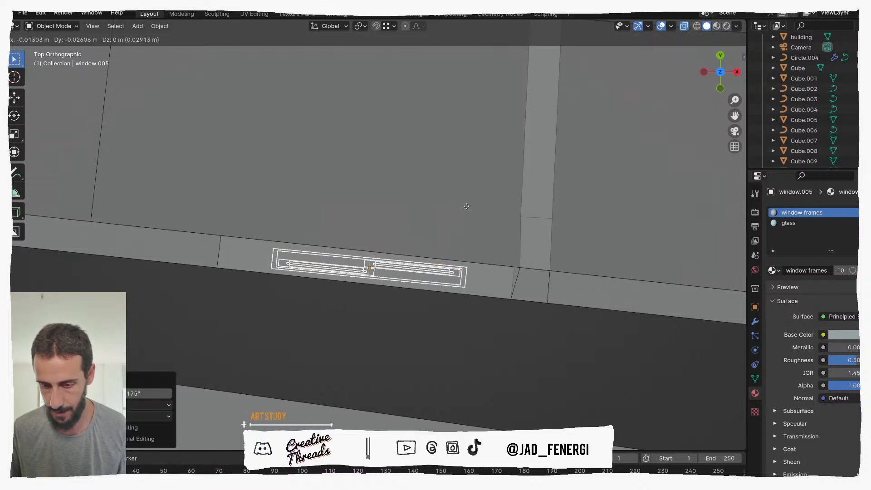
pyautogui.click(466, 207)
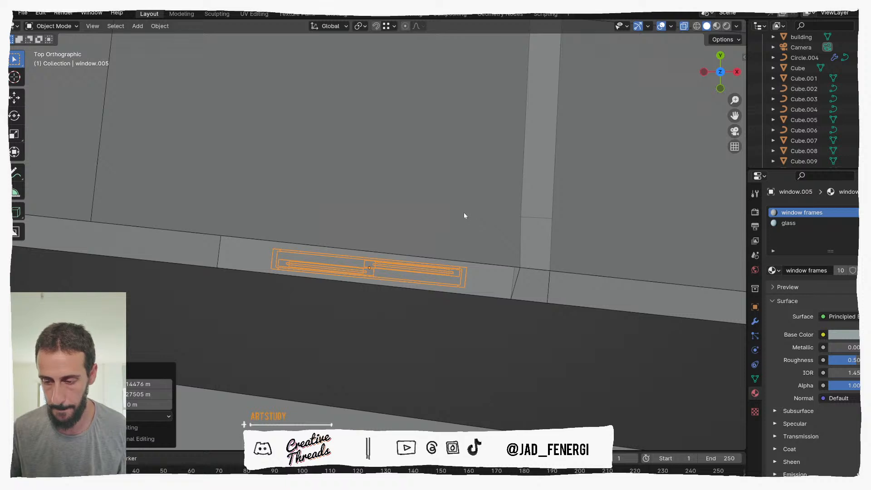
# Stretch the end of window.005 nearest the stairs along local X to the edge of the wall opening.
pyautogui.press('Tab')
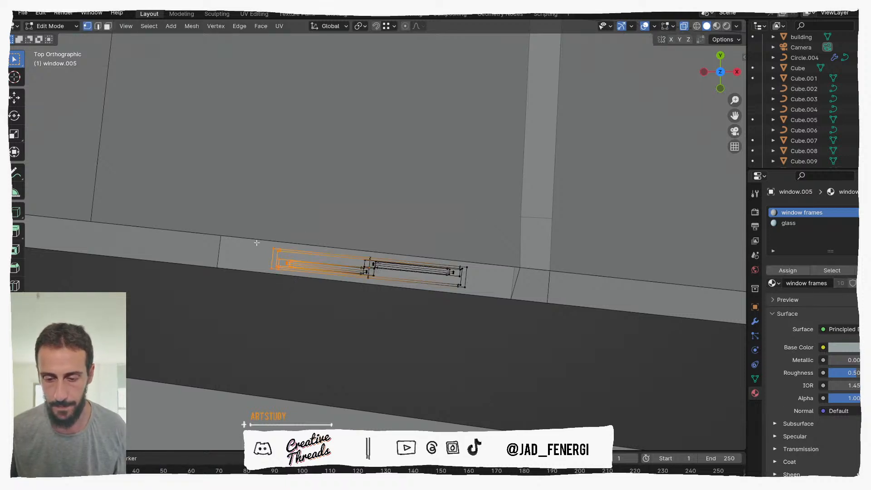
pyautogui.press('g')
pyautogui.press('x')
pyautogui.press('x')
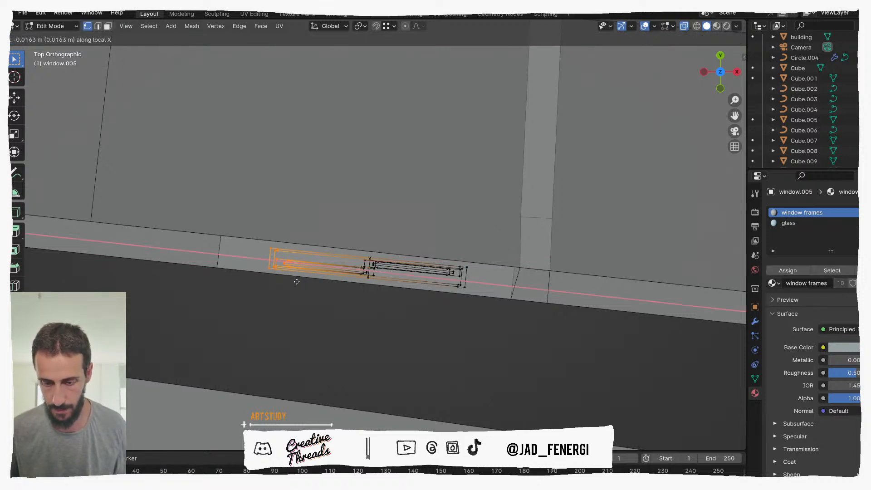
pyautogui.click(256, 270)
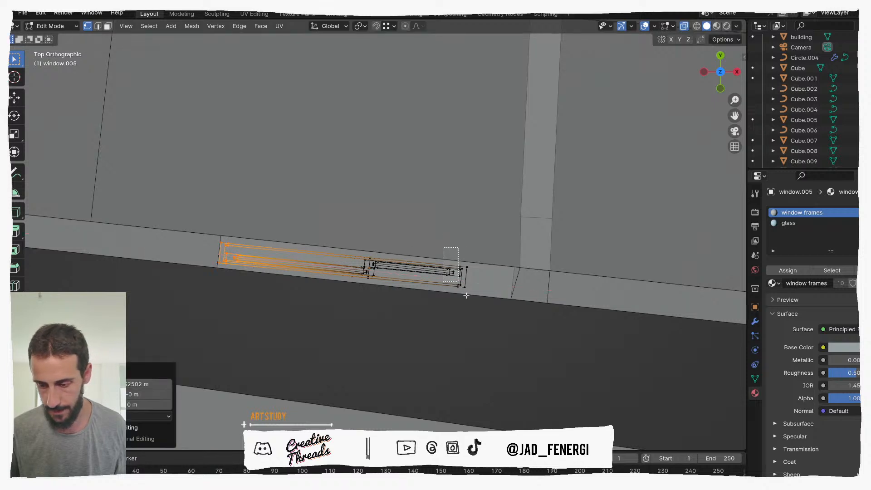
# Stretch the opposite end of window.005 along local X to the other edge of the wall opening.
pyautogui.hotkey('ctrl', 'i')
pyautogui.press('g')
pyautogui.press('x')
pyautogui.press('x')
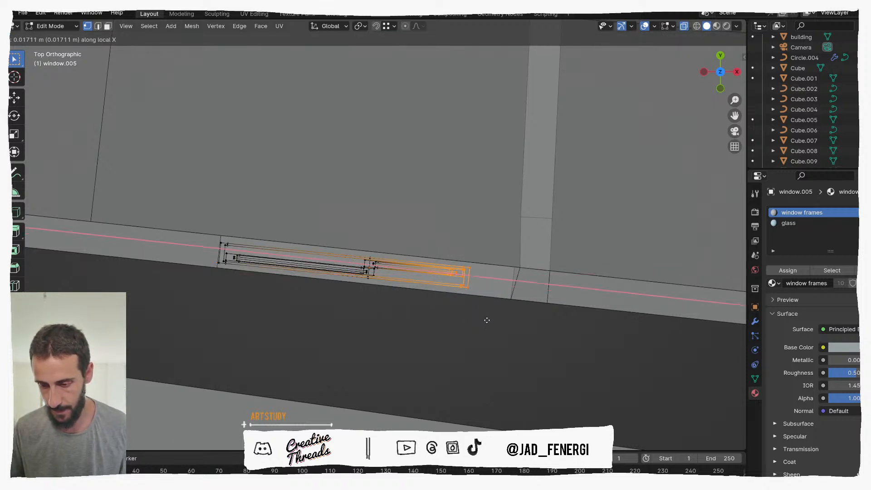
pyautogui.click(525, 330)
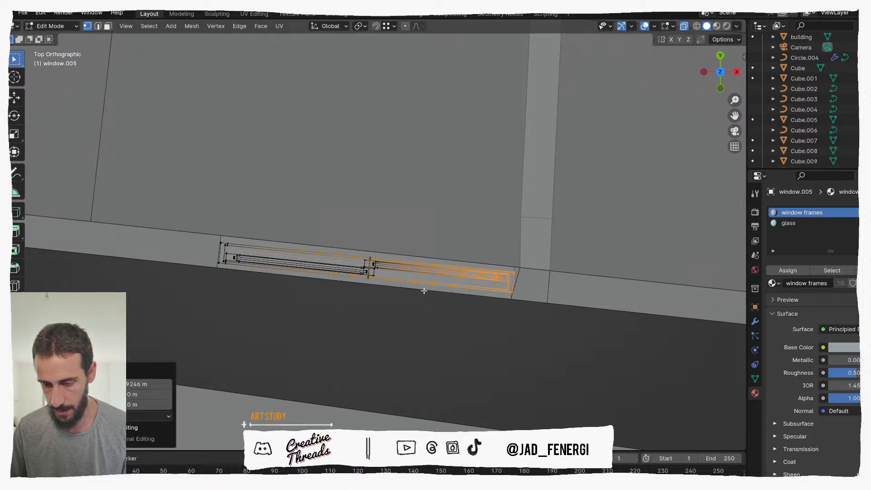
# Add one loop cut with a factor of 0 across the middle of window.005's outer frame.
pyautogui.scroll(7, 364, 272)
pyautogui.press('2')
pyautogui.keyDown('shift'); pyautogui.moveTo(391, 246); pyautogui.dragTo(446, 128, button='middle'); pyautogui.keyUp('shift')
pyautogui.scroll(1, 408, 269)
pyautogui.click(416, 265)
pyautogui.click(417, 263)
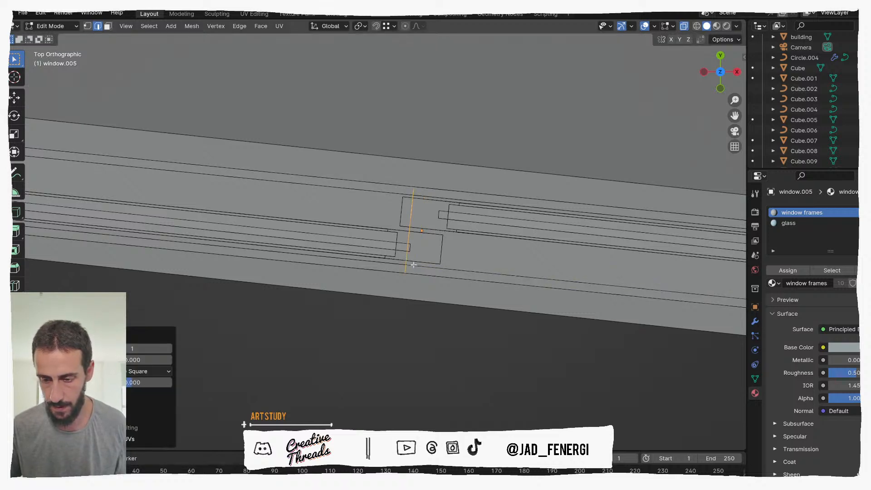
pyautogui.press('Tab')
pyautogui.press('Tab')
pyautogui.keyDown('alt'); pyautogui.click(405, 249); pyautogui.keyUp('alt')
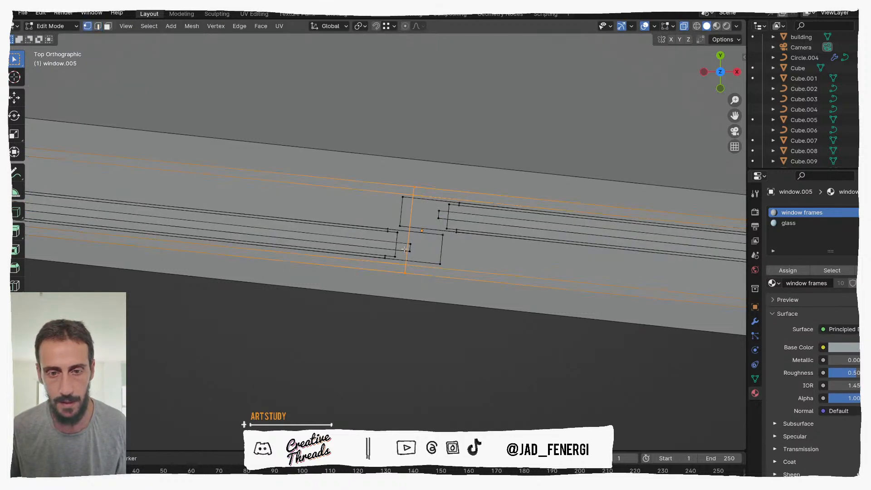
pyautogui.keyDown('alt'); pyautogui.click(402, 251); pyautogui.keyUp('alt')
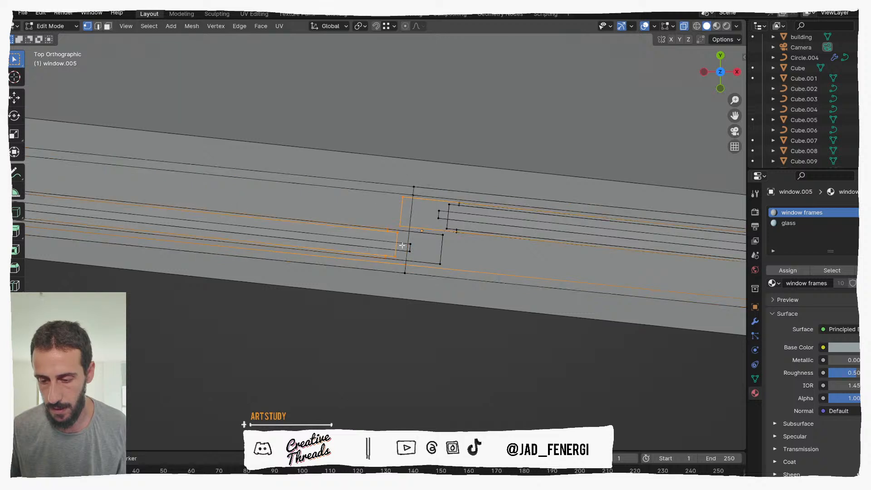
pyautogui.keyDown('shift'); pyautogui.moveTo(414, 255); pyautogui.dragTo(418, 257); pyautogui.keyUp('shift')
pyautogui.keyDown('shift'); pyautogui.moveTo(427, 225); pyautogui.dragTo(465, 271); pyautogui.keyUp('shift')
pyautogui.keyDown('shift'); pyautogui.moveTo(436, 193); pyautogui.dragTo(474, 236); pyautogui.keyUp('shift')
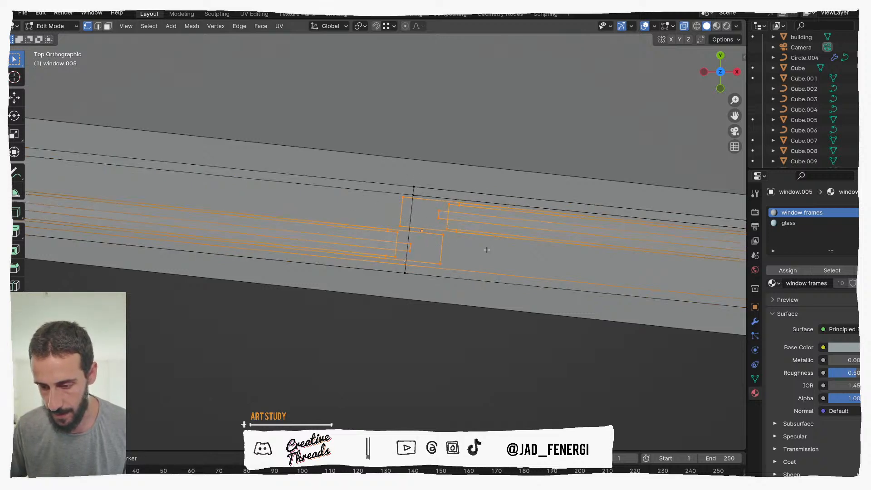
pyautogui.press('g')
pyautogui.press('y')
pyautogui.press('x')
pyautogui.press('x')
pyautogui.press('Escape')
pyautogui.moveTo(452, 251); pyautogui.dragTo(439, 115, button='middle')
pyautogui.scroll(-4, 426, 147)
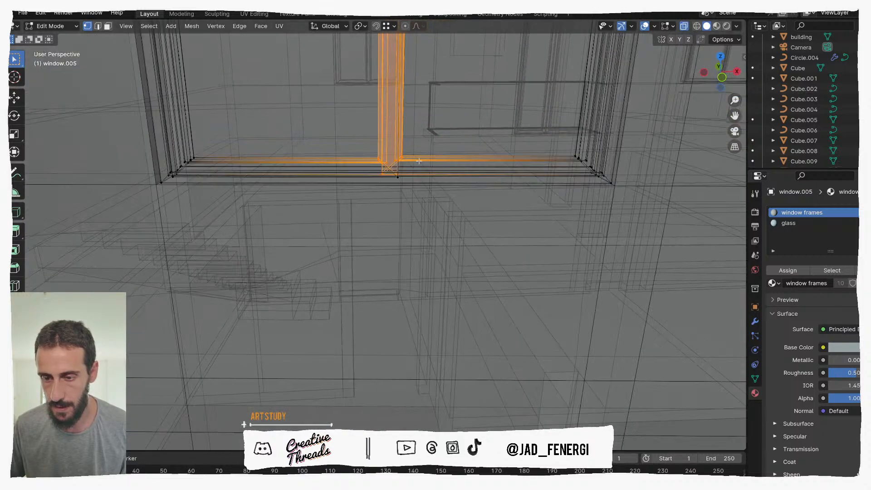
pyautogui.press('KP_7')
pyautogui.scroll(5, 399, 214)
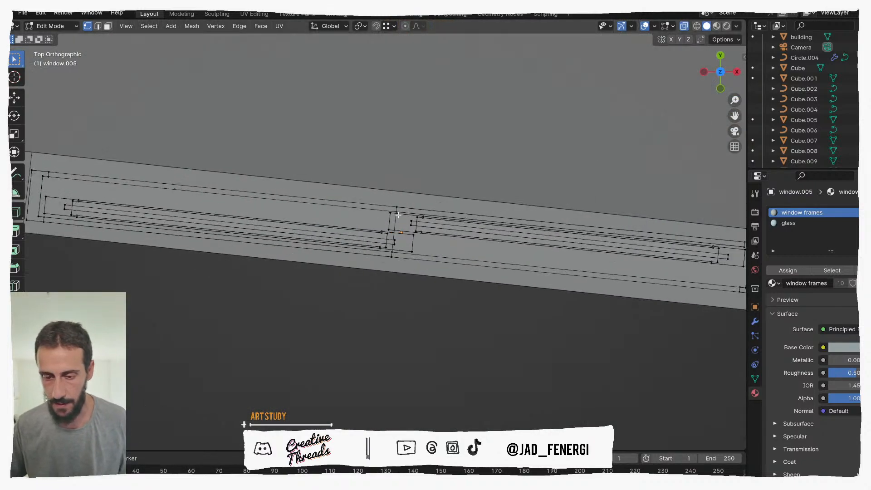
# Move the meeting ends of both sashes about 0.02 m along local X towards the frame's middle cut, and return to Object Mode.
pyautogui.moveTo(385, 210); pyautogui.dragTo(421, 275)
pyautogui.keyDown('shift'); pyautogui.moveTo(430, 245); pyautogui.dragTo(441, 269); pyautogui.keyUp('shift')
pyautogui.keyDown('shift'); pyautogui.click(492, 234); pyautogui.keyUp('shift')
pyautogui.keyDown('shift'); pyautogui.click(489, 285); pyautogui.keyUp('shift')
pyautogui.keyDown('shift'); pyautogui.moveTo(495, 206); pyautogui.dragTo(525, 234); pyautogui.keyUp('shift')
pyautogui.keyDown('shift'); pyautogui.moveTo(419, 165); pyautogui.dragTo(431, 180); pyautogui.keyUp('shift')
pyautogui.press('g')
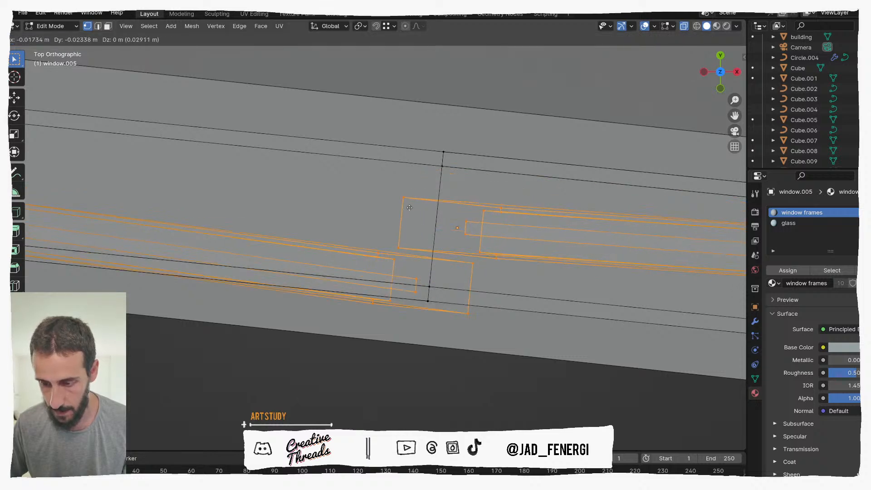
pyautogui.rightClick(425, 197)
pyautogui.press('g')
pyautogui.press('x')
pyautogui.press('x')
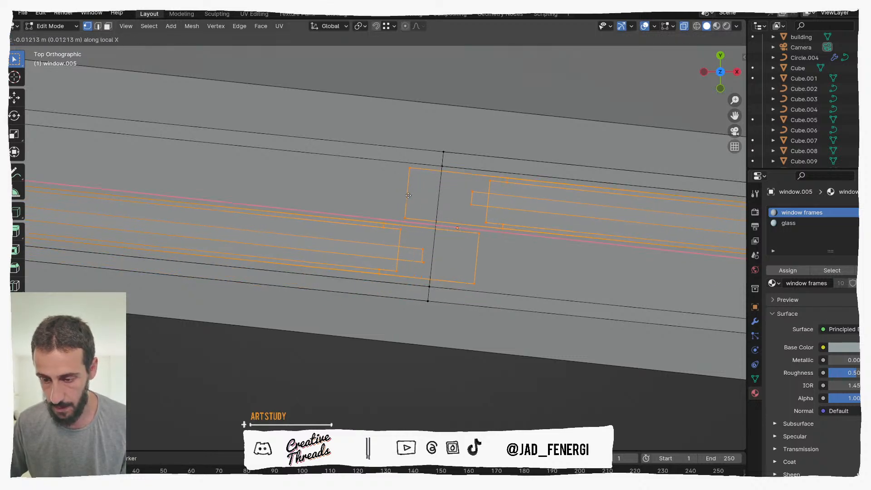
pyautogui.click(401, 194)
pyautogui.scroll(-6, 400, 194)
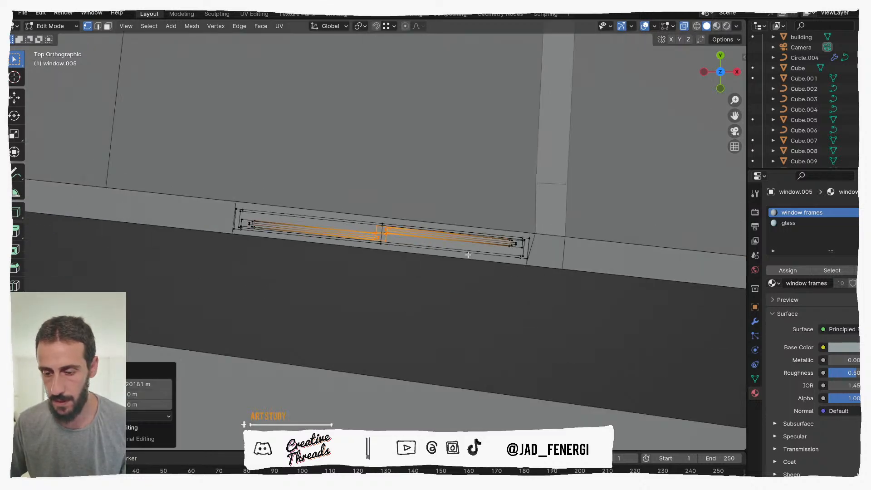
pyautogui.press('Tab')
# Duplicate window.005 and place the copy at the opening near the far corner of the same wall.
pyautogui.scroll(-2, 470, 258)
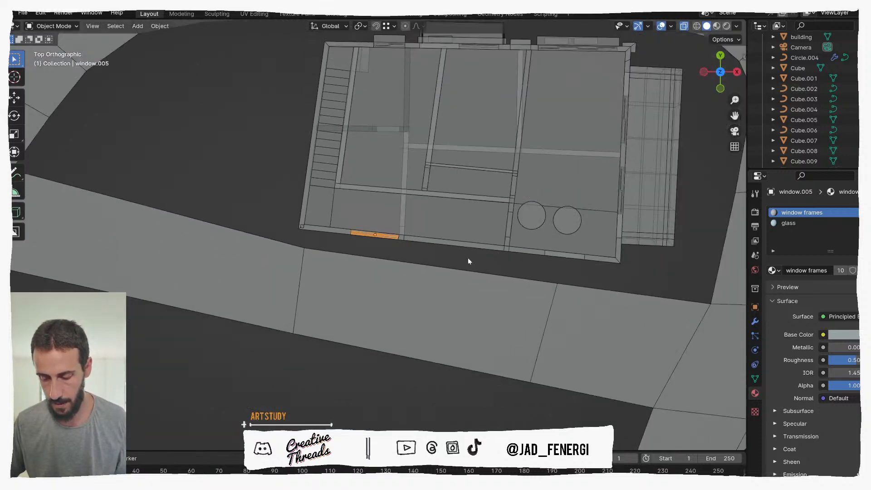
pyautogui.hotkey('shift', 'd')
pyautogui.click(630, 276)
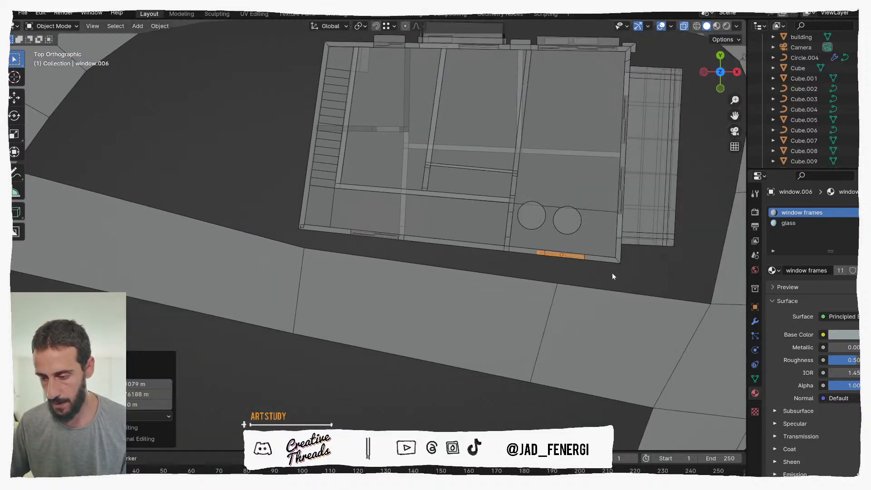
pyautogui.scroll(8, 524, 247)
pyautogui.keyDown('shift'); pyautogui.moveTo(600, 245); pyautogui.dragTo(242, 223, button='middle'); pyautogui.keyUp('shift')
pyautogui.keyDown('shift'); pyautogui.moveTo(453, 266); pyautogui.dragTo(340, 233, button='middle'); pyautogui.keyUp('shift')
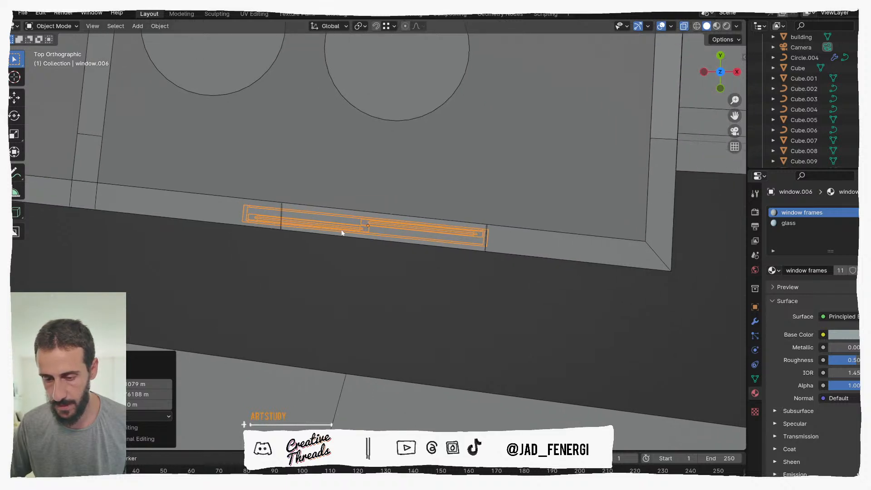
# Dissolve the middle edge loop of window.006's outer frame.
pyautogui.press('Tab')
pyautogui.scroll(4, 368, 230)
pyautogui.press('2')
pyautogui.scroll(2, 365, 233)
pyautogui.click(343, 217)
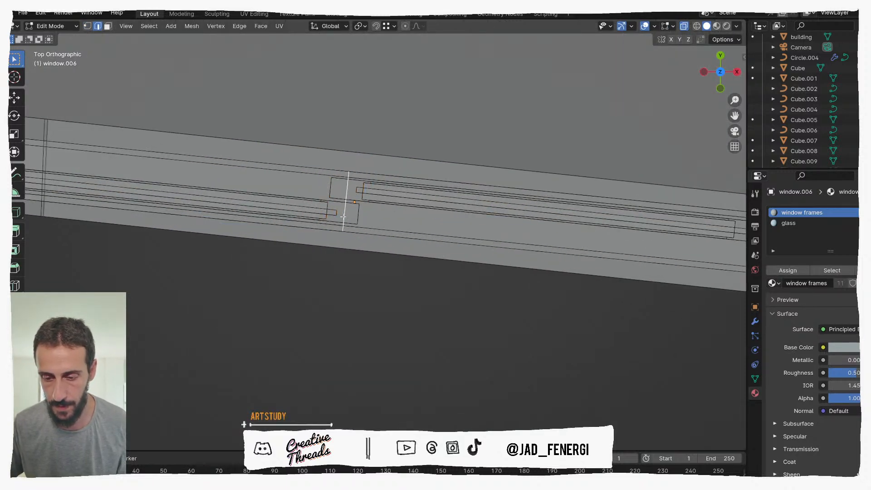
pyautogui.scroll(-3, 347, 219)
pyautogui.press('1')
# Move the end of window.006 nearest the building's corner about 0.01 m along local X to fit the opening's edge.
pyautogui.moveTo(517, 213); pyautogui.dragTo(562, 262)
pyautogui.scroll(2, 530, 255)
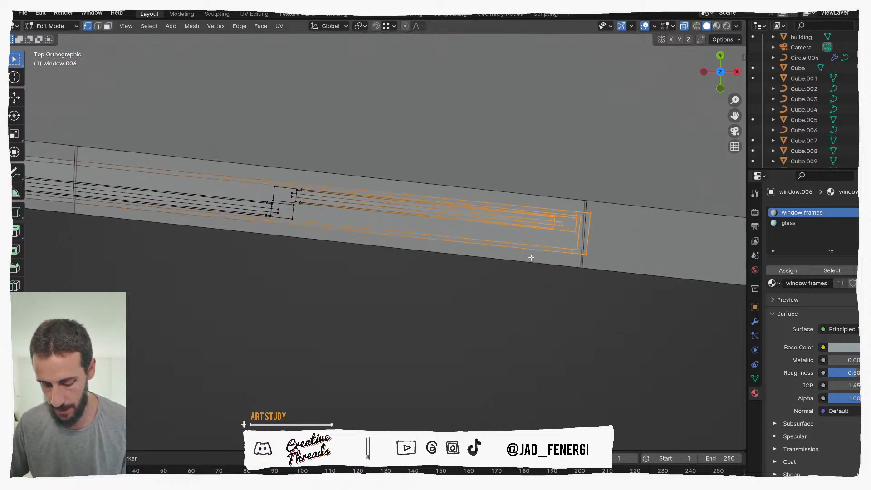
pyautogui.press('g')
pyautogui.press('x')
pyautogui.press('x')
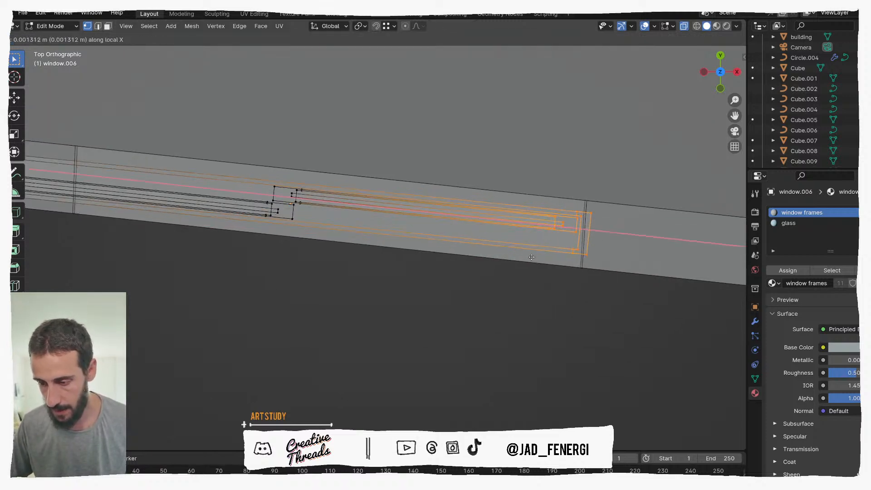
pyautogui.click(525, 259)
# Return to Object Mode and rotate window.006 by about -0.05° in the top view to line it up with the wall.
pyautogui.keyDown('shift'); pyautogui.moveTo(236, 203); pyautogui.dragTo(432, 220, button='middle'); pyautogui.keyUp('shift')
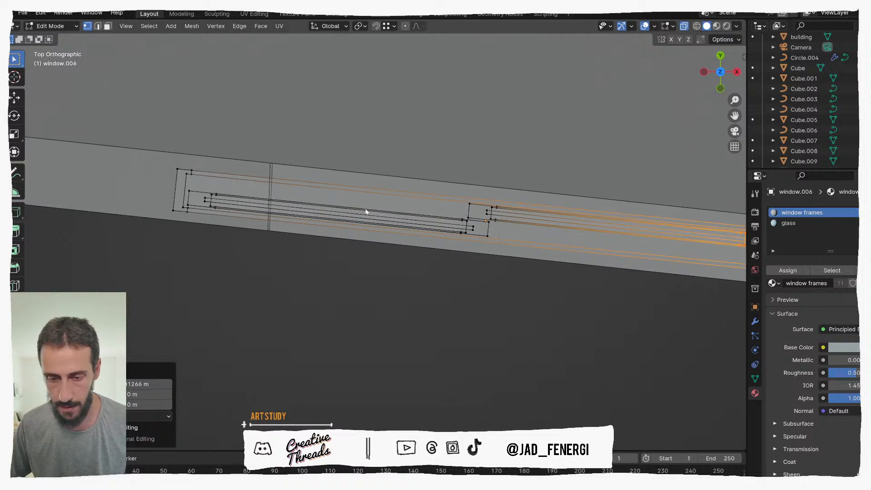
pyautogui.press('Tab')
pyautogui.press('r')
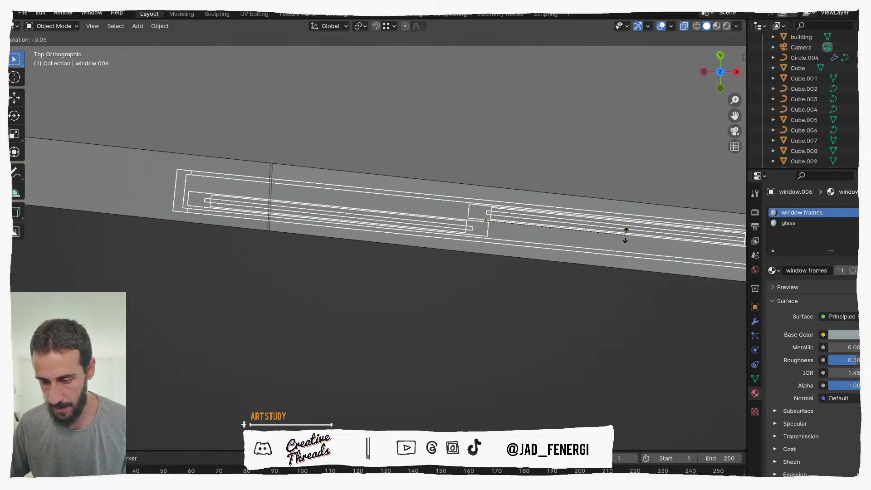
pyautogui.click(624, 235)
# Move the overhanging far end of window.006 along local X to the opening's edge.
pyautogui.press('Tab')
pyautogui.moveTo(139, 149); pyautogui.dragTo(247, 234)
pyautogui.press('g')
pyautogui.press('x')
pyautogui.press('x')
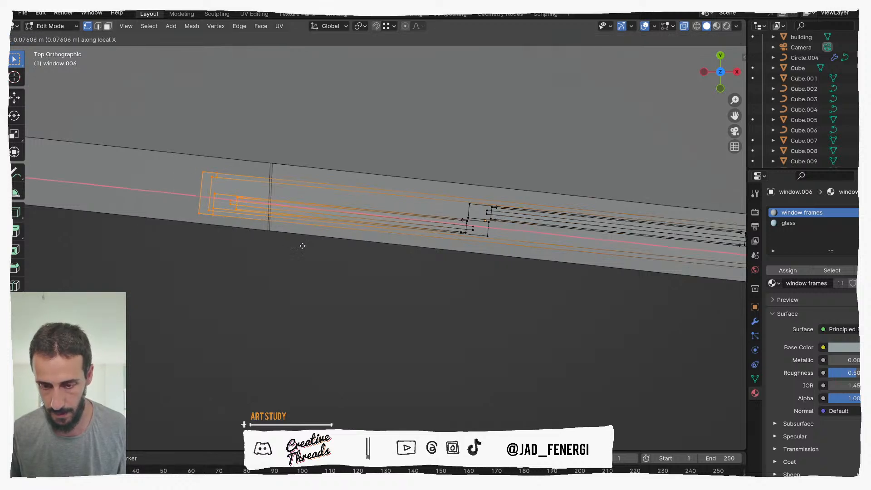
pyautogui.click(338, 255)
pyautogui.keyDown('shift'); pyautogui.moveTo(574, 243); pyautogui.dragTo(405, 229, button='middle'); pyautogui.keyUp('shift')
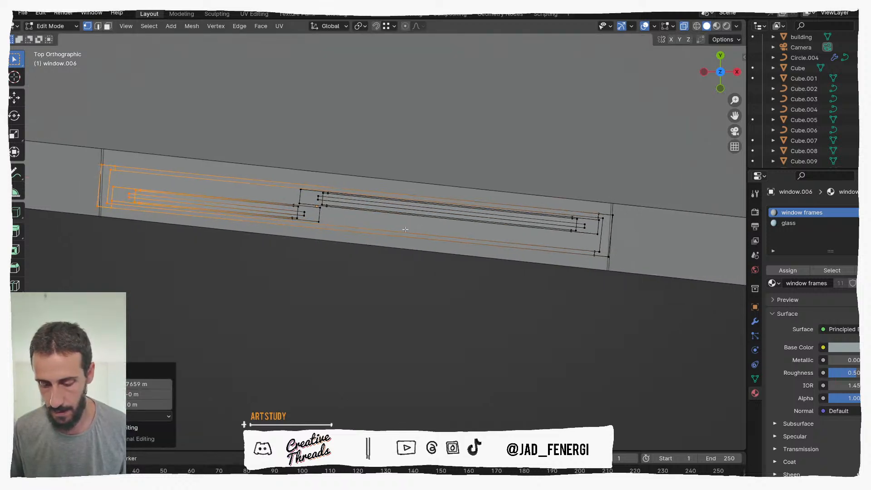
# Add a centred loop cut to the outer frame and move both sashes' meeting ends about 0.1 m along local X to it.
pyautogui.hotkey('ctrl', 'r')
pyautogui.click(387, 230)
pyautogui.rightClick(387, 230)
pyautogui.moveTo(273, 168); pyautogui.dragTo(335, 236)
pyautogui.press('g')
pyautogui.press('x')
pyautogui.press('x')
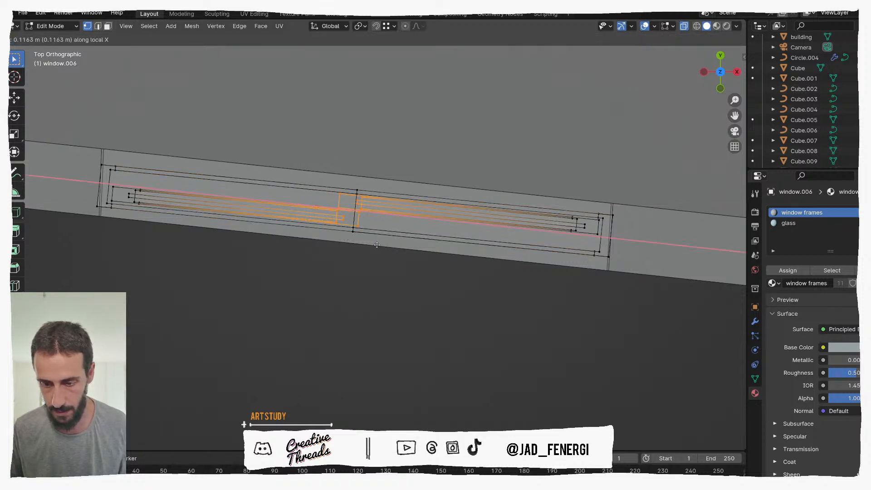
pyautogui.click(379, 245)
# Dissolve the middle edge loop of window.006's outer frame and return to Object Mode.
pyautogui.press('2')
pyautogui.click(355, 202)
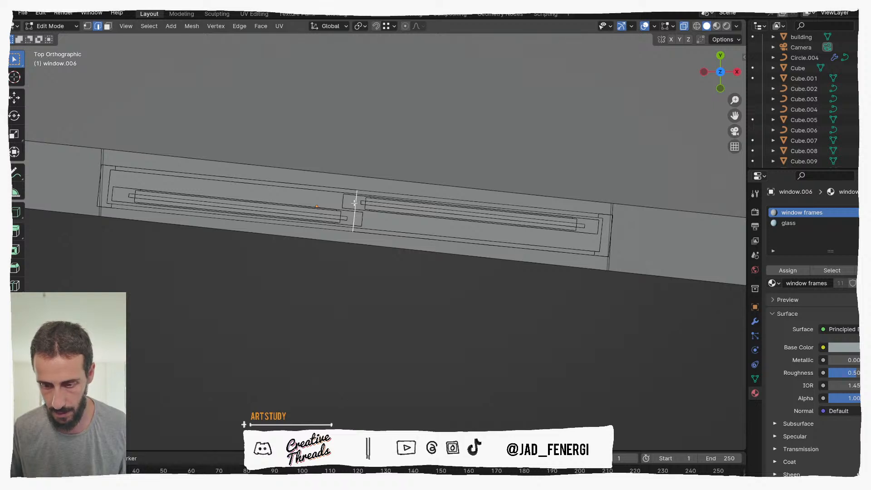
pyautogui.hotkey('ctrl', 'x')
pyautogui.press('Tab')
pyautogui.click(354, 204)
pyautogui.rightClick(353, 204)
pyautogui.click(388, 211)
pyautogui.hotkey('ctrl', 'z')
pyautogui.hotkey('ctrl', 'z')
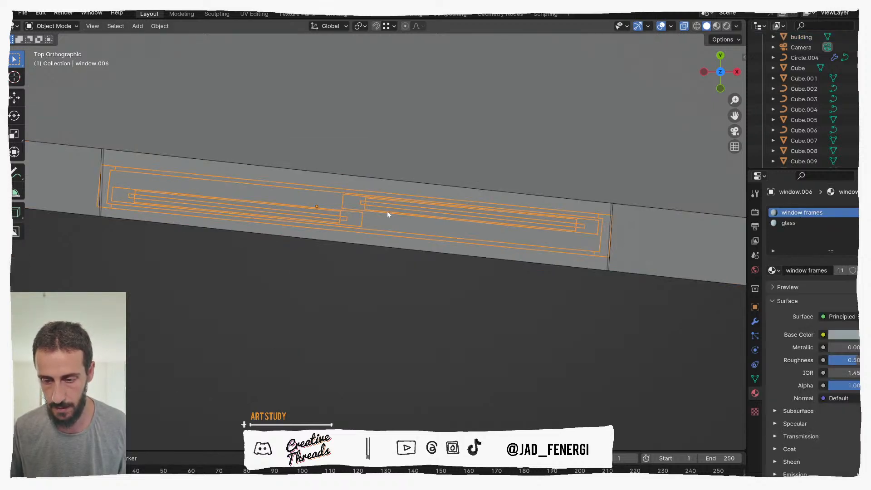
# Set the origin of window.006 to its geometry.
pyautogui.rightClick(387, 210)
pyautogui.click(433, 223)
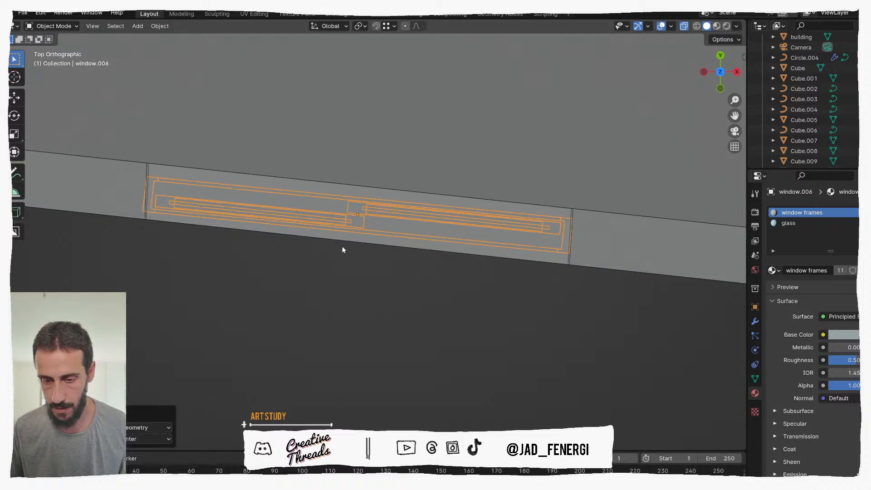
pyautogui.scroll(-10, 345, 239)
pyautogui.moveTo(345, 238); pyautogui.dragTo(340, 187, button='middle')
# Switch the viewport to Material Preview, clear the selection and examine the fitted windows around the building.
pyautogui.press('z')
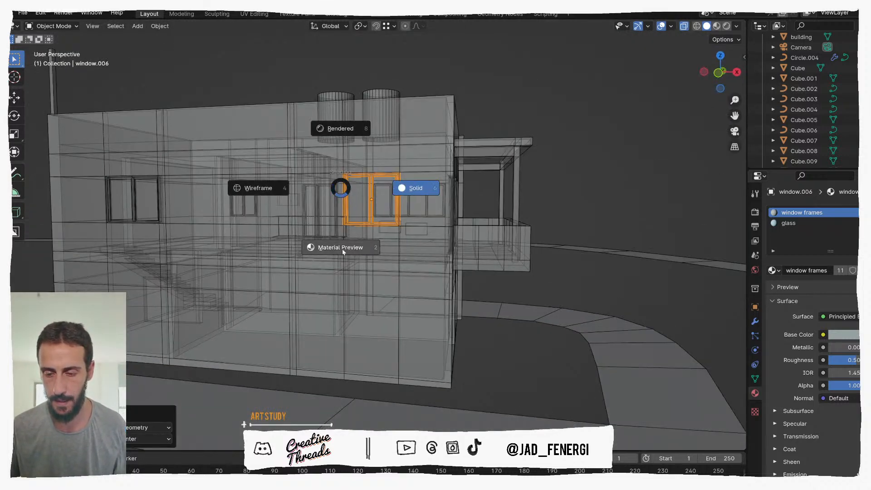
pyautogui.click(374, 233)
pyautogui.scroll(-1, 363, 241)
pyautogui.moveTo(374, 233); pyautogui.dragTo(359, 244, button='middle')
pyautogui.click(249, 183)
pyautogui.scroll(-2, 248, 183)
pyautogui.moveTo(248, 183); pyautogui.dragTo(521, 294, button='middle')
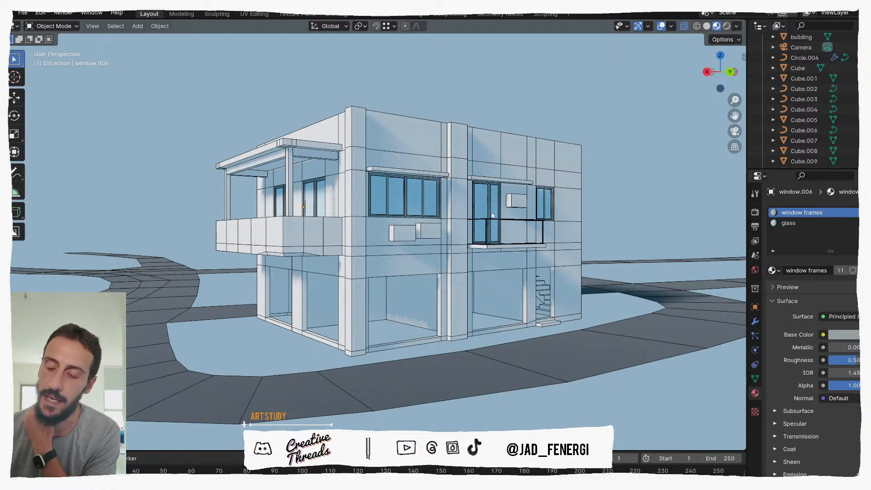
pyautogui.moveTo(492, 220)
pyautogui.mouseDown(button='middle')
pyautogui.moveTo(458, 226)
pyautogui.moveTo(526, 233)
pyautogui.moveTo(535, 225)
pyautogui.moveTo(498, 226)
pyautogui.mouseUp(button='middle')
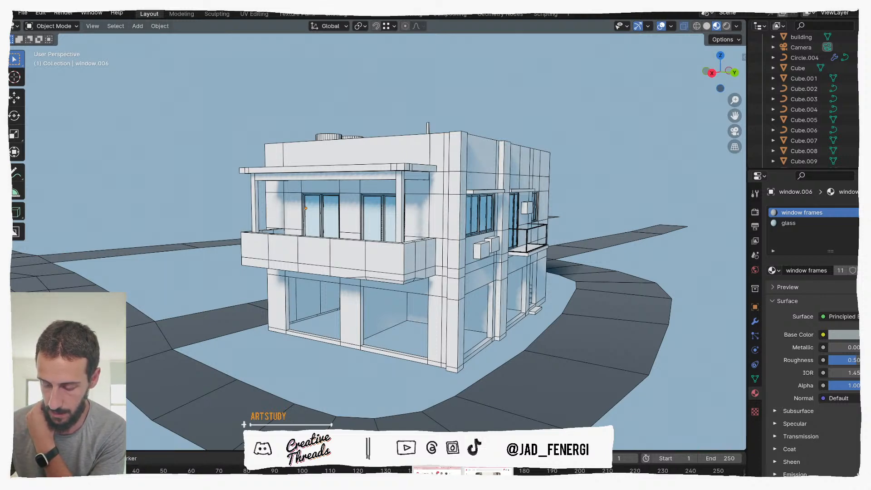
# Switch to Pinterest in the browser, look through apartment building photos for reference, and return to Blender to compare the model's facade.
pyautogui.click(488, 471)
pyautogui.scroll(-10, 308, 299)
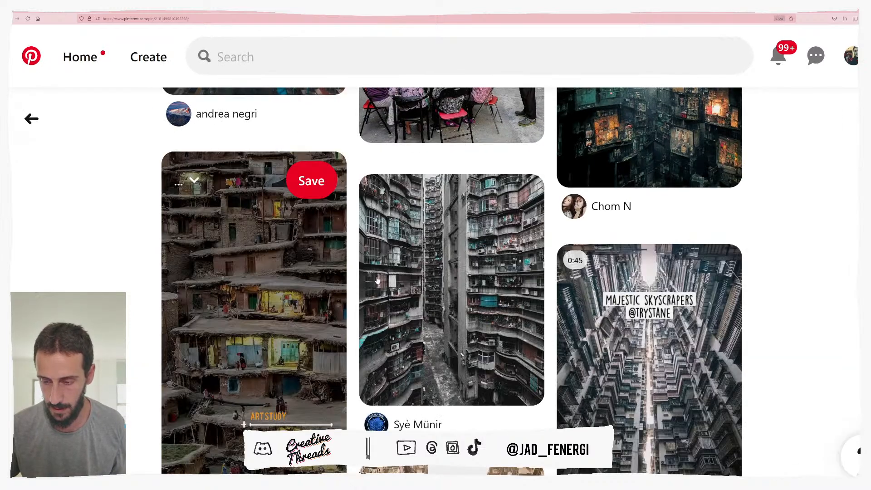
pyautogui.click(325, 320)
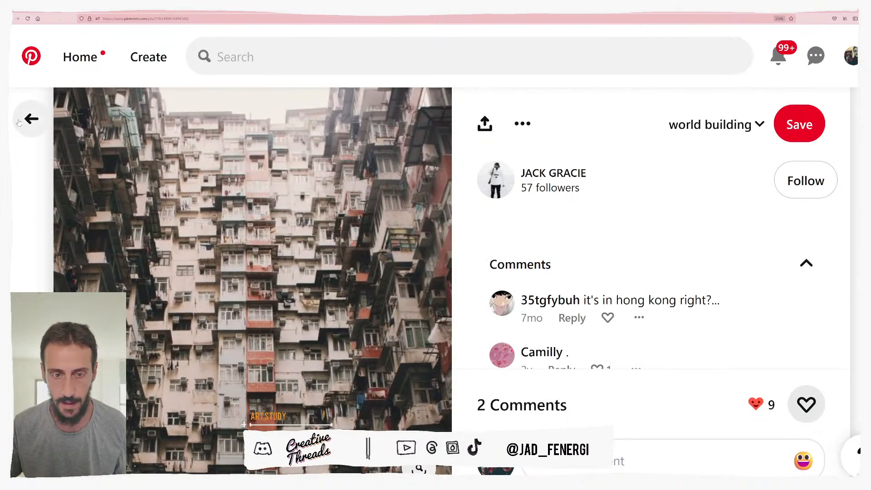
pyautogui.click(19, 122)
pyautogui.scroll(-4, 345, 255)
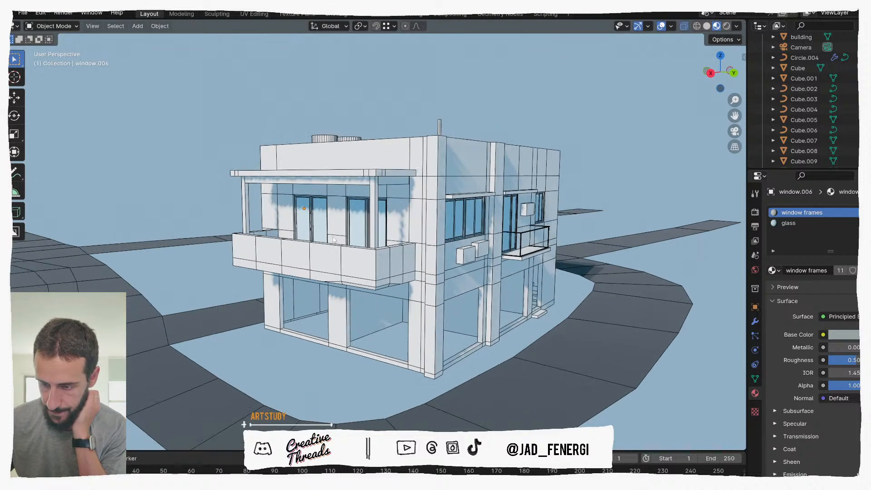
pyautogui.moveTo(333, 240)
pyautogui.mouseDown(button='middle')
pyautogui.moveTo(320, 239)
pyautogui.moveTo(323, 233)
pyautogui.mouseUp(button='middle')
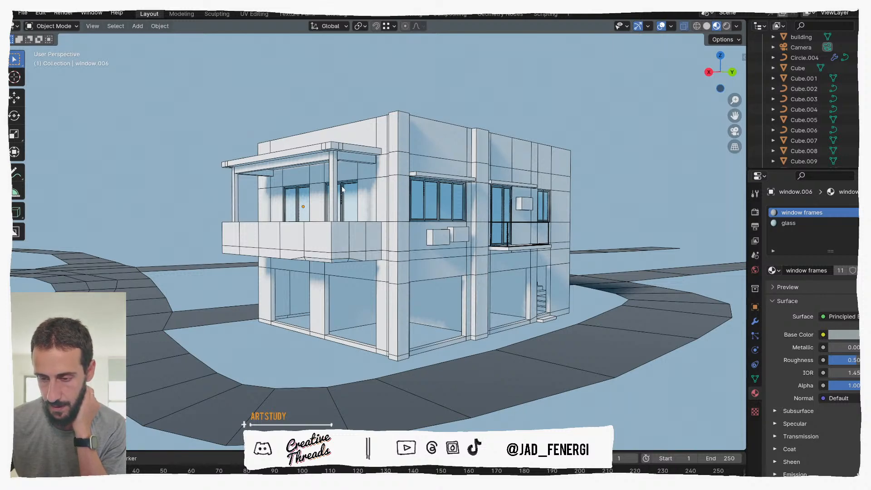
pyautogui.scroll(2, 343, 186)
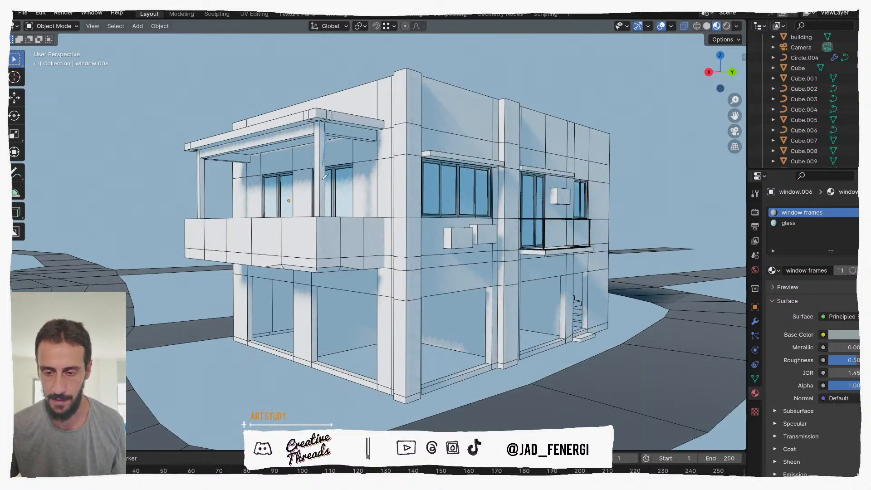
# Isolate the large balcony's parapet, its corner post and the canopy above in local view.
pyautogui.hotkey('ctrl', 'z')
pyautogui.moveTo(335, 132); pyautogui.dragTo(358, 163, button='middle')
pyautogui.click(408, 360)
pyautogui.keyDown('shift'); pyautogui.click(432, 270); pyautogui.keyUp('shift')
pyautogui.keyDown('shift'); pyautogui.click(422, 302); pyautogui.keyUp('shift')
pyautogui.scroll(-1, 426, 297)
pyautogui.press('KP_Divide')
pyautogui.moveTo(428, 293)
pyautogui.mouseDown(button='middle')
pyautogui.moveTo(595, 334)
pyautogui.moveTo(617, 360)
pyautogui.mouseUp(button='middle')
# Show the isolated balcony parts in see-through Solid shading and clear the selection.
pyautogui.hotkey('shift', 'z')
pyautogui.press('z')
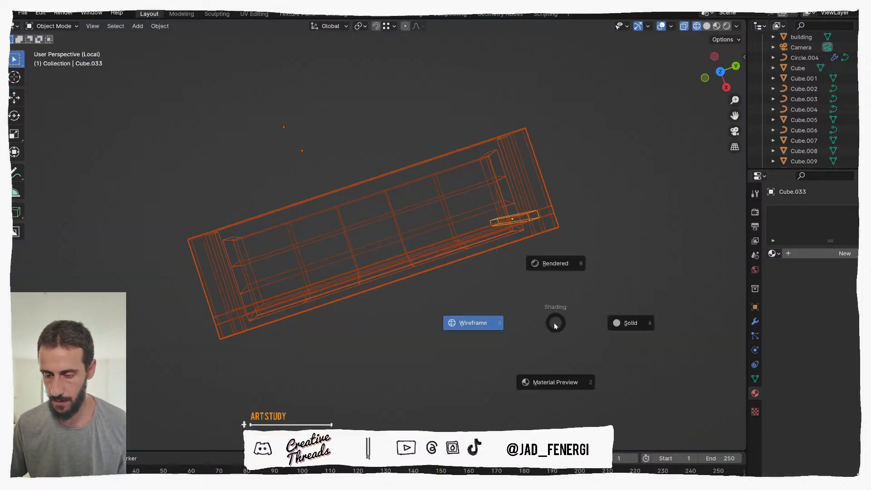
pyautogui.press('6')
pyautogui.press('KP_7')
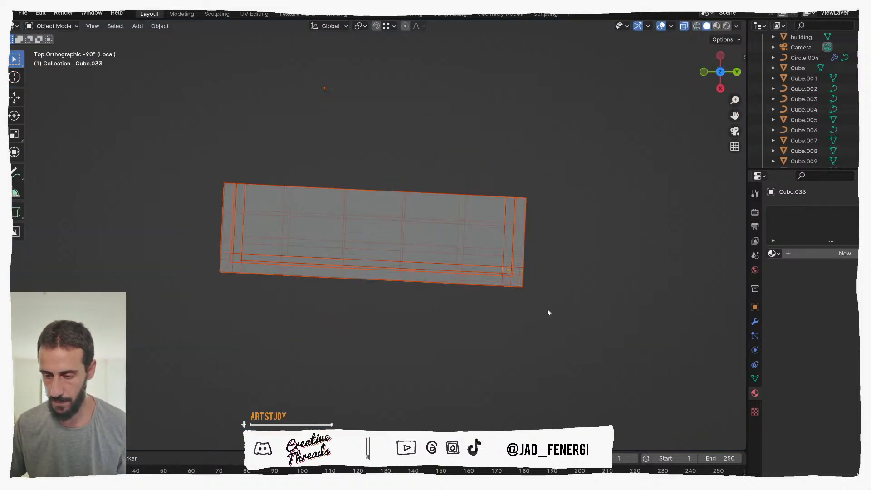
pyautogui.click(547, 309)
pyautogui.moveTo(525, 280); pyautogui.dragTo(489, 195, button='middle')
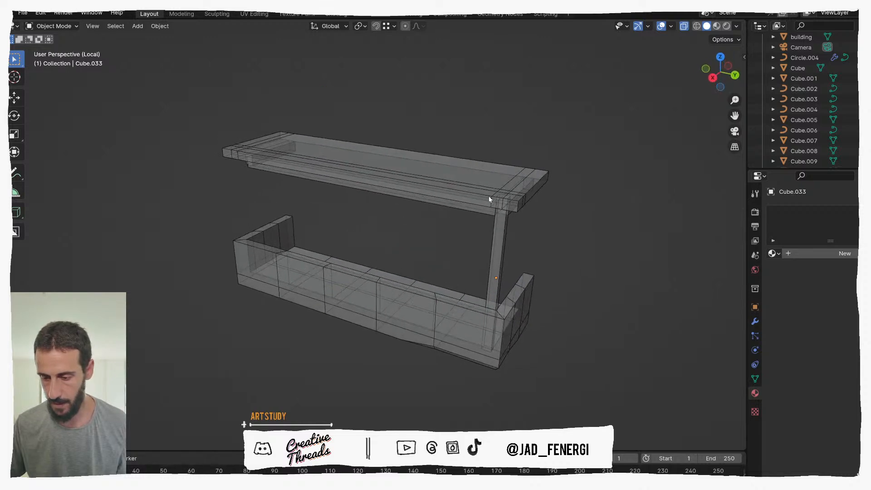
# Duplicate the balcony parapet in place and isolate the copy in local view.
pyautogui.click(519, 290)
pyautogui.hotkey('shift', 'd')
pyautogui.rightClick(536, 286)
pyautogui.press('KP_Divide')
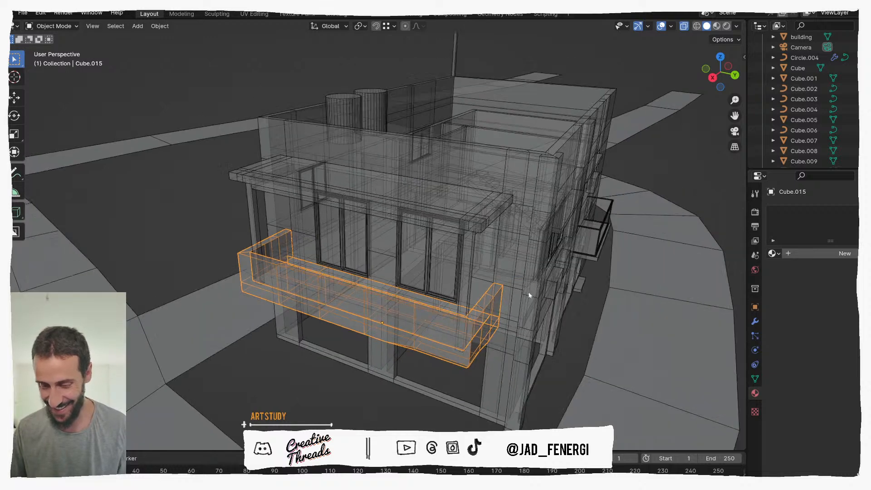
pyautogui.press('KP_Divide')
pyautogui.moveTo(517, 299); pyautogui.dragTo(497, 322, button='middle')
# Delete all faces of the parapet copy except the top faces of the short side wall nearest the corner post.
pyautogui.press('Tab')
pyautogui.press('a')
pyautogui.hotkey('alt', 'a')
pyautogui.click(515, 265)
pyautogui.press('3')
pyautogui.click(521, 259)
pyautogui.keyDown('shift'); pyautogui.click(505, 280); pyautogui.keyUp('shift')
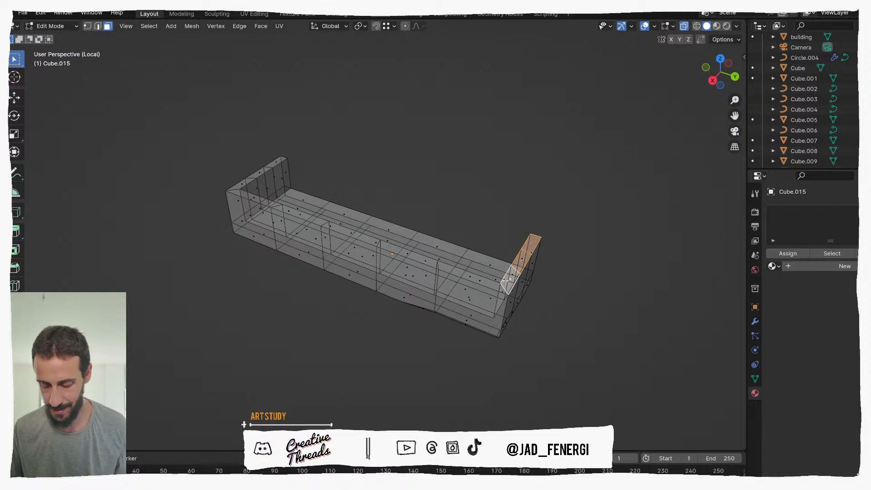
pyautogui.hotkey('ctrl', 'i')
pyautogui.press('x')
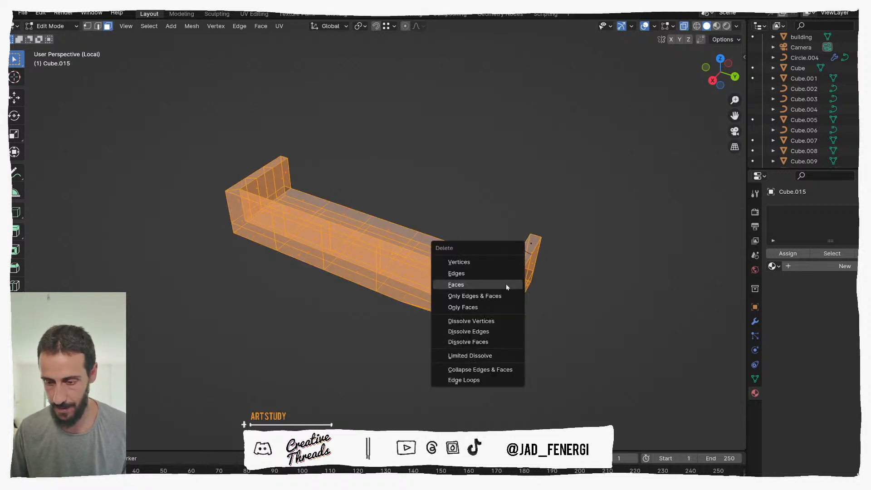
pyautogui.click(506, 286)
# Cut a new edge across the remaining strip near its mitred end and dissolve the two existing cross edges.
pyautogui.moveTo(505, 284); pyautogui.dragTo(517, 289, button='middle')
pyautogui.press('2')
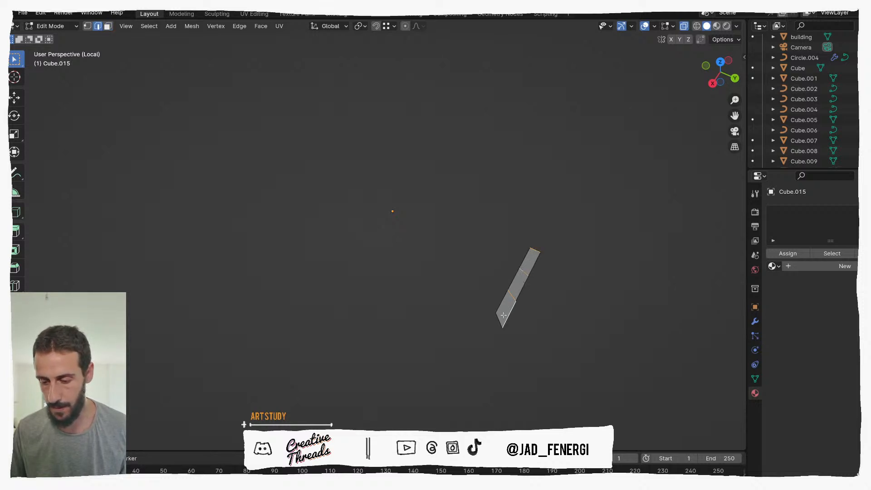
pyautogui.keyDown('alt'); pyautogui.moveTo(504, 304); pyautogui.dragTo(545, 338, button='middle'); pyautogui.keyUp('alt')
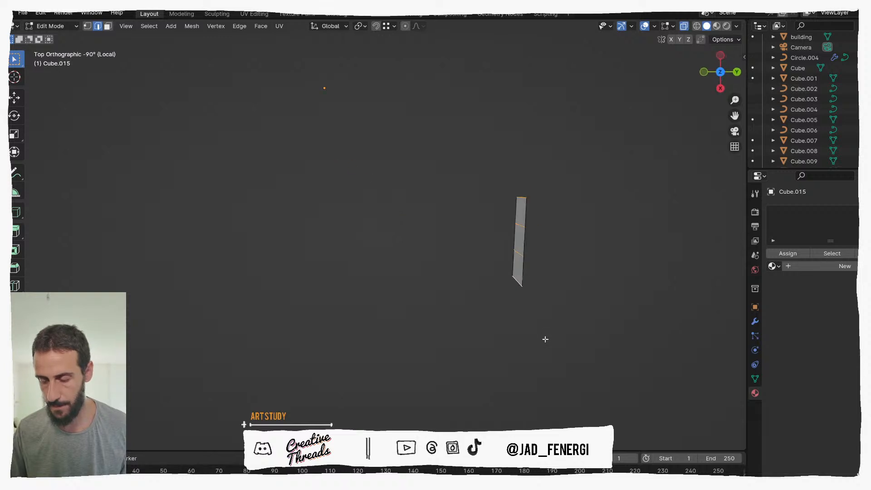
pyautogui.scroll(1, 543, 340)
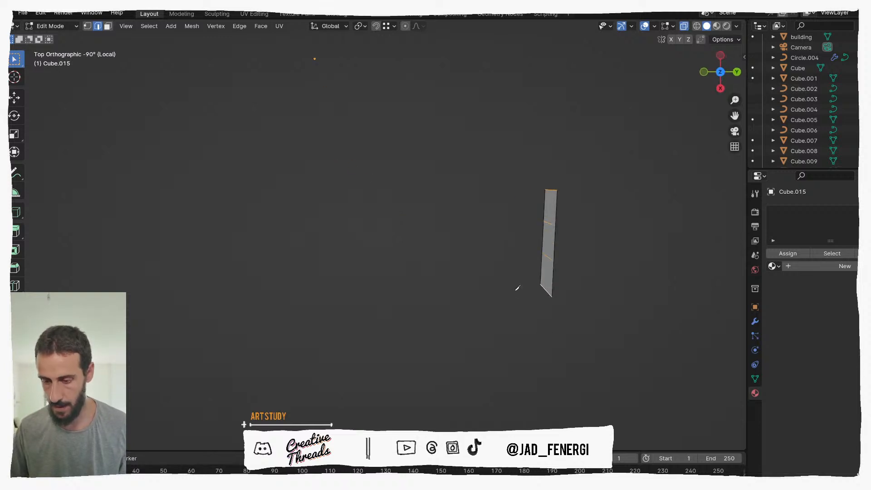
pyautogui.click(543, 275)
pyautogui.rightClick(543, 275)
pyautogui.click(548, 247)
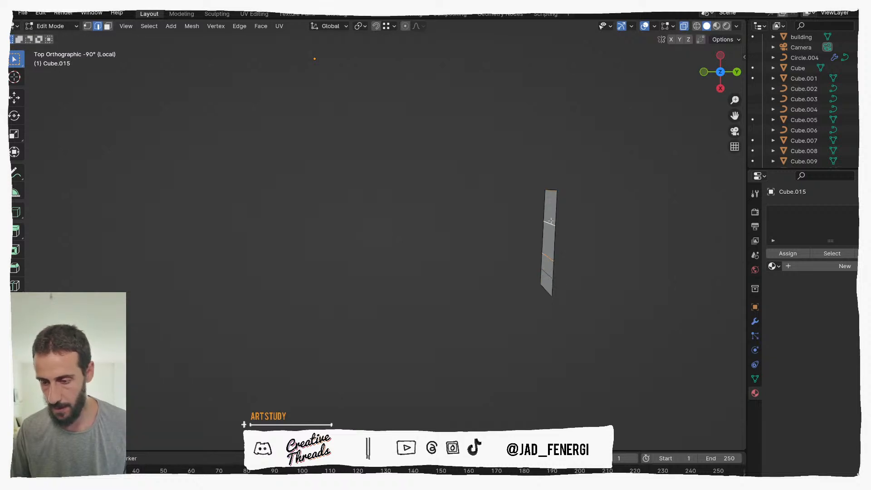
pyautogui.hotkey('ctrl', 'x')
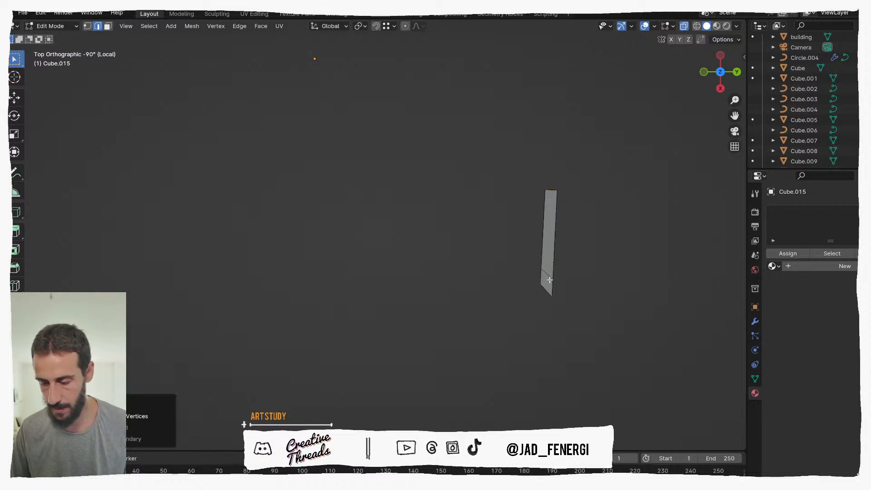
# Slide the outer vertex of the new cut by about 0.12 to square the cut across the strip.
pyautogui.click(552, 279)
pyautogui.press('1')
pyautogui.hotkey('shift', 'v')
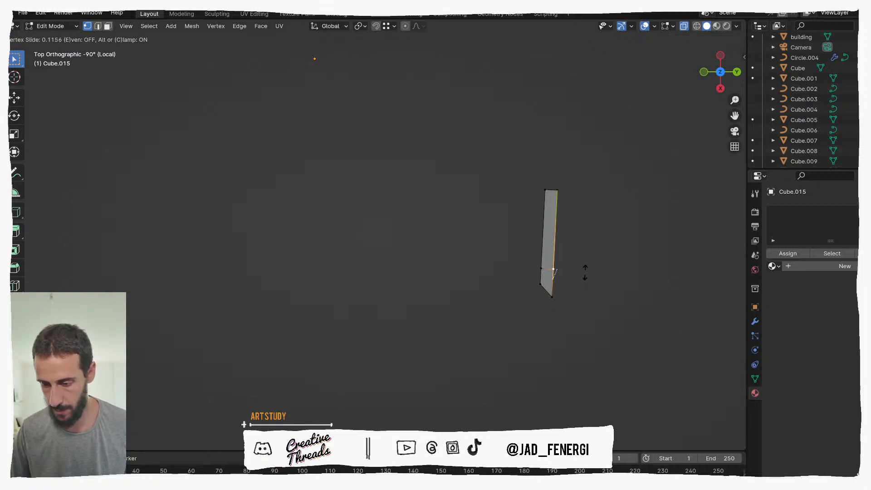
pyautogui.click(584, 271)
# Slide the cut edge with Even enabled to just short of the strip's mitred corner.
pyautogui.moveTo(559, 270); pyautogui.dragTo(560, 270)
pyautogui.press('g')
pyautogui.press('g')
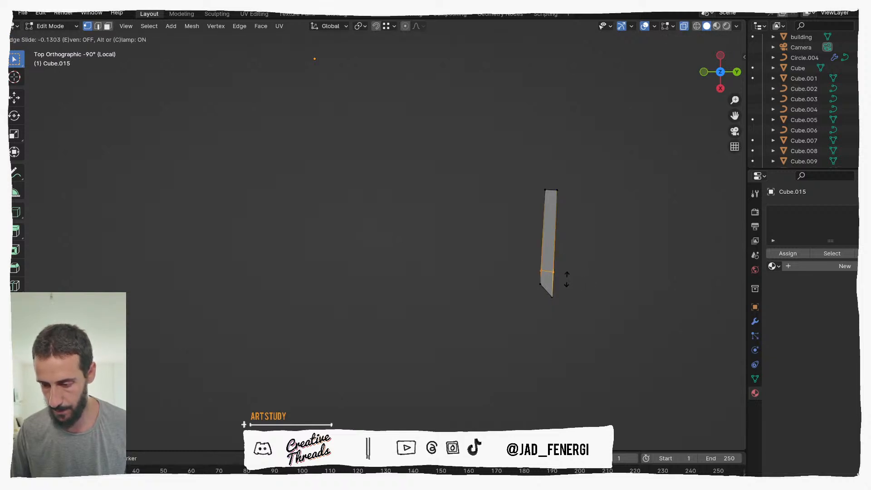
pyautogui.press('e')
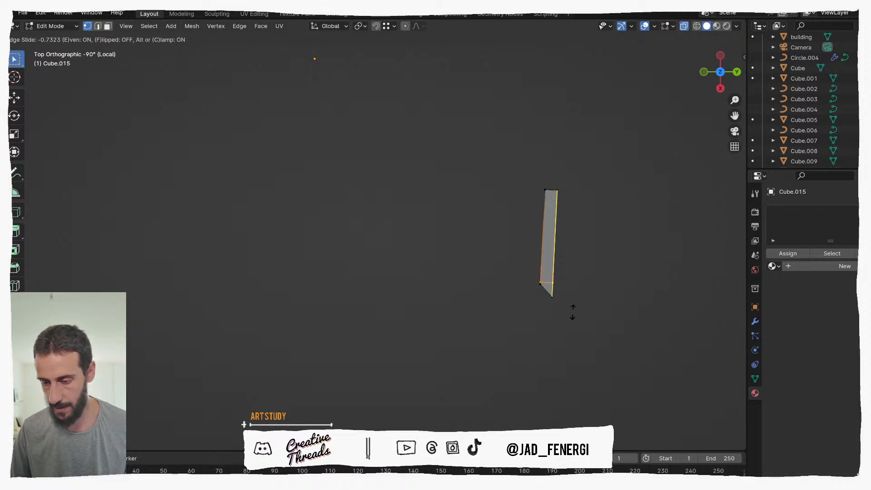
pyautogui.click(571, 303)
pyautogui.press('g')
pyautogui.press('g')
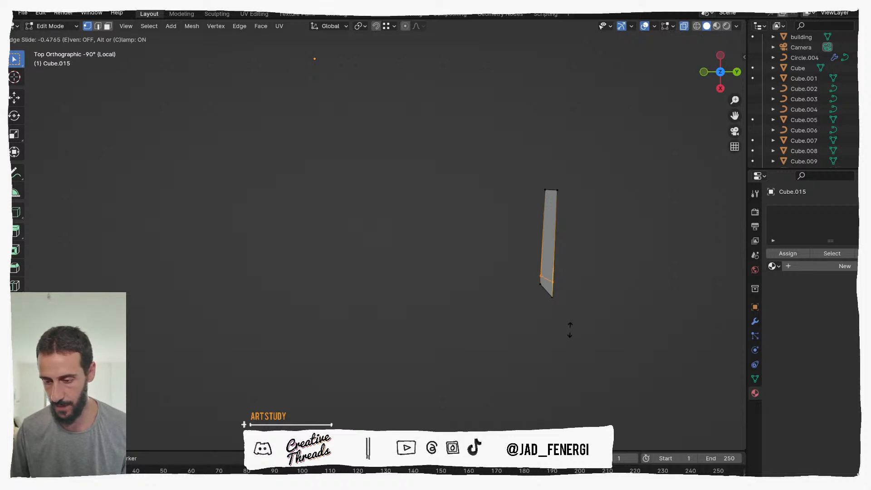
pyautogui.press('e')
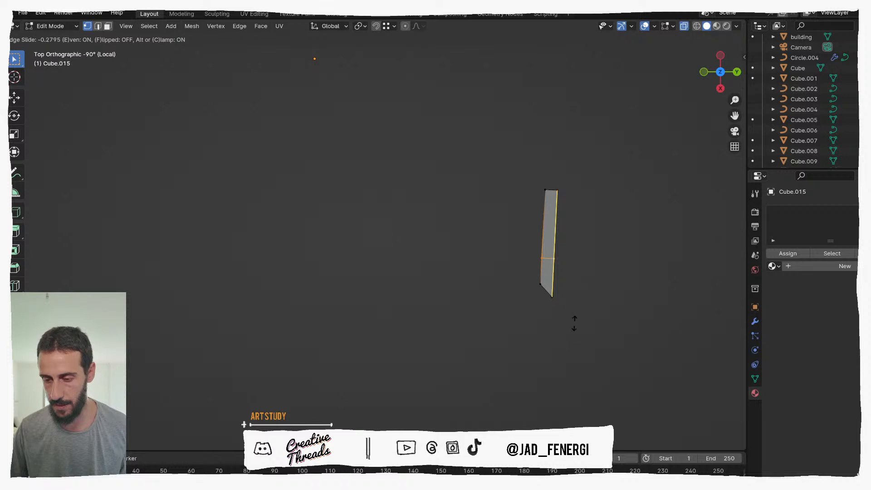
pyautogui.click(577, 343)
# Delete the small angled face at the mitred end of the strip.
pyautogui.press('3')
pyautogui.click(548, 289)
pyautogui.press('x')
pyautogui.click(550, 290)
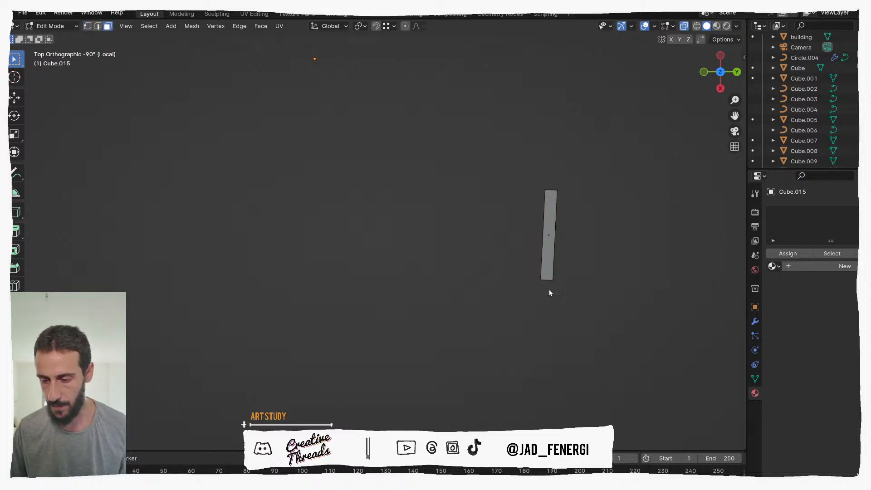
# Add a centred lengthwise loop cut to the strip and bevel it with a width of 0.02 m.
pyautogui.press('2')
pyautogui.hotkey('ctrl', 'r')
pyautogui.click(550, 282)
pyautogui.rightClick(551, 282)
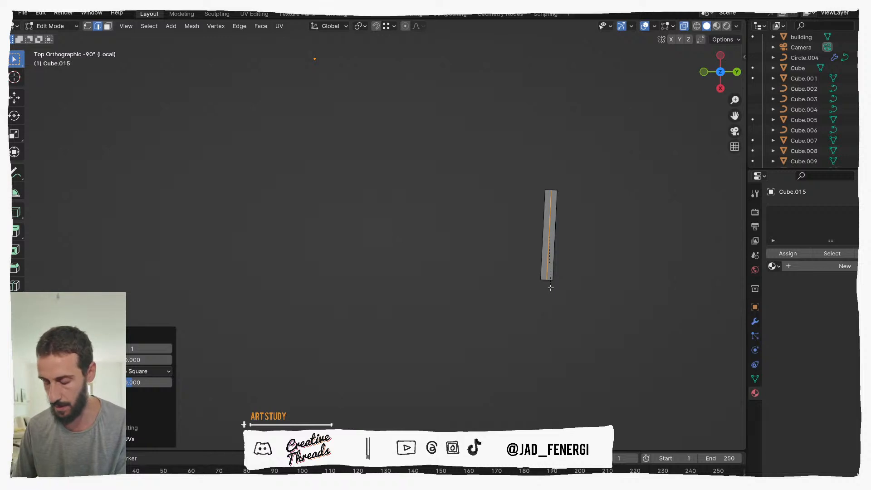
pyautogui.click(550, 287)
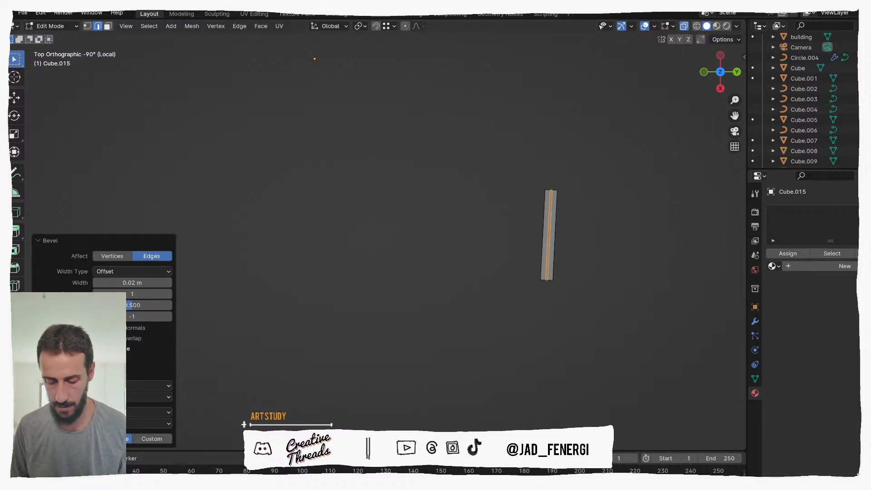
# Undo the bevel on the strip and remove its centre lengthwise loop cut.
pyautogui.hotkey('ctrl', 'z')
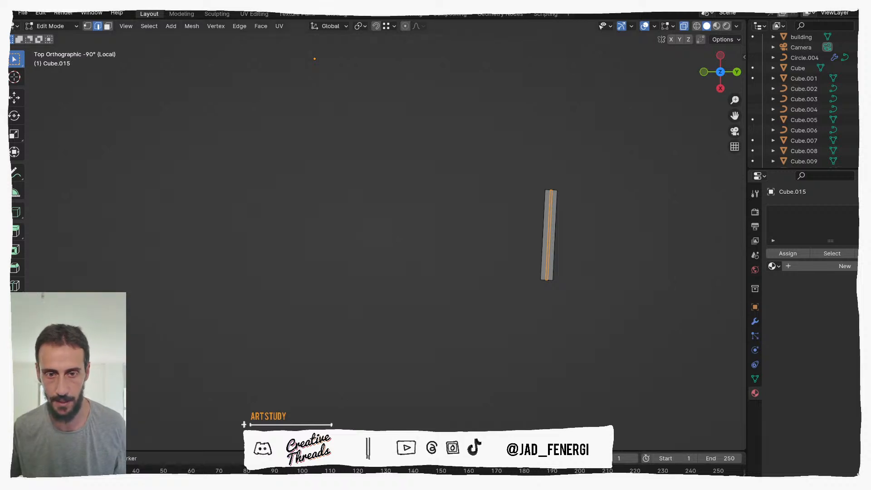
pyautogui.press('a')
pyautogui.press('x')
pyautogui.click(461, 284)
# Extrude the strip's top face upward by about 2 m to form a tall panel on the balcony's side parapet.
pyautogui.moveTo(562, 288); pyautogui.dragTo(547, 278, button='middle')
pyautogui.click(560, 259)
pyautogui.press('/')
pyautogui.hotkey('alt', 'z')
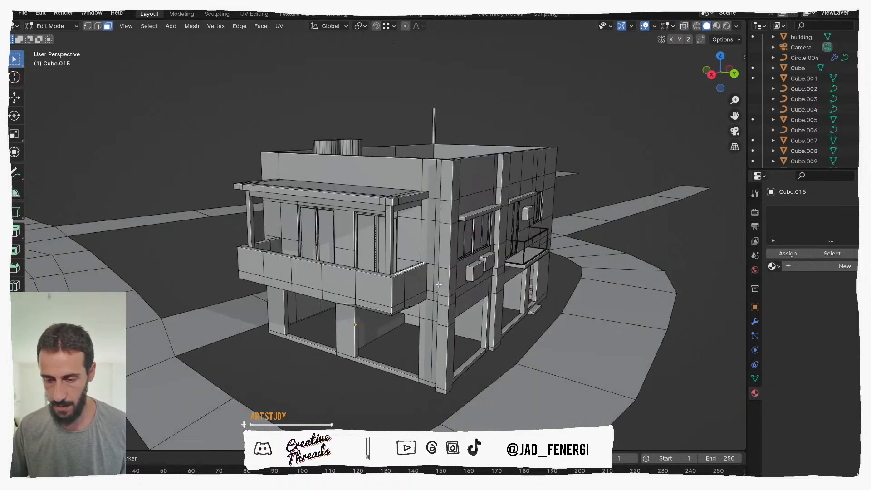
pyautogui.press('e')
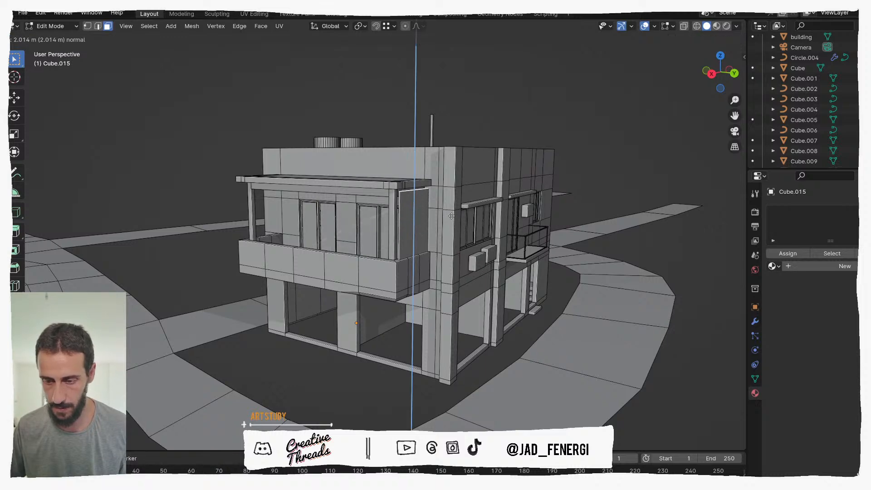
pyautogui.click(451, 214)
pyautogui.moveTo(420, 242); pyautogui.dragTo(422, 243, button='middle')
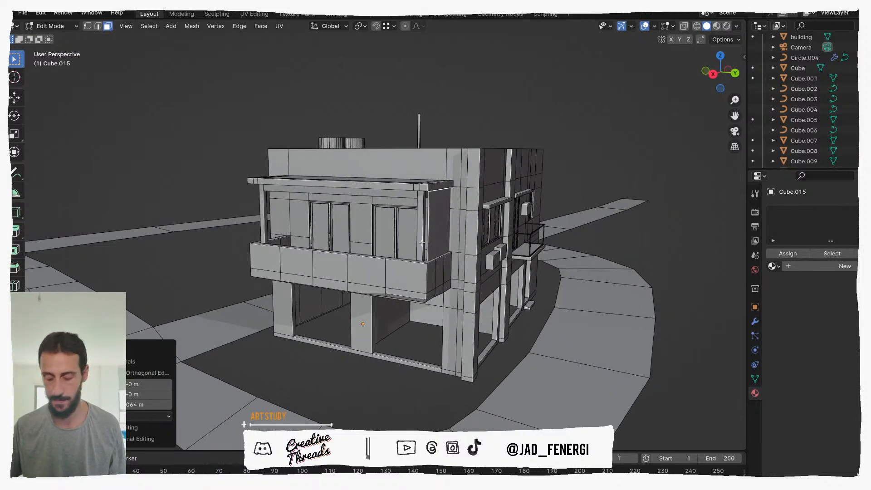
# Raise the panel's top face slightly along Z to meet the balcony canopy.
pyautogui.scroll(2, 421, 243)
pyautogui.moveTo(515, 217); pyautogui.dragTo(545, 229, button='middle')
pyautogui.scroll(4, 521, 207)
pyautogui.scroll(-4, 507, 204)
pyautogui.press('g')
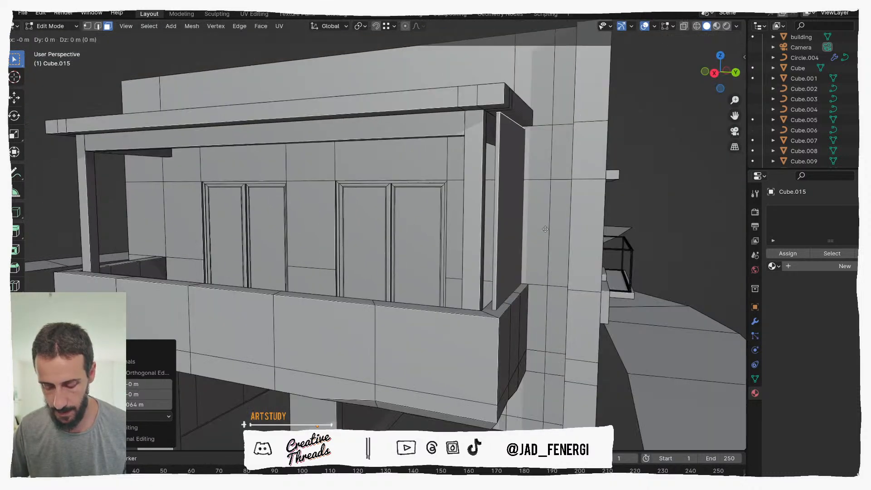
pyautogui.press('z')
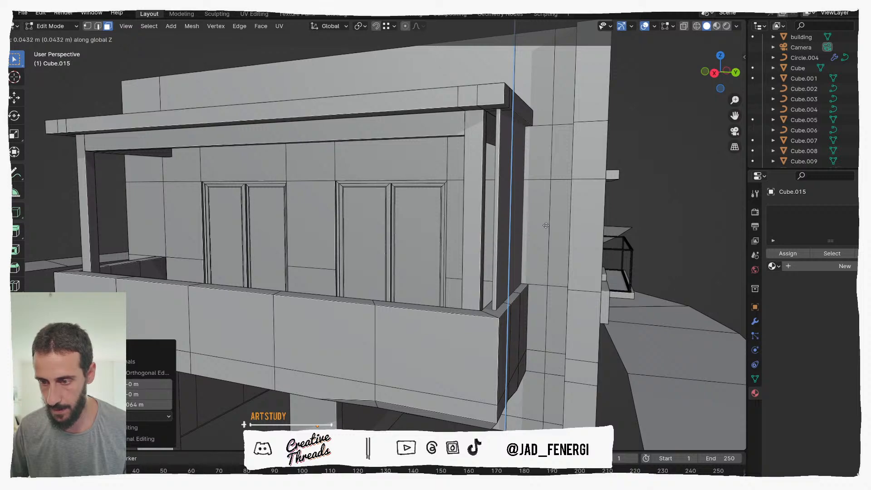
pyautogui.click(541, 254)
# Move the whole panel horizontally by about 0.17 m, mostly along negative Y, toward the inside of the balcony.
pyautogui.press('KP_3')
pyautogui.scroll(2, 547, 248)
pyautogui.moveTo(547, 248); pyautogui.dragTo(492, 357, button='middle')
pyautogui.press('KP_7')
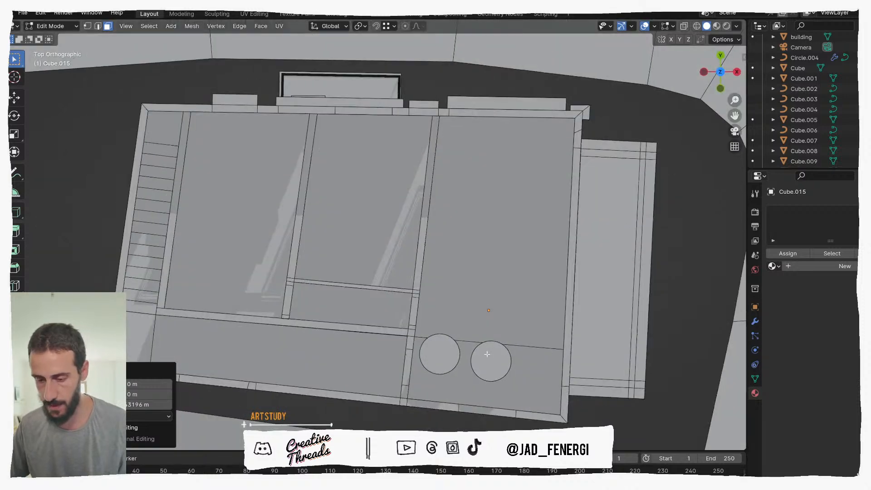
pyautogui.hotkey('alt', 'z')
pyautogui.scroll(3, 520, 210)
pyautogui.press('Tab')
pyautogui.keyDown('shift'); pyautogui.moveTo(550, 214); pyautogui.dragTo(436, 261, button='middle'); pyautogui.keyUp('shift')
pyautogui.scroll(4, 437, 261)
pyautogui.press('g')
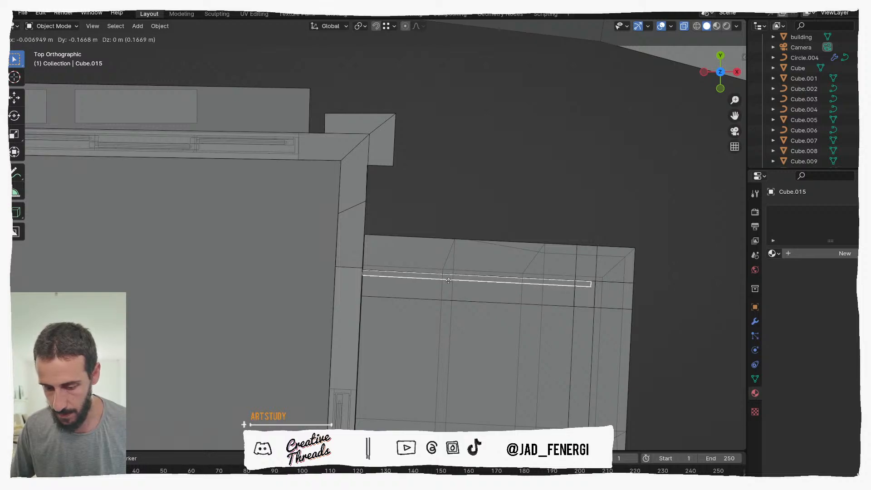
pyautogui.click(448, 280)
pyautogui.moveTo(448, 280); pyautogui.dragTo(398, 256, button='middle')
pyautogui.hotkey('alt', 'z')
pyautogui.press('Tab')
pyautogui.press('Tab')
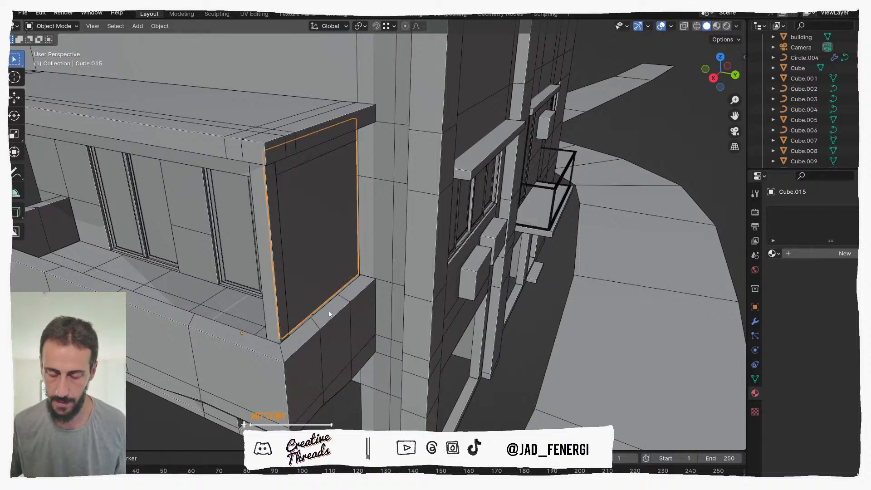
# Edge-slide the panel's outer end inward by about 0.09 at the balcony's corner post.
pyautogui.moveTo(341, 312); pyautogui.dragTo(396, 344, button='middle')
pyautogui.hotkey('alt', 'z')
pyautogui.scroll(-1, 396, 347)
pyautogui.press('shift+KP_7')
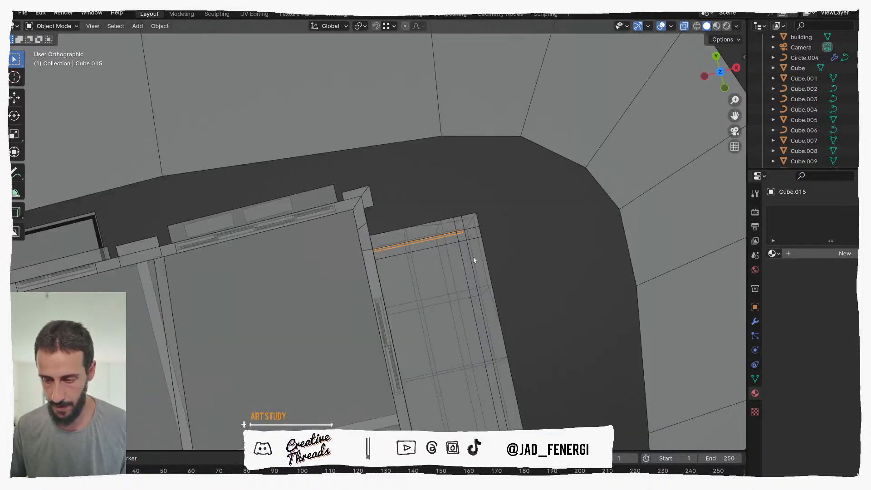
pyautogui.press('Tab')
pyautogui.press('KP_Decimal')
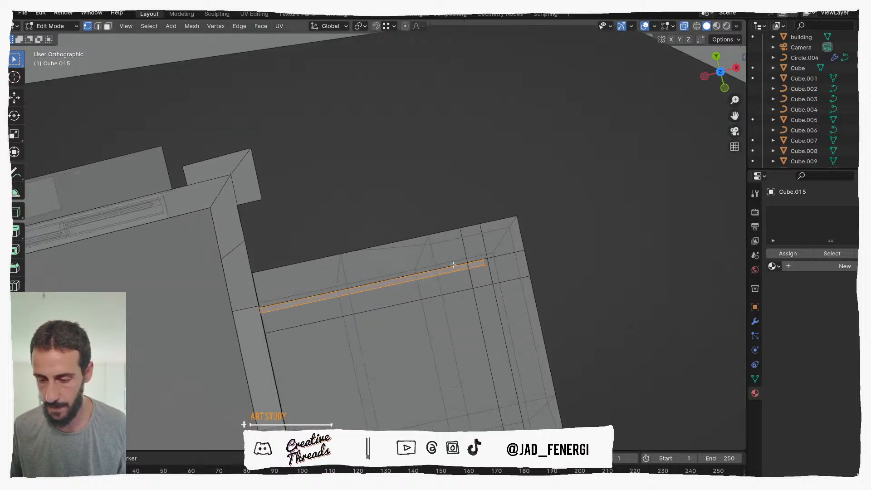
pyautogui.press('g')
pyautogui.press('g')
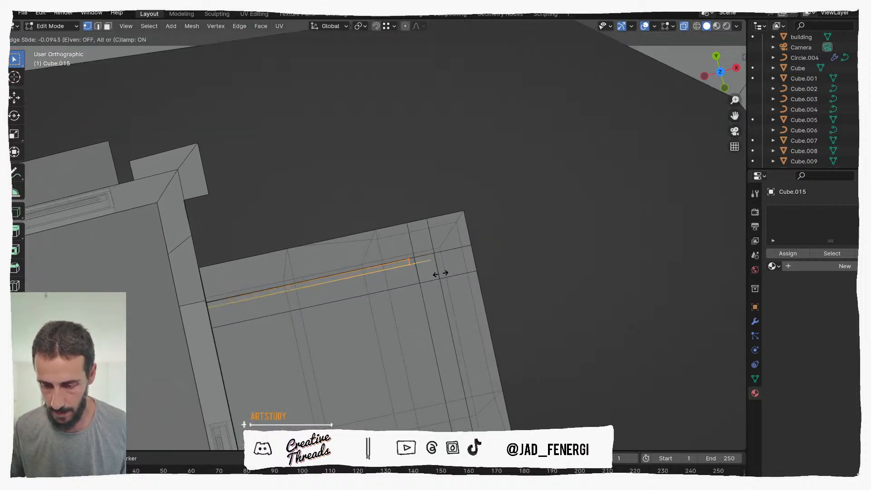
pyautogui.click(443, 273)
# Lower the panel's bottom vertices along Z to extend the panel down behind the balcony parapet.
pyautogui.moveTo(444, 273); pyautogui.dragTo(361, 197, button='middle')
pyautogui.press('KP_3')
pyautogui.moveTo(308, 261); pyautogui.dragTo(394, 331)
pyautogui.press('g')
pyautogui.press('z')
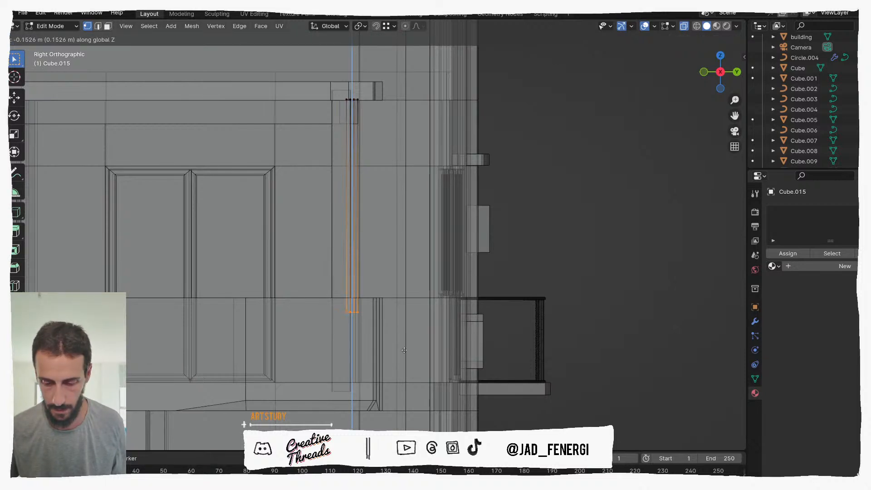
pyautogui.click(410, 417)
pyautogui.moveTo(409, 417); pyautogui.dragTo(369, 244, button='middle')
pyautogui.hotkey('alt', 'z')
# Isolate the panel and delete all of its faces except one large side face.
pyautogui.press('KP_Divide')
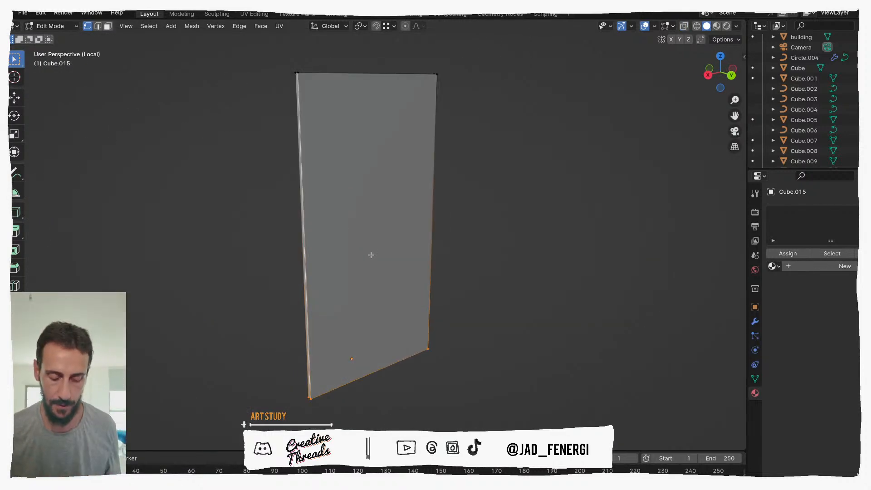
pyautogui.press('Tab')
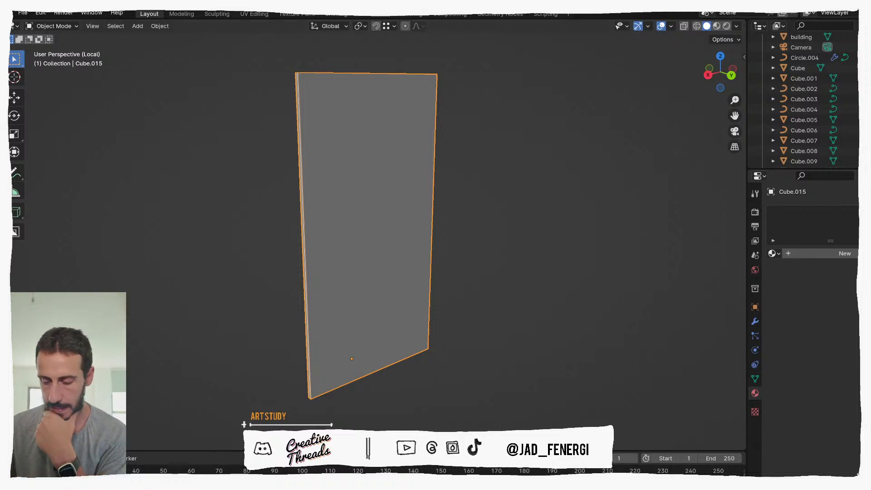
pyautogui.moveTo(462, 486)
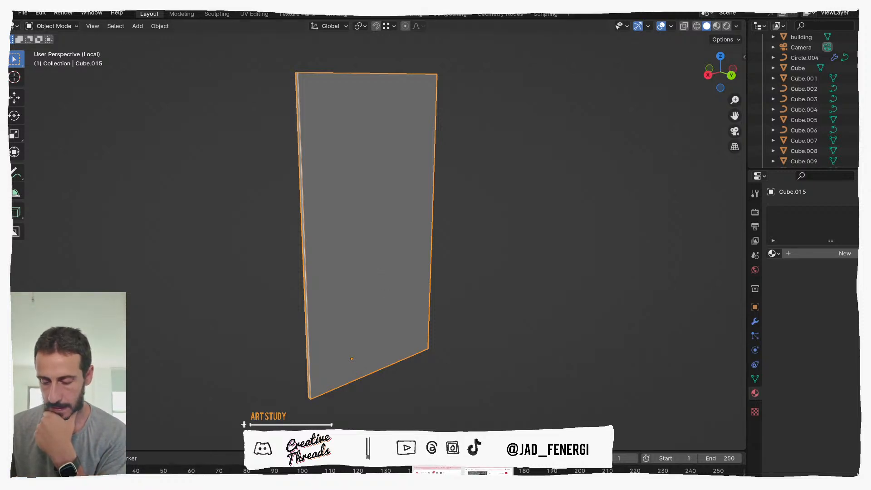
pyautogui.click(487, 479)
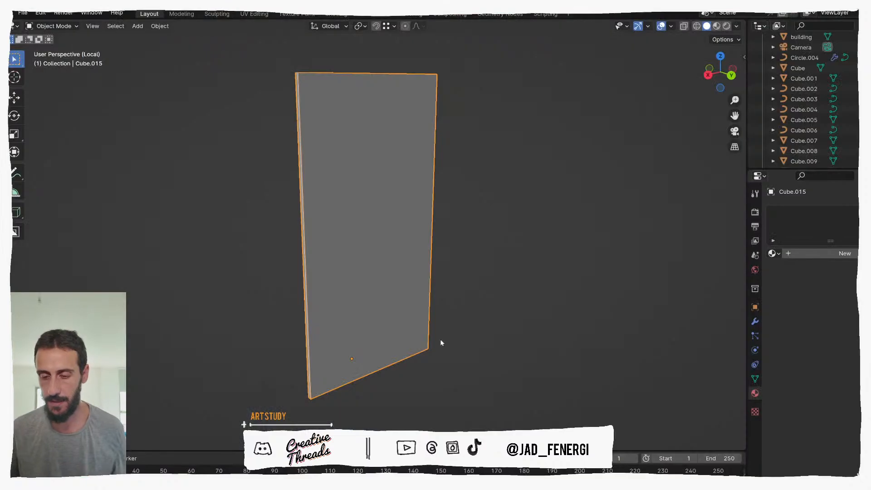
pyautogui.moveTo(440, 338); pyautogui.dragTo(391, 291, button='middle')
pyautogui.press('Tab')
pyautogui.press('2')
pyautogui.press('3')
pyautogui.click(376, 272)
pyautogui.hotkey('ctrl', 'i')
pyautogui.press('x')
pyautogui.click(417, 380)
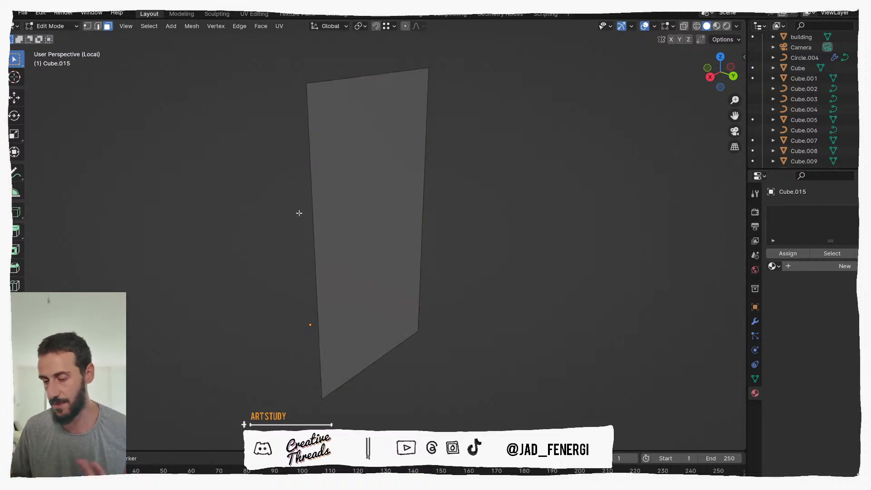
pyautogui.moveTo(372, 239); pyautogui.dragTo(331, 248, button='middle')
pyautogui.press('2')
pyautogui.hotkey('ctrl', 'r')
pyautogui.scroll(9, 350, 162)
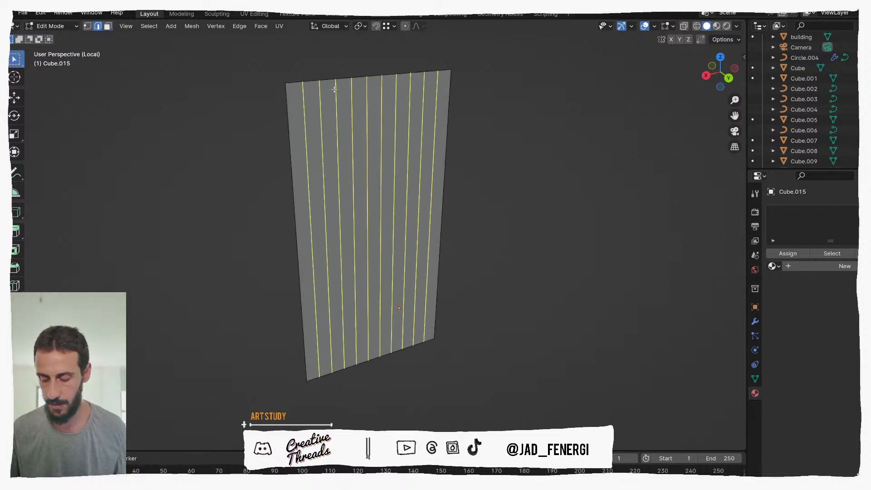
pyautogui.press('Escape')
# Return to the full building and add 12 evenly spaced vertical loop cuts to the panel face.
pyautogui.press('KP_Divide')
pyautogui.scroll(5, 394, 217)
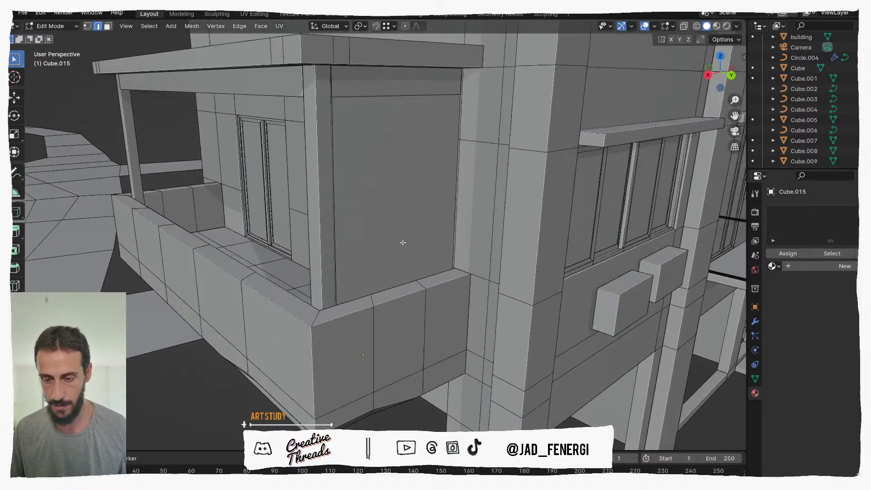
pyautogui.hotkey('ctrl', 'r')
pyautogui.scroll(10, 366, 82)
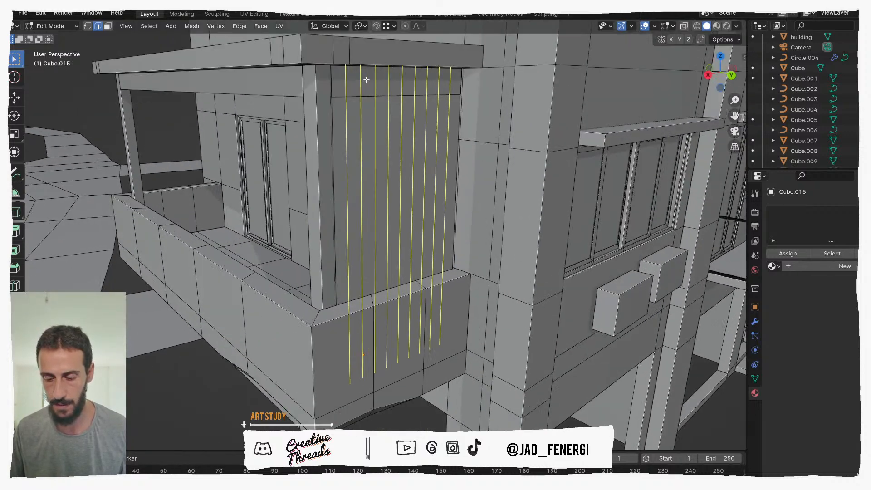
pyautogui.click(367, 80)
pyautogui.moveTo(366, 81); pyautogui.dragTo(395, 135, button='middle')
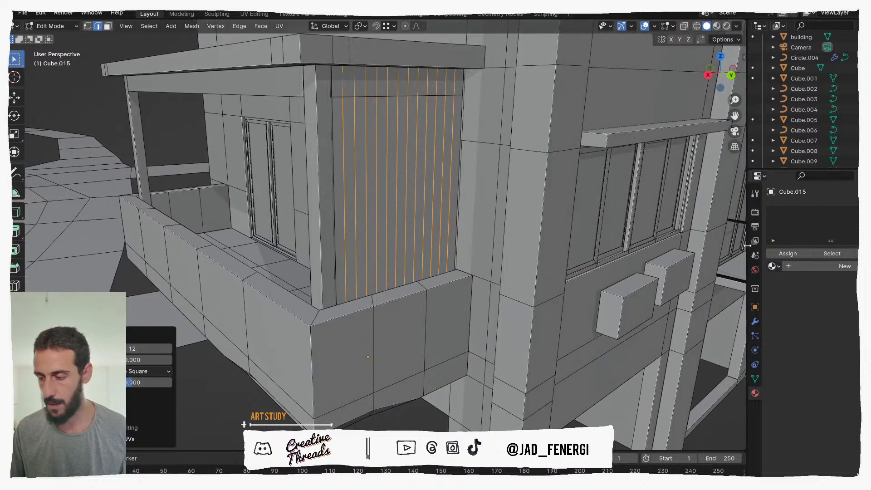
# Add a Wireframe modifier to the panel and turn on its display in Edit Mode.
pyautogui.click(754, 321)
pyautogui.click(778, 211)
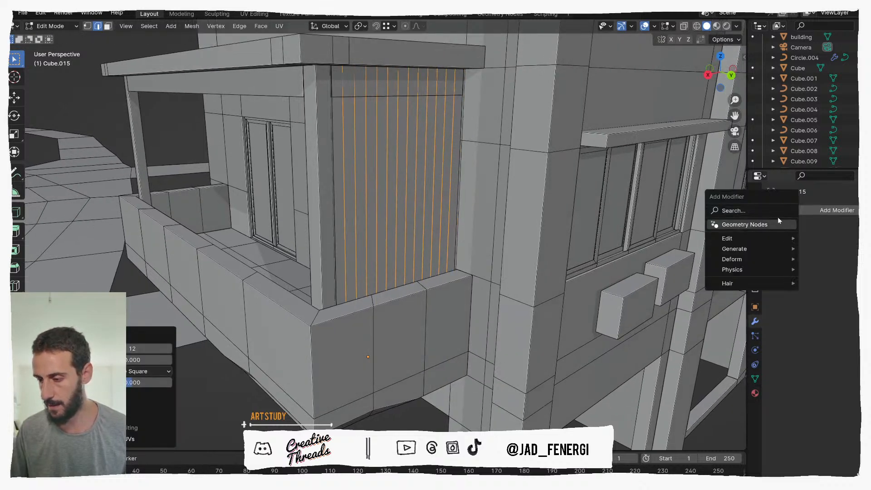
pyautogui.write('WIRE')
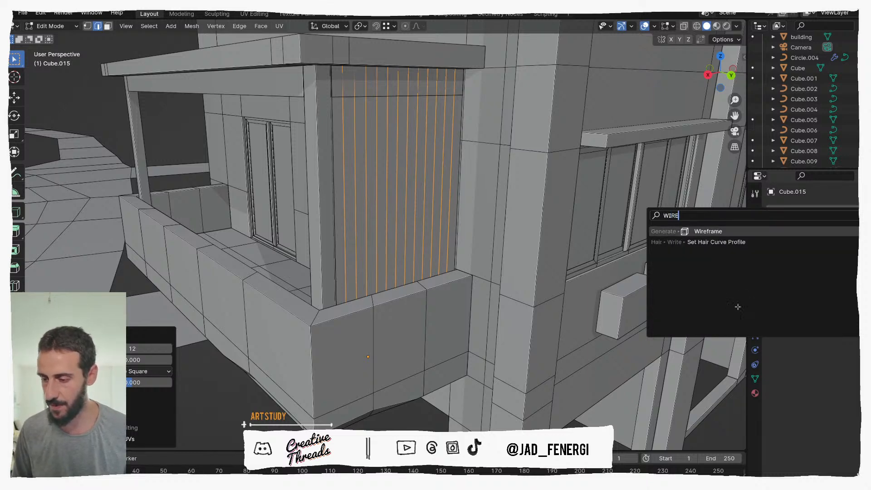
pyautogui.press('Return')
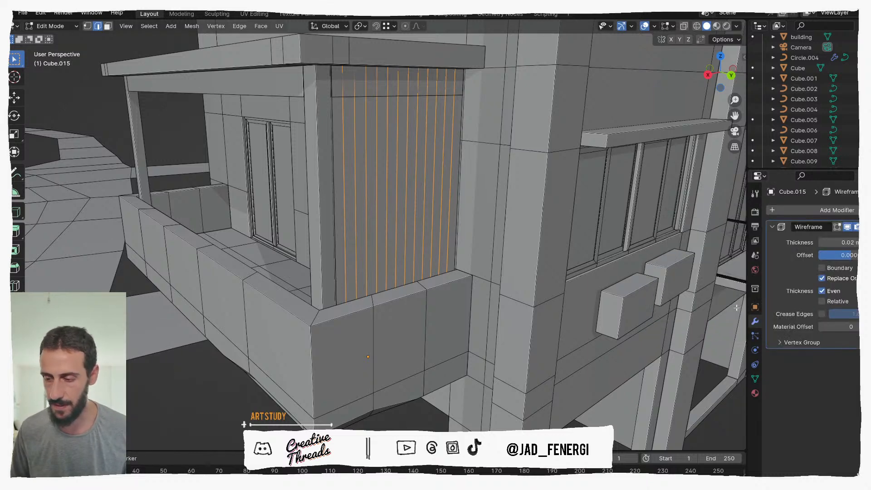
pyautogui.click(836, 227)
# Isolate the panel and enable the Wireframe modifier's Boundary option.
pyautogui.moveTo(439, 208); pyautogui.dragTo(399, 240, button='middle')
pyautogui.press('KP_Divide')
pyautogui.scroll(1, 395, 309)
pyautogui.keyDown('shift'); pyautogui.moveTo(394, 309); pyautogui.dragTo(346, 278, button='middle'); pyautogui.keyUp('shift')
pyautogui.click(821, 271)
pyautogui.keyDown('shift'); pyautogui.moveTo(441, 275); pyautogui.dragTo(440, 305, button='middle'); pyautogui.keyUp('shift')
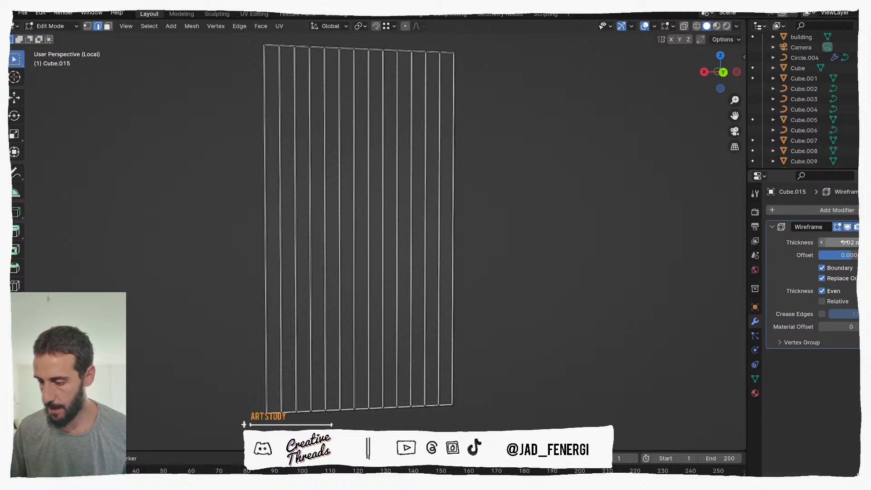
# Try the Wireframe modifier's Relative thickness option on the bars, leaving it disabled.
pyautogui.click(825, 303)
pyautogui.click(825, 304)
pyautogui.click(826, 304)
pyautogui.keyDown('shift'); pyautogui.moveTo(589, 287); pyautogui.dragTo(566, 397, button='middle'); pyautogui.keyUp('shift')
pyautogui.scroll(1, 448, 62)
pyautogui.scroll(1, 448, 61)
pyautogui.moveTo(447, 117); pyautogui.dragTo(462, 257, button='middle')
pyautogui.scroll(5, 442, 194)
pyautogui.scroll(-3, 462, 257)
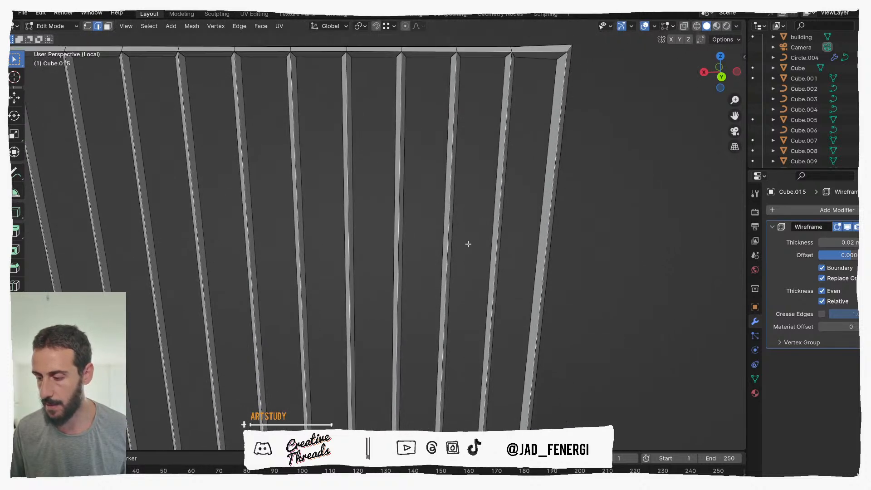
pyautogui.keyDown('shift'); pyautogui.moveTo(472, 220); pyautogui.dragTo(473, 242, button='middle'); pyautogui.keyUp('shift')
pyautogui.click(822, 302)
pyautogui.click(822, 302)
pyautogui.click(822, 301)
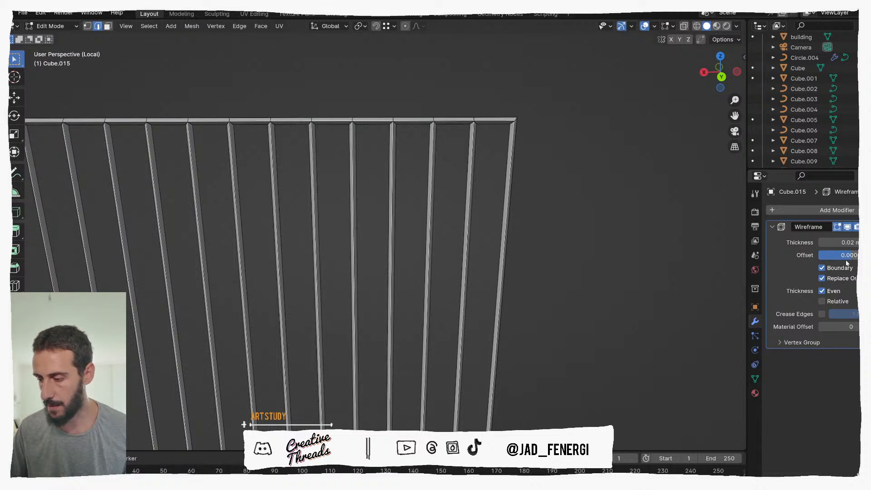
# Compare the wireframe bars with Even thickness and Replace Original switched off and on, leaving both enabled.
pyautogui.click(822, 290)
pyautogui.click(823, 292)
pyautogui.click(822, 292)
pyautogui.click(822, 293)
pyautogui.click(822, 279)
pyautogui.click(822, 280)
pyautogui.click(822, 280)
pyautogui.click(822, 281)
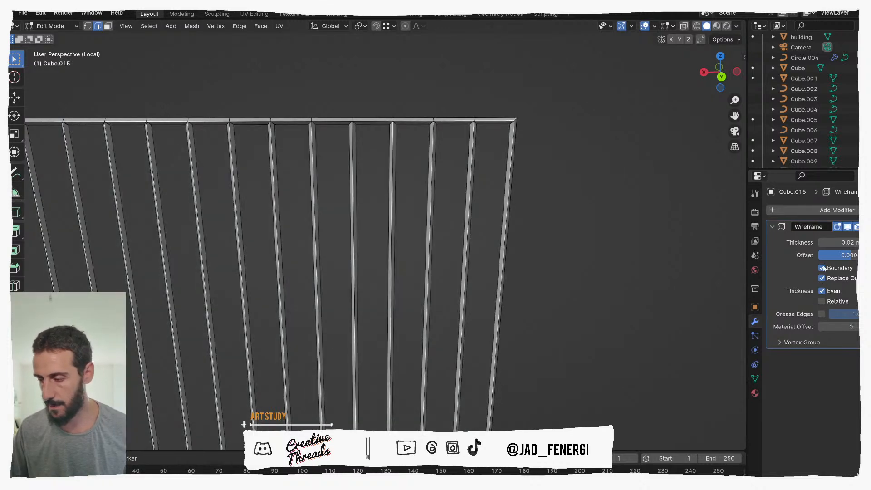
# Try a larger offset in the grille's Wireframe modifier and set it back to 0.
pyautogui.moveTo(852, 257); pyautogui.dragTo(862, 257)
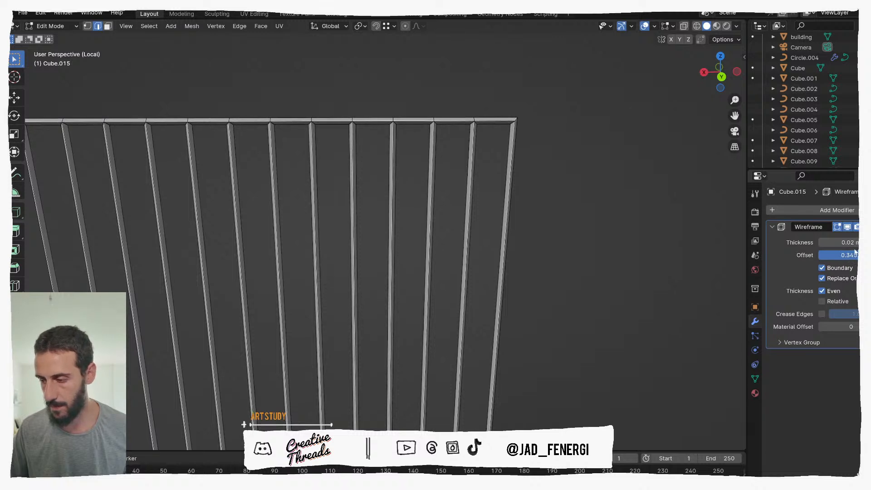
pyautogui.click(855, 257)
pyautogui.write('0')
pyautogui.press('Return')
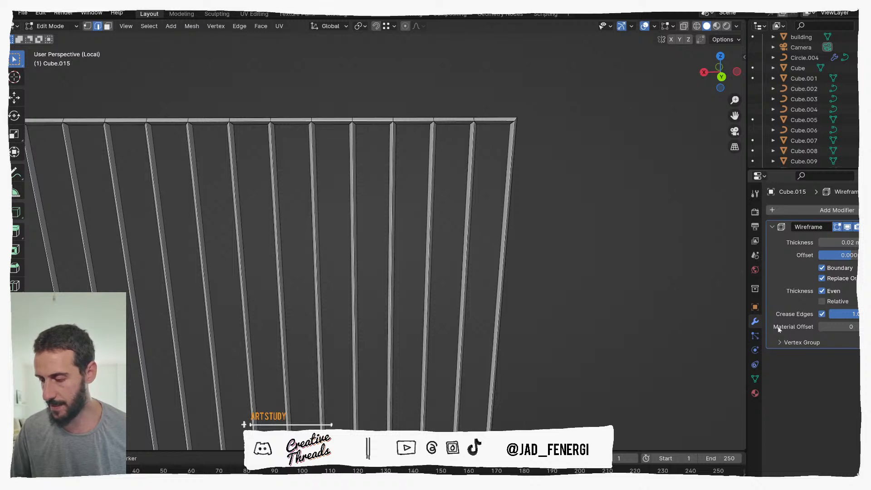
# Add a Subdivision Surface modifier to the grille below its Wireframe modifier.
pyautogui.click(787, 212)
pyautogui.write('at')
pyautogui.press('Escape')
pyautogui.click(801, 212)
pyautogui.write('sub')
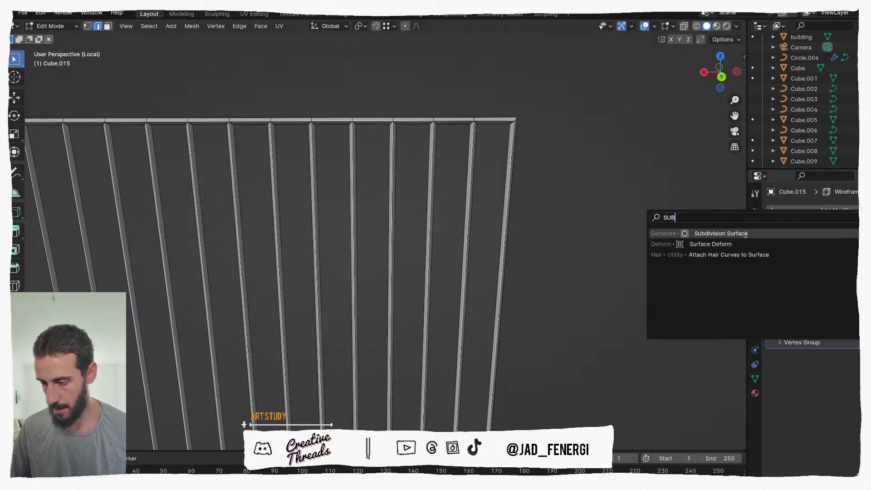
pyautogui.click(745, 233)
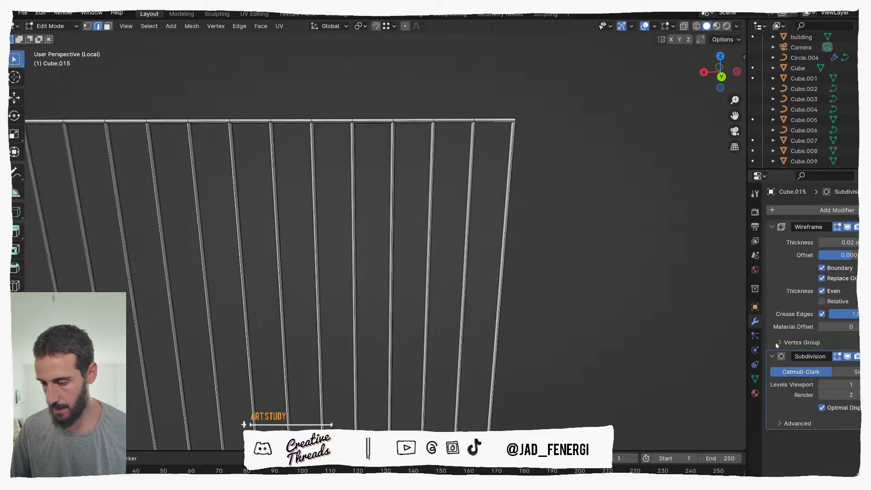
# Compare the grille with the Wireframe modifier's Crease Edges option off and on, leaving it enabled.
pyautogui.moveTo(473, 261); pyautogui.dragTo(535, 281, button='middle')
pyautogui.click(821, 314)
pyautogui.click(821, 314)
pyautogui.click(821, 313)
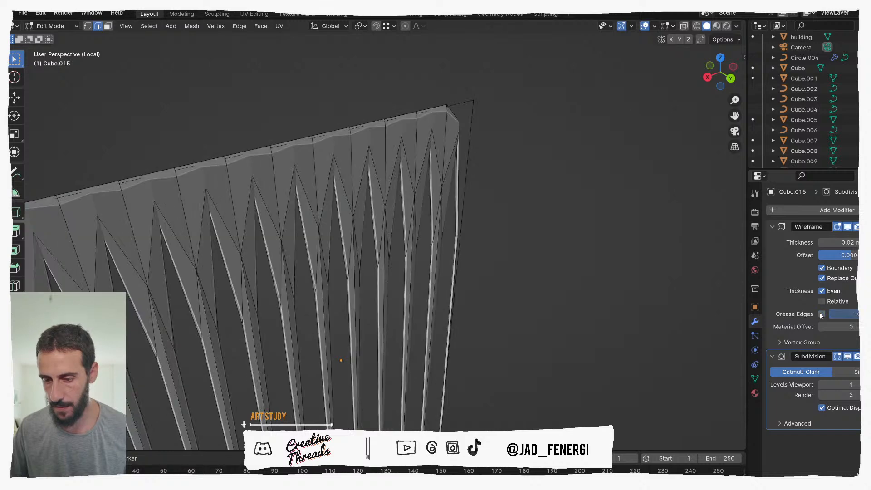
pyautogui.click(821, 314)
pyautogui.click(821, 313)
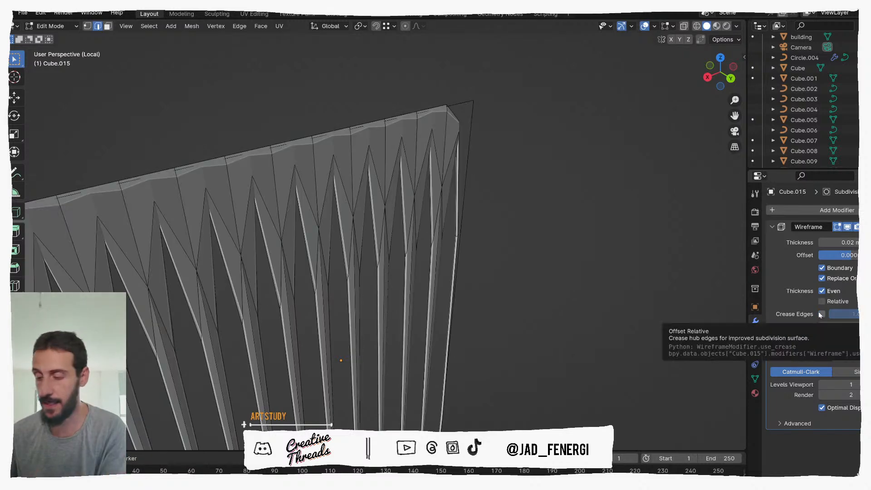
pyautogui.click(821, 314)
# Set the Subdivision modifier's viewport level to 2 on the grille.
pyautogui.moveTo(467, 176); pyautogui.dragTo(446, 159, button='middle')
pyautogui.press('q')
pyautogui.click(445, 157)
pyautogui.scroll(3, 474, 122)
pyautogui.moveTo(475, 123); pyautogui.dragTo(496, 178, button='middle')
pyautogui.click(867, 385)
# Set the Wireframe modifier's thickness to 0.025 m.
pyautogui.moveTo(661, 275); pyautogui.dragTo(622, 268, button='middle')
pyautogui.scroll(-3, 499, 247)
pyautogui.moveTo(436, 236)
pyautogui.mouseDown(button='middle')
pyautogui.moveTo(472, 260)
pyautogui.moveTo(414, 238)
pyautogui.moveTo(433, 241)
pyautogui.mouseUp(button='middle')
pyautogui.scroll(-8, 414, 237)
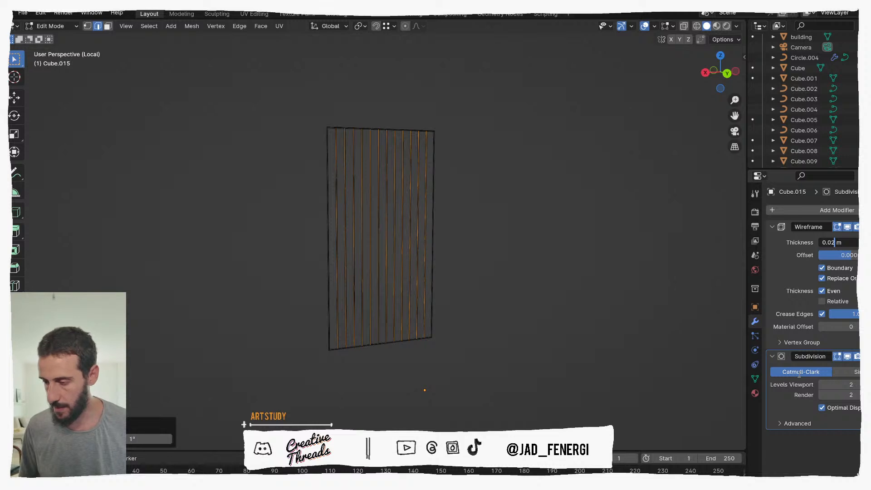
pyautogui.press('Return')
pyautogui.moveTo(426, 368); pyautogui.dragTo(410, 284, button='middle')
pyautogui.scroll(3, 413, 282)
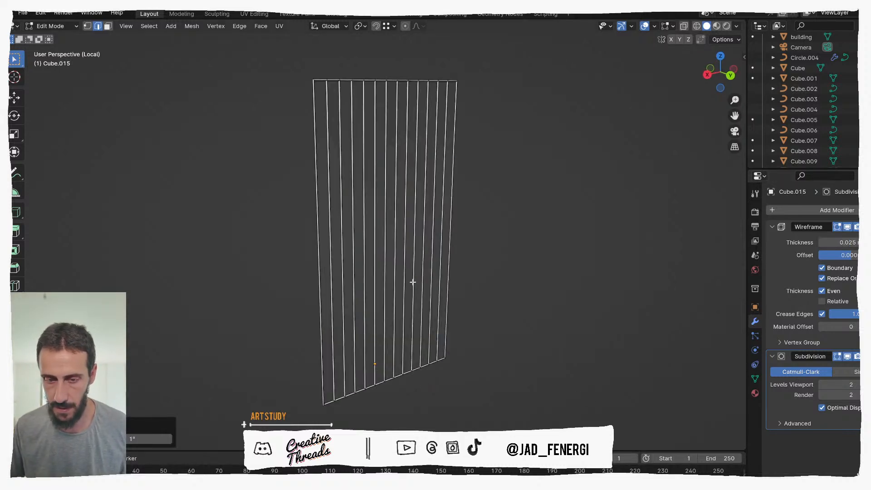
# Add a horizontal loop cut across the upper part of the grille and leave local view.
pyautogui.click(450, 241)
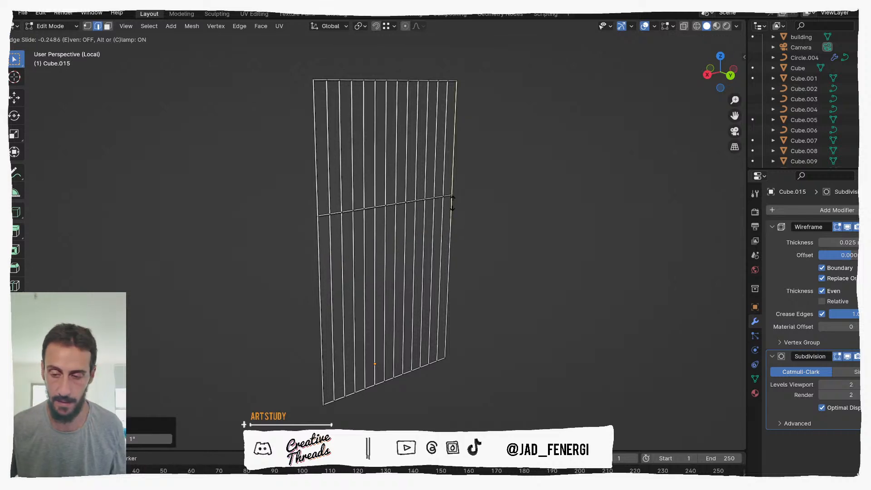
pyautogui.click(451, 141)
pyautogui.press('KP_Divide')
pyautogui.moveTo(418, 161); pyautogui.dragTo(418, 152, button='middle')
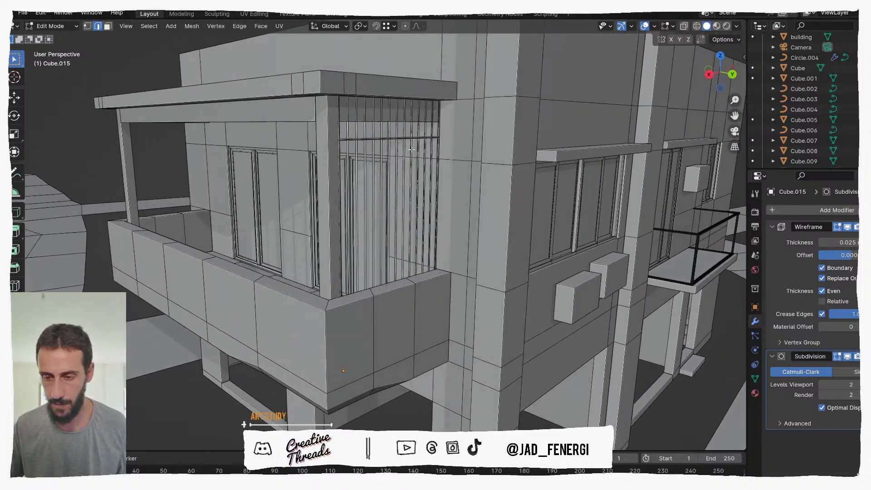
# Lower the grille's new horizontal bar by about 0.26 m along the Z axis.
pyautogui.press('g')
pyautogui.press('z')
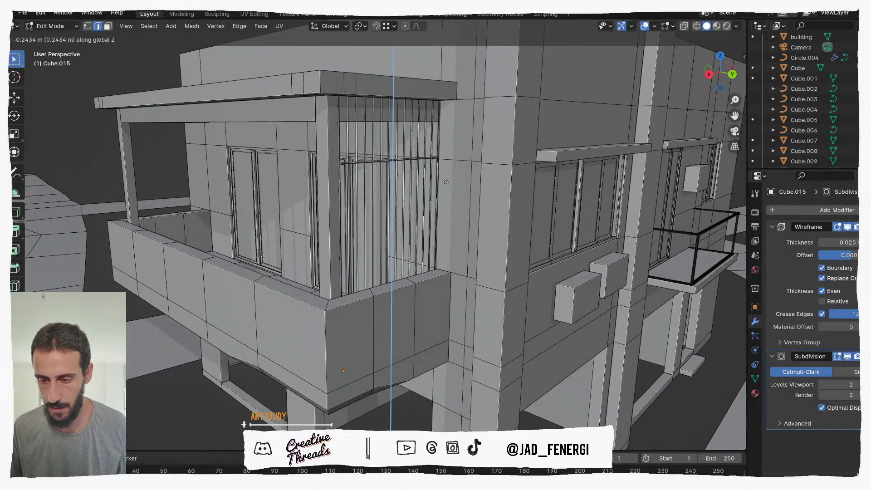
pyautogui.click(447, 183)
pyautogui.scroll(-2, 427, 235)
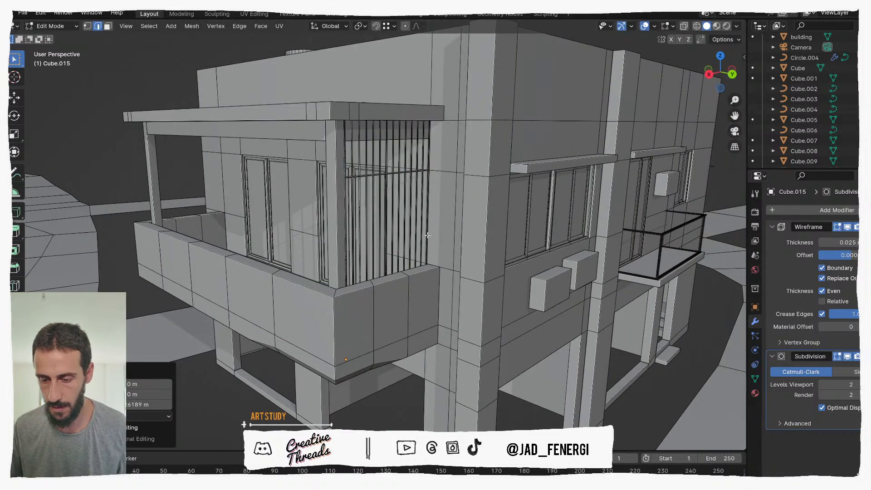
# Add a second horizontal loop cut across the grille below the first and return to Object Mode.
pyautogui.press('g')
pyautogui.press('g')
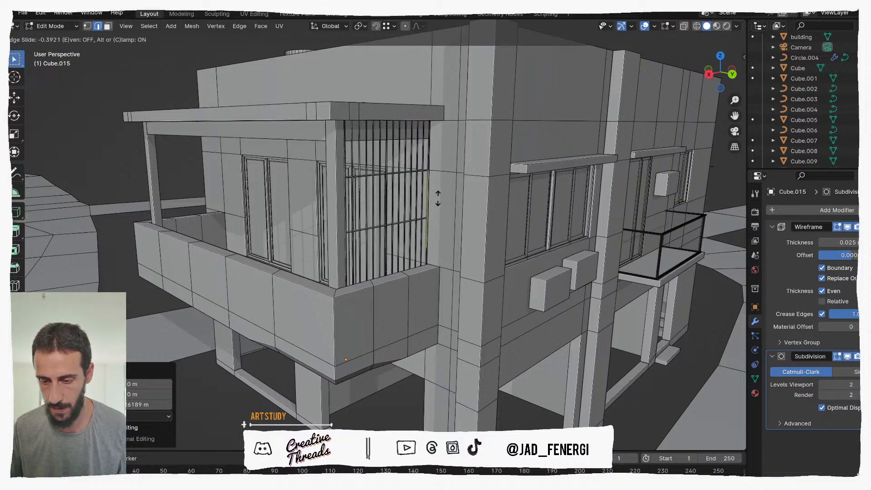
pyautogui.click(438, 185)
pyautogui.press('Tab')
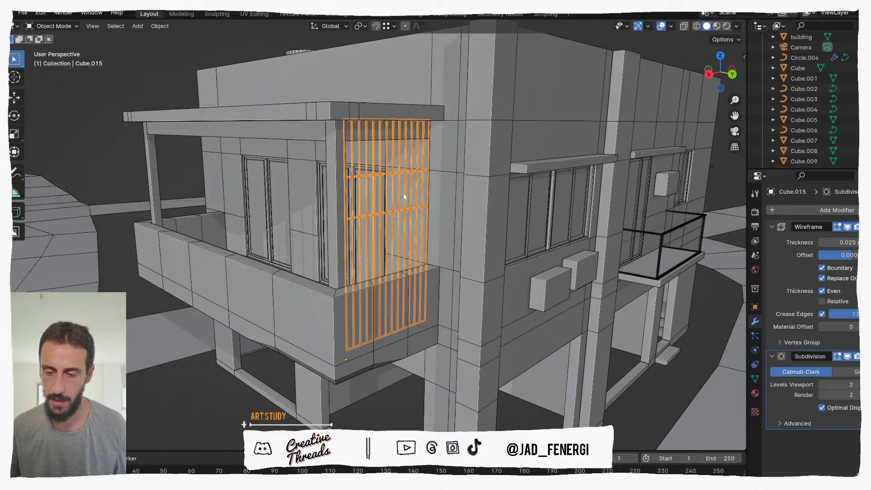
# Deselect the grille to check it on the building from outside, and select it again.
pyautogui.moveTo(438, 184); pyautogui.dragTo(354, 184, button='middle')
pyautogui.click(266, 148)
pyautogui.moveTo(267, 148); pyautogui.dragTo(330, 142, button='middle')
pyautogui.scroll(-1, 376, 187)
pyautogui.moveTo(379, 190); pyautogui.dragTo(392, 178, button='middle')
pyautogui.moveTo(427, 236); pyautogui.dragTo(433, 272, button='middle')
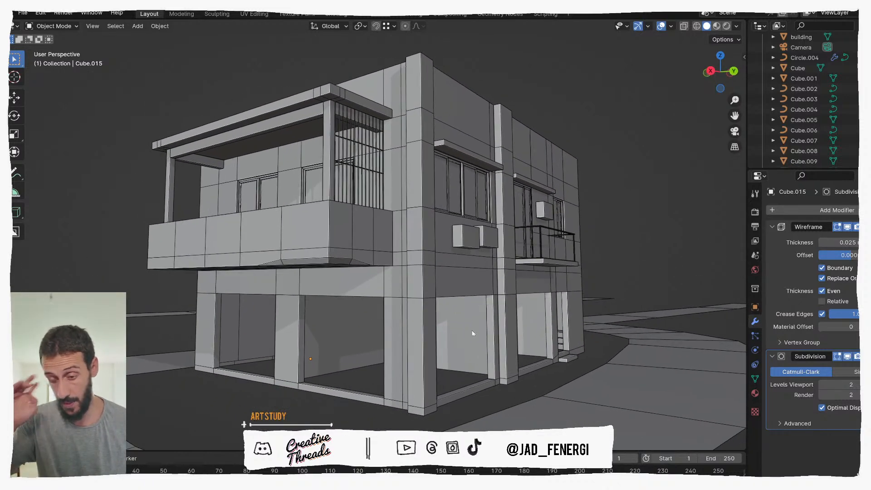
pyautogui.click(341, 161)
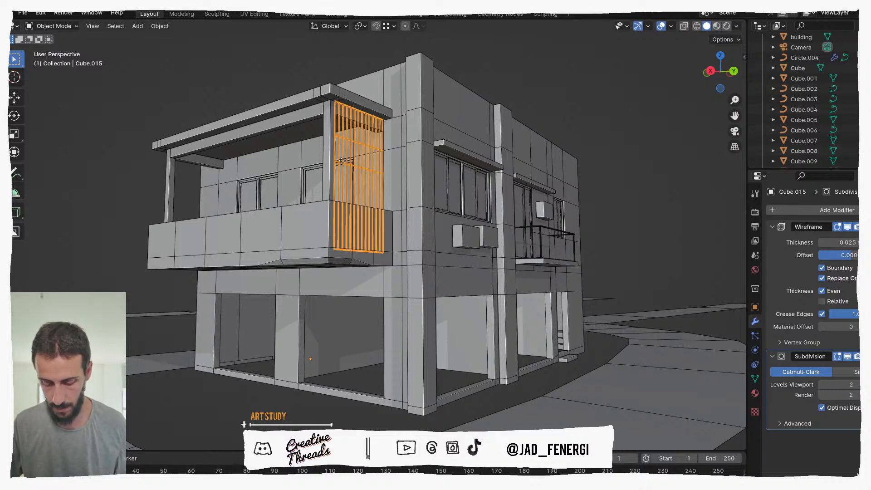
pyautogui.press('g')
pyautogui.press('x')
pyautogui.rightClick(324, 165)
# Move the grille in top view to the opposite end of the balcony, about 6.1 m along negative Y.
pyautogui.moveTo(346, 159); pyautogui.dragTo(428, 300, button='middle')
pyautogui.press('KP_7')
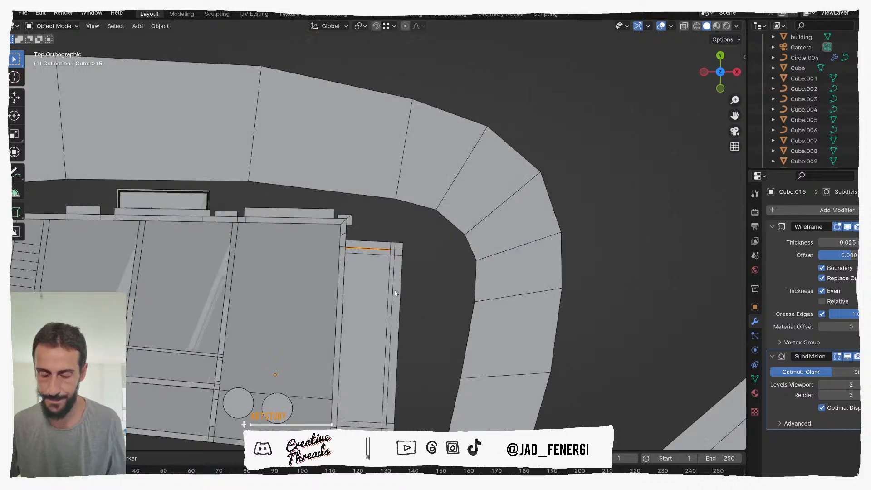
pyautogui.press('g')
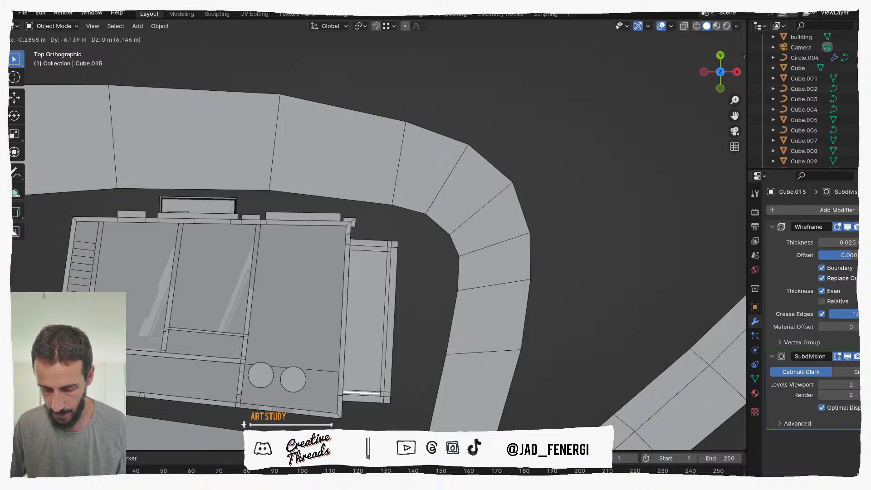
pyautogui.click(406, 419)
pyautogui.moveTo(407, 419); pyautogui.dragTo(381, 221, button='middle')
# Hide the viewport's wireframe overlay to view the clean building, and show it again.
pyautogui.moveTo(308, 225); pyautogui.dragTo(391, 233, button='middle')
pyautogui.press('q')
pyautogui.click(383, 234)
pyautogui.press('q')
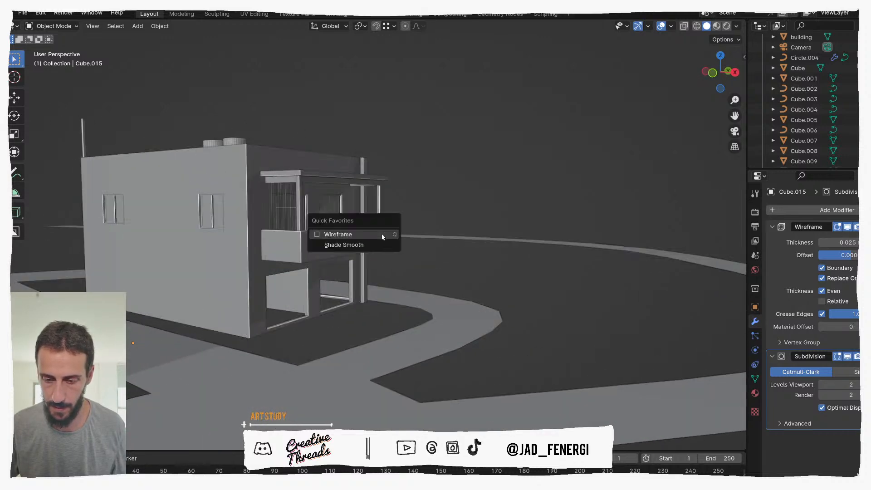
pyautogui.click(381, 234)
# Set the lighting of the solid viewport shading to Flat.
pyautogui.click(736, 26)
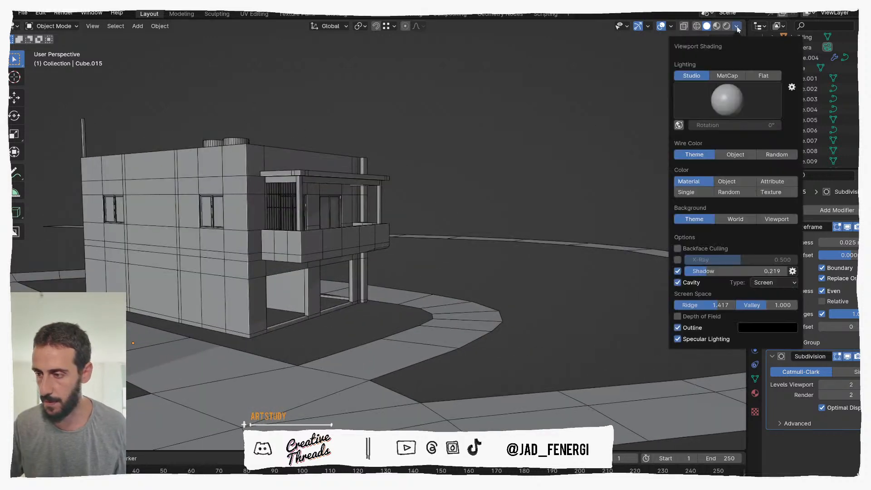
pyautogui.click(765, 76)
pyautogui.moveTo(472, 178)
pyautogui.mouseDown(button='middle')
pyautogui.moveTo(431, 212)
pyautogui.moveTo(334, 222)
pyautogui.mouseUp(button='middle')
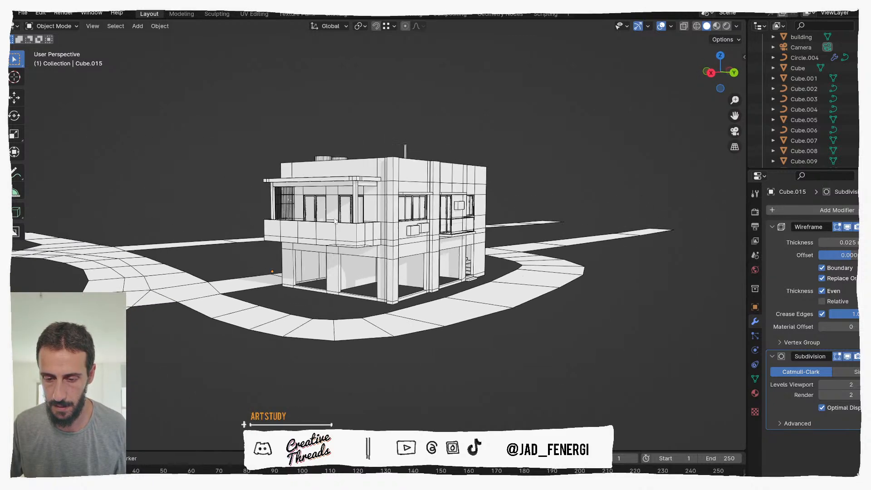
pyautogui.scroll(4, 323, 228)
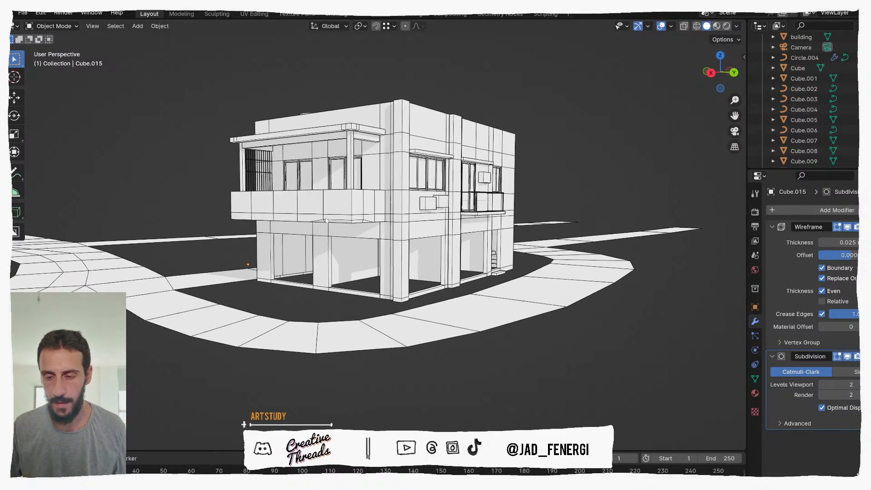
pyautogui.scroll(1, 322, 198)
pyautogui.keyDown('shift'); pyautogui.moveTo(277, 124); pyautogui.dragTo(323, 173, button='middle'); pyautogui.keyUp('shift')
pyautogui.scroll(2, 287, 159)
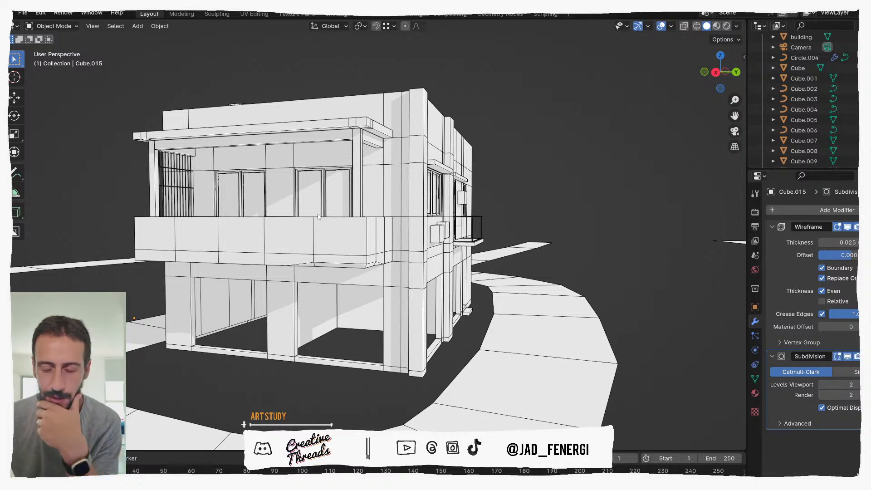
pyautogui.scroll(-1, 594, 269)
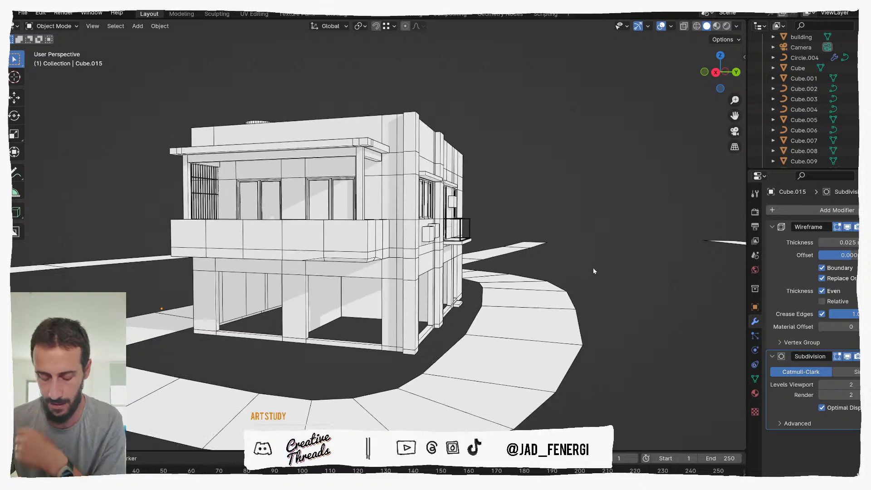
# Add a mesh plane and move it in top view over the outer edge of the balcony roof.
pyautogui.hotkey('shift', 'a')
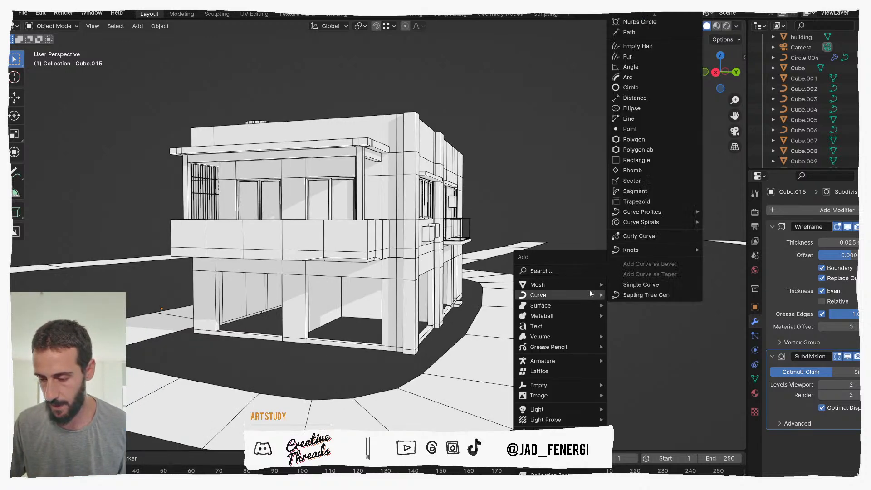
pyautogui.moveTo(589, 284)
pyautogui.click(630, 67)
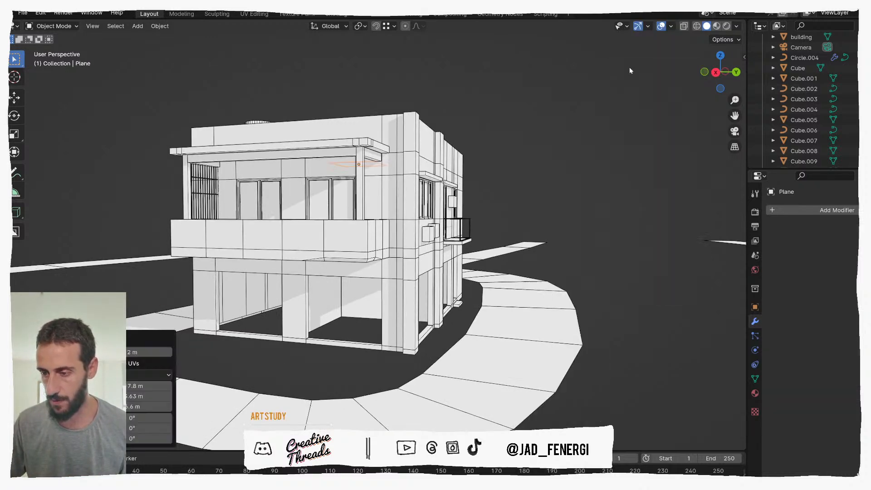
pyautogui.scroll(-2, 475, 325)
pyautogui.press('KP_3')
pyautogui.moveTo(401, 235); pyautogui.dragTo(392, 316, button='middle')
pyautogui.press('KP_4')
pyautogui.press('g')
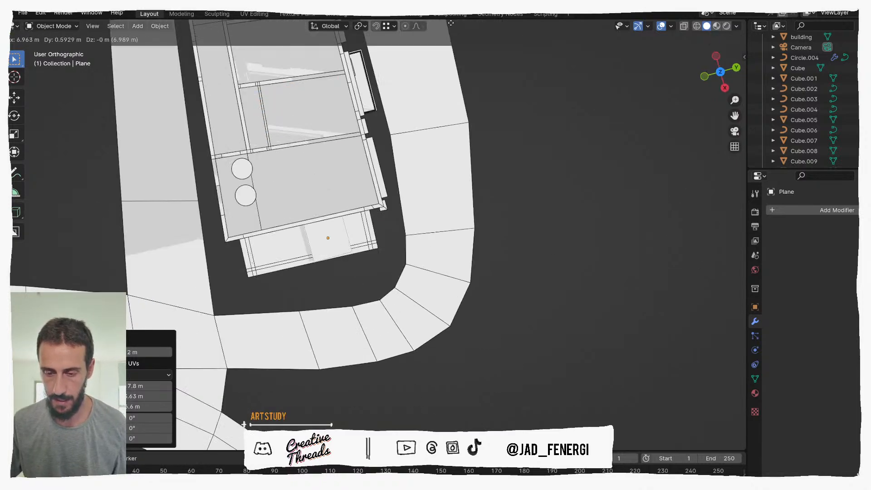
pyautogui.click(457, 30)
# Rotate the plane 90° in front view to stand upright and position it just outside the balcony opening.
pyautogui.moveTo(409, 236); pyautogui.dragTo(453, 150, button='middle')
pyautogui.press('KP_1')
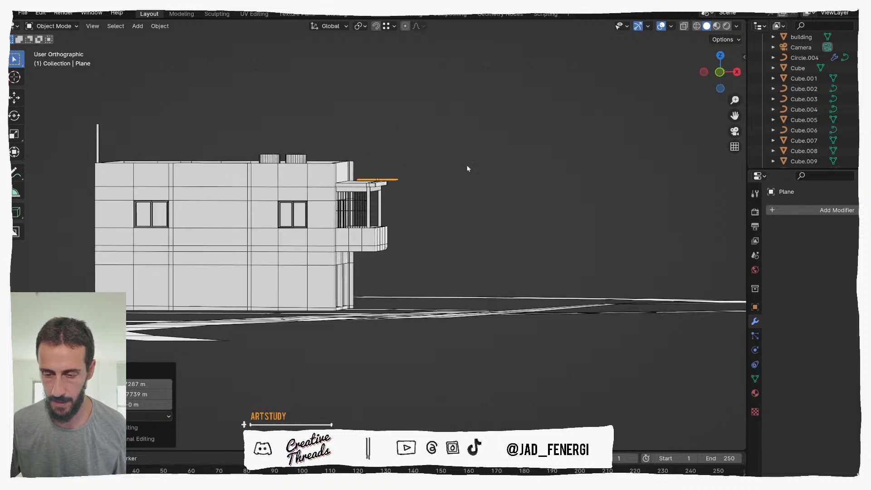
pyautogui.scroll(4, 467, 203)
pyautogui.press('r')
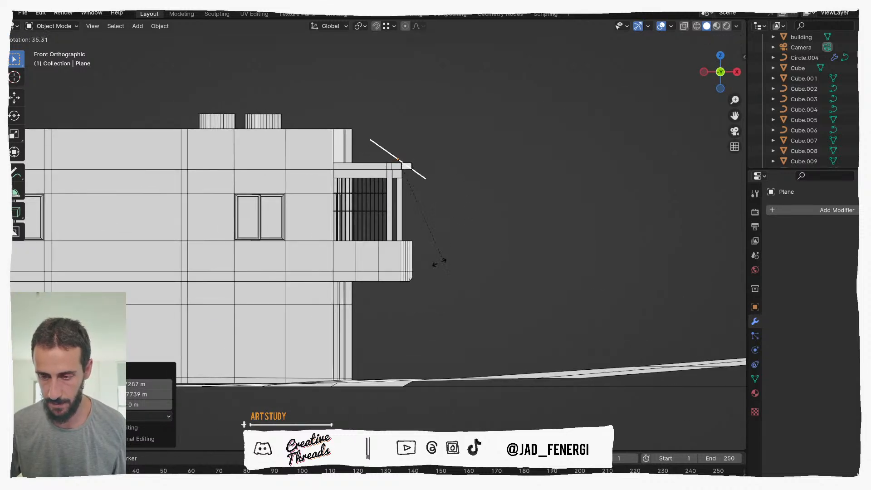
pyautogui.write('90')
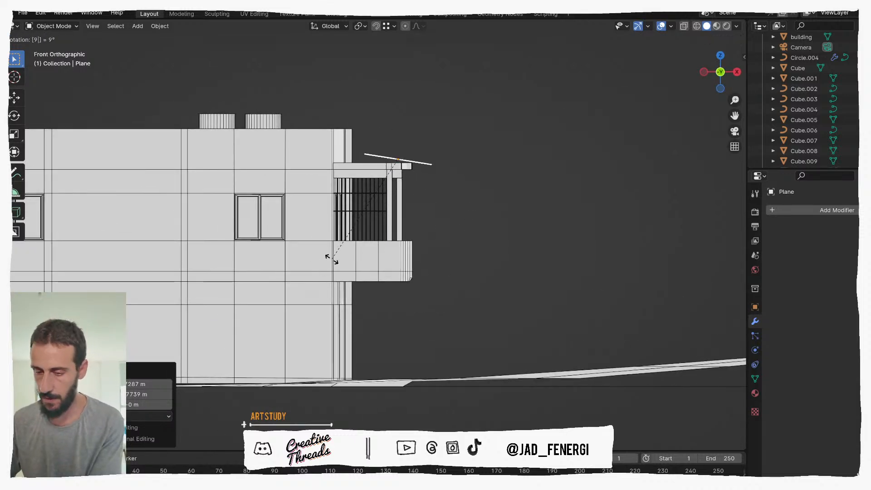
pyautogui.press('Return')
pyautogui.press('g')
pyautogui.click(443, 262)
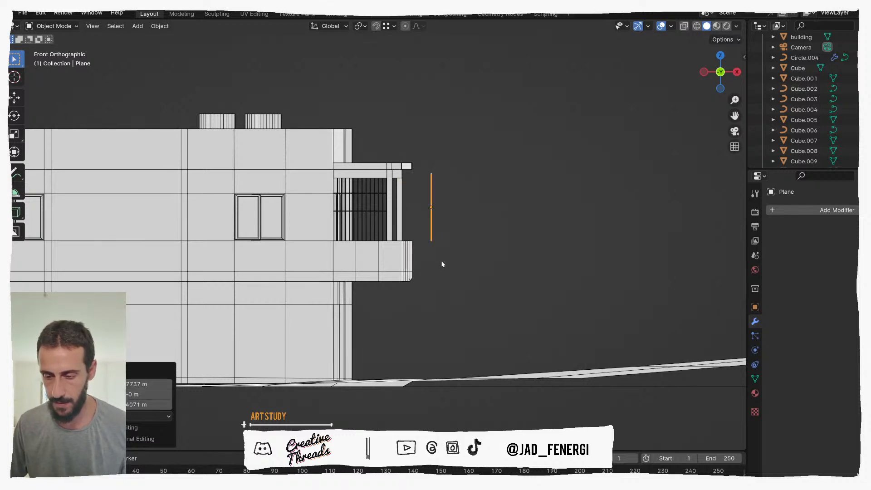
pyautogui.moveTo(443, 262); pyautogui.dragTo(371, 275, button='middle')
# Subdivide the plane's mesh in Edit Mode with 10 cuts.
pyautogui.press('Tab')
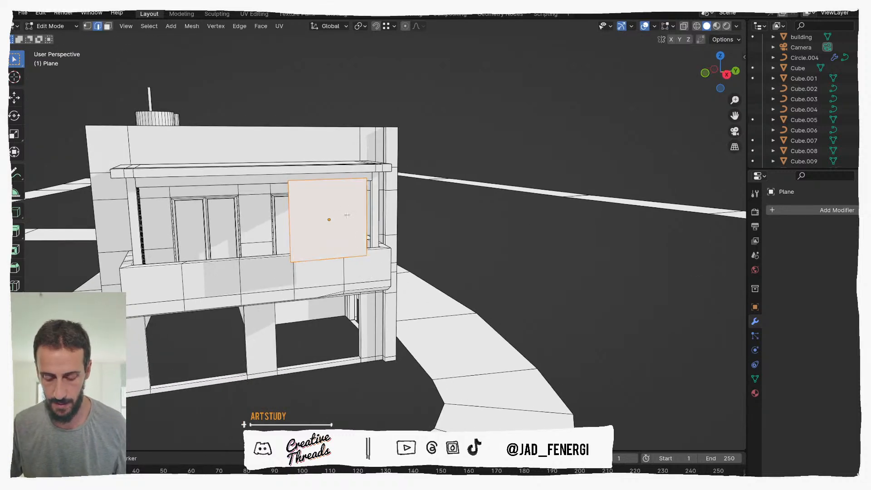
pyautogui.rightClick(348, 215)
pyautogui.click(333, 193)
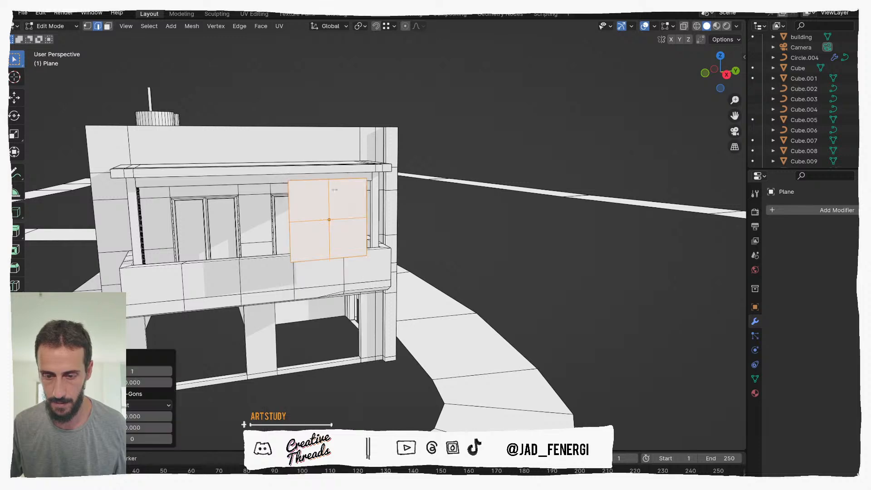
pyautogui.rightClick(332, 196)
pyautogui.click(168, 373)
pyautogui.click(168, 373)
pyautogui.click(168, 372)
pyautogui.click(169, 373)
pyautogui.click(168, 372)
pyautogui.click(168, 373)
pyautogui.click(168, 372)
pyautogui.click(169, 372)
pyautogui.scroll(5, 363, 226)
pyautogui.moveTo(363, 226); pyautogui.dragTo(394, 236, button='middle')
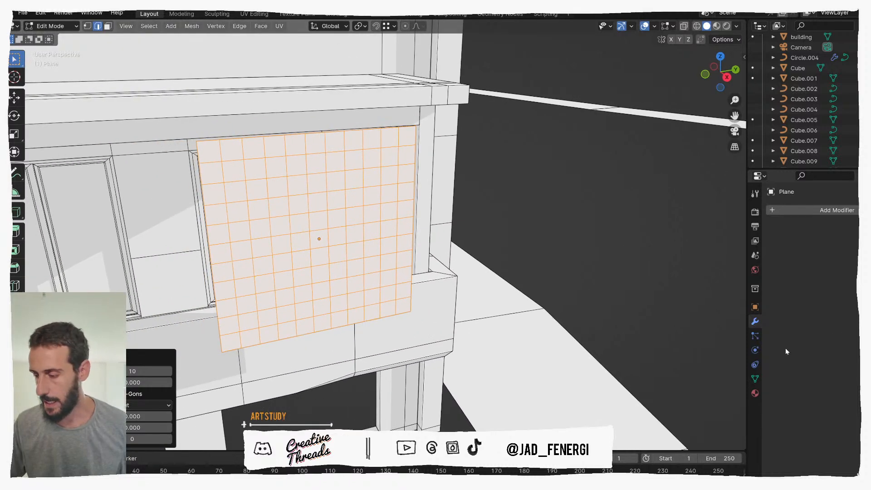
# Add Cloth physics to the subdivided plane.
pyautogui.click(754, 350)
pyautogui.click(800, 232)
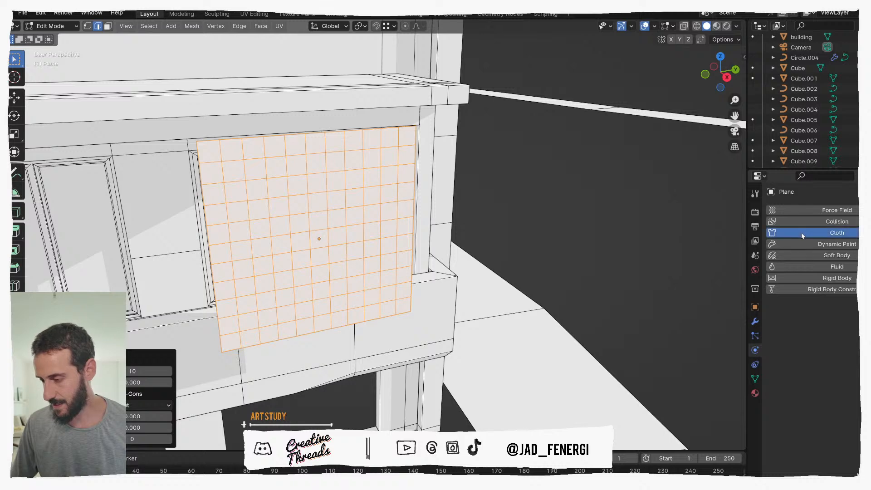
# Select the whole top row of edges on the subdivided plane.
pyautogui.click(211, 146)
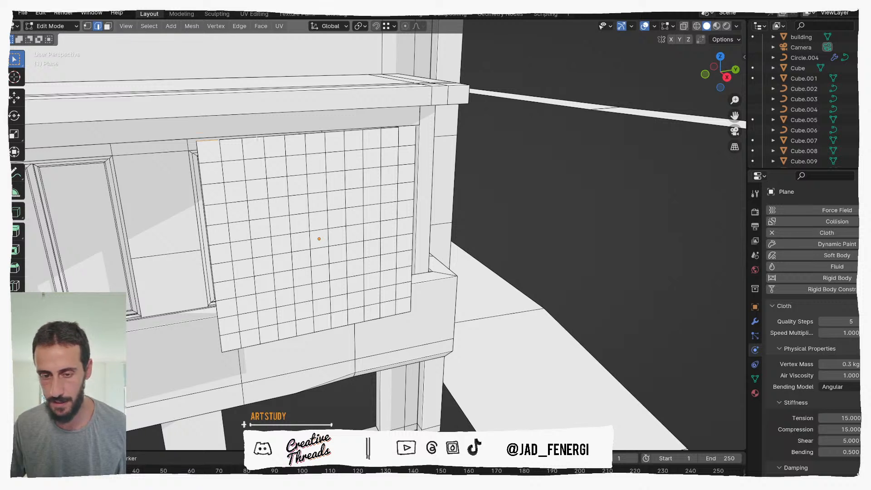
pyautogui.keyDown('ctrl'); pyautogui.click(234, 137); pyautogui.keyUp('ctrl')
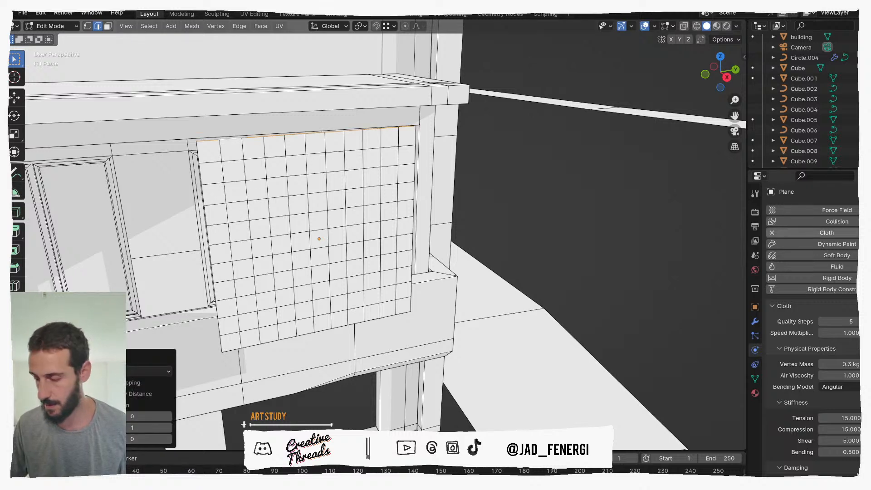
# Look through the plane's cloth physics settings for a way to pin the selected top edges.
pyautogui.scroll(-8, 826, 348)
pyautogui.rightClick(378, 194)
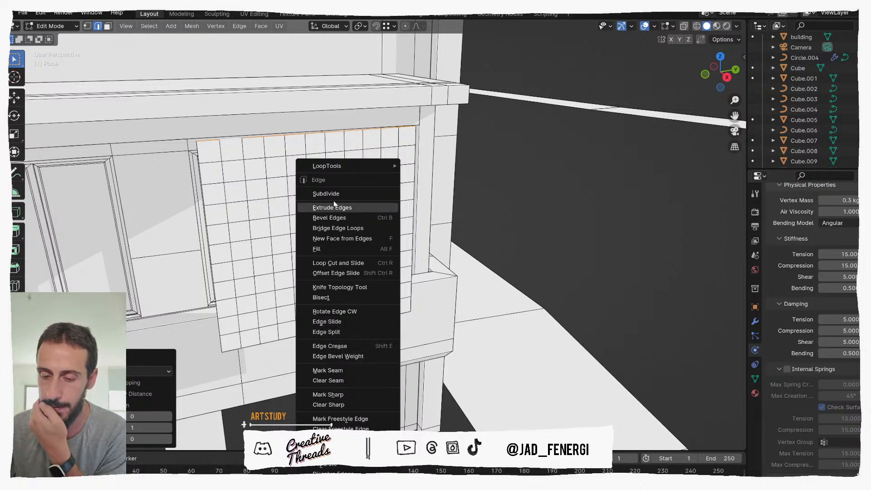
pyautogui.scroll(-4, 809, 295)
pyautogui.scroll(6, 798, 301)
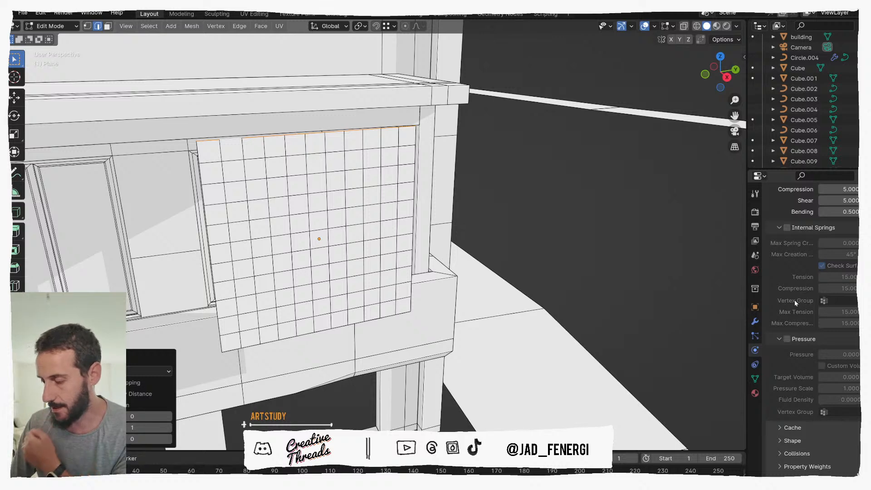
pyautogui.scroll(5, 788, 291)
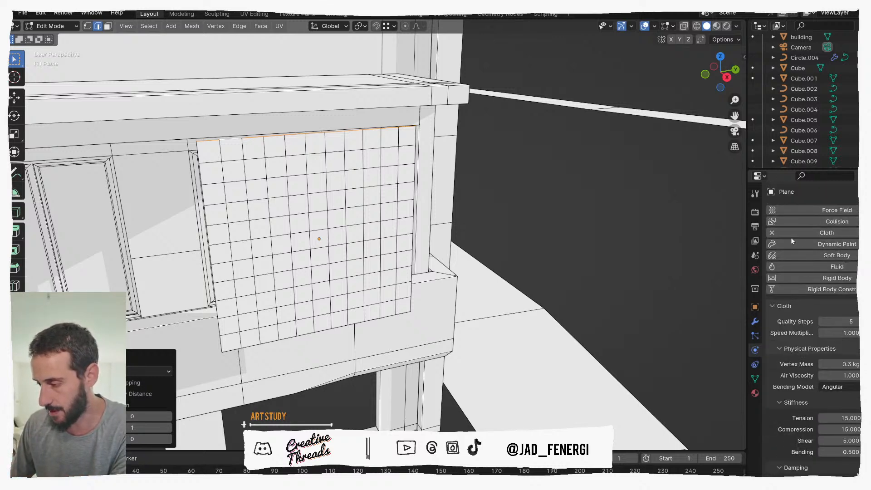
pyautogui.scroll(-6, 801, 317)
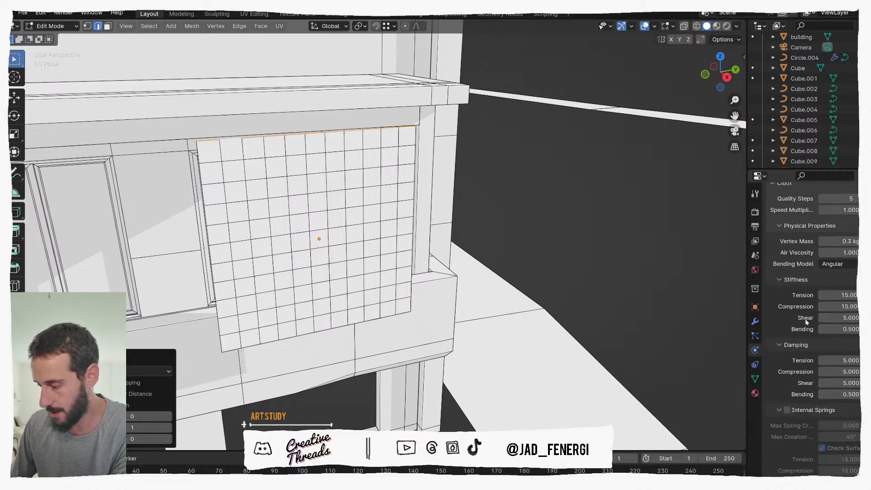
pyautogui.scroll(-2, 806, 322)
pyautogui.scroll(-4, 806, 321)
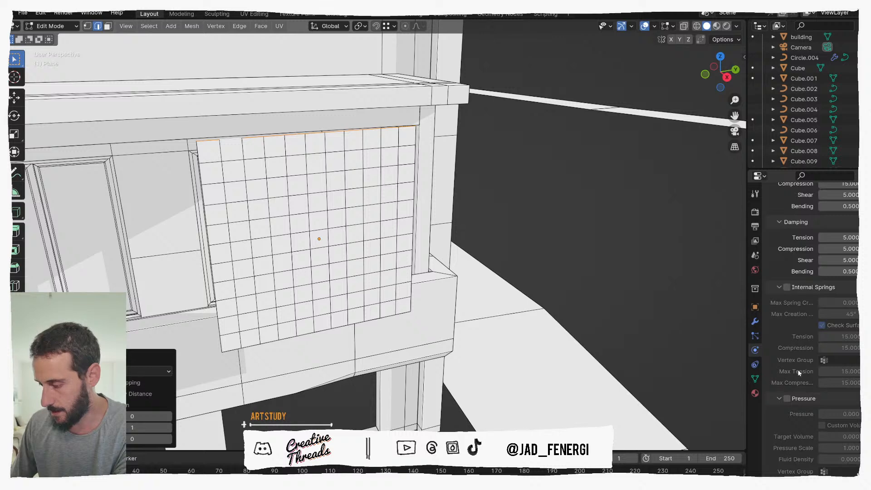
pyautogui.scroll(-3, 796, 358)
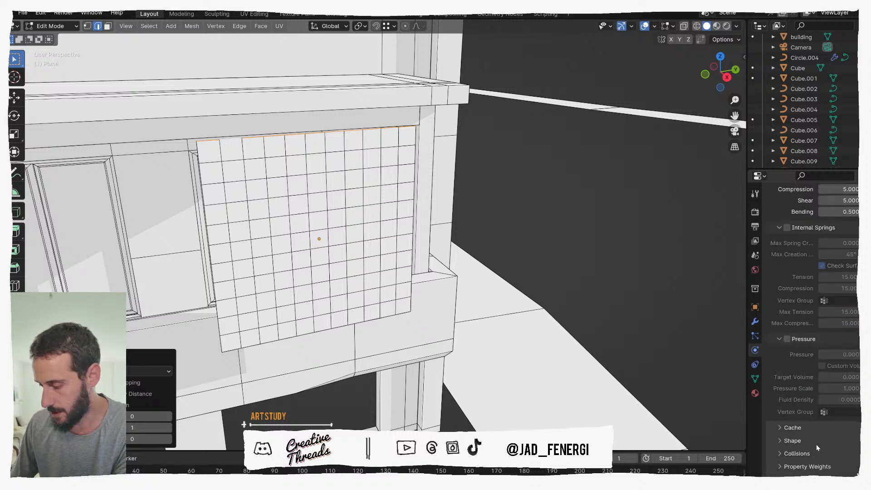
pyautogui.scroll(15, 802, 458)
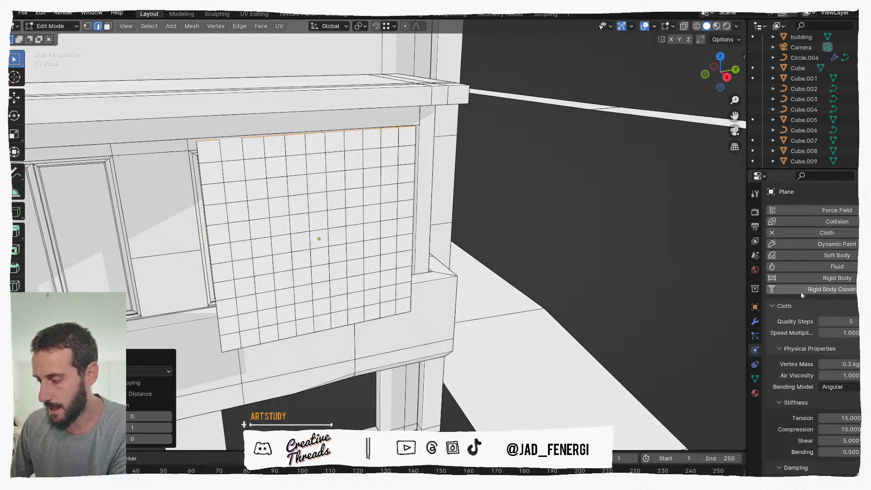
pyautogui.scroll(-1, 797, 350)
# Create a vertex group on the plane and assign the top row of vertices to it.
pyautogui.click(755, 379)
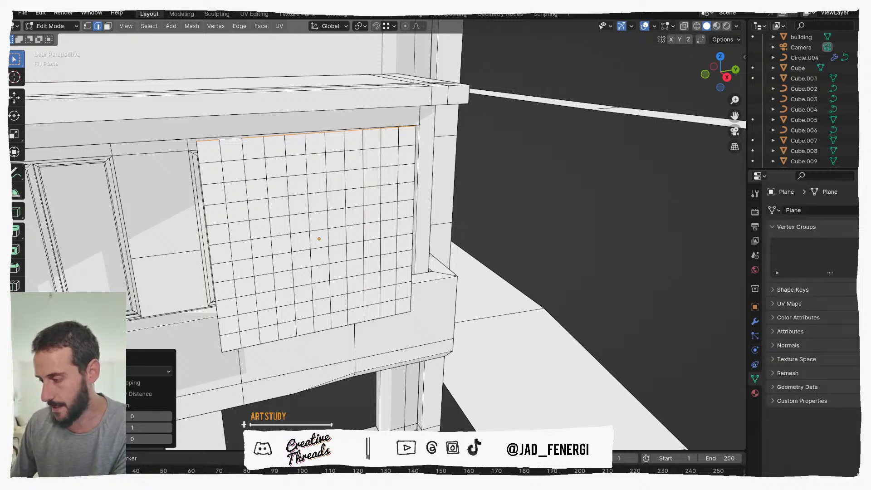
pyautogui.moveTo(145, 105); pyautogui.dragTo(135, 104, button='middle')
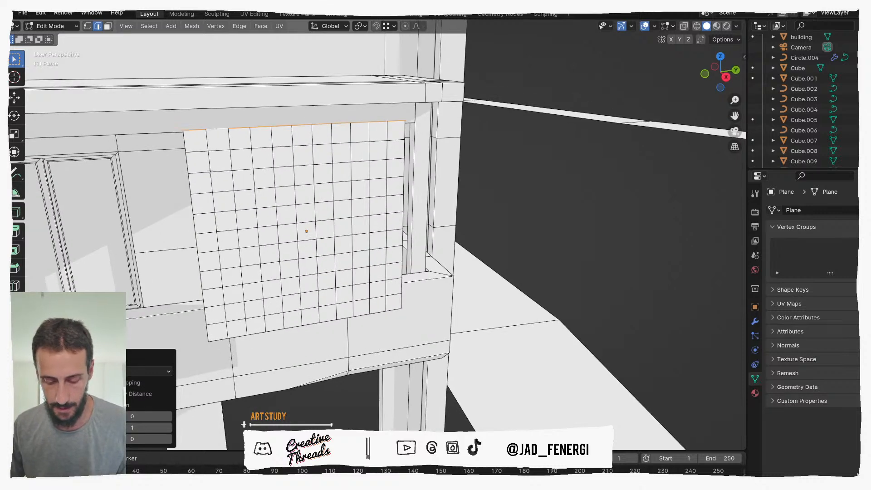
pyautogui.press('1')
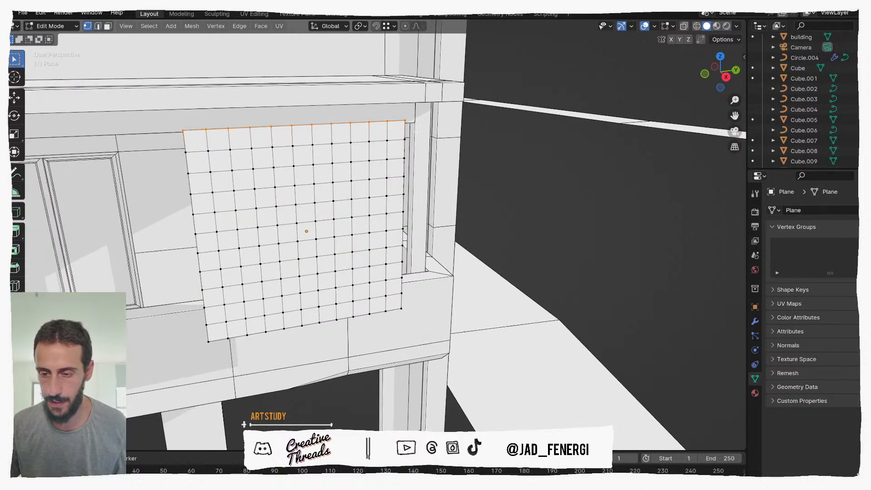
pyautogui.click(868, 243)
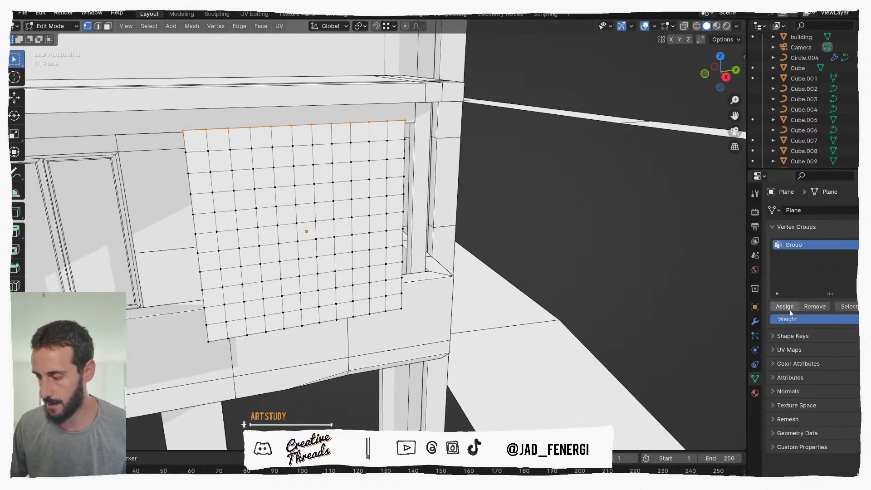
# Return the plane to Object Mode and look through its cloth physics settings for the pinning option.
pyautogui.click(753, 351)
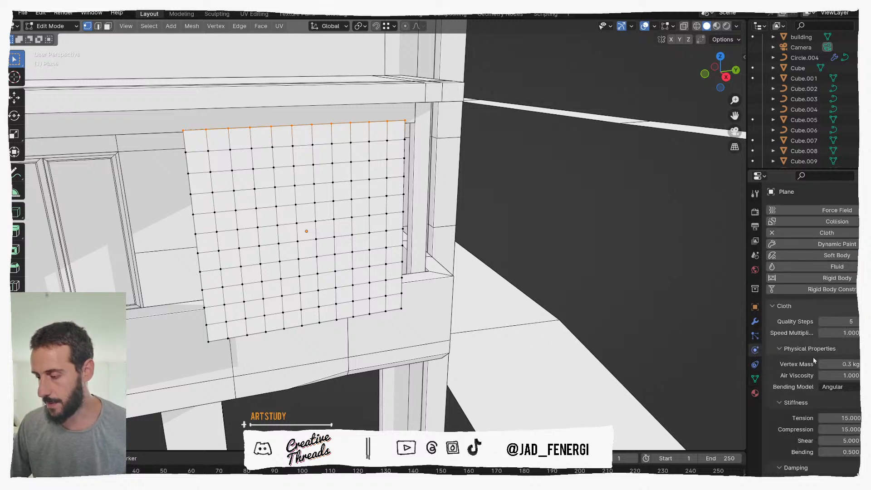
pyautogui.hotkey('ctrl', 'Tab')
pyautogui.click(266, 195)
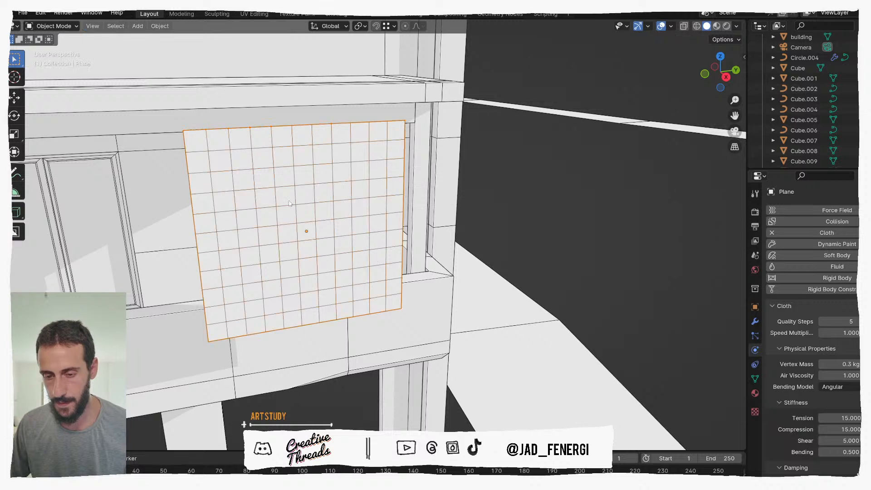
pyautogui.scroll(-1, 809, 332)
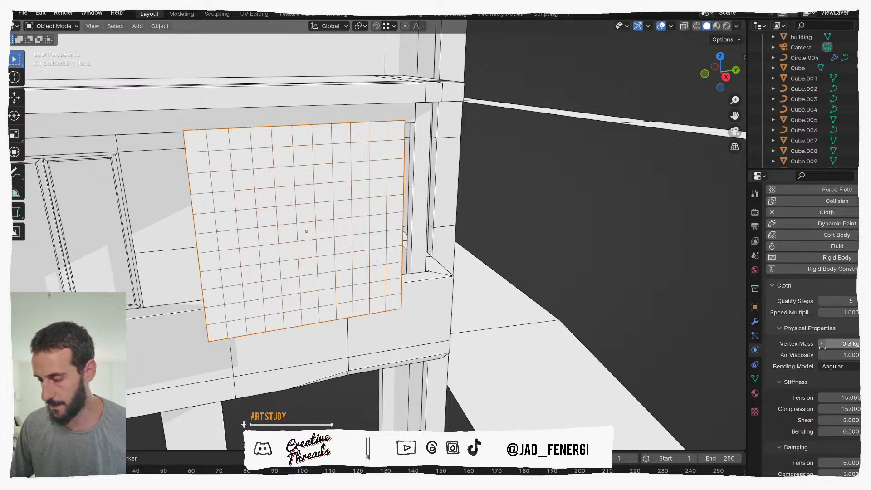
pyautogui.scroll(-3, 803, 368)
pyautogui.scroll(-8, 801, 369)
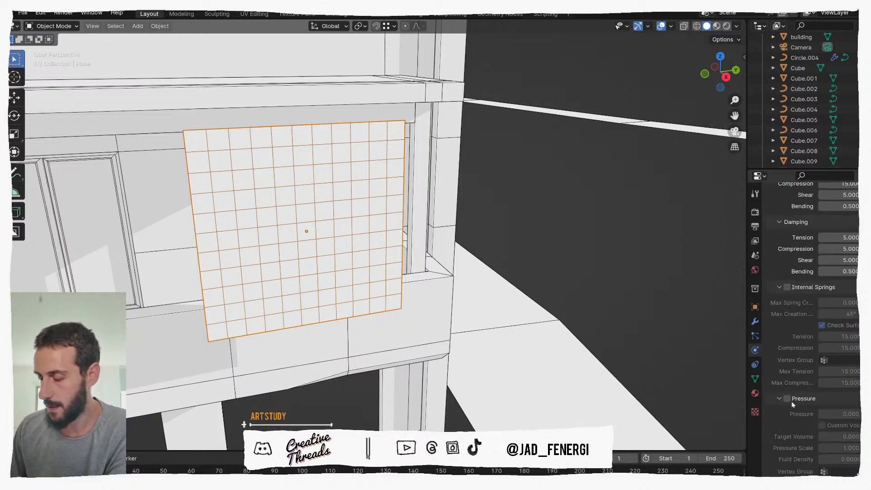
pyautogui.scroll(-3, 772, 377)
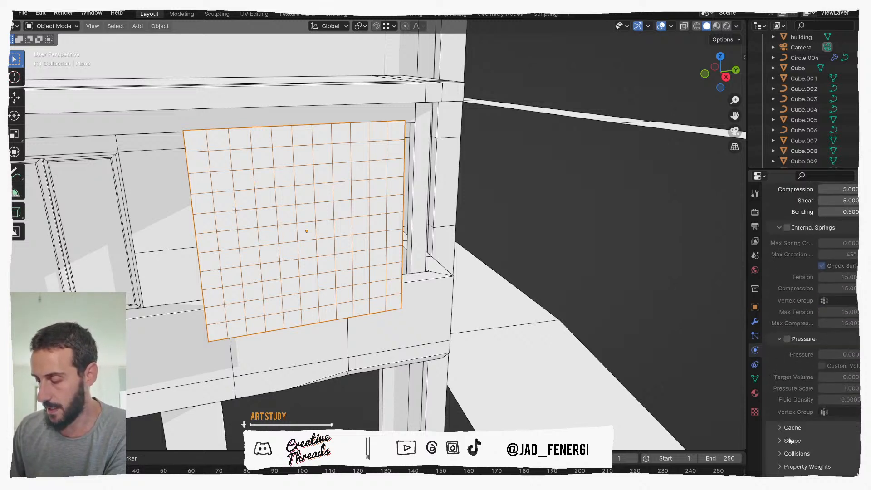
pyautogui.scroll(15, 801, 347)
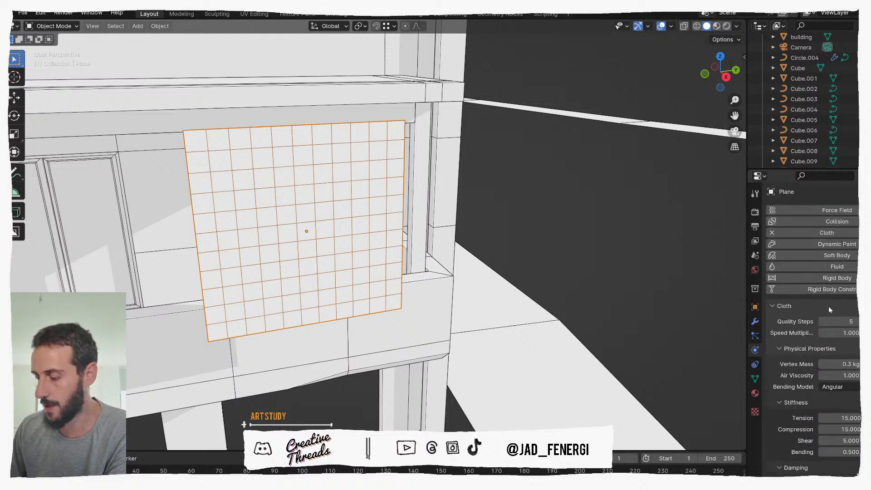
# Play the cloth simulation to check how the plane behaves in front of the balcony.
pyautogui.press('space')
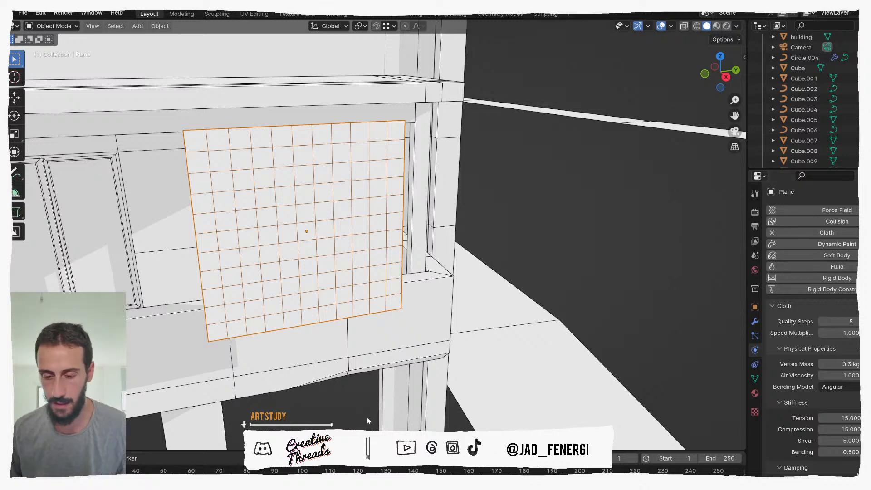
pyautogui.press('space')
pyautogui.scroll(-3, 373, 384)
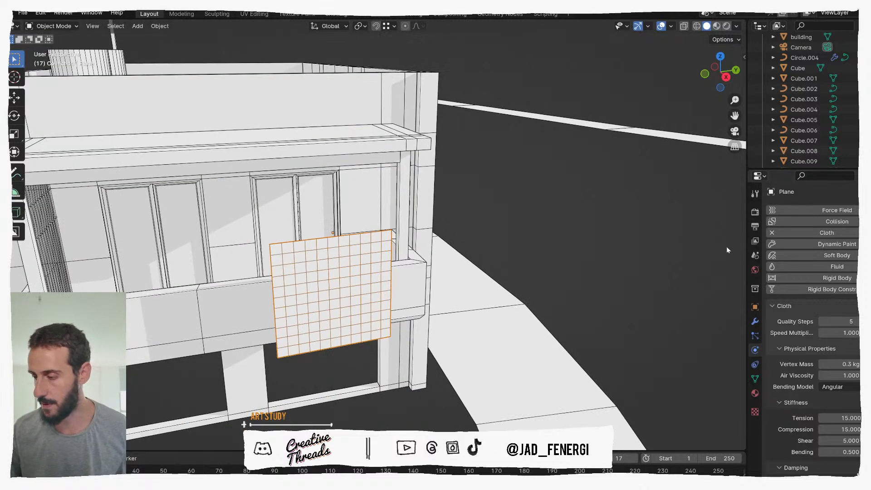
pyautogui.press('space')
pyautogui.scroll(-5, 349, 361)
pyautogui.press('space')
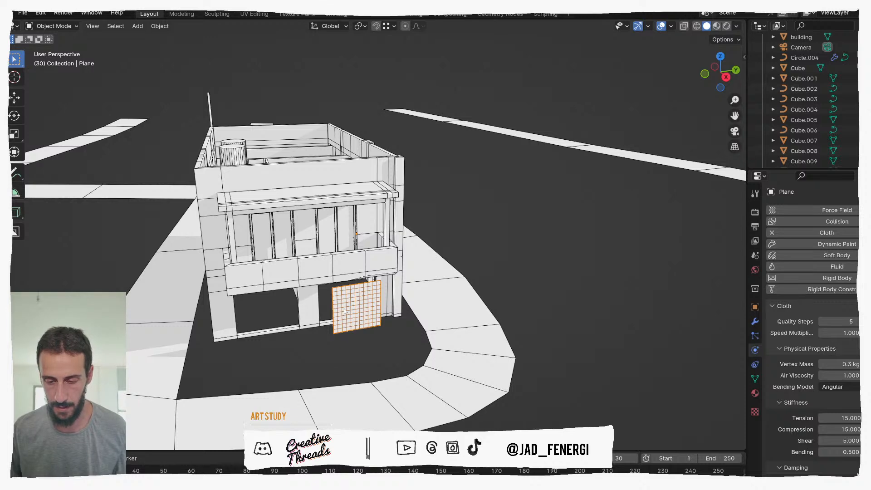
# Make the timeline slightly taller and rewind the animation to frame 0.
pyautogui.moveTo(172, 450); pyautogui.dragTo(231, 247)
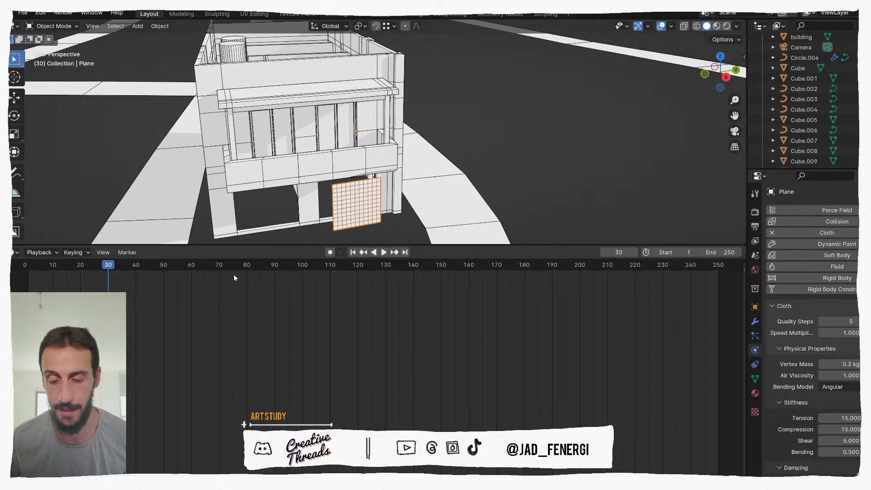
pyautogui.moveTo(266, 248); pyautogui.dragTo(567, 427)
pyautogui.scroll(-2, 802, 384)
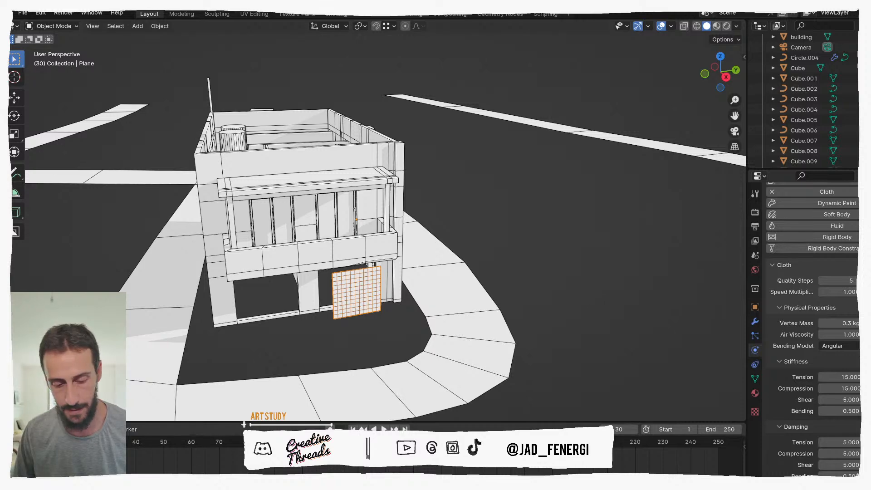
pyautogui.keyDown('shift'); pyautogui.moveTo(383, 290); pyautogui.dragTo(227, 312, button='middle'); pyautogui.keyUp('shift')
pyautogui.press('g')
pyautogui.click(297, 305)
pyautogui.moveTo(244, 256); pyautogui.dragTo(679, 295, button='middle')
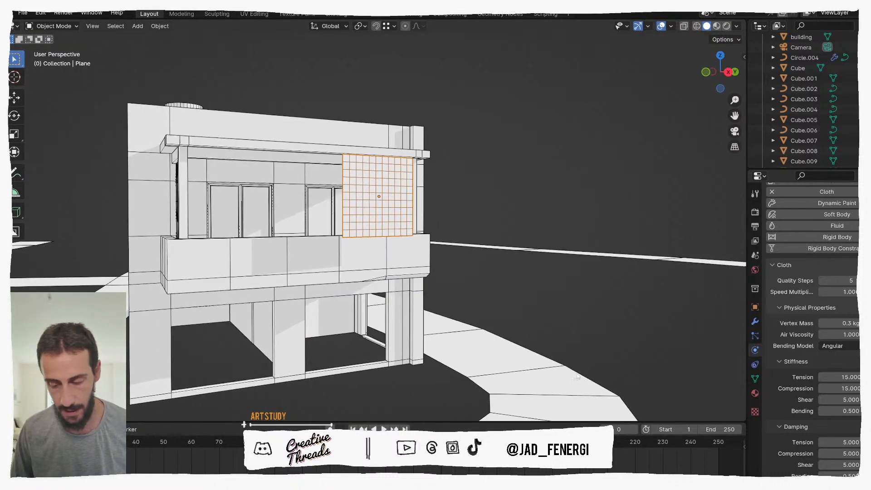
# Expand the cloth's Cache, Shape and Collisions settings and set the pin group to the vertex group Group.
pyautogui.scroll(-12, 821, 399)
pyautogui.click(792, 427)
pyautogui.scroll(-5, 811, 423)
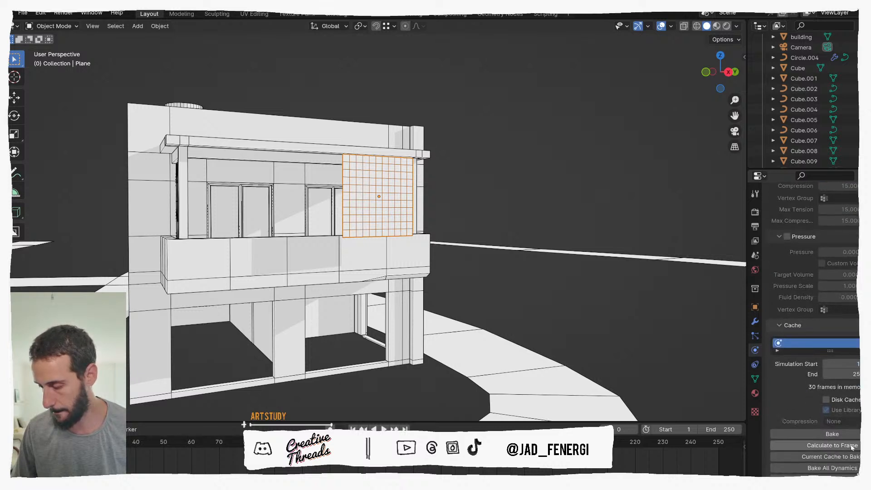
pyautogui.scroll(-2, 850, 448)
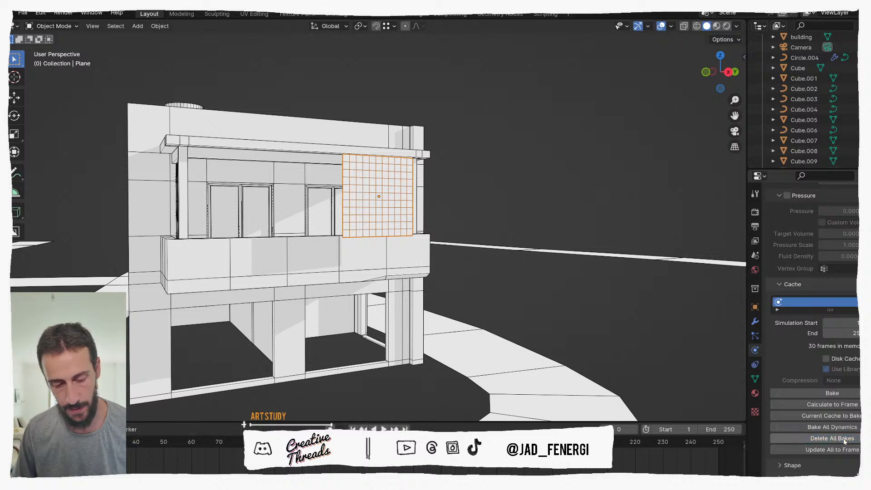
pyautogui.scroll(-2, 841, 441)
pyautogui.click(800, 455)
pyautogui.click(797, 442)
pyautogui.scroll(-8, 805, 444)
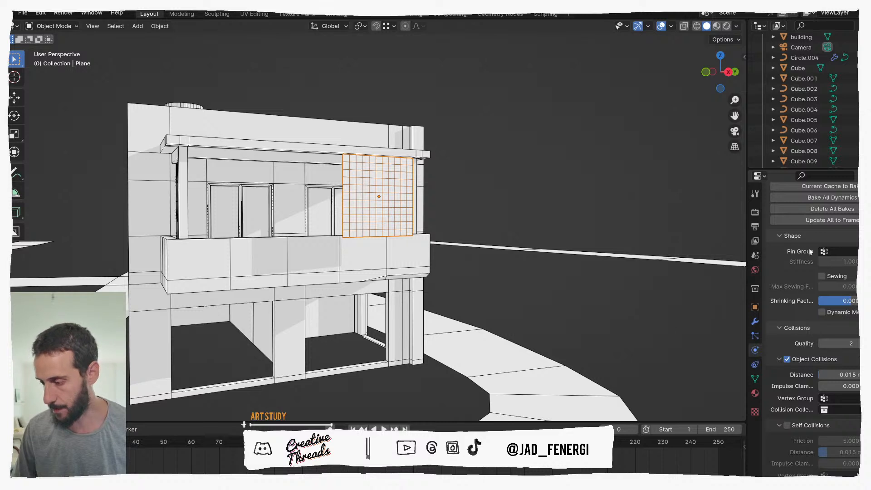
pyautogui.click(842, 249)
pyautogui.click(805, 264)
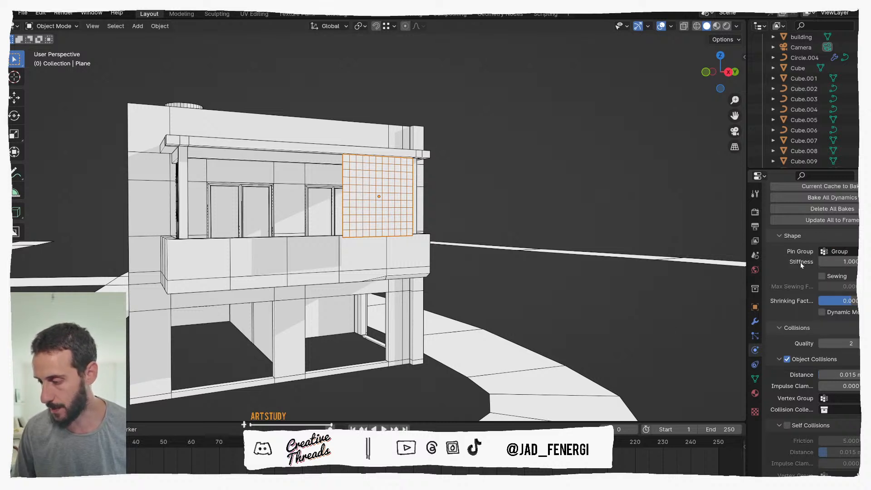
# Enable Pressure in the cloth settings and play the simulation on the pinned plane.
pyautogui.scroll(12, 792, 261)
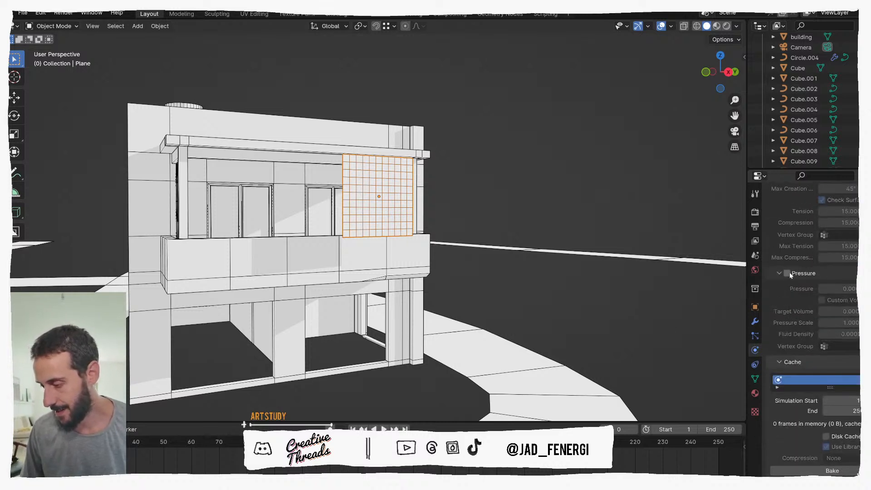
pyautogui.scroll(3, 790, 274)
pyautogui.click(787, 314)
pyautogui.press('space')
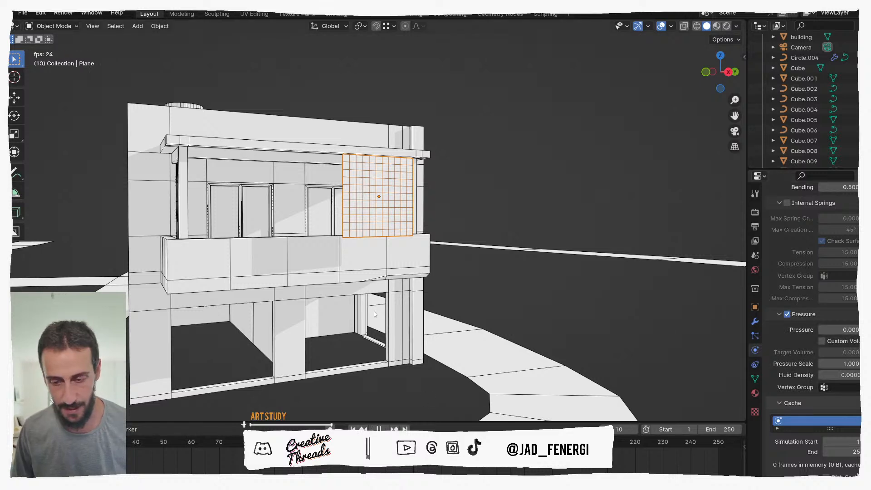
pyautogui.press('space')
# Set the cloth pressure to 0.5 and play the simulation to test it.
pyautogui.scroll(3, 822, 333)
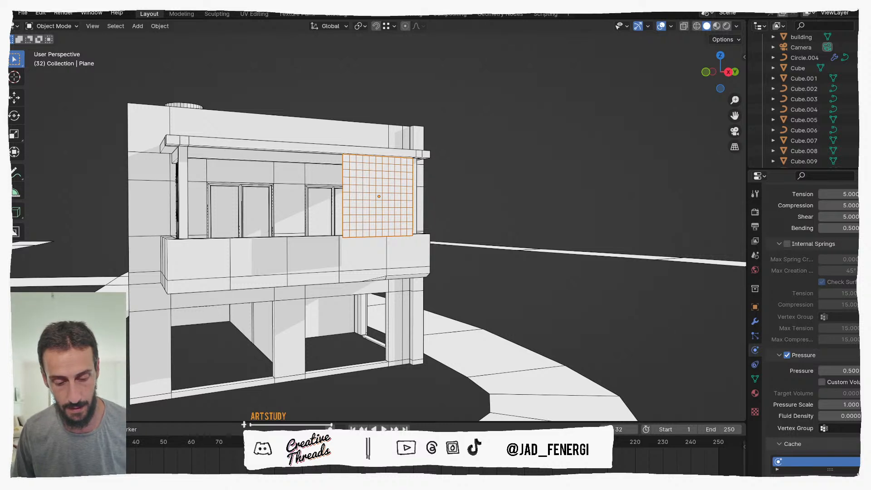
pyautogui.press('space')
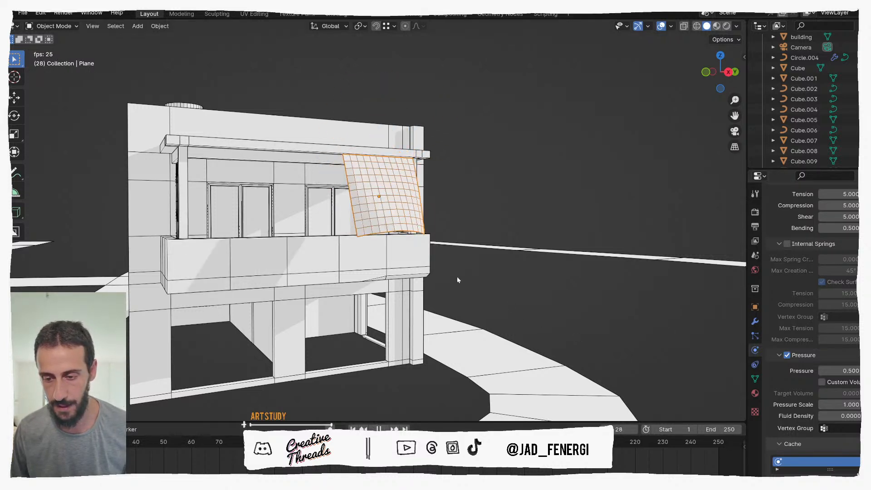
pyautogui.press('space')
pyautogui.click(838, 371)
pyautogui.write('0.5')
pyautogui.press('Return')
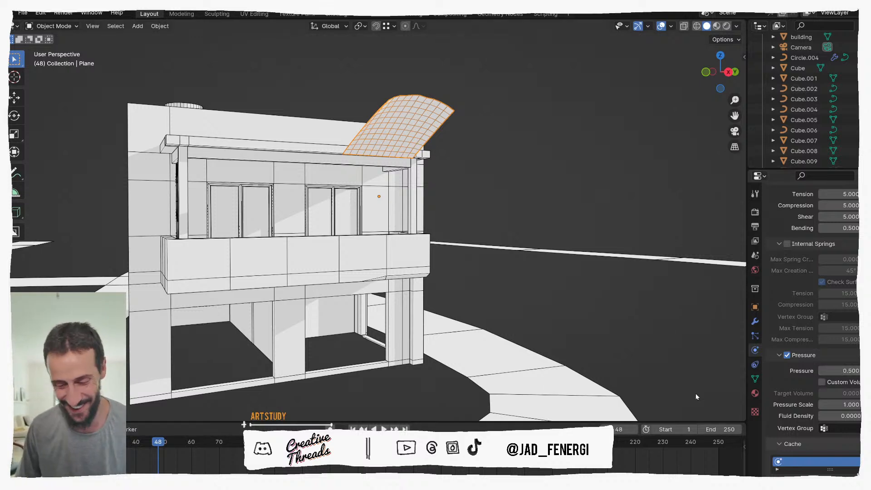
# Set the cloth pressure to 0.1.
pyautogui.click(846, 374)
pyautogui.write('0.1')
pyautogui.press('Return')
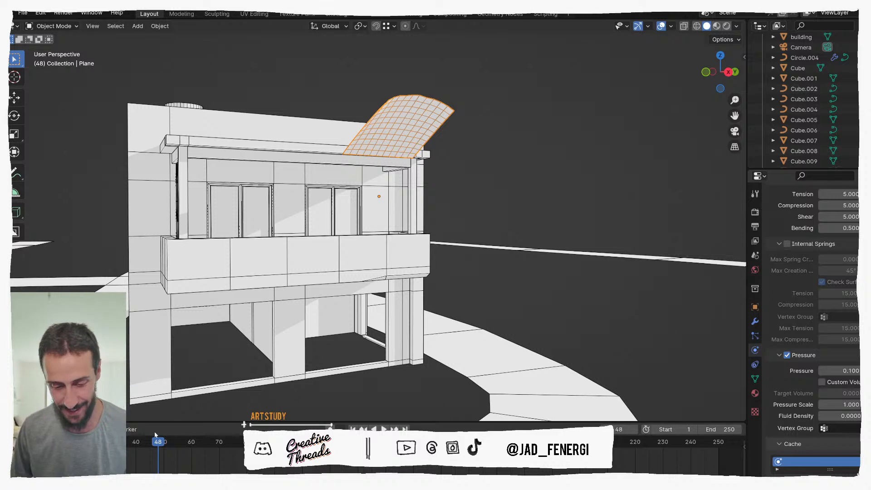
# Replay the cloth simulation from its first frame to test the curtain with the new pressure.
pyautogui.hotkey('shift', 'Left')
pyautogui.press('space')
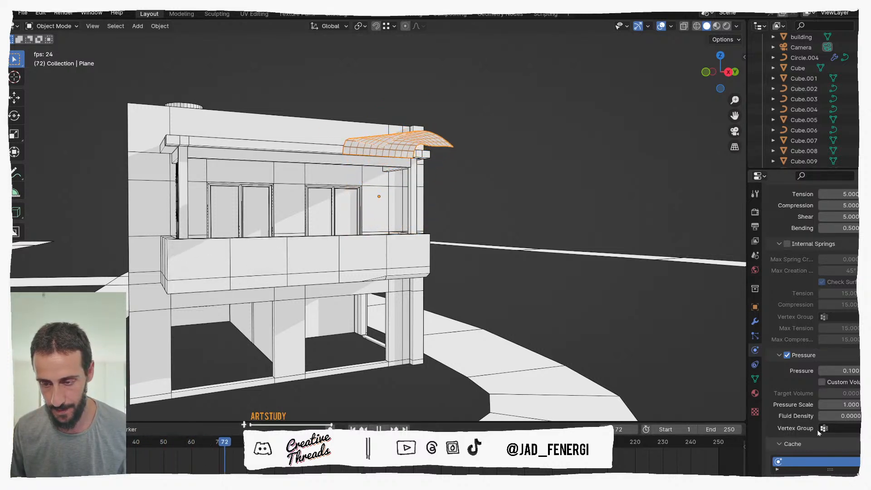
pyautogui.press('space')
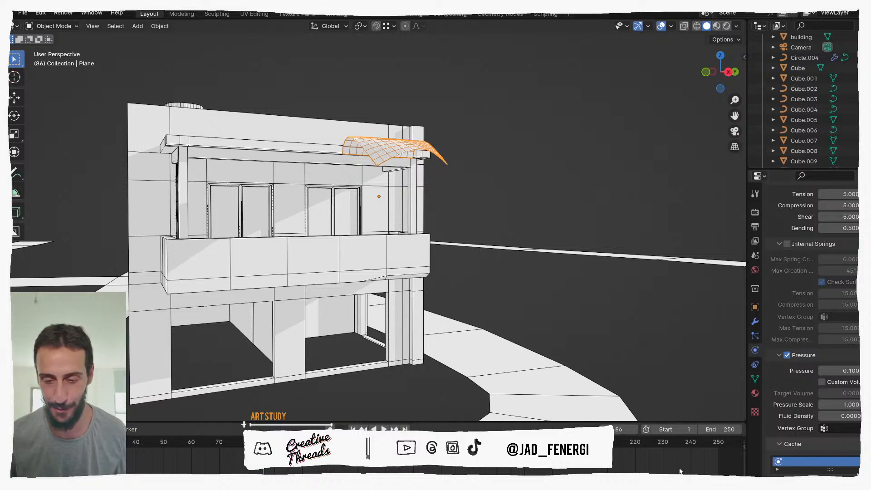
pyautogui.hotkey('shift', 'Left')
pyautogui.press('space')
pyautogui.press('space')
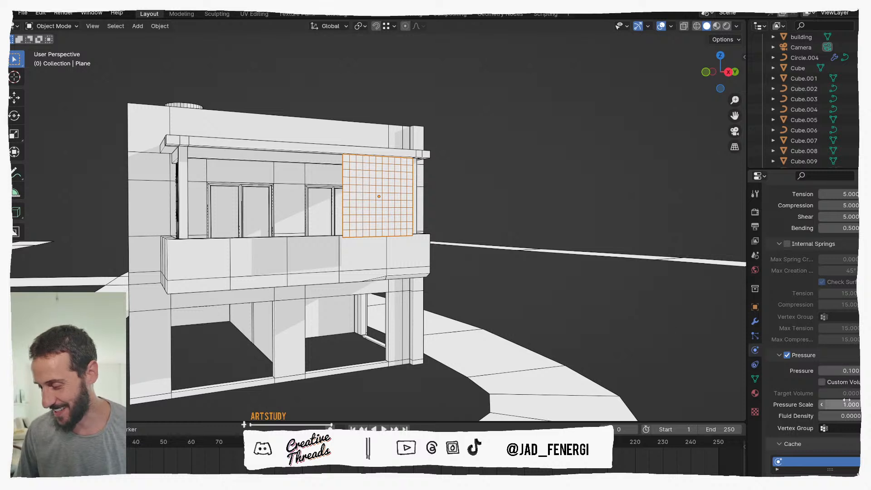
# Set the cloth's damping shear to 17.9 and bending to 10, and play the simulation to test it.
pyautogui.scroll(5, 826, 343)
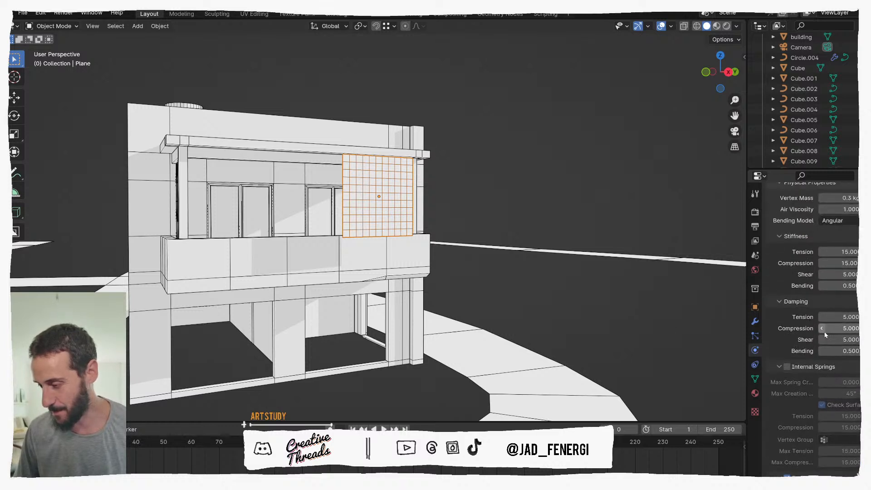
pyautogui.moveTo(841, 339)
pyautogui.mouseDown()
pyautogui.moveTo(853, 340)
pyautogui.moveTo(842, 339)
pyautogui.mouseUp()
pyautogui.moveTo(841, 351); pyautogui.dragTo(857, 351)
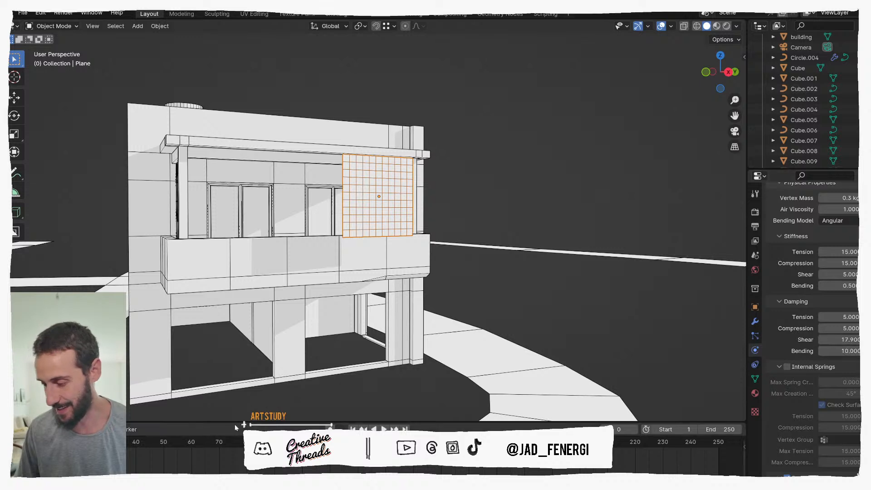
pyautogui.press('space')
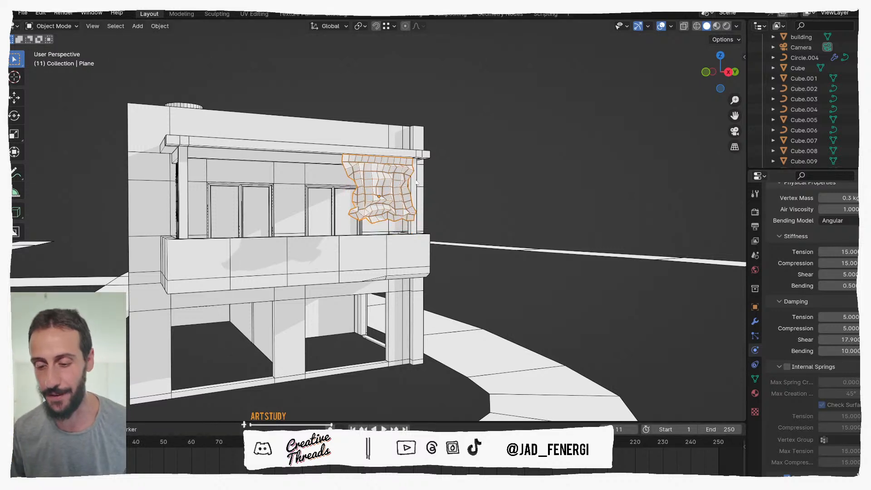
# Delete the cloth-simulated curtain plane from the balcony opening.
pyautogui.press('Tab')
pyautogui.press('Tab')
pyautogui.press('x')
pyautogui.press('Escape')
pyautogui.press('x')
pyautogui.click(380, 209)
# Isolate the main building object and duplicate it in place.
pyautogui.moveTo(413, 212); pyautogui.dragTo(434, 182, button='middle')
pyautogui.scroll(2, 481, 248)
pyautogui.moveTo(282, 253); pyautogui.dragTo(313, 244, button='middle')
pyautogui.click(307, 244)
pyautogui.press('Tab')
pyautogui.press('3')
pyautogui.press('Tab')
pyautogui.scroll(-1, 313, 244)
pyautogui.press('/')
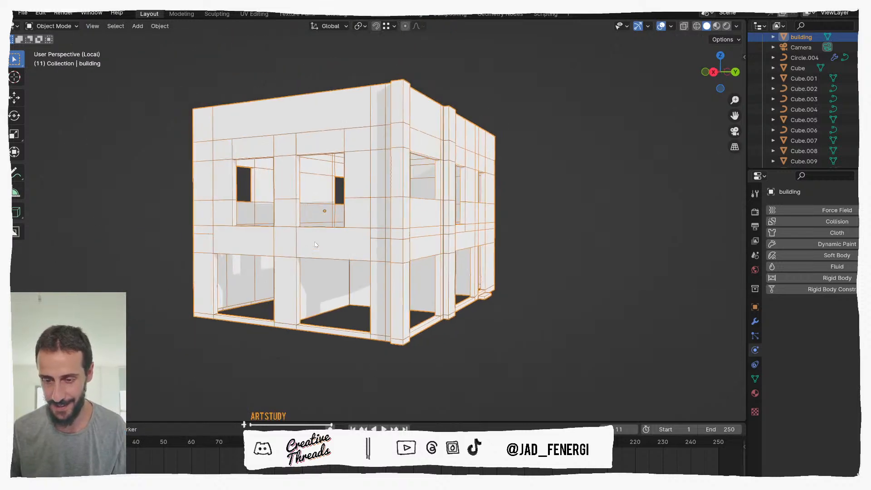
pyautogui.hotkey('shift', 'd')
pyautogui.rightClick(327, 288)
pyautogui.press('/')
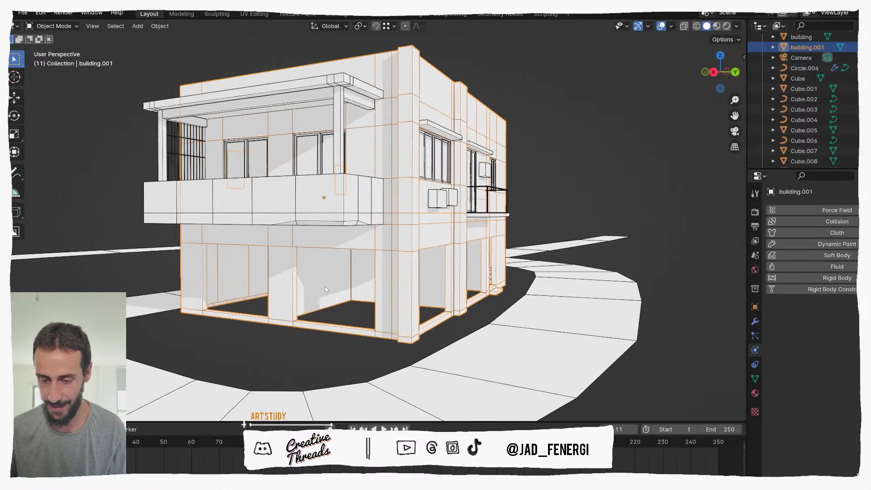
# Isolate the duplicate and delete all its faces except the band of panels above the ground-floor openings.
pyautogui.press('/')
pyautogui.moveTo(330, 285); pyautogui.dragTo(352, 278, button='middle')
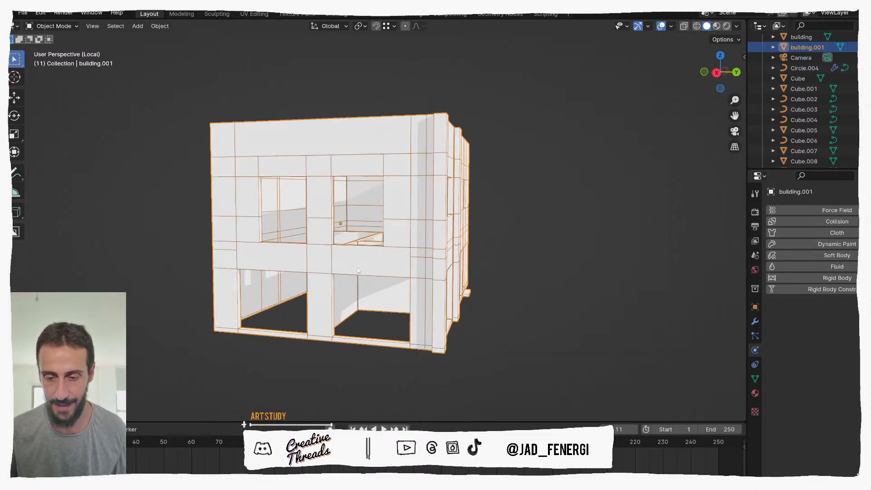
pyautogui.press('Tab')
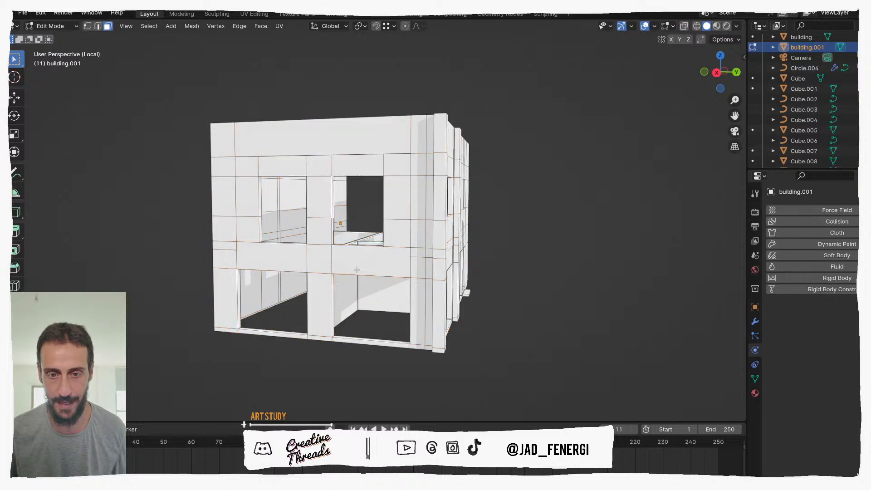
pyautogui.keyDown('alt'); pyautogui.click(356, 266); pyautogui.keyUp('alt')
pyautogui.moveTo(357, 267); pyautogui.dragTo(449, 328, button='middle')
pyautogui.hotkey('ctrl', 'i')
pyautogui.press('x')
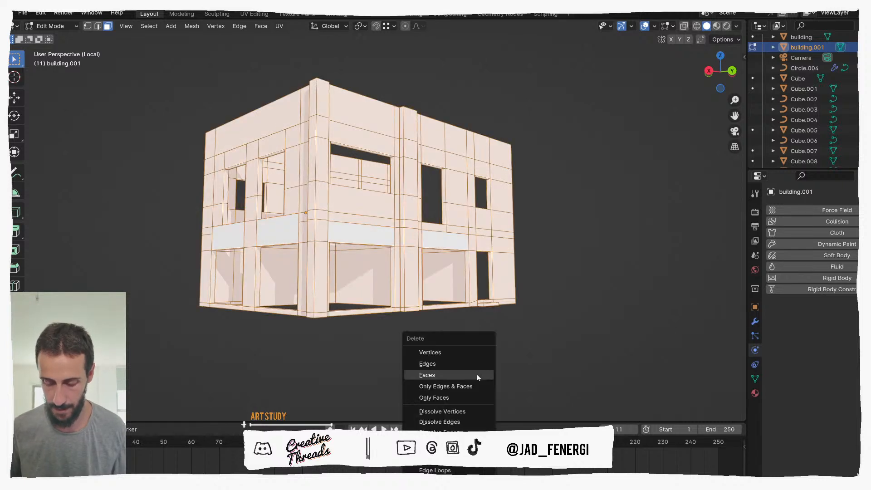
pyautogui.click(477, 375)
# Reveal the duplicate's hidden geometry, delete the leftover faces and edges around the panels, and show the whole scene again.
pyautogui.moveTo(402, 272); pyautogui.dragTo(386, 301, button='middle')
pyautogui.hotkey('alt', 'h')
pyautogui.press('x')
pyautogui.click(401, 258)
pyautogui.press('2')
pyautogui.press('x')
pyautogui.click(286, 276)
pyautogui.moveTo(286, 276); pyautogui.dragTo(360, 279, button='middle')
pyautogui.press('x')
pyautogui.click(297, 298)
pyautogui.press('Tab')
pyautogui.press('KP_Divide')
# Select the upper vertices of the panels from the back view and lower them about 0.28 m along the Z axis.
pyautogui.press('Tab')
pyautogui.moveTo(313, 234)
pyautogui.mouseDown(button='middle')
pyautogui.moveTo(261, 235)
pyautogui.moveTo(275, 215)
pyautogui.moveTo(239, 212)
pyautogui.moveTo(301, 232)
pyautogui.mouseUp(button='middle')
pyautogui.press('Tab')
pyautogui.press('Tab')
pyautogui.press('1')
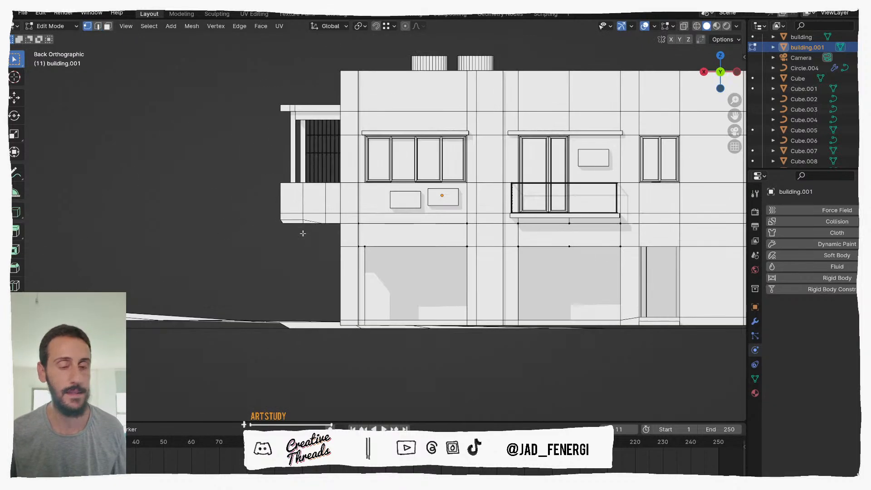
pyautogui.scroll(1, 275, 197)
pyautogui.scroll(-1, 275, 197)
pyautogui.moveTo(253, 192); pyautogui.dragTo(635, 238)
pyautogui.scroll(-2, 499, 239)
pyautogui.moveTo(499, 239); pyautogui.dragTo(562, 226, button='middle')
pyautogui.press('g')
pyautogui.press('x')
pyautogui.rightClick(458, 216)
pyautogui.press('g')
pyautogui.press('z')
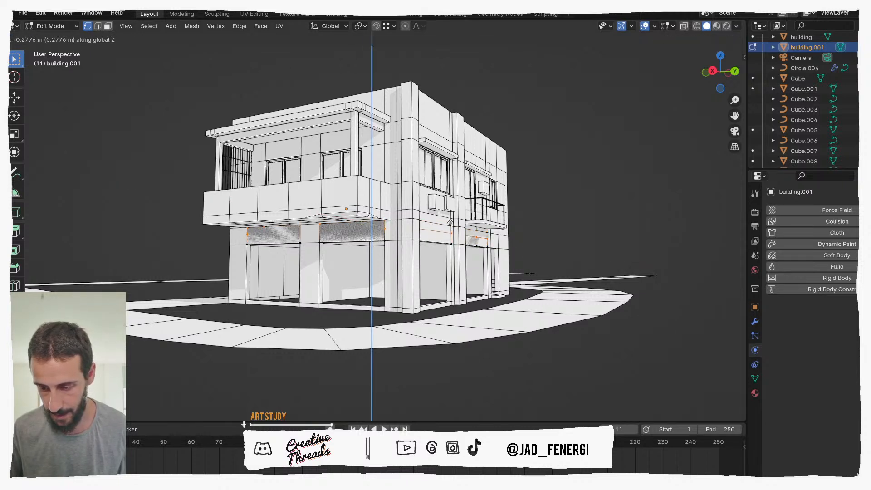
pyautogui.click(450, 220)
# Lower the same upper panel vertices again by about 0.24 m along the Z axis.
pyautogui.scroll(5, 451, 226)
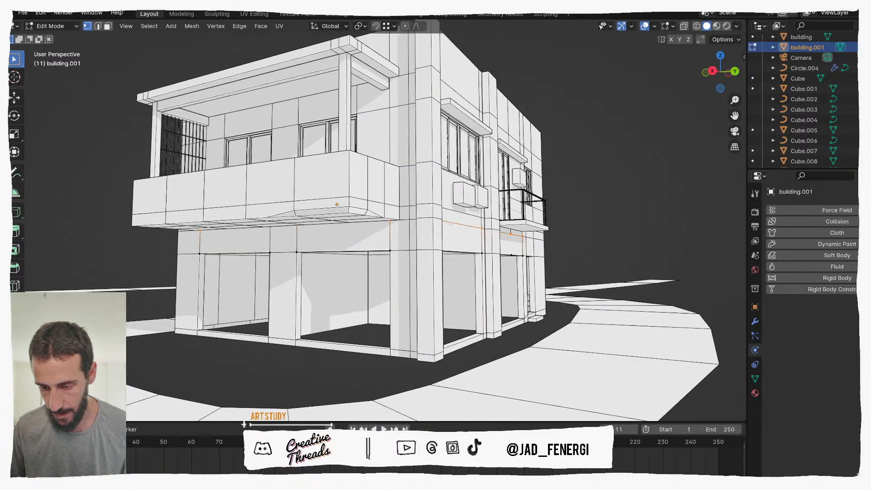
pyautogui.press('g')
pyautogui.press('z')
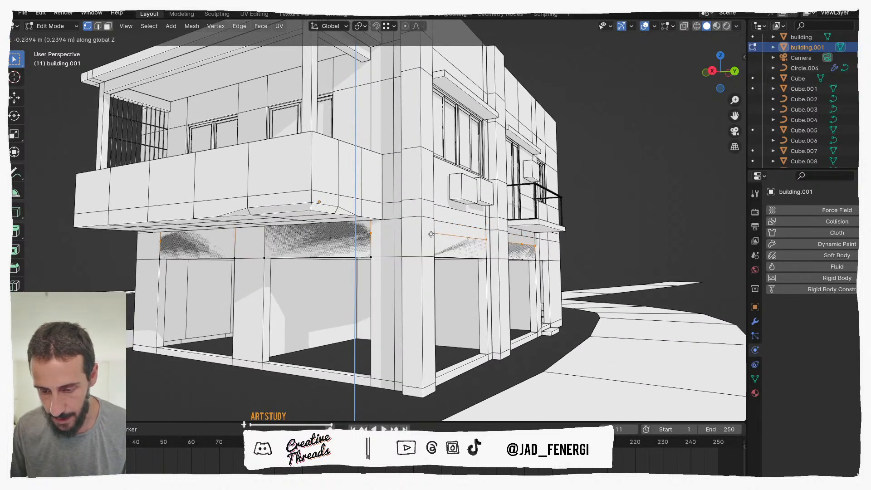
pyautogui.click(431, 229)
# Isolate the panels and dissolve the surplus vertices along their edges, leaving plain four-cornered rectangles.
pyautogui.press('KP_Divide')
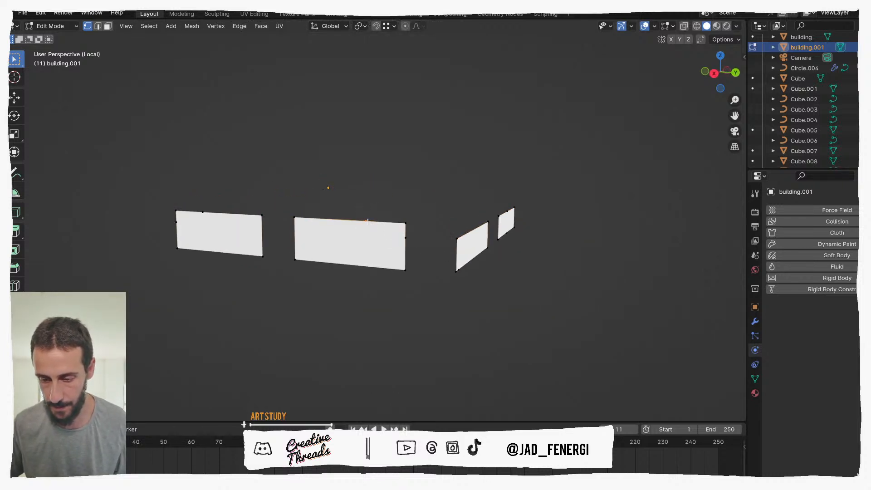
pyautogui.moveTo(410, 244); pyautogui.dragTo(430, 255, button='middle')
pyautogui.hotkey('ctrl', 'x')
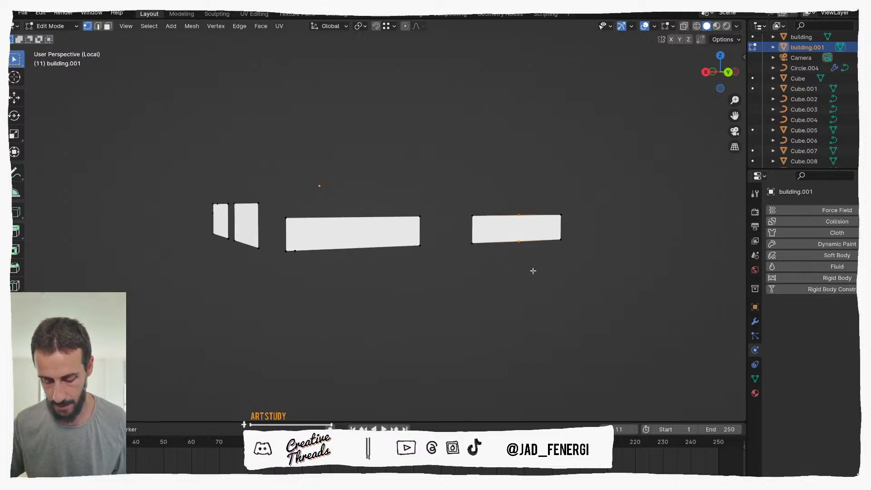
pyautogui.hotkey('ctrl', 'x')
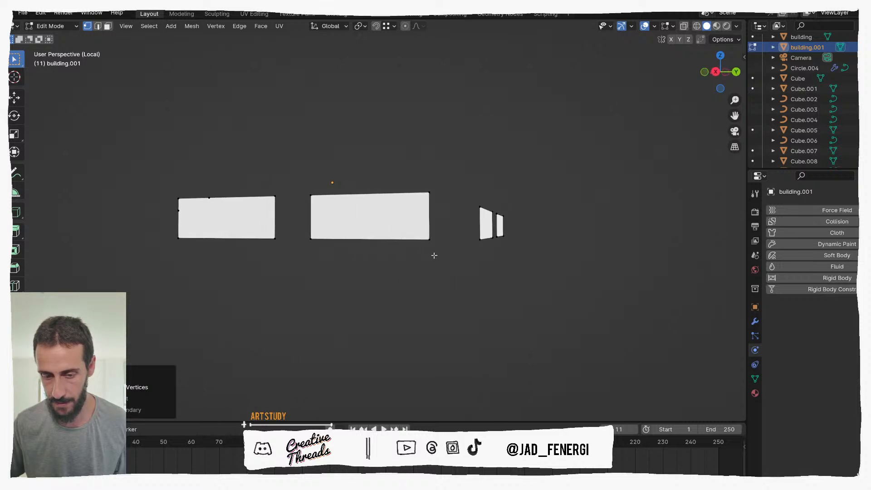
pyautogui.click(177, 211)
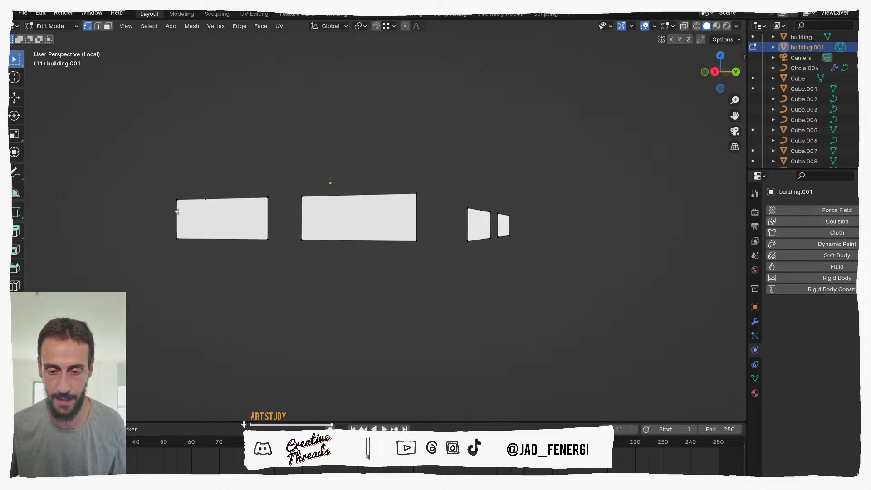
pyautogui.rightClick(179, 213)
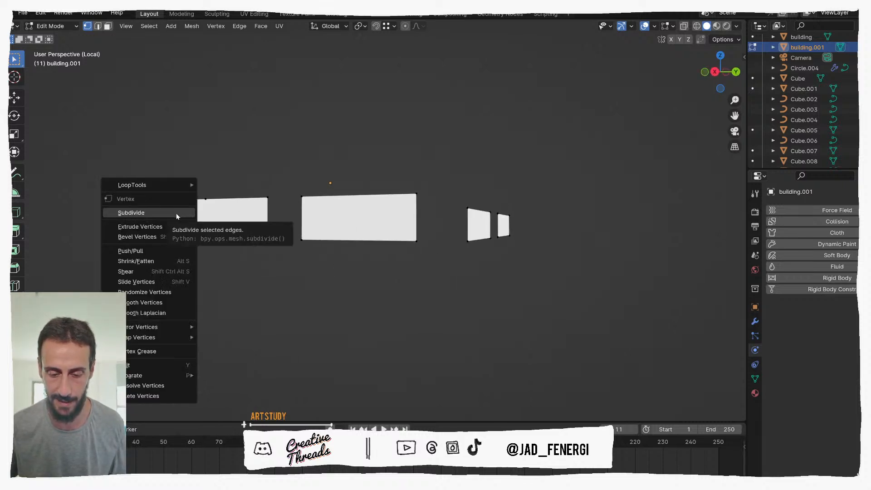
pyautogui.press('Escape')
pyautogui.press('x')
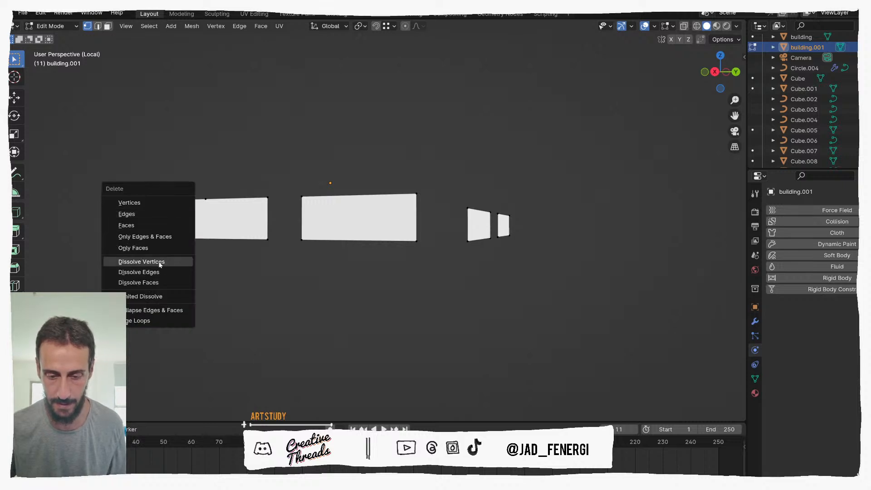
pyautogui.click(150, 262)
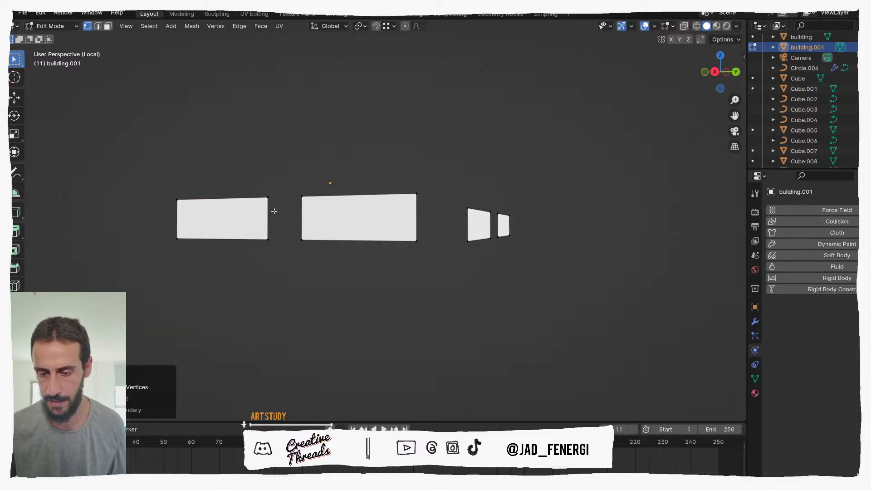
# Lower the top vertices of the two taller front panels about 0.3 m along Z to level them with the others.
pyautogui.moveTo(274, 211); pyautogui.dragTo(213, 216, button='middle')
pyautogui.press('KP_1')
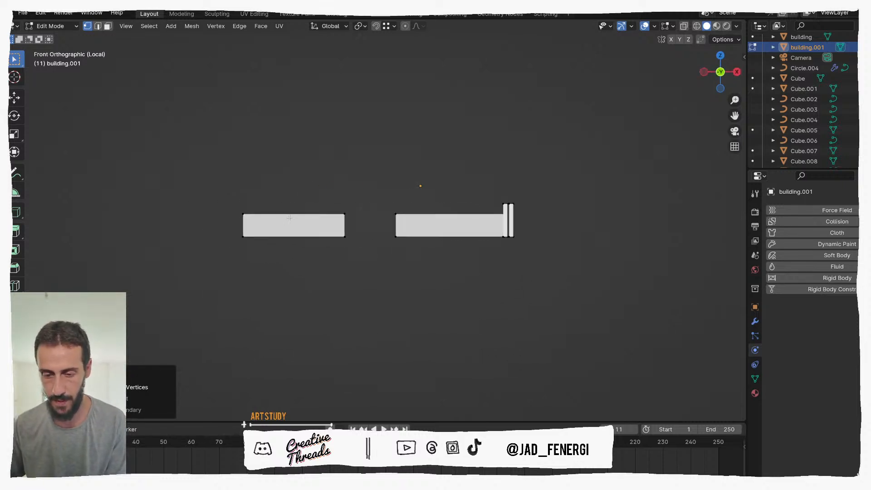
pyautogui.scroll(1, 492, 206)
pyautogui.moveTo(507, 188); pyautogui.dragTo(560, 206)
pyautogui.scroll(3, 453, 216)
pyautogui.press('g')
pyautogui.press('z')
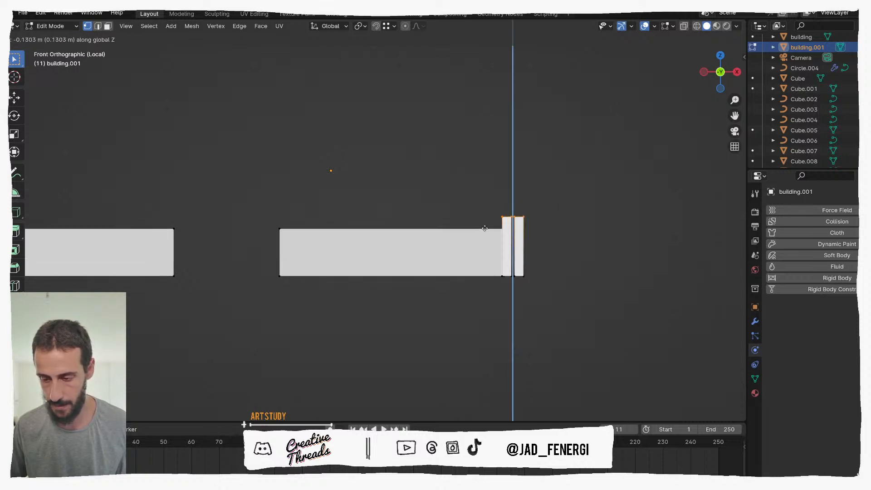
pyautogui.click(508, 239)
# Show the full building again and lower the top edges of the front panels slightly beneath the balcony slab.
pyautogui.scroll(-2, 508, 239)
pyautogui.moveTo(508, 240); pyautogui.dragTo(430, 250, button='middle')
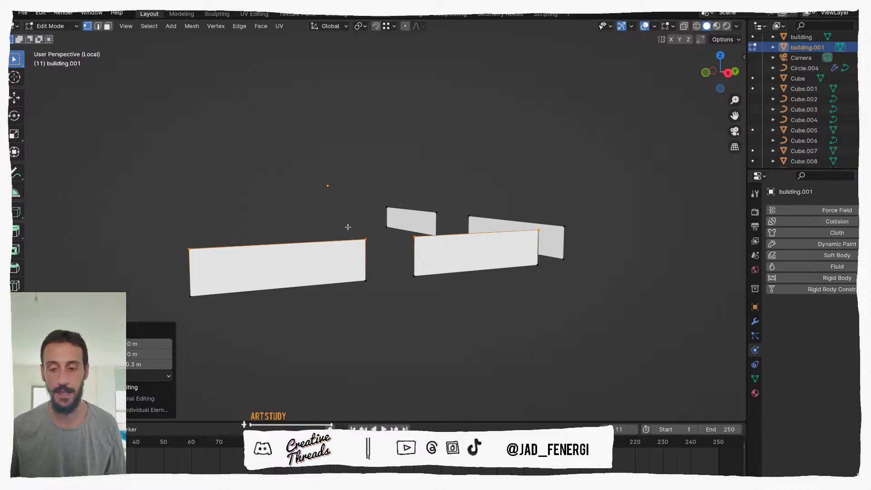
pyautogui.moveTo(185, 210); pyautogui.dragTo(227, 218, button='middle')
pyautogui.press('KP_Divide')
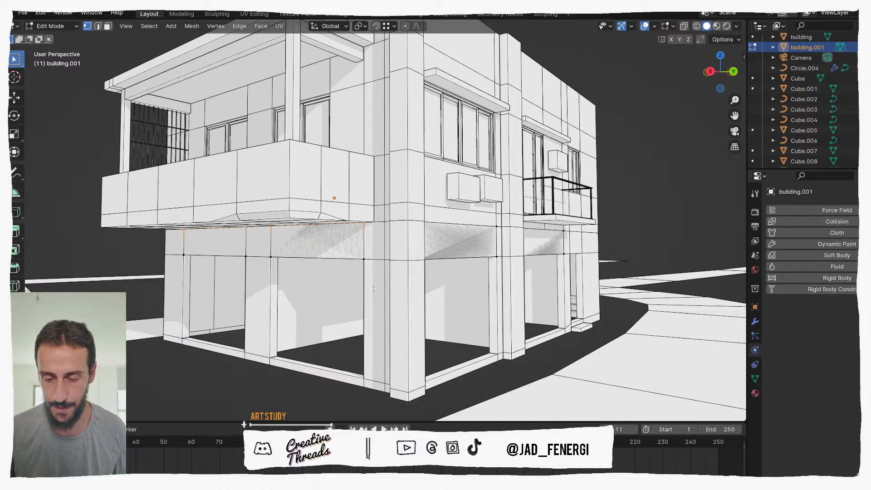
pyautogui.moveTo(307, 230); pyautogui.dragTo(280, 221, button='middle')
pyautogui.keyDown('shift'); pyautogui.moveTo(268, 250); pyautogui.dragTo(268, 251); pyautogui.keyUp('shift')
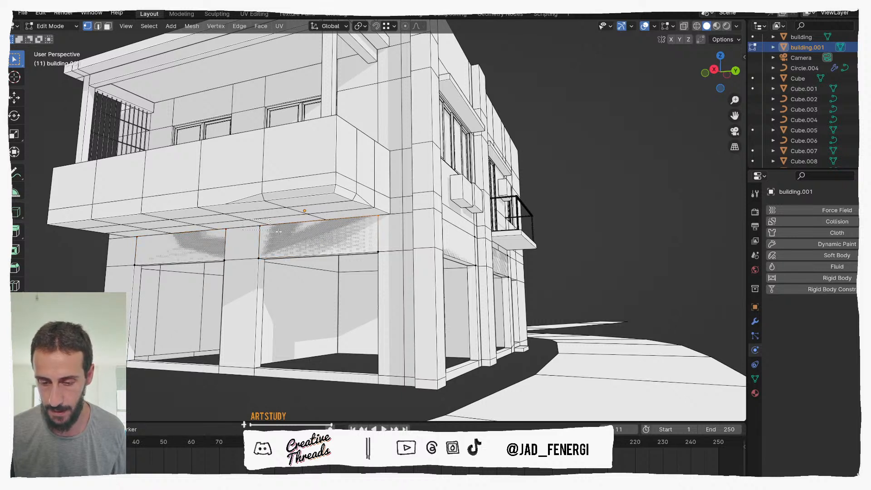
pyautogui.press('g')
pyautogui.press('z')
pyautogui.click(301, 233)
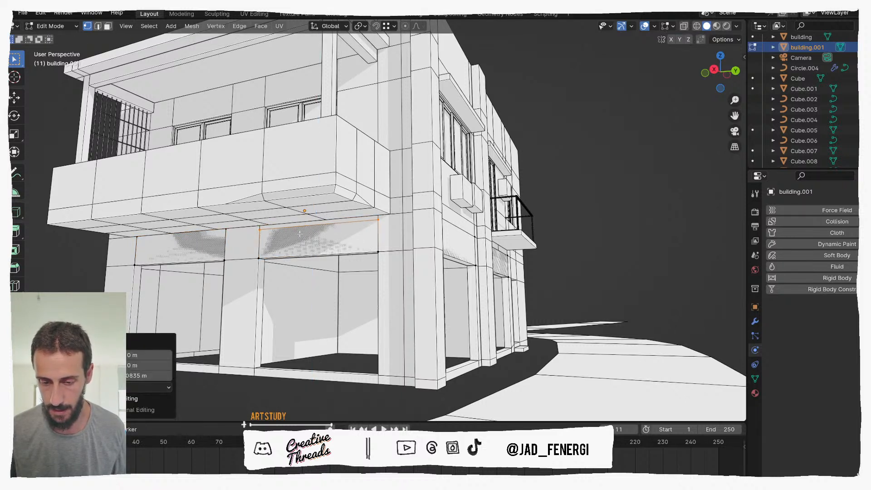
# Adjust the height of the bottom edge of the front panel nearest the corner and open the object's modifier settings.
pyautogui.keyDown('shift'); pyautogui.moveTo(399, 270); pyautogui.dragTo(399, 270); pyautogui.keyUp('shift')
pyautogui.press('g')
pyautogui.press('z')
pyautogui.click(370, 251)
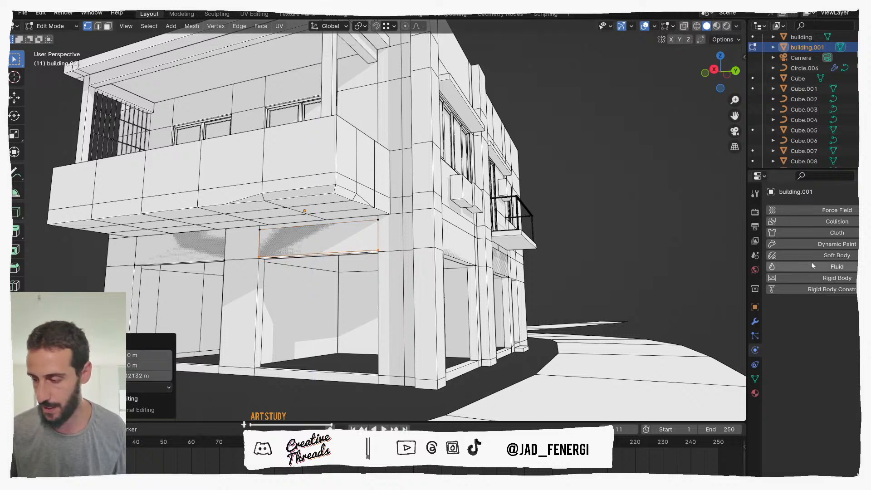
pyautogui.click(754, 321)
pyautogui.click(794, 211)
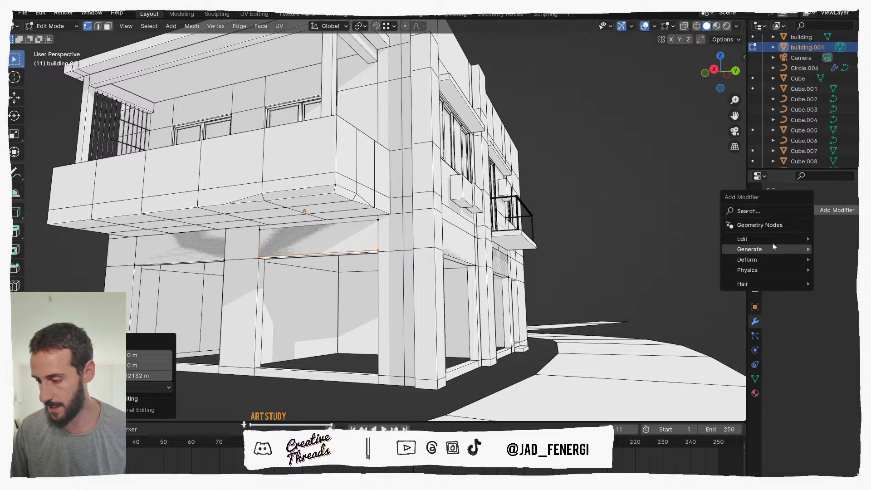
pyautogui.click(759, 225)
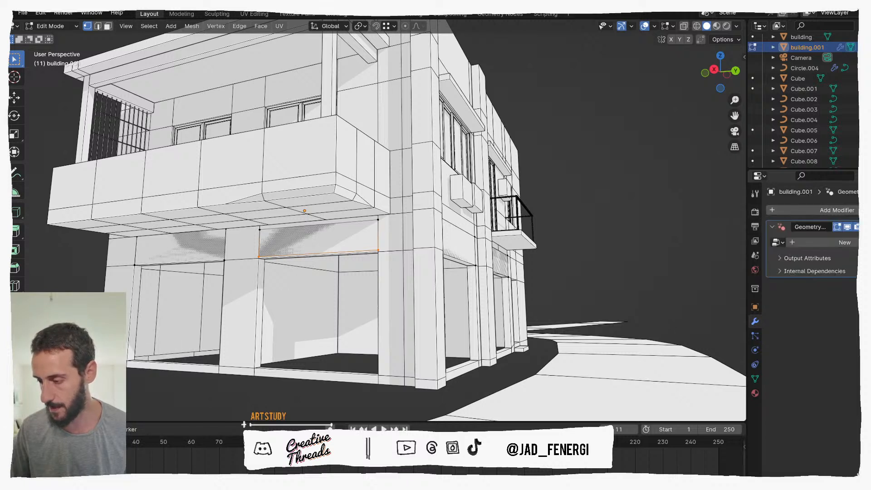
pyautogui.hotkey('ctrl', 'z')
# Add a Solidify modifier to the panels, set its thickness to -0.3 m and open the modifier's options.
pyautogui.click(852, 210)
pyautogui.write('s')
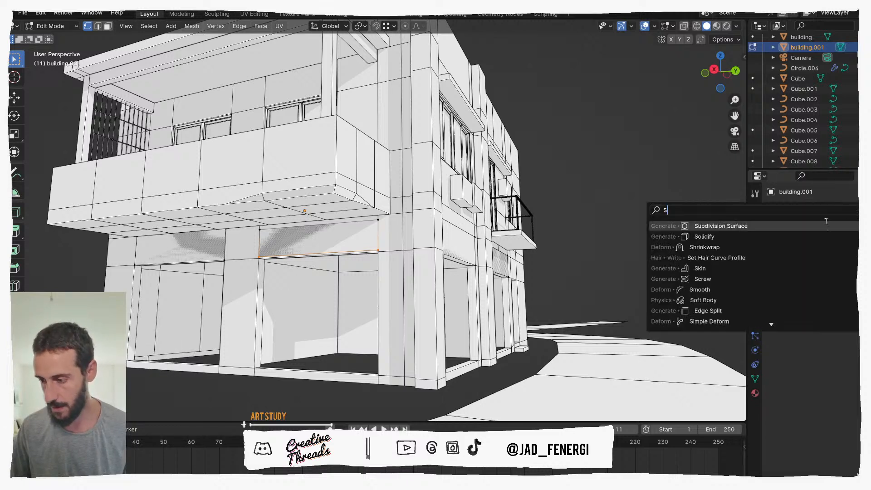
pyautogui.click(818, 236)
pyautogui.moveTo(840, 255)
pyautogui.mouseDown()
pyautogui.moveTo(849, 255)
pyautogui.moveTo(798, 255)
pyautogui.moveTo(850, 256)
pyautogui.mouseUp()
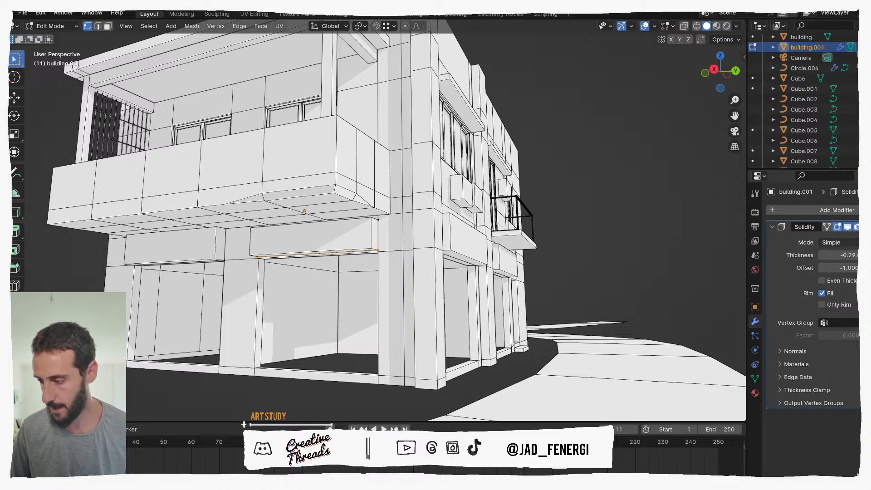
pyautogui.doubleClick(838, 255)
pyautogui.write('-0.3')
pyautogui.press('Return')
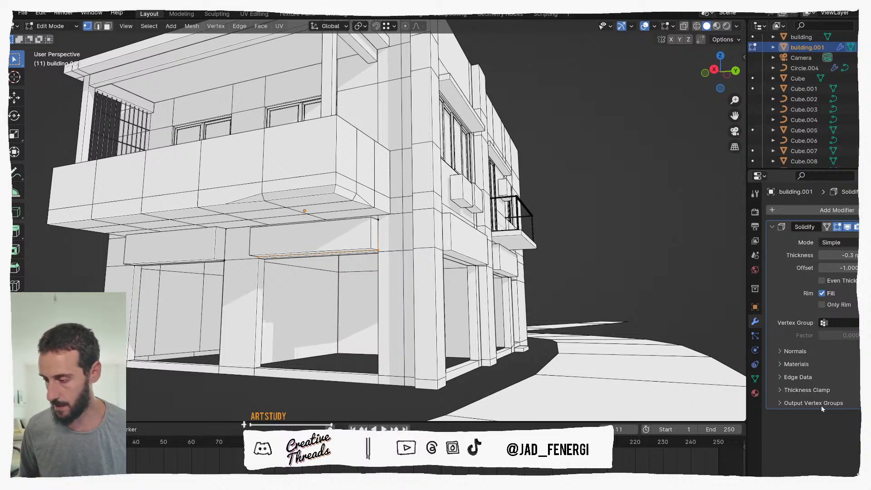
pyautogui.click(866, 226)
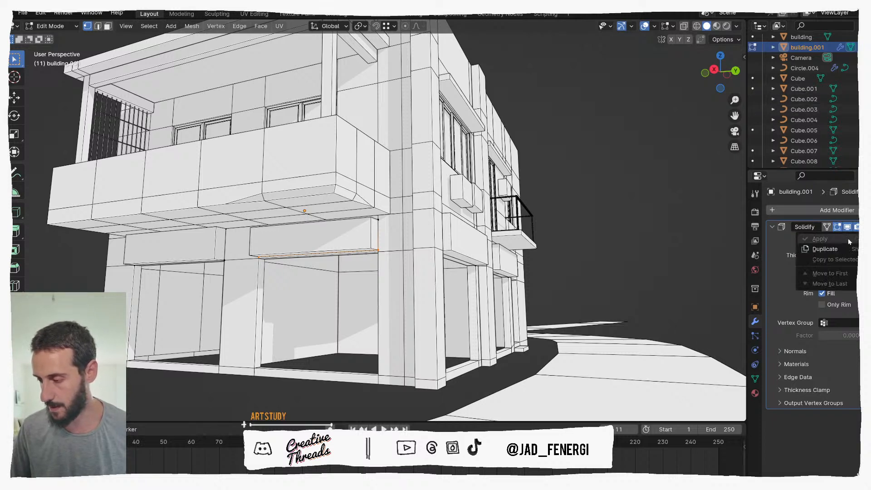
# Leave Edit Mode and apply the Solidify modifier to the panels above the ground-floor openings.
pyautogui.click(866, 226)
pyautogui.click(866, 227)
pyautogui.click(866, 226)
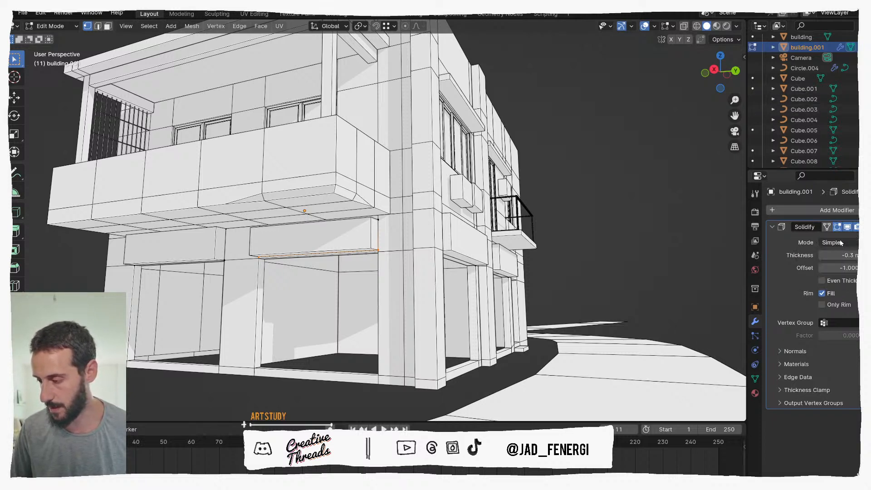
pyautogui.press('Tab')
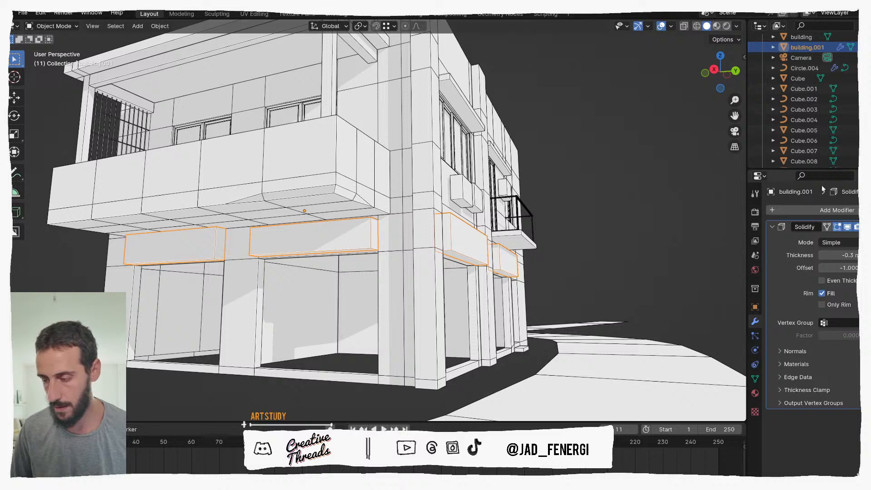
pyautogui.click(866, 227)
pyautogui.click(812, 239)
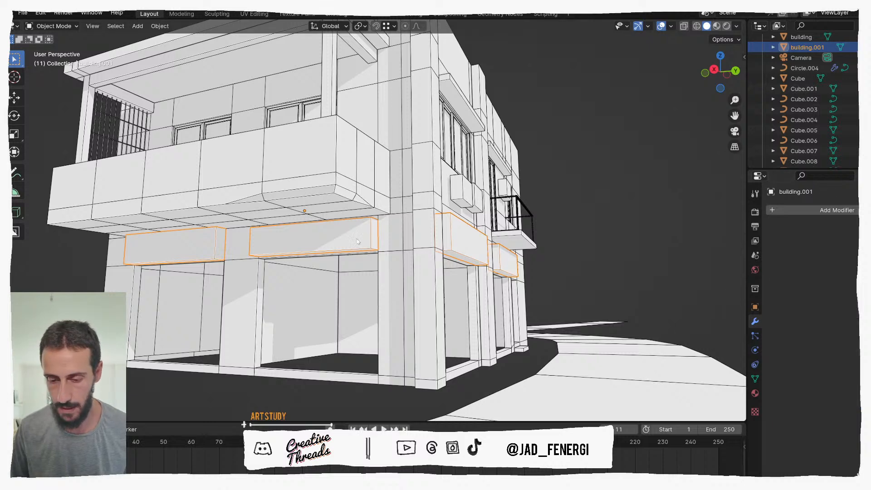
# Isolate the panels together with the main building, reselect only the panels and show them in top view.
pyautogui.moveTo(334, 234); pyautogui.dragTo(272, 234, button='middle')
pyautogui.press('Tab')
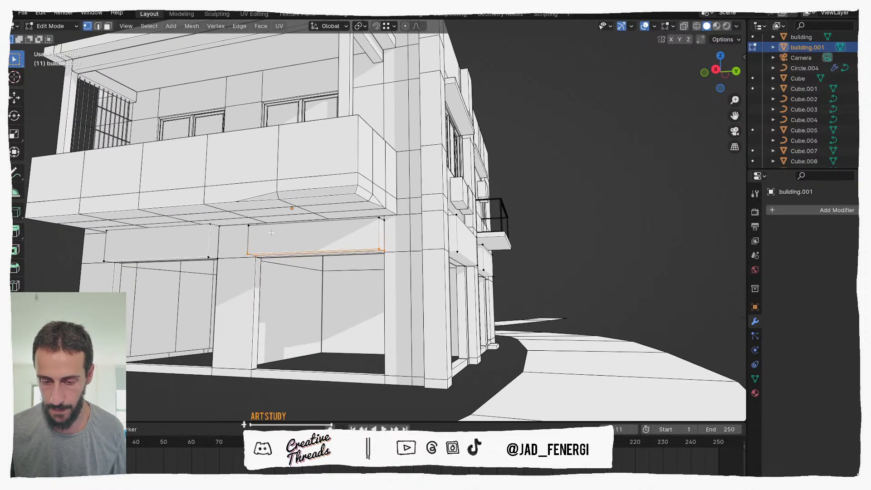
pyautogui.moveTo(422, 288); pyautogui.dragTo(423, 288)
pyautogui.moveTo(375, 272)
pyautogui.mouseDown(button='middle')
pyautogui.moveTo(364, 272)
pyautogui.moveTo(383, 268)
pyautogui.mouseUp(button='middle')
pyautogui.press('Tab')
pyautogui.click(403, 279)
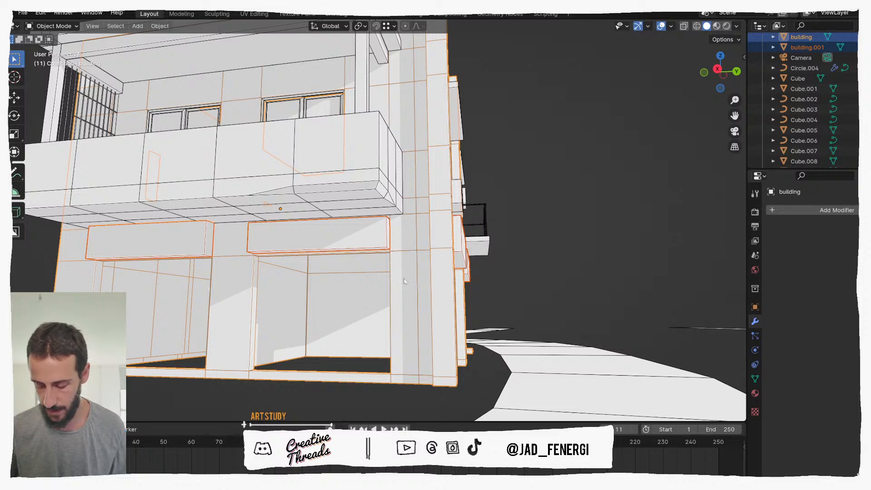
pyautogui.press('KP_Divide')
pyautogui.click(397, 214)
pyautogui.moveTo(397, 213); pyautogui.dragTo(427, 299, button='middle')
pyautogui.press('KP_7')
pyautogui.scroll(4, 498, 210)
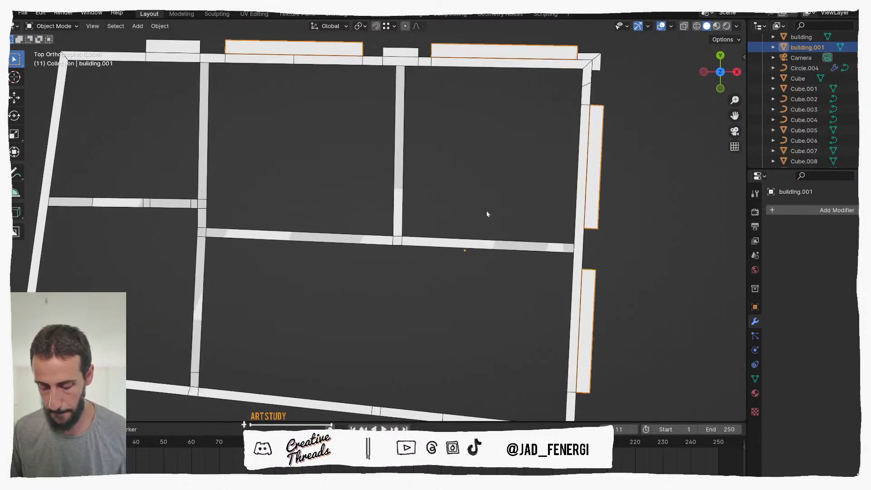
pyautogui.press('g')
pyautogui.press('x')
pyautogui.press('x')
pyautogui.rightClick(539, 221)
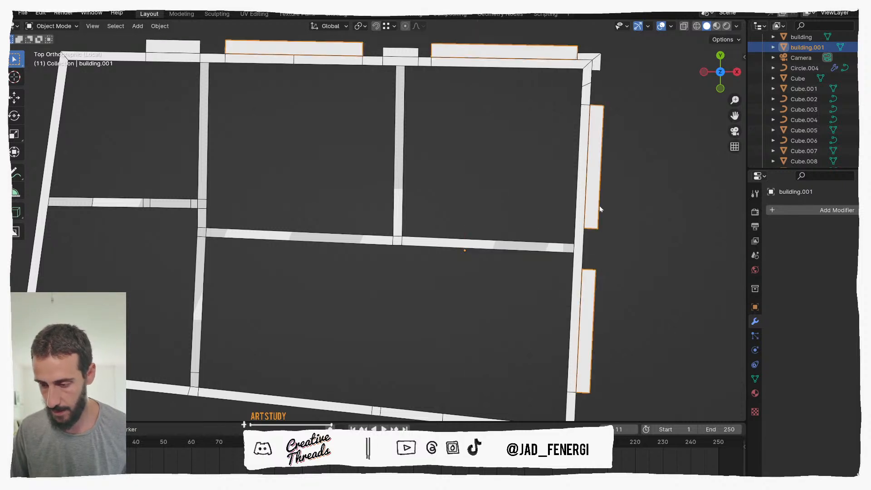
# In Edit Mode, select all linked geometry of the side-wall panel nearest the corner and move it slightly toward the wall.
pyautogui.press('Tab')
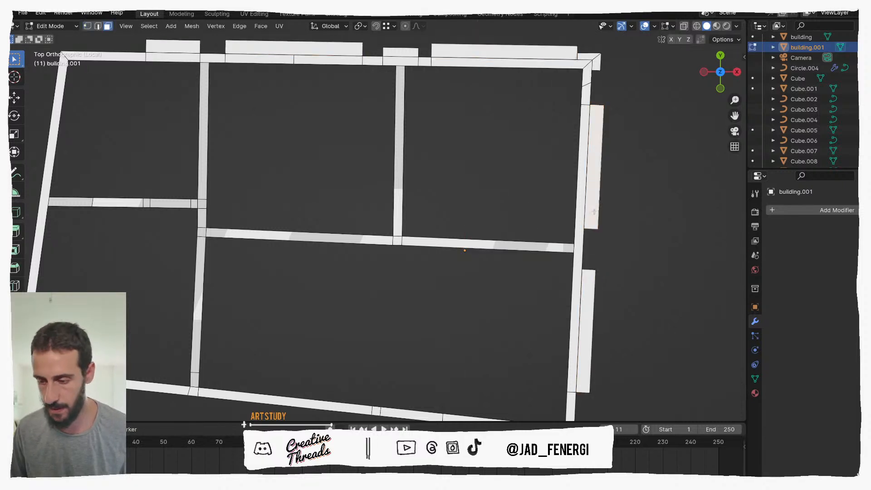
pyautogui.press('l')
pyautogui.press('g')
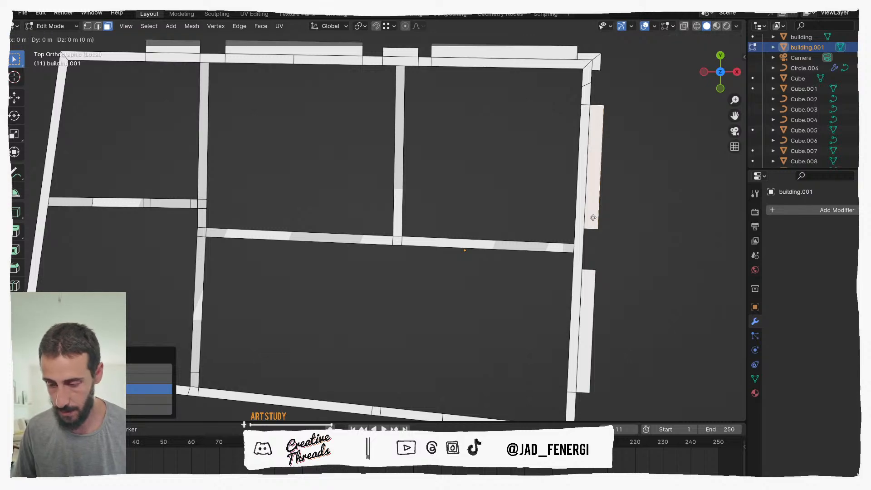
pyautogui.click(595, 218)
# In the right-side view, tilt that panel by about 1.3° and nudge it slightly upward.
pyautogui.moveTo(595, 218); pyautogui.dragTo(503, 176, button='middle')
pyautogui.press('KP_3')
pyautogui.scroll(3, 499, 185)
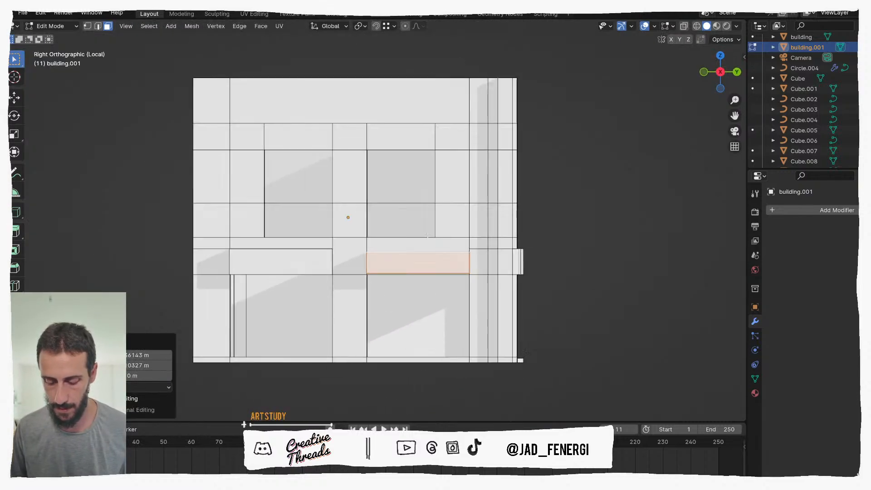
pyautogui.press('r')
pyautogui.click(476, 256)
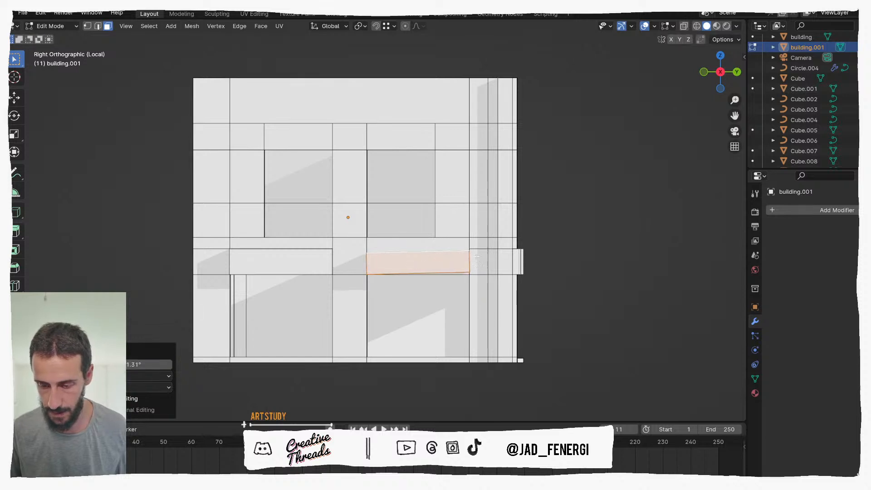
pyautogui.press('g')
pyautogui.click(475, 254)
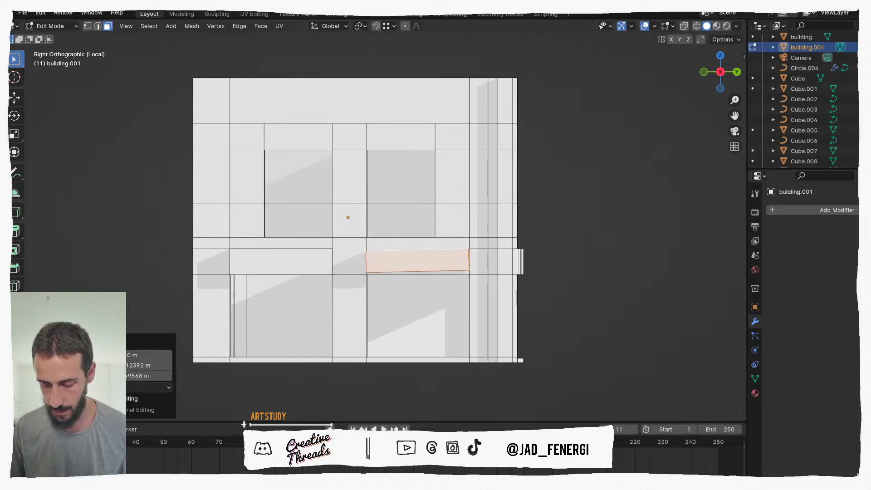
# Switch to Firefox and search Google Images for "OLD SHOPS EXTERIOR".
pyautogui.moveTo(463, 484)
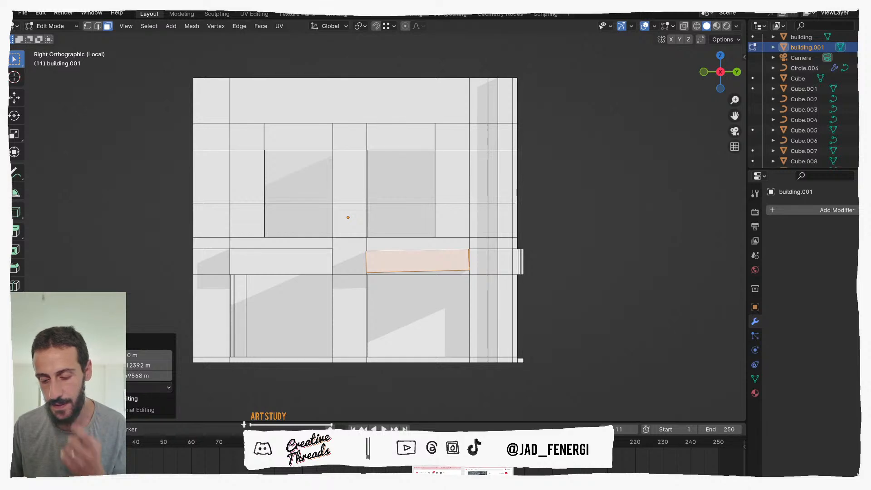
pyautogui.click(487, 473)
pyautogui.click(83, 9)
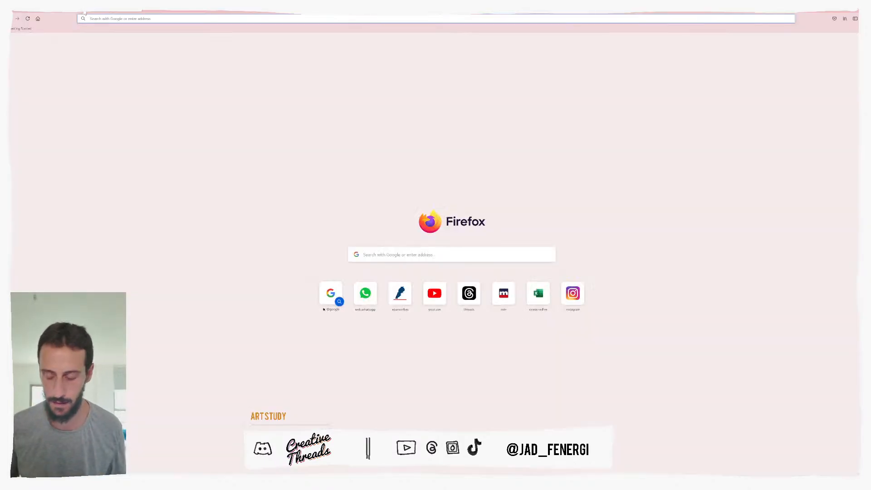
pyautogui.write('OLD SHOPS EXTERIOR')
pyautogui.press('Return')
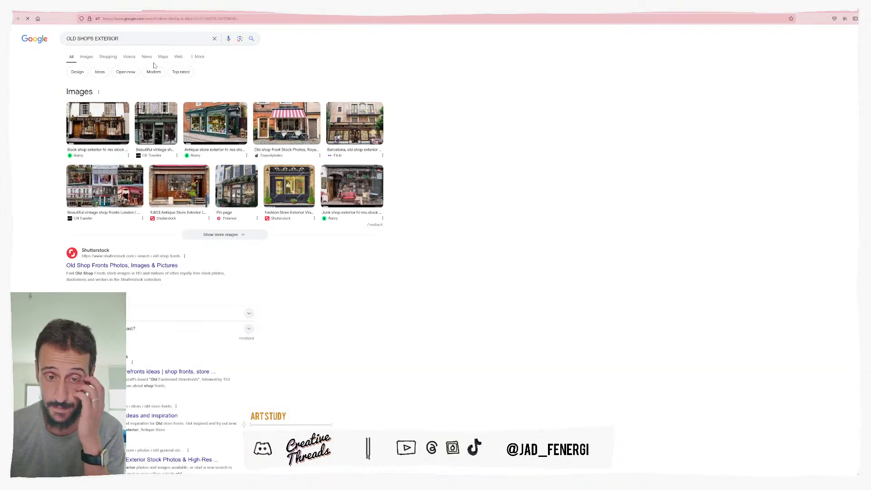
pyautogui.click(89, 59)
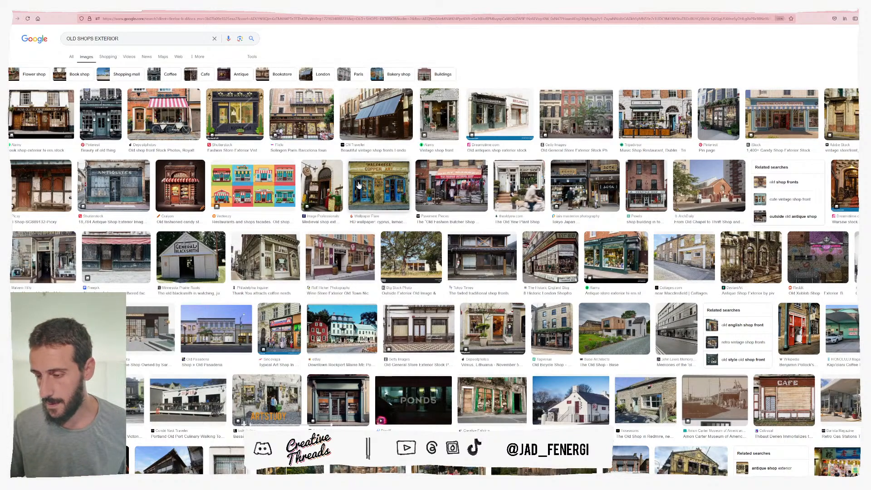
# Enlarge the image results and preview the blue-awning London shopfront and the vintage storefront with closed shutters.
pyautogui.keyDown('ctrl'); pyautogui.scroll(3, 358, 184); pyautogui.keyUp('ctrl')
pyautogui.keyDown('ctrl'); pyautogui.scroll(1, 344, 198); pyautogui.keyUp('ctrl')
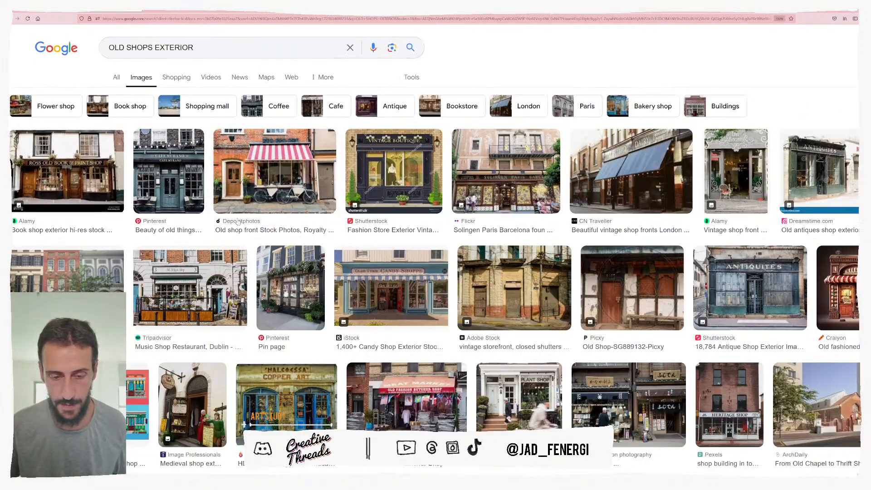
pyautogui.click(635, 176)
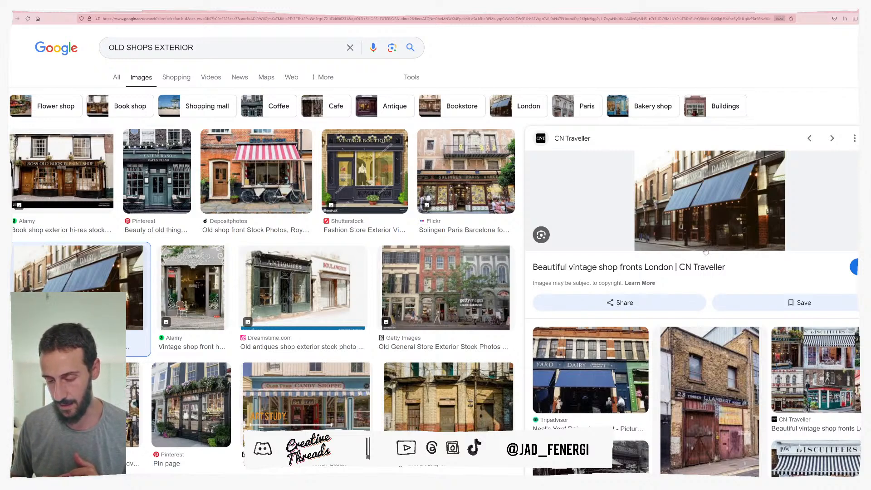
pyautogui.click(457, 403)
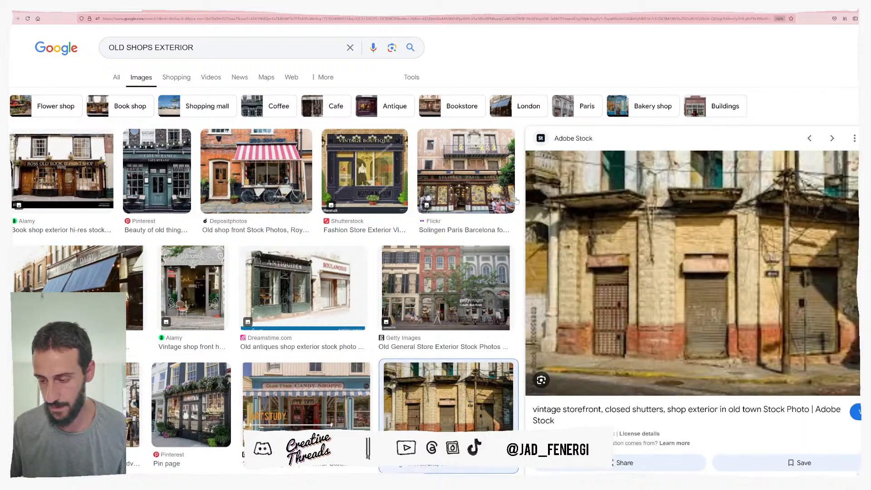
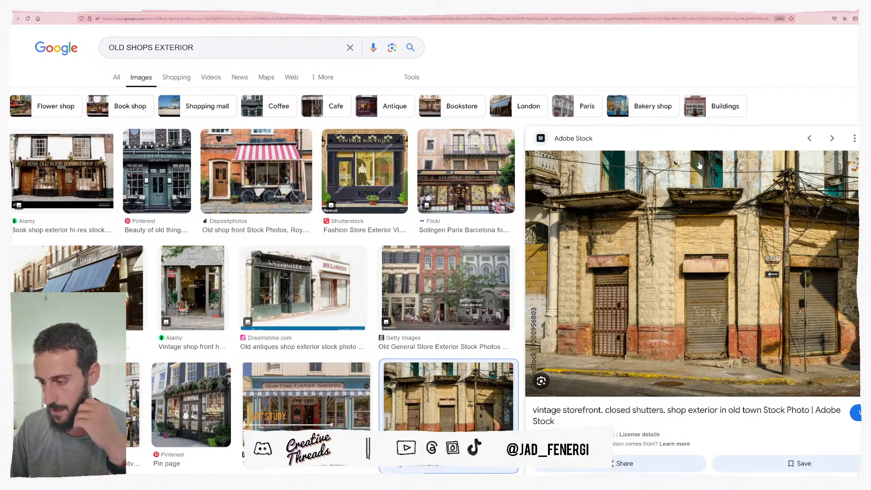
# Save the photo of the vintage storefront with closed shutters to disk as a reference image.
pyautogui.scroll(-6, 625, 271)
pyautogui.scroll(3, 628, 278)
pyautogui.scroll(1, 628, 278)
pyautogui.rightClick(620, 201)
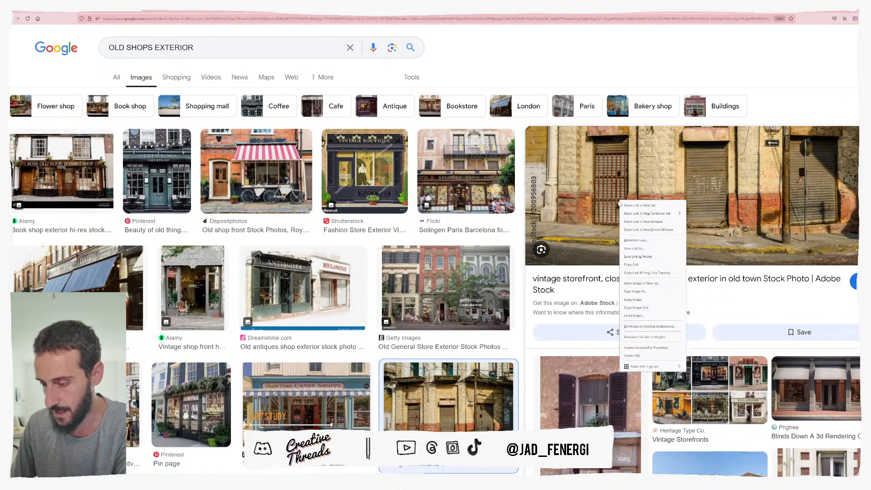
pyautogui.click(643, 291)
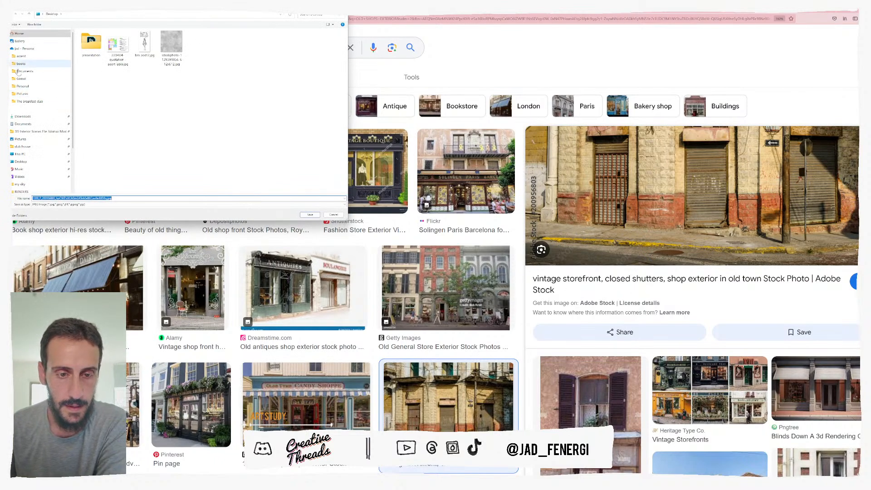
pyautogui.click(309, 215)
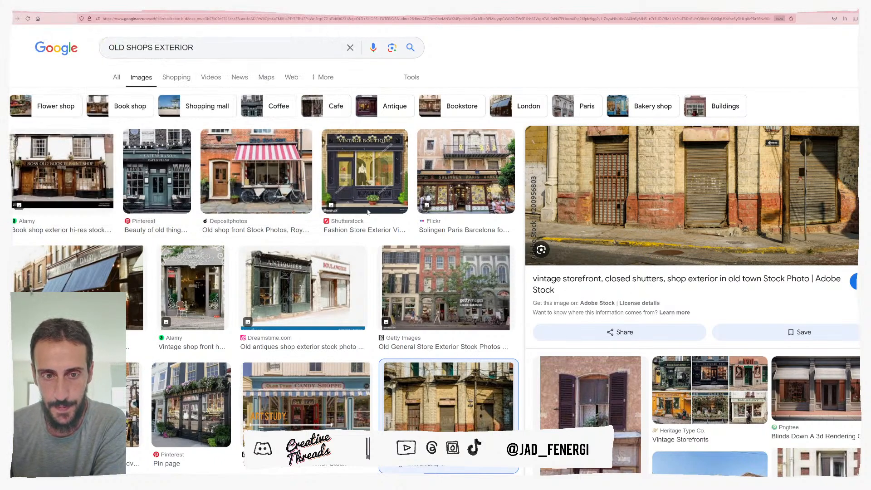
# Browse the related images for worn storefronts, preview the derelict No. 4 shop front and open another dirty-street shop image.
pyautogui.scroll(-5, 685, 255)
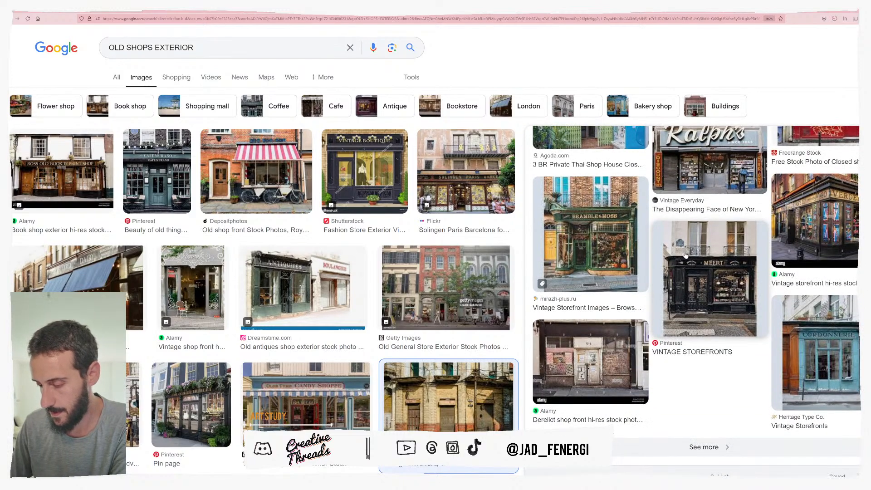
pyautogui.click(612, 355)
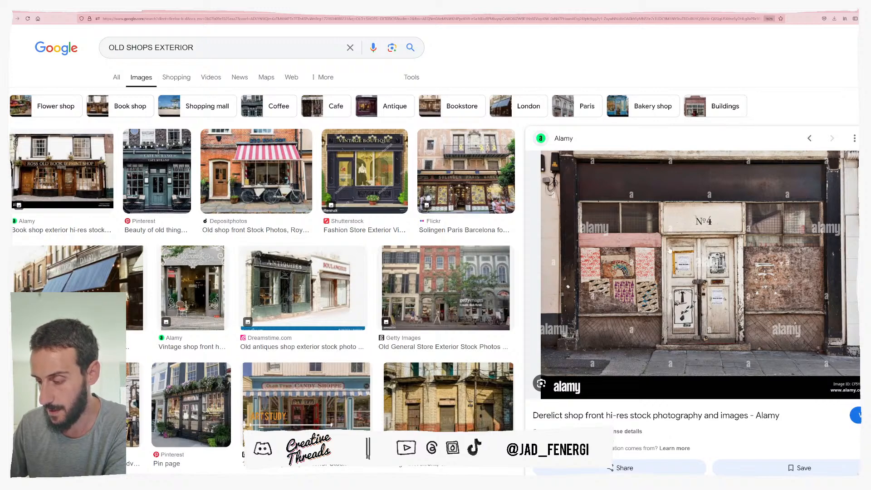
pyautogui.scroll(-6, 676, 265)
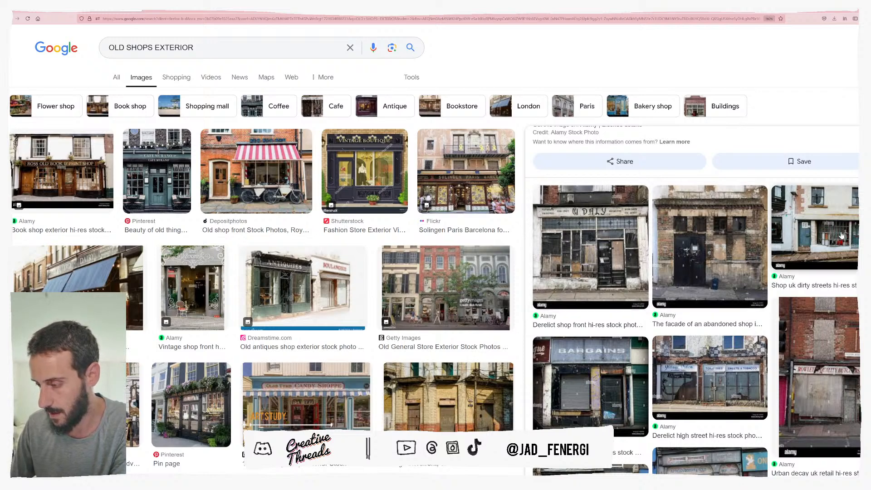
pyautogui.click(837, 235)
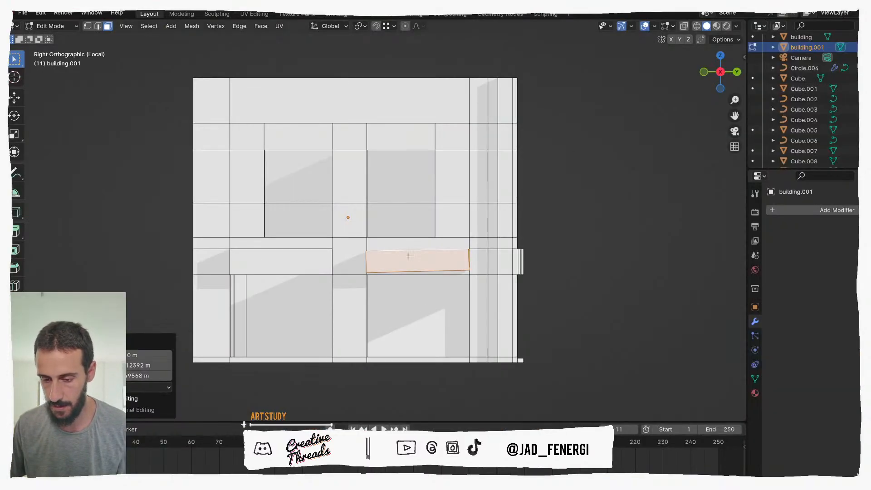
# Back in Blender, rotate the tilted side-wall panel by about 0.9° to bring it closer to level.
pyautogui.scroll(1, 409, 256)
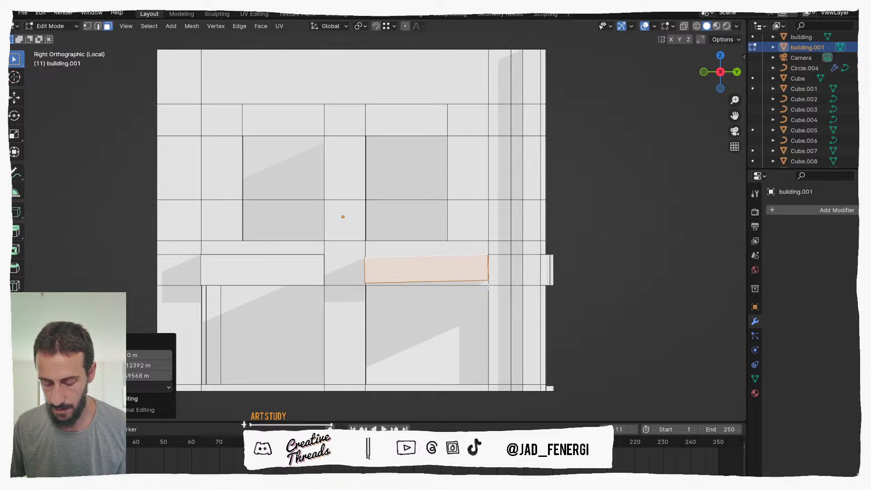
pyautogui.press('r')
pyautogui.click(508, 300)
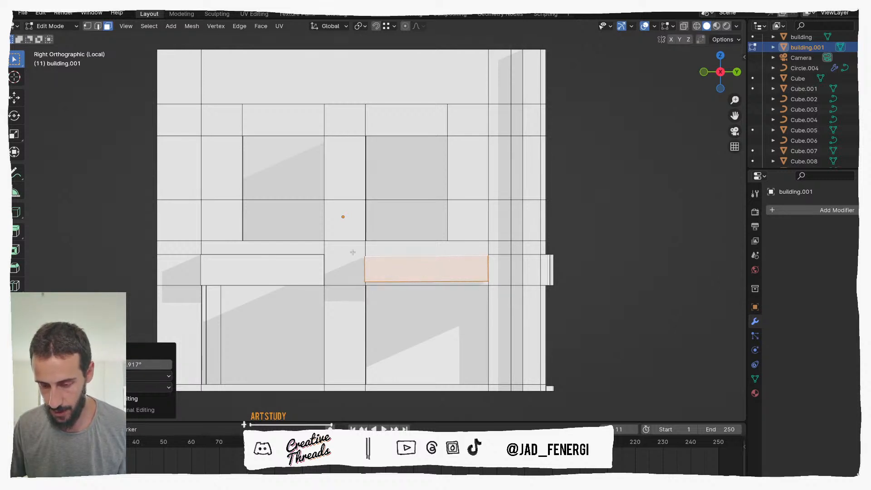
# Shorten the tilted side-wall panel by edge-sliding the vertices at both of its ends inward.
pyautogui.press('1')
pyautogui.hotkey('alt', 'z')
pyautogui.moveTo(353, 244); pyautogui.dragTo(383, 296)
pyautogui.hotkey('alt', 'z')
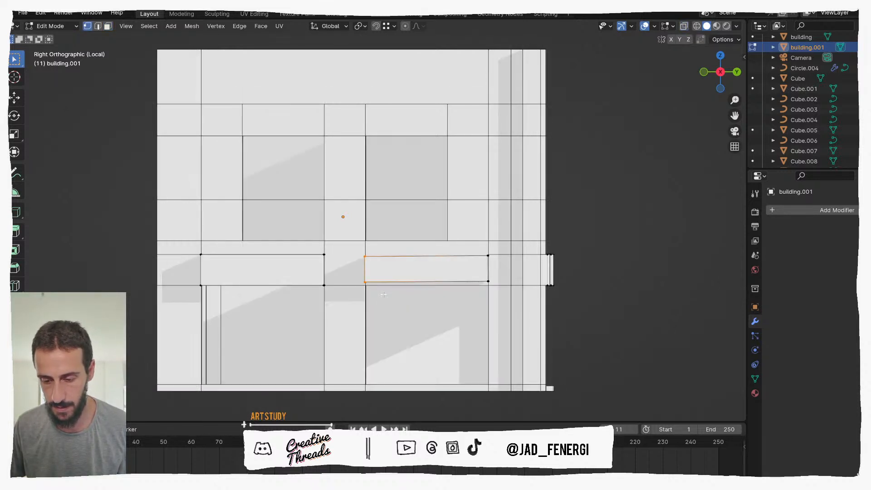
pyautogui.press('g')
pyautogui.click(391, 294)
pyautogui.moveTo(476, 245); pyautogui.dragTo(497, 309)
pyautogui.press('g')
pyautogui.click(494, 307)
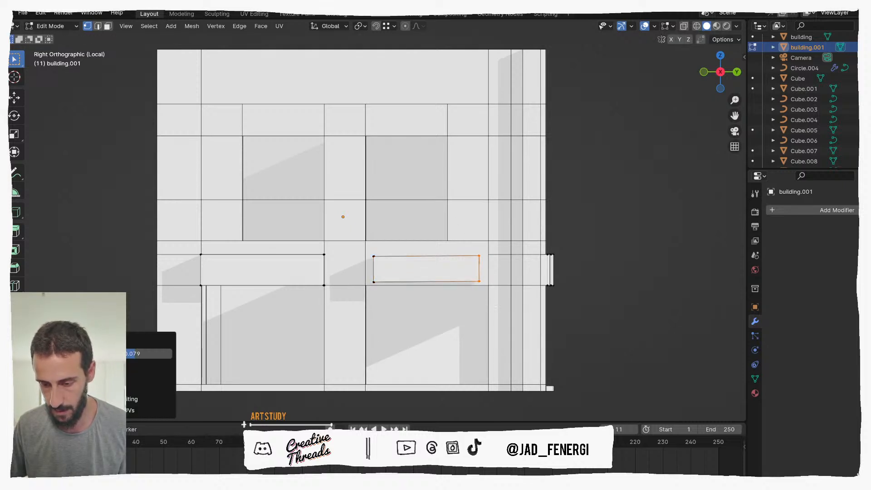
# Edge-slide the outer face of the shortened side-wall panel toward the wall by a factor of about 0.305.
pyautogui.moveTo(232, 255); pyautogui.dragTo(335, 297, button='middle')
pyautogui.press('3')
pyautogui.click(284, 293)
pyautogui.press('g')
pyautogui.press('g')
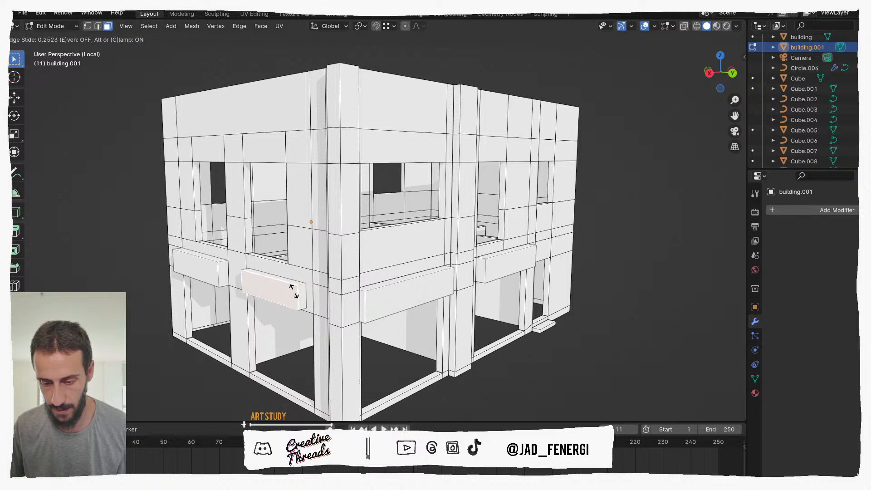
pyautogui.click(295, 291)
# Delete the sign panel above the wide ground-floor opening next to the building corner.
pyautogui.moveTo(380, 287); pyautogui.dragTo(379, 289, button='middle')
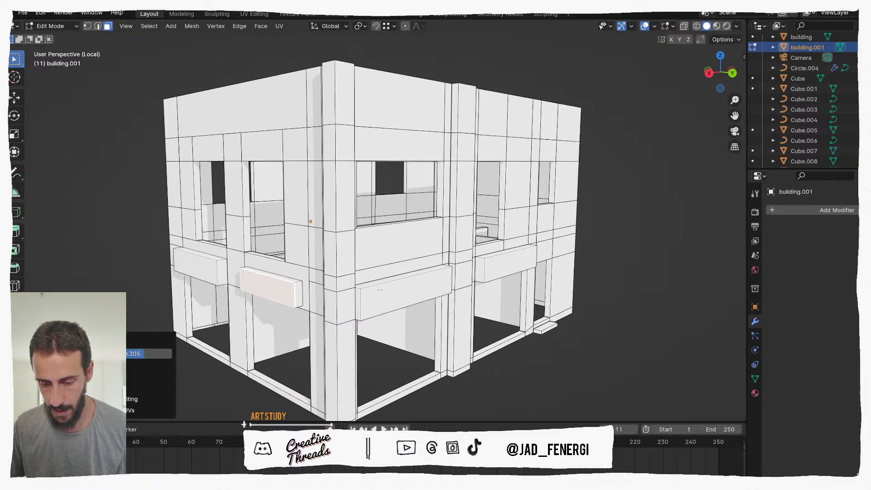
pyautogui.keyDown('shift'); pyautogui.click(391, 291); pyautogui.keyUp('shift')
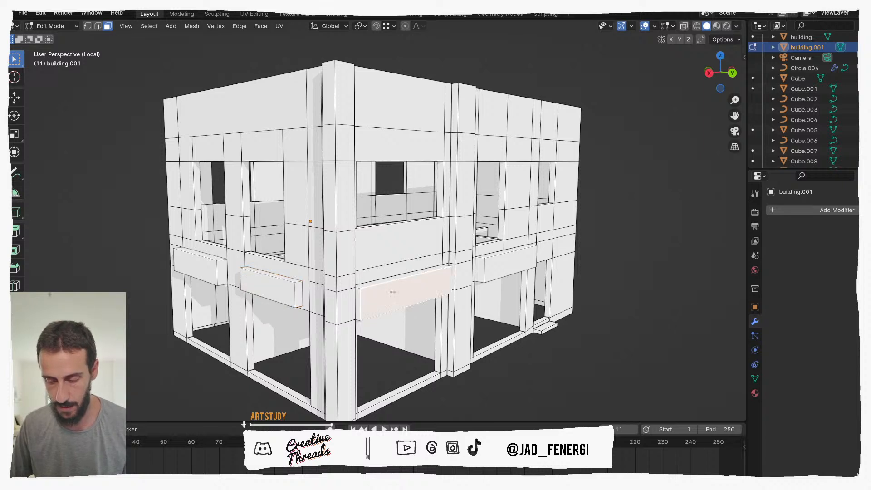
pyautogui.press('x')
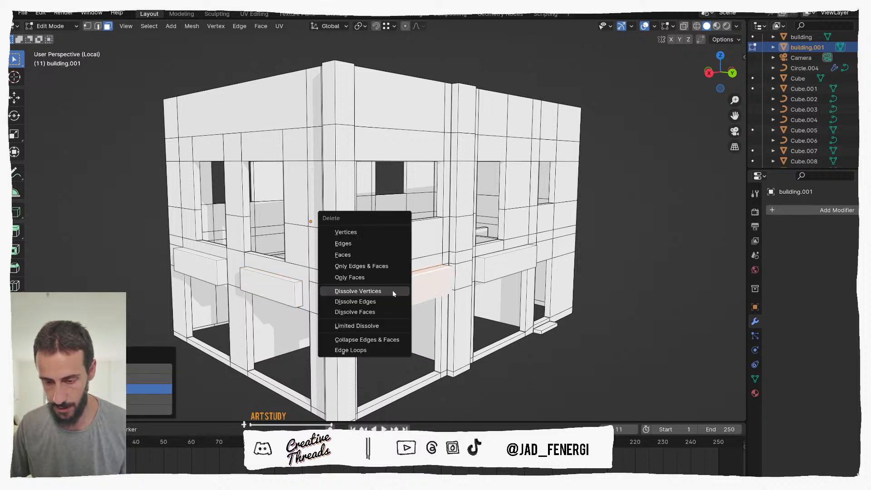
pyautogui.click(374, 254)
# Edge-slide the outer face of the sign panel beside the small doorway toward the wall, by factors of about 0.335 and 0.135.
pyautogui.click(508, 268)
pyautogui.moveTo(508, 267)
pyautogui.mouseDown(button='middle')
pyautogui.moveTo(482, 263)
pyautogui.moveTo(511, 260)
pyautogui.mouseUp(button='middle')
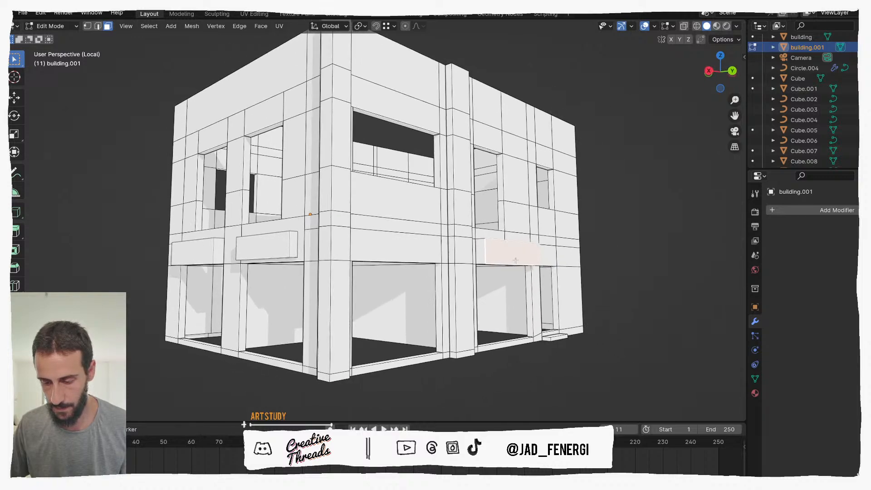
pyautogui.scroll(2, 515, 261)
pyautogui.press('g')
pyautogui.press('g')
pyautogui.click(509, 263)
pyautogui.press('g')
pyautogui.press('g')
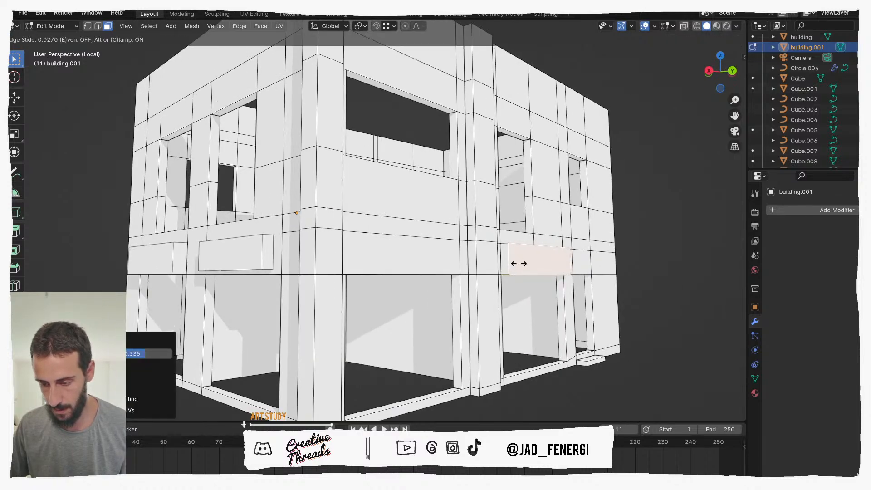
pyautogui.click(515, 265)
# Adjust the height of the sign panel beside the small doorway by moving its bottom and top faces along global Z.
pyautogui.moveTo(515, 265); pyautogui.dragTo(476, 227, button='middle')
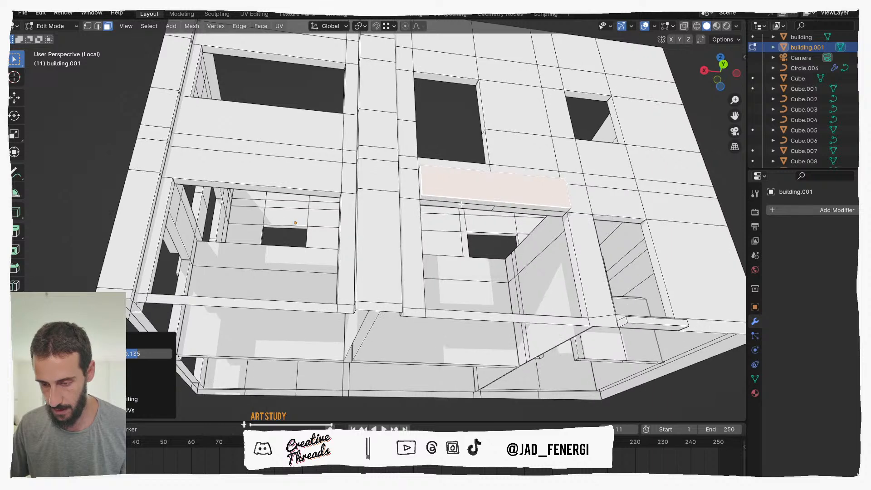
pyautogui.click(460, 201)
pyautogui.press('e')
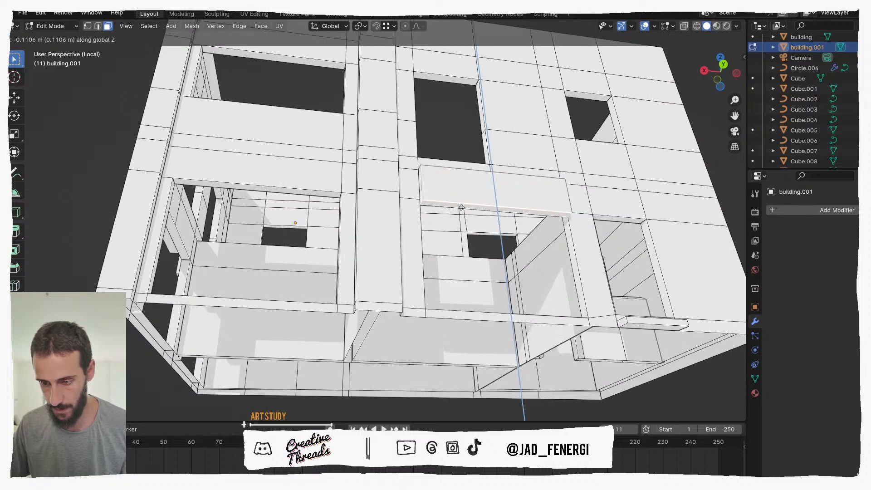
pyautogui.click(462, 211)
pyautogui.moveTo(463, 210); pyautogui.dragTo(497, 283, button='middle')
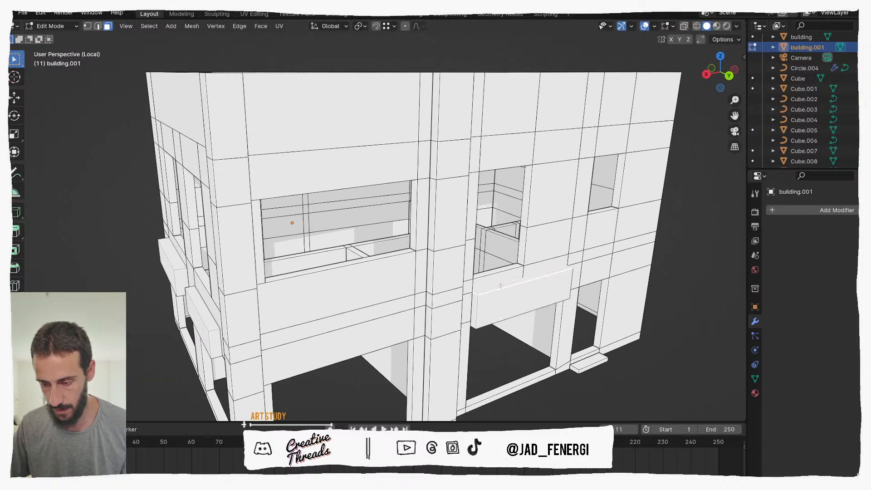
pyautogui.press('g')
pyautogui.press('z')
pyautogui.click(500, 288)
# Edge-slide the two end faces of the sign panel beside the small doorway slightly to adjust its length.
pyautogui.moveTo(500, 304); pyautogui.dragTo(440, 274, button='middle')
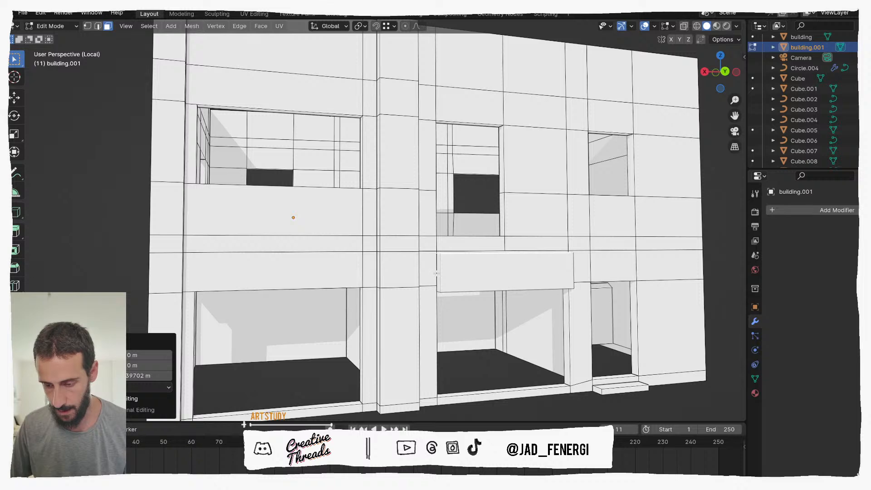
pyautogui.press('g')
pyautogui.press('g')
pyautogui.click(444, 273)
pyautogui.moveTo(525, 271); pyautogui.dragTo(448, 279, button='middle')
pyautogui.click(471, 281)
pyautogui.press('g')
pyautogui.press('g')
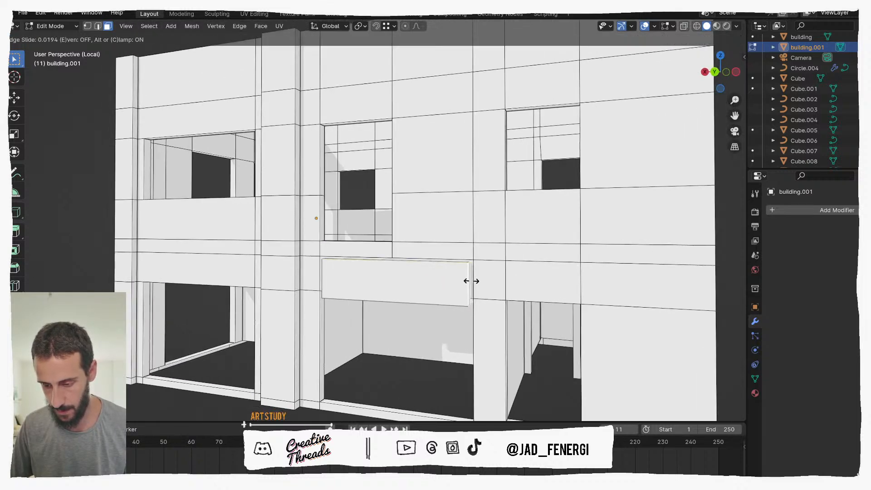
pyautogui.click(467, 280)
# Leave the isolated sign mesh, then isolate the main building object and open it for edge editing.
pyautogui.scroll(-5, 467, 279)
pyautogui.press('/')
pyautogui.moveTo(488, 294); pyautogui.dragTo(441, 324, button='middle')
pyautogui.scroll(-1, 447, 304)
pyautogui.hotkey('ctrl', 'Tab')
pyautogui.click(374, 325)
pyautogui.moveTo(375, 324); pyautogui.dragTo(324, 301, button='middle')
pyautogui.click(290, 322)
pyautogui.scroll(4, 325, 298)
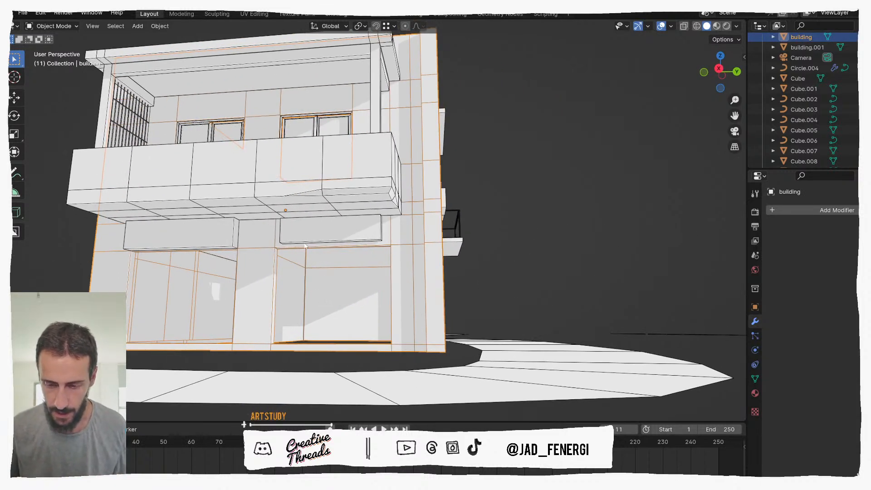
pyautogui.moveTo(296, 252); pyautogui.dragTo(367, 257, button='middle')
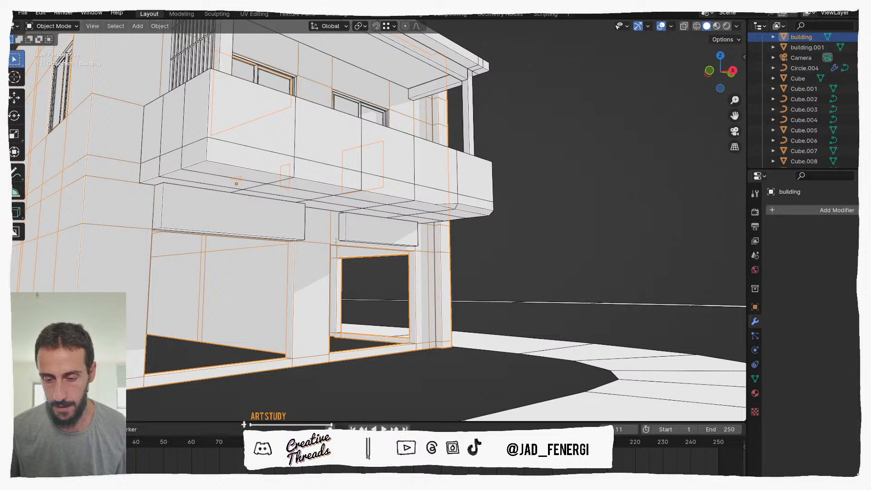
pyautogui.press('KP_Divide')
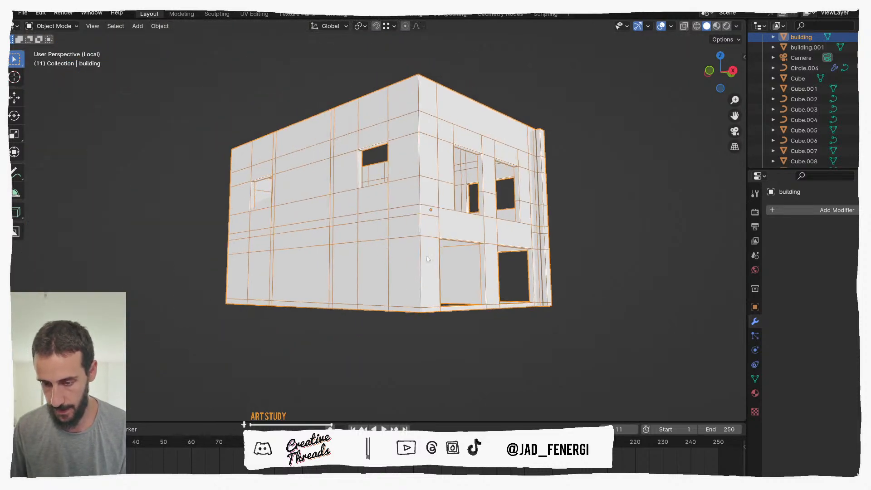
pyautogui.moveTo(336, 244); pyautogui.dragTo(424, 266, button='middle')
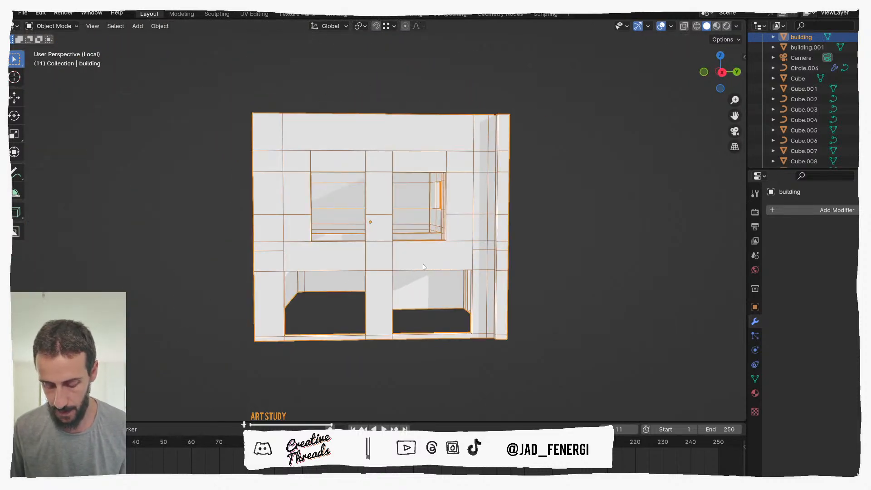
pyautogui.press('Tab')
pyautogui.press('2')
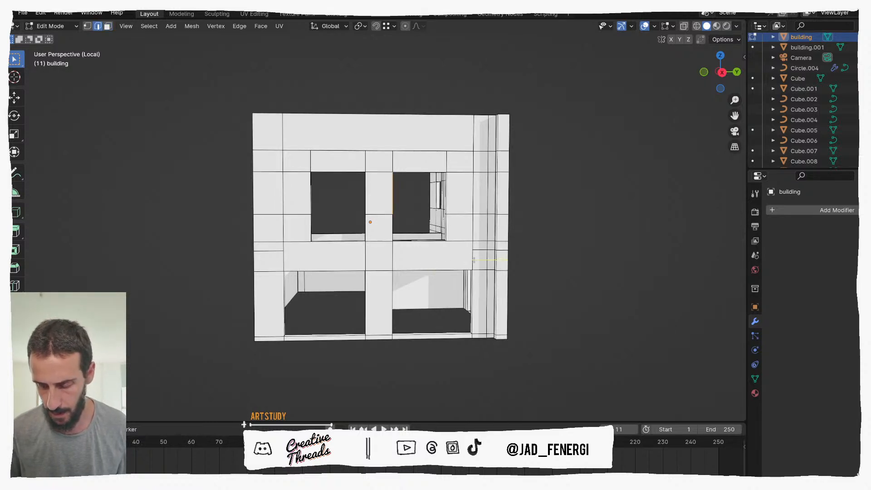
# Dissolve the extra horizontal edge line in the band between floors on the long facade, along with its leftover vertices.
pyautogui.moveTo(467, 263); pyautogui.dragTo(267, 276, button='middle')
pyautogui.scroll(6, 473, 237)
pyautogui.moveTo(527, 226); pyautogui.dragTo(486, 249, button='middle')
pyautogui.scroll(-4, 601, 171)
pyautogui.moveTo(607, 255); pyautogui.dragTo(590, 263, button='middle')
pyautogui.keyDown('alt'); pyautogui.click(552, 262); pyautogui.keyUp('alt')
pyautogui.hotkey('ctrl', 'x')
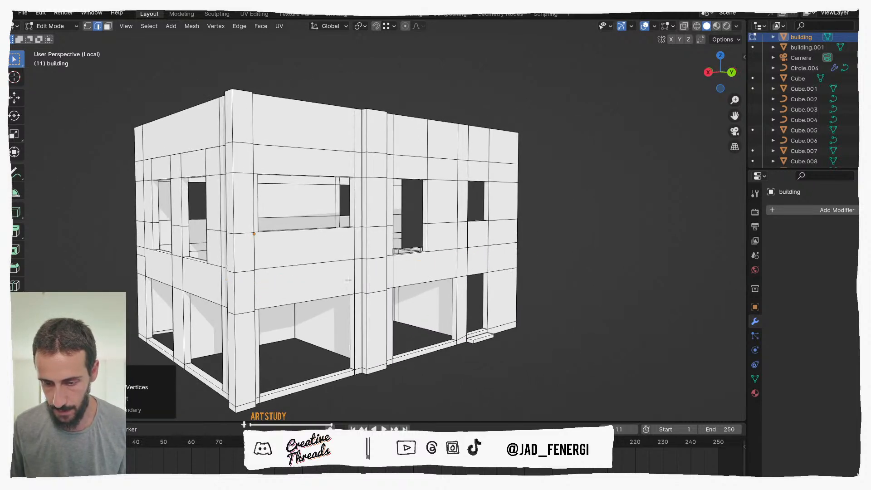
pyautogui.press('1')
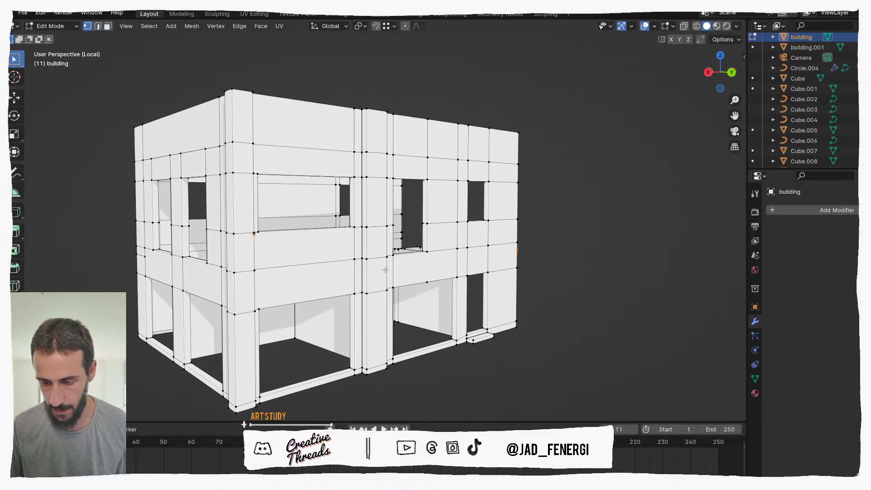
pyautogui.hotkey('ctrl', 'x')
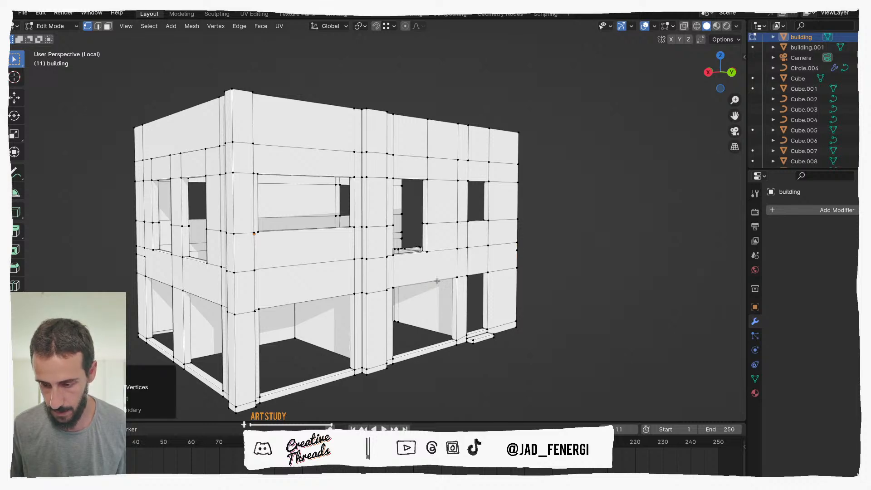
# Dissolve the matching extra horizontal edge line between floors on the plain back walls and around to the two-opening side.
pyautogui.moveTo(276, 286); pyautogui.dragTo(316, 311, button='middle')
pyautogui.press('2')
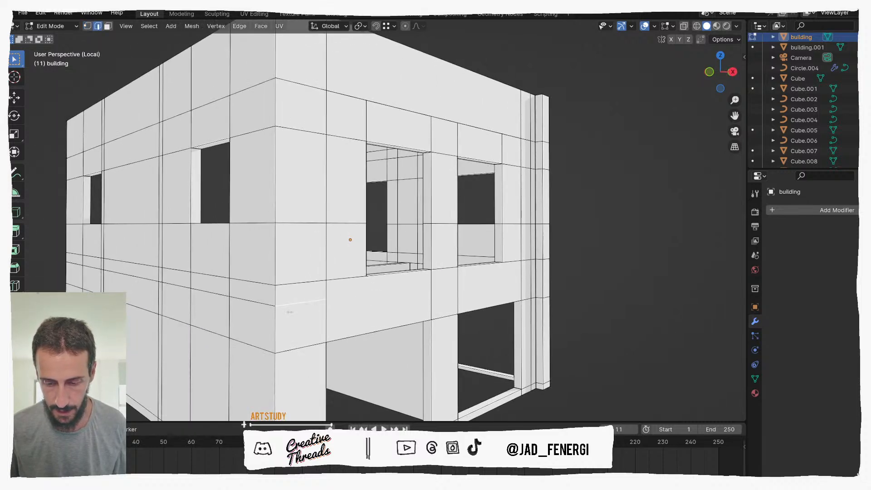
pyautogui.scroll(-3, 289, 312)
pyautogui.moveTo(222, 312); pyautogui.dragTo(302, 314, button='middle')
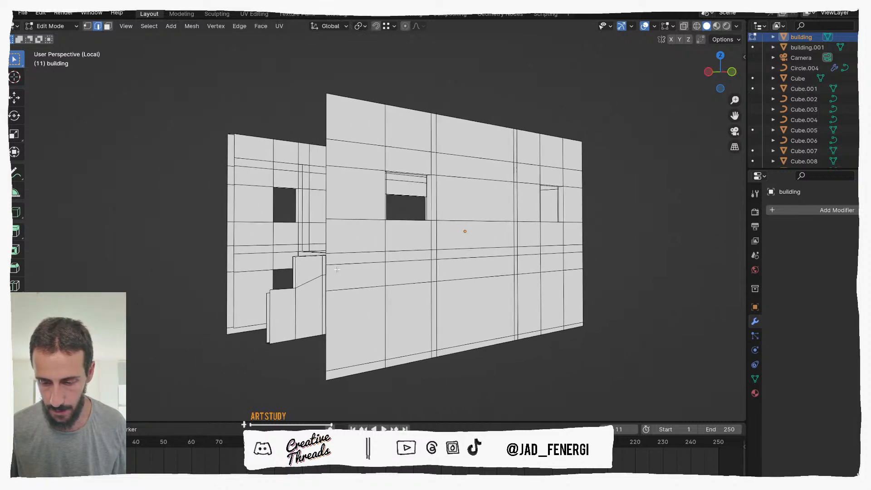
pyautogui.keyDown('ctrl'); pyautogui.click(351, 264); pyautogui.keyUp('ctrl')
pyautogui.moveTo(387, 265); pyautogui.dragTo(332, 271, button='middle')
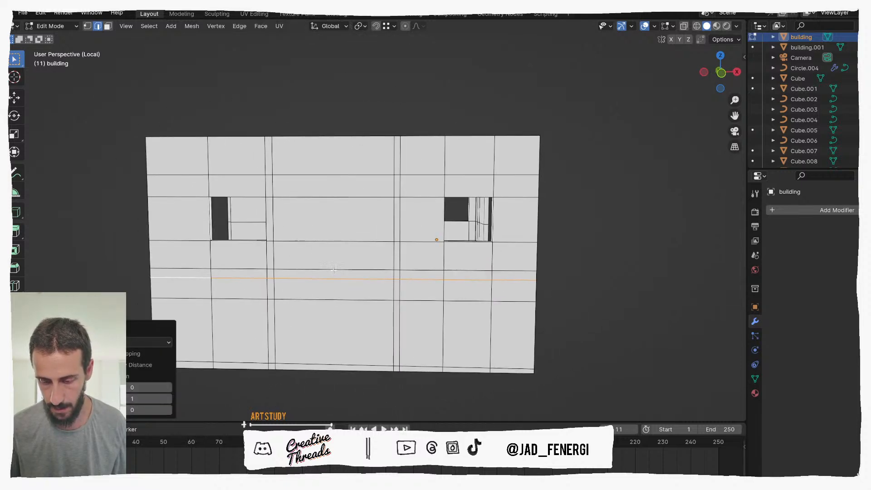
pyautogui.moveTo(434, 379)
pyautogui.mouseDown(button='middle')
pyautogui.moveTo(407, 244)
pyautogui.moveTo(329, 256)
pyautogui.mouseUp(button='middle')
pyautogui.click(372, 79)
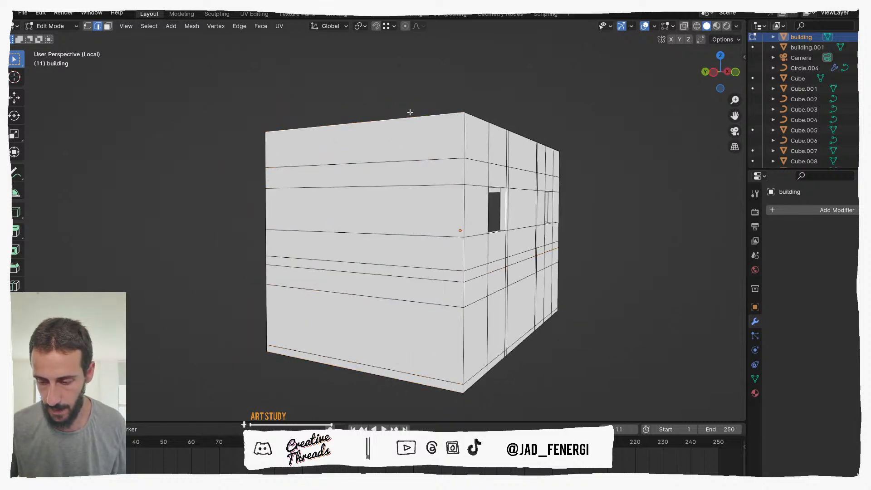
pyautogui.moveTo(526, 261); pyautogui.dragTo(247, 249, button='middle')
pyautogui.keyDown('alt'); pyautogui.click(247, 250); pyautogui.keyUp('alt')
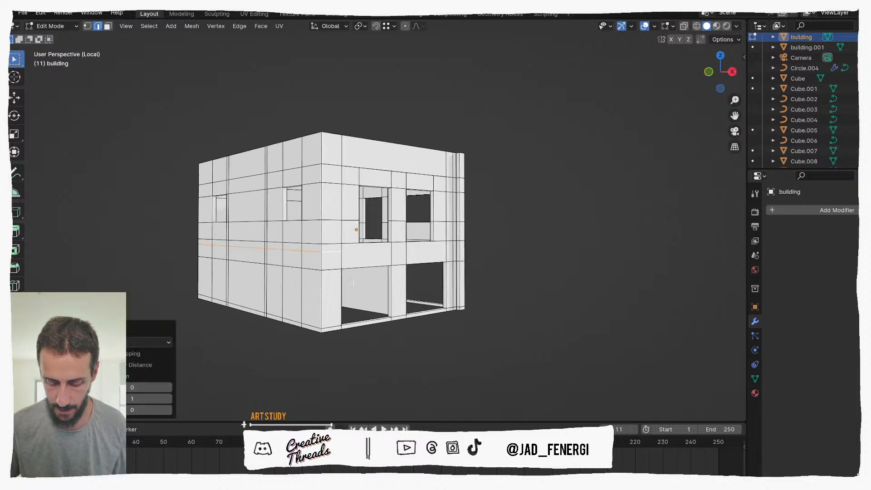
pyautogui.hotkey('ctrl', 'x')
pyautogui.moveTo(350, 286); pyautogui.dragTo(395, 263, button='middle')
pyautogui.scroll(2, 396, 262)
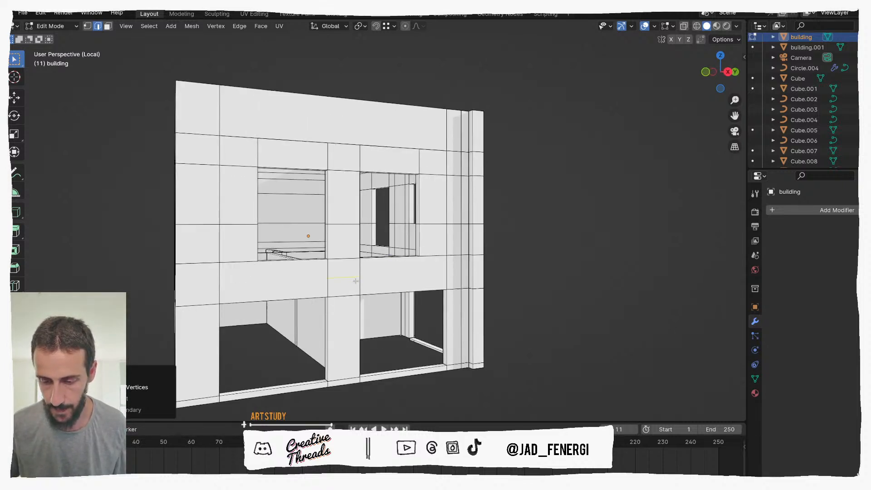
# Merge all vertices of the building mesh by distance and clear the selection.
pyautogui.moveTo(360, 285); pyautogui.dragTo(313, 264, button='middle')
pyautogui.press('1')
pyautogui.press('a')
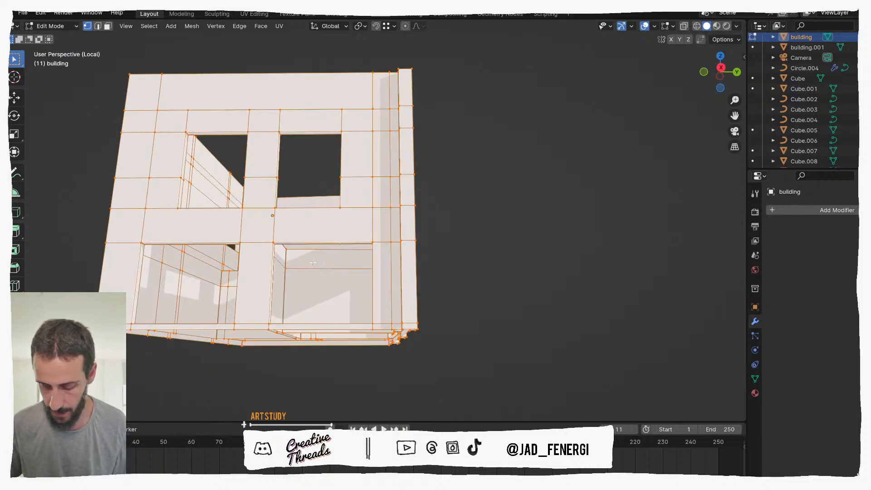
pyautogui.press('m')
pyautogui.click(308, 298)
pyautogui.moveTo(289, 299); pyautogui.dragTo(311, 269, button='middle')
pyautogui.scroll(3, 354, 216)
pyautogui.hotkey('alt', 'a')
# Add a horizontal loop cut across the corner pillar between the floors, slid off centre by a factor of about 0.112.
pyautogui.moveTo(380, 189); pyautogui.dragTo(395, 246, button='middle')
pyautogui.press('2')
pyautogui.press('1')
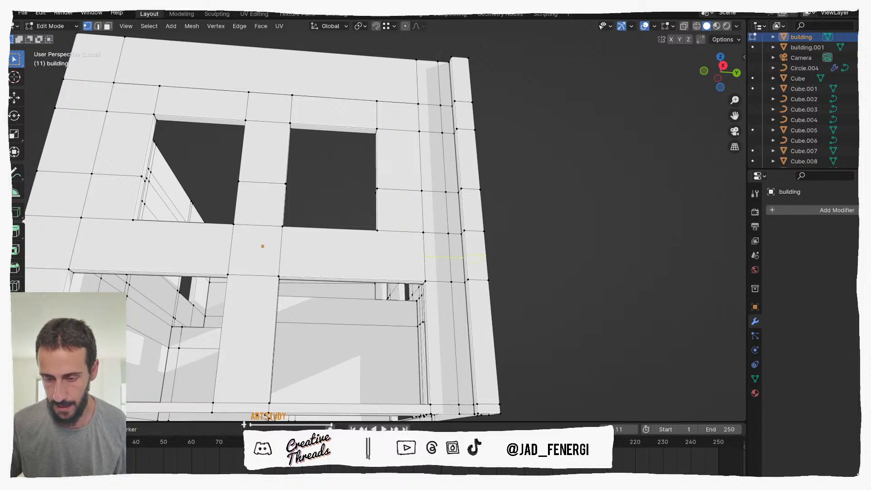
pyautogui.moveTo(410, 260); pyautogui.dragTo(393, 244, button='middle')
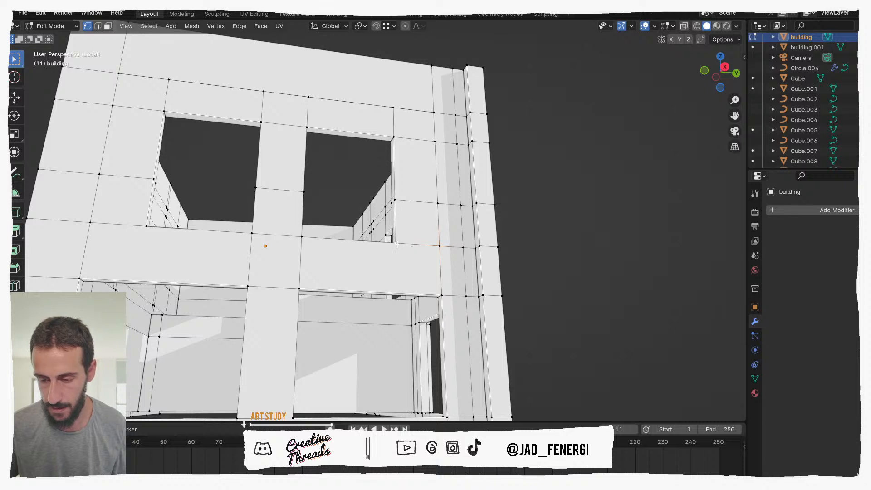
pyautogui.click(430, 270)
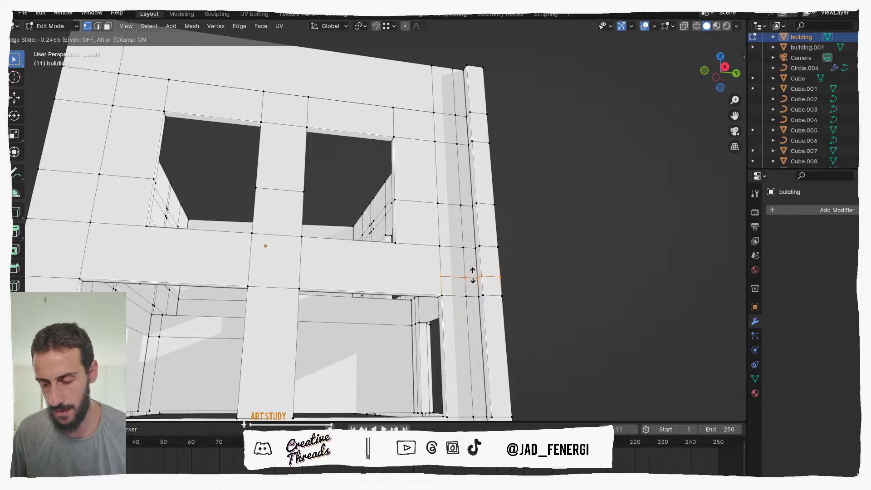
pyautogui.click(472, 272)
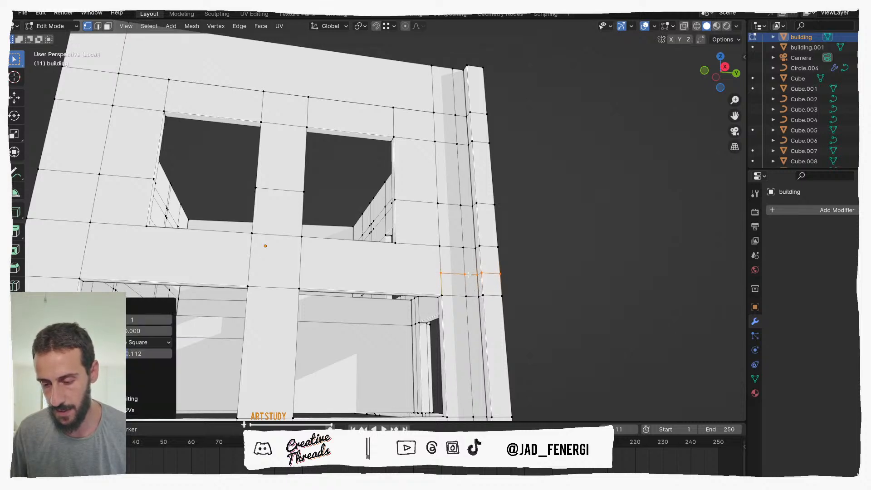
# Add a horizontal loop cut between the floors along the back walls, ending on the two-opening side's outer wall strip.
pyautogui.scroll(-5, 472, 272)
pyautogui.moveTo(327, 272); pyautogui.dragTo(334, 274, button='middle')
pyautogui.moveTo(518, 281); pyautogui.dragTo(584, 296, button='middle')
pyautogui.moveTo(382, 308); pyautogui.dragTo(285, 255, button='middle')
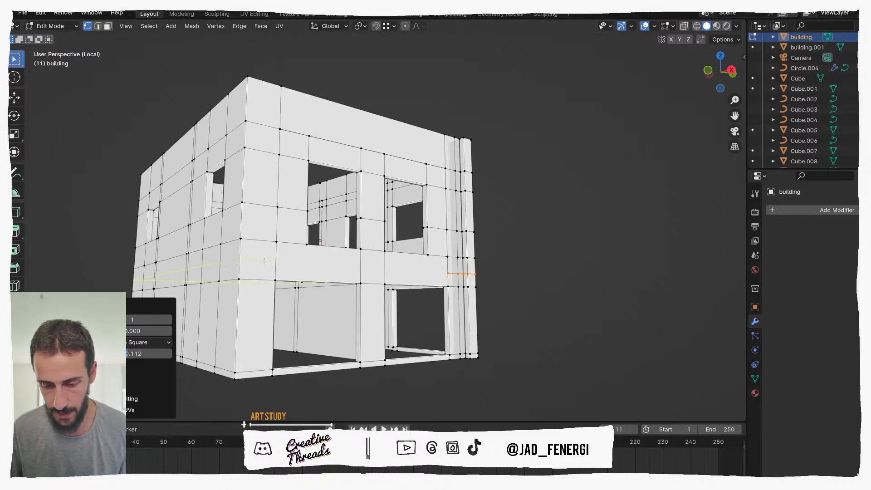
pyautogui.click(264, 260)
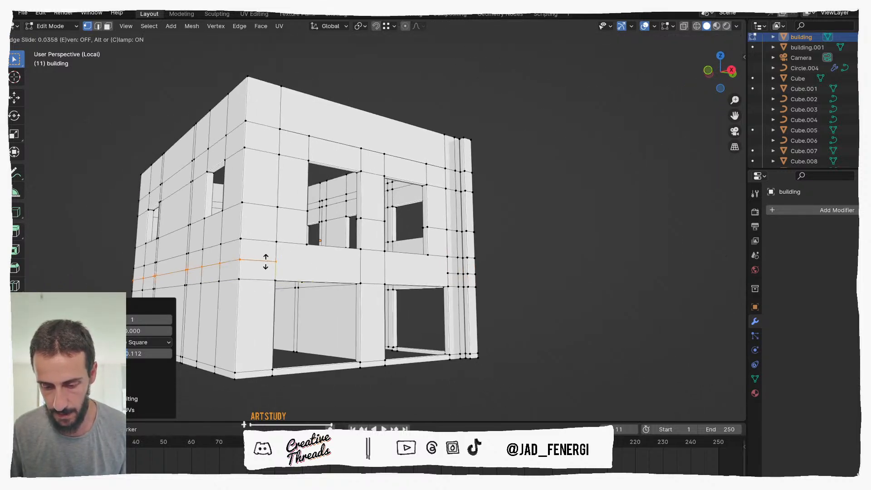
pyautogui.click(449, 275)
# Knife-cut a straight edge across the band above the two side openings, joining the back-wall loop to the corner-pillar loop.
pyautogui.moveTo(450, 275); pyautogui.dragTo(365, 277, button='middle')
pyautogui.press('k')
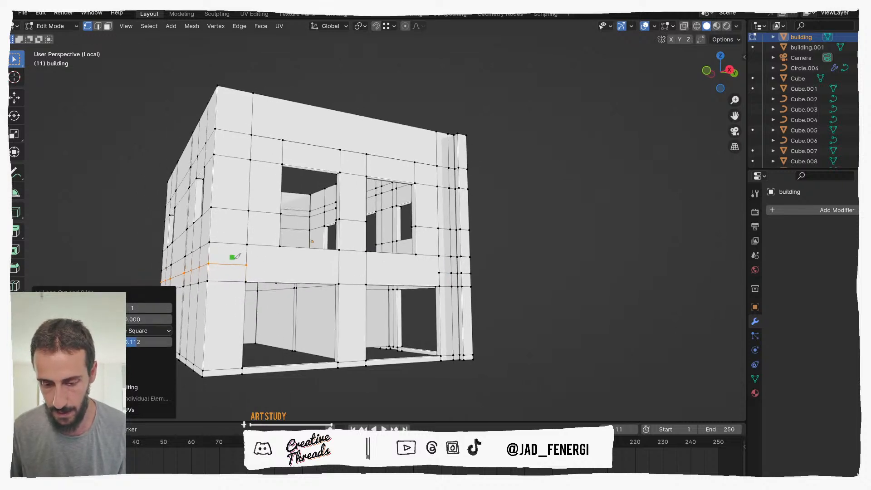
pyautogui.click(246, 265)
pyautogui.click(438, 272)
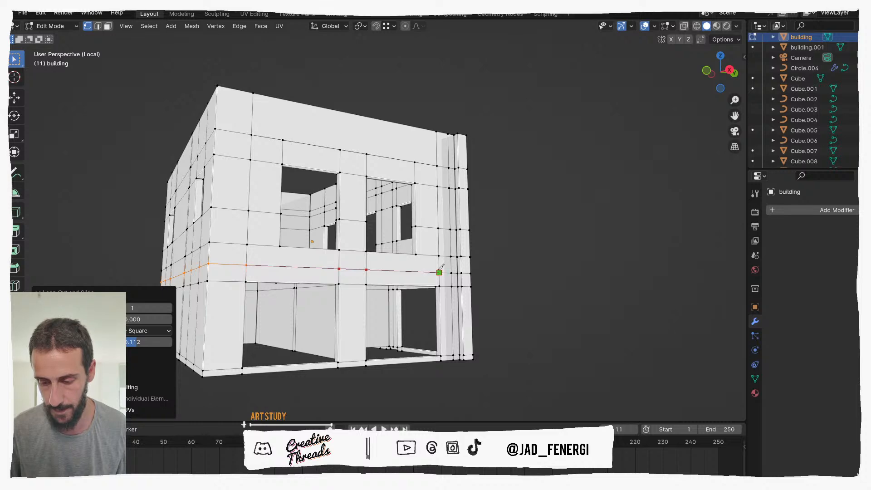
pyautogui.press('Return')
# Knife-cut a straight horizontal edge across the band above the long facade's two shop openings, joining the doorway-side loop to the corner-pillar loop.
pyautogui.moveTo(439, 272); pyautogui.dragTo(287, 282, button='middle')
pyautogui.press('2')
pyautogui.scroll(2, 284, 278)
pyautogui.scroll(-1, 284, 279)
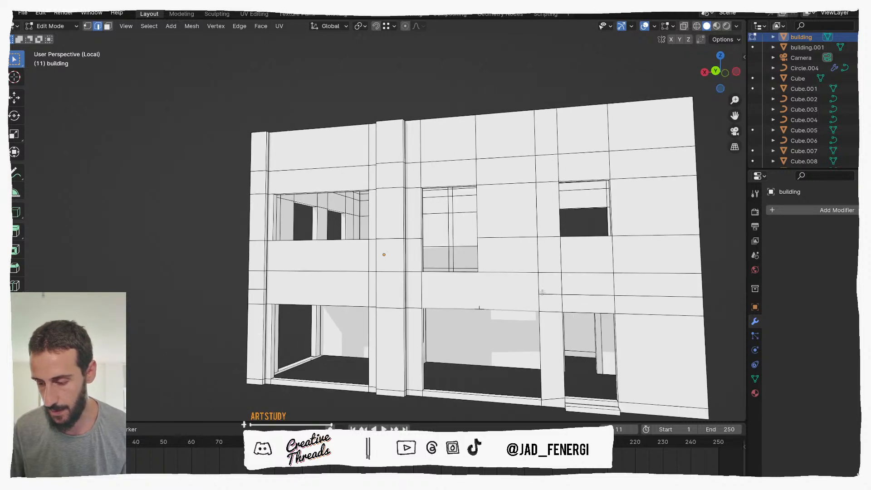
pyautogui.scroll(-3, 542, 292)
pyautogui.moveTo(539, 291); pyautogui.dragTo(573, 287, button='middle')
pyautogui.scroll(2, 544, 279)
pyautogui.press('k')
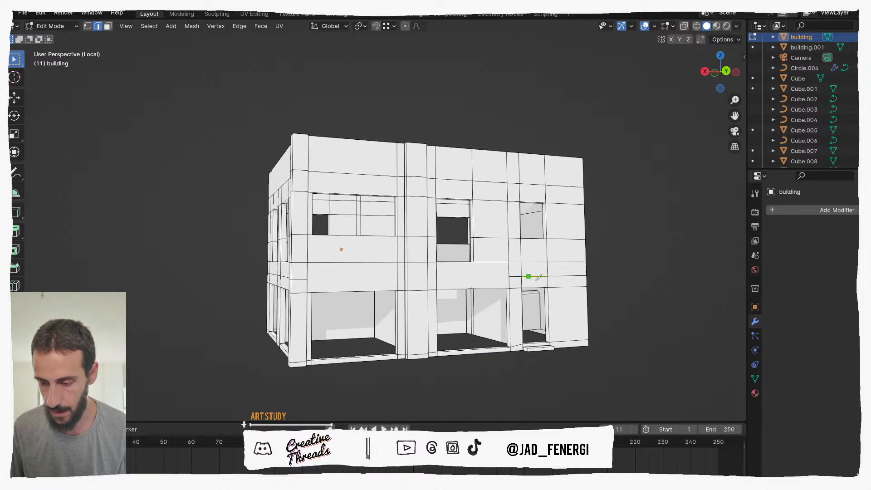
pyautogui.click(507, 276)
pyautogui.click(305, 276)
pyautogui.press('Return')
pyautogui.moveTo(305, 276); pyautogui.dragTo(283, 281, button='middle')
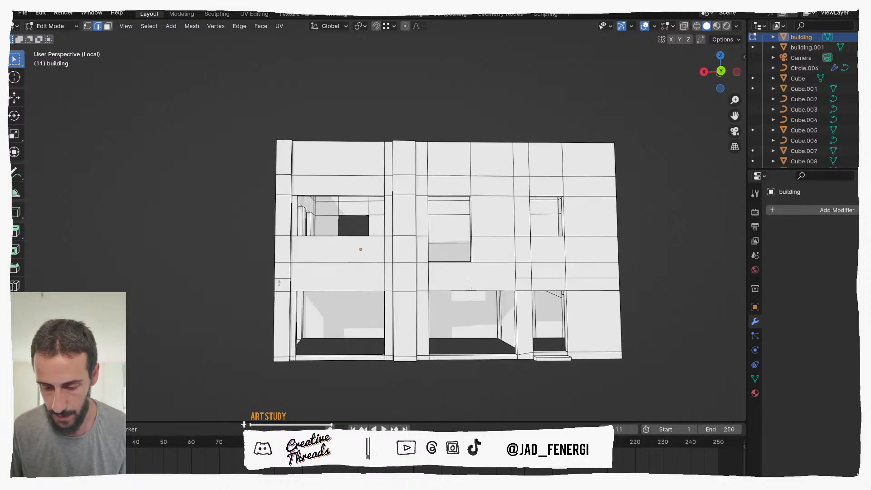
pyautogui.scroll(4, 283, 281)
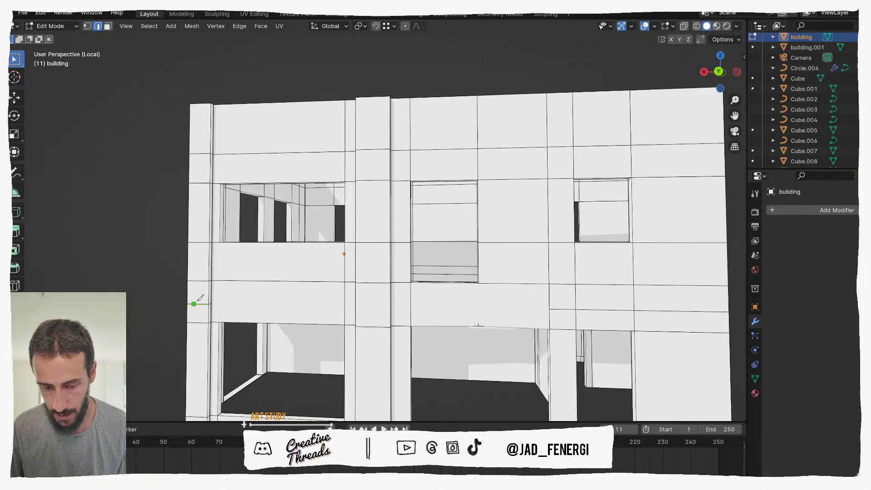
pyautogui.click(209, 303)
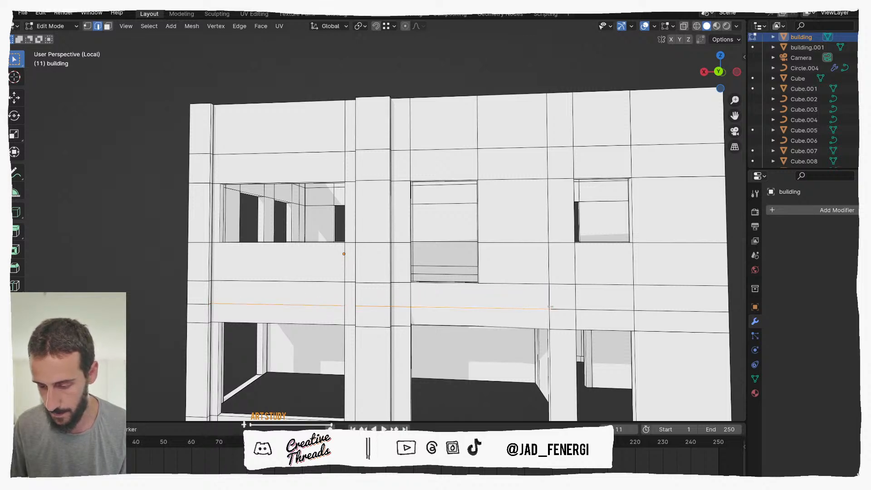
# Knife-cut the short missing link of the new horizontal edge across the recess beside the middle pillar.
pyautogui.moveTo(371, 287); pyautogui.dragTo(421, 297, button='middle')
pyautogui.scroll(4, 421, 304)
pyautogui.press('k')
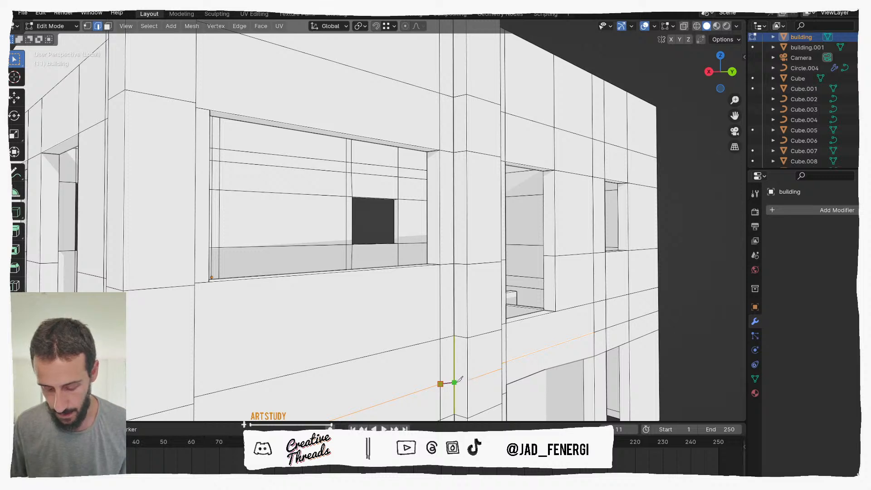
pyautogui.press('Return')
pyautogui.moveTo(467, 379); pyautogui.dragTo(474, 373, button='middle')
pyautogui.press('k')
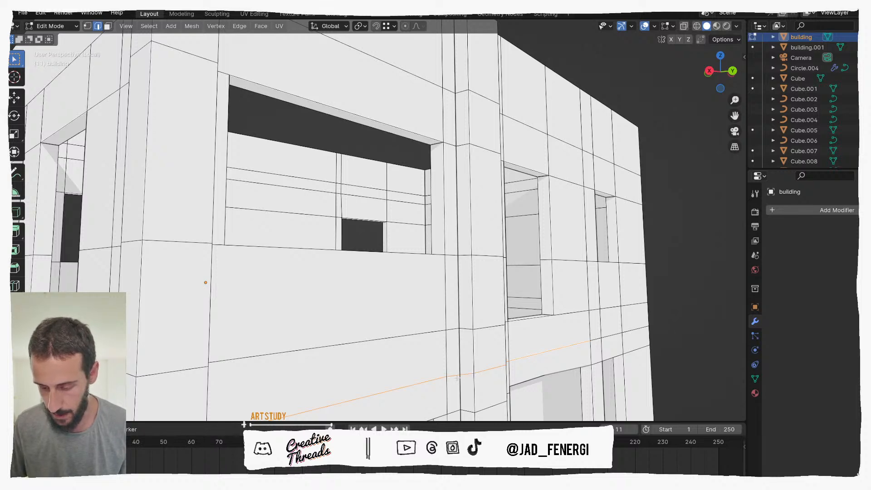
# Raise the low vertex in the recess beside the middle pillar along Z to line up with the horizontal loop.
pyautogui.press('1')
pyautogui.moveTo(460, 376); pyautogui.dragTo(446, 369, button='middle')
pyautogui.click(444, 369)
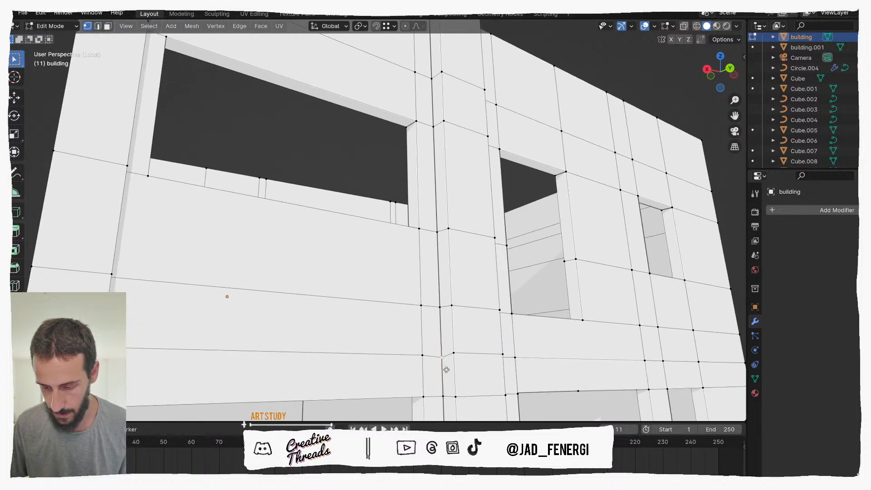
pyautogui.press('g')
pyautogui.press('z')
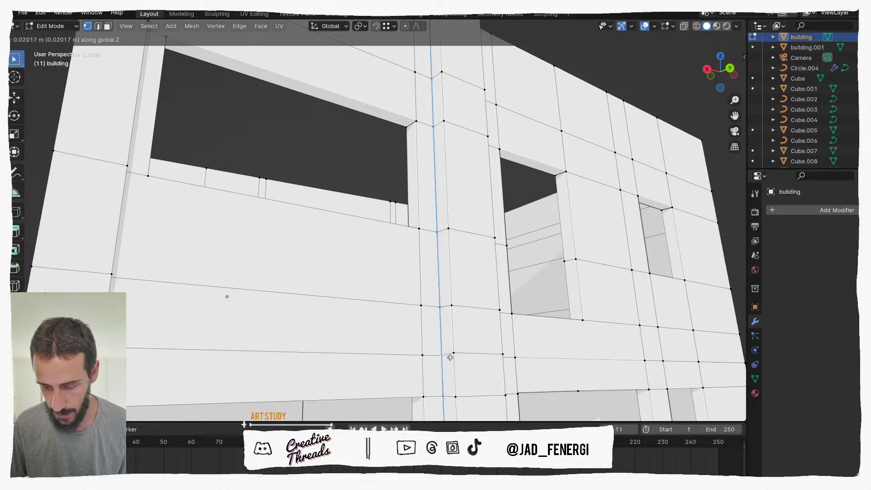
pyautogui.click(451, 358)
# Select all vertices of the between-floors loop in the back view and flatten them by scaling to 0 along Z.
pyautogui.press('ctrl+KP_1')
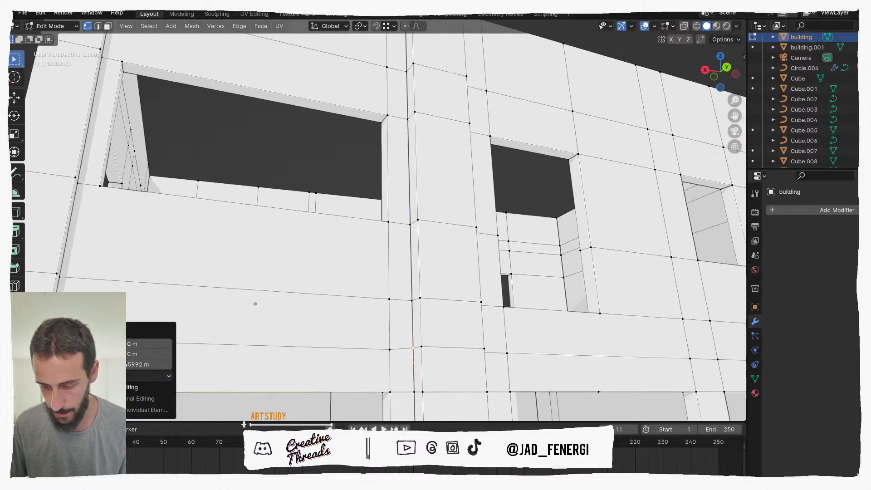
pyautogui.scroll(-2, 400, 377)
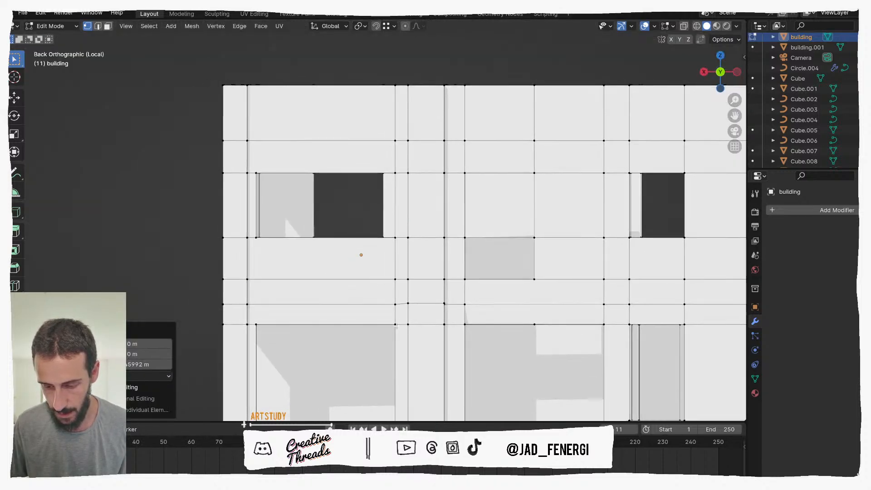
pyautogui.moveTo(413, 298); pyautogui.dragTo(447, 298, button='middle')
pyautogui.scroll(-2, 360, 311)
pyautogui.press('ctrl+KP_1')
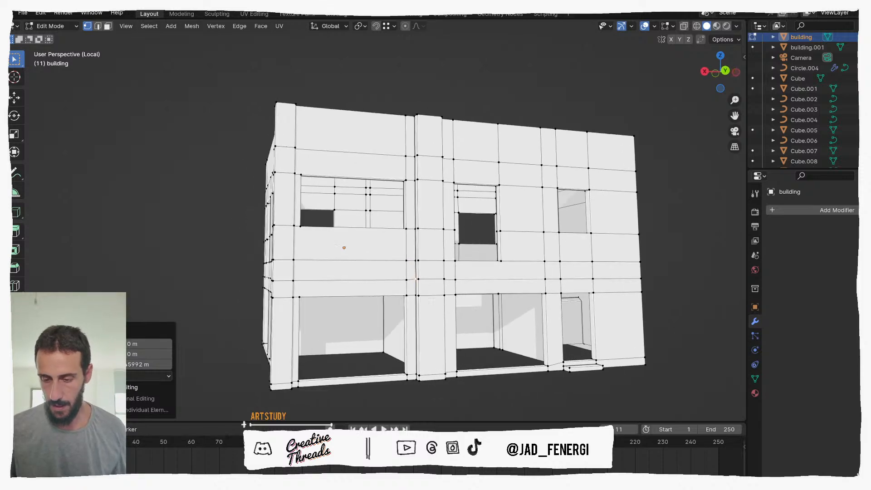
pyautogui.moveTo(345, 278); pyautogui.dragTo(688, 283)
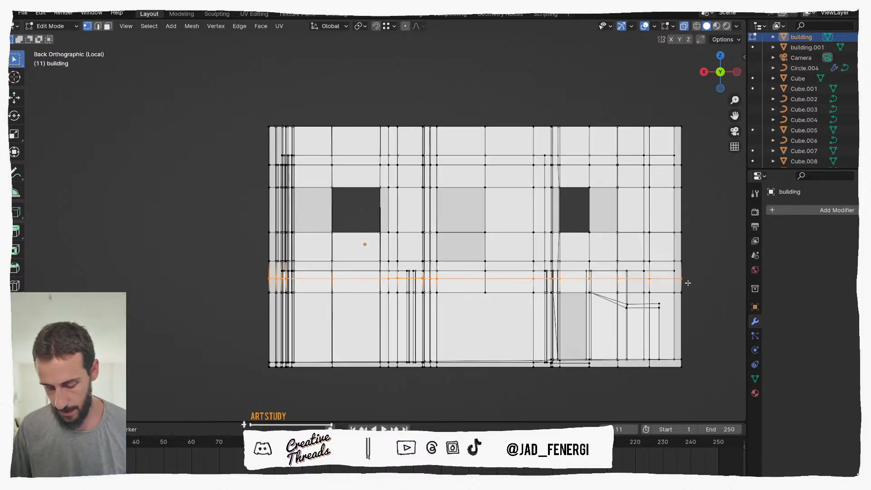
pyautogui.press('s')
pyautogui.press('z')
pyautogui.press('0')
pyautogui.press('Return')
# Knife-cut an edge along the bottom of the band above the second shop opening, from its far corner to the middle pillar.
pyautogui.moveTo(684, 291); pyautogui.dragTo(508, 317, button='middle')
pyautogui.scroll(3, 459, 290)
pyautogui.scroll(2, 453, 326)
pyautogui.moveTo(384, 349); pyautogui.dragTo(517, 204, button='middle')
pyautogui.click(585, 159)
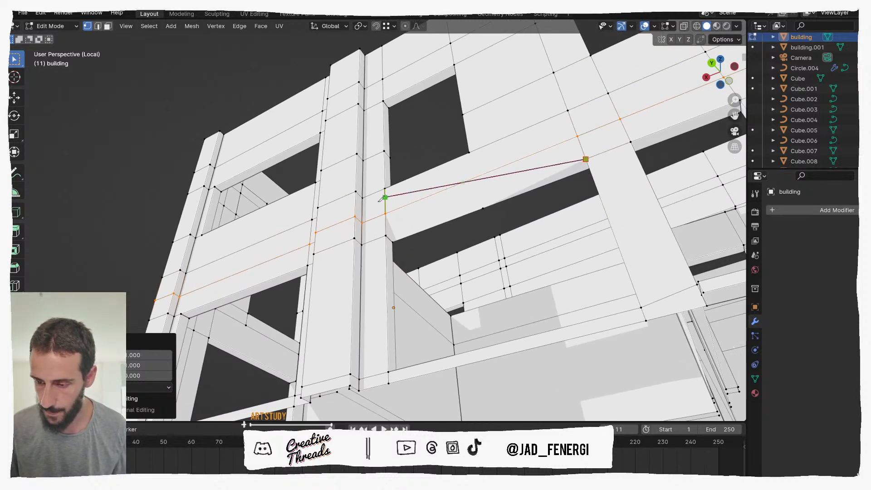
pyautogui.click(385, 235)
pyautogui.press('Return')
pyautogui.moveTo(481, 215); pyautogui.dragTo(413, 305, button='middle')
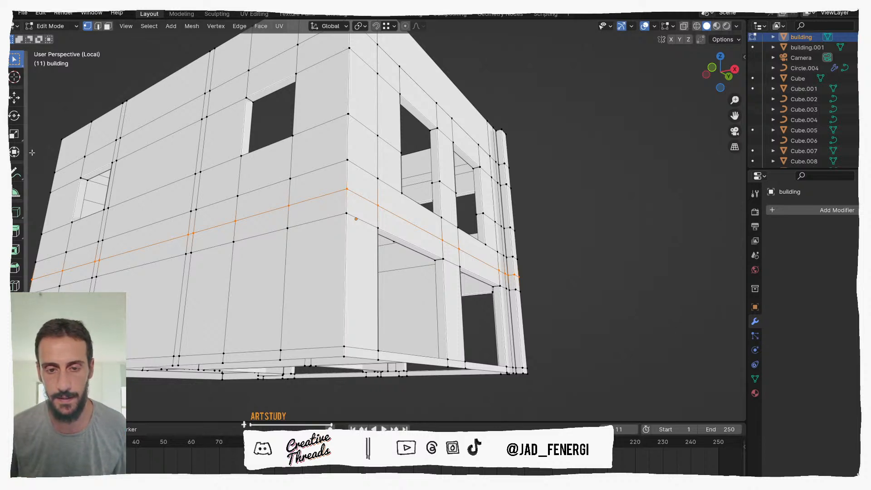
pyautogui.click(107, 27)
pyautogui.keyDown('shift'); pyautogui.click(401, 244); pyautogui.keyUp('shift')
pyautogui.moveTo(412, 243); pyautogui.dragTo(537, 304, button='middle')
pyautogui.moveTo(506, 248); pyautogui.dragTo(359, 229, button='middle')
# Select the horizontal edge loop between the floors and lower it along Z by about 0.04 m.
pyautogui.press('2')
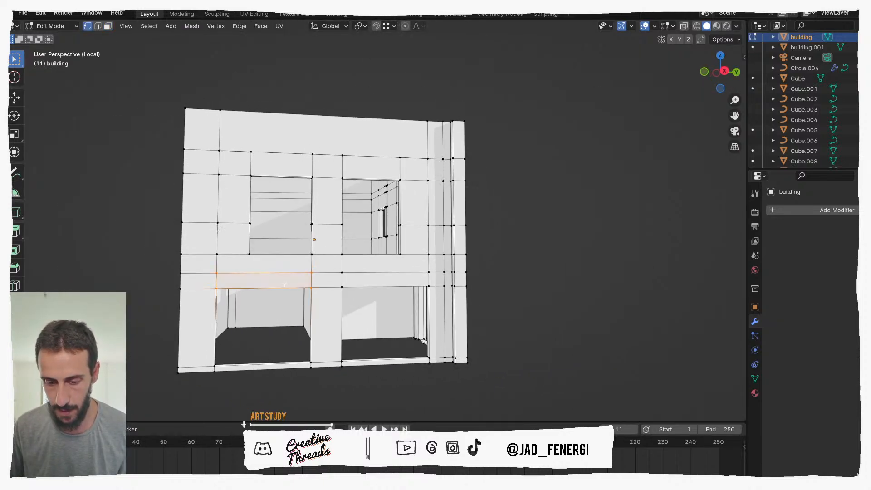
pyautogui.keyDown('alt'); pyautogui.click(287, 272); pyautogui.keyUp('alt')
pyautogui.press('g')
pyautogui.press('z')
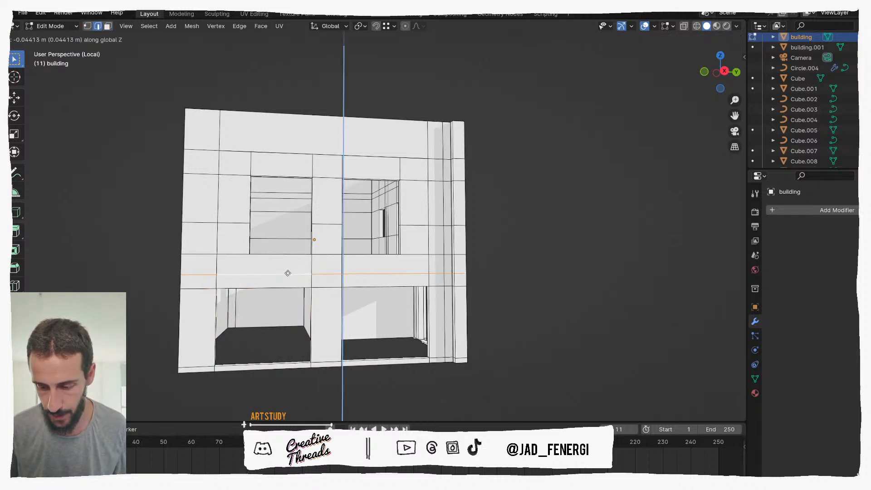
pyautogui.click(288, 274)
# Select the band faces and their undersides above the four shop openings on both facades.
pyautogui.press('3')
pyautogui.click(287, 281)
pyautogui.moveTo(286, 281); pyautogui.dragTo(404, 199, button='middle')
pyautogui.scroll(5, 303, 258)
pyautogui.keyDown('shift'); pyautogui.click(409, 232); pyautogui.keyUp('shift')
pyautogui.keyDown('shift'); pyautogui.click(410, 240); pyautogui.keyUp('shift')
pyautogui.moveTo(410, 240); pyautogui.dragTo(348, 255, button='middle')
pyautogui.keyDown('shift'); pyautogui.click(373, 288); pyautogui.keyUp('shift')
pyautogui.moveTo(373, 288); pyautogui.dragTo(264, 290, button='middle')
pyautogui.keyDown('shift'); pyautogui.click(471, 285); pyautogui.keyUp('shift')
pyautogui.scroll(2, 263, 290)
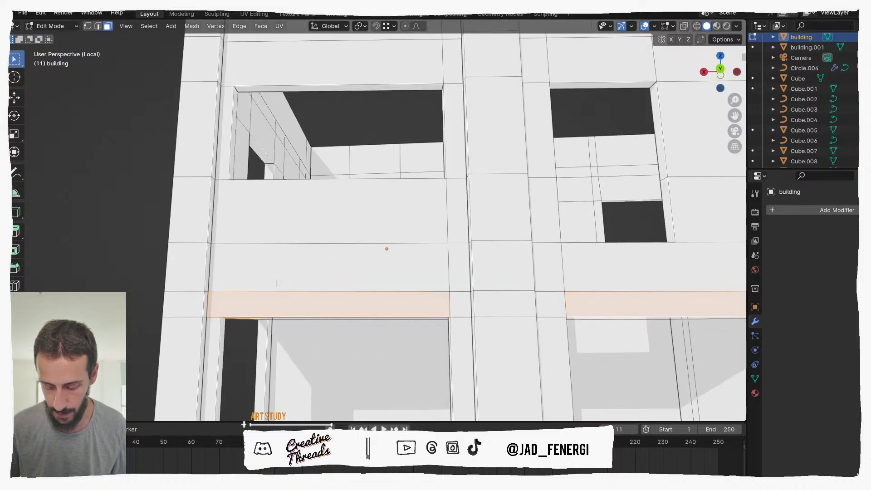
# Knife-cut a vertical edge from the first shop opening's upper corner near the corner pillar to the window corner above it.
pyautogui.click(220, 316)
pyautogui.click(227, 179)
pyautogui.press('Return')
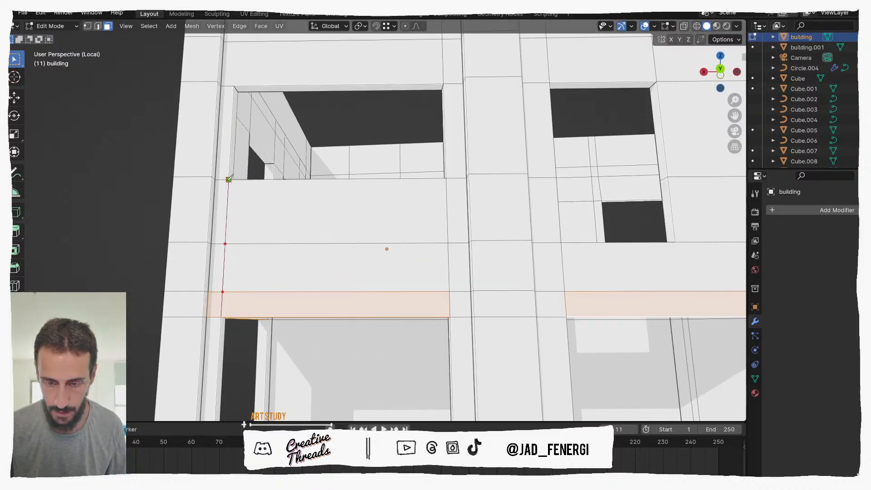
# Separate the selected band faces above the shop openings into their own object and exit local view.
pyautogui.moveTo(221, 307); pyautogui.dragTo(414, 261, button='middle')
pyautogui.press('p')
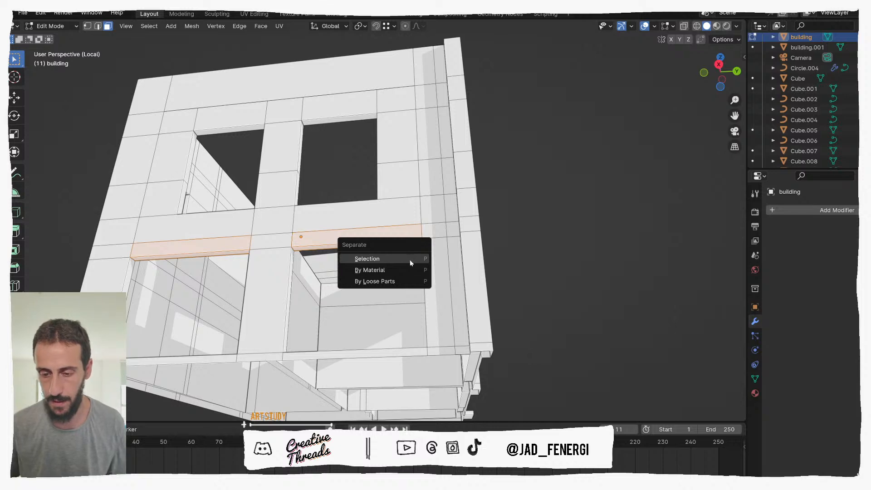
pyautogui.click(406, 257)
pyautogui.scroll(-3, 469, 267)
pyautogui.moveTo(551, 288); pyautogui.dragTo(502, 307, button='middle')
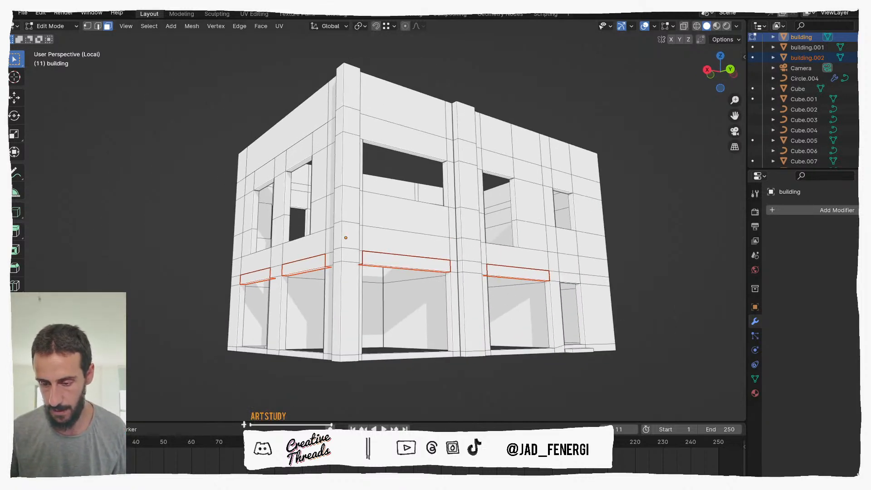
pyautogui.scroll(-3, 411, 268)
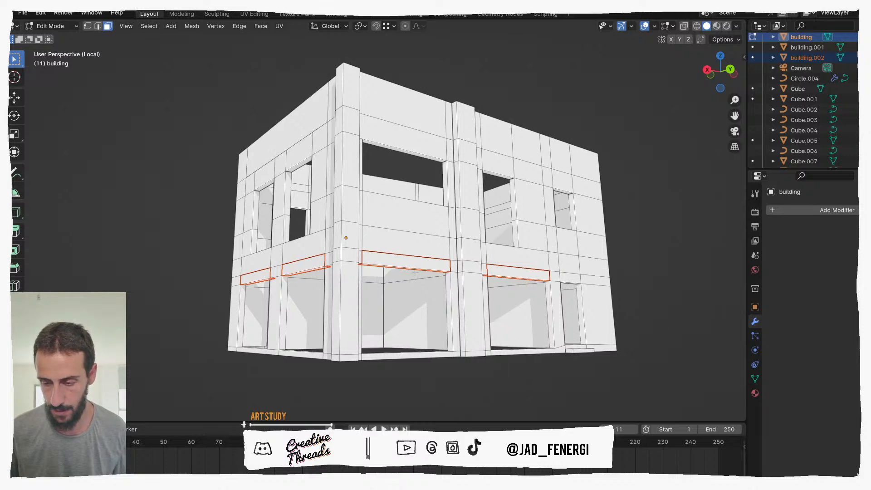
pyautogui.moveTo(401, 248); pyautogui.dragTo(419, 252, button='middle')
pyautogui.scroll(-2, 398, 250)
pyautogui.press('KP_Divide')
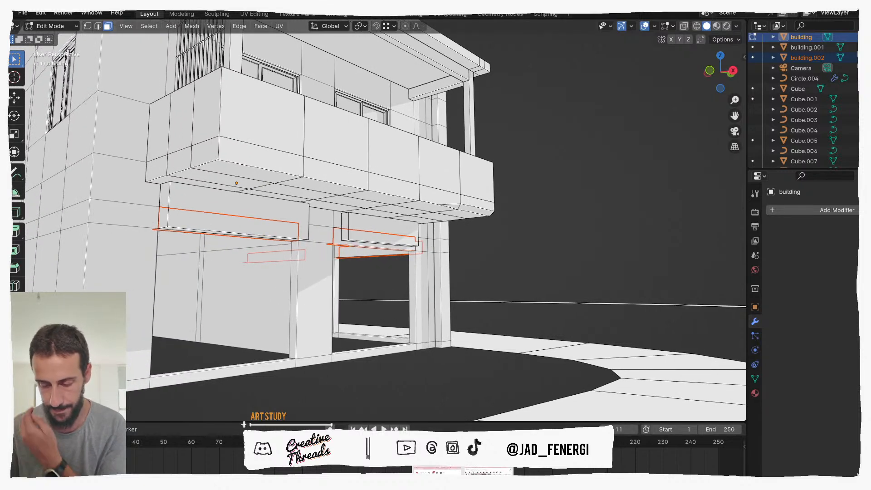
# Switch to the browser and look through the image results for OLD SHOPS EXTERIOR for shopfront references.
pyautogui.click(488, 471)
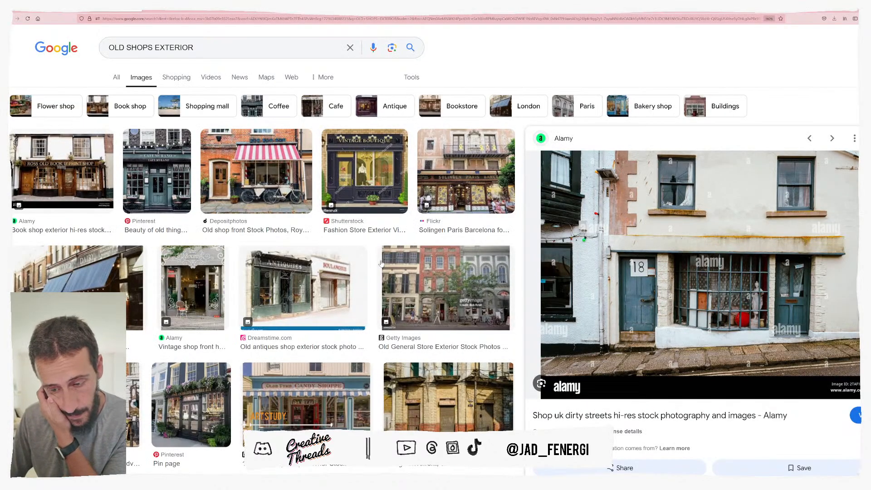
pyautogui.scroll(-5, 270, 307)
pyautogui.scroll(3, 270, 307)
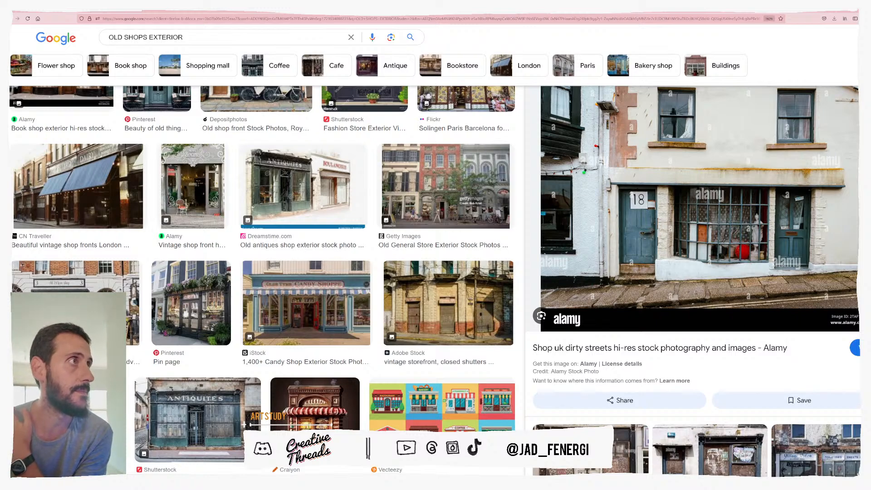
# Maximize the saved shopfront photo and examine its sign boxes, roller shutters, stone pillars and painted wall base.
pyautogui.moveTo(323, 193); pyautogui.dragTo(343, 196)
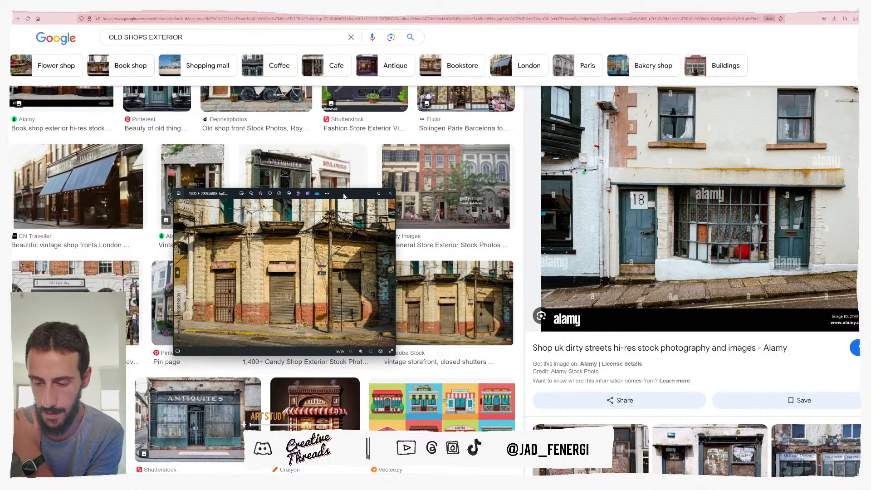
pyautogui.click(381, 194)
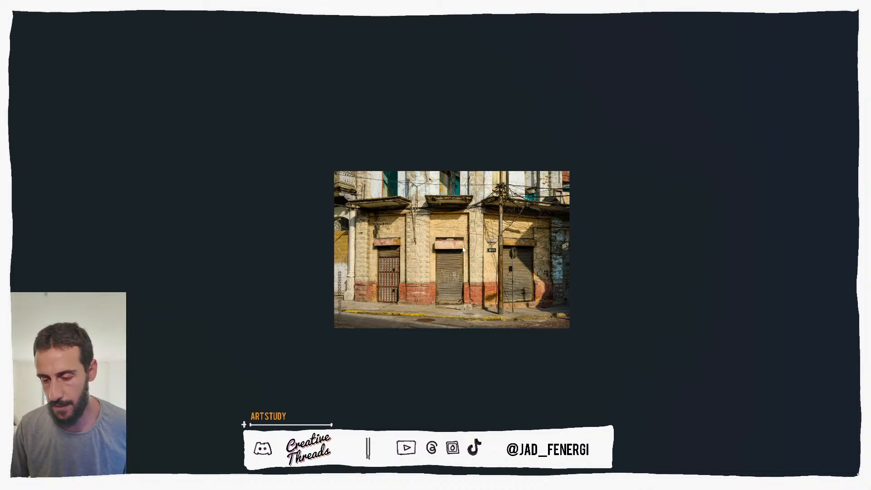
pyautogui.scroll(5, 463, 248)
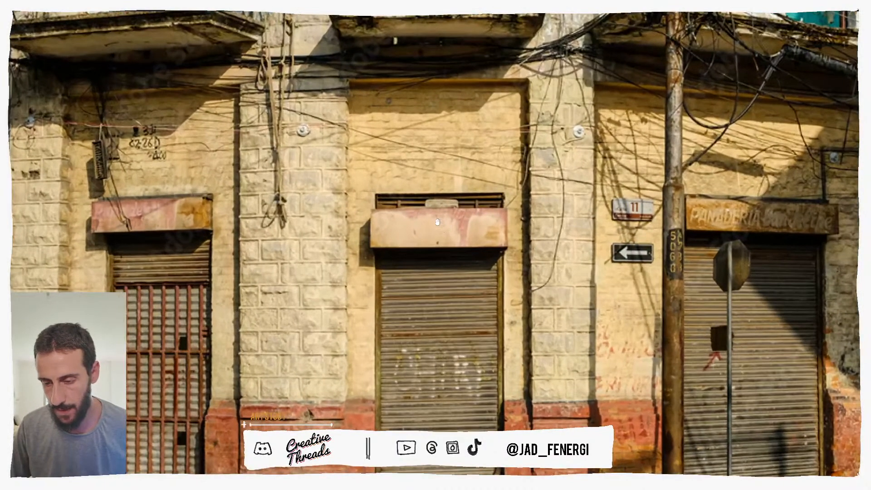
pyautogui.scroll(1, 437, 222)
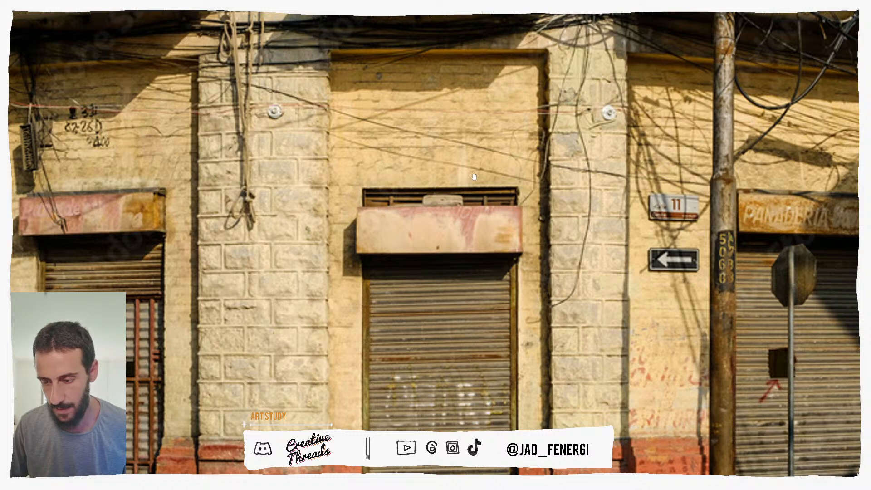
pyautogui.moveTo(754, 220); pyautogui.dragTo(674, 219)
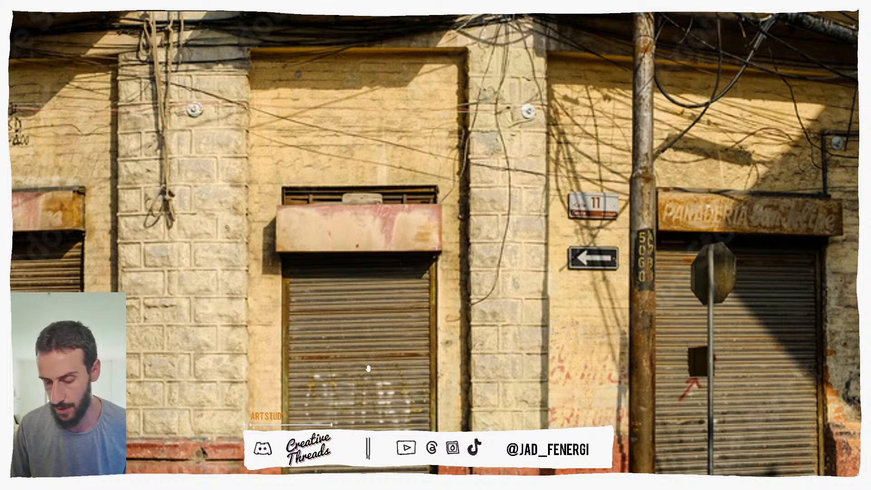
pyautogui.scroll(-5, 372, 359)
pyautogui.scroll(1, 372, 358)
pyautogui.scroll(3, 420, 424)
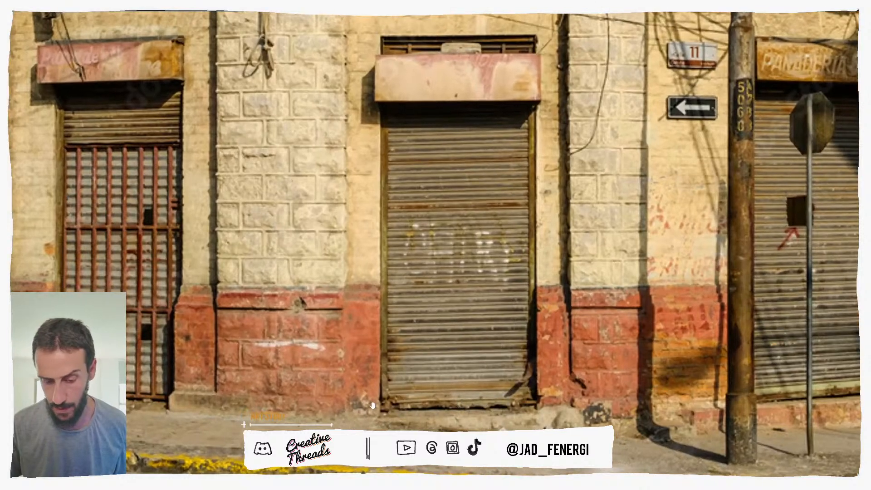
pyautogui.scroll(-3, 419, 366)
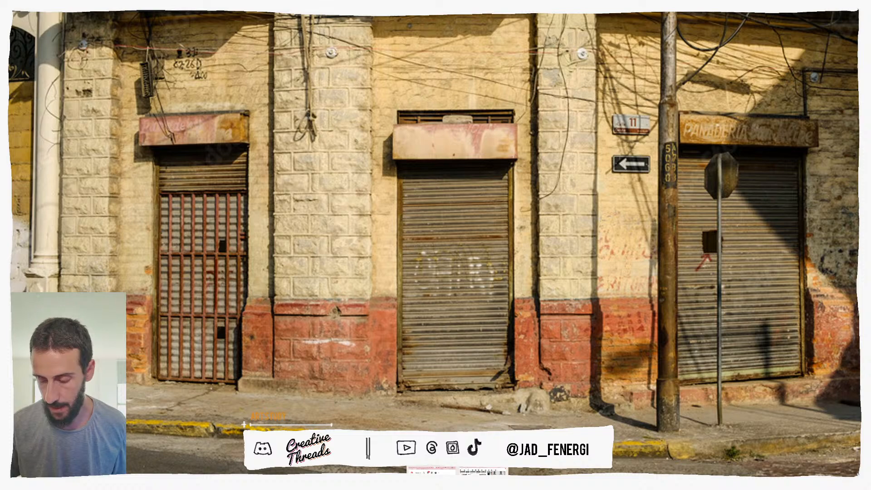
# Switch back to Blender and create a material named ROLLING SHUTTERS BOXES on the building.
pyautogui.hotkey('alt', 'Tab')
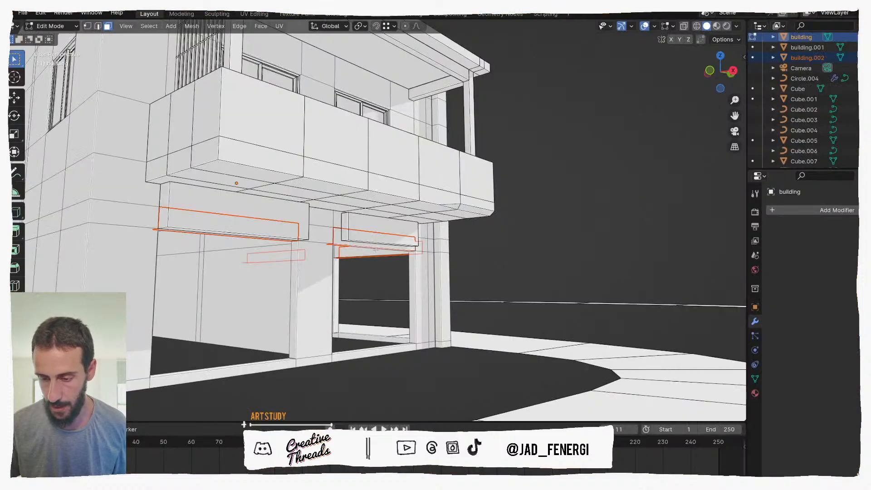
pyautogui.moveTo(701, 286)
pyautogui.mouseDown(button='middle')
pyautogui.moveTo(686, 273)
pyautogui.moveTo(688, 286)
pyautogui.mouseUp(button='middle')
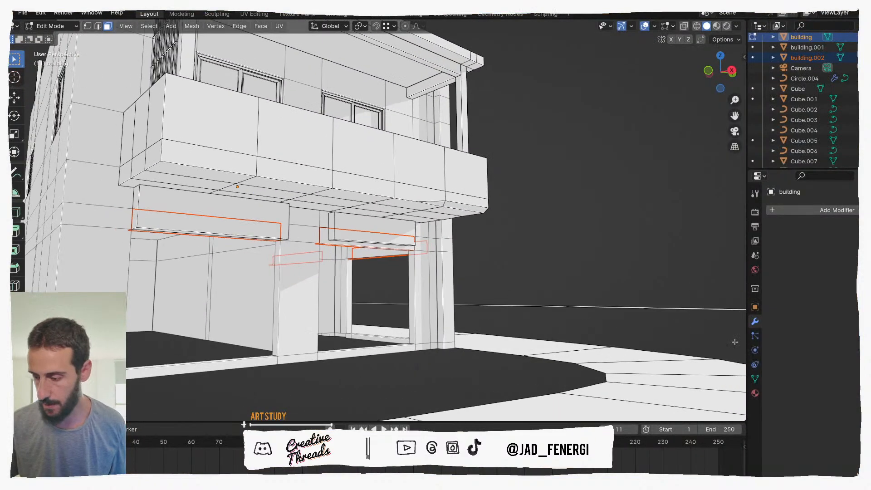
pyautogui.click(755, 393)
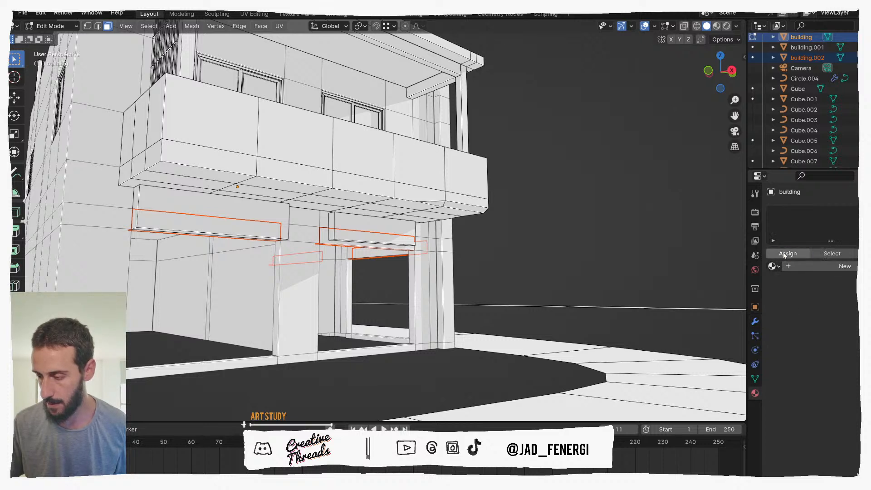
pyautogui.click(791, 266)
pyautogui.doubleClick(795, 266)
pyautogui.write('R')
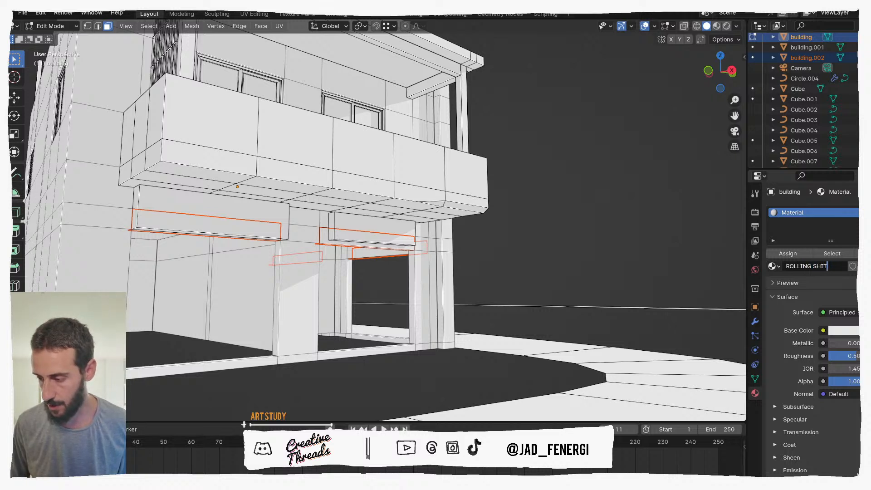
pyautogui.write('OLLING SHUTTERS BOXES')
pyautogui.press('Return')
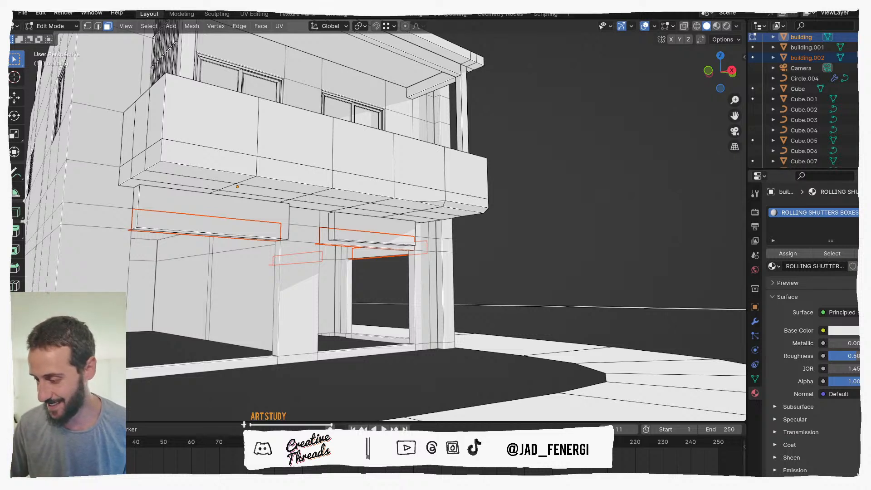
# Set the shutter box material's base colour to grey with value 0.133, switch to Material Preview shading and assign the material.
pyautogui.click(844, 330)
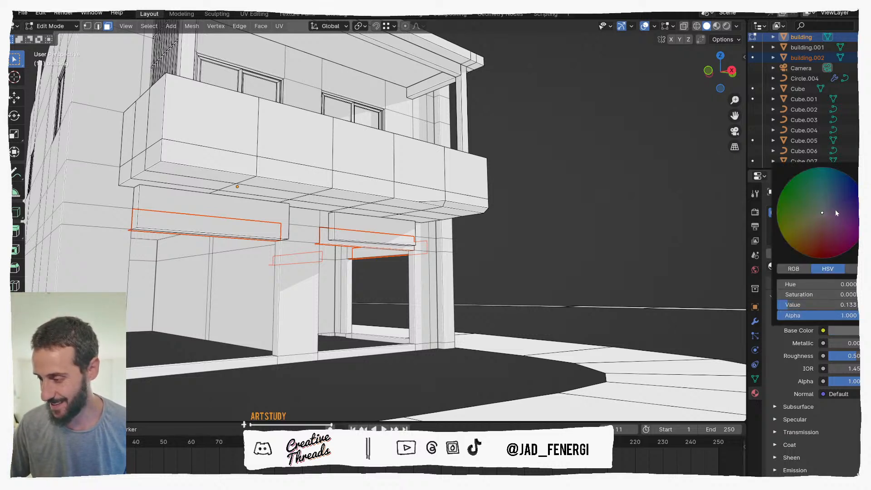
pyautogui.press('z')
pyautogui.click(594, 291)
pyautogui.moveTo(507, 245); pyautogui.dragTo(527, 231, button='middle')
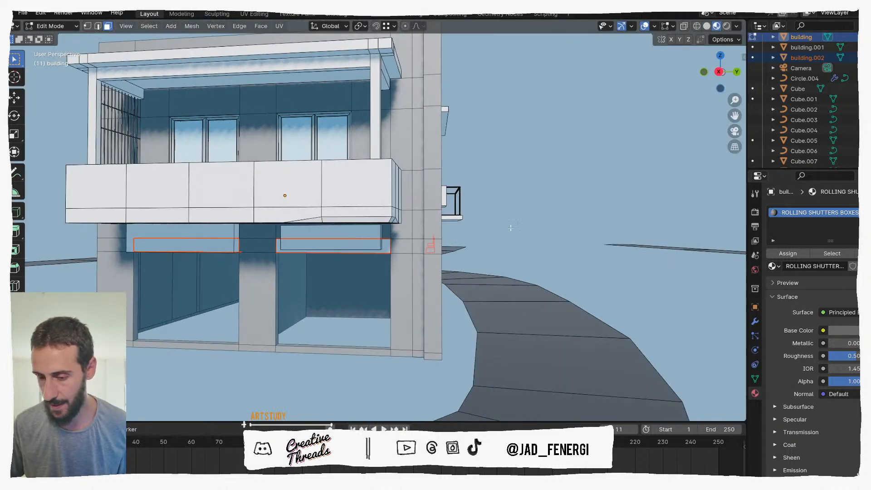
pyautogui.moveTo(457, 239); pyautogui.dragTo(370, 225, button='middle')
pyautogui.click(783, 254)
# Leave Edit Mode on both meshes and select only the main building object.
pyautogui.hotkey('ctrl', 'Tab')
pyautogui.click(317, 227)
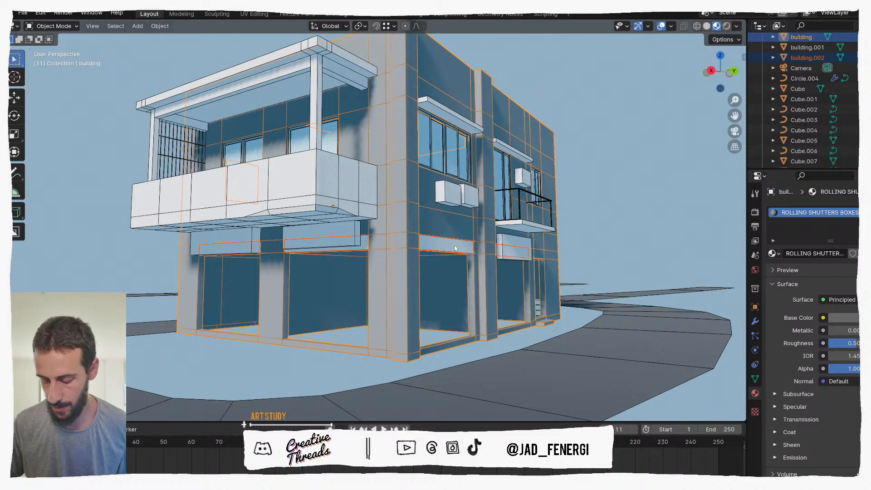
pyautogui.press('Tab')
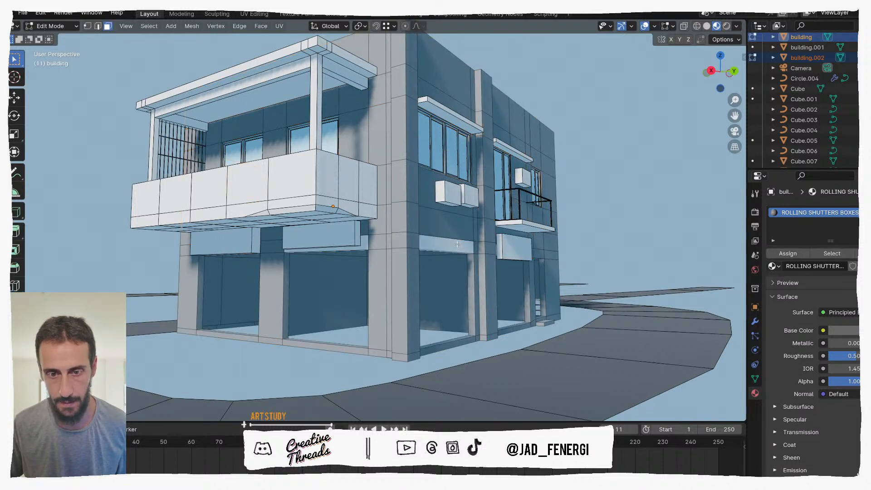
pyautogui.press('a')
pyautogui.hotkey('ctrl', 'Tab')
pyautogui.click(445, 258)
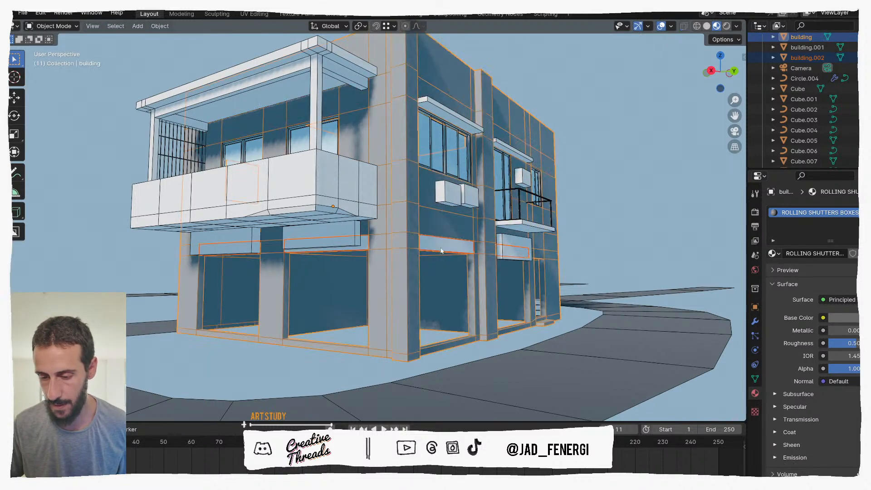
pyautogui.click(443, 250)
pyautogui.press('Tab')
pyautogui.press('Tab')
pyautogui.click(470, 274)
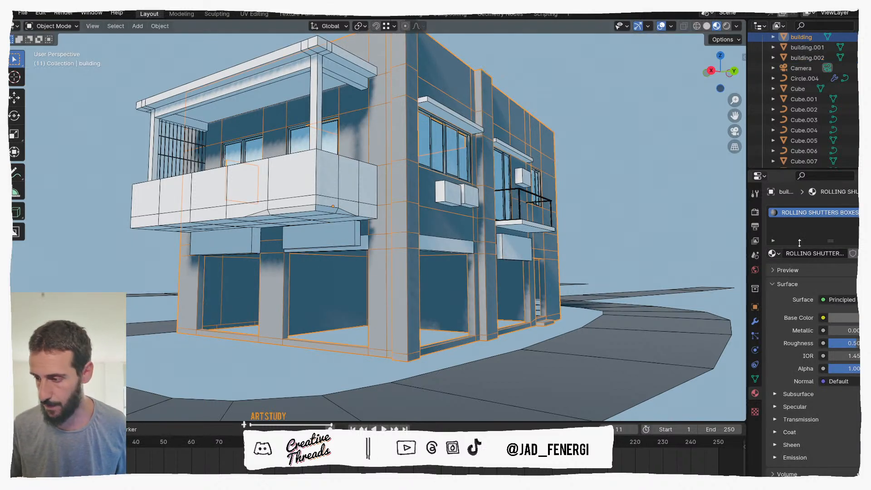
# Remove the shutter box material from the building and give it a new material named BUILDING.
pyautogui.click(789, 255)
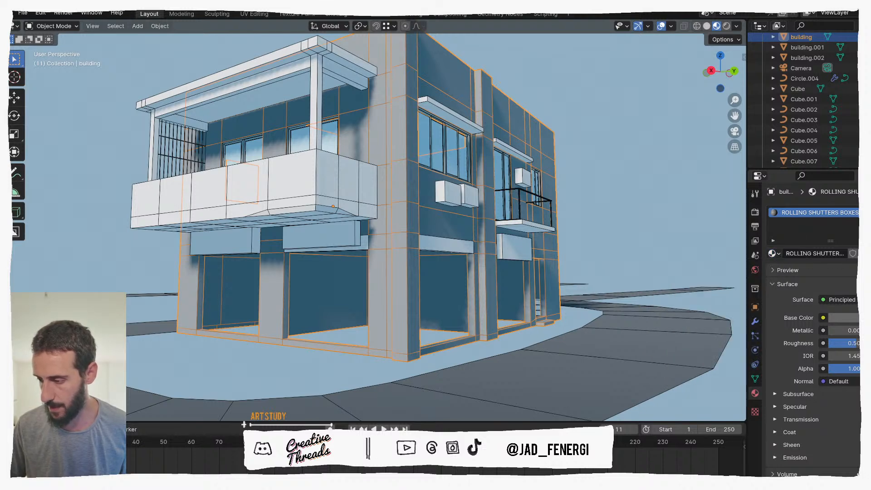
pyautogui.click(867, 212)
pyautogui.click(843, 213)
pyautogui.click(867, 223)
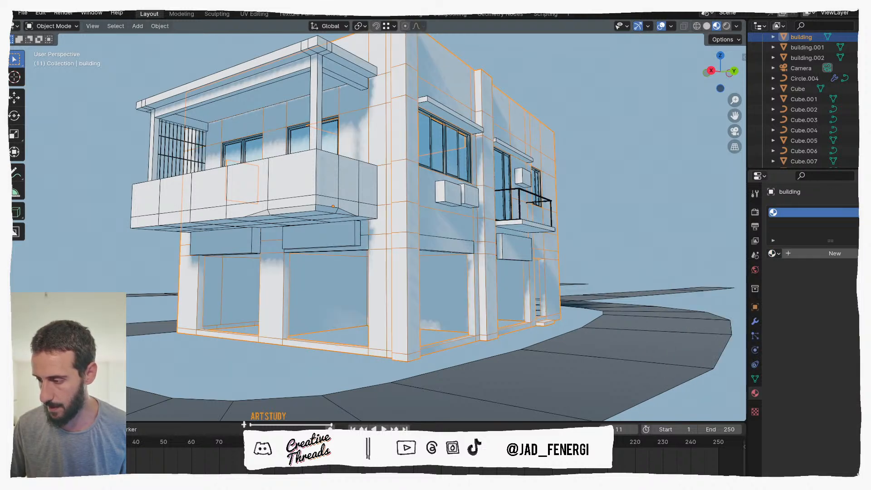
pyautogui.click(792, 253)
pyautogui.doubleClick(797, 253)
pyautogui.write('BUILDING')
pyautogui.press('Return')
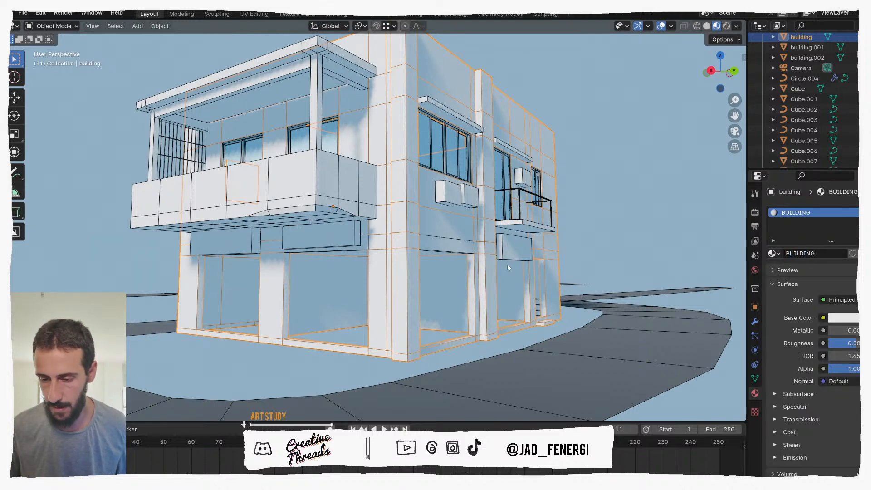
# Give the separated band pieces above the shop openings the existing ROLLING SHUTTERS BOXES material.
pyautogui.click(454, 245)
pyautogui.click(773, 253)
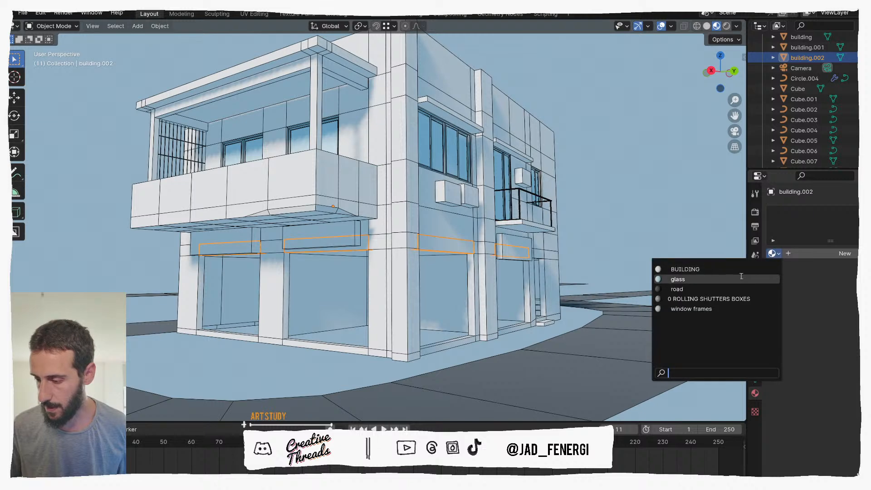
pyautogui.click(716, 297)
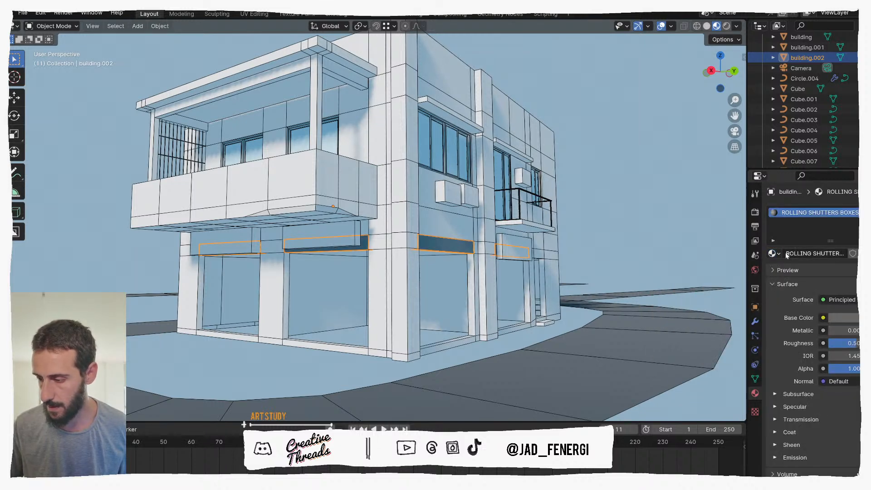
pyautogui.click(343, 237)
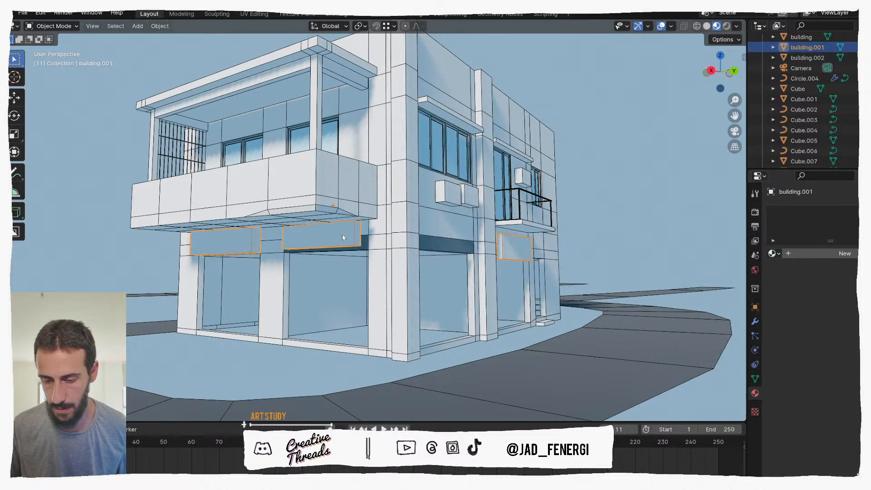
pyautogui.click(448, 244)
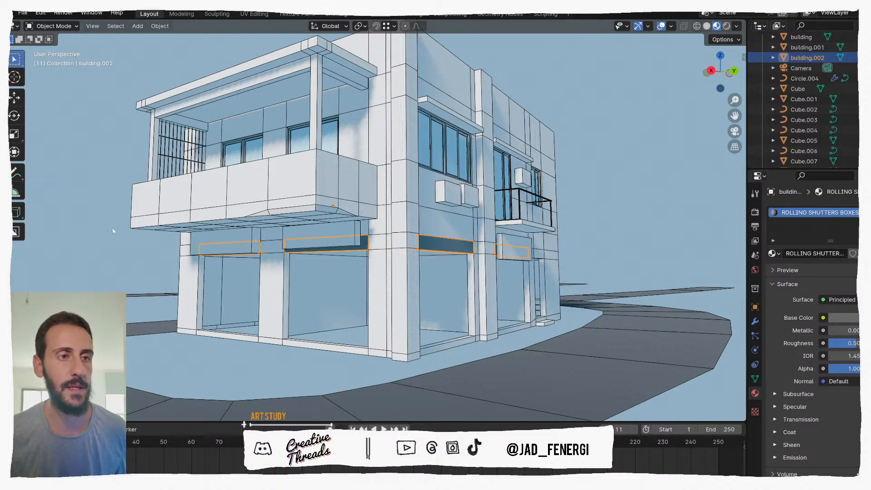
pyautogui.moveTo(399, 242); pyautogui.dragTo(396, 322, button='middle')
pyautogui.scroll(-3, 426, 233)
pyautogui.press('q')
pyautogui.click(406, 231)
pyautogui.press('q')
pyautogui.click(373, 231)
# Select the inner side faces of the shop opening beside the corner pillar and duplicate the building object in place.
pyautogui.click(386, 329)
pyautogui.scroll(2, 396, 322)
pyautogui.moveTo(385, 158); pyautogui.dragTo(420, 294, button='middle')
pyautogui.press('Tab')
pyautogui.click(421, 316)
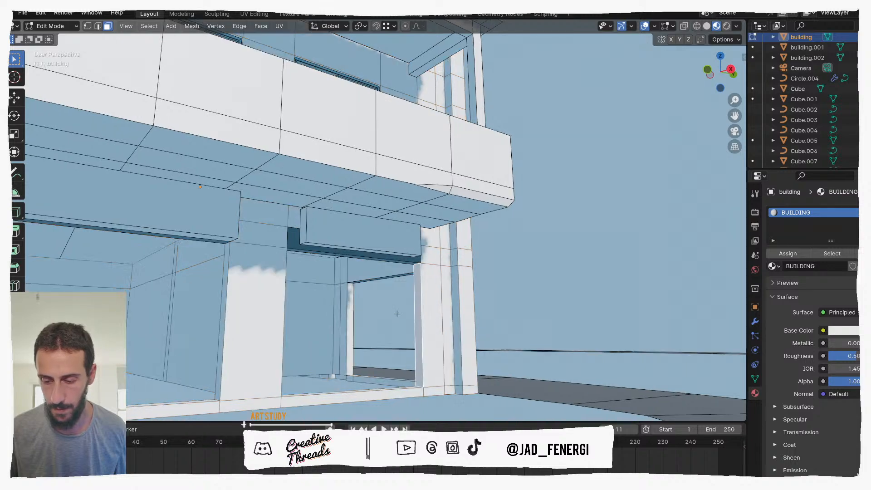
pyautogui.scroll(-5, 421, 318)
pyautogui.scroll(5, 411, 333)
pyautogui.moveTo(411, 334); pyautogui.dragTo(438, 309, button='middle')
pyautogui.press('Tab')
pyautogui.hotkey('shift', 'd')
pyautogui.press('Escape')
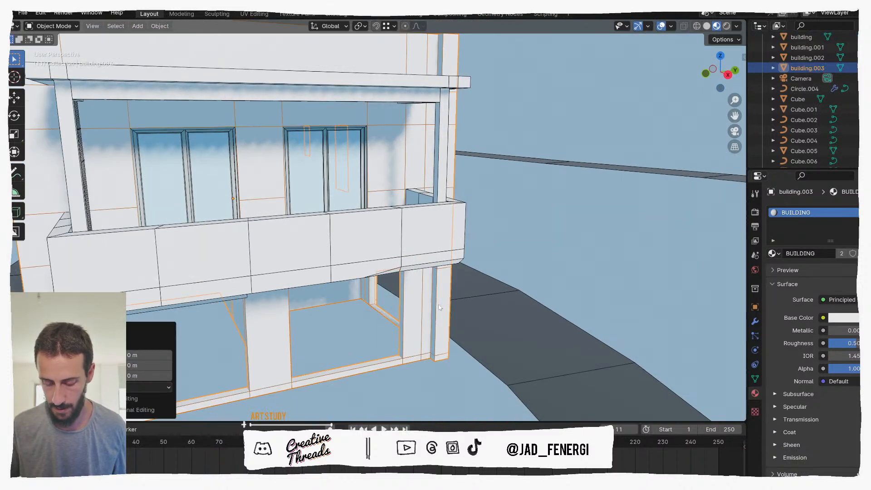
# Isolate the duplicated building, delete everything except the opening's two narrow side faces, and exit local view.
pyautogui.press('KP_Divide')
pyautogui.press('Tab')
pyautogui.moveTo(450, 336); pyautogui.dragTo(522, 314, button='middle')
pyautogui.press('a')
pyautogui.press('x')
pyautogui.click(442, 339)
pyautogui.press('2')
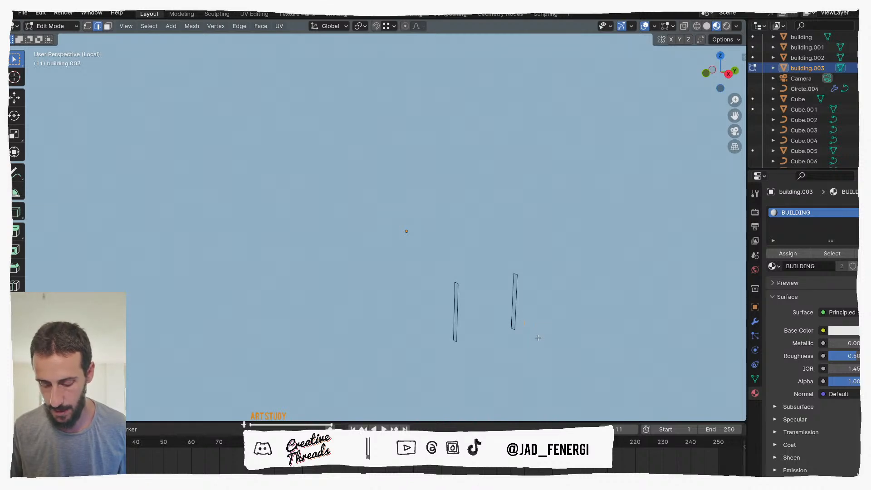
pyautogui.press('x')
pyautogui.click(525, 329)
pyautogui.press('Tab')
pyautogui.press('KP_Divide')
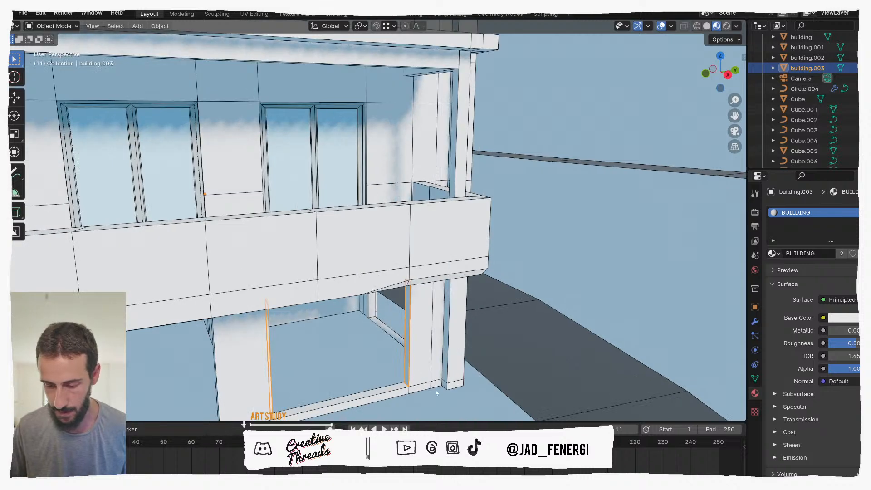
# Try moving the corner pillar's bottom edge and one base vertex of the main building to check for doubled vertices.
pyautogui.click(429, 386)
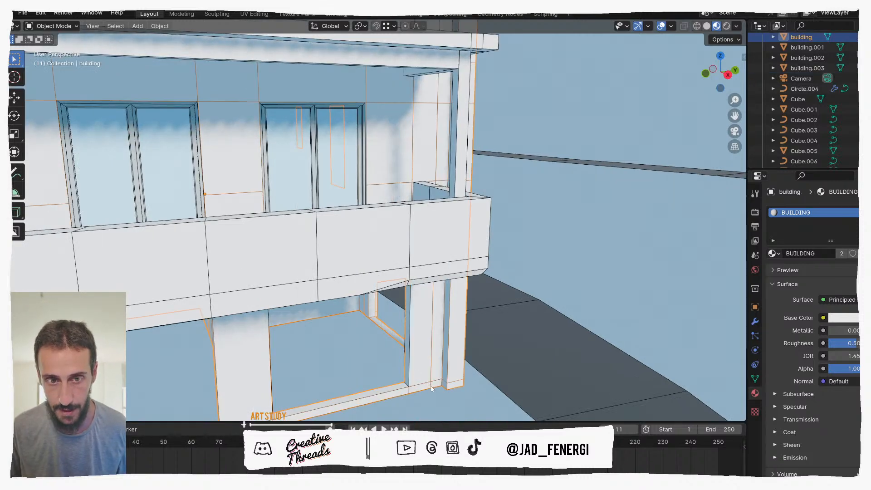
pyautogui.press('Tab')
pyautogui.click(431, 388)
pyautogui.press('g')
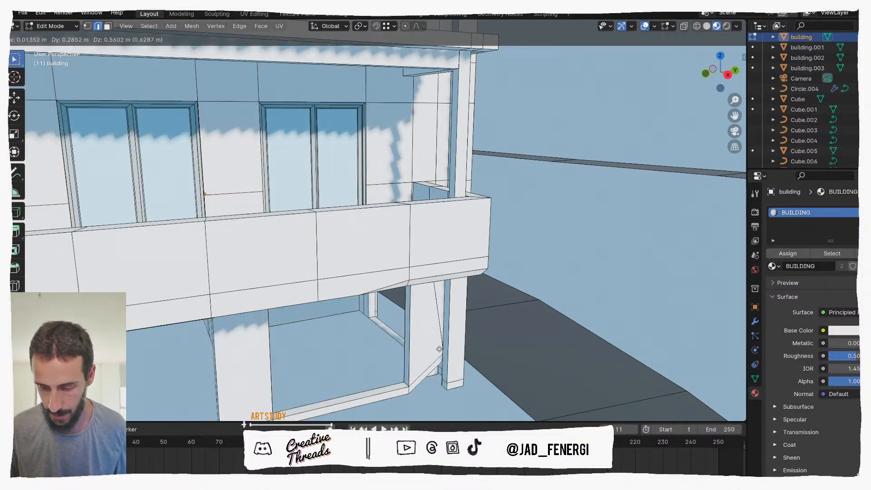
pyautogui.click(429, 368)
pyautogui.press('1')
pyautogui.moveTo(432, 379); pyautogui.dragTo(517, 345, button='middle')
pyautogui.scroll(2, 458, 399)
pyautogui.keyDown('shift'); pyautogui.moveTo(442, 426); pyautogui.dragTo(437, 299, button='middle'); pyautogui.keyUp('shift')
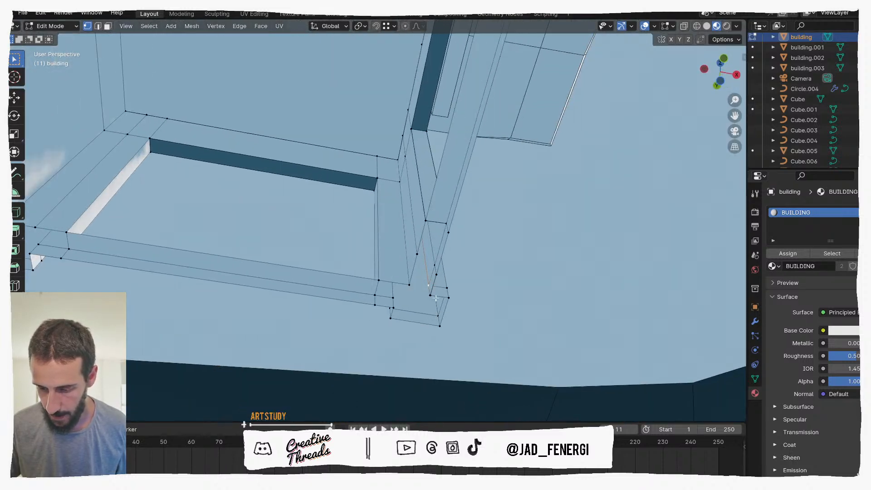
pyautogui.scroll(2, 434, 301)
pyautogui.moveTo(458, 334); pyautogui.dragTo(388, 374, button='middle')
pyautogui.click(382, 377)
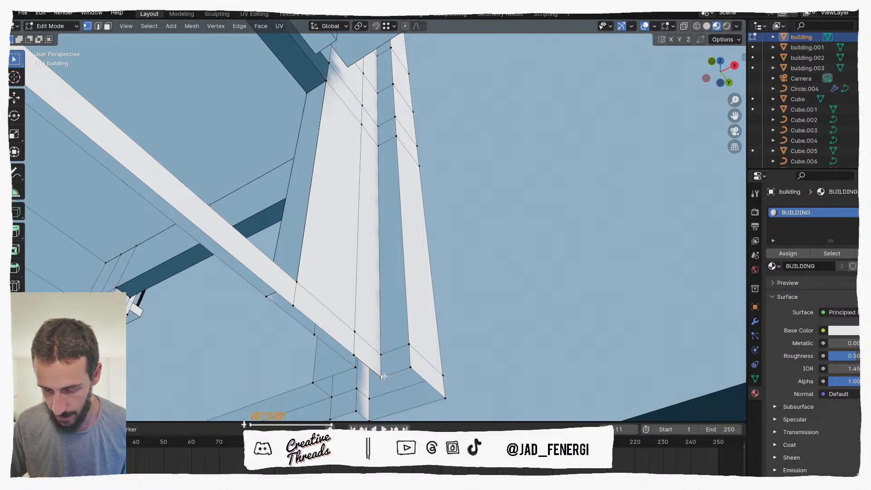
pyautogui.press('g')
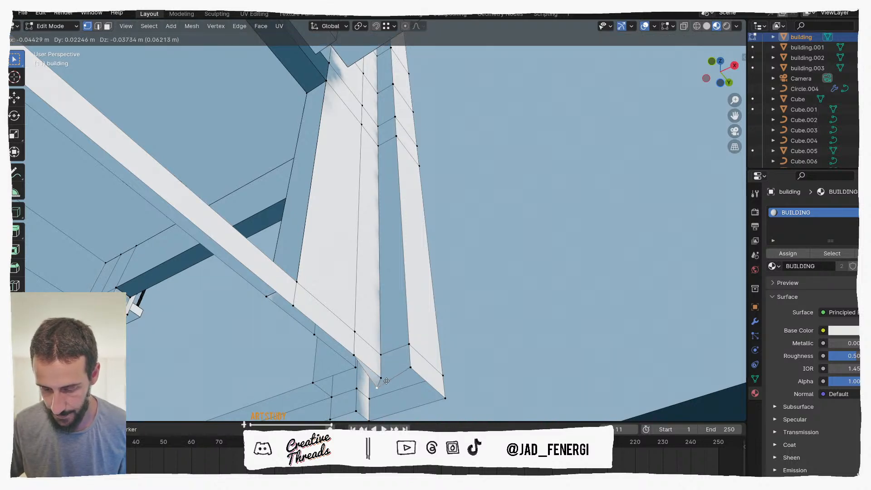
pyautogui.click(379, 372)
# Merge the doubled vertices at the corner pillar's base by distance and test the neighbouring vertex with a move.
pyautogui.scroll(4, 390, 341)
pyautogui.moveTo(406, 278); pyautogui.dragTo(451, 262, button='middle')
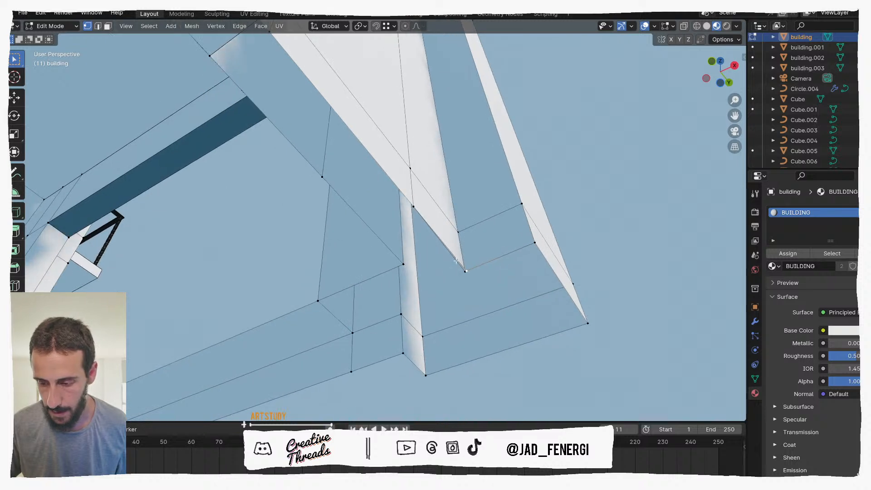
pyautogui.press('m')
pyautogui.click(471, 288)
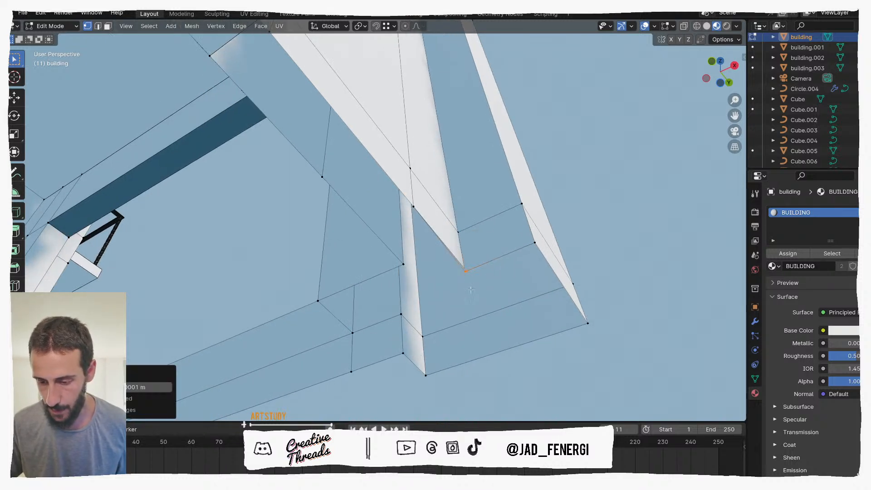
pyautogui.moveTo(133, 387); pyautogui.dragTo(138, 387)
pyautogui.click(467, 225)
pyautogui.press('g')
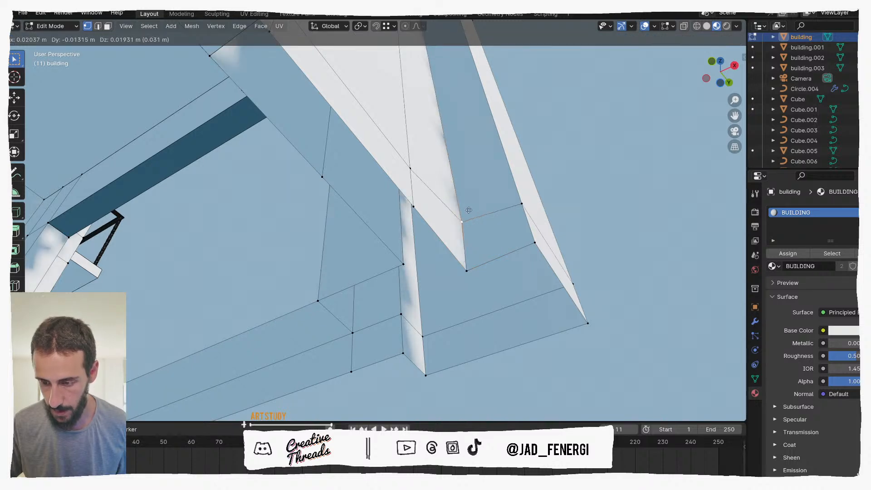
pyautogui.click(476, 259)
pyautogui.moveTo(476, 259); pyautogui.dragTo(428, 277, button='middle')
pyautogui.scroll(-3, 329, 294)
pyautogui.press('Tab')
# Isolate the shop opening's two side strips and add a centred lengthwise loop cut to each.
pyautogui.scroll(-3, 328, 292)
pyautogui.click(334, 290)
pyautogui.moveTo(334, 291); pyautogui.dragTo(384, 316, button='middle')
pyautogui.press('KP_Divide')
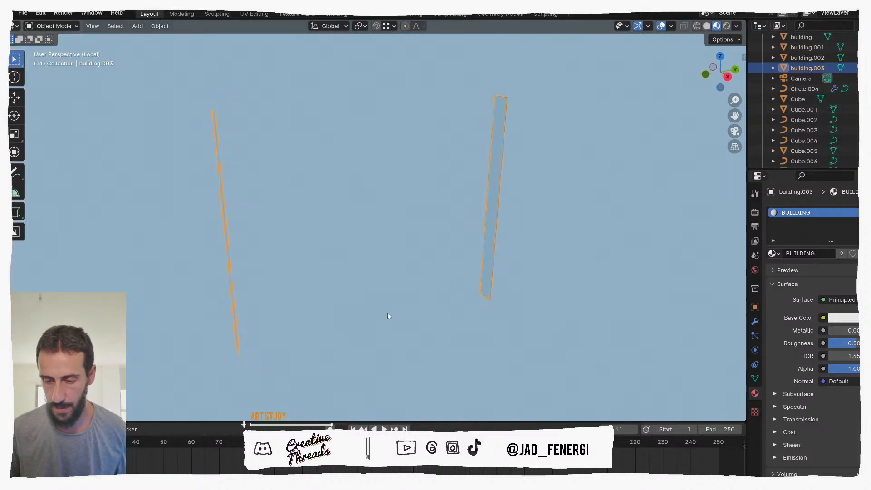
pyautogui.press('Tab')
pyautogui.press('2')
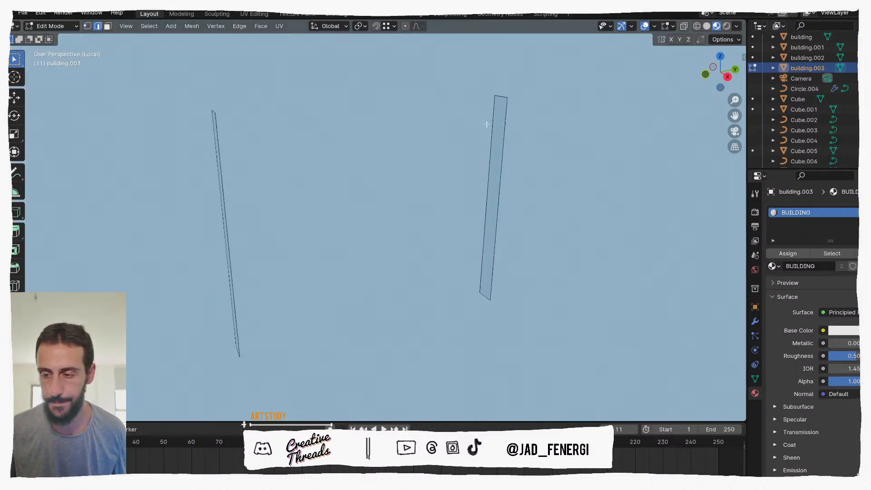
pyautogui.hotkey('ctrl', 'r')
pyautogui.click(498, 103)
pyautogui.rightClick(499, 102)
pyautogui.moveTo(498, 102); pyautogui.dragTo(305, 115, button='middle')
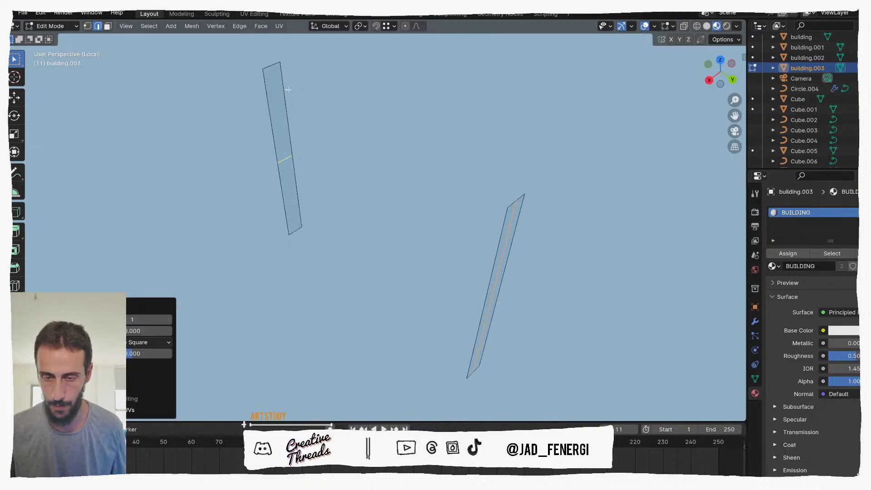
pyautogui.click(272, 75)
pyautogui.rightClick(268, 82)
# Bevel the centre edges of both side strips to a width of 0.04 m with one segment.
pyautogui.moveTo(457, 232); pyautogui.dragTo(502, 223, button='middle')
pyautogui.click(501, 224)
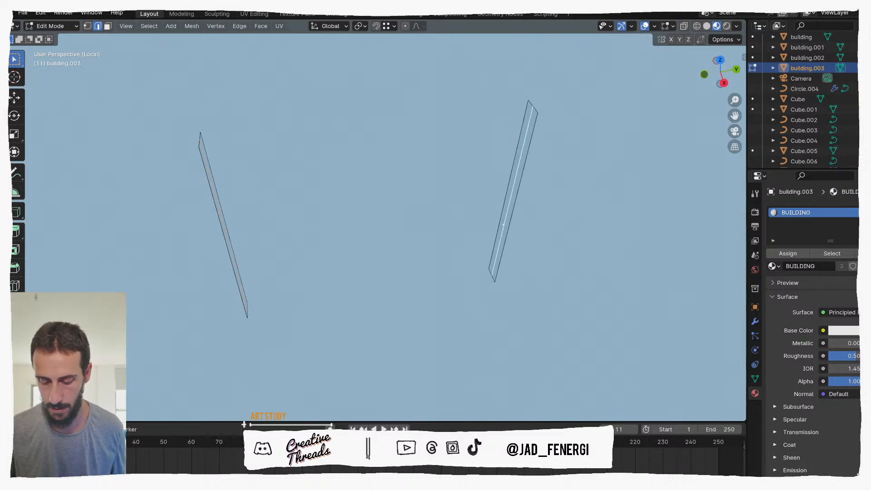
pyautogui.hotkey('ctrl', 'b')
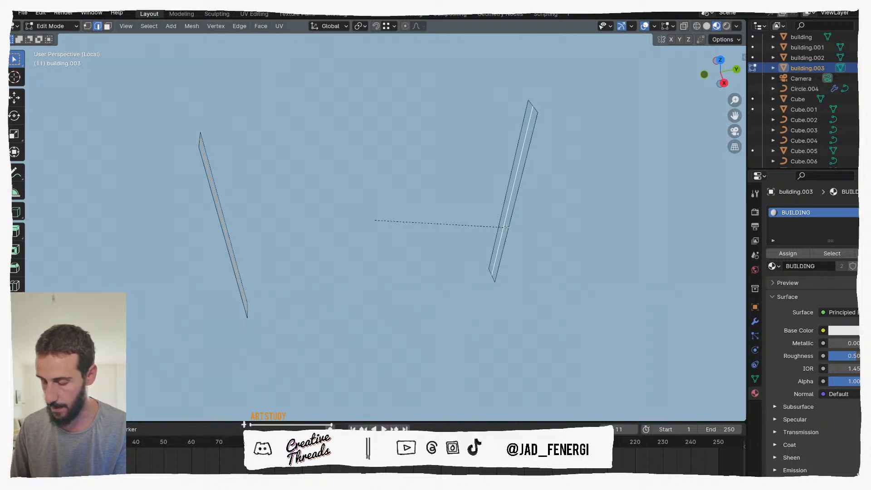
pyautogui.click(506, 228)
pyautogui.moveTo(512, 228); pyautogui.dragTo(488, 235, button='middle')
pyautogui.moveTo(549, 245); pyautogui.dragTo(567, 255, button='middle')
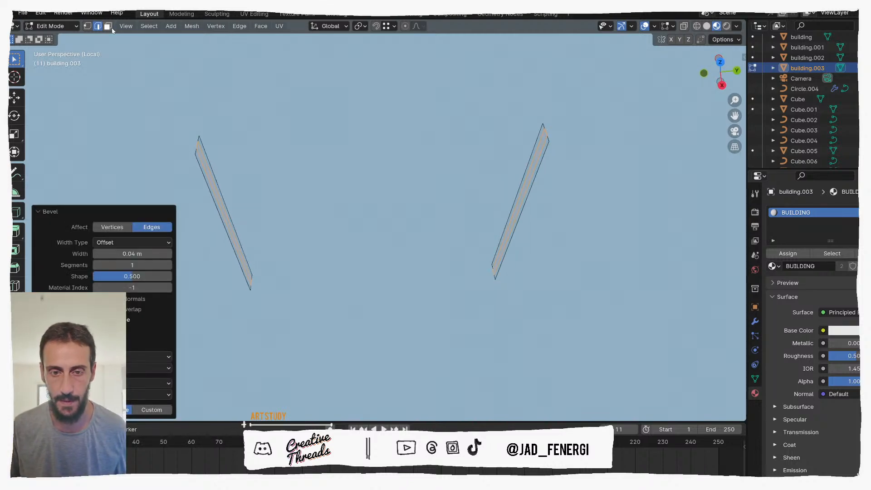
# Delete the outer faces of both side strips, keeping only the narrow middle bands.
pyautogui.press('3')
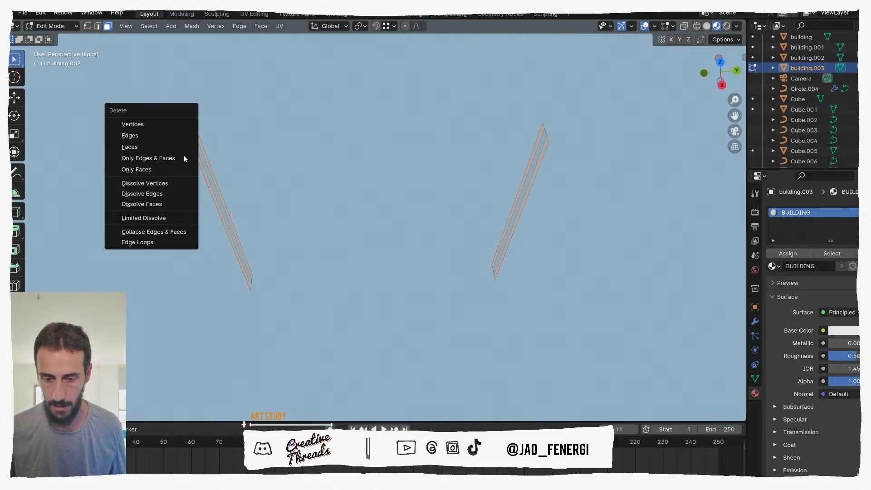
pyautogui.press('x')
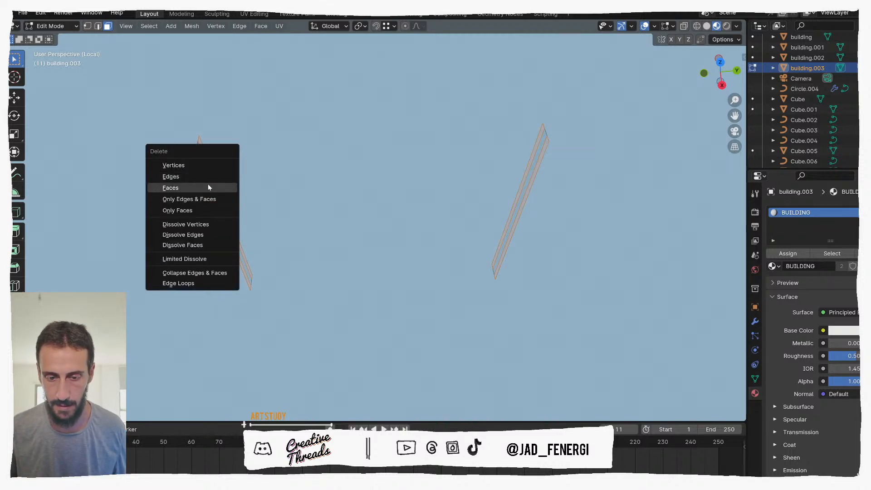
pyautogui.click(208, 186)
# Add a Solidify modifier to the two narrow bands.
pyautogui.click(755, 321)
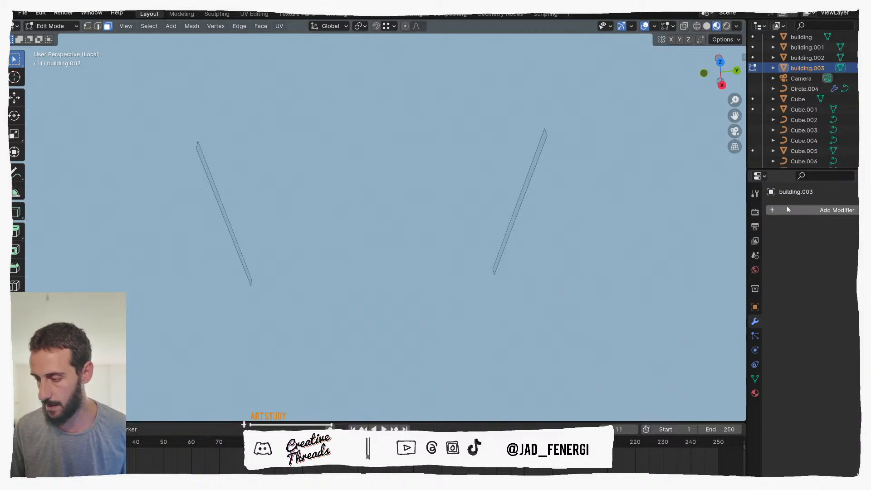
pyautogui.click(834, 210)
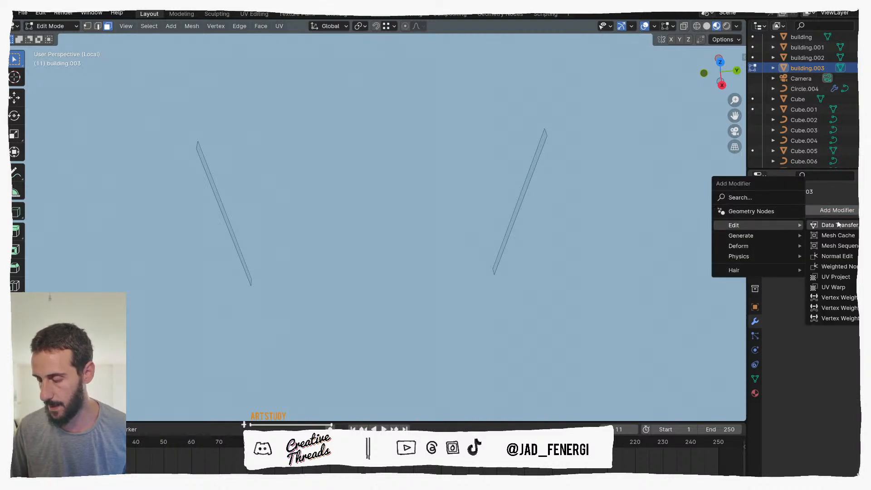
pyautogui.click(768, 198)
pyautogui.write('s')
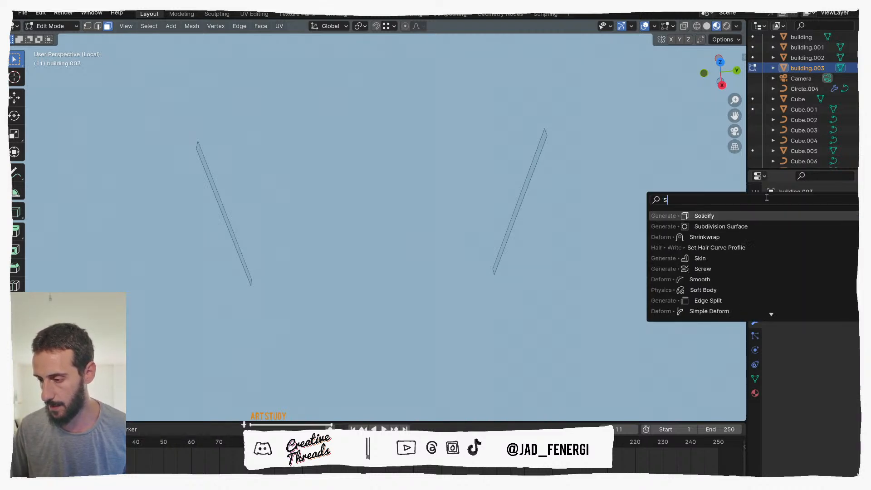
pyautogui.click(753, 213)
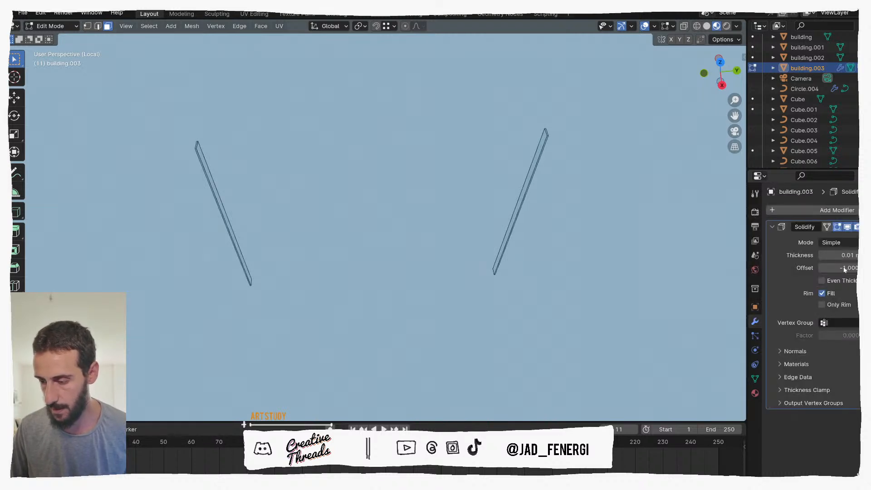
# Set the Solidify thickness to -0.04 m so the bands thicken towards the opening.
pyautogui.moveTo(855, 256); pyautogui.dragTo(828, 256)
pyautogui.click(854, 255)
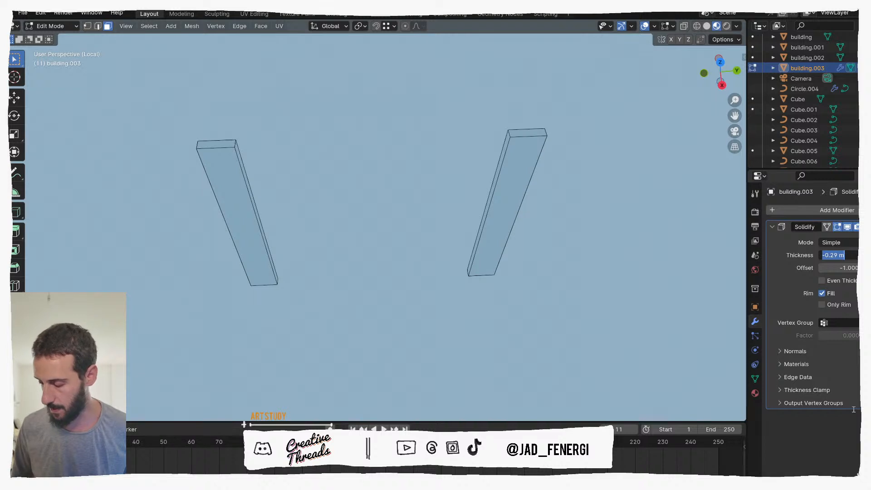
pyautogui.write('-0.04')
pyautogui.press('Return')
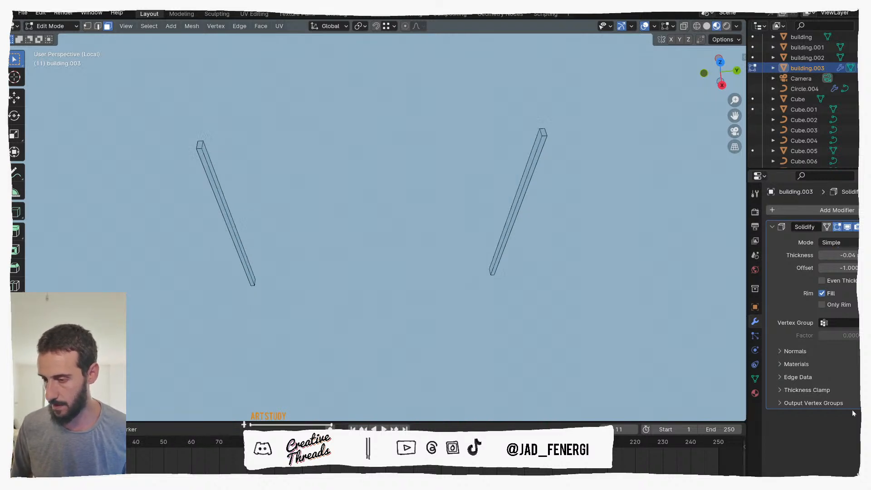
# Set the Solidify thickness of the side rails to -0.06 m.
pyautogui.moveTo(383, 158); pyautogui.dragTo(426, 184, button='middle')
pyautogui.doubleClick(844, 255)
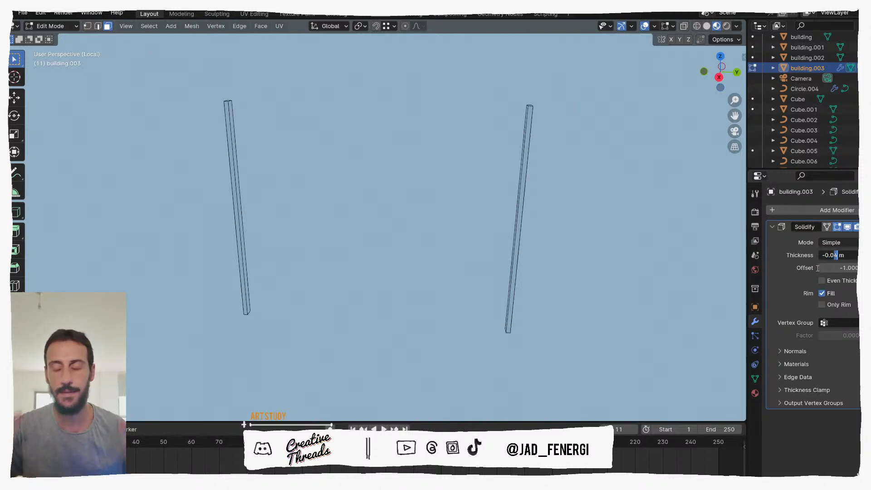
pyautogui.write('6')
pyautogui.press('Return')
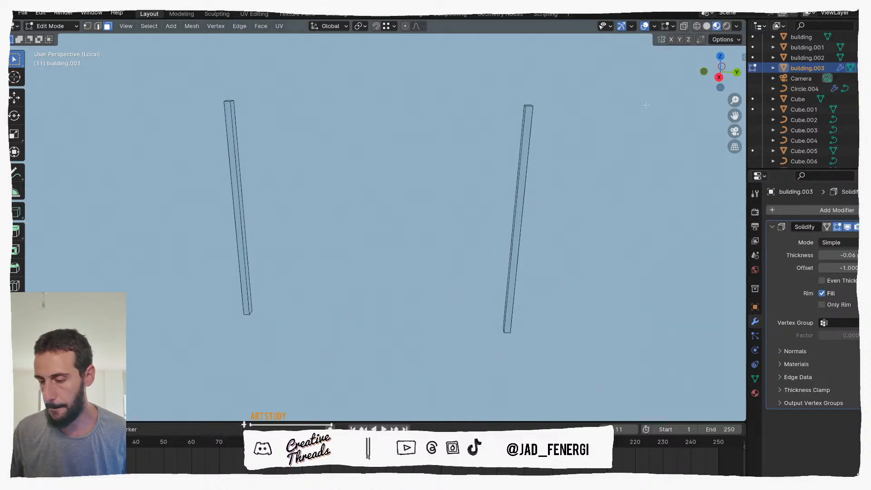
pyautogui.moveTo(730, 265); pyautogui.dragTo(711, 254, button='middle')
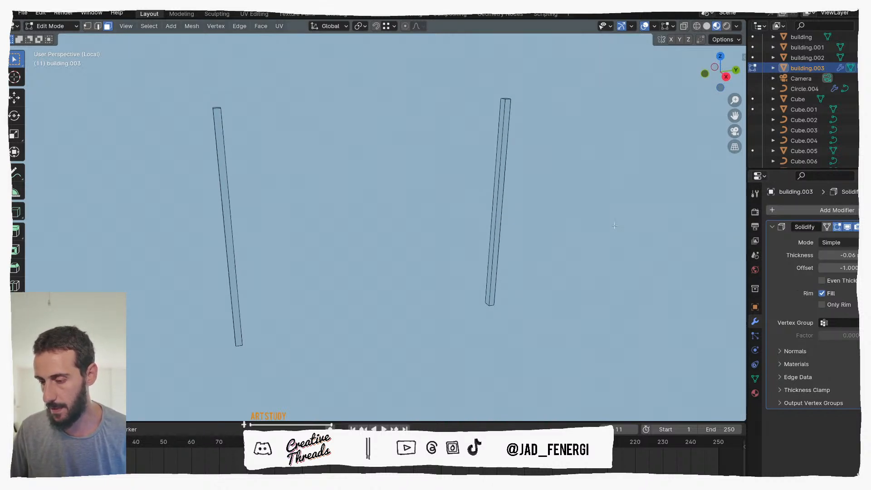
# Return to Object Mode and apply the Solidify modifier to the side rails.
pyautogui.press('Tab')
pyautogui.click(866, 226)
pyautogui.click(833, 239)
# Switch to solid shading and top view, then add a centred lengthwise loop cut to the lower rail and bevel it into a middle band.
pyautogui.moveTo(497, 237); pyautogui.dragTo(516, 251, button='middle')
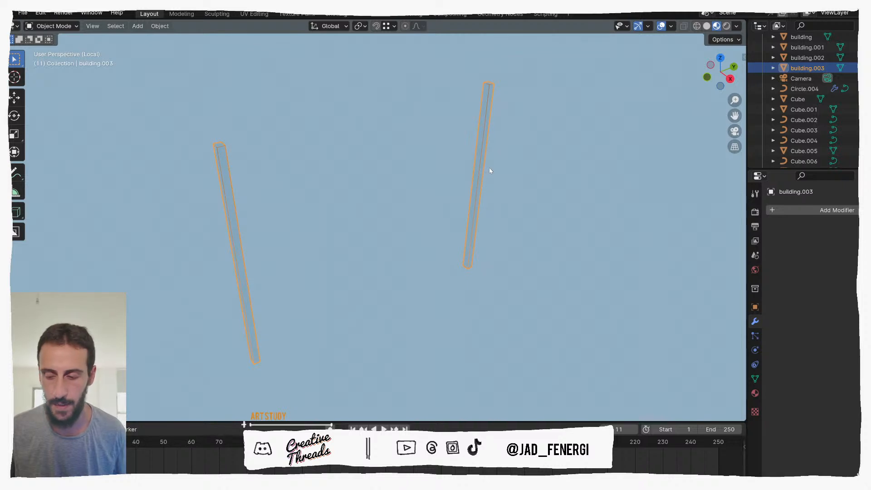
pyautogui.press('z')
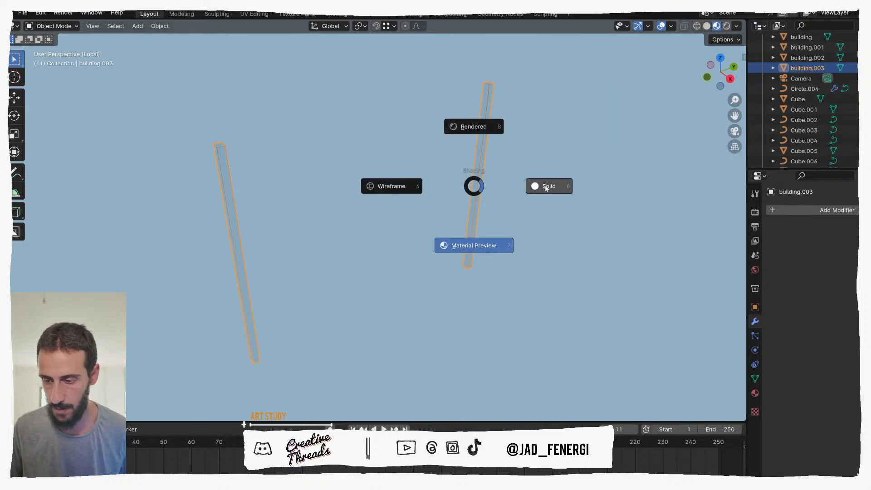
pyautogui.click(521, 194)
pyautogui.press('KP_7')
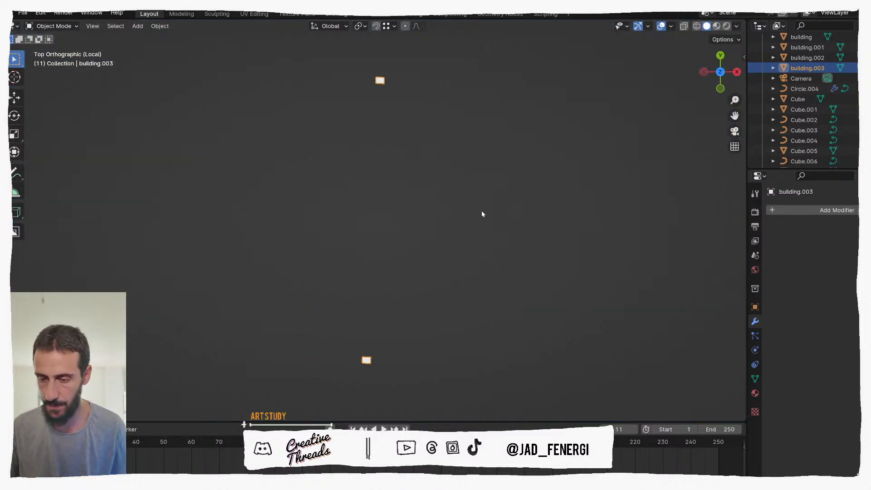
pyautogui.press('Tab')
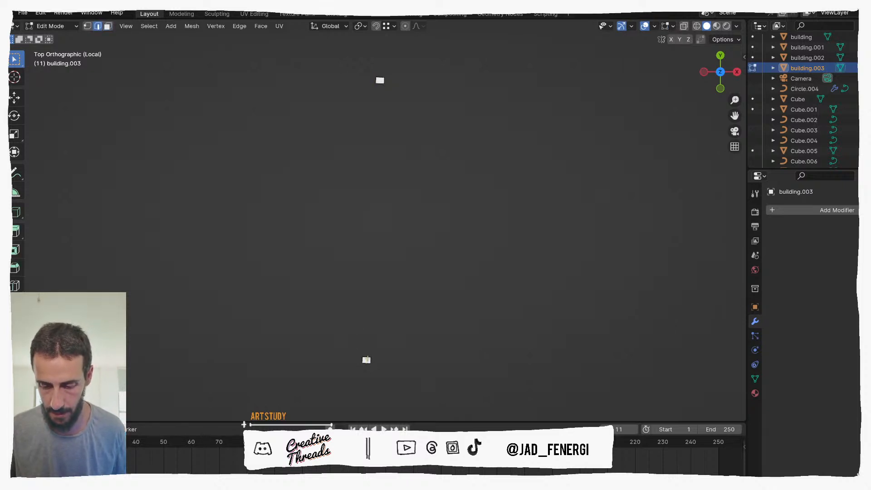
pyautogui.click(368, 359)
pyautogui.rightClick(369, 357)
pyautogui.keyDown('shift'); pyautogui.moveTo(369, 346); pyautogui.dragTo(383, 247, button='middle'); pyautogui.keyUp('shift')
pyautogui.scroll(4, 381, 281)
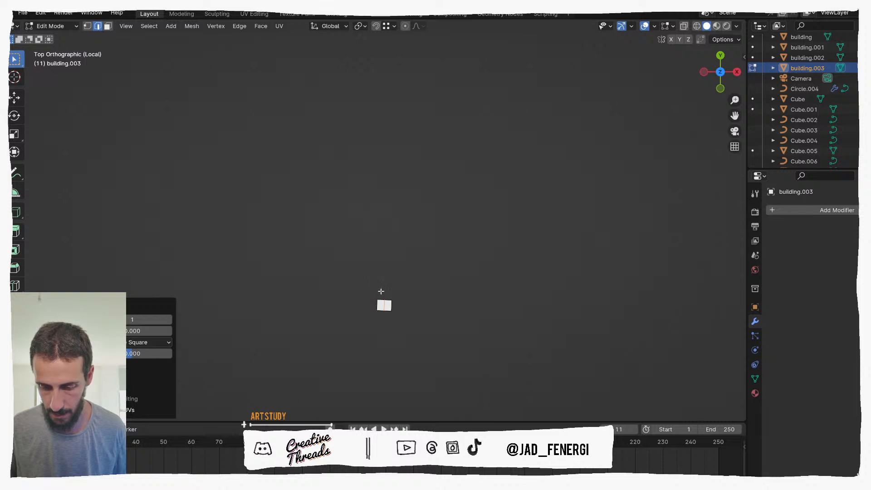
pyautogui.scroll(4, 385, 292)
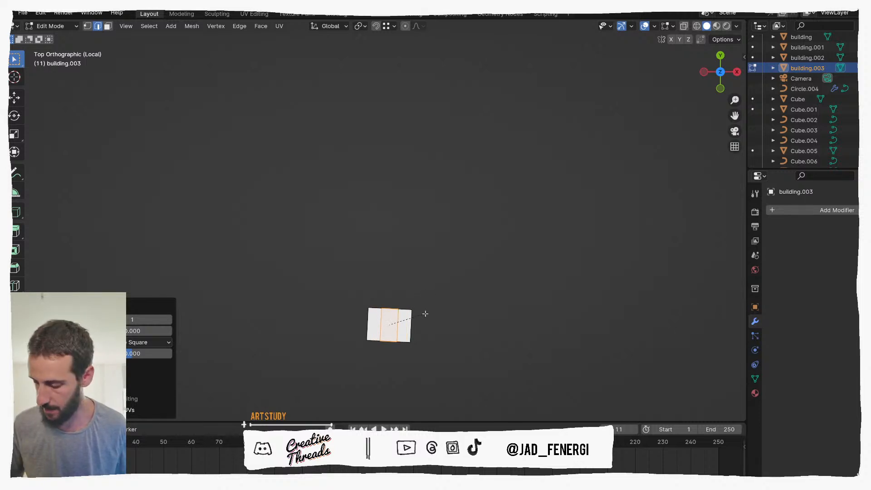
pyautogui.click(424, 314)
# Add a centred lengthwise loop cut to the upper rail in top view and bevel it to a width of 0.03 m.
pyautogui.scroll(-4, 394, 171)
pyautogui.keyDown('shift'); pyautogui.moveTo(394, 171); pyautogui.dragTo(391, 417, button='middle'); pyautogui.keyUp('shift')
pyautogui.keyDown('shift'); pyautogui.moveTo(427, 124); pyautogui.dragTo(419, 221, button='middle'); pyautogui.keyUp('shift')
pyautogui.scroll(1, 401, 148)
pyautogui.click(388, 126)
pyautogui.rightClick(388, 126)
pyautogui.hotkey('ctrl', 'b')
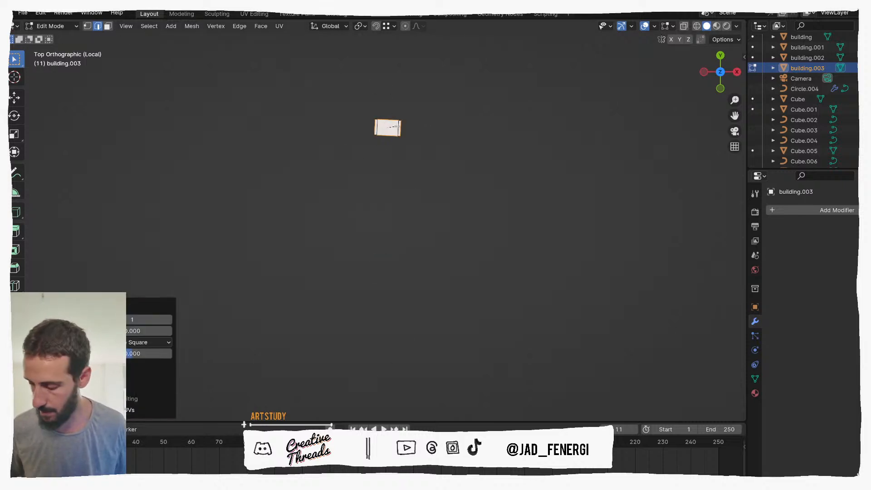
pyautogui.click(397, 127)
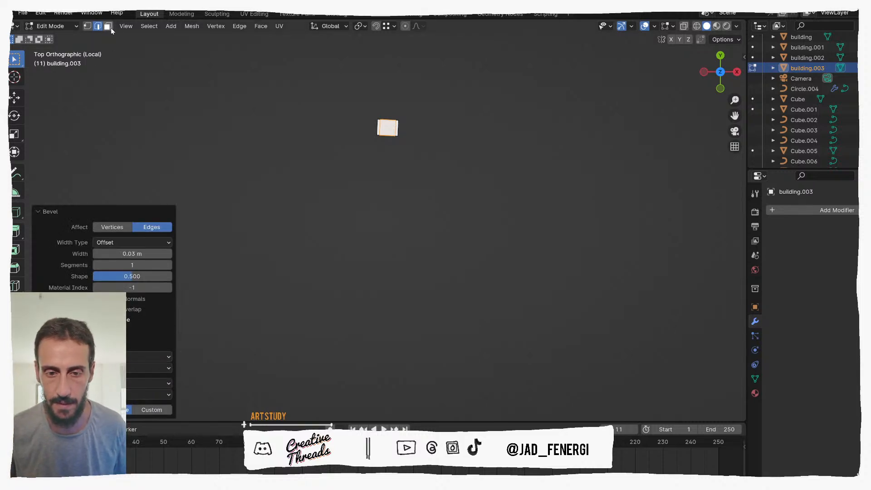
# Select the middle face on the inner side of both rails and extrude it inward along normals by 0.04 m.
pyautogui.click(108, 26)
pyautogui.moveTo(369, 147); pyautogui.dragTo(378, 128, button='middle')
pyautogui.moveTo(381, 204); pyautogui.dragTo(474, 133, button='middle')
pyautogui.keyDown('ctrl'); pyautogui.click(479, 126); pyautogui.keyUp('ctrl')
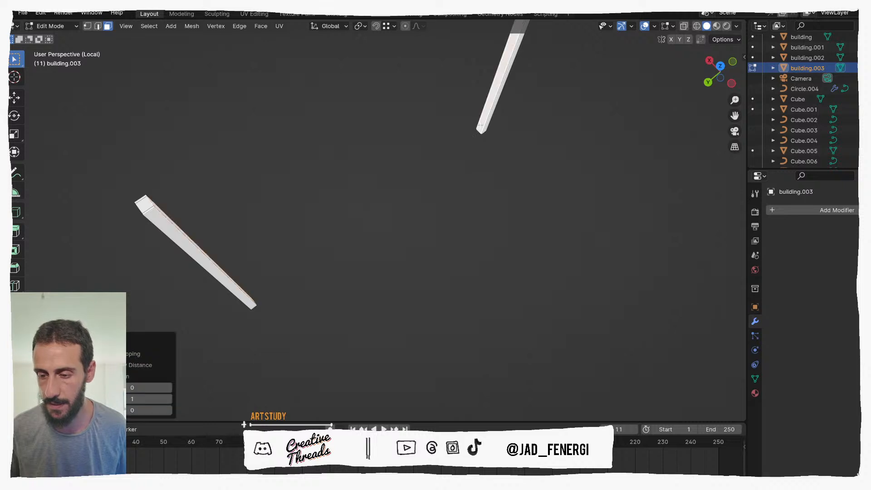
pyautogui.rightClick(483, 127)
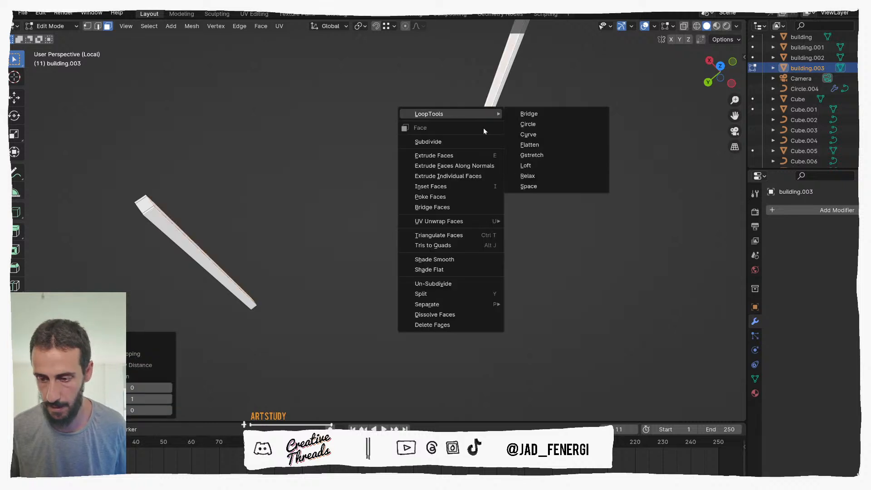
pyautogui.click(475, 167)
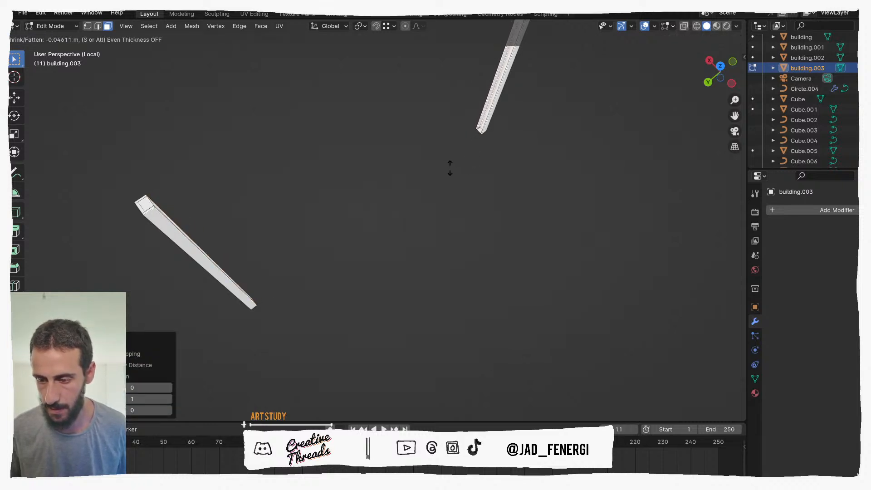
pyautogui.write('-0.0')
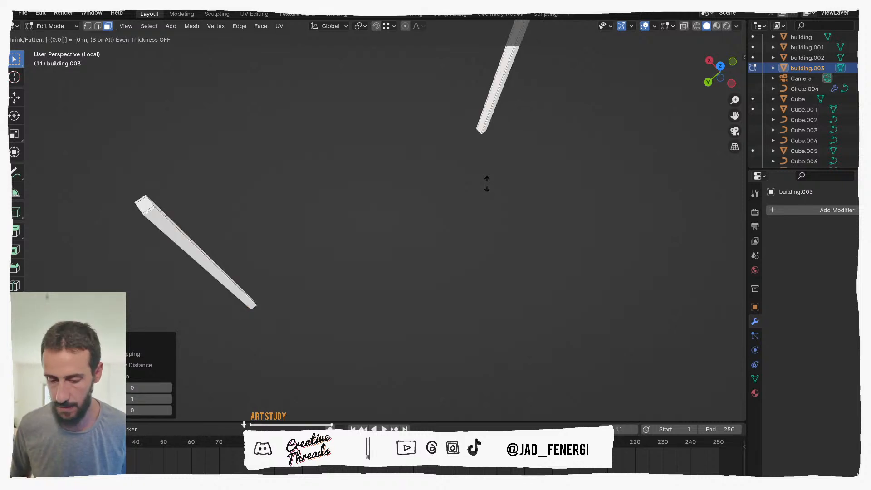
pyautogui.write('1')
pyautogui.press('Return')
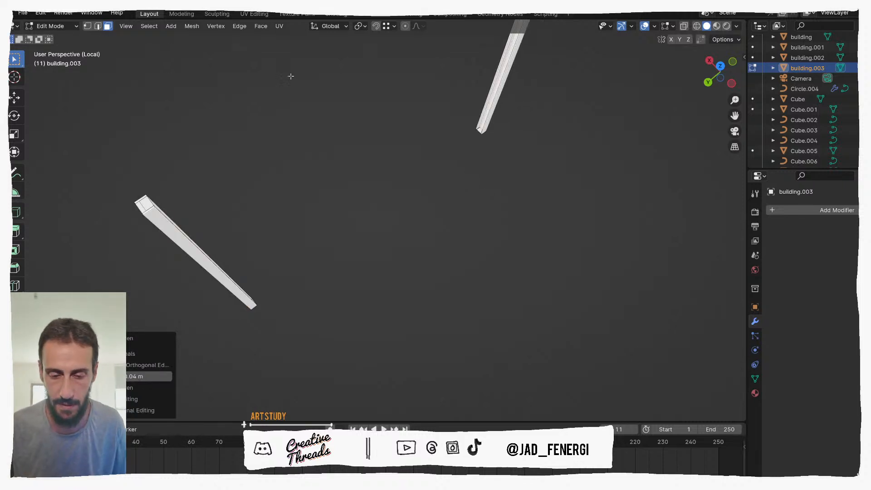
# Delete the end faces that close off the recessed channel at both ends of the nearer rail.
pyautogui.click(146, 204)
pyautogui.scroll(4, 238, 269)
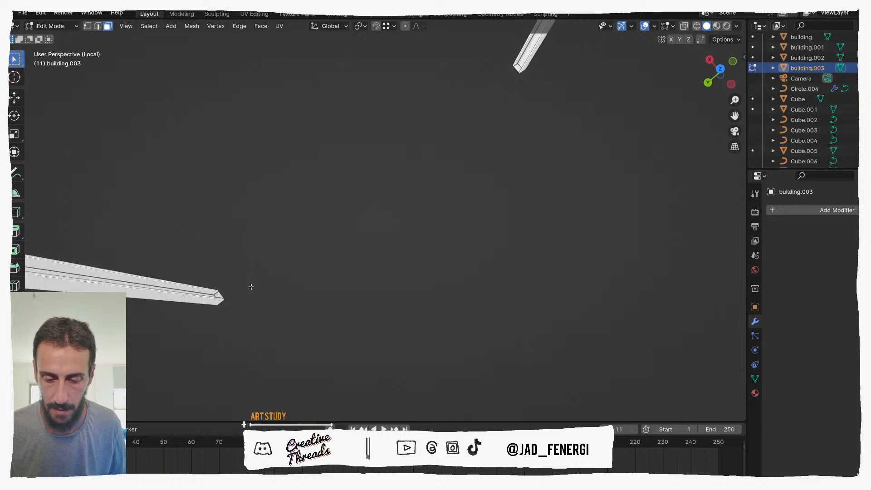
pyautogui.keyDown('ctrl'); pyautogui.click(178, 315); pyautogui.keyUp('ctrl')
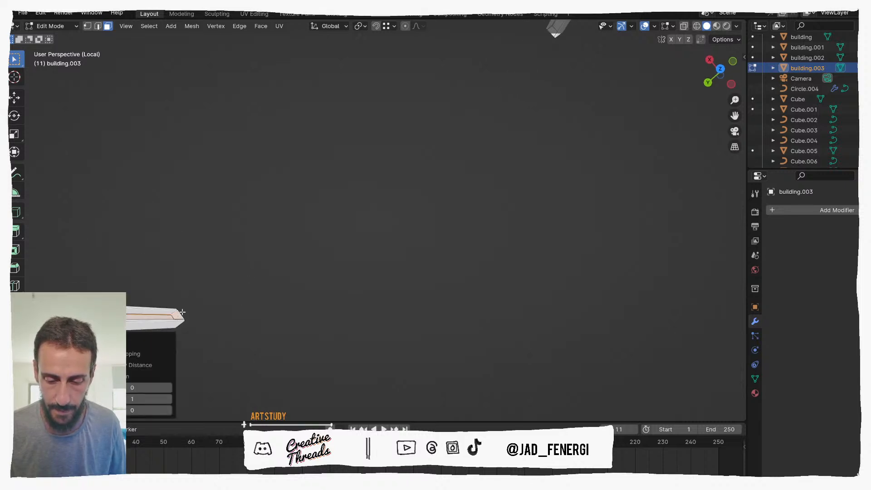
pyautogui.moveTo(184, 311); pyautogui.dragTo(178, 341, button='middle')
pyautogui.press('x')
pyautogui.click(181, 325)
pyautogui.keyDown('shift'); pyautogui.click(291, 329); pyautogui.keyUp('shift')
pyautogui.press('x')
pyautogui.click(291, 330)
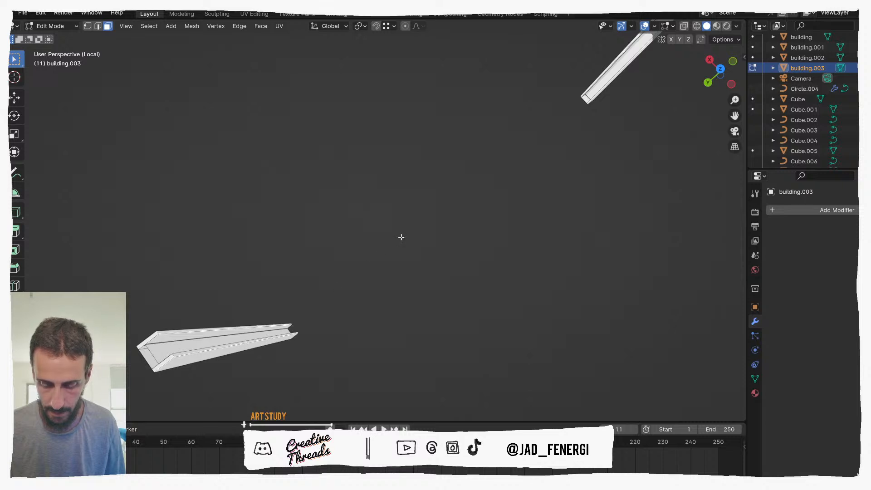
# Delete the middle end faces closing the other rail's channel, working in wireframe top view.
pyautogui.moveTo(401, 236); pyautogui.dragTo(456, 272, button='middle')
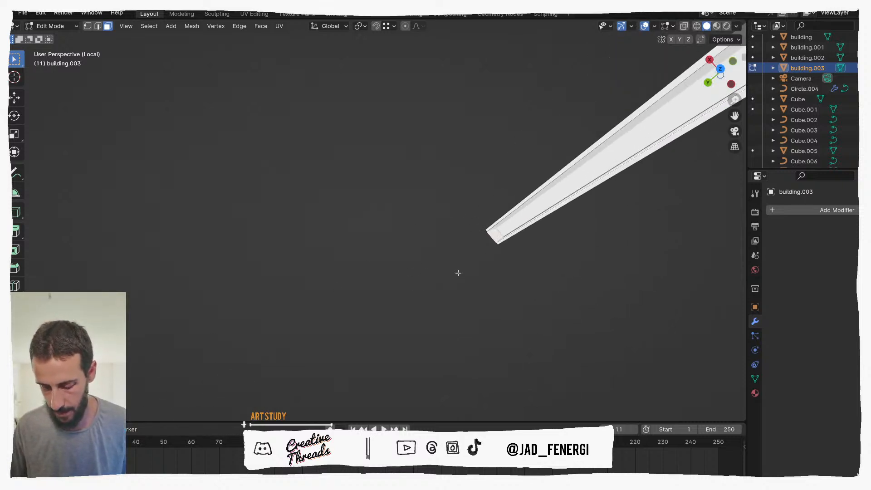
pyautogui.press('KP_5')
pyautogui.press('KP_7')
pyautogui.scroll(-3, 478, 311)
pyautogui.scroll(3, 344, 313)
pyautogui.scroll(2, 344, 313)
pyautogui.keyDown('shift'); pyautogui.moveTo(358, 280); pyautogui.dragTo(443, 160, button='middle'); pyautogui.keyUp('shift')
pyautogui.scroll(2, 390, 290)
pyautogui.keyDown('shift'); pyautogui.moveTo(384, 298); pyautogui.dragTo(429, 209, button='middle'); pyautogui.keyUp('shift')
pyautogui.scroll(2, 439, 215)
pyautogui.click(449, 220)
pyautogui.click(466, 243)
pyautogui.press('x')
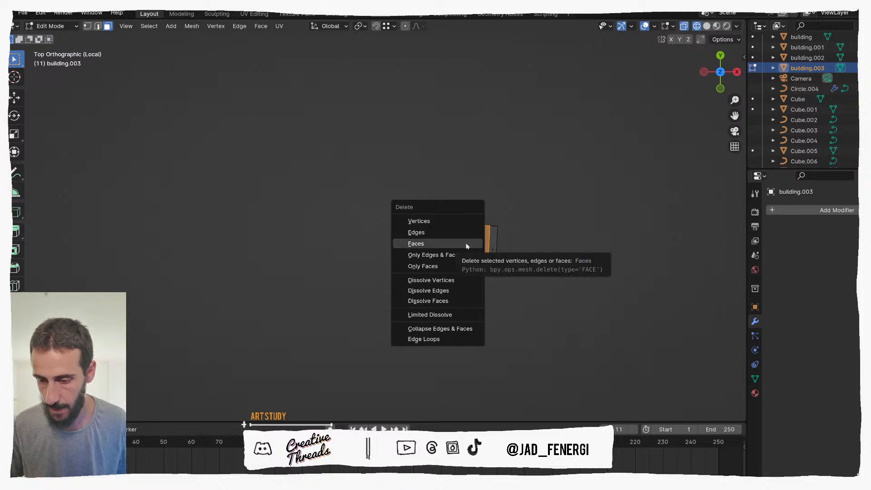
pyautogui.click(466, 244)
pyautogui.press('x')
pyautogui.click(467, 240)
pyautogui.click(467, 243)
pyautogui.press('x')
pyautogui.click(470, 239)
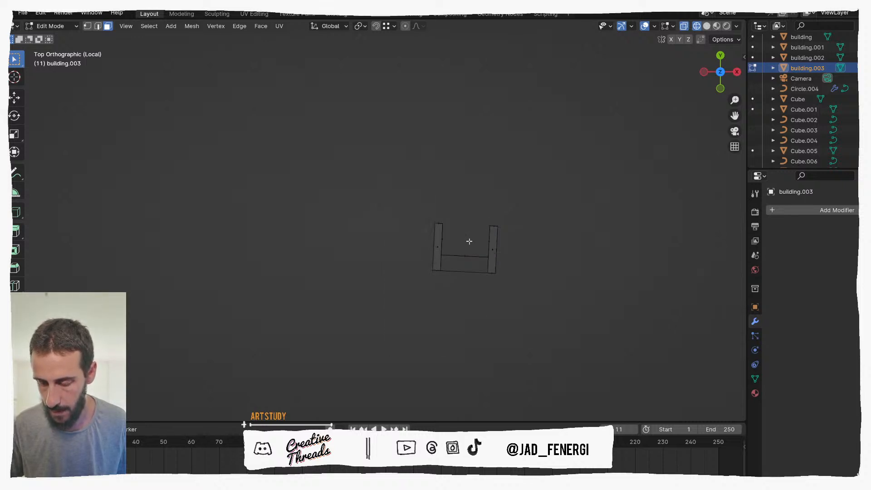
# Fill the open end faces of both rails' channel bases between their boundary edges, working in solid shading from the top view.
pyautogui.press('z')
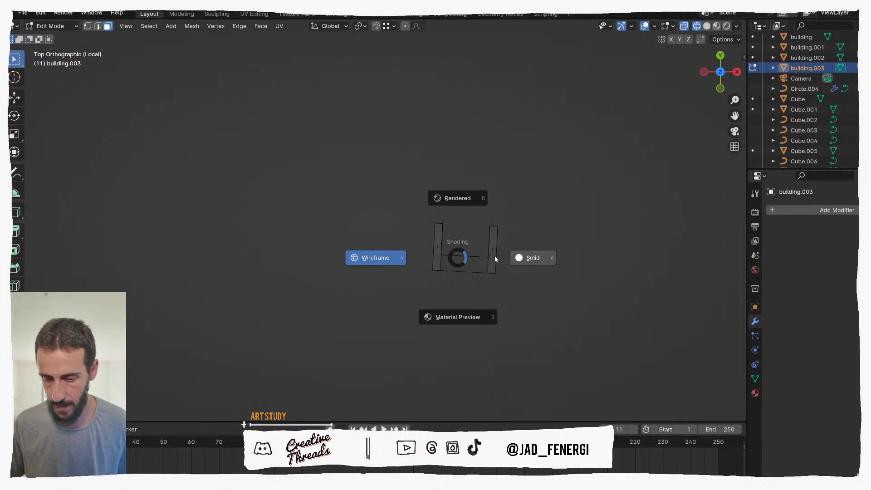
pyautogui.click(474, 256)
pyautogui.press('2')
pyautogui.scroll(-10, 468, 268)
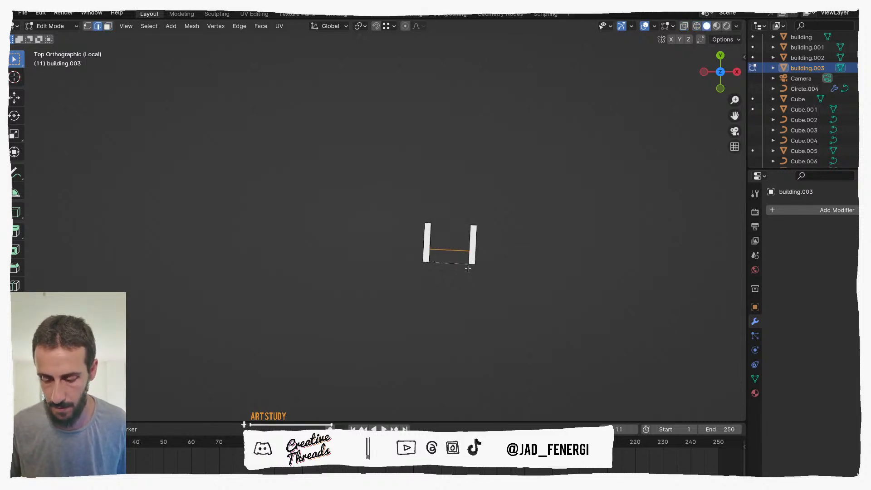
pyautogui.scroll(3, 389, 197)
pyautogui.keyDown('shift'); pyautogui.moveTo(388, 189); pyautogui.dragTo(368, 290, button='middle'); pyautogui.keyUp('shift')
pyautogui.scroll(5, 358, 292)
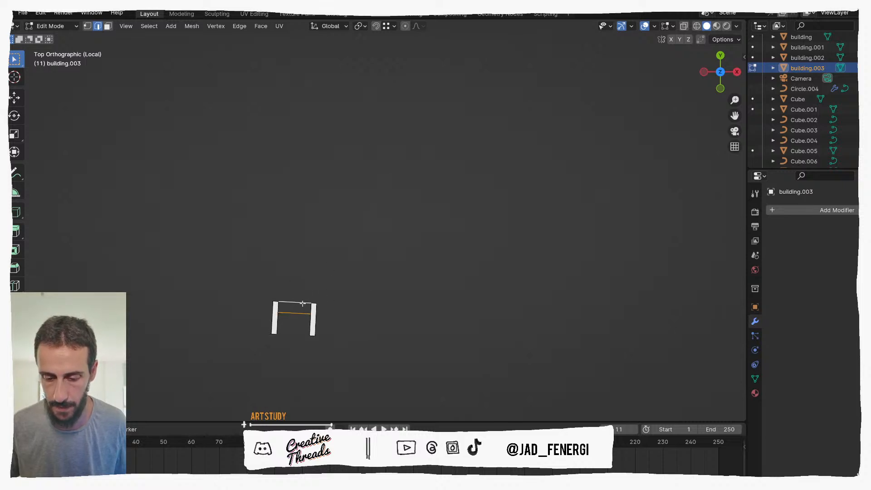
pyautogui.press('g')
pyautogui.rightClick(320, 304)
pyautogui.press('f')
pyautogui.moveTo(320, 305); pyautogui.dragTo(389, 297, button='middle')
pyautogui.scroll(-5, 389, 333)
pyautogui.moveTo(389, 332); pyautogui.dragTo(363, 325, button='middle')
# Show the whole building again and assign the ROLLING SHUTTERS BOXES material to the rails in material preview.
pyautogui.press('/')
pyautogui.scroll(-3, 393, 325)
pyautogui.moveTo(344, 265); pyautogui.dragTo(313, 264, button='middle')
pyautogui.keyDown('shift'); pyautogui.moveTo(318, 261); pyautogui.dragTo(242, 119, button='middle'); pyautogui.keyUp('shift')
pyautogui.scroll(3, 327, 252)
pyautogui.press('Tab')
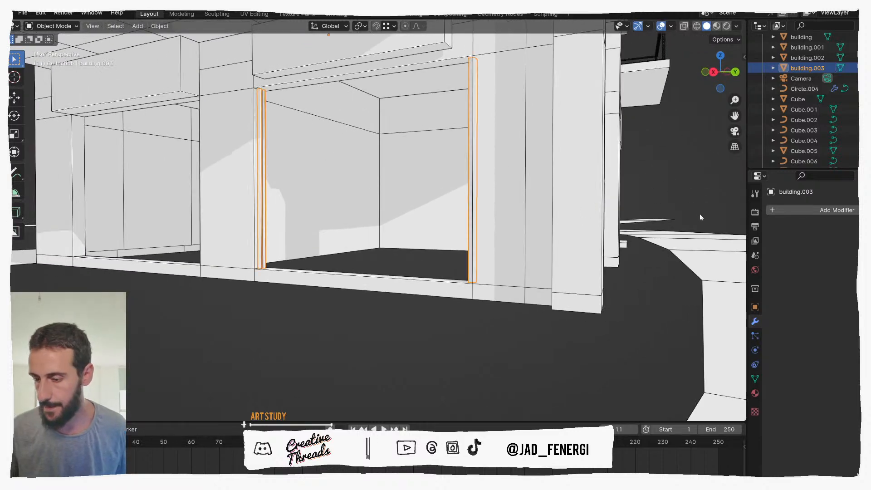
pyautogui.press('z')
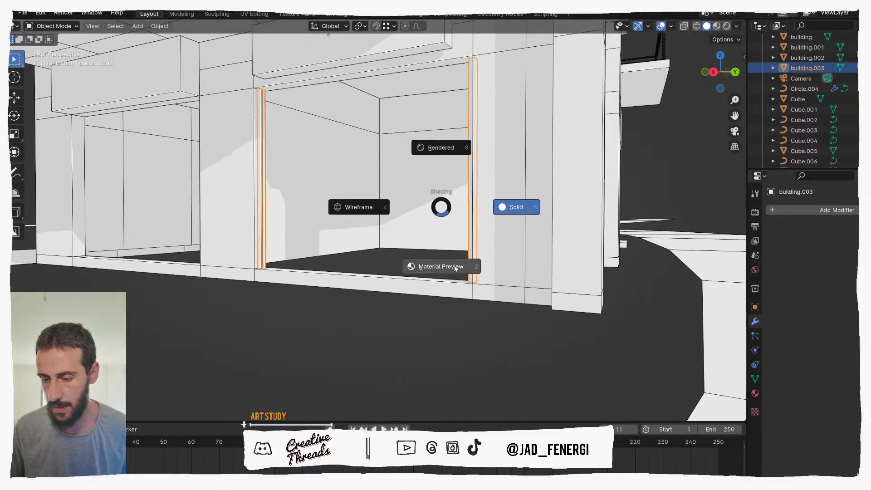
pyautogui.click(437, 265)
pyautogui.click(755, 392)
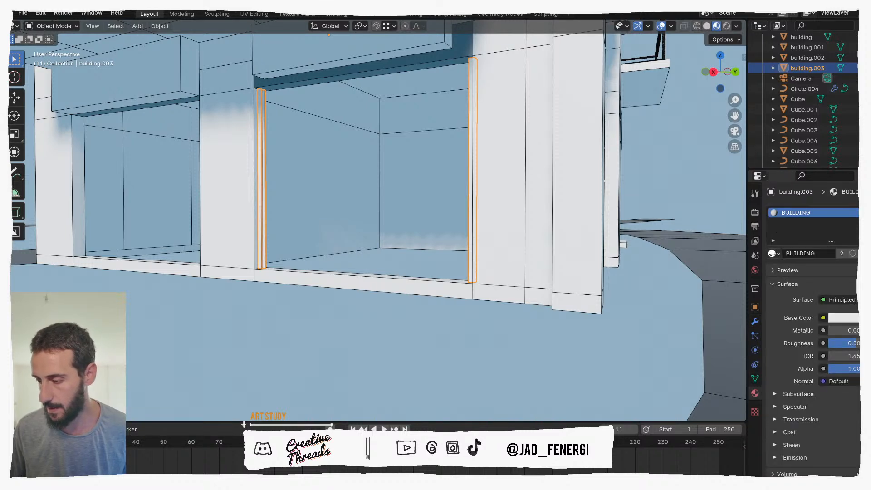
pyautogui.click(772, 253)
pyautogui.click(698, 297)
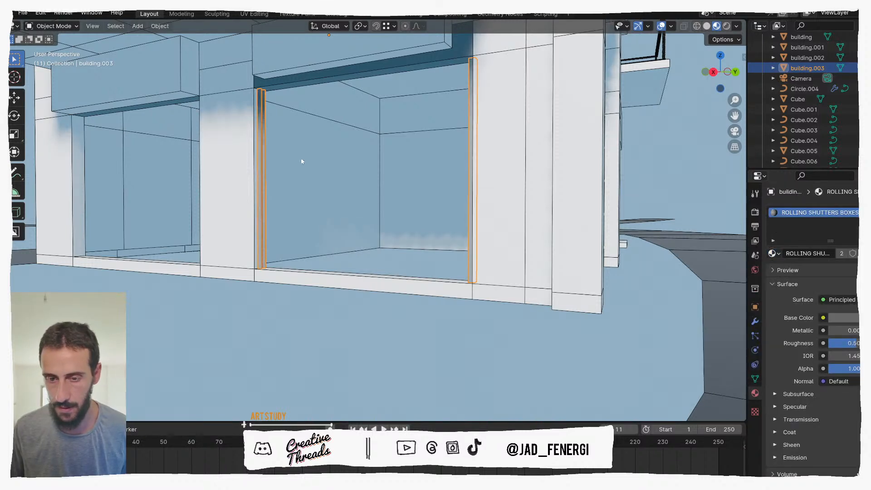
# Select the rails together with the shutter boxes and isolate them in local view.
pyautogui.keyDown('shift'); pyautogui.moveTo(308, 172); pyautogui.dragTo(322, 188, button='middle'); pyautogui.keyUp('shift')
pyautogui.moveTo(488, 182); pyautogui.dragTo(536, 187, button='middle')
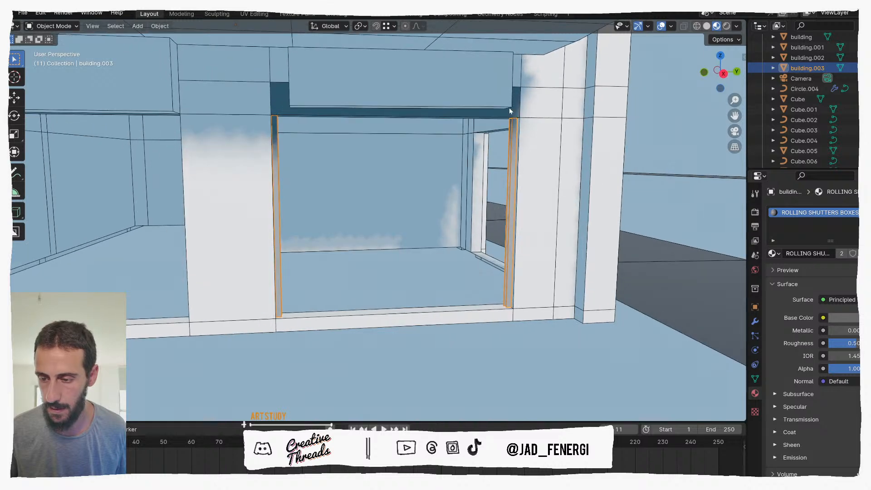
pyautogui.keyDown('shift'); pyautogui.click(509, 109); pyautogui.keyUp('shift')
pyautogui.click(515, 110)
pyautogui.keyDown('shift'); pyautogui.click(514, 120); pyautogui.keyUp('shift')
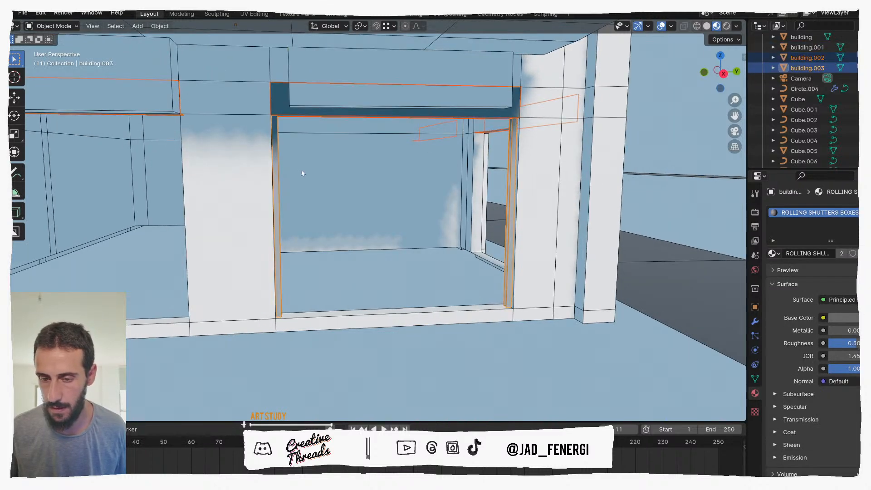
pyautogui.press('KP_Divide')
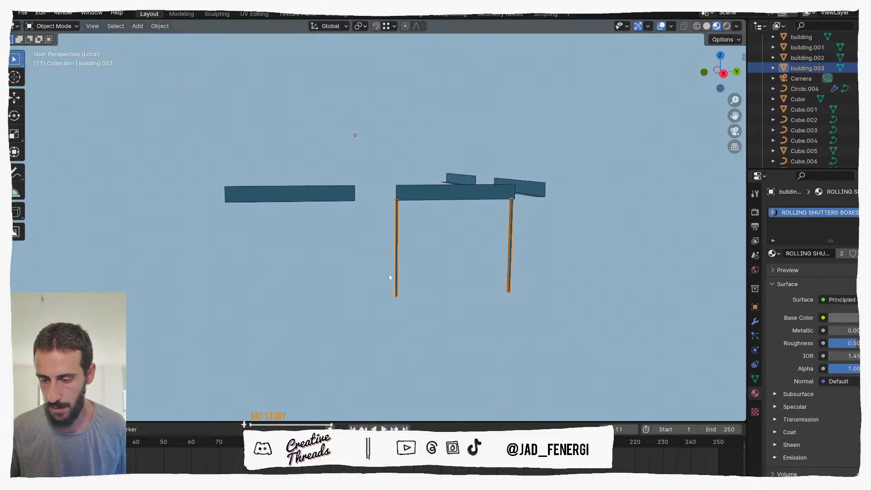
# Move the linked geometry of both rails in top view so their outer side meets the shutter box's outer edge.
pyautogui.press('KP_7')
pyautogui.scroll(4, 467, 231)
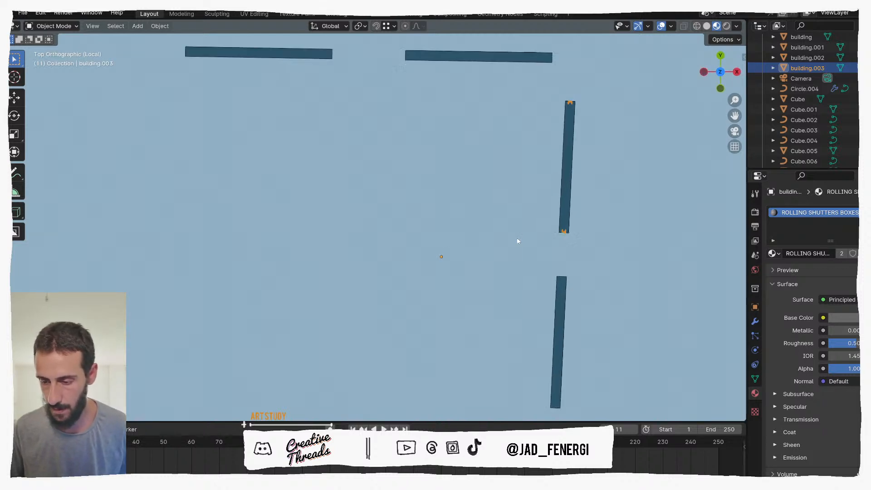
pyautogui.keyDown('shift'); pyautogui.moveTo(483, 176); pyautogui.dragTo(418, 240, button='middle'); pyautogui.keyUp('shift')
pyautogui.scroll(7, 538, 221)
pyautogui.keyDown('shift'); pyautogui.moveTo(676, 250); pyautogui.dragTo(337, 256, button='middle'); pyautogui.keyUp('shift')
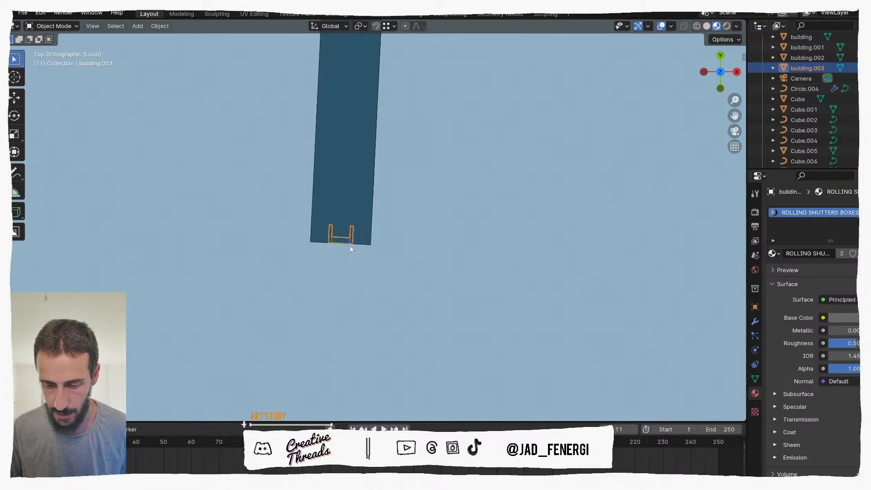
pyautogui.scroll(2, 349, 247)
pyautogui.press('Tab')
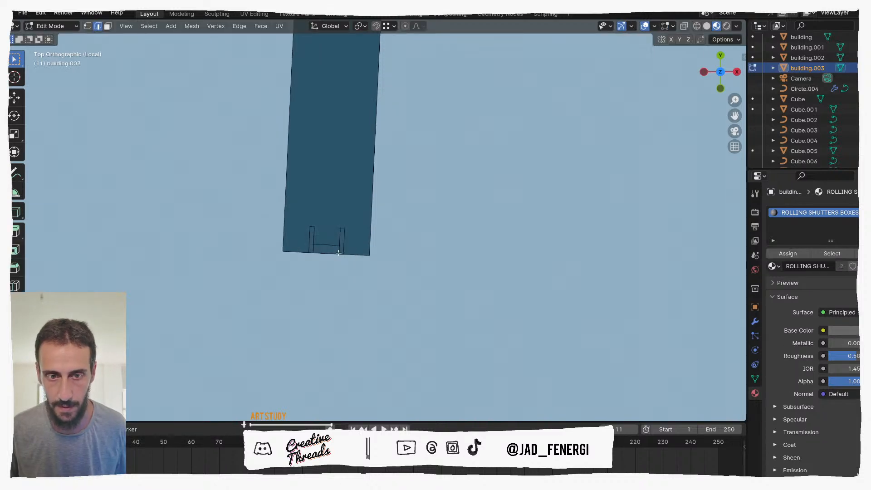
pyautogui.press('1')
pyautogui.press('l')
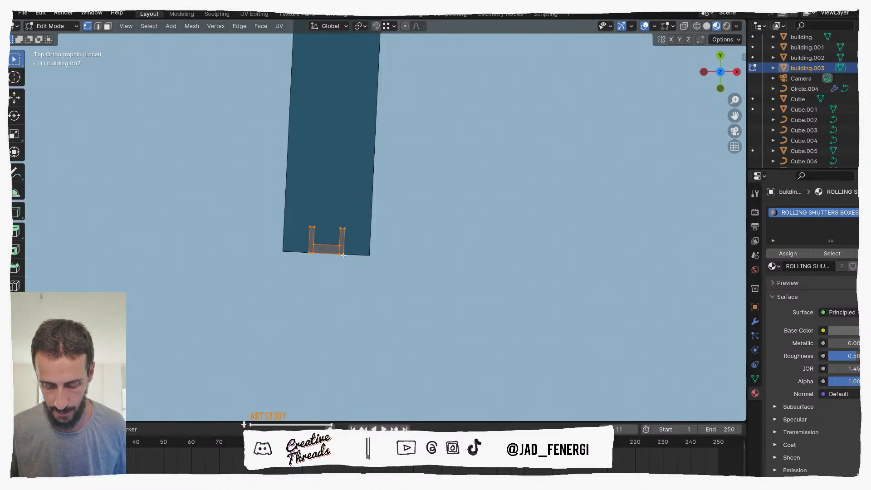
pyautogui.press('g')
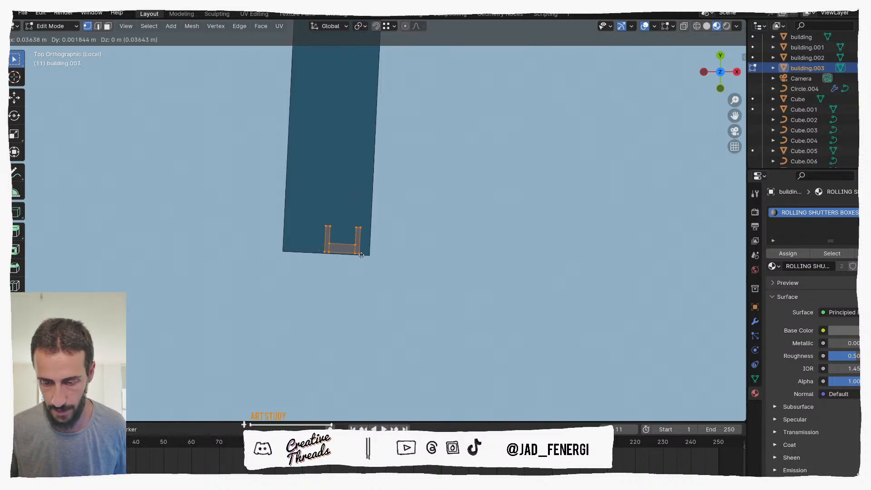
pyautogui.click(364, 255)
# Lower both rails in the right view so their top ends meet the shutter box's underside, and finish editing.
pyautogui.moveTo(364, 255); pyautogui.dragTo(407, 248, button='middle')
pyautogui.press('KP_7')
pyautogui.moveTo(399, 148); pyautogui.dragTo(398, 127, button='middle')
pyautogui.keyDown('shift'); pyautogui.moveTo(397, 127); pyautogui.dragTo(380, 163, button='middle'); pyautogui.keyUp('shift')
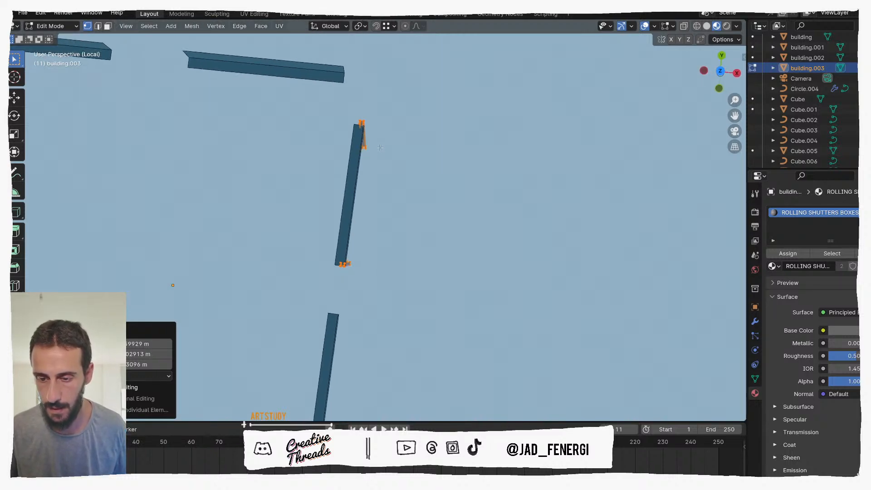
pyautogui.press('KP_7')
pyautogui.scroll(2, 381, 163)
pyautogui.keyDown('shift'); pyautogui.moveTo(356, 197); pyautogui.dragTo(268, 122, button='middle'); pyautogui.keyUp('shift')
pyautogui.press('KP_3')
pyautogui.scroll(5, 305, 145)
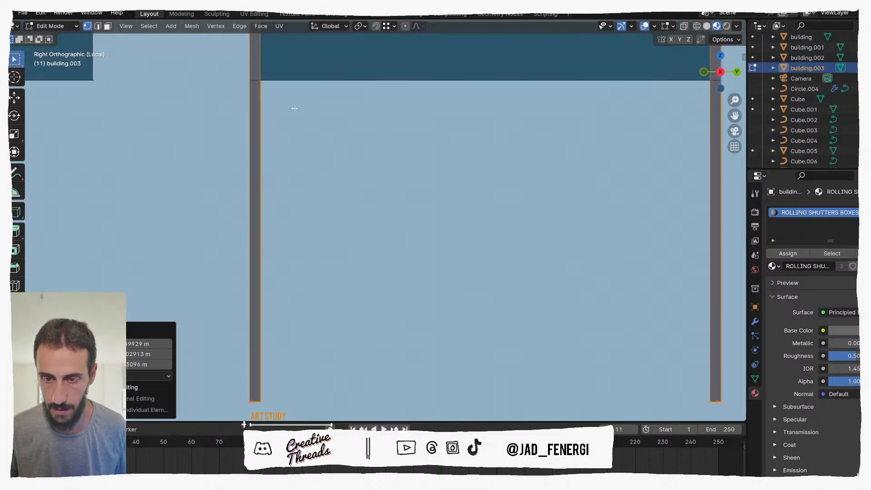
pyautogui.keyDown('shift'); pyautogui.moveTo(323, 231); pyautogui.dragTo(363, 332, button='middle'); pyautogui.keyUp('shift')
pyautogui.press('g')
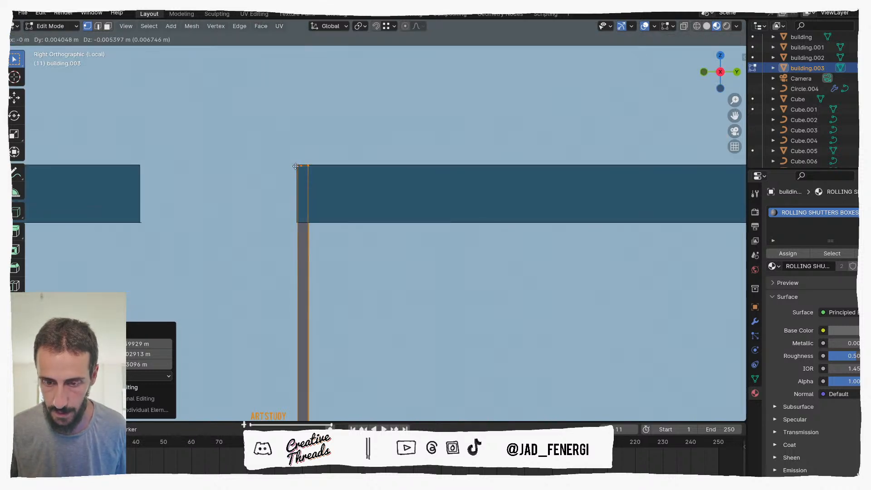
pyautogui.click(296, 218)
pyautogui.scroll(-5, 295, 219)
pyautogui.moveTo(318, 227)
pyautogui.mouseDown(button='middle')
pyautogui.moveTo(399, 270)
pyautogui.moveTo(380, 259)
pyautogui.mouseUp(button='middle')
pyautogui.hotkey('ctrl', 'Tab')
pyautogui.click(347, 287)
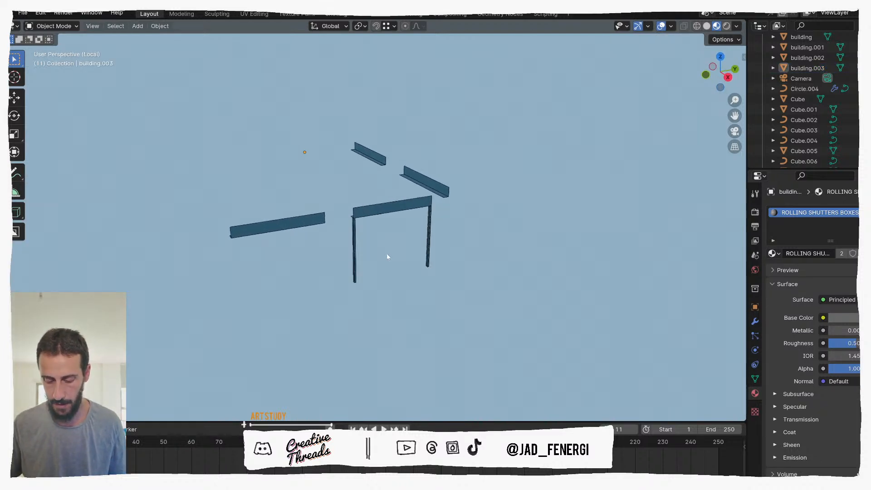
# Switch to solid shading and duplicate the pair of rails in place.
pyautogui.press('t')
pyautogui.press('z')
pyautogui.press('z')
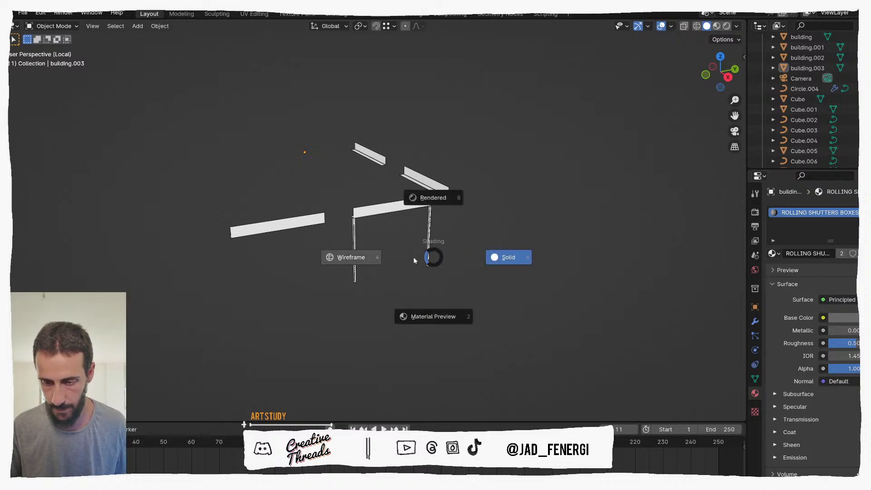
pyautogui.click(450, 259)
pyautogui.press('KP_7')
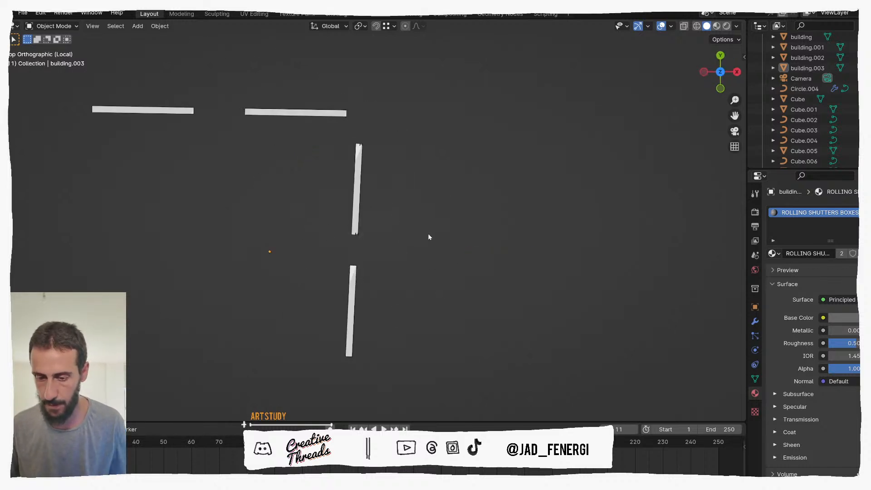
pyautogui.moveTo(408, 244); pyautogui.dragTo(321, 182, button='middle')
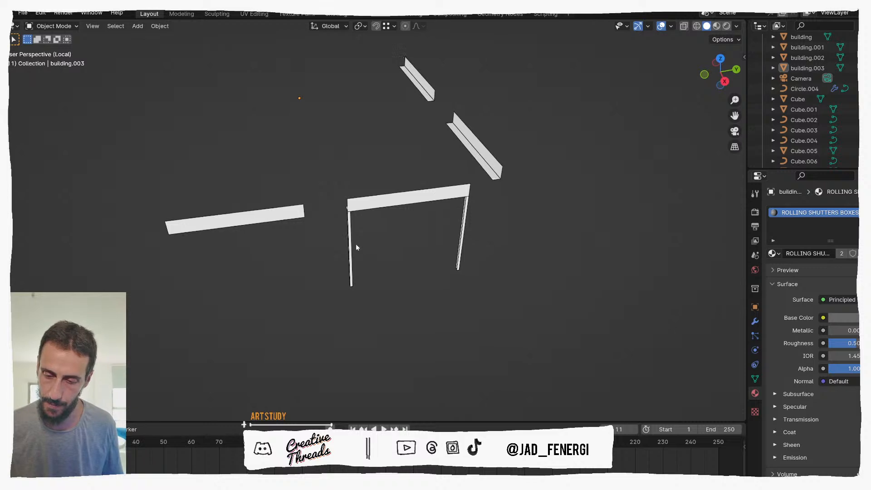
pyautogui.click(455, 235)
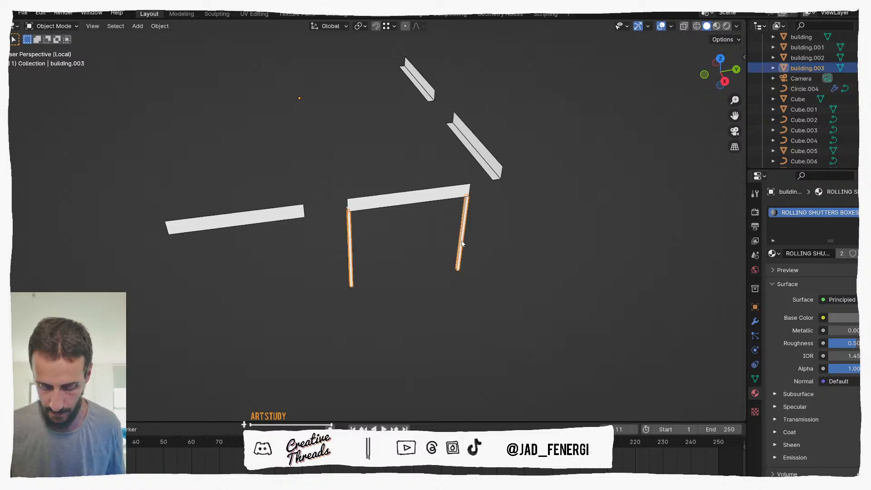
pyautogui.hotkey('shift', 'd')
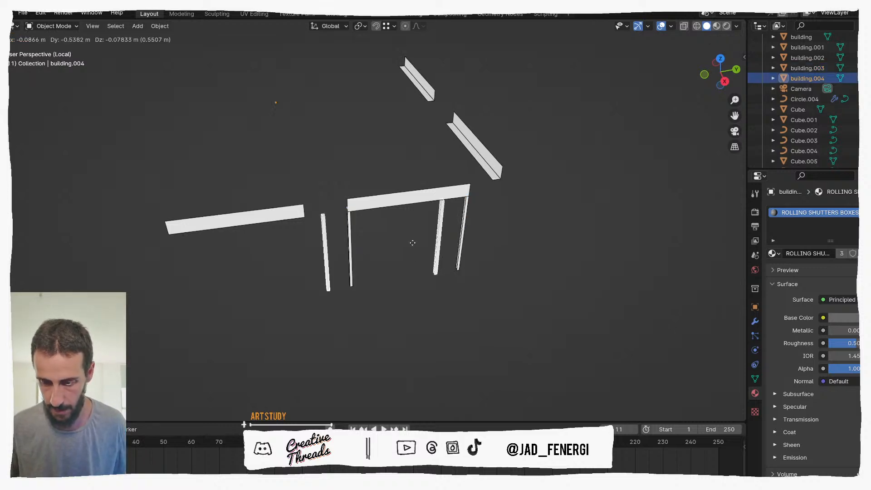
pyautogui.rightClick(439, 281)
# Isolate the duplicated rails and delete all their faces except the recessed channel face of each rail.
pyautogui.press('KP_Divide')
pyautogui.press('KP_Divide')
pyautogui.moveTo(438, 280); pyautogui.dragTo(256, 245, button='middle')
pyautogui.press('Tab')
pyautogui.press('3')
pyautogui.scroll(3, 433, 247)
pyautogui.hotkey('alt', 'a')
pyautogui.click(235, 242)
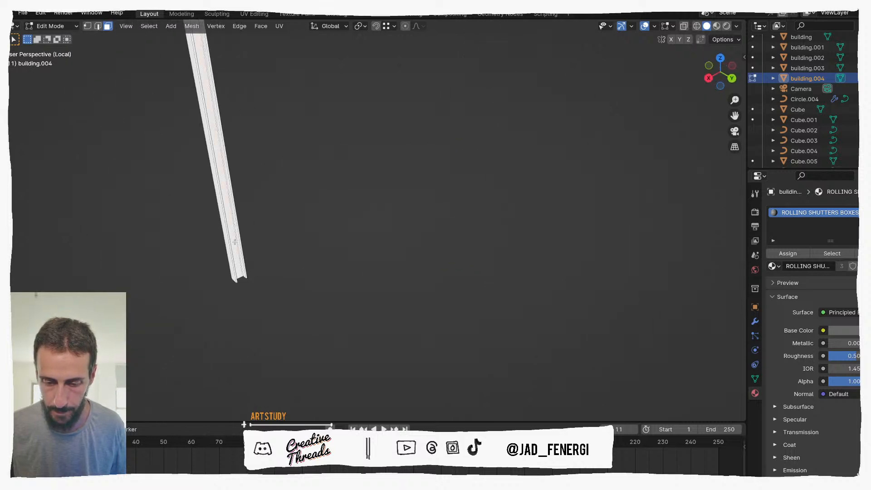
pyautogui.hotkey('ctrl', 'l')
pyautogui.press('x')
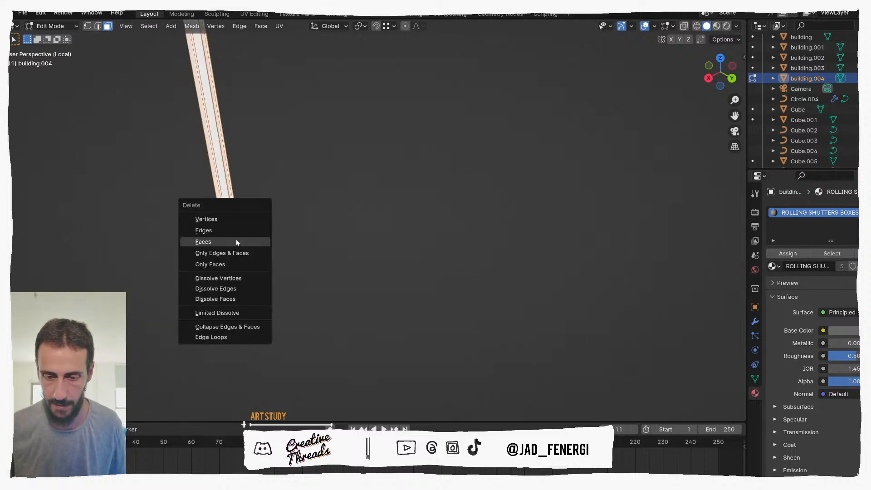
pyautogui.click(236, 240)
# Select both remaining face strips, one on each side of the opening.
pyautogui.moveTo(236, 240); pyautogui.dragTo(515, 276, button='middle')
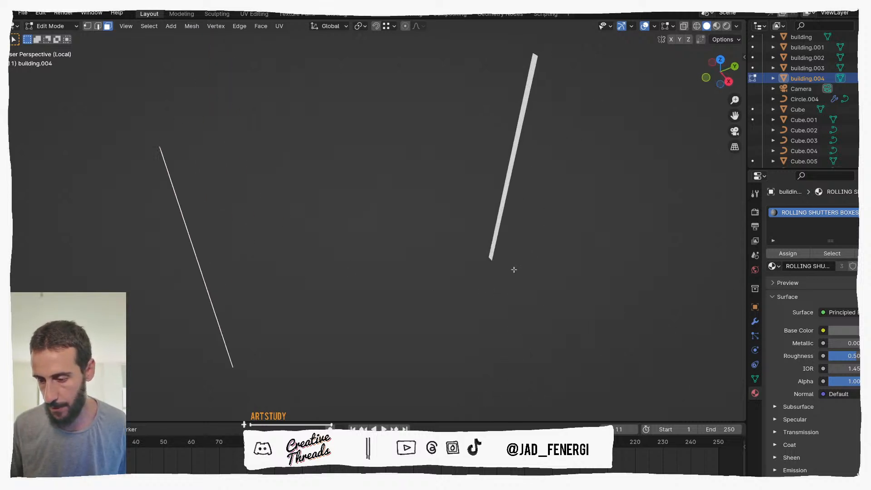
pyautogui.keyDown('shift'); pyautogui.click(497, 236); pyautogui.keyUp('shift')
pyautogui.rightClick(496, 236)
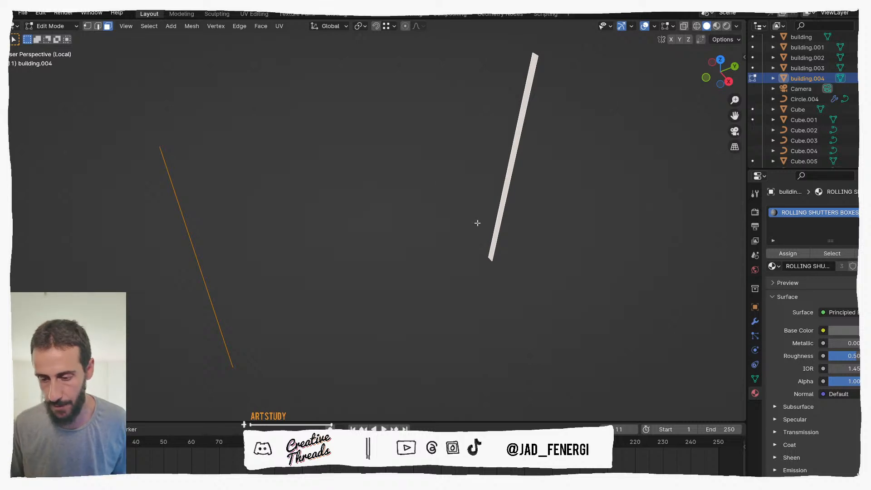
# Try to fill a face between the two selected strips and undo the fill.
pyautogui.press('f')
pyautogui.scroll(-4, 483, 231)
pyautogui.hotkey('ctrl', 'z')
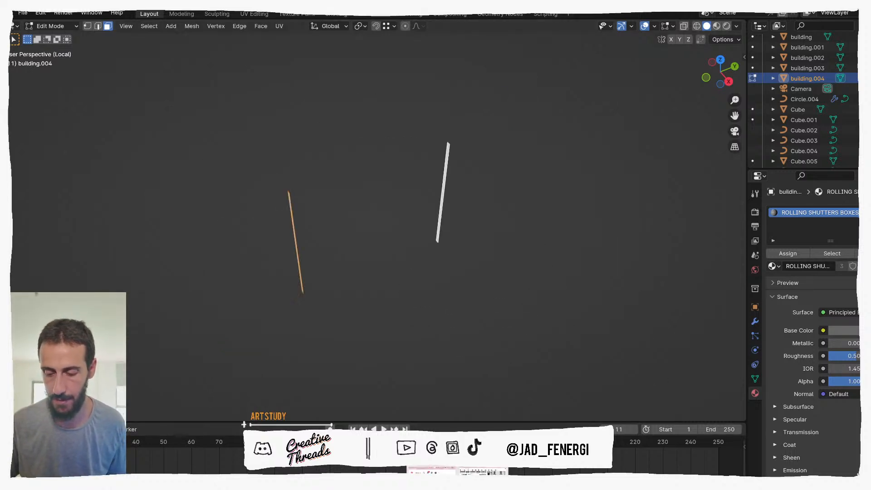
# Switch to Firefox, search the web for "HOW TO BRIDGE FACES IN BLENDER" and read the answer on how to bridge.
pyautogui.click(457, 473)
pyautogui.hotkey('ctrl', 't')
pyautogui.write('HOW TO BRID')
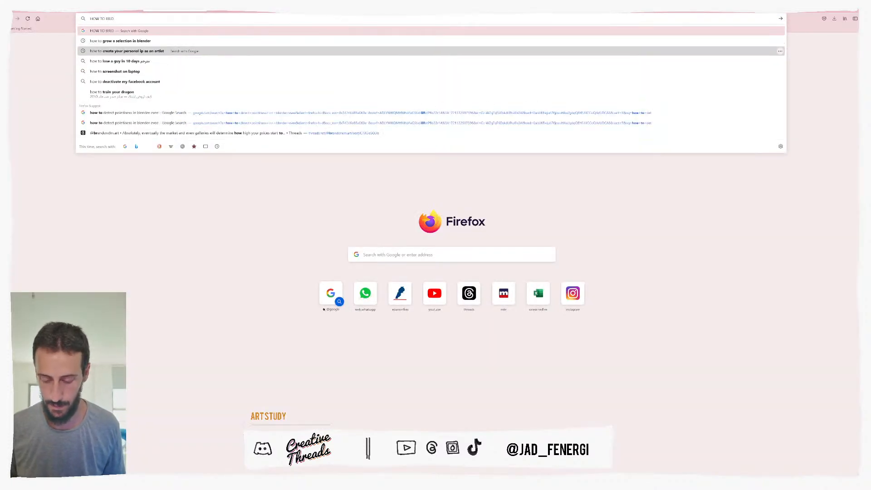
pyautogui.write('GE FACES IN BLENDER')
pyautogui.press('Return')
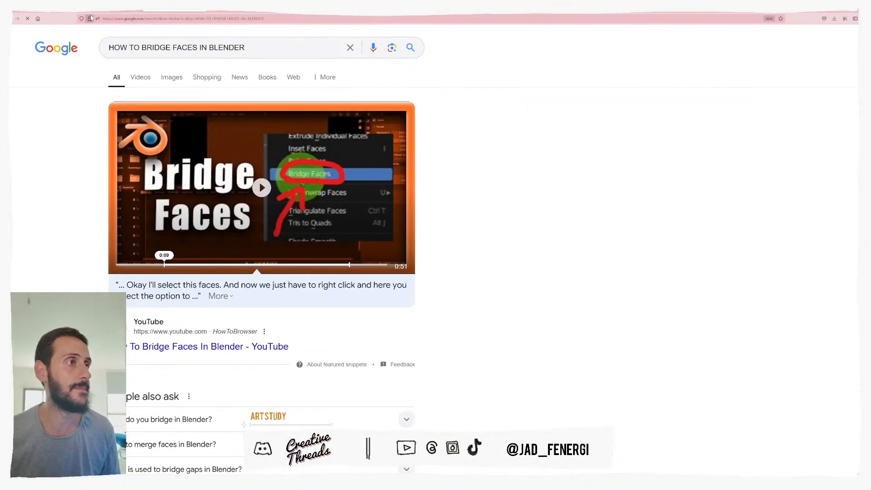
pyautogui.scroll(-3, 176, 259)
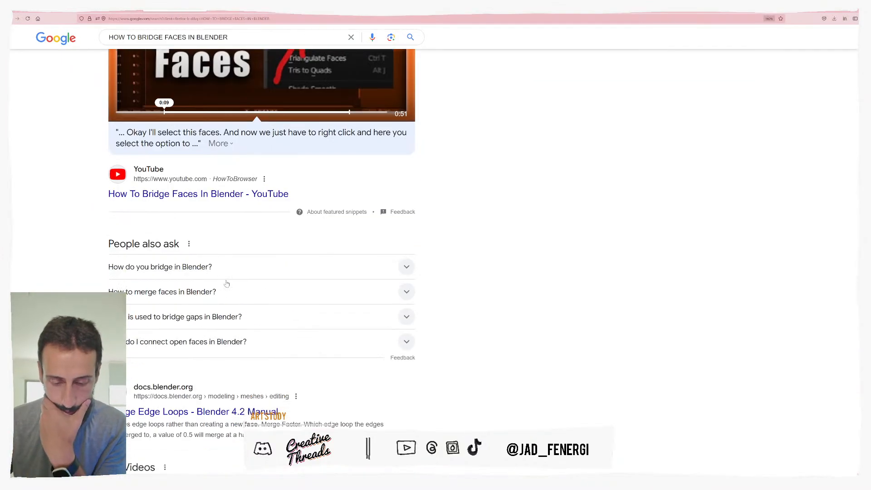
pyautogui.click(176, 262)
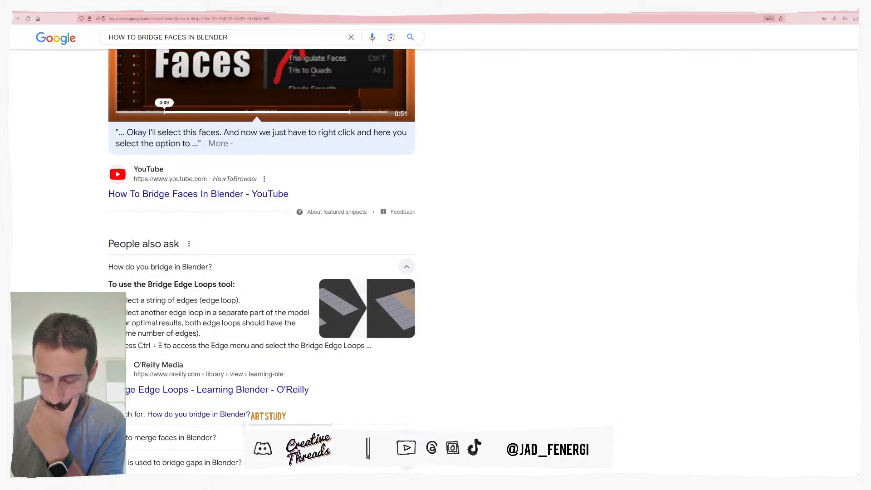
# Switch back to Blender and try to connect the two selected strips with Bridge Edge Loops.
pyautogui.click(494, 481)
pyautogui.hotkey('ctrl', 'e')
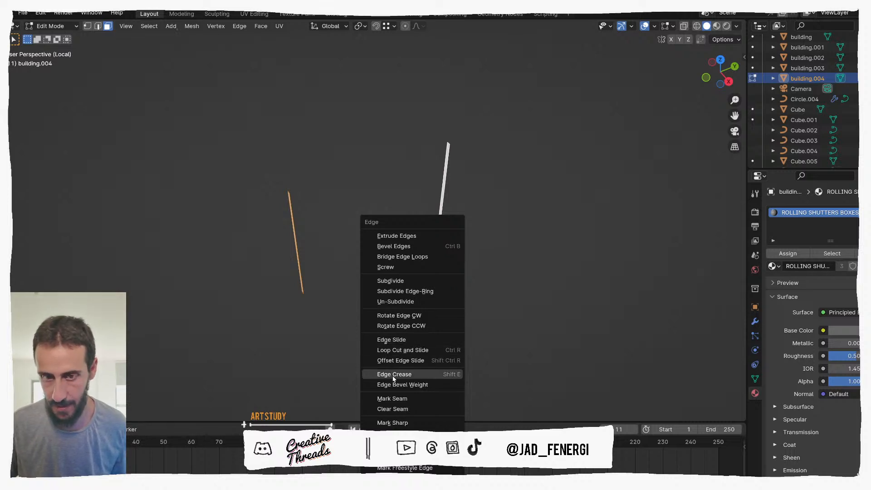
pyautogui.click(399, 257)
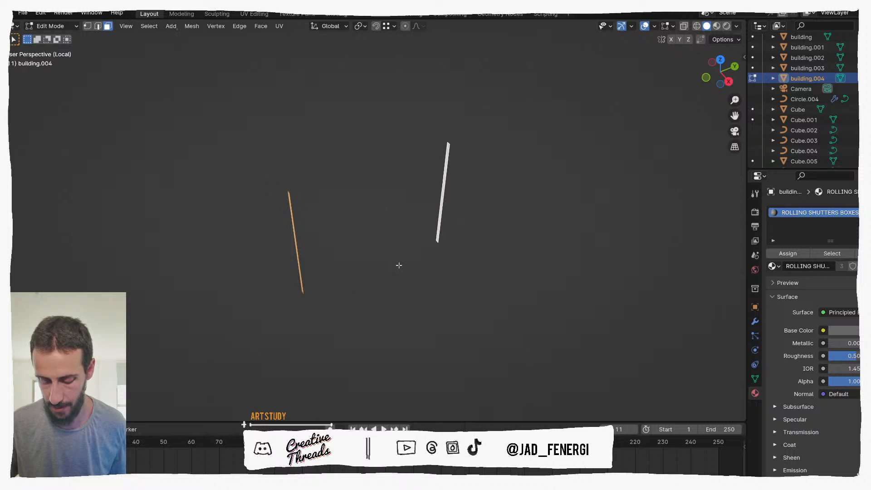
# Look through the face operations for a bridging command, recheck the Bridge Edge Loops answer in Firefox and return to Blender.
pyautogui.hotkey('ctrl', 'f')
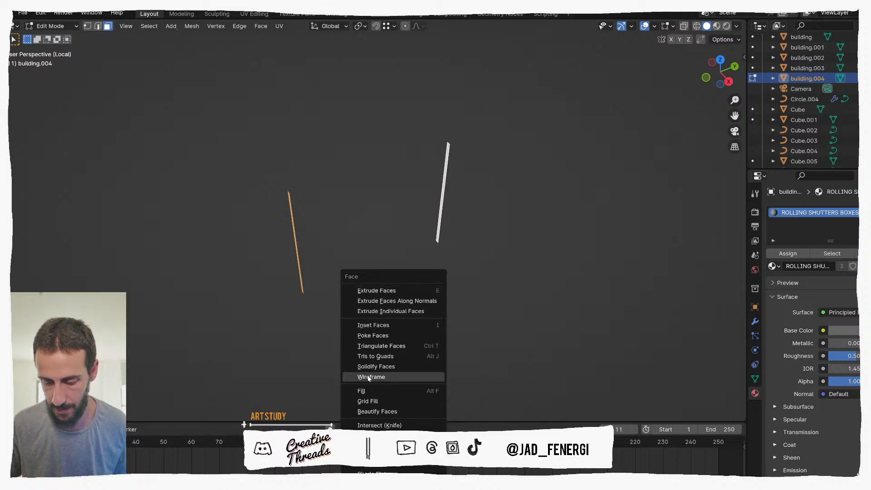
pyautogui.hotkey('ctrl', 'f')
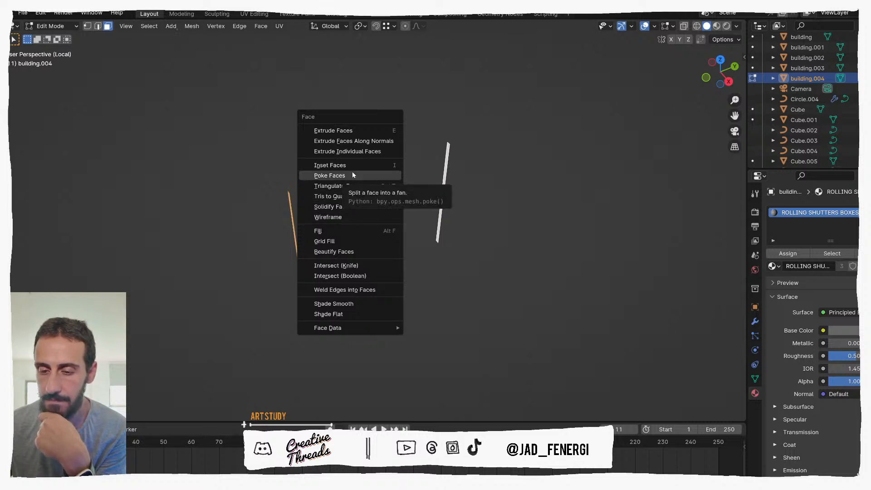
pyautogui.moveTo(457, 484)
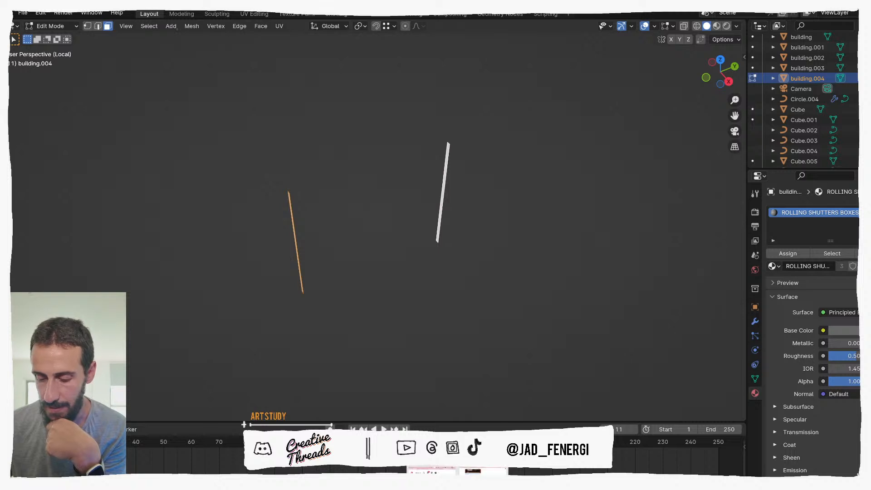
pyautogui.click(431, 470)
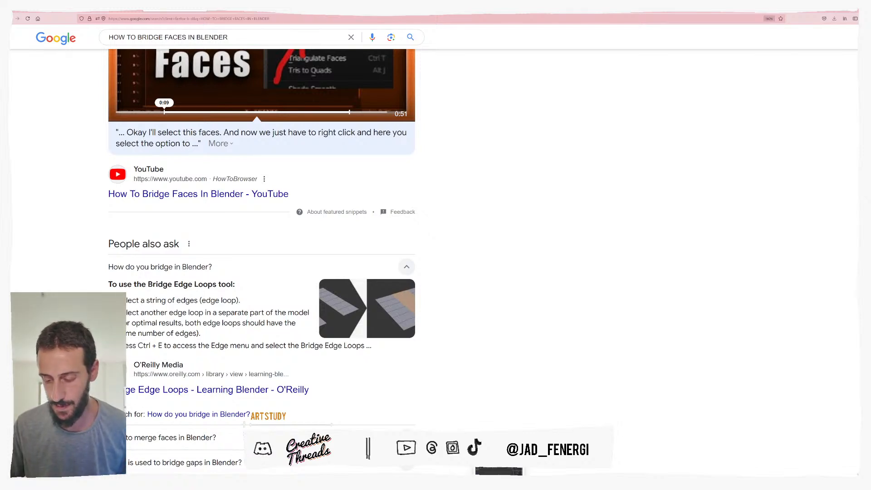
pyautogui.click(499, 483)
# Switch to edge selection, pick the long edges of the two strips and try to connect them with Bridge Edge Loops.
pyautogui.press('2')
pyautogui.click(291, 204)
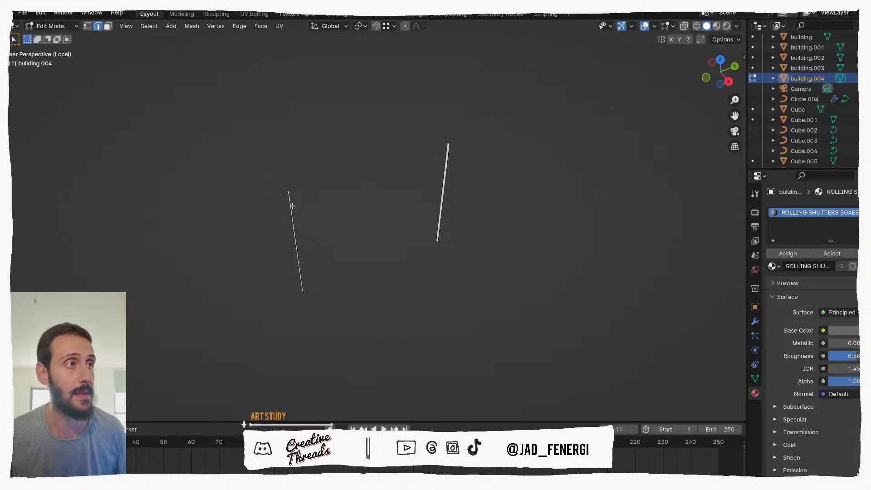
pyautogui.scroll(2, 293, 210)
pyautogui.keyDown('shift'); pyautogui.moveTo(293, 210); pyautogui.dragTo(366, 227, button='middle'); pyautogui.keyUp('shift')
pyautogui.scroll(2, 347, 221)
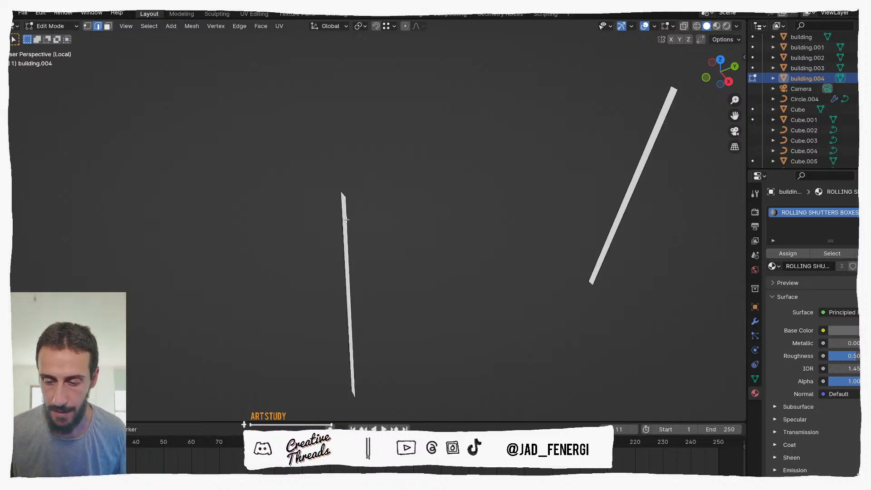
pyautogui.click(345, 219)
pyautogui.click(610, 247)
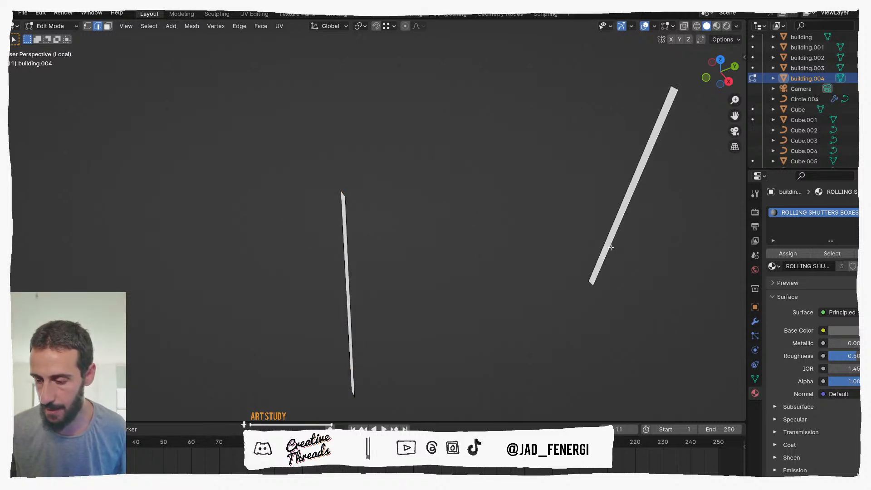
pyautogui.hotkey('ctrl', 'e')
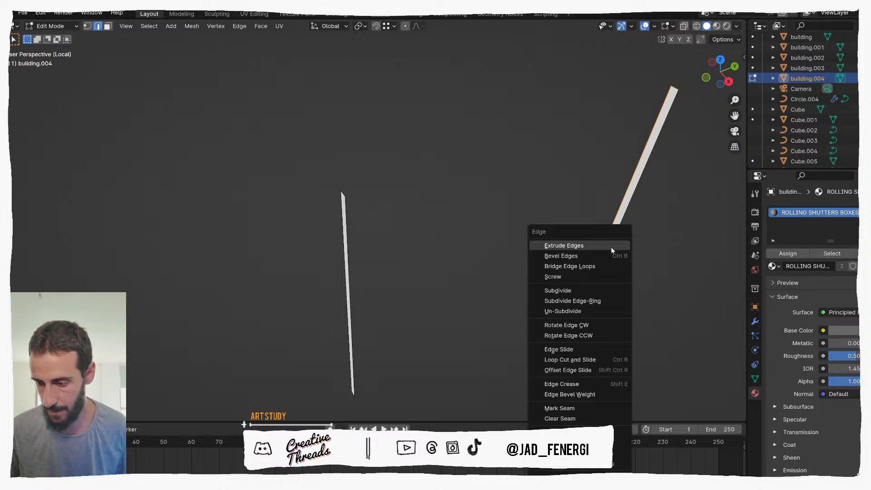
pyautogui.click(590, 266)
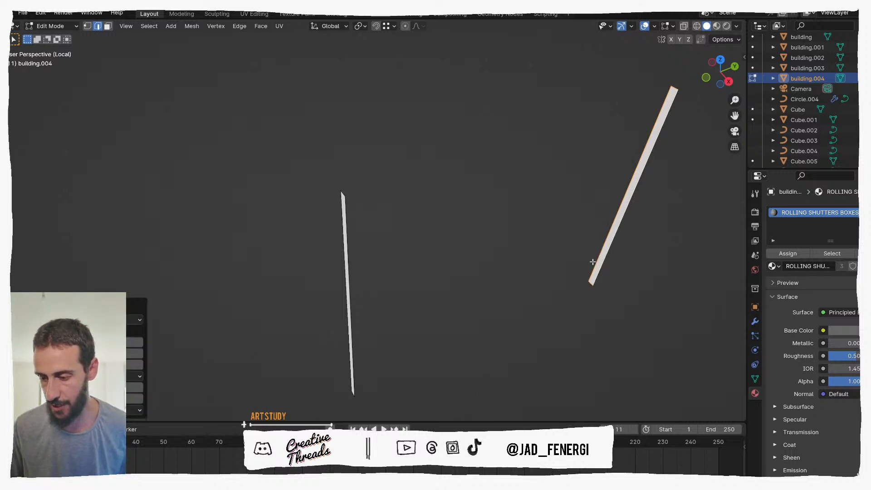
# Try Bridge Edge Loops again with the short end edge and then with the outline loop of the other strip.
pyautogui.click(593, 262)
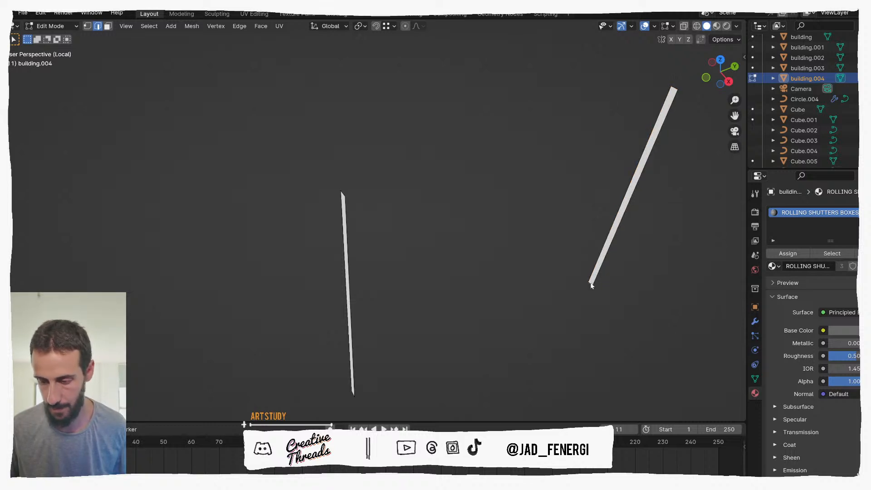
pyautogui.hotkey('ctrl', 'e')
pyautogui.click(583, 270)
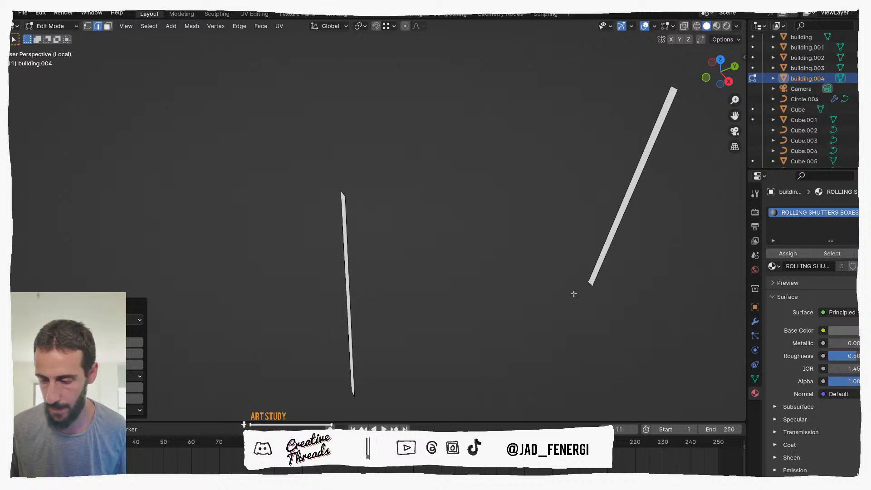
pyautogui.click(586, 282)
pyautogui.click(353, 361)
pyautogui.keyDown('alt'); pyautogui.keyDown('shift'); pyautogui.click(353, 360); pyautogui.keyUp('shift'); pyautogui.keyUp('alt')
pyautogui.keyDown('alt'); pyautogui.keyDown('shift'); pyautogui.click(353, 361); pyautogui.keyUp('shift'); pyautogui.keyUp('alt')
pyautogui.keyDown('alt'); pyautogui.keyDown('shift'); pyautogui.click(353, 361); pyautogui.keyUp('shift'); pyautogui.keyUp('alt')
pyautogui.hotkey('ctrl', 'e')
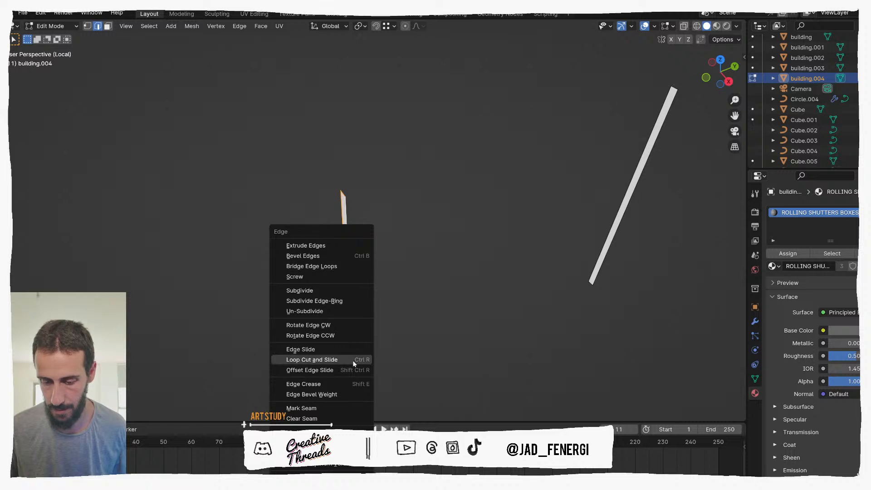
pyautogui.click(314, 266)
# Try each of the three loop connection options of the bridge operation on the selected strip.
pyautogui.click(120, 319)
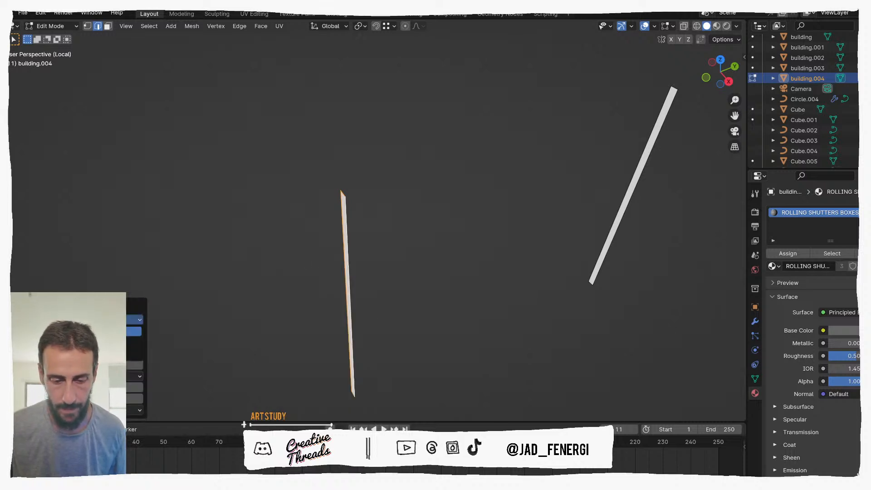
pyautogui.click(117, 342)
pyautogui.click(118, 319)
pyautogui.click(118, 354)
pyautogui.click(118, 320)
pyautogui.click(118, 331)
# Bridge the two separate strips into one solid shutter panel.
pyautogui.scroll(-1, 462, 306)
pyautogui.moveTo(464, 305); pyautogui.dragTo(456, 309, button='middle')
pyautogui.scroll(4, 297, 225)
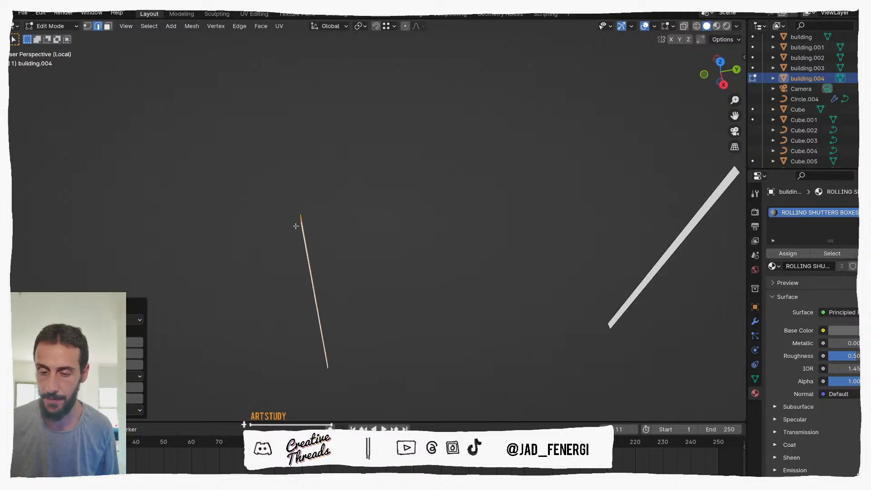
pyautogui.click(204, 230)
pyautogui.scroll(-3, 517, 261)
pyautogui.keyDown('shift'); pyautogui.moveTo(517, 261); pyautogui.dragTo(424, 294, button='middle'); pyautogui.keyUp('shift')
pyautogui.scroll(1, 476, 260)
pyautogui.keyDown('shift'); pyautogui.moveTo(476, 260); pyautogui.dragTo(550, 361, button='middle'); pyautogui.keyUp('shift')
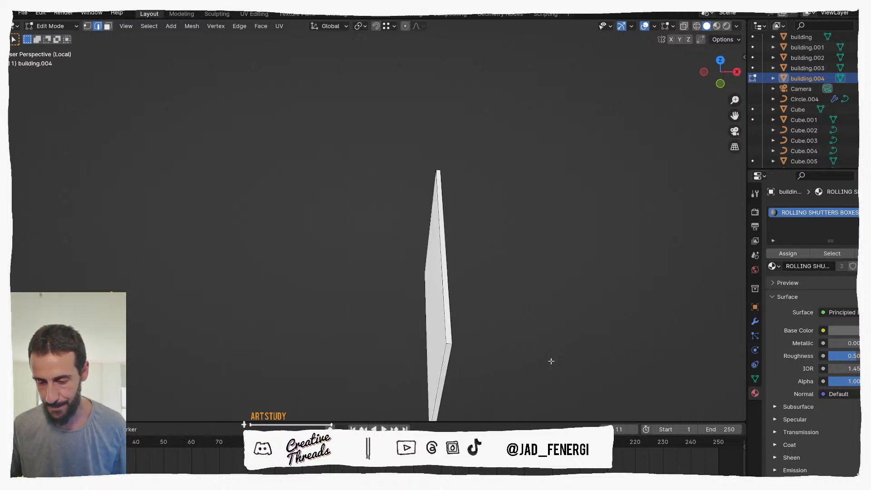
# Leave the isolated view and mesh editing, and isolate the shutter panel building.004 together with the side rails building.003.
pyautogui.press('KP_7')
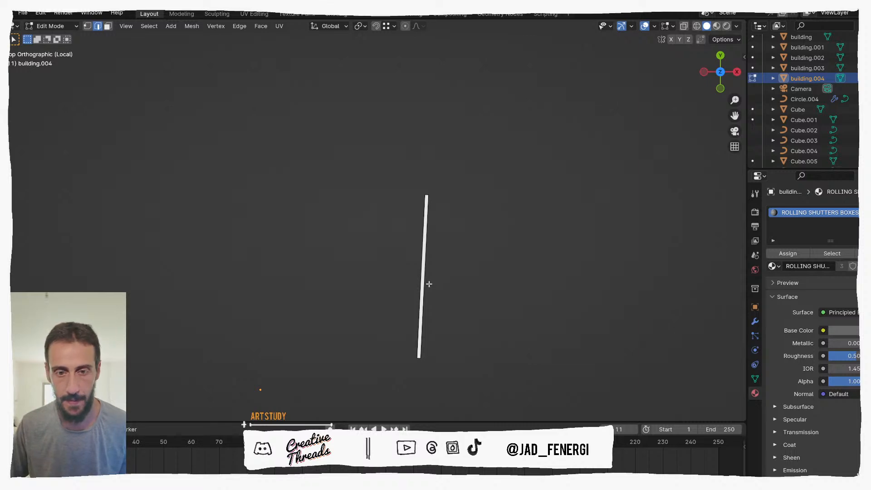
pyautogui.press('KP_Divide')
pyautogui.moveTo(433, 277); pyautogui.dragTo(379, 239, button='middle')
pyautogui.press('Tab')
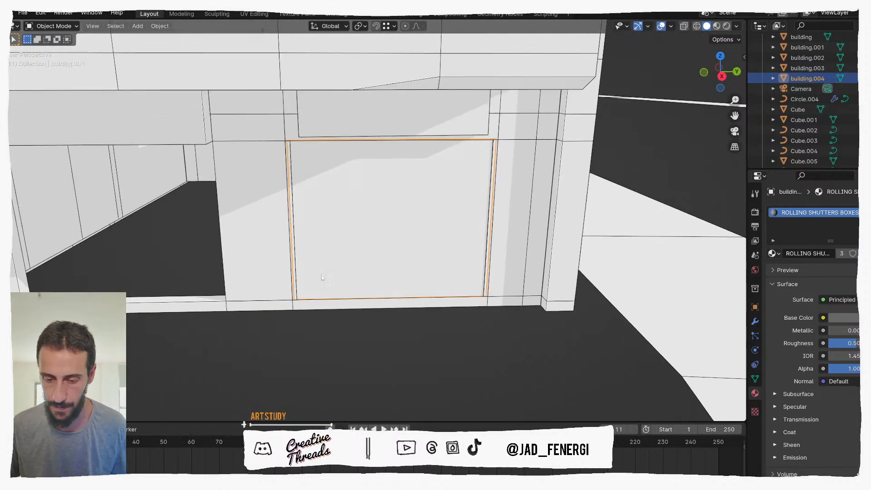
pyautogui.scroll(2, 333, 273)
pyautogui.press('KP_Divide')
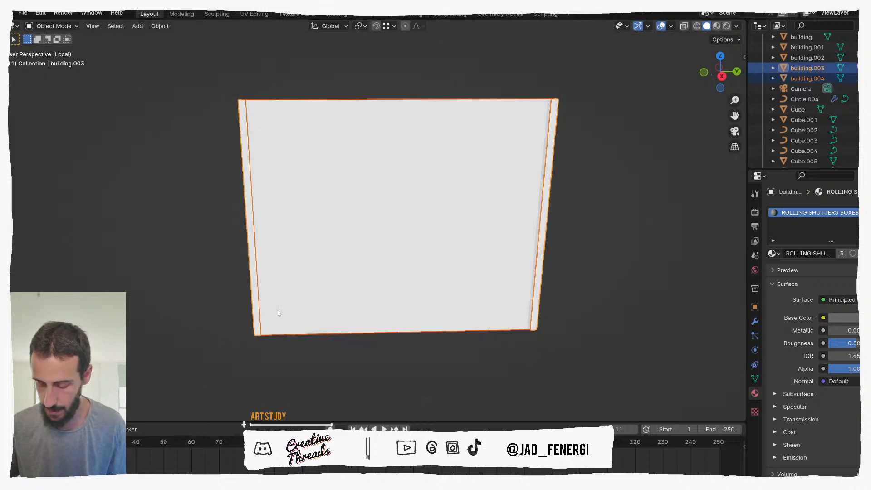
# Thin the shutter panel to fit the side rails by scaling its mesh to about 0.69 along local Y, and show the whole scene again.
pyautogui.press('KP_7')
pyautogui.click(378, 238)
pyautogui.click(373, 243)
pyautogui.press('Tab')
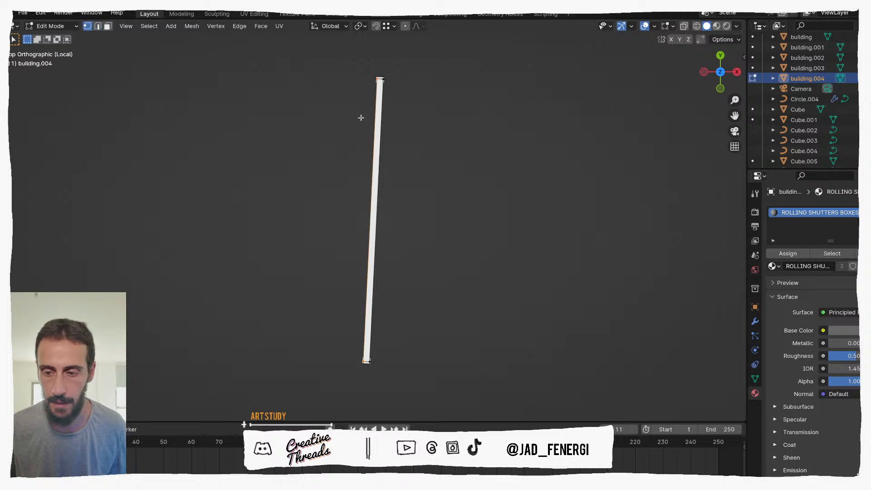
pyautogui.press('s')
pyautogui.press('x')
pyautogui.press('x')
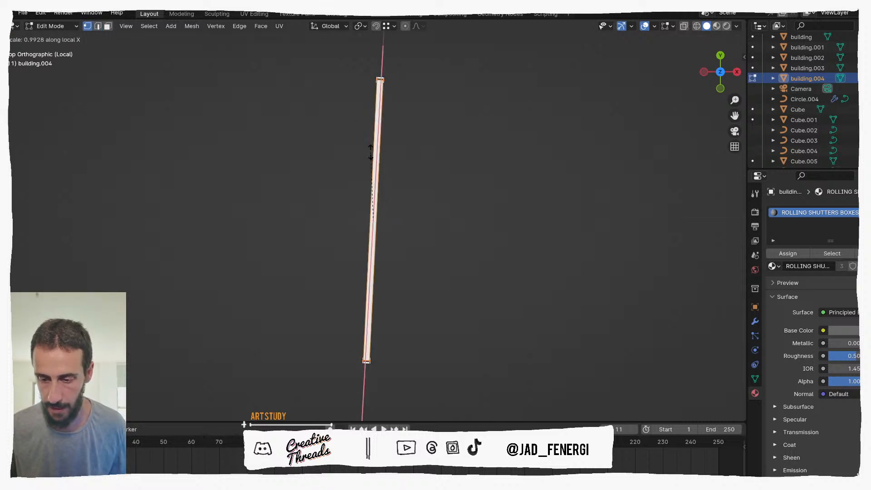
pyautogui.press('y')
pyautogui.press('y')
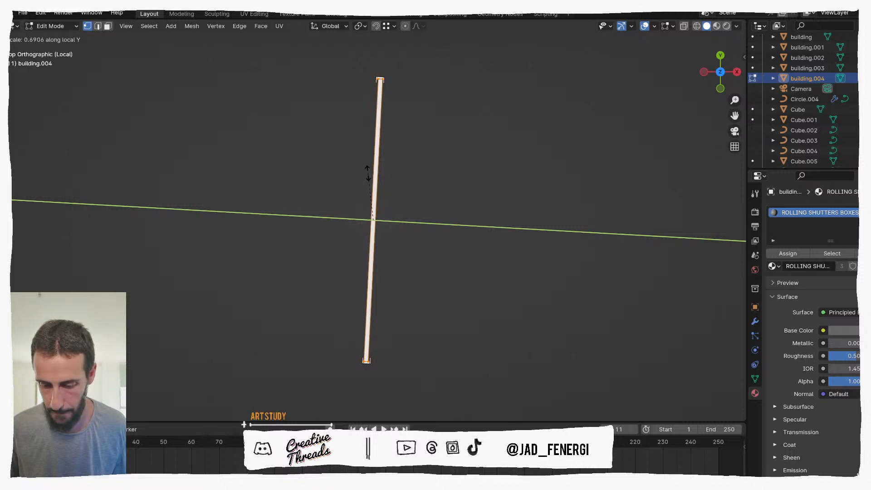
pyautogui.click(368, 170)
pyautogui.moveTo(394, 179); pyautogui.dragTo(393, 200, button='middle')
pyautogui.press('Tab')
pyautogui.press('KP_Divide')
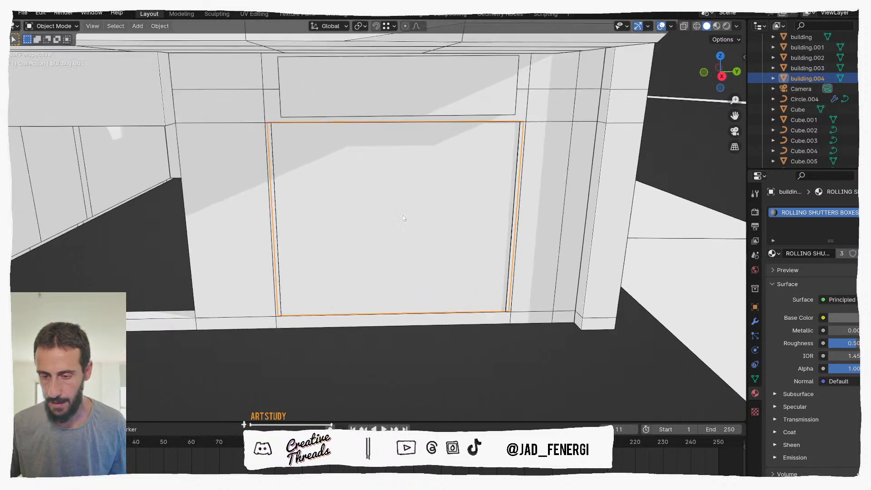
# Divide the shutter panel into slats with about 13 evenly spaced horizontal loop cuts, left unslid.
pyautogui.press('Tab')
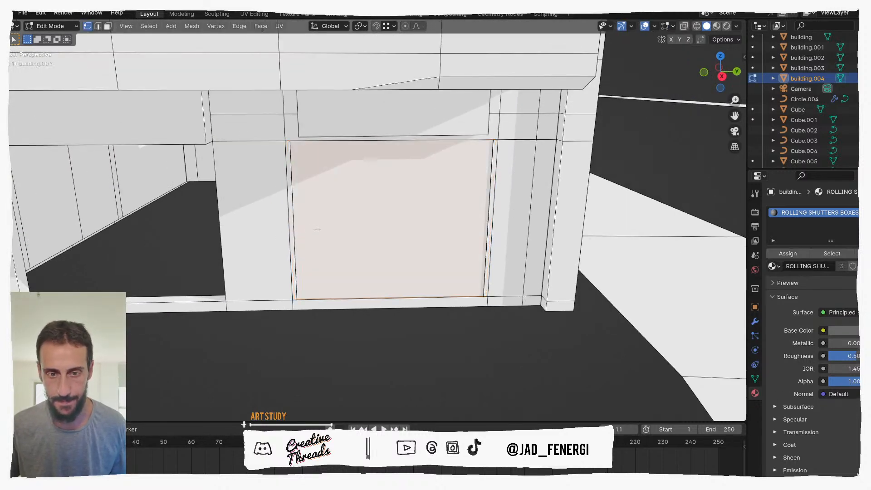
pyautogui.press('2')
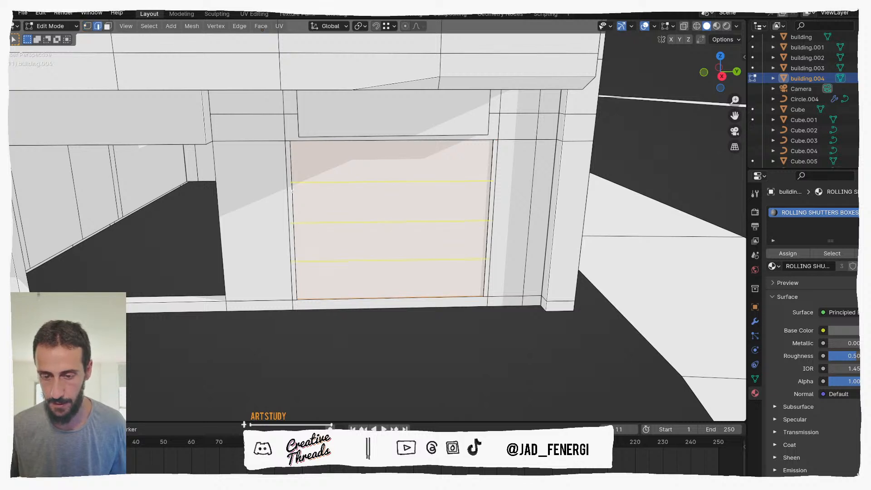
pyautogui.scroll(7, 291, 191)
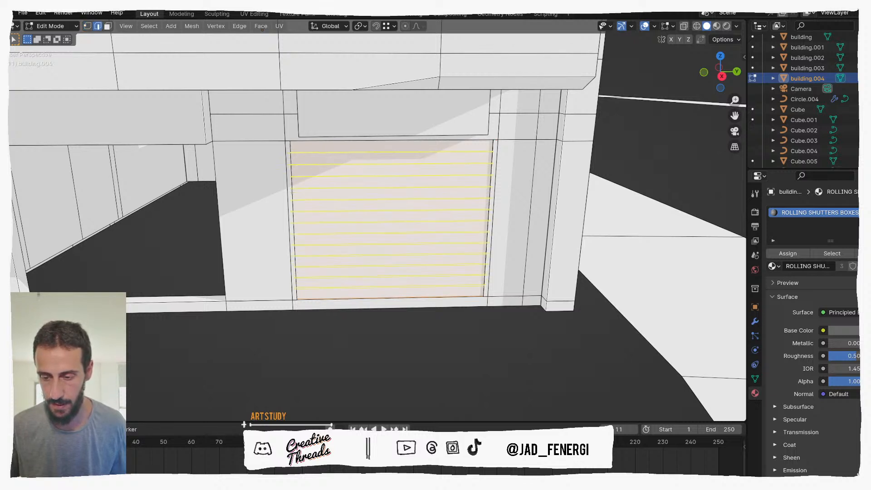
pyautogui.click(292, 191)
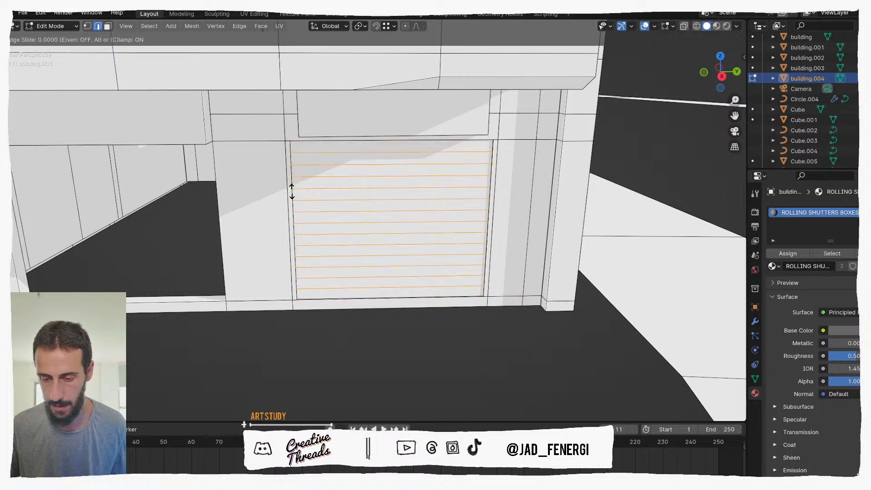
pyautogui.scroll(-1, 399, 249)
pyautogui.rightClick(398, 249)
pyautogui.click(405, 322)
# Frame the whole building from its corner and set the viewport shading to Material Preview.
pyautogui.moveTo(405, 322); pyautogui.dragTo(379, 224, button='middle')
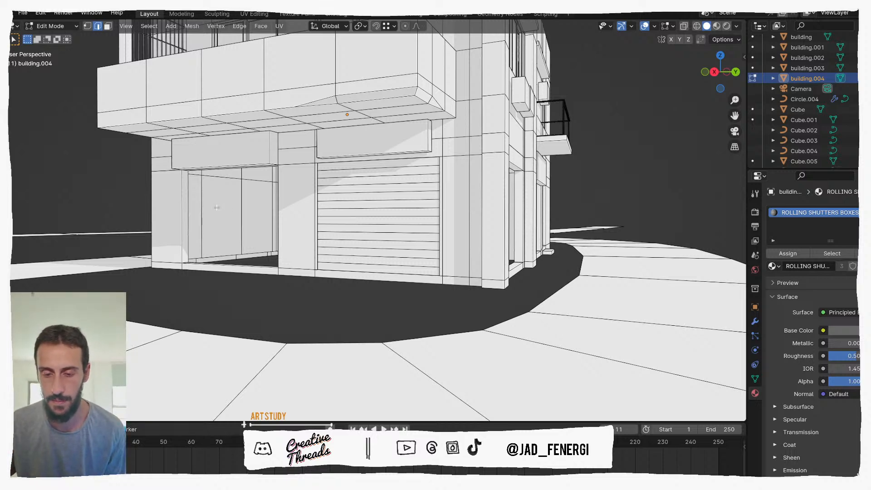
pyautogui.moveTo(372, 235); pyautogui.dragTo(340, 230, button='middle')
pyautogui.scroll(-3, 451, 187)
pyautogui.keyDown('shift'); pyautogui.moveTo(433, 205); pyautogui.dragTo(426, 229, button='middle'); pyautogui.keyUp('shift')
pyautogui.click(716, 26)
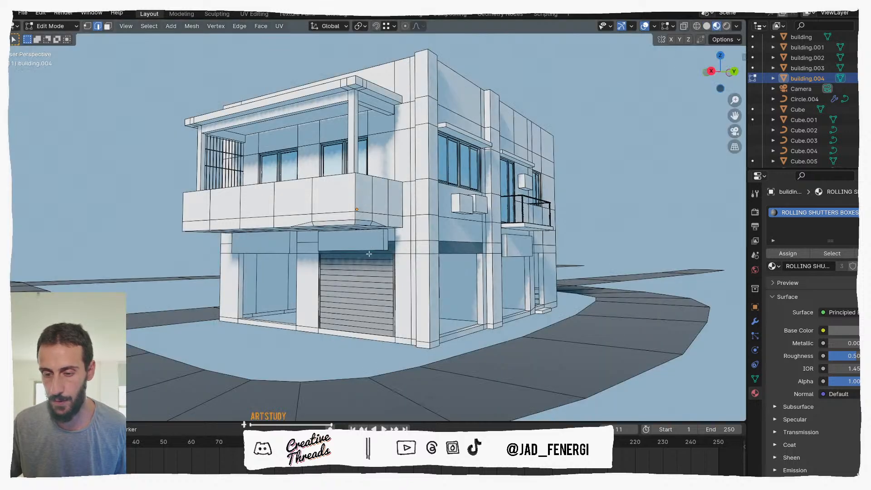
# Return to Object Mode and pick the upper-floor balcony parapet on the building's front.
pyautogui.hotkey('ctrl', 'Tab')
pyautogui.click(224, 275)
pyautogui.click(194, 212)
pyautogui.click(195, 212)
pyautogui.scroll(2, 195, 212)
pyautogui.keyDown('shift'); pyautogui.moveTo(195, 211); pyautogui.dragTo(201, 207, button='middle'); pyautogui.keyUp('shift')
pyautogui.scroll(2, 191, 209)
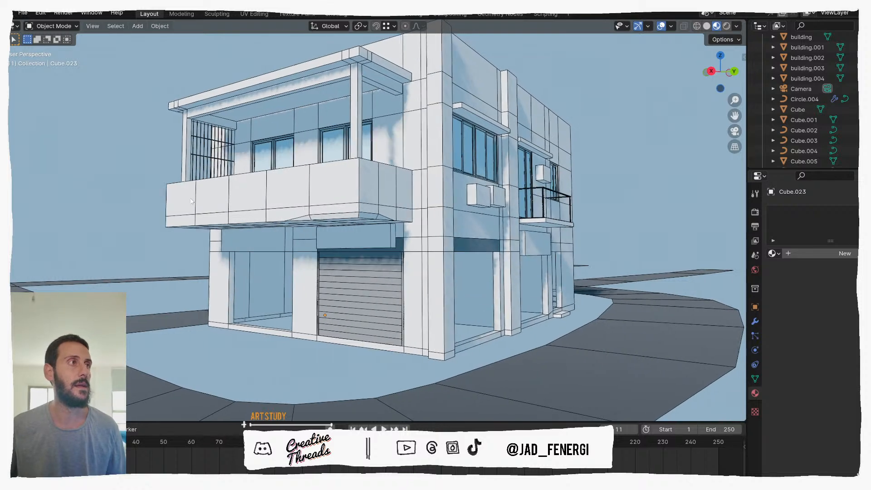